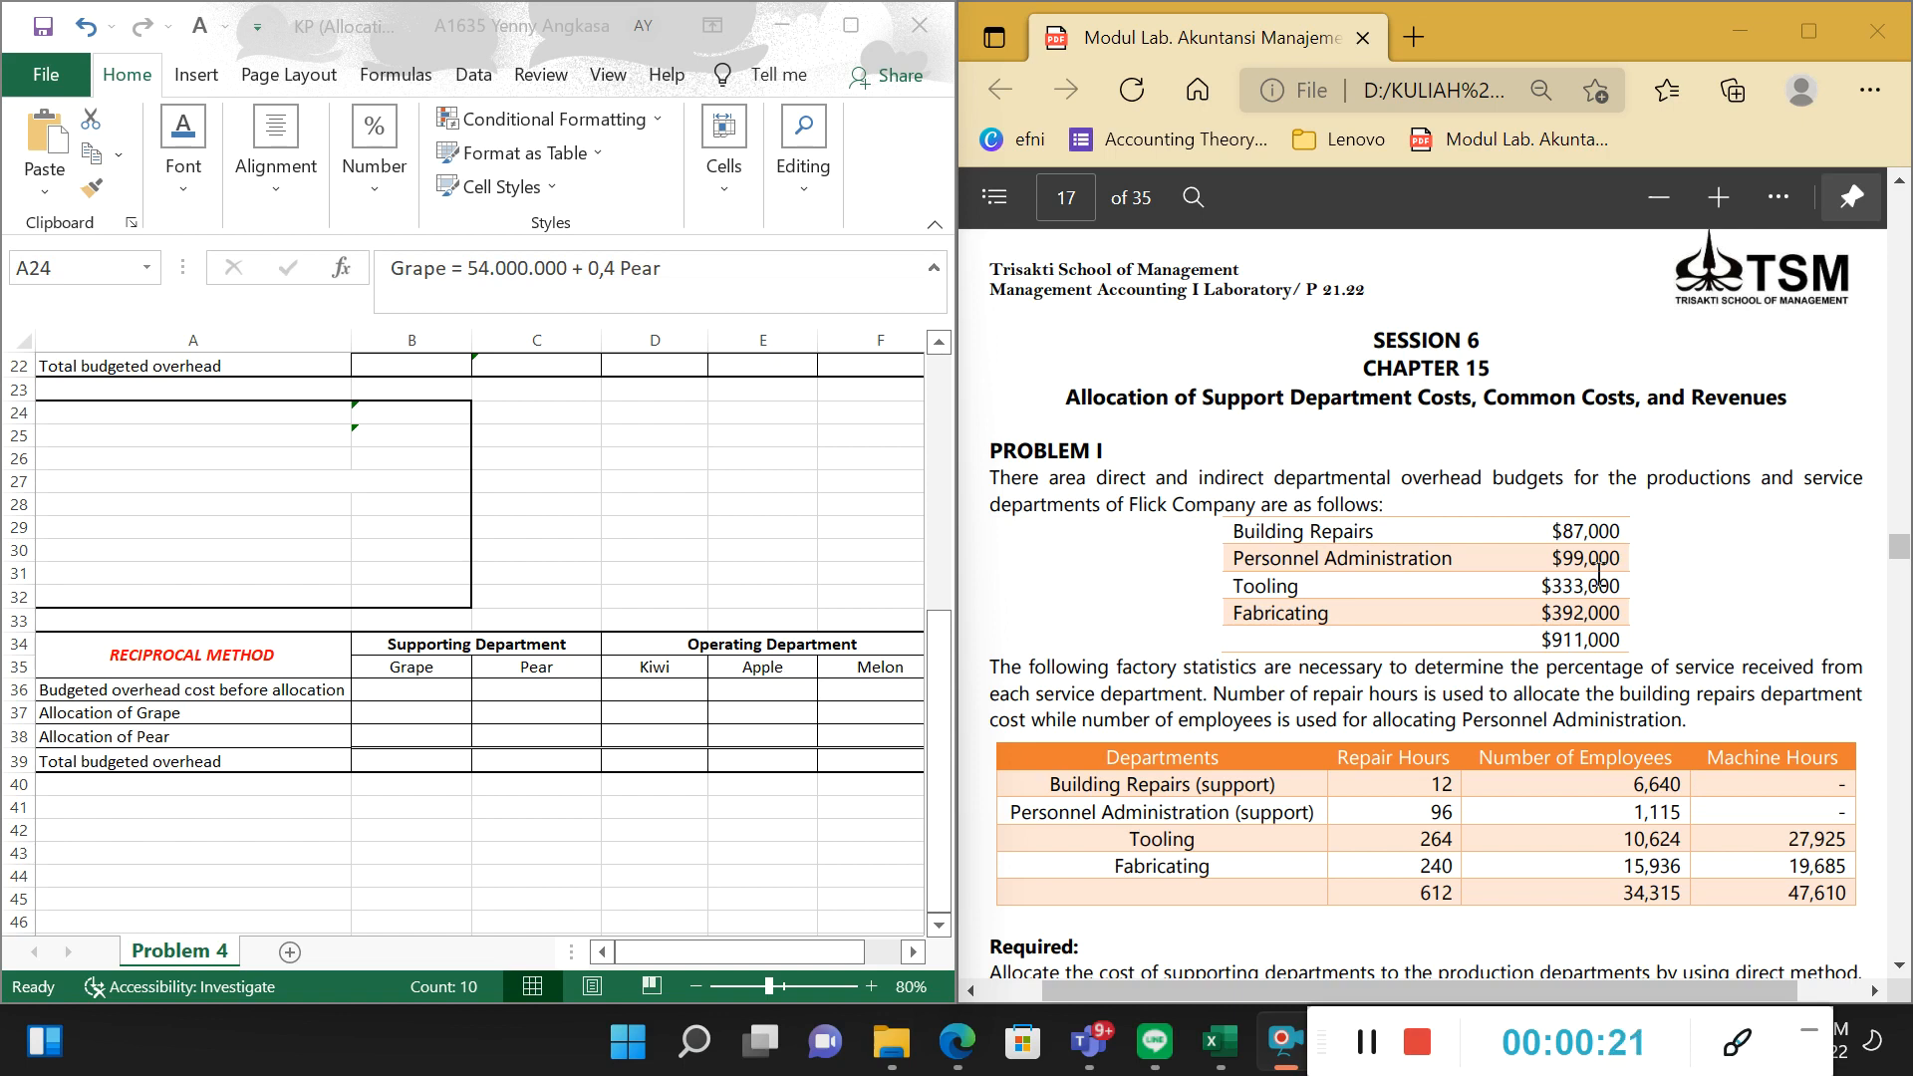
Find Problem IV in the module PDF and bring the beginning of the Problem 4 worksheet into view.
{"action": "scroll", "coordinate": [1600, 575], "scroll_direction": "down", "scroll_amount": 3}
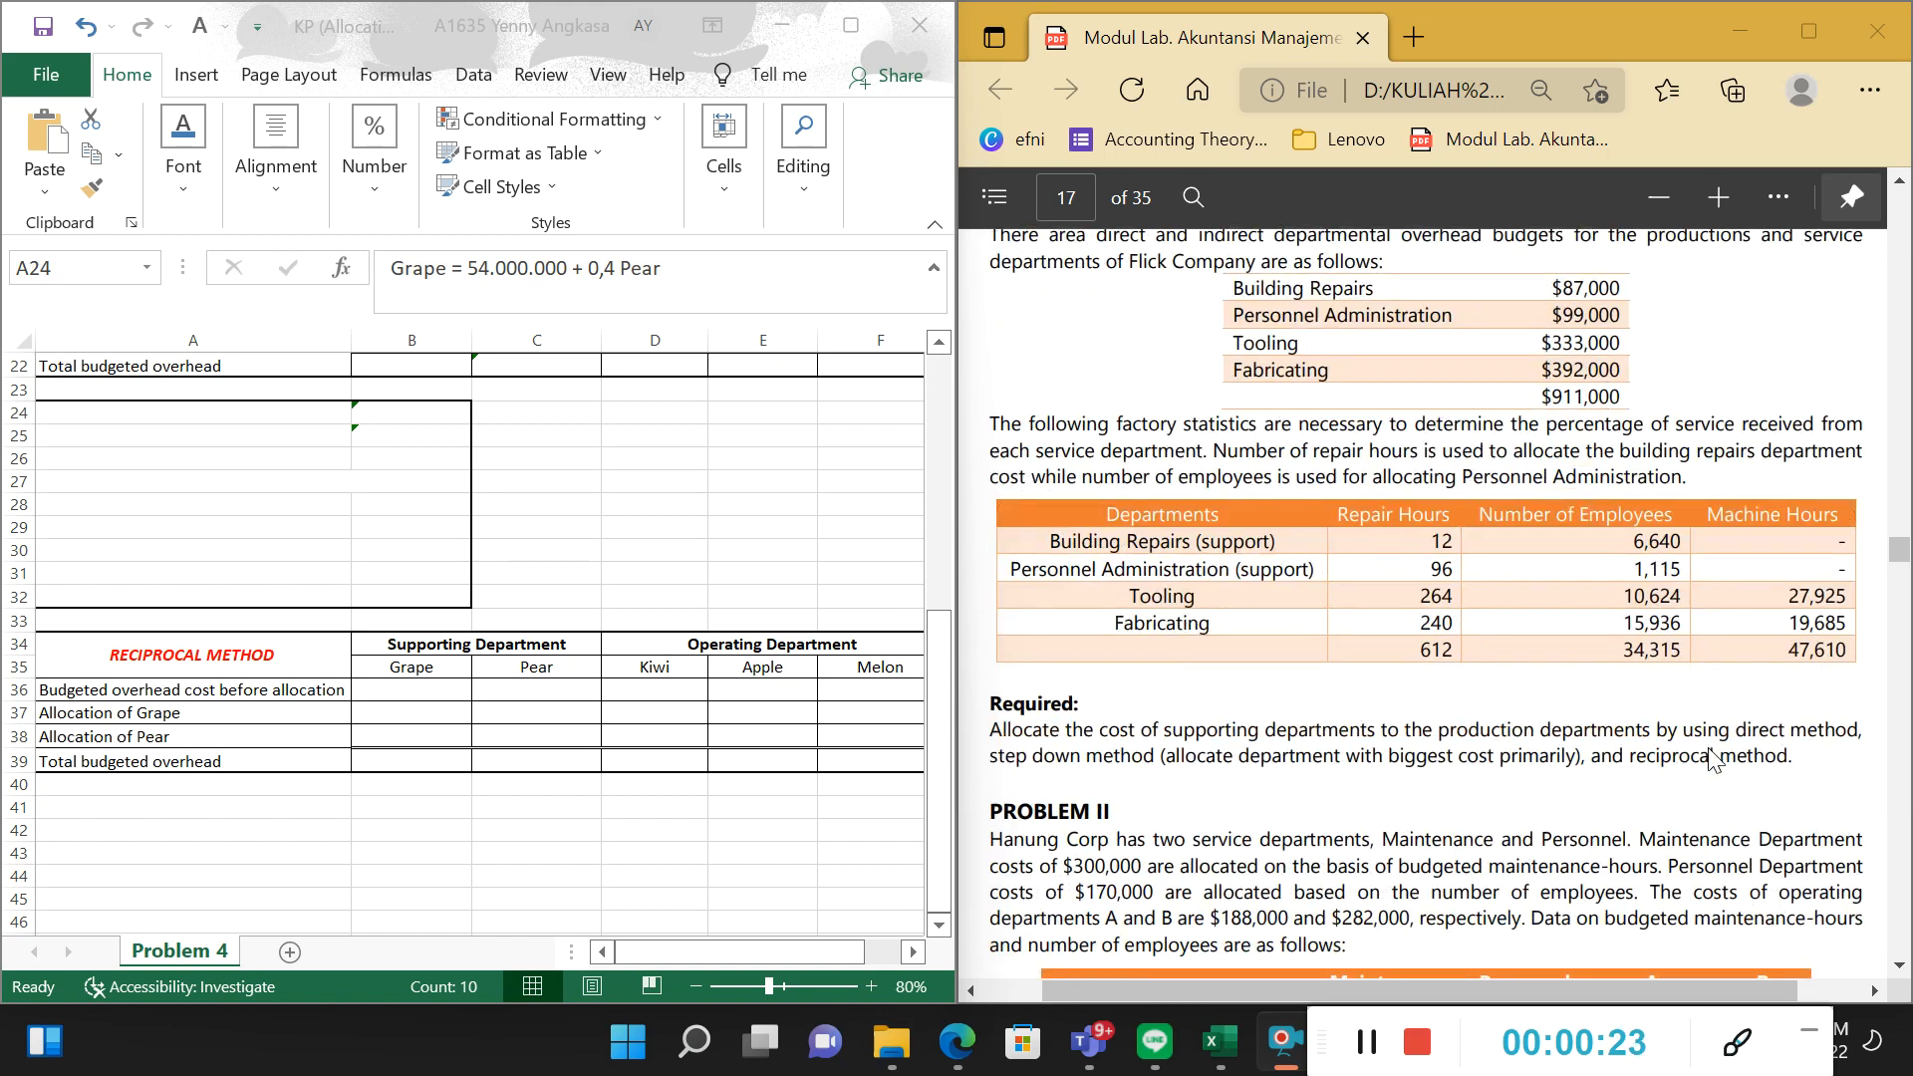
{"action": "scroll", "coordinate": [1723, 734], "scroll_direction": "down", "scroll_amount": 15}
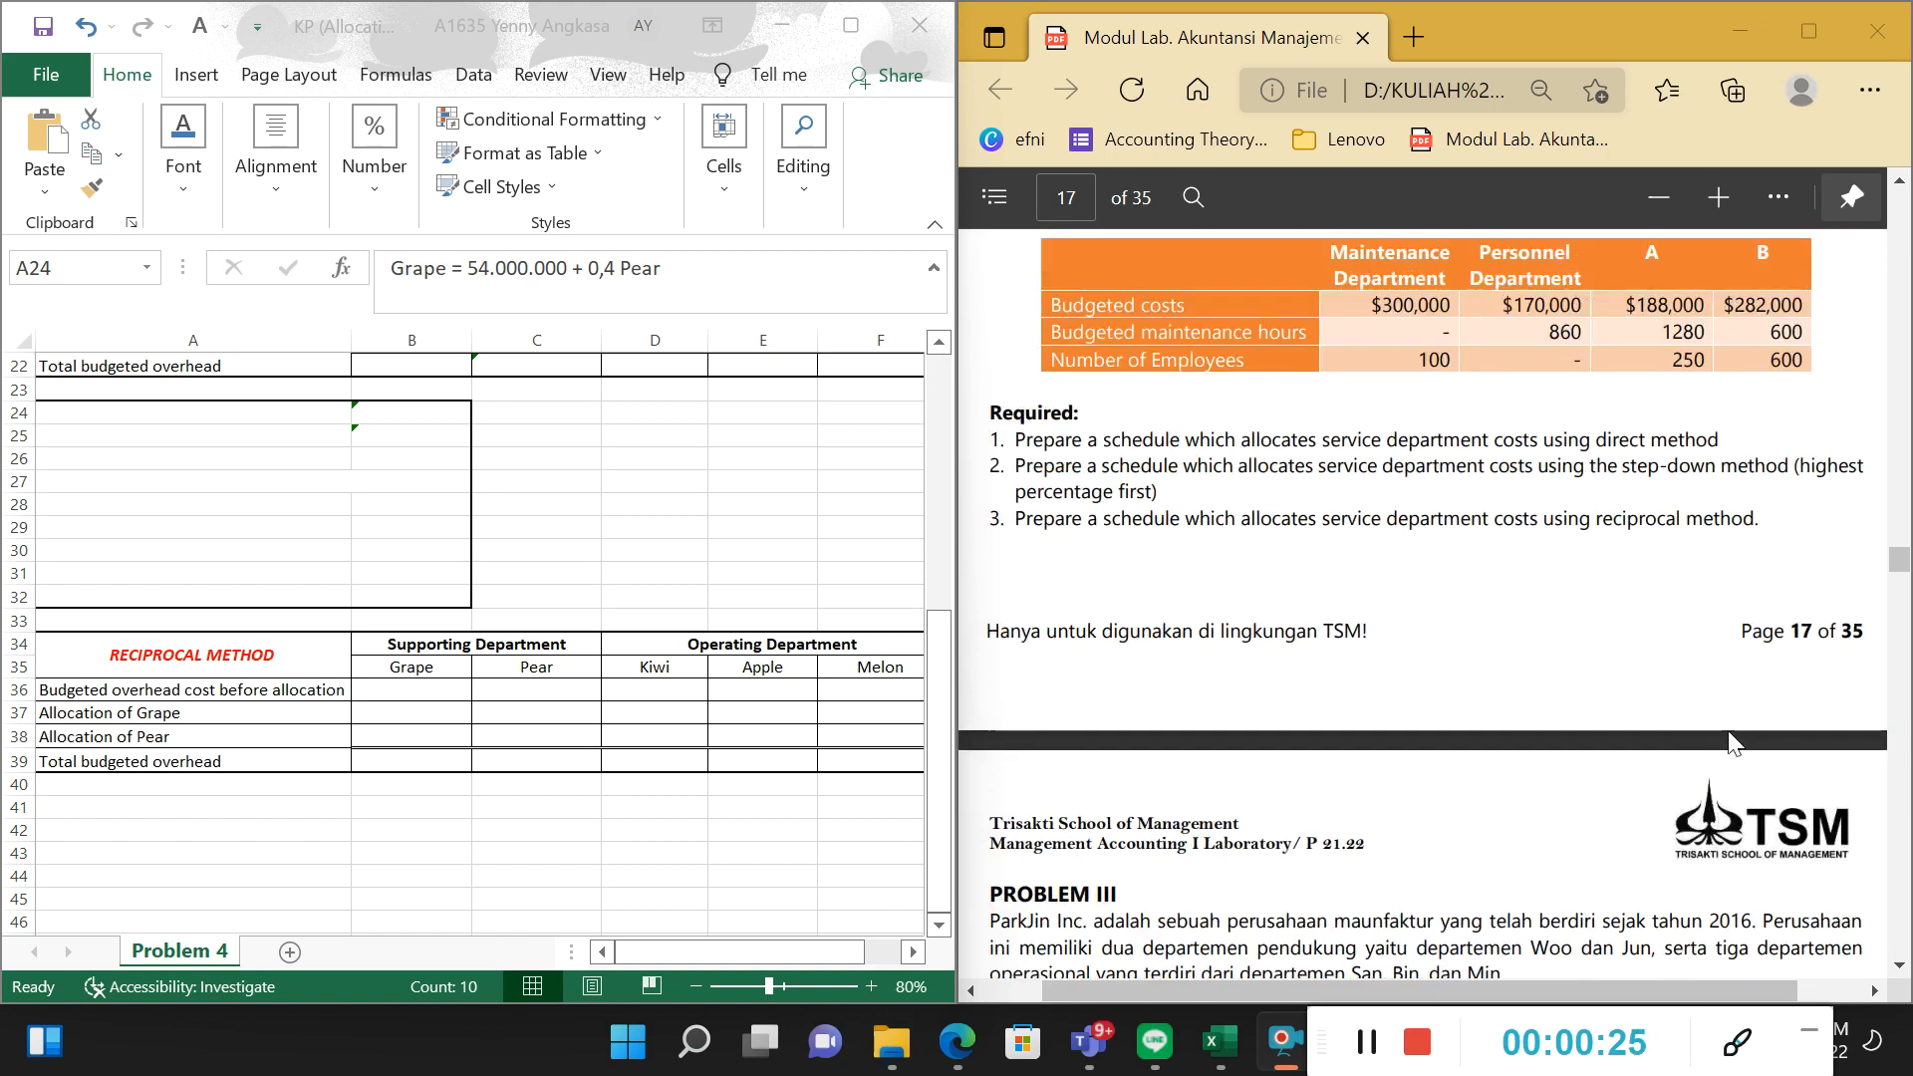
{"action": "scroll", "coordinate": [1734, 747], "scroll_direction": "down", "scroll_amount": 6}
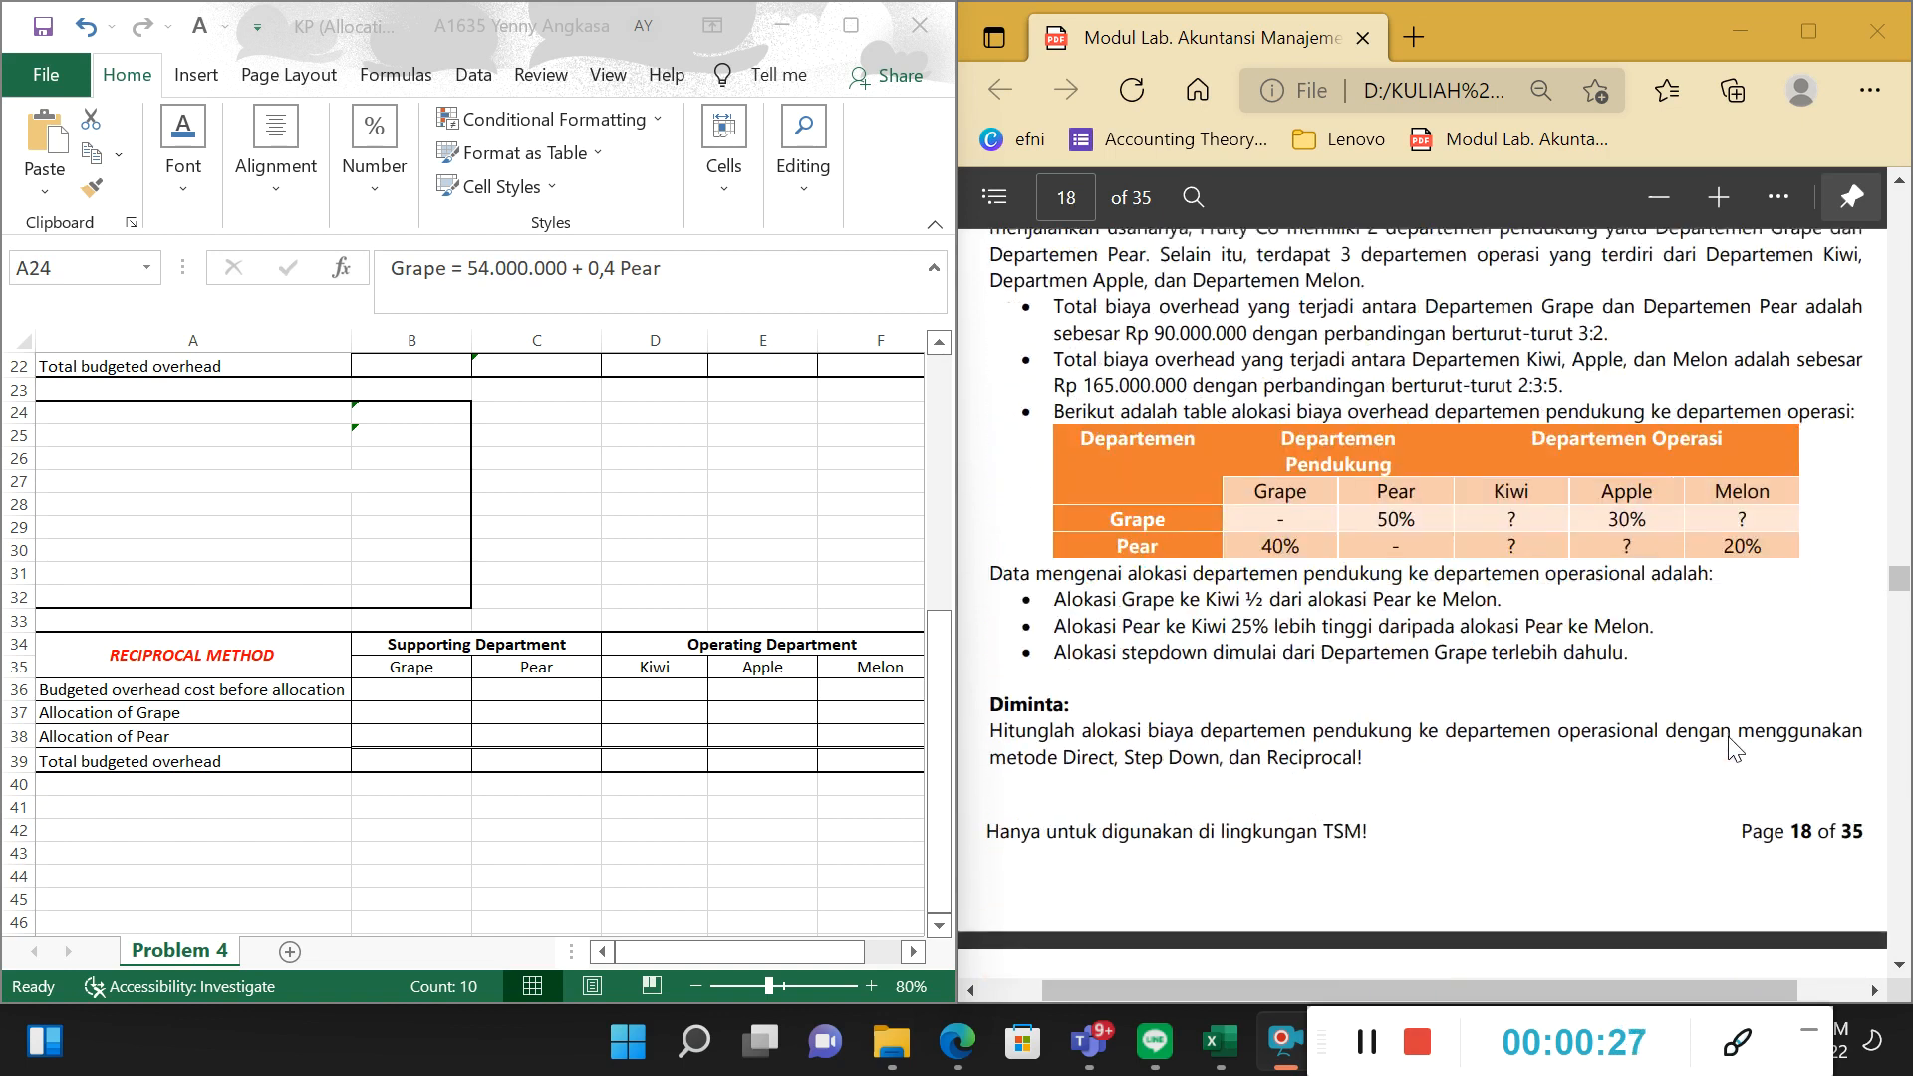
{"action": "scroll", "coordinate": [1734, 750], "scroll_direction": "up", "scroll_amount": 6}
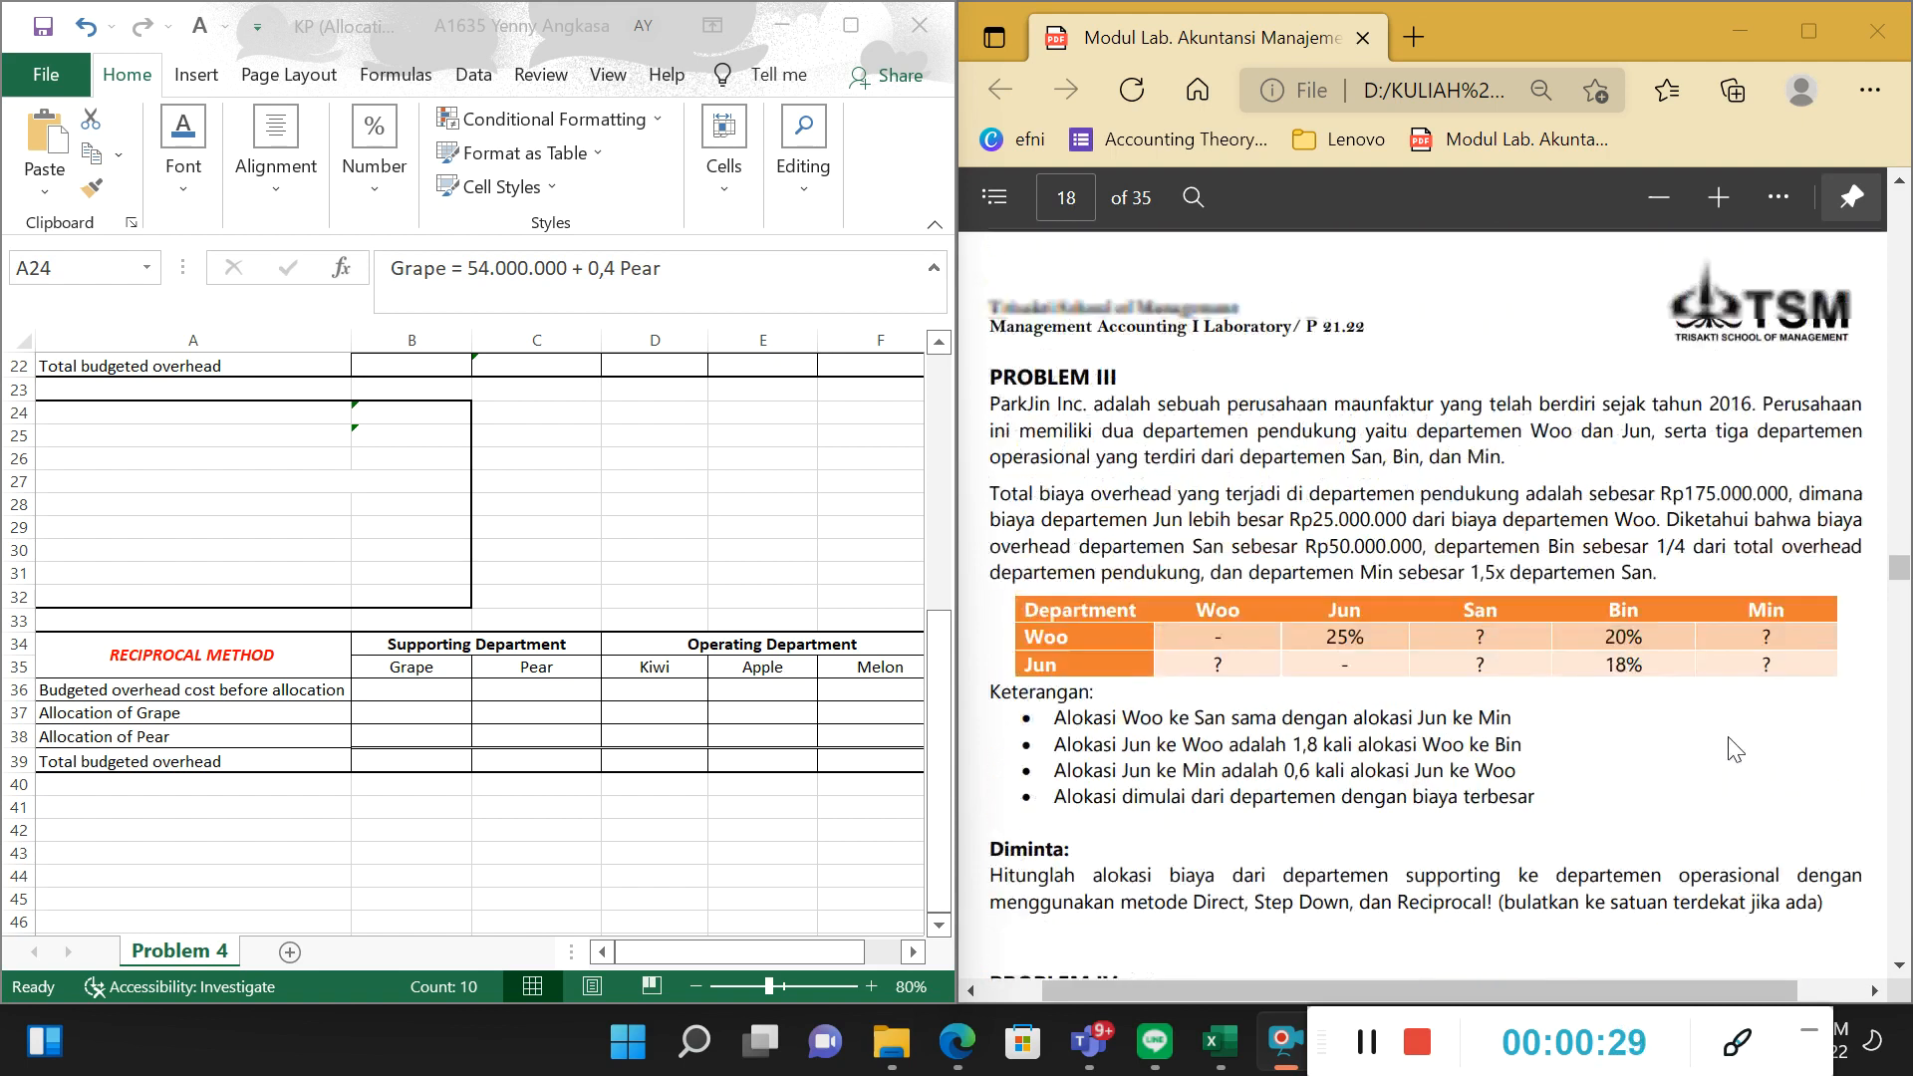
{"action": "scroll", "coordinate": [1734, 750], "scroll_direction": "down", "scroll_amount": 6}
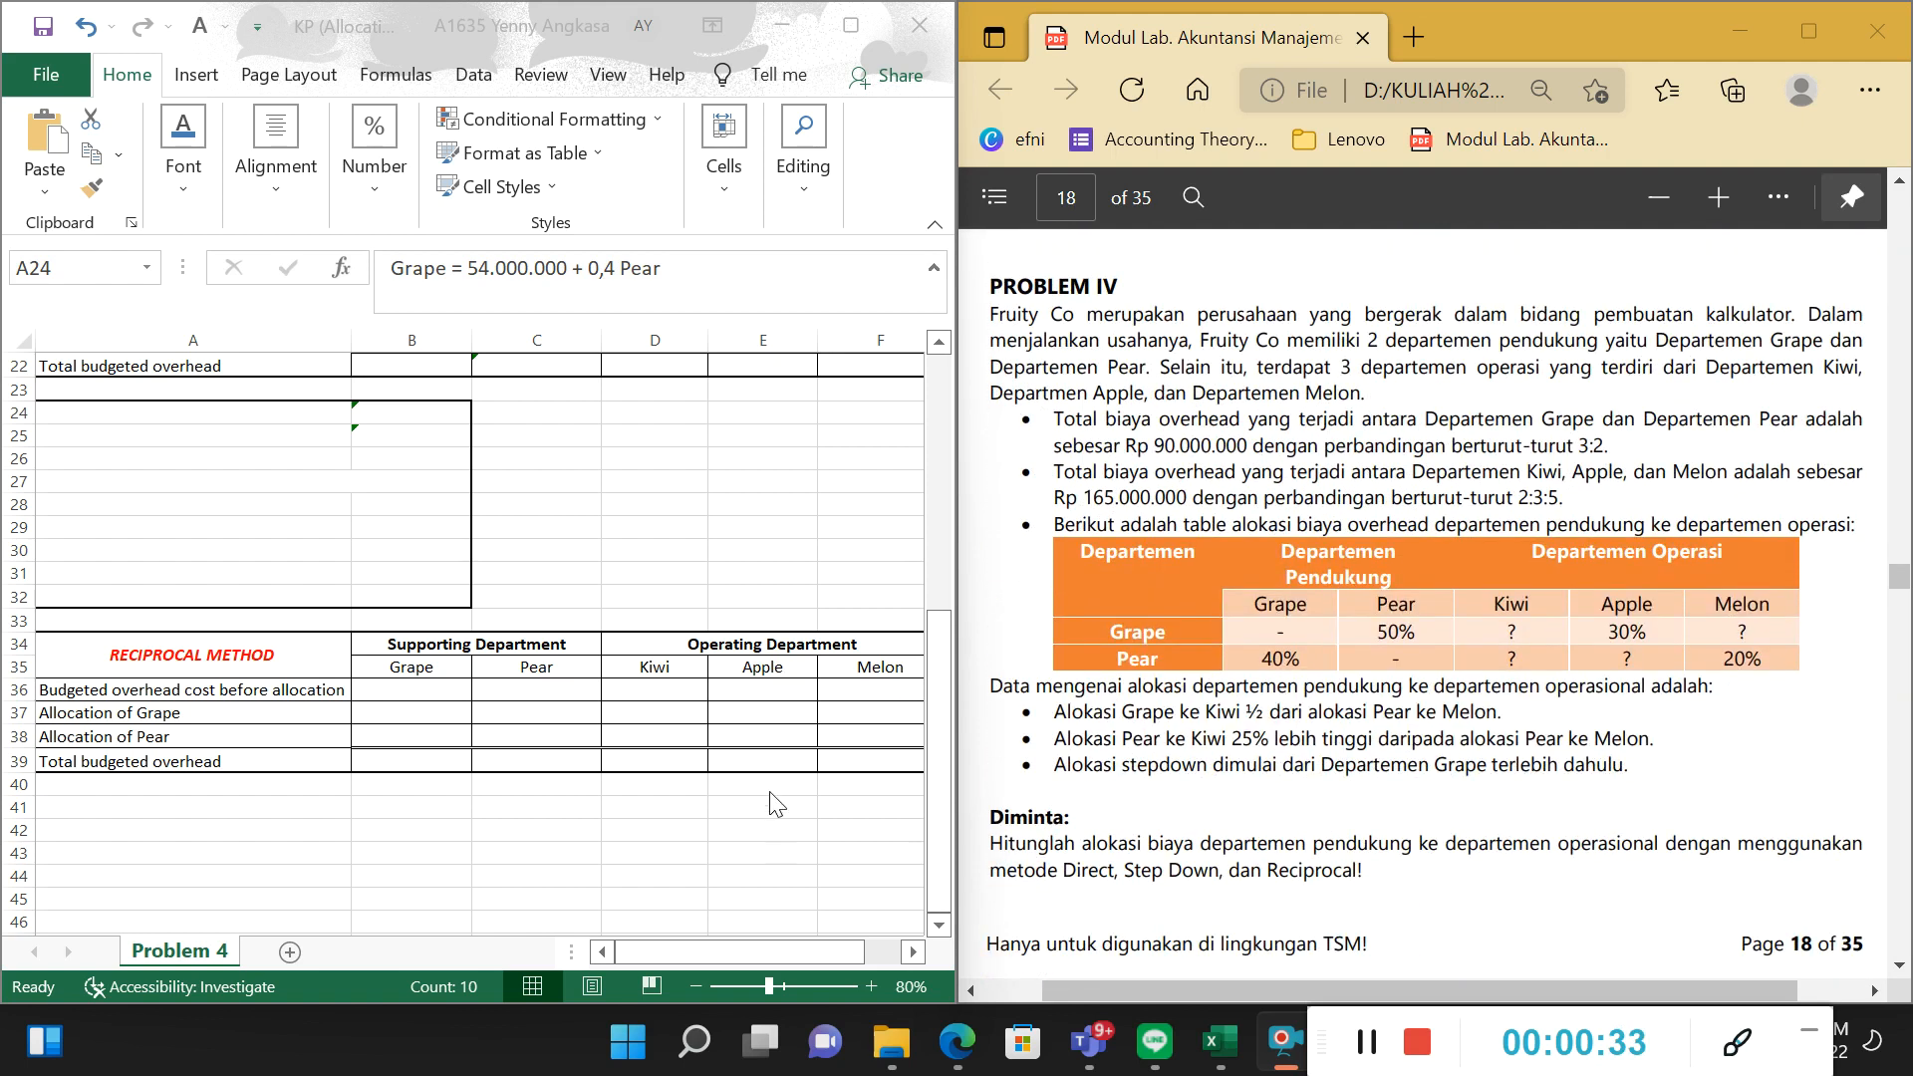
{"action": "scroll", "coordinate": [857, 650], "scroll_direction": "up", "scroll_amount": 7}
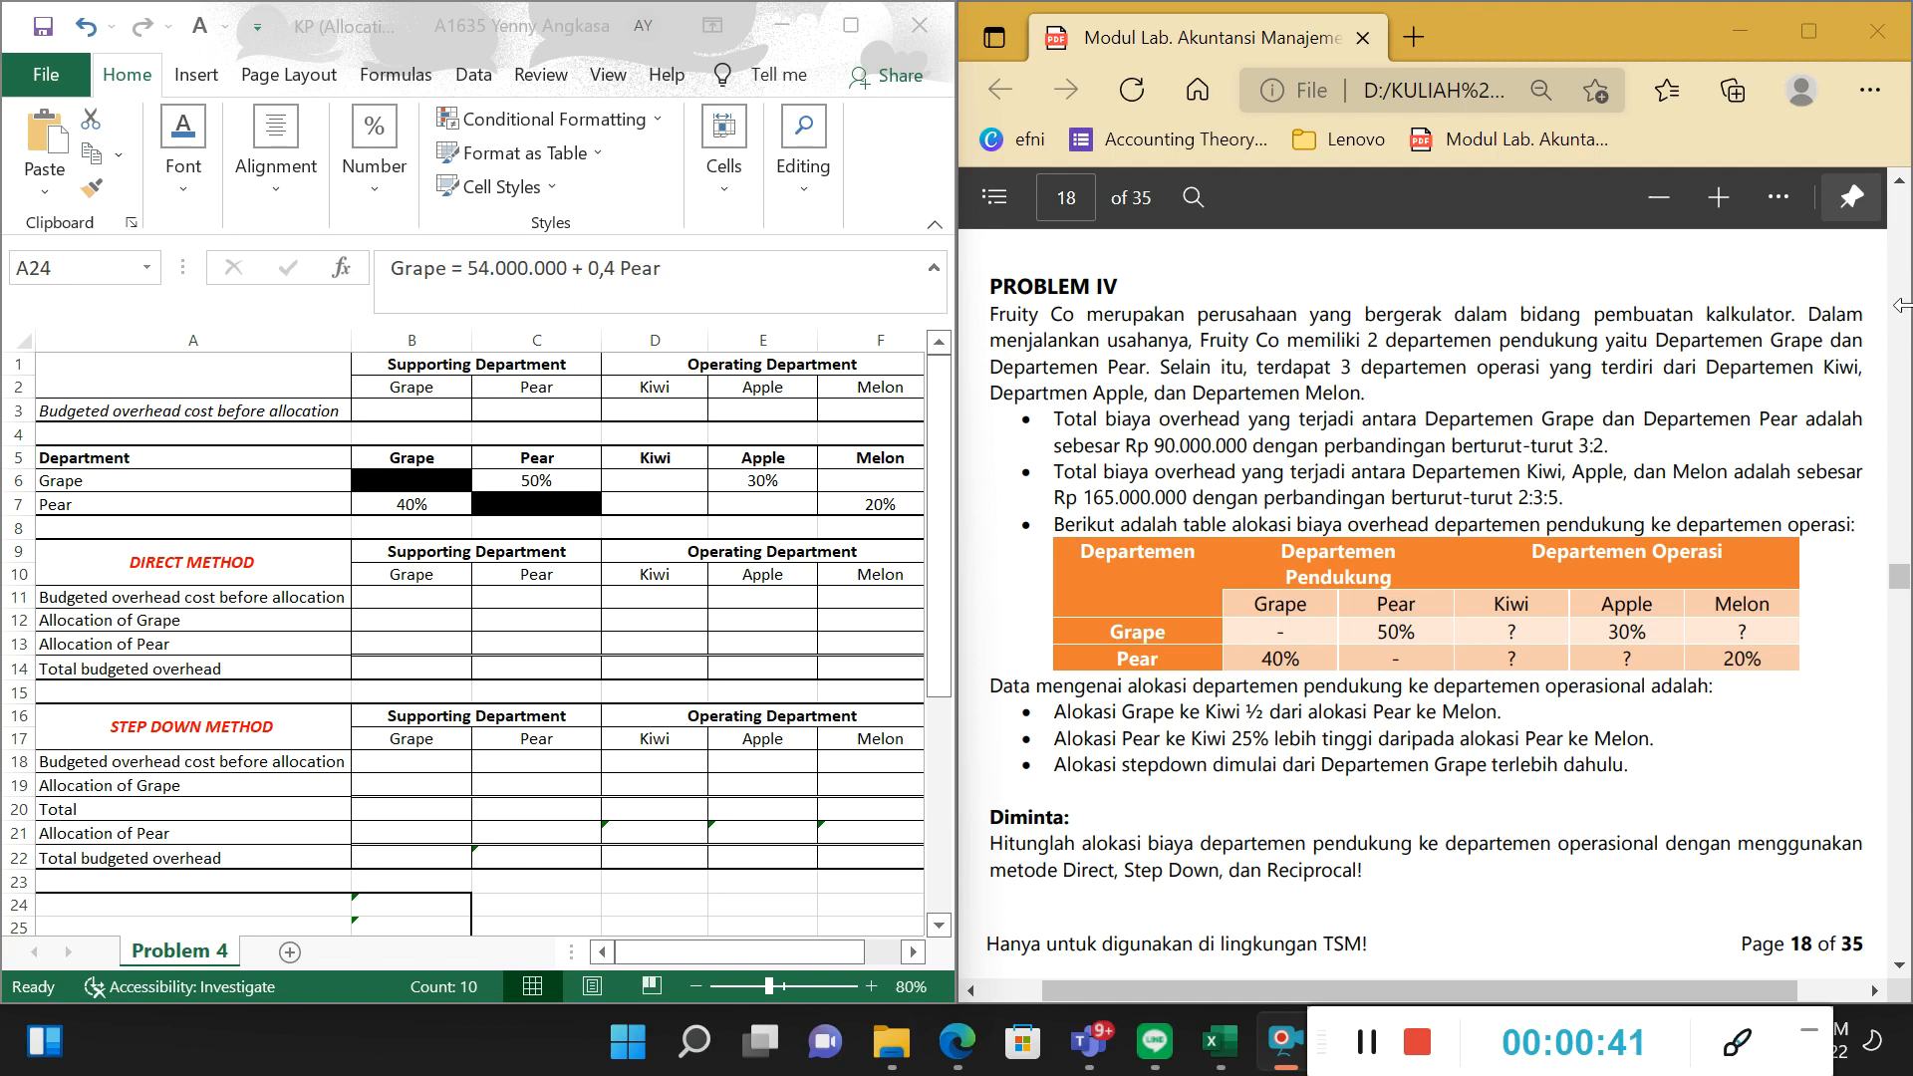
Read Problem IV's introduction and the statement on the Grape and Pear departments' total overhead and ratio.
{"action": "left_click_drag", "start_coordinate": [1112, 344], "coordinate": [1185, 347]}
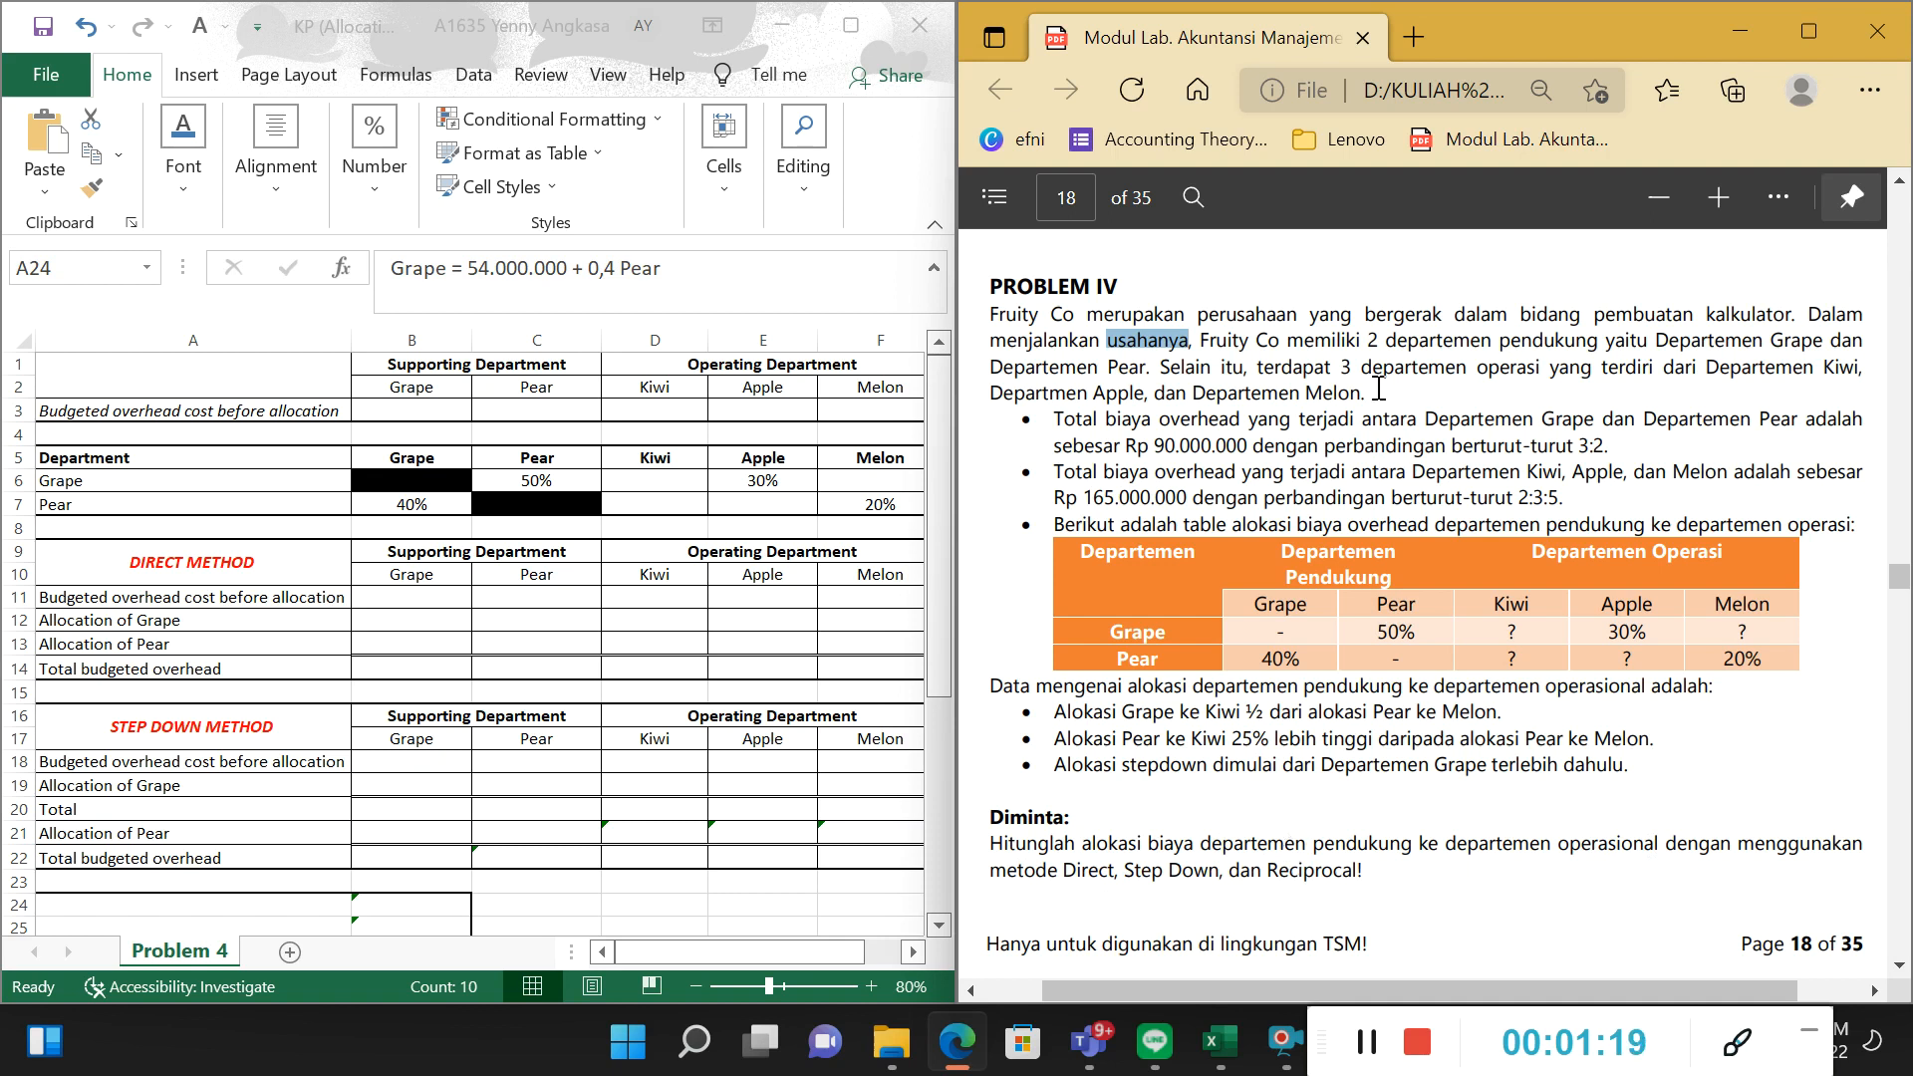
{"action": "left_click_drag", "start_coordinate": [1122, 421], "coordinate": [1593, 415]}
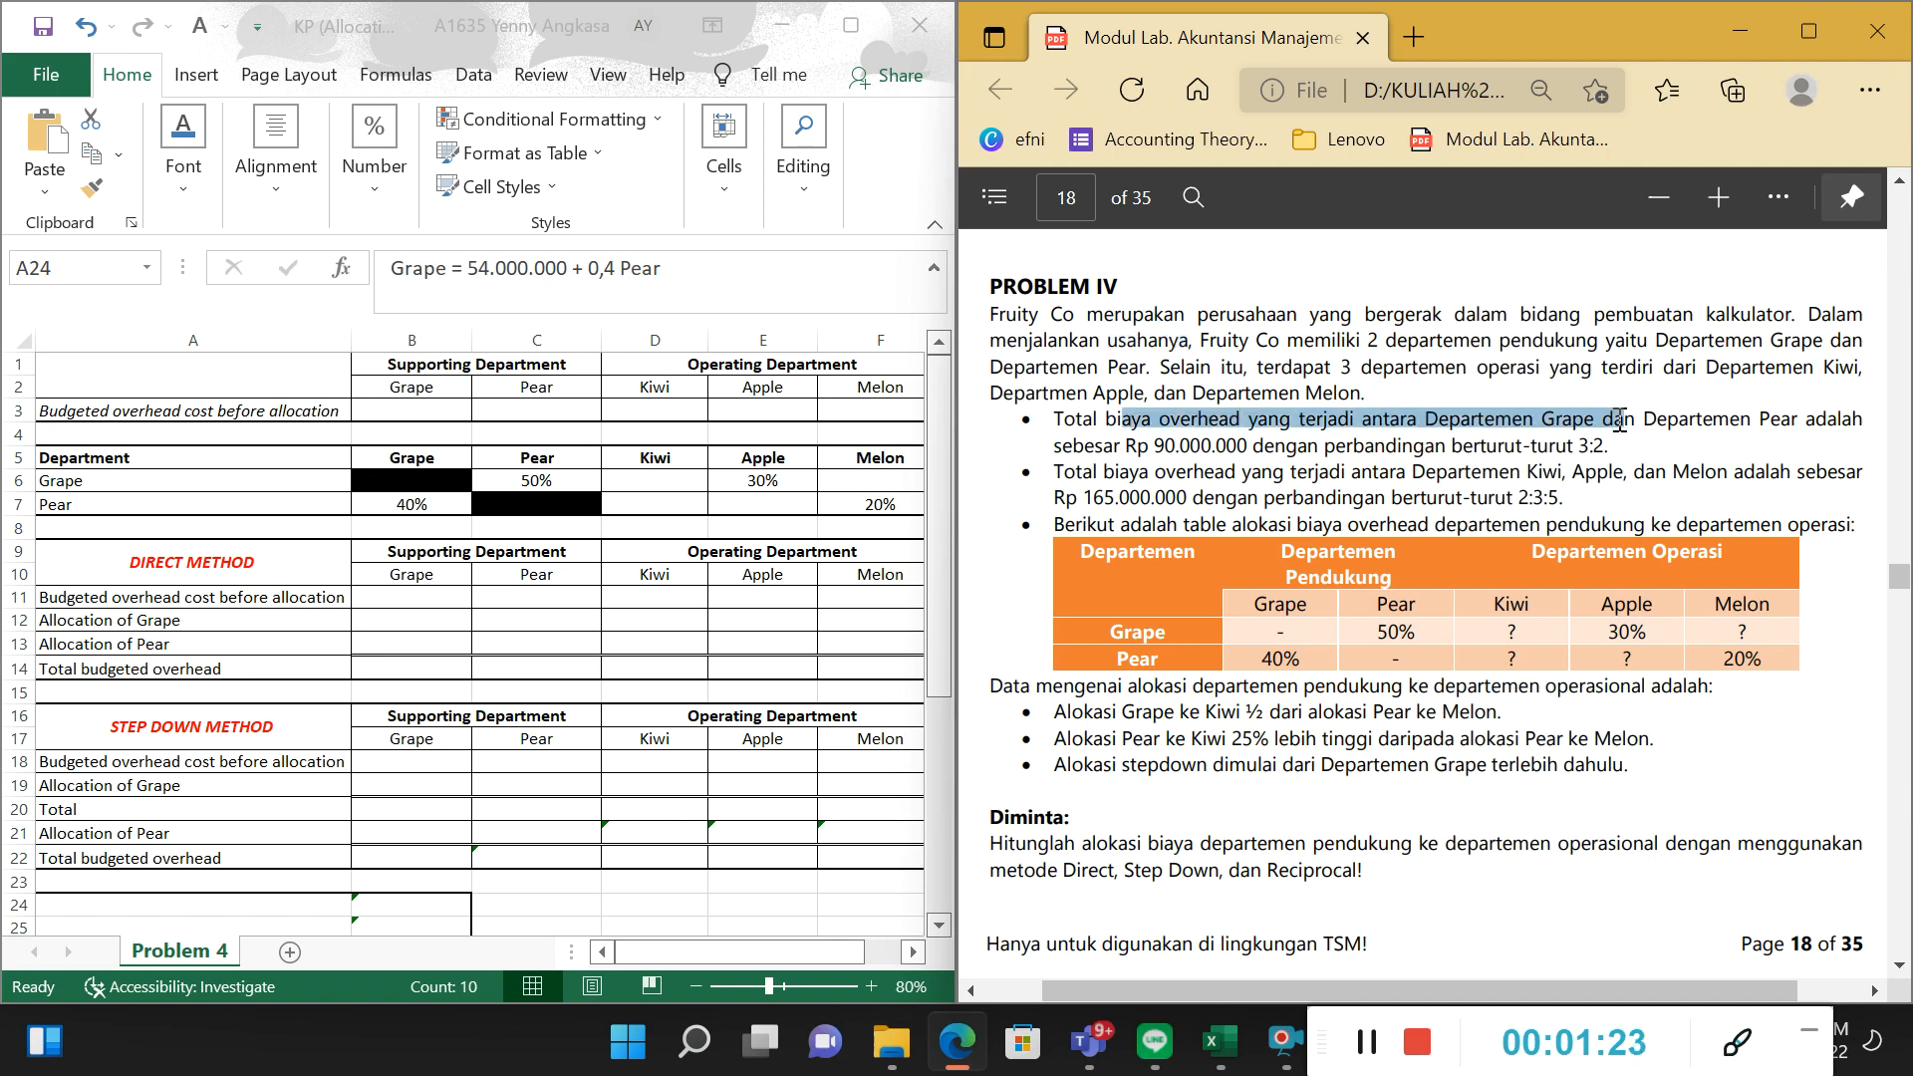
{"action": "left_click", "coordinate": [1690, 444]}
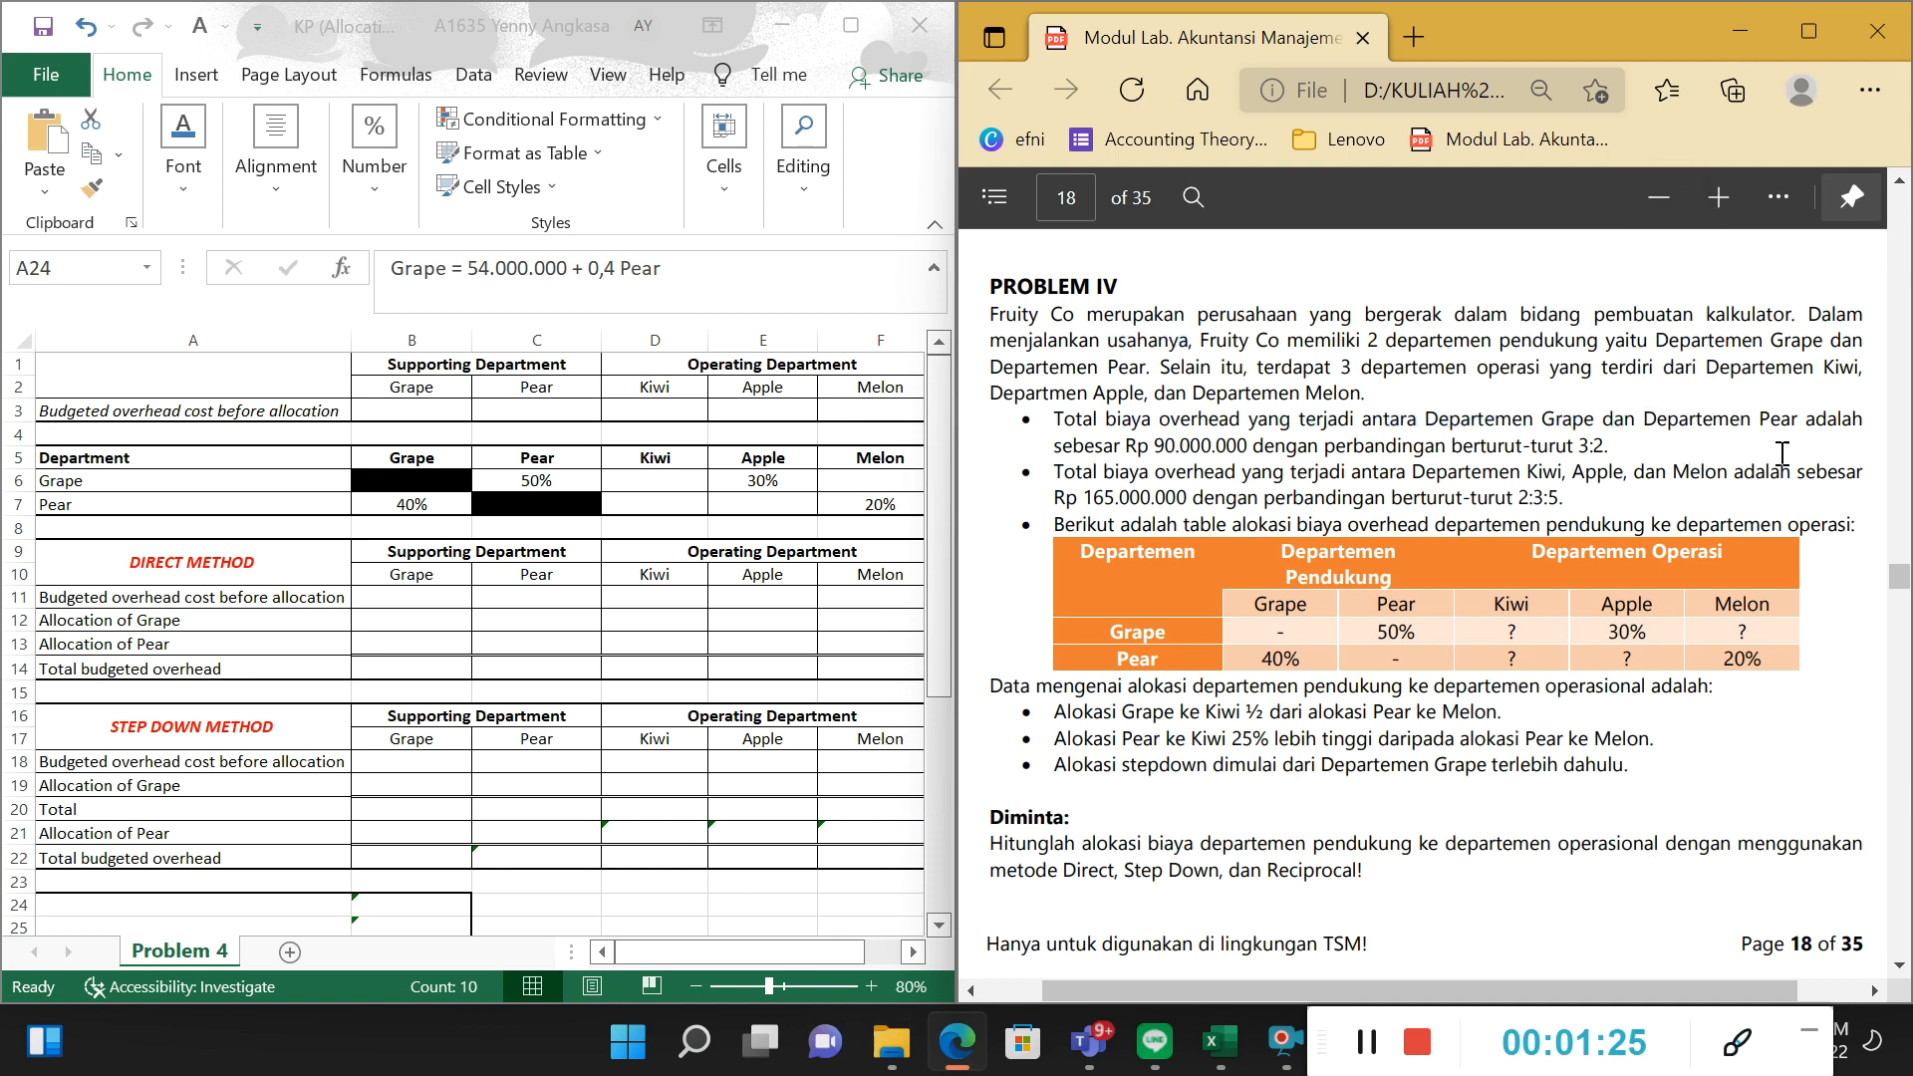
{"action": "left_click_drag", "start_coordinate": [1138, 446], "coordinate": [1625, 451]}
{"action": "left_click", "coordinate": [1637, 445]}
Set the font colour of the Grape and Pear budgeted overhead cells B3:C3 to black.
{"action": "left_click", "coordinate": [482, 408]}
{"action": "left_click_drag", "start_coordinate": [432, 413], "coordinate": [512, 414]}
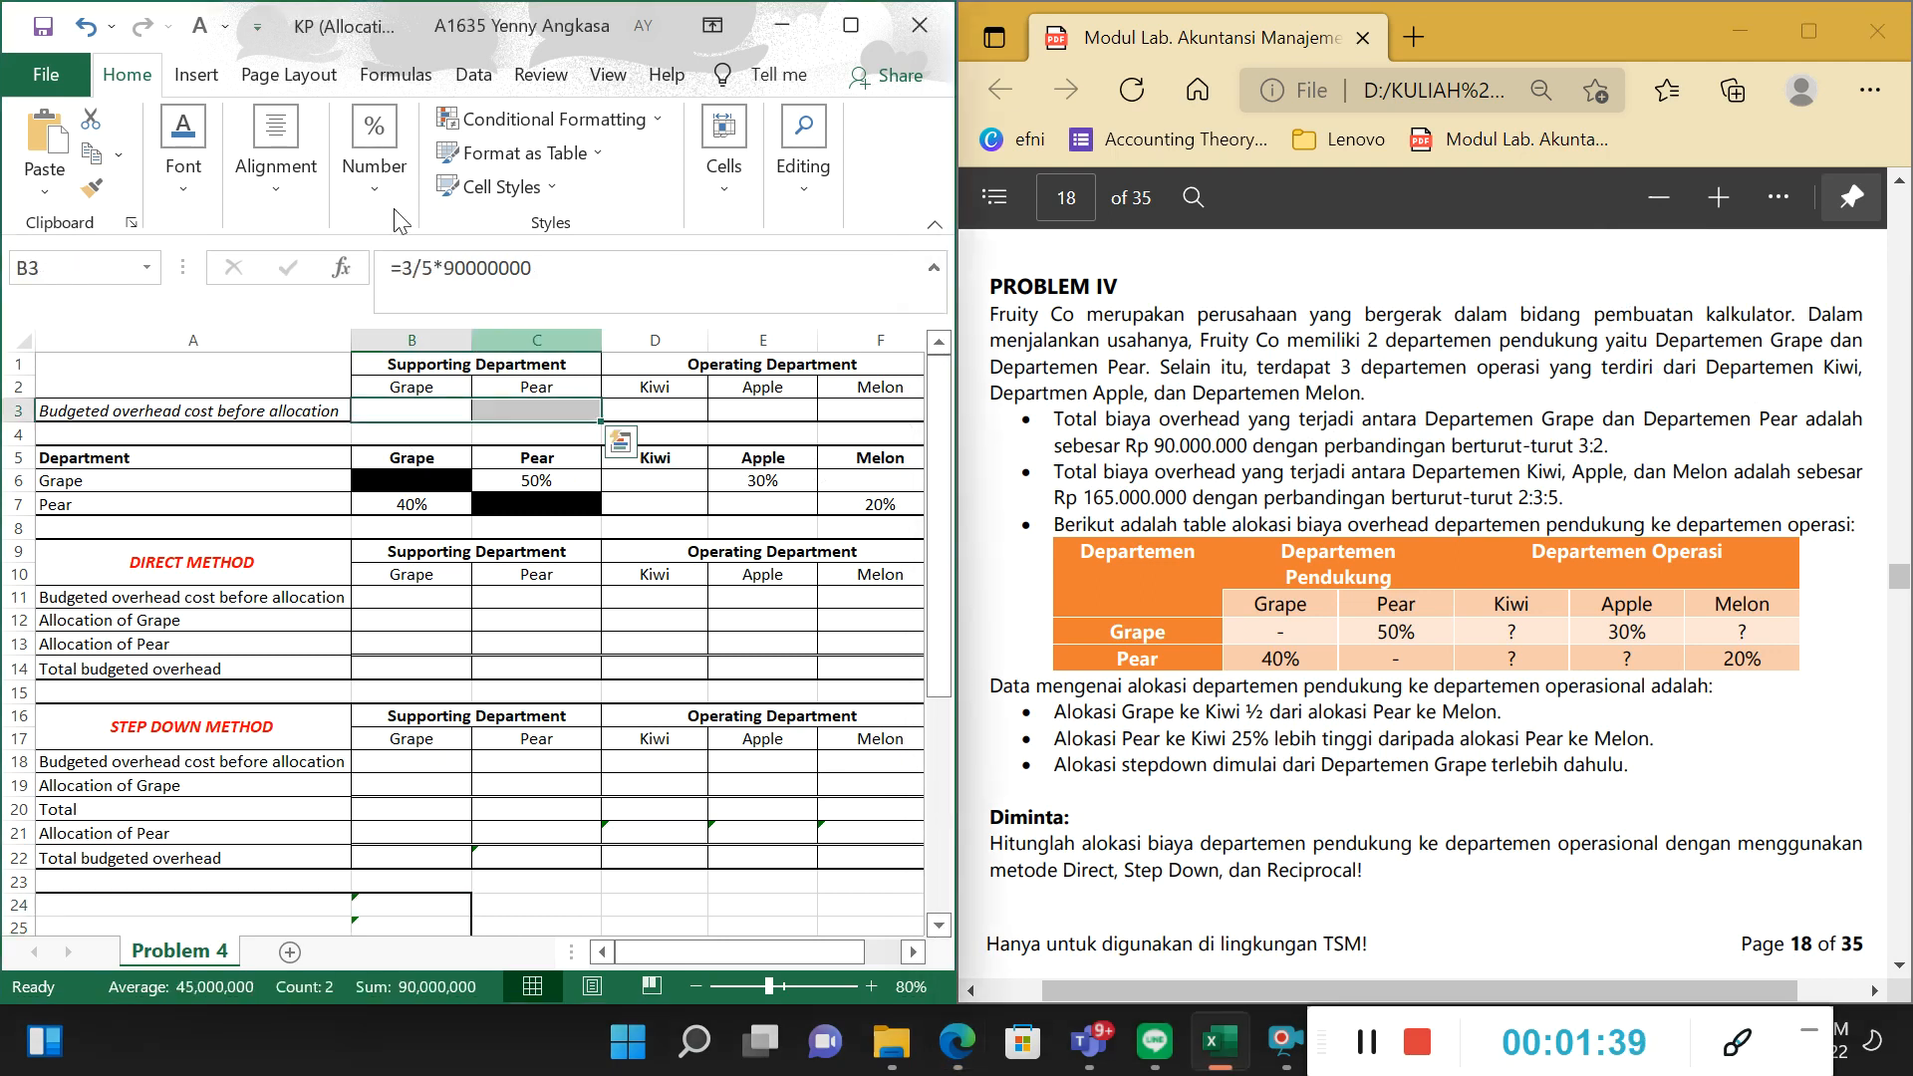
{"action": "left_click", "coordinate": [225, 27]}
{"action": "left_click", "coordinate": [261, 70]}
Examine the Grape overhead formula in B3 and compare it with the support departments' ratio in the PDF.
{"action": "left_click", "coordinate": [437, 358]}
{"action": "left_click", "coordinate": [438, 409]}
{"action": "left_click_drag", "start_coordinate": [445, 268], "coordinate": [598, 275]}
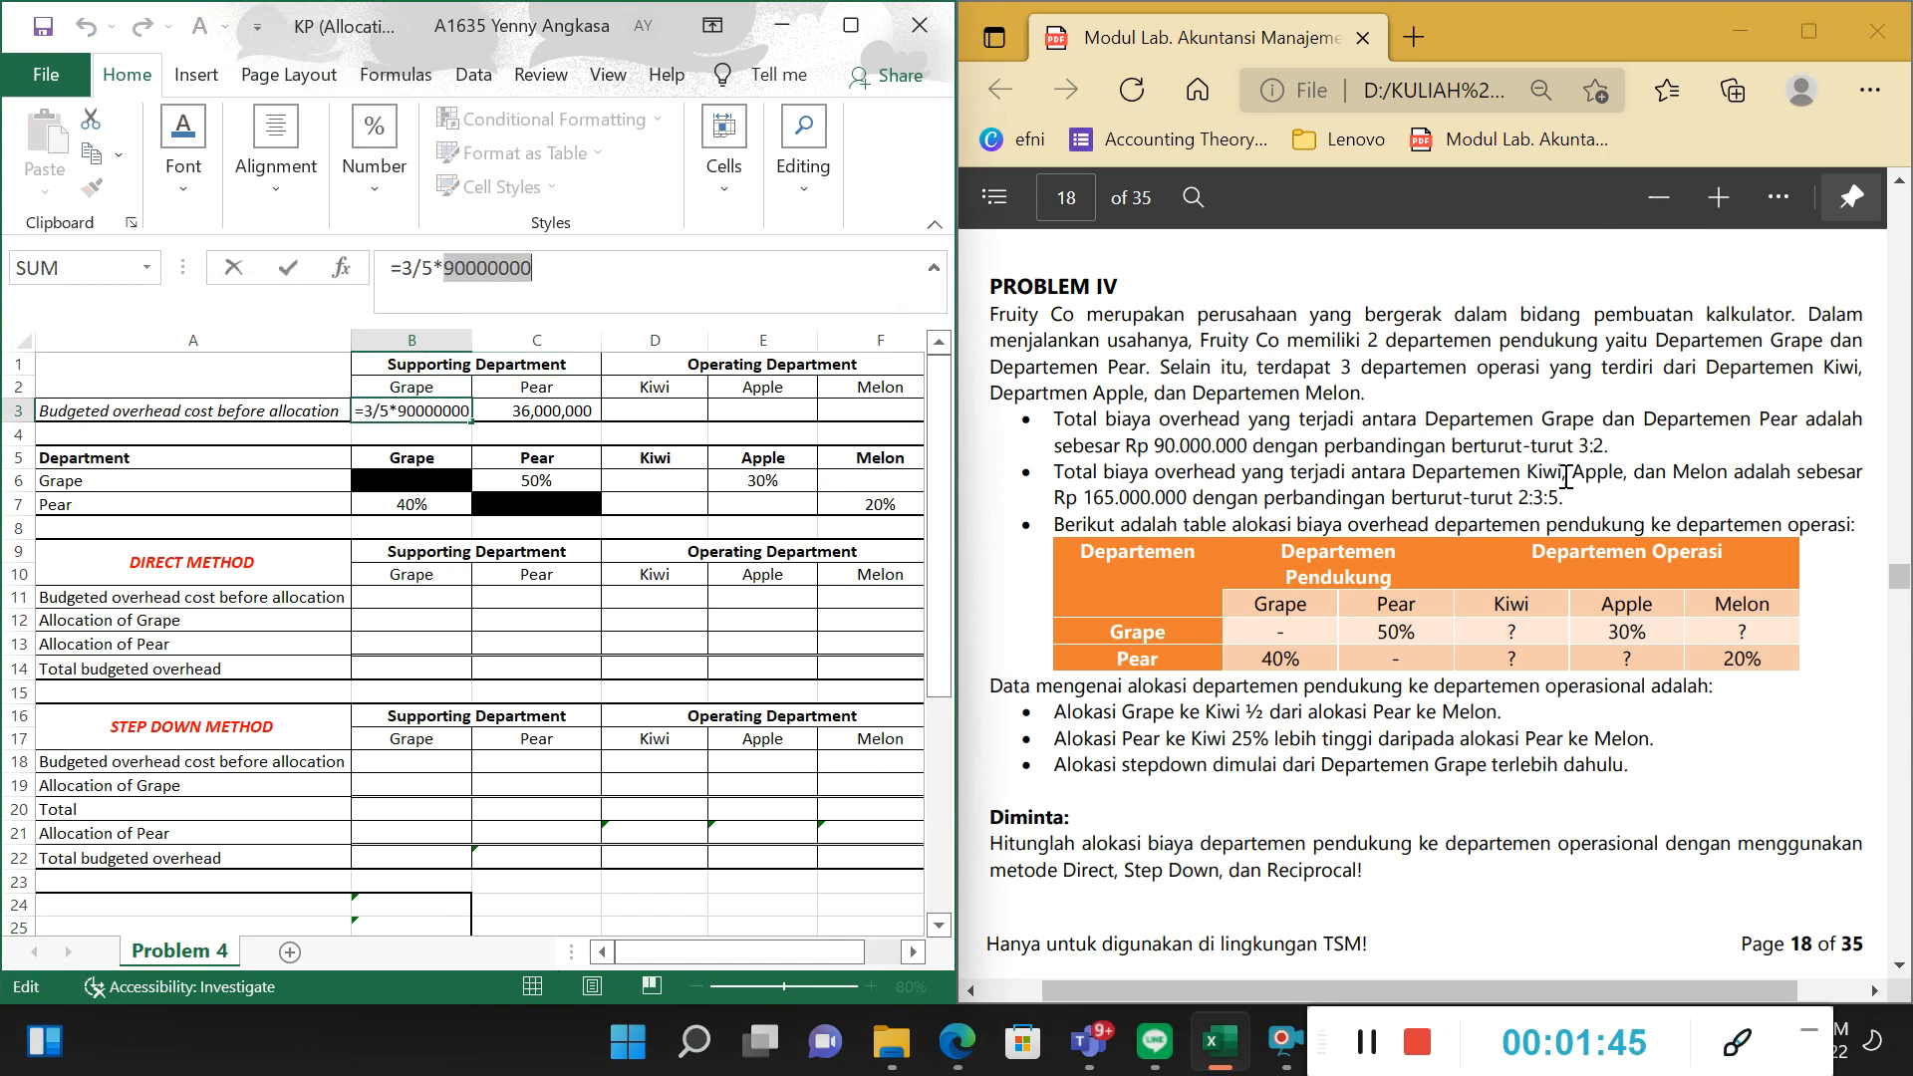
{"action": "left_click_drag", "start_coordinate": [1572, 446], "coordinate": [1585, 446]}
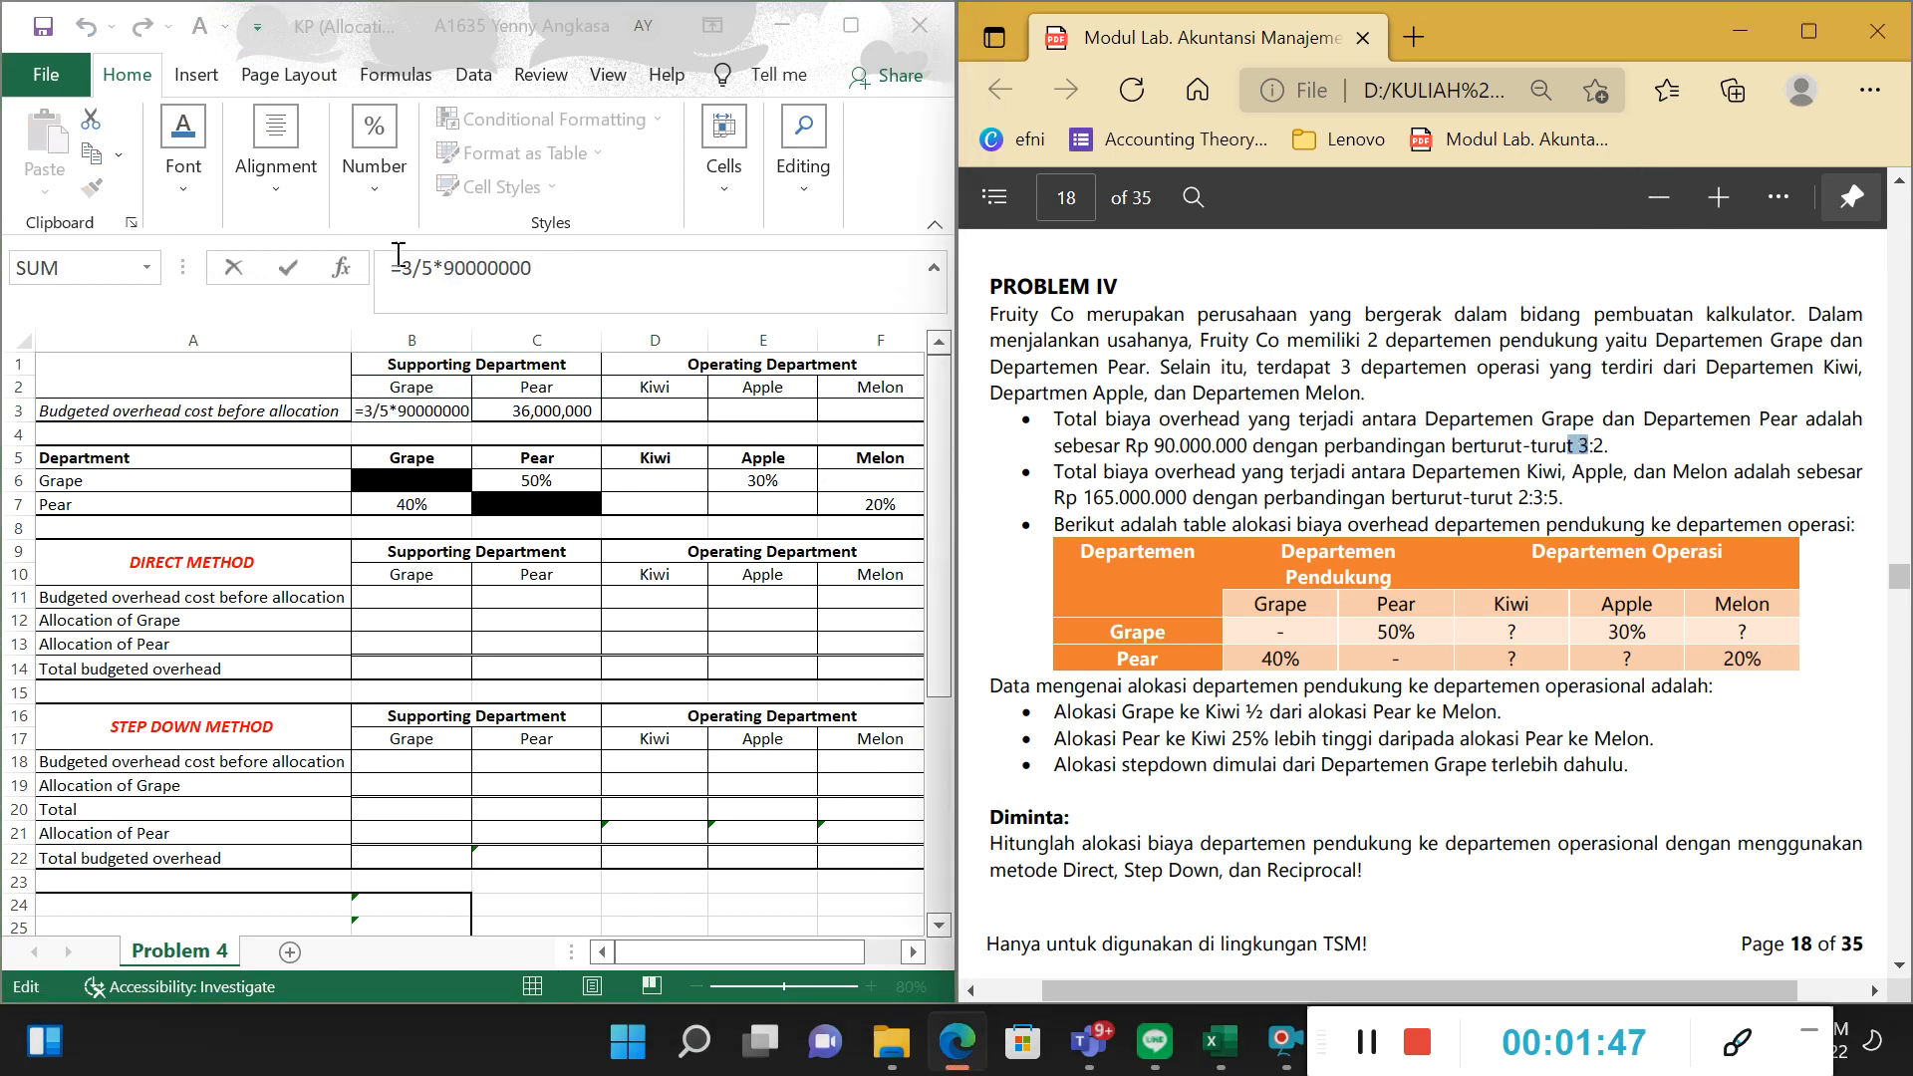
{"action": "left_click", "coordinate": [438, 268]}
{"action": "left_click_drag", "start_coordinate": [422, 268], "coordinate": [606, 271]}
{"action": "key", "text": "Return"}
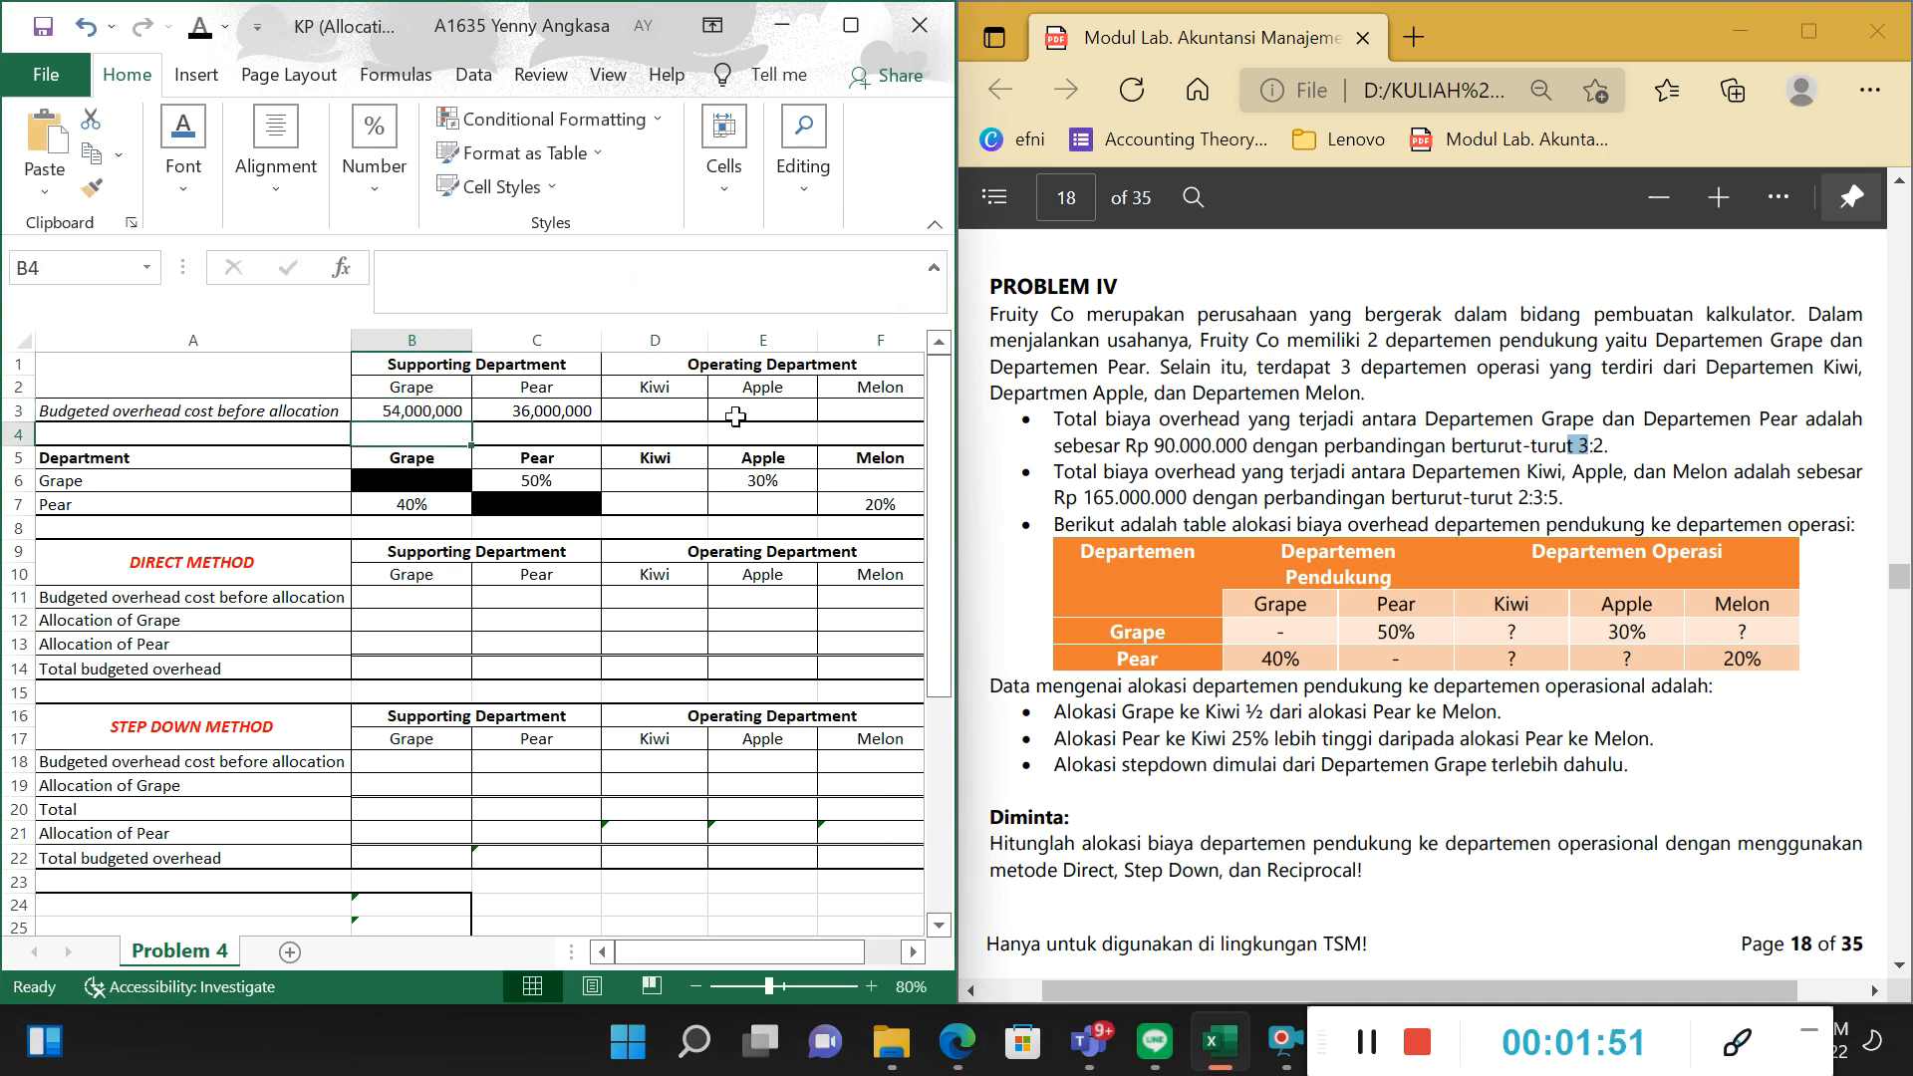
Examine the fraction and the total overhead amount in the Pear formula in C3.
{"action": "left_click", "coordinate": [407, 399]}
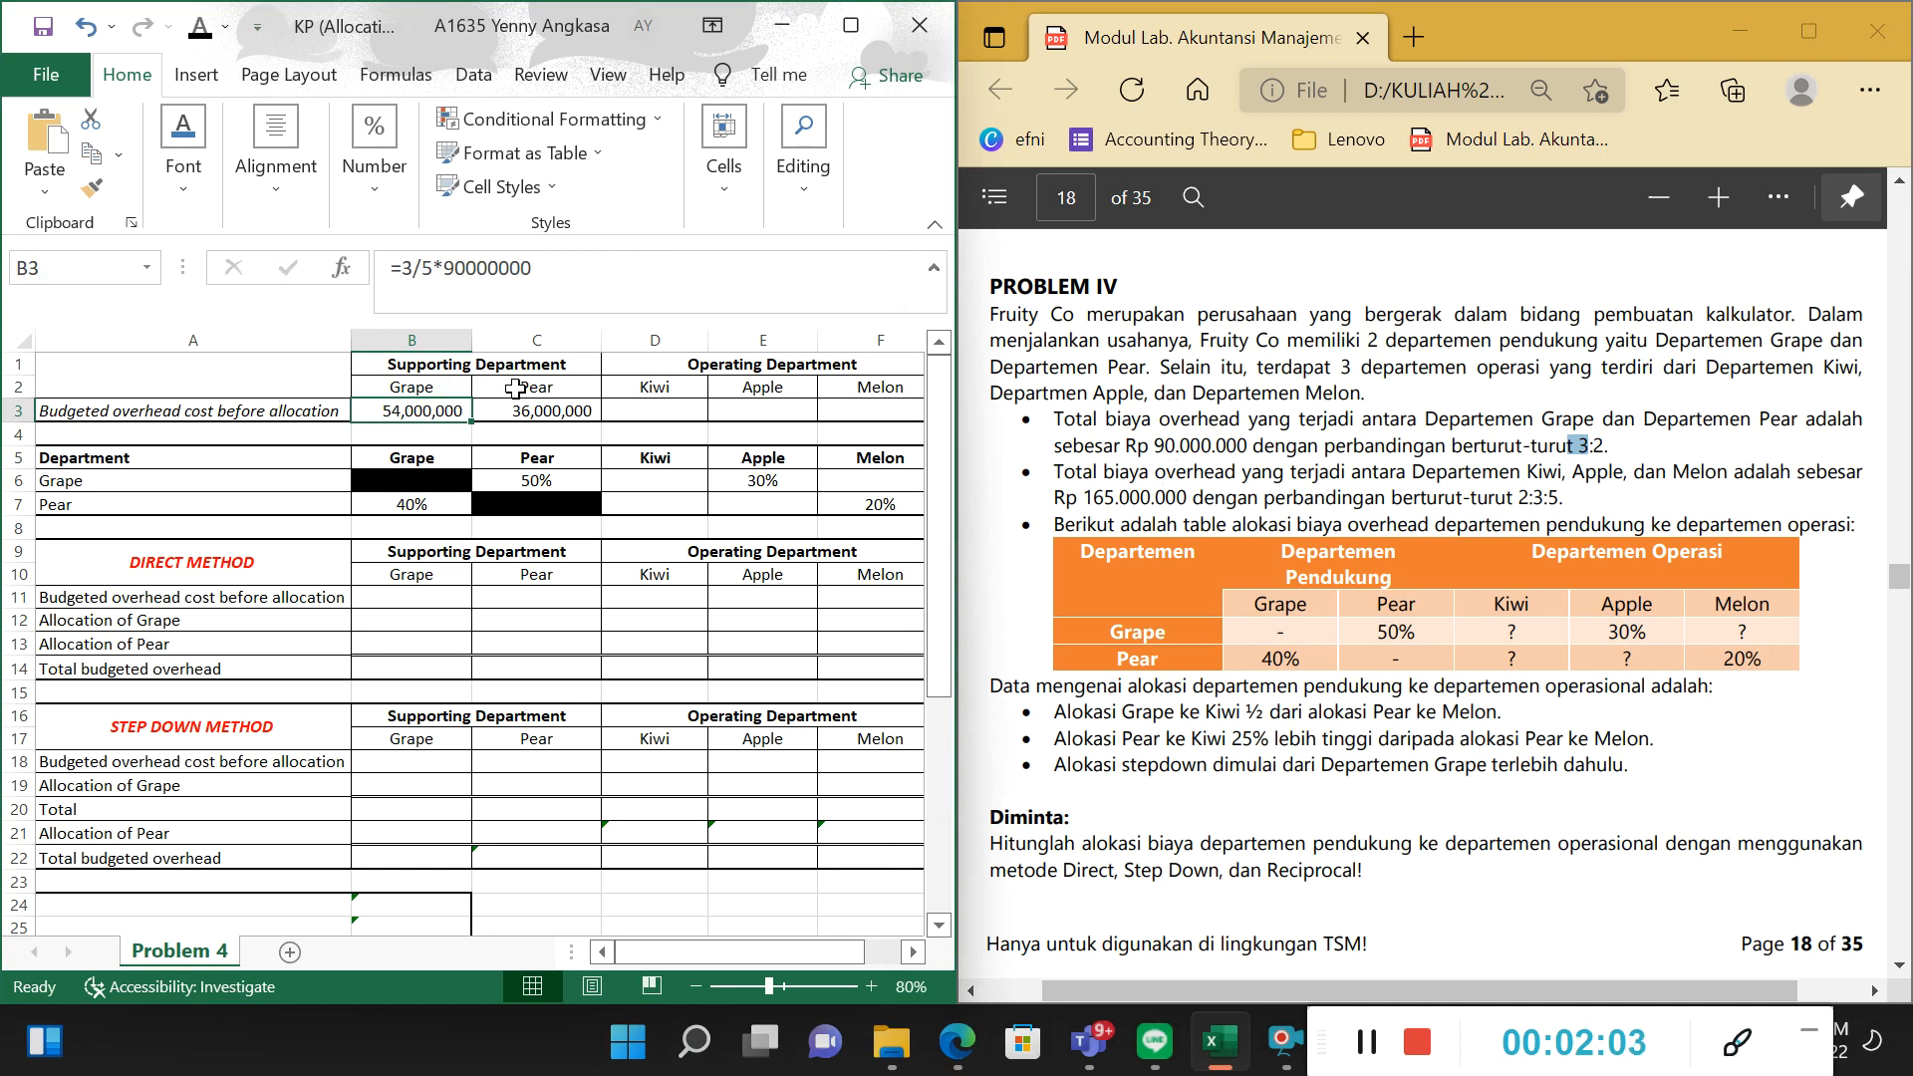
{"action": "left_click", "coordinate": [533, 408]}
{"action": "left_click", "coordinate": [429, 269]}
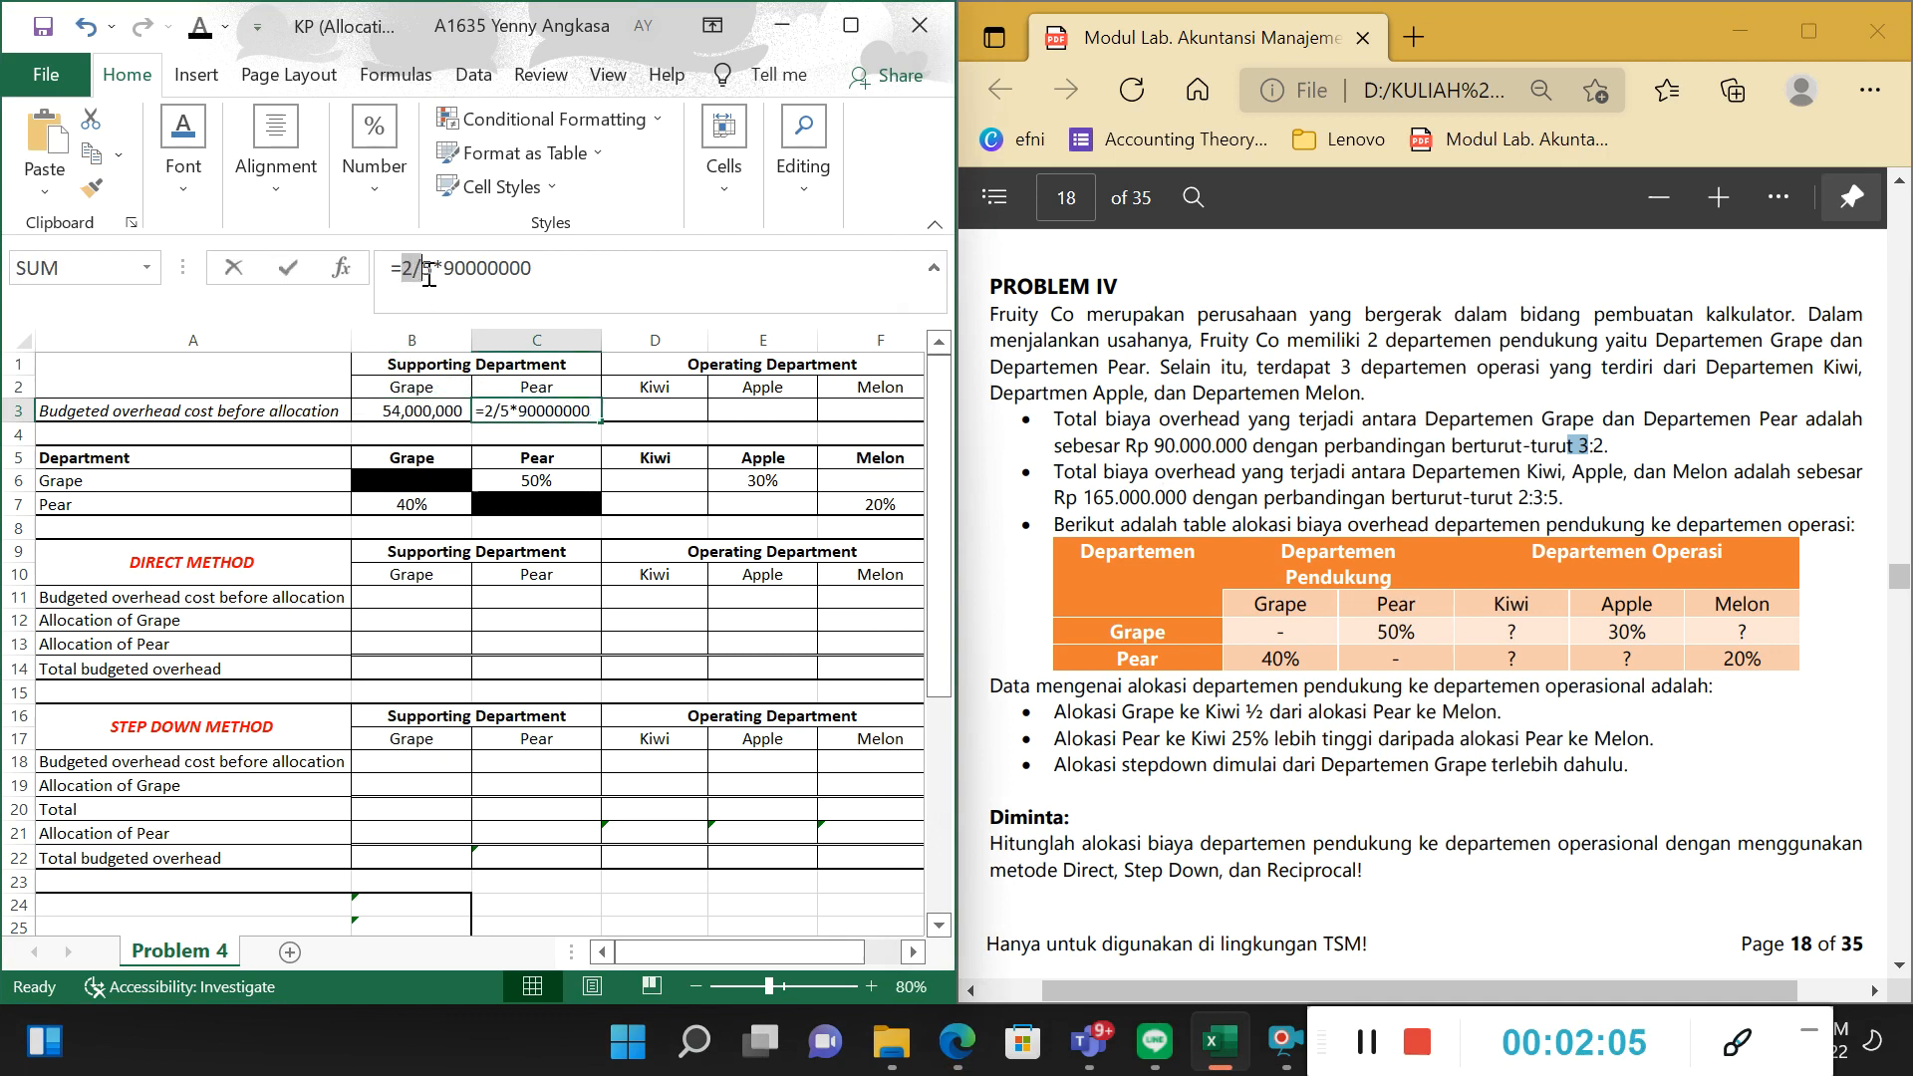
{"action": "left_click_drag", "start_coordinate": [422, 269], "coordinate": [538, 271]}
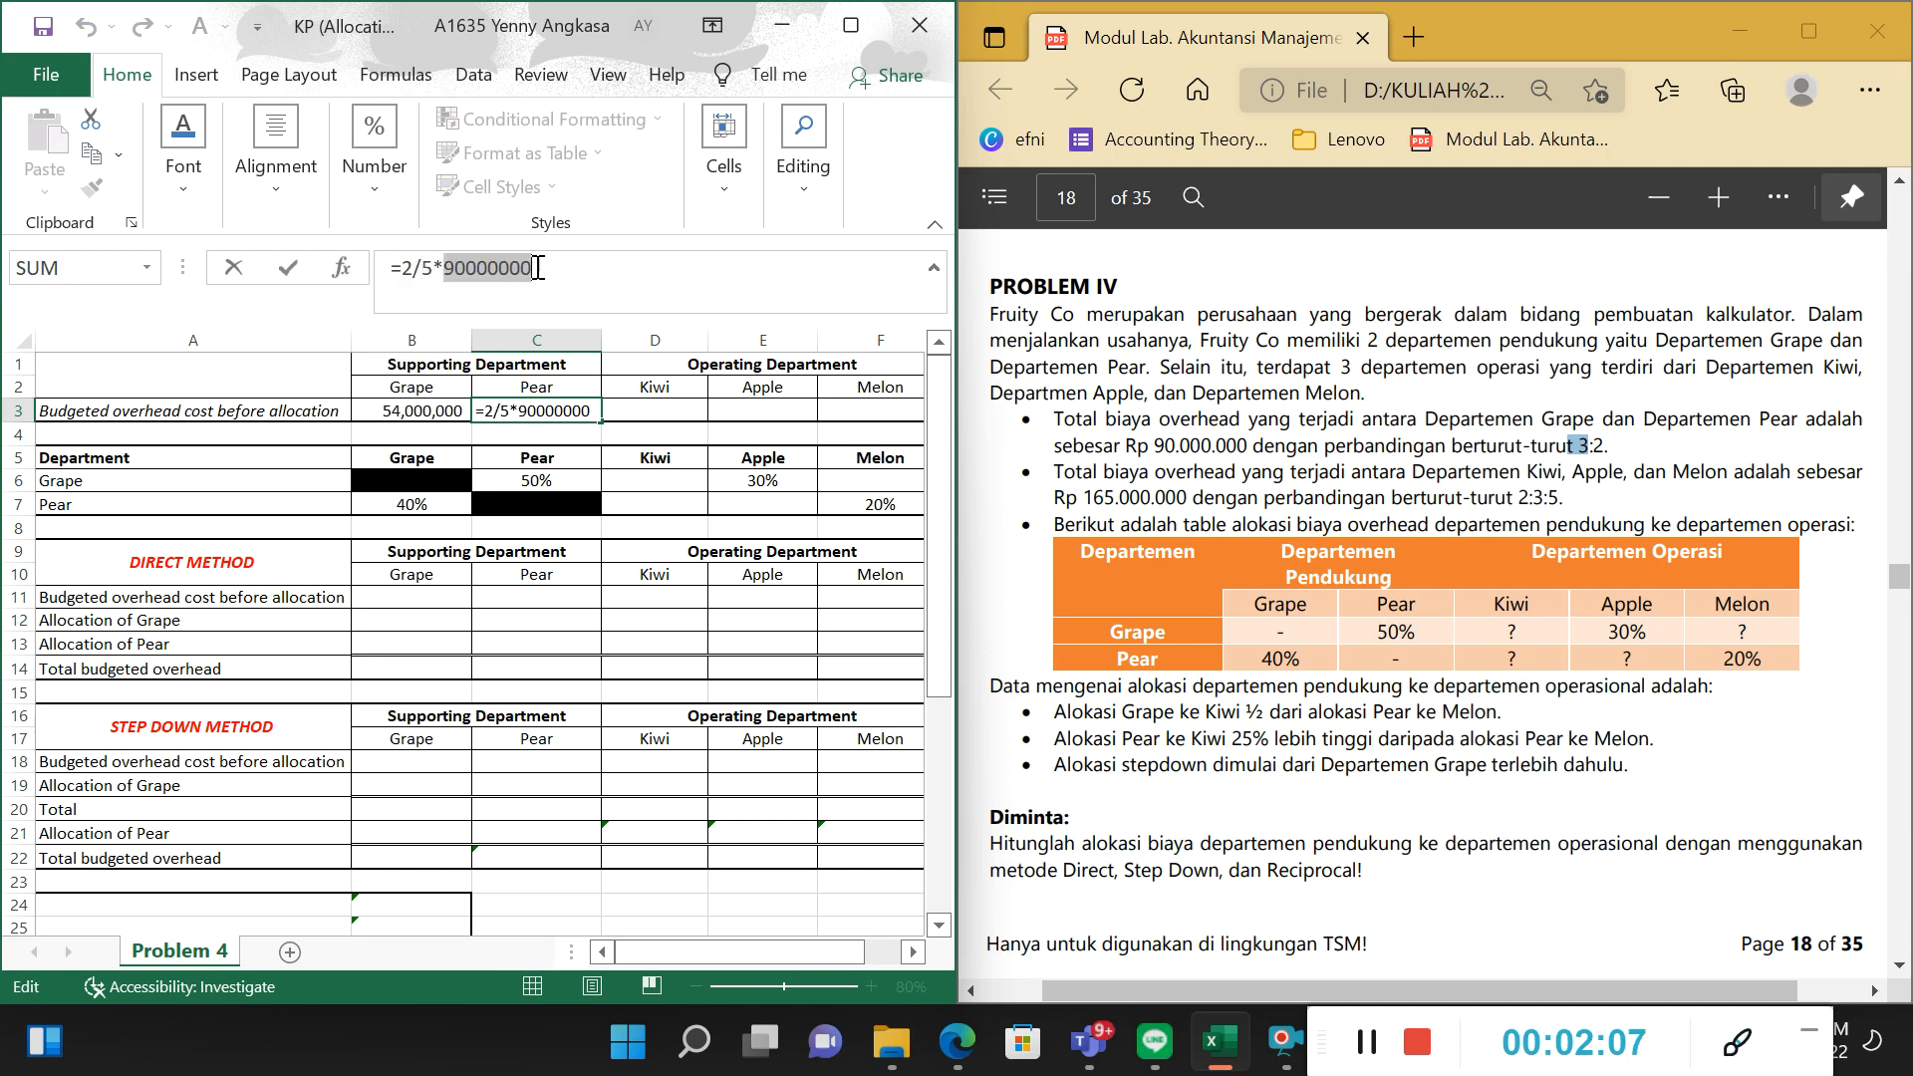
{"action": "left_click", "coordinate": [736, 430]}
{"action": "key", "text": "ctrl+z"}
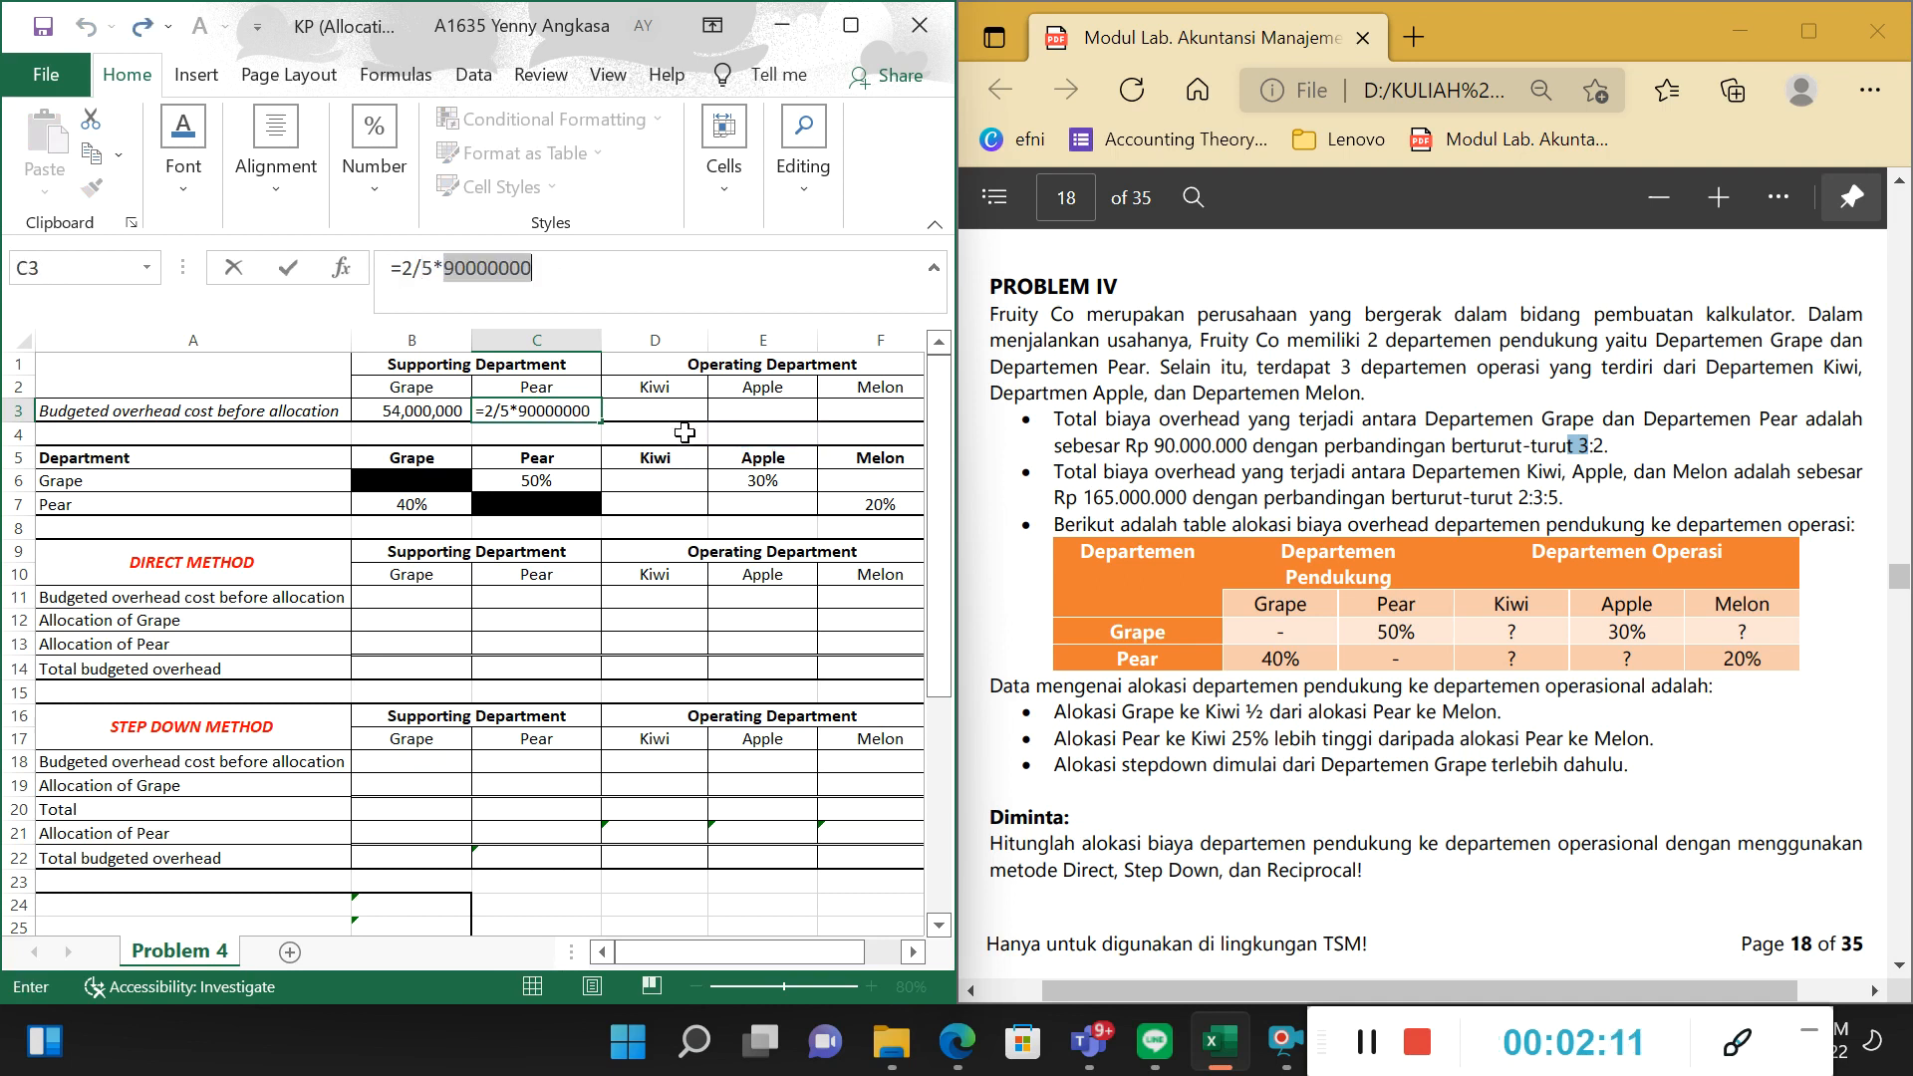
{"action": "key", "text": "Return"}
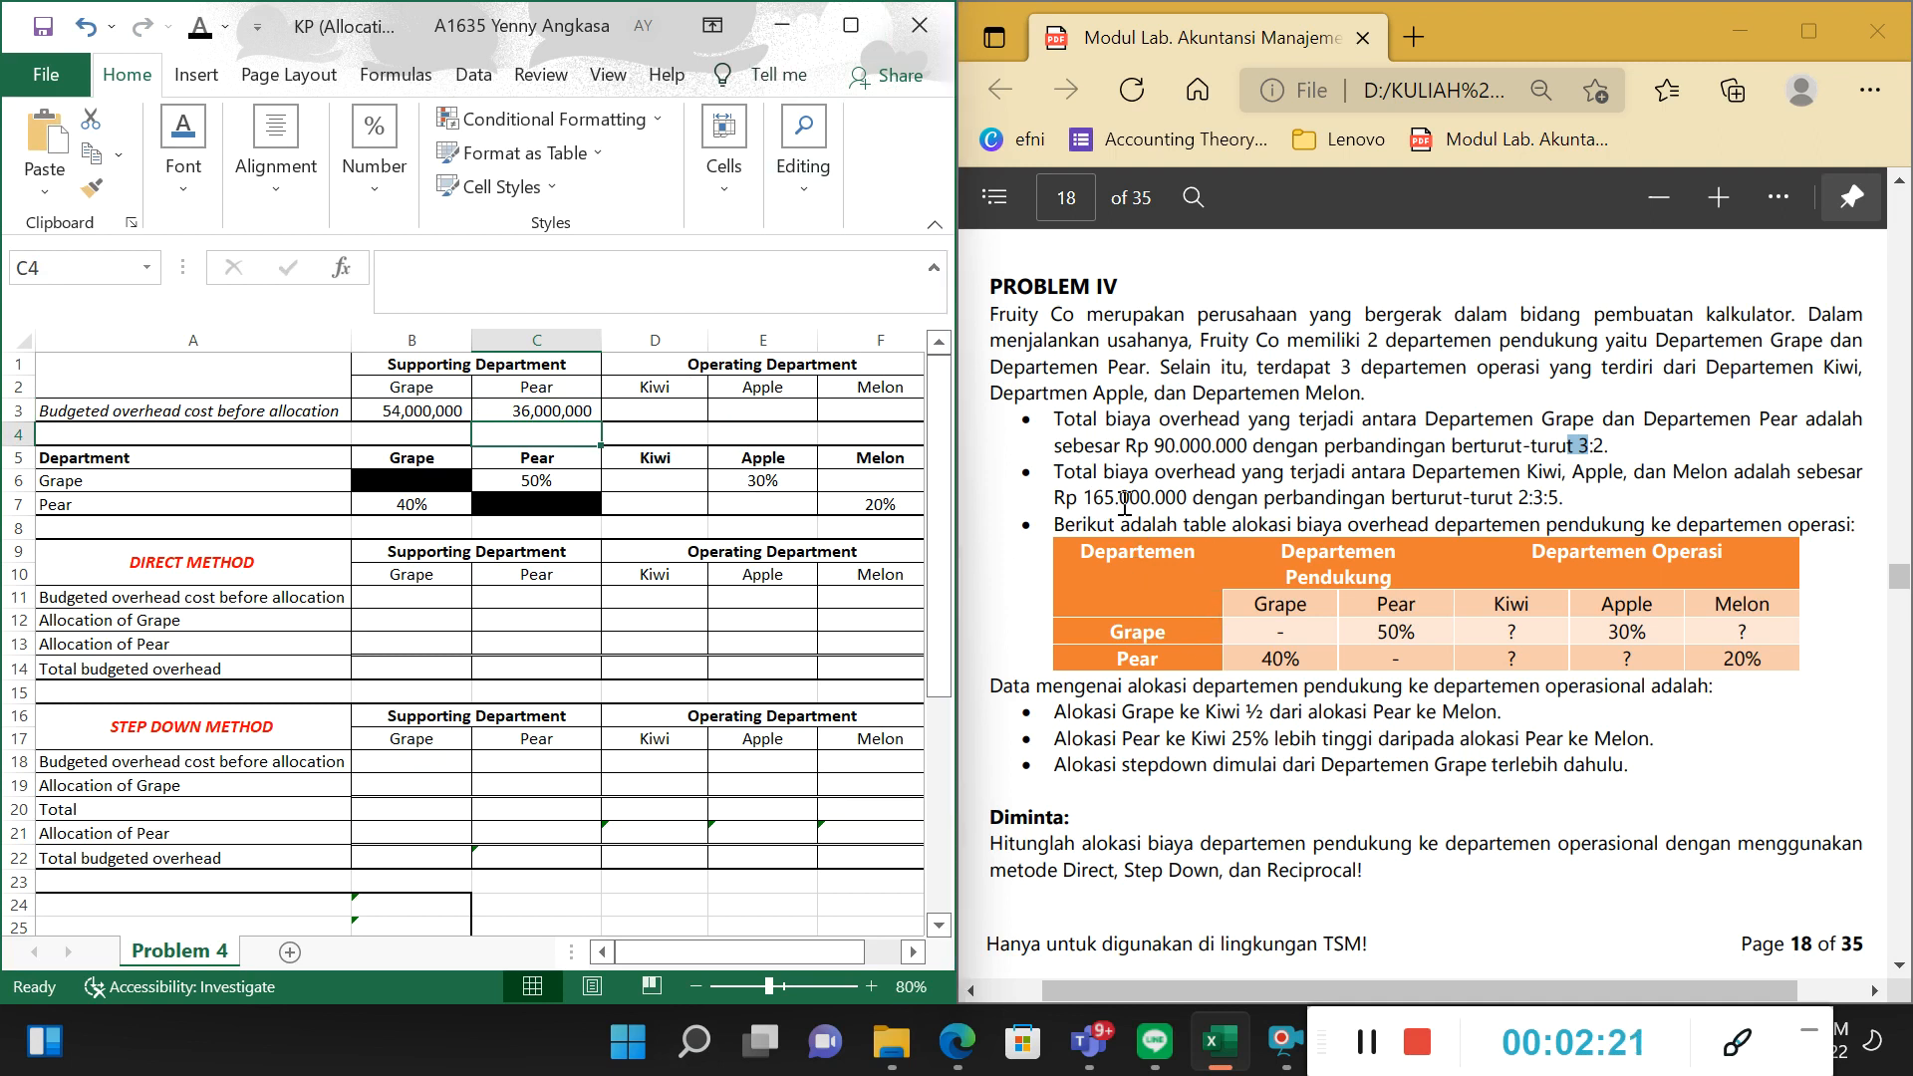
Review the operating departments' overhead statement and set the font colour of Kiwi's budgeted overhead cell D3 to black.
{"action": "left_click_drag", "start_coordinate": [1077, 472], "coordinate": [1508, 466]}
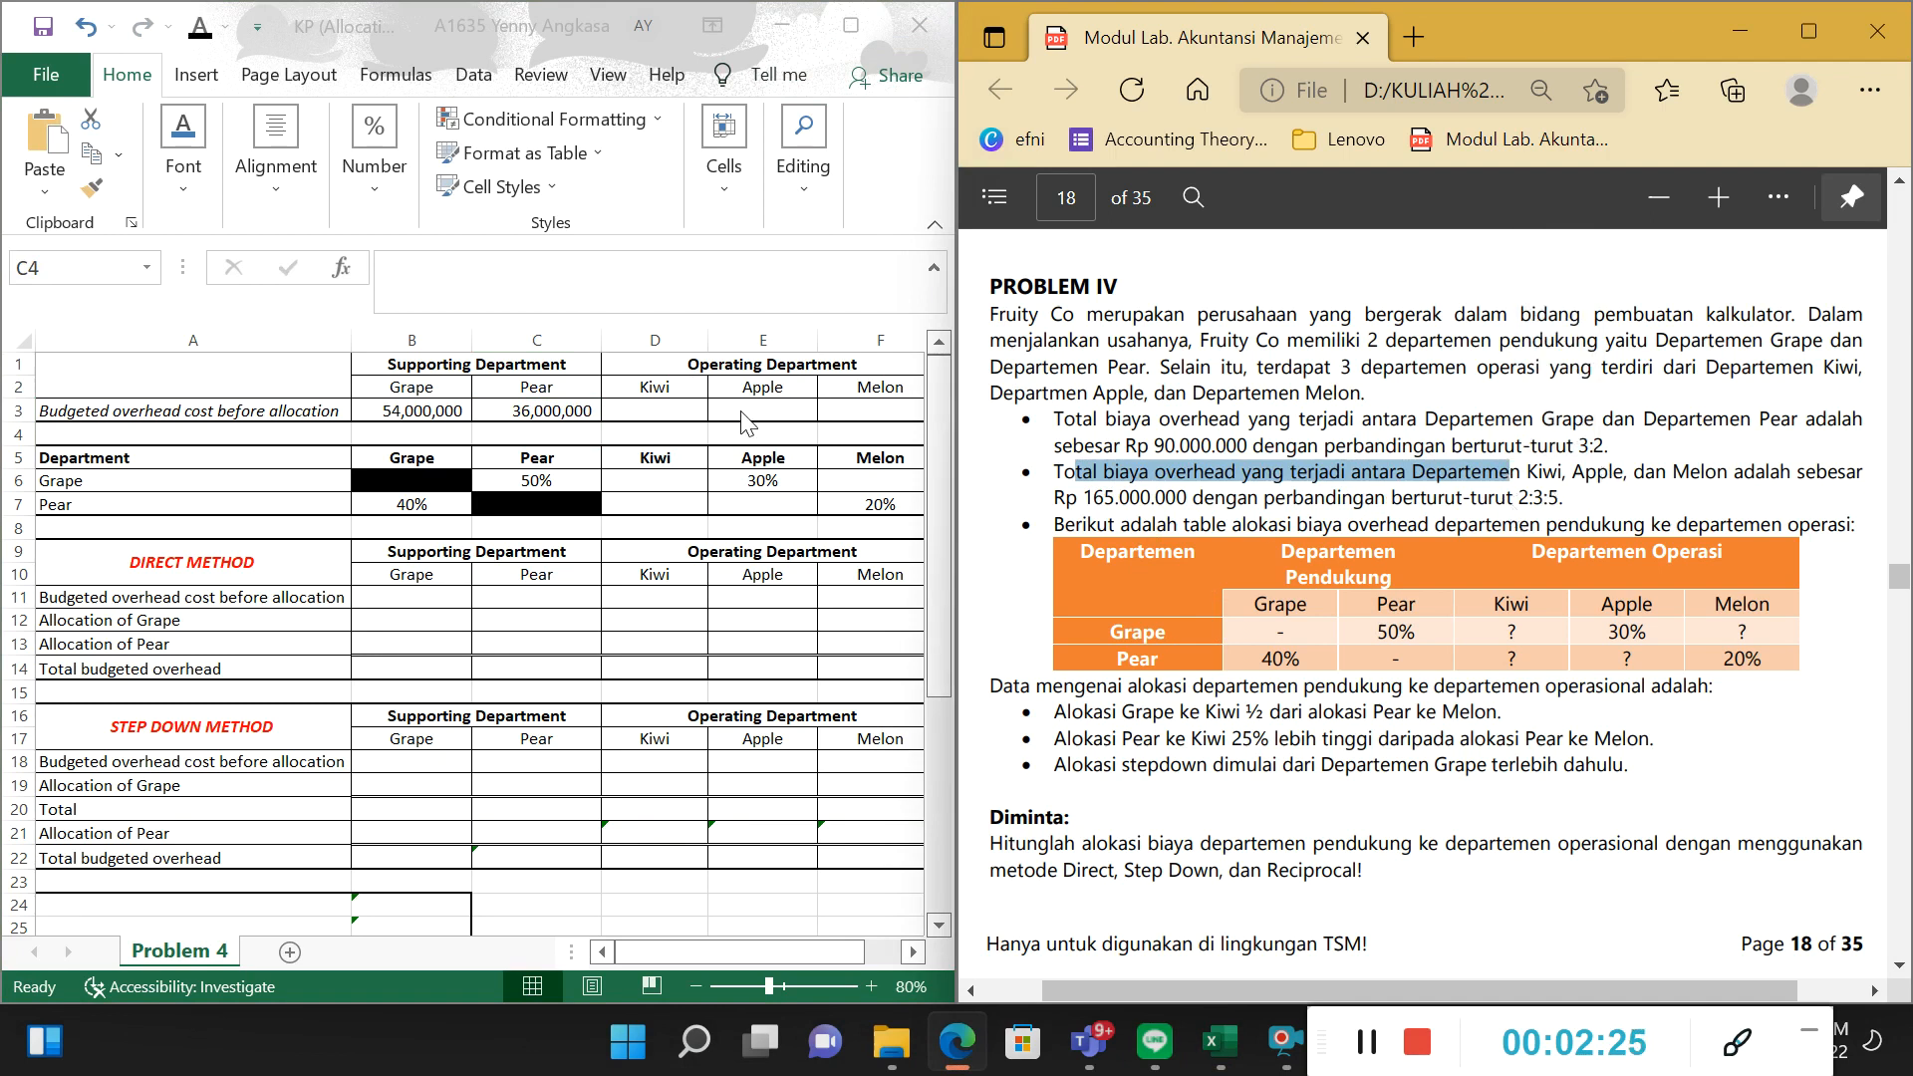
{"action": "left_click", "coordinate": [805, 390]}
{"action": "left_click", "coordinate": [902, 383]}
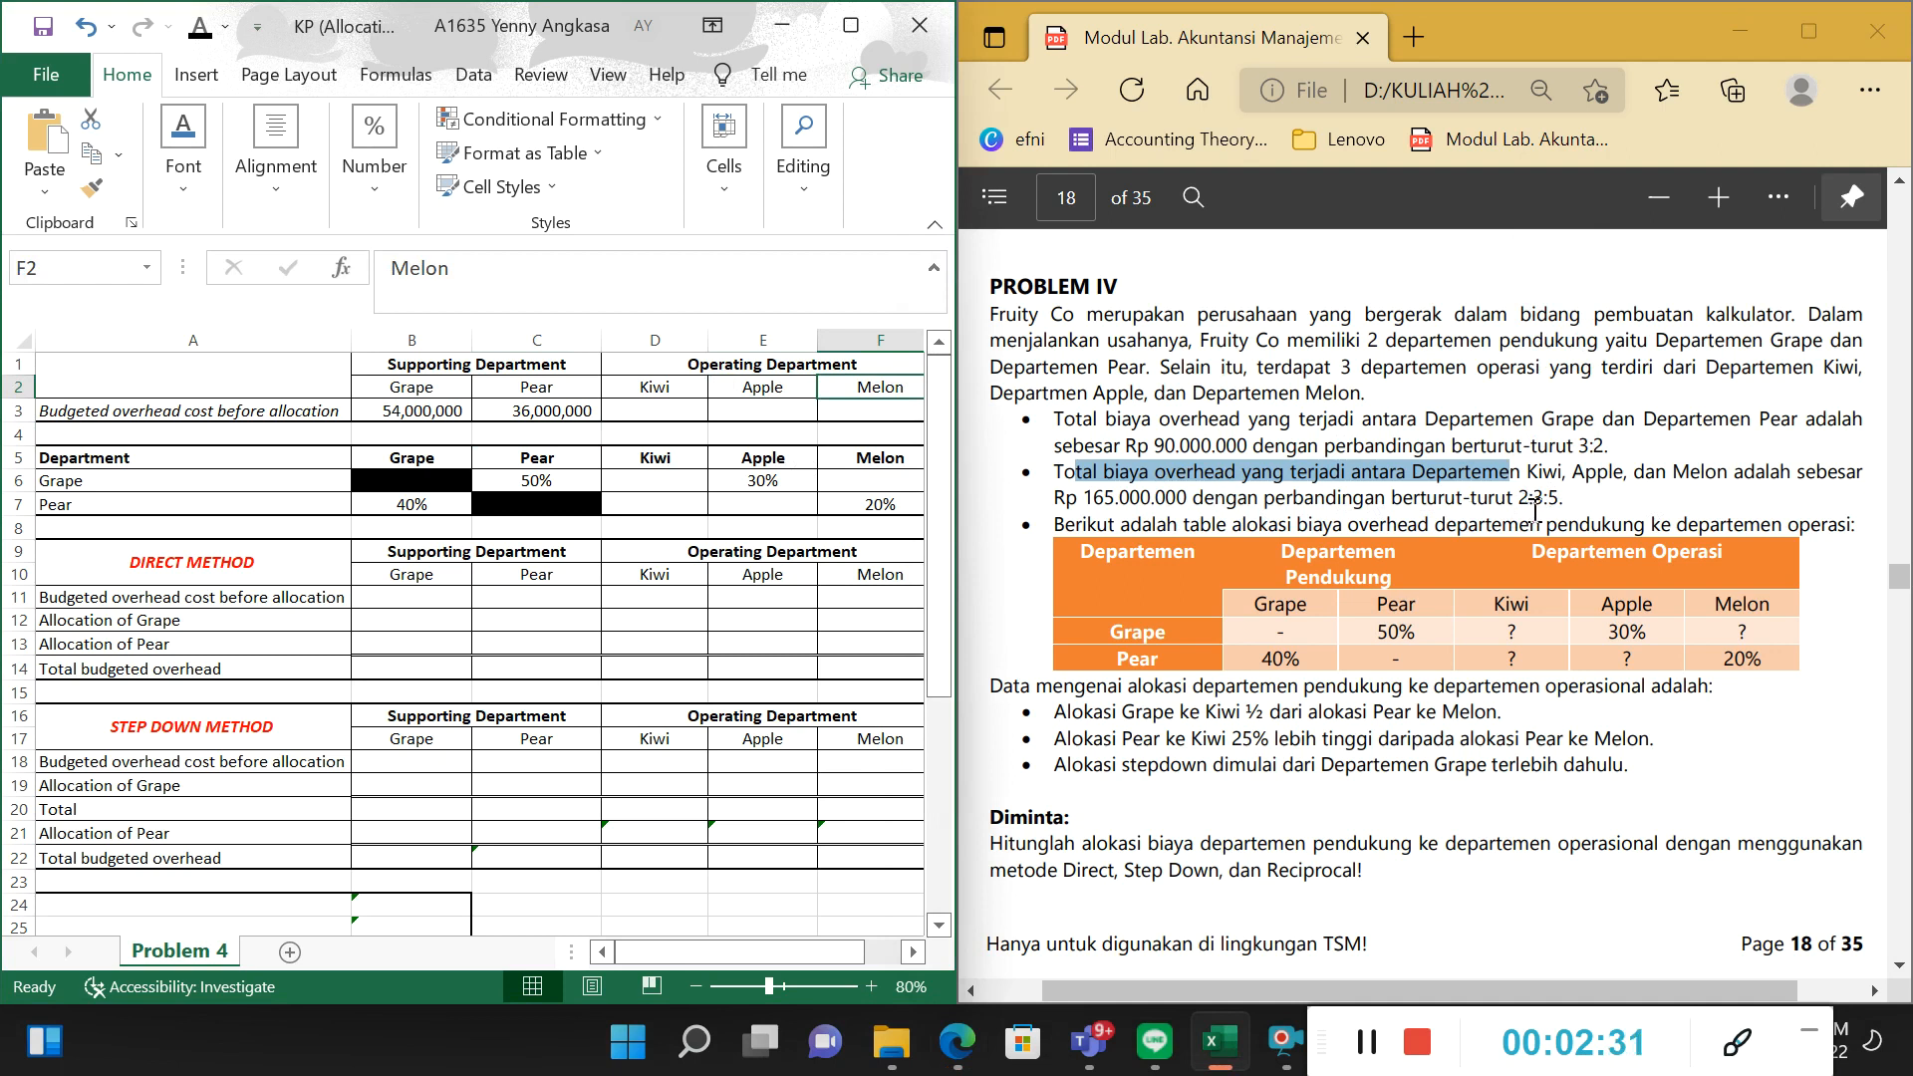
{"action": "left_click", "coordinate": [655, 411]}
{"action": "left_click", "coordinate": [201, 34]}
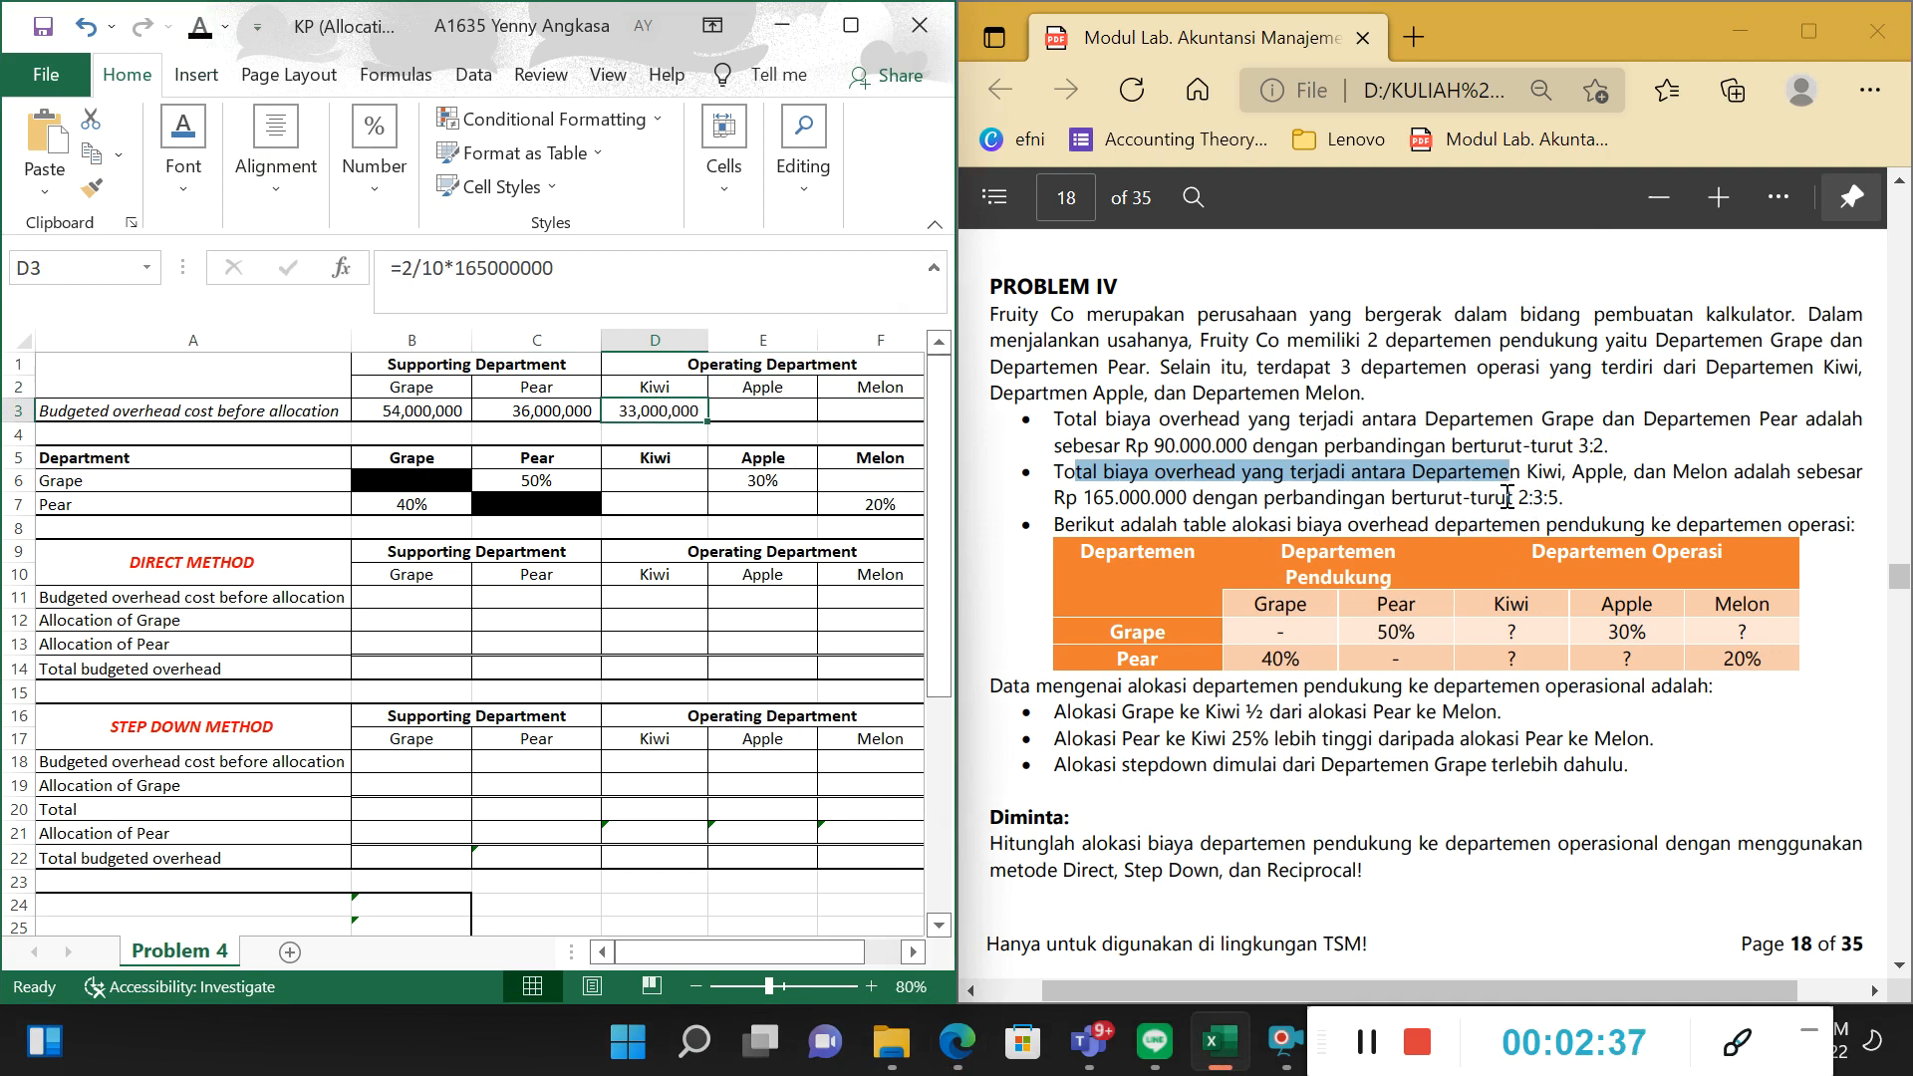
Check the Kiwi formula in D3 against the operating departments' total overhead and ratio in the PDF.
{"action": "mouse_move", "coordinate": [1507, 497]}
{"action": "left_mouse_down"}
{"action": "mouse_move", "coordinate": [1536, 506]}
{"action": "mouse_move", "coordinate": [1526, 492]}
{"action": "left_mouse_up"}
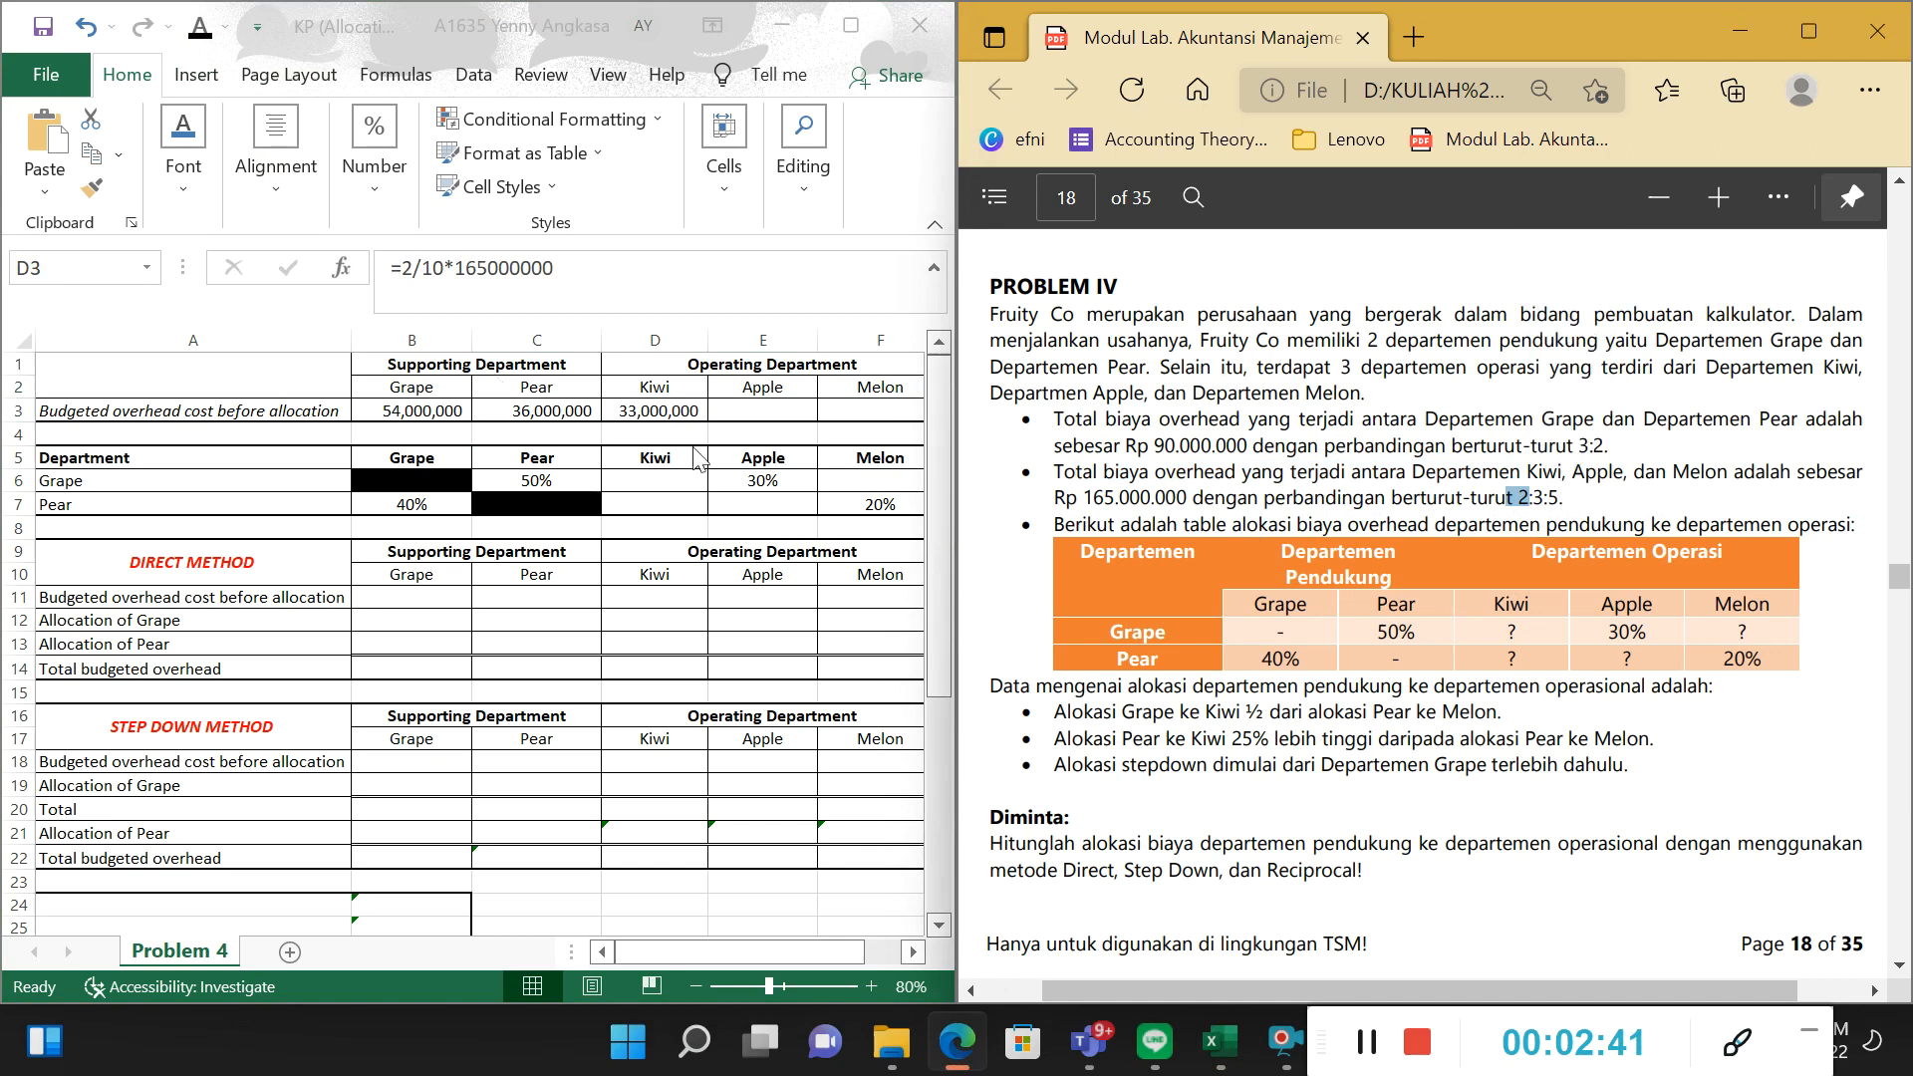
{"action": "left_click", "coordinate": [697, 409]}
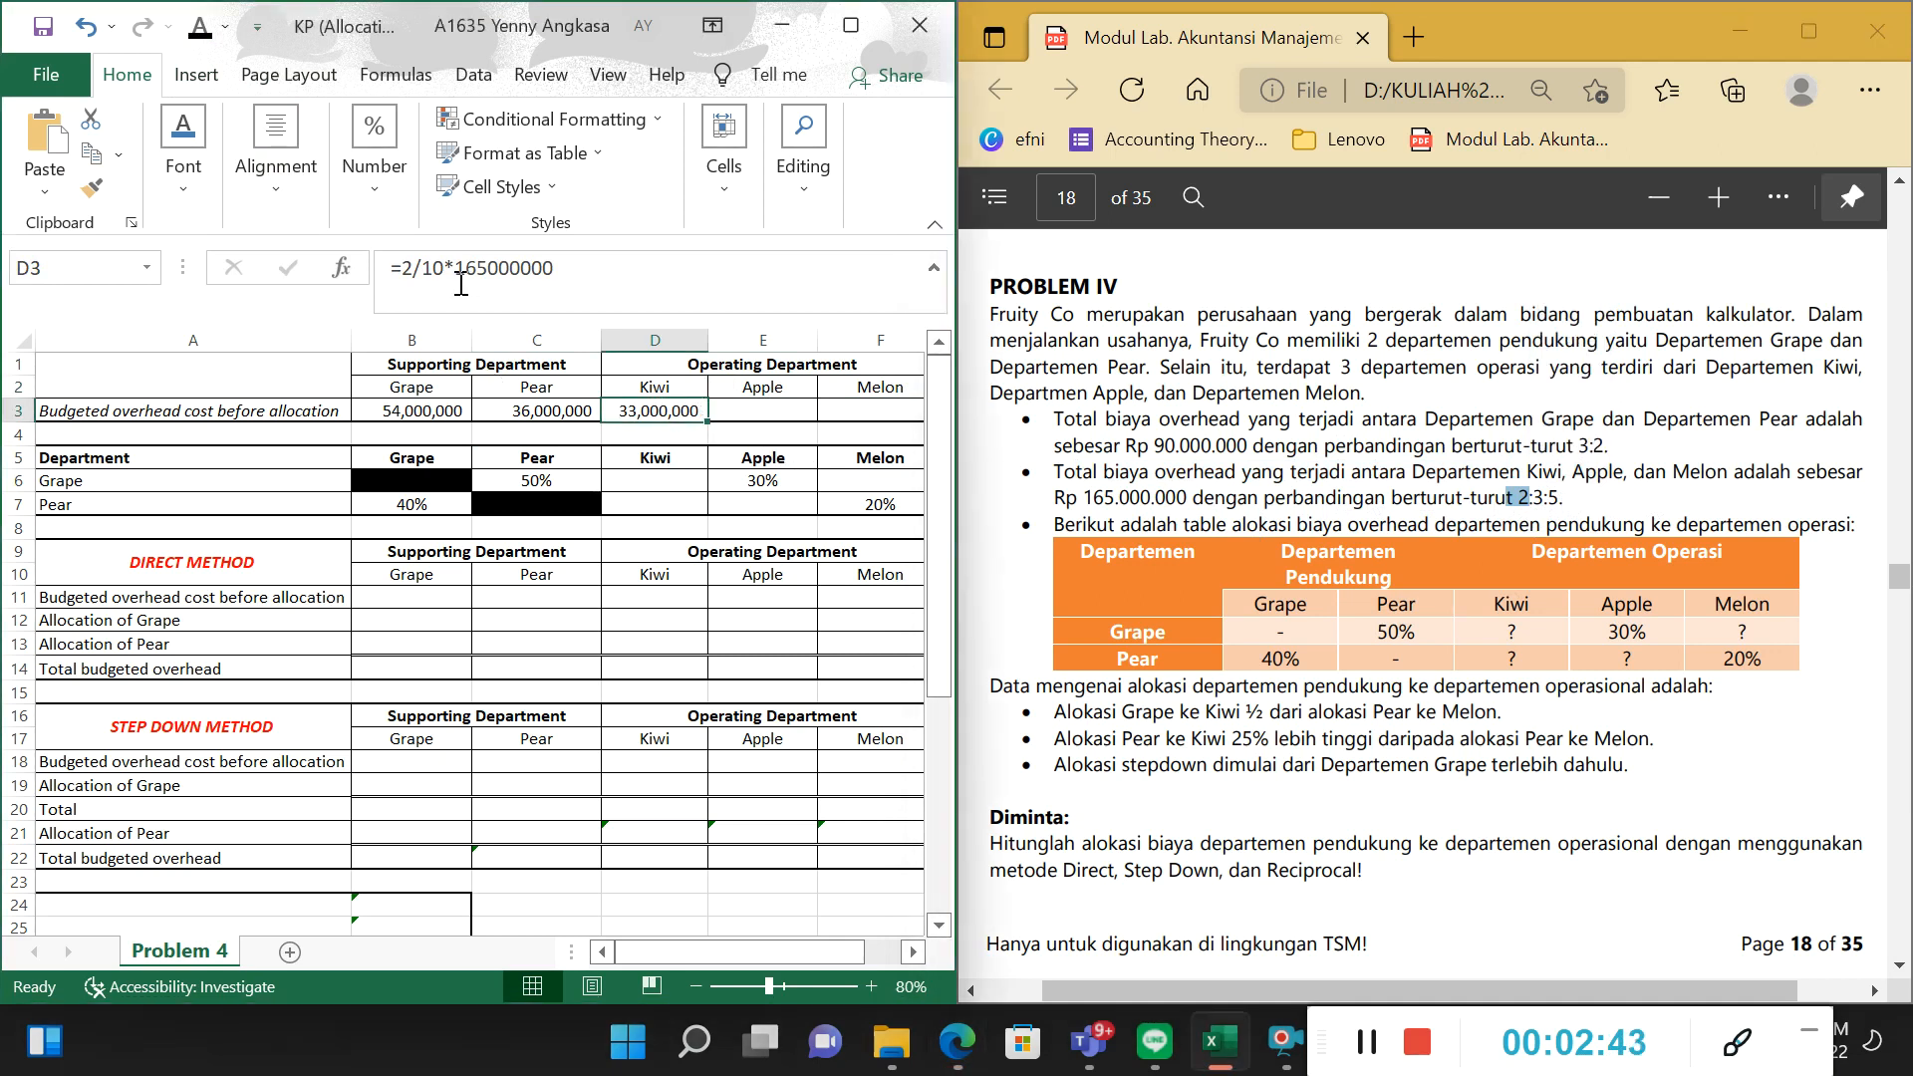
{"action": "left_click_drag", "start_coordinate": [445, 268], "coordinate": [554, 268]}
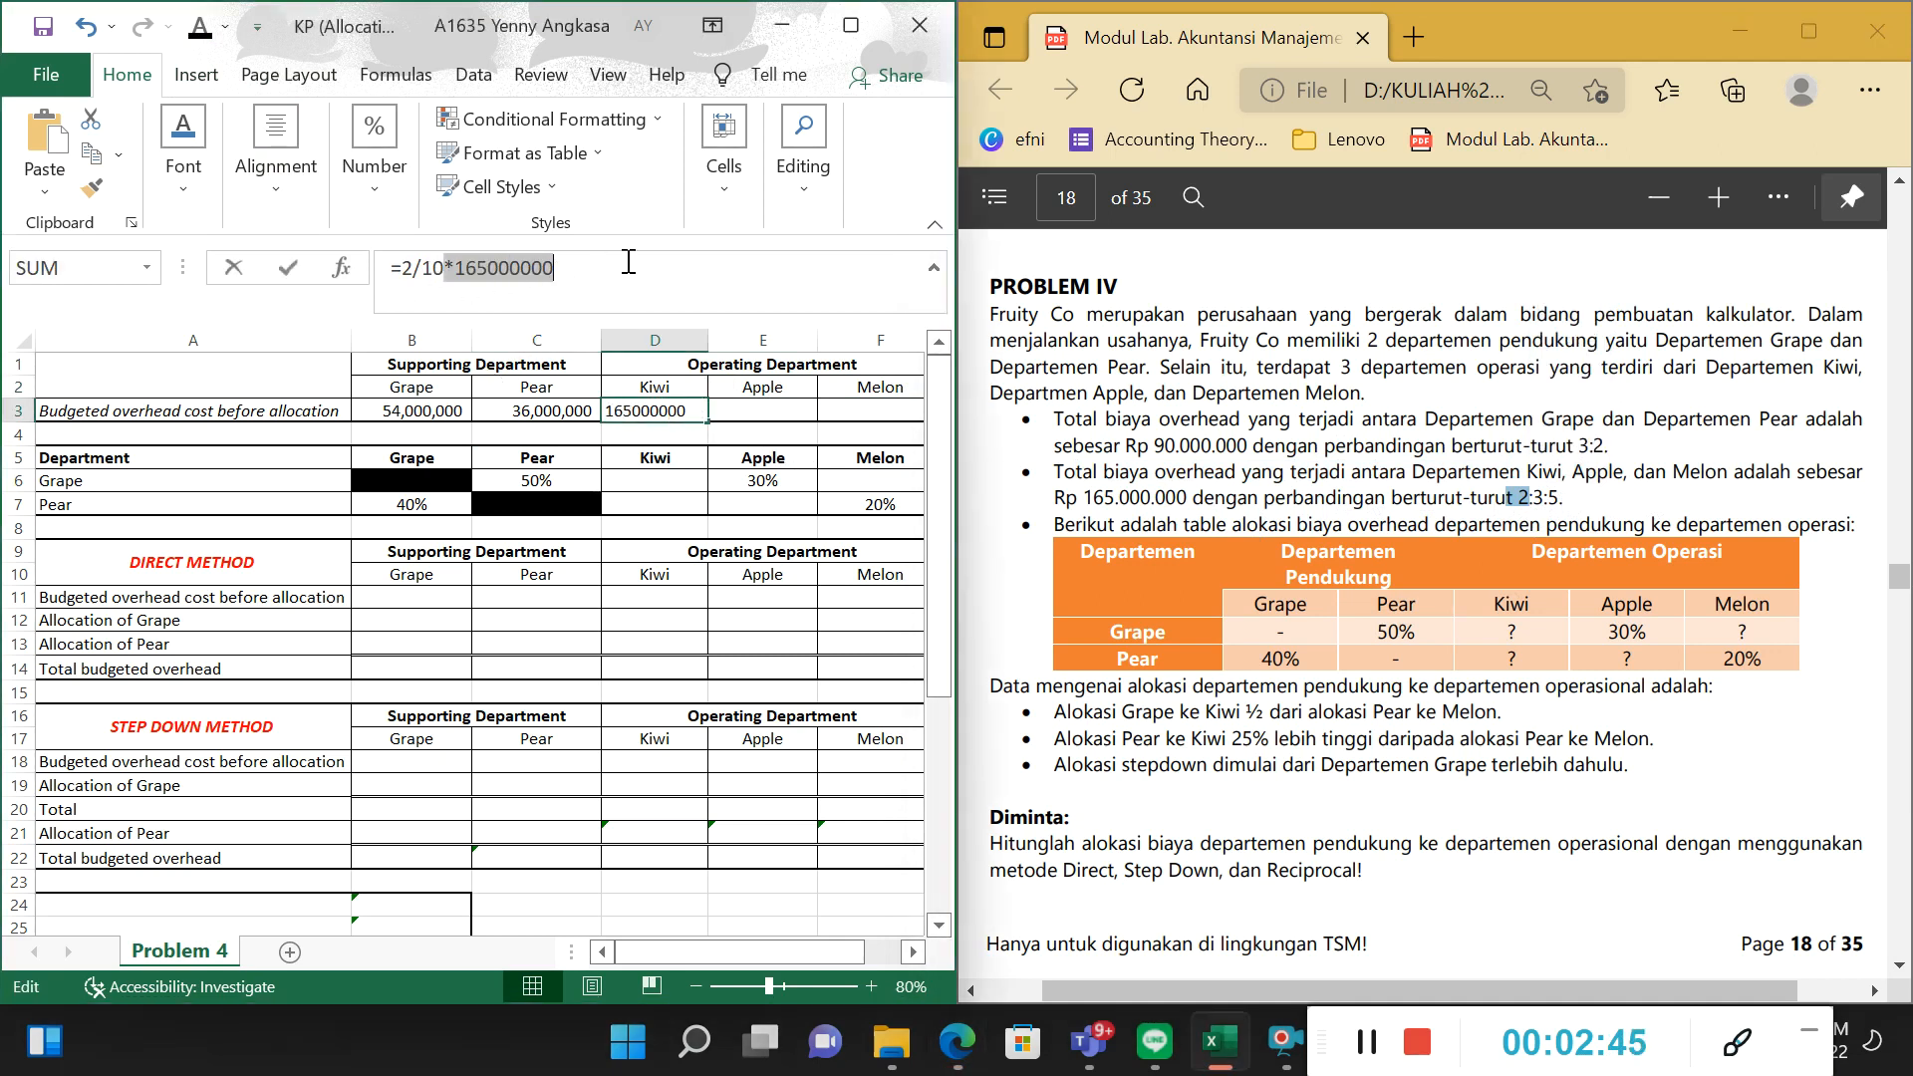
{"action": "left_click_drag", "start_coordinate": [1051, 498], "coordinate": [1196, 498]}
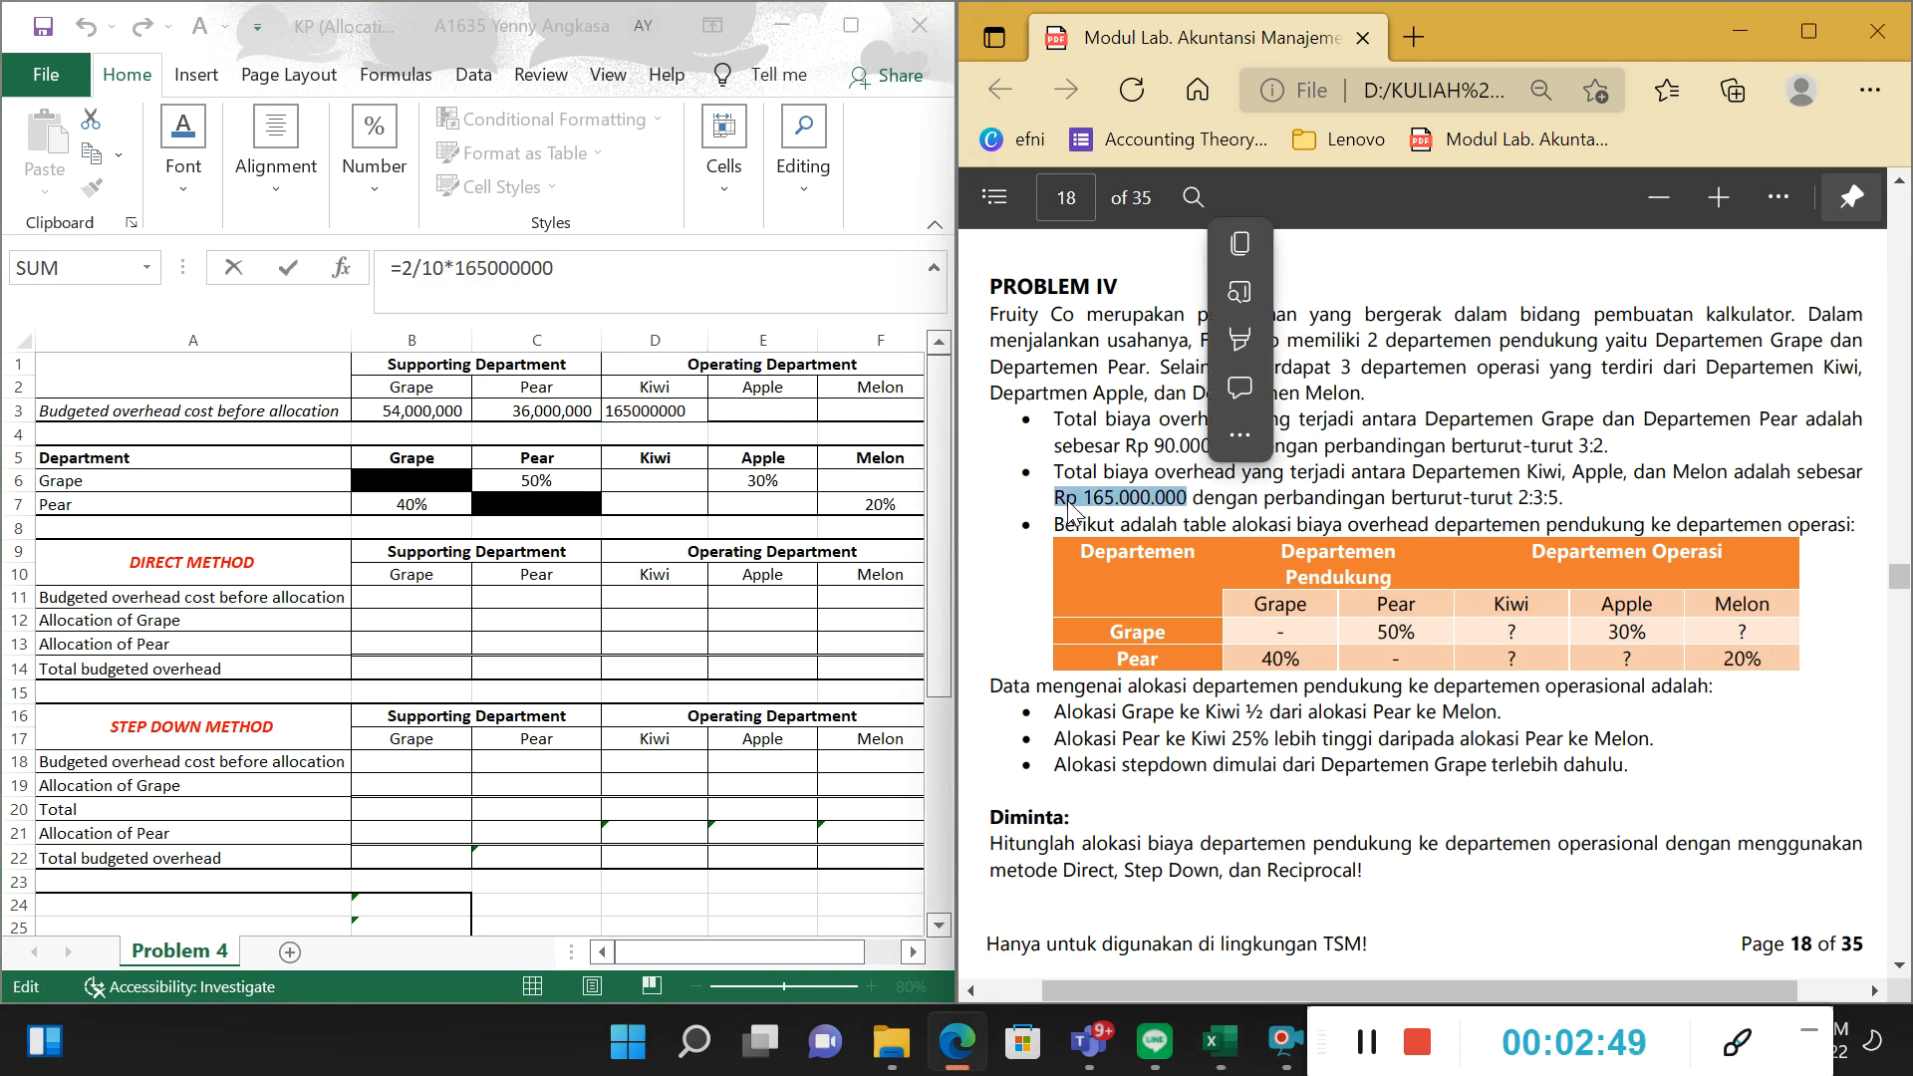
{"action": "left_click", "coordinate": [1068, 501]}
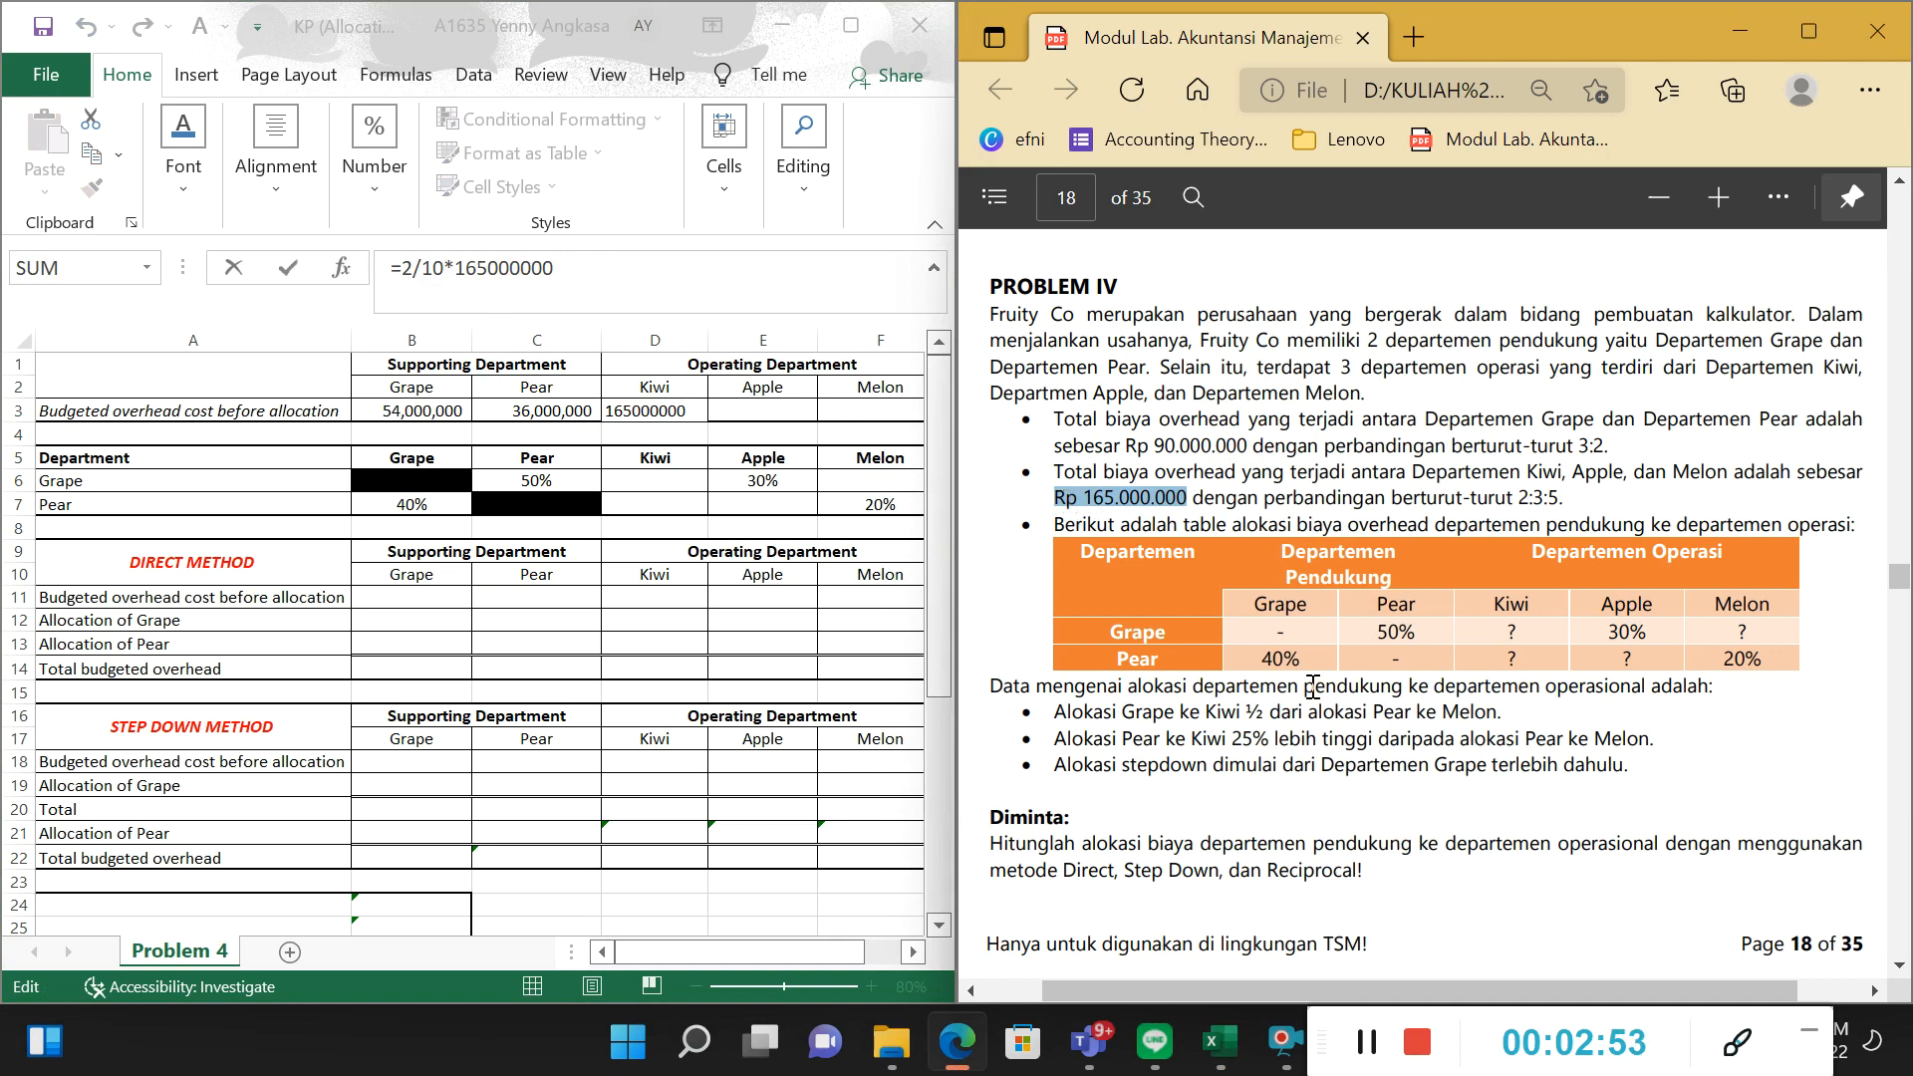
{"action": "left_click_drag", "start_coordinate": [1535, 498], "coordinate": [1558, 499]}
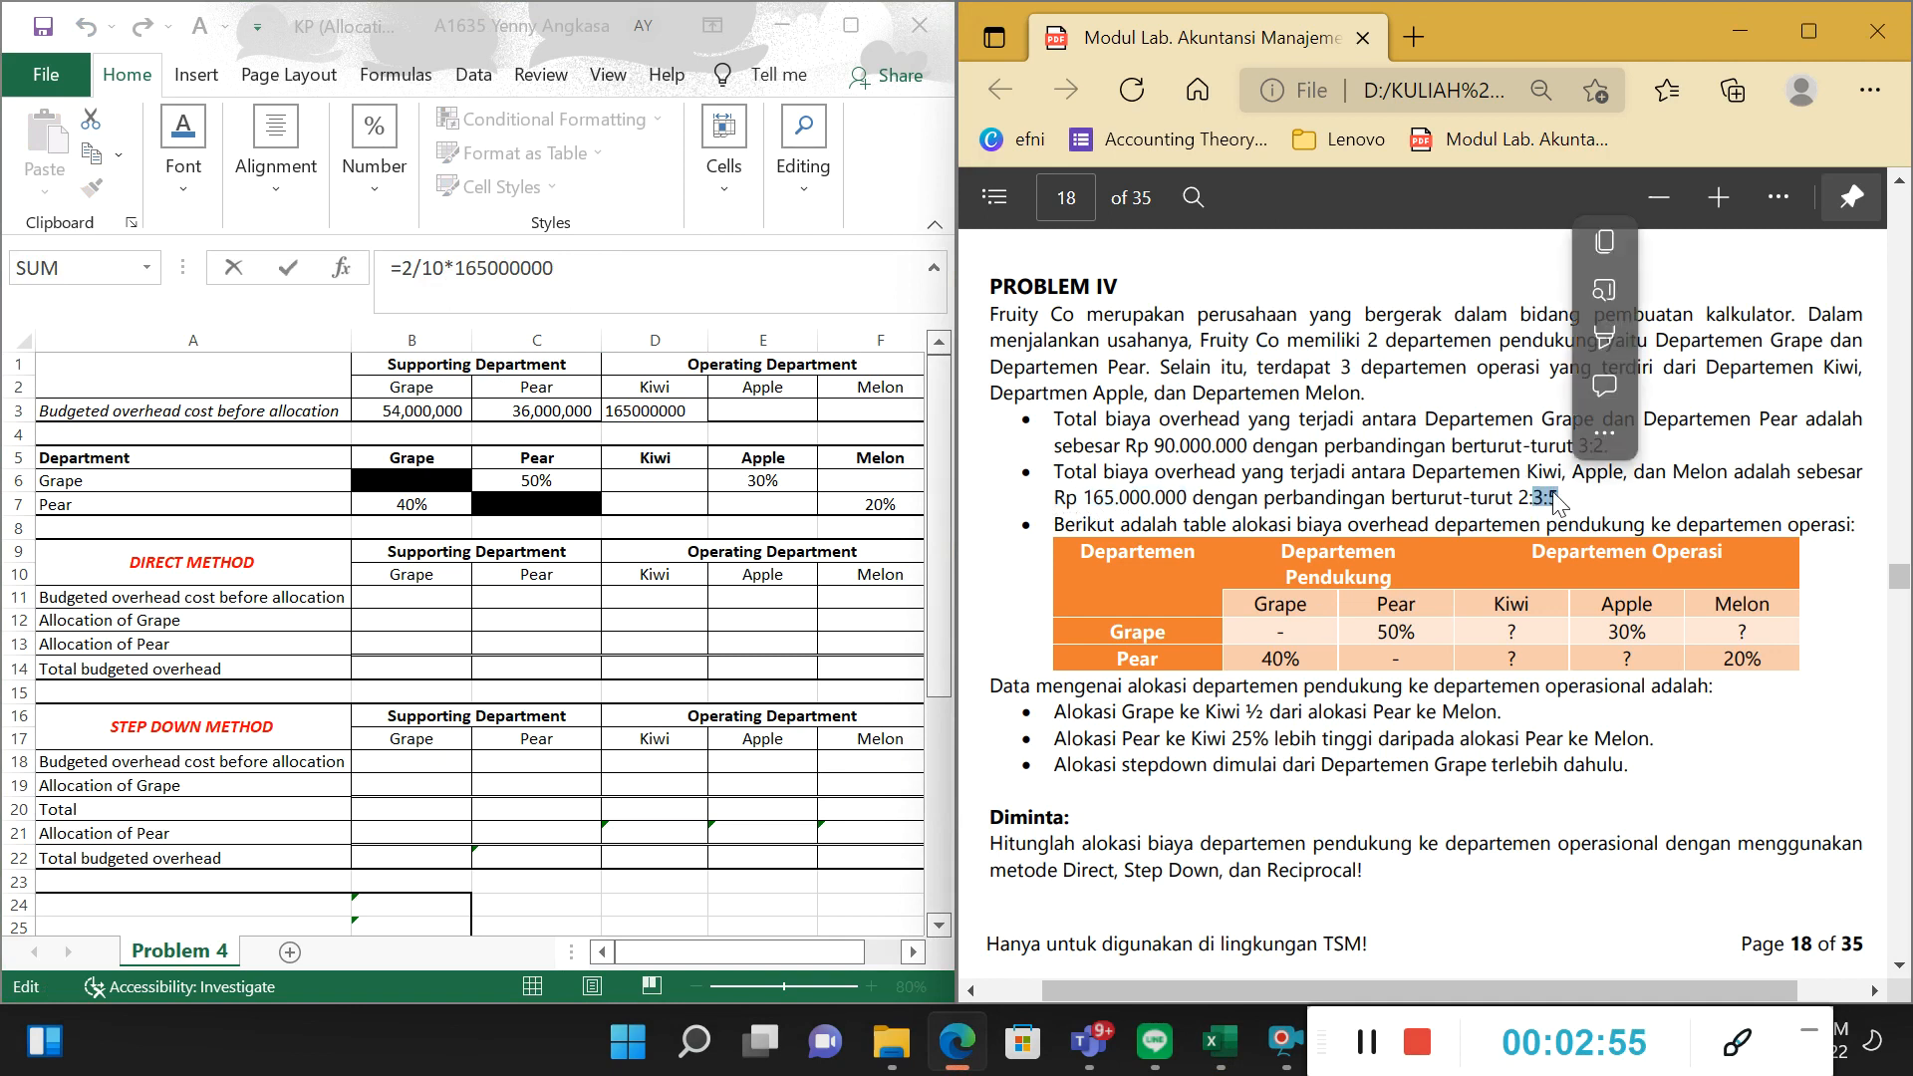
{"action": "left_click", "coordinate": [706, 438]}
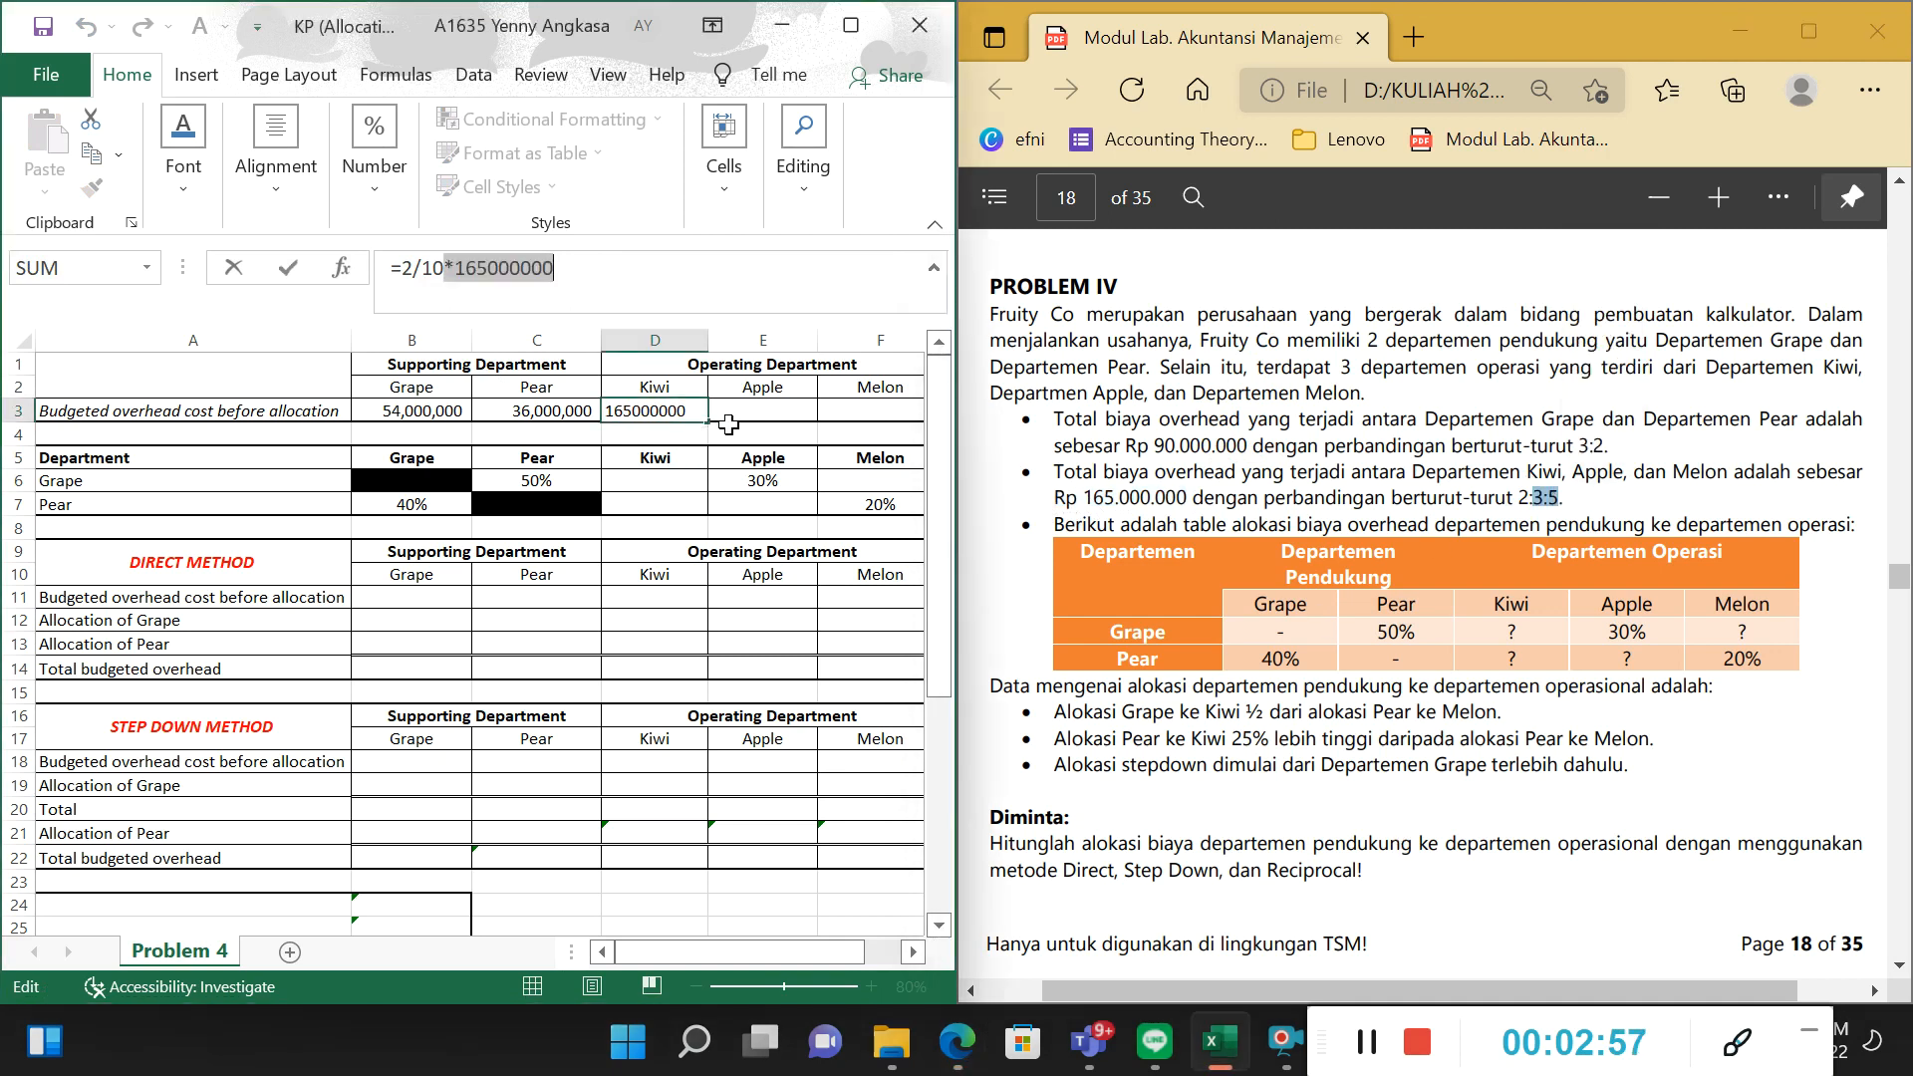
{"action": "key", "text": "Return"}
Set the font colour of Apple's budgeted overhead cell E3 to black and inspect its formula.
{"action": "key", "text": "Right"}
{"action": "key", "text": "Up"}
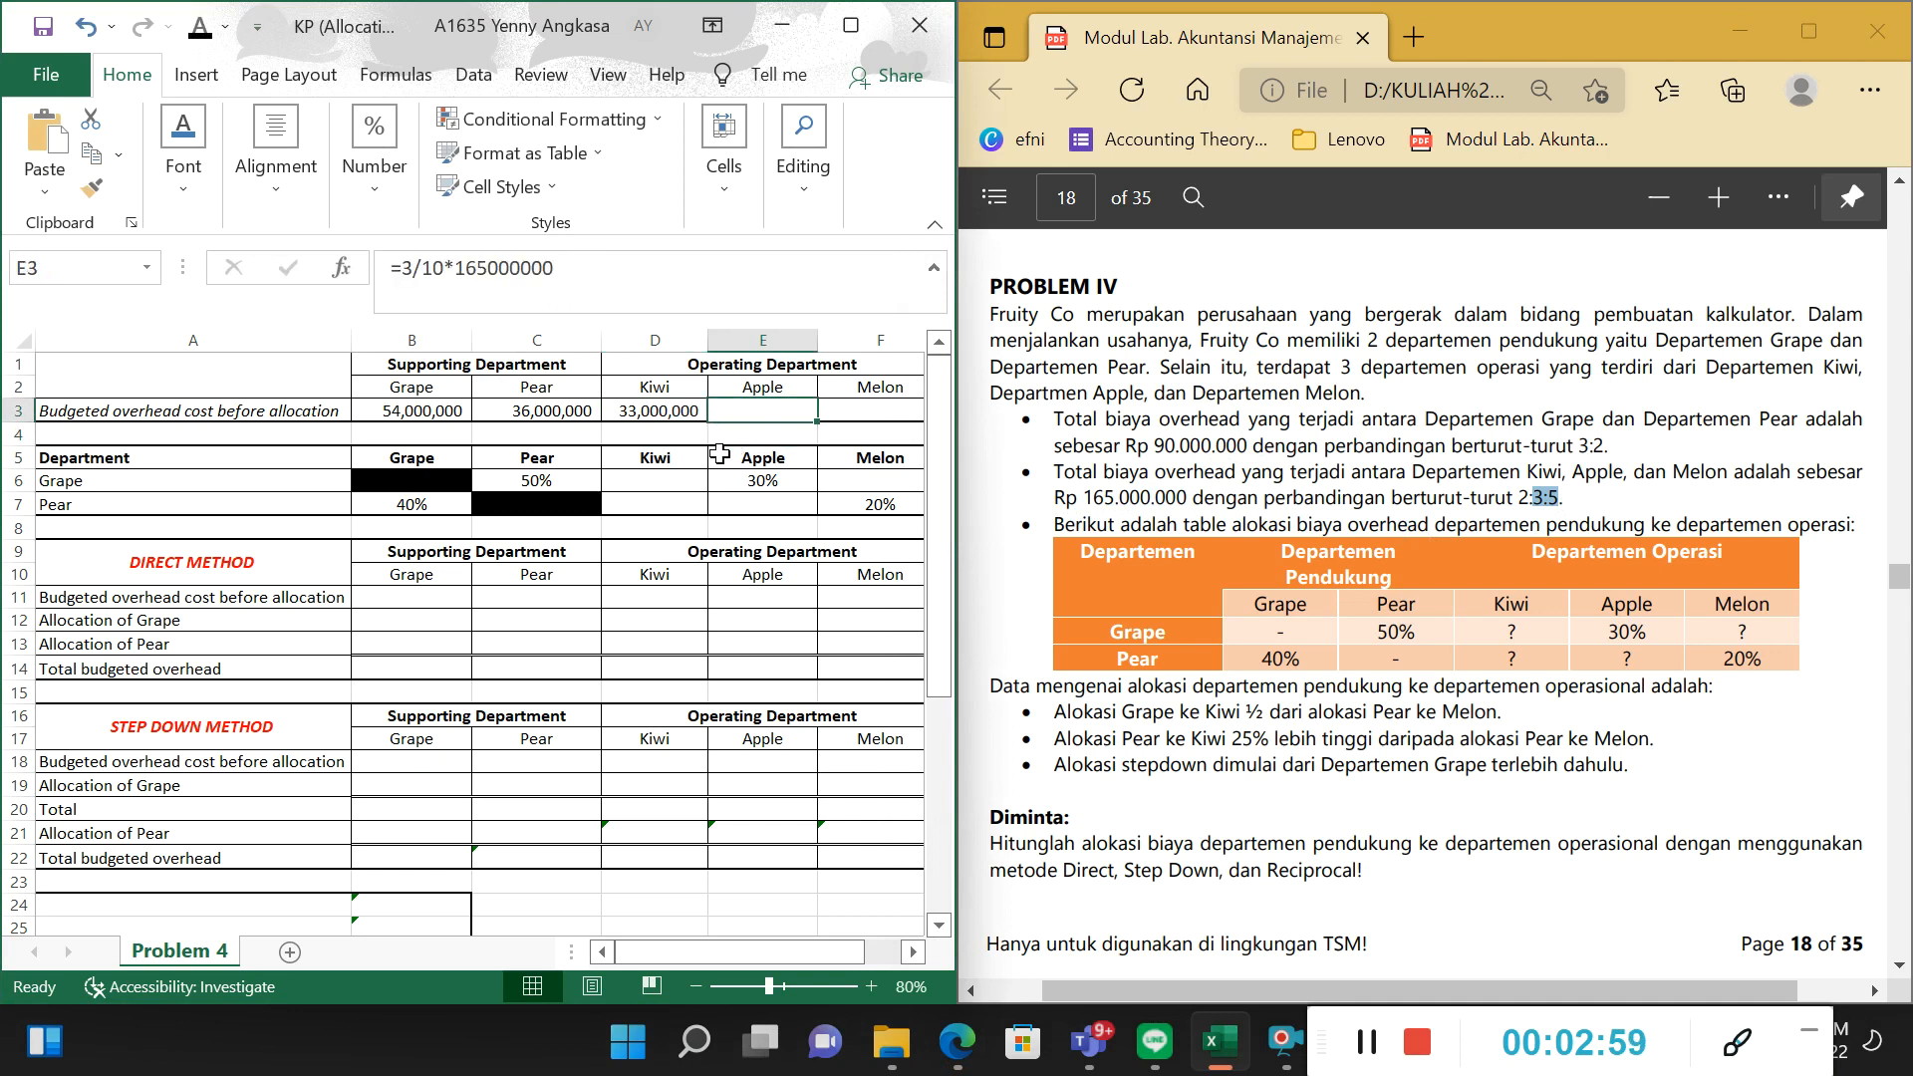
{"action": "left_click", "coordinate": [202, 32]}
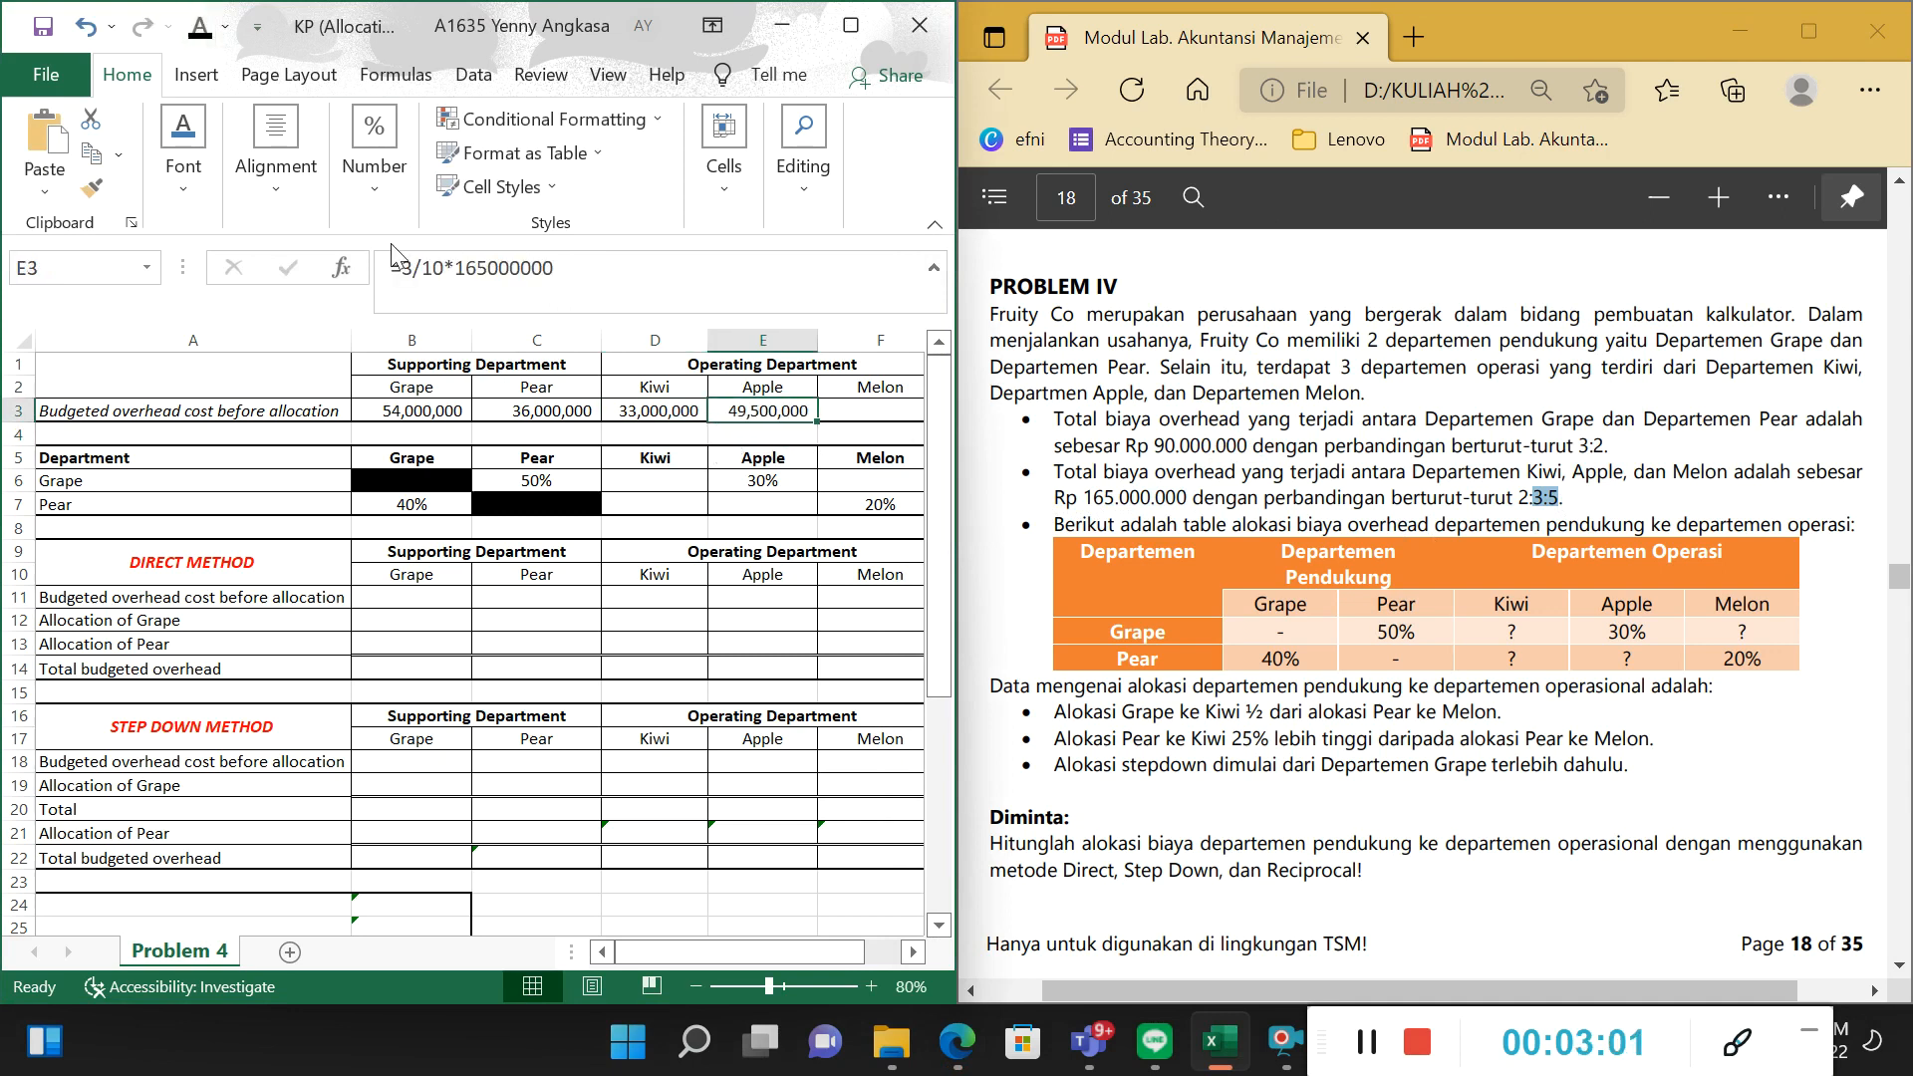
{"action": "left_click", "coordinate": [420, 267]}
{"action": "left_click_drag", "start_coordinate": [476, 267], "coordinate": [589, 269]}
{"action": "key", "text": "Return"}
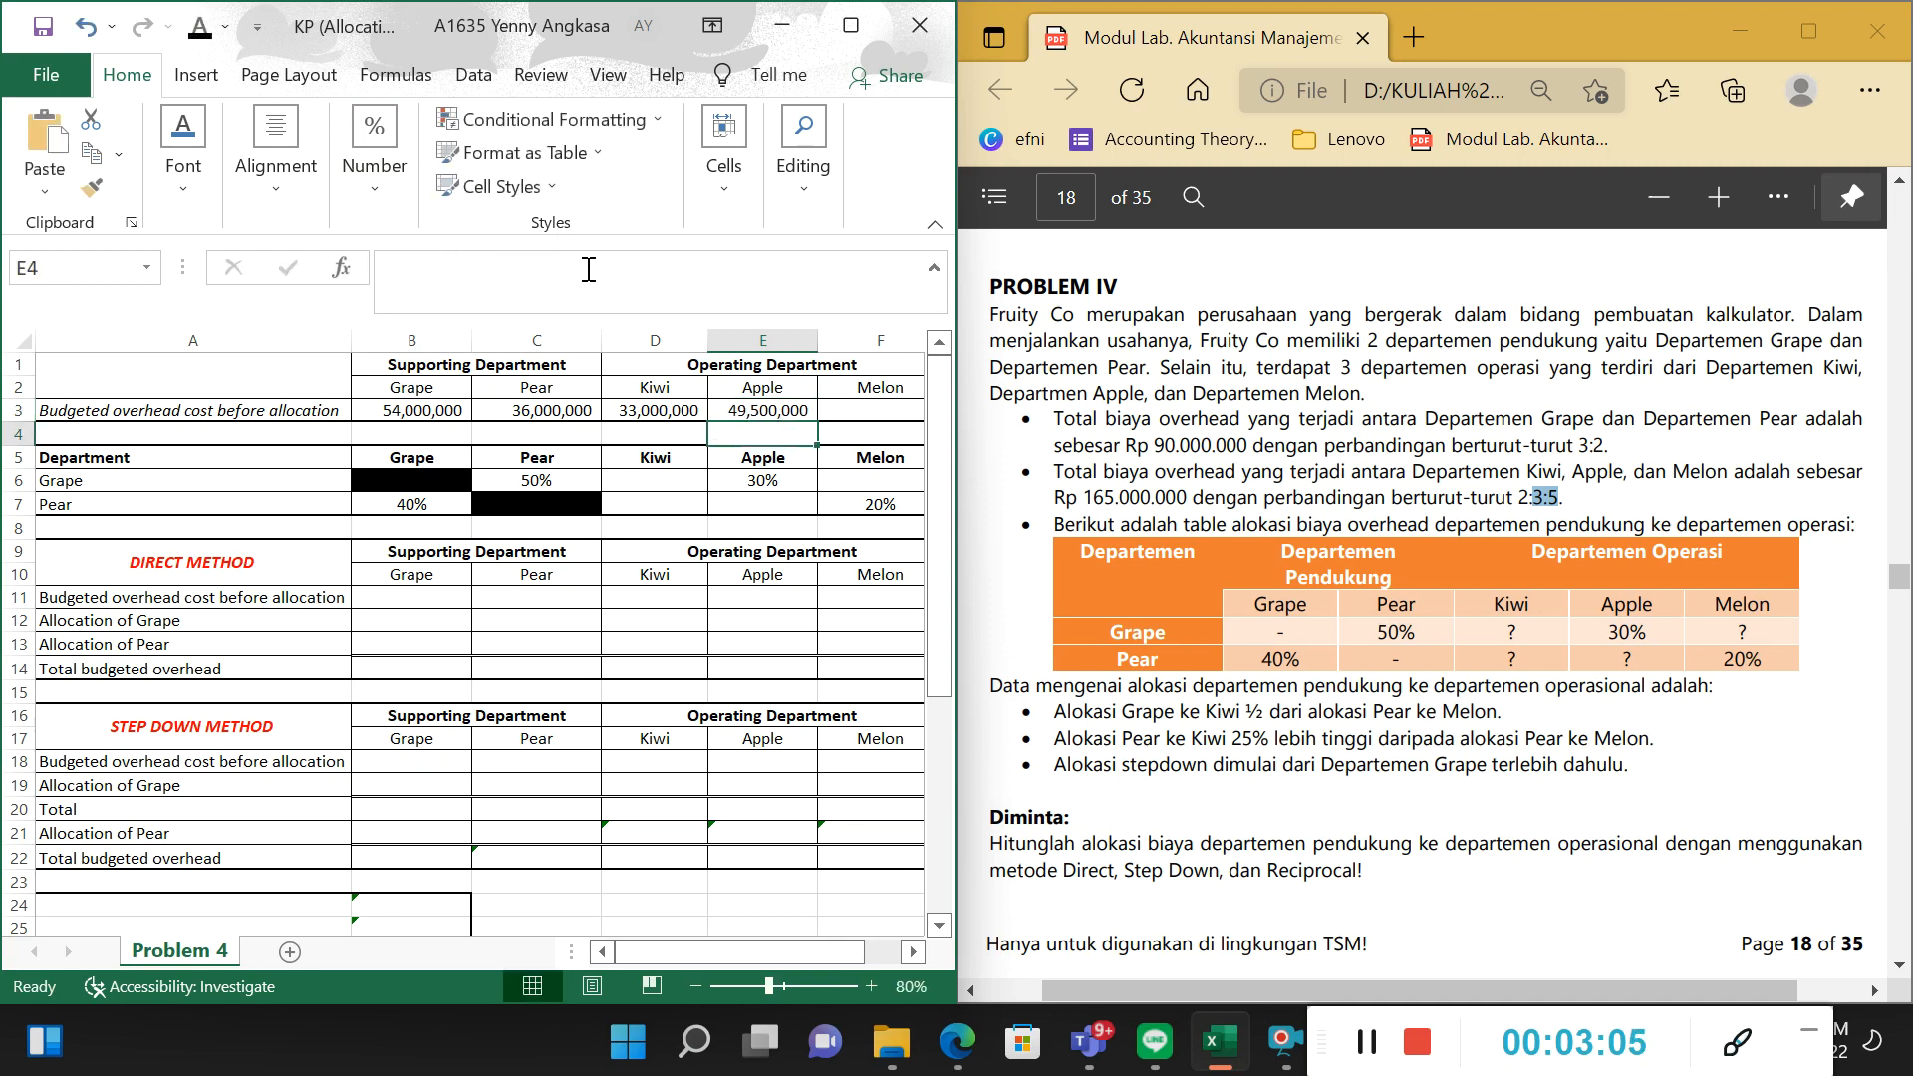
Set the font colour of Melon's budgeted overhead cell F3 to black and inspect its formula.
{"action": "key", "text": "Up"}
{"action": "key", "text": "Right"}
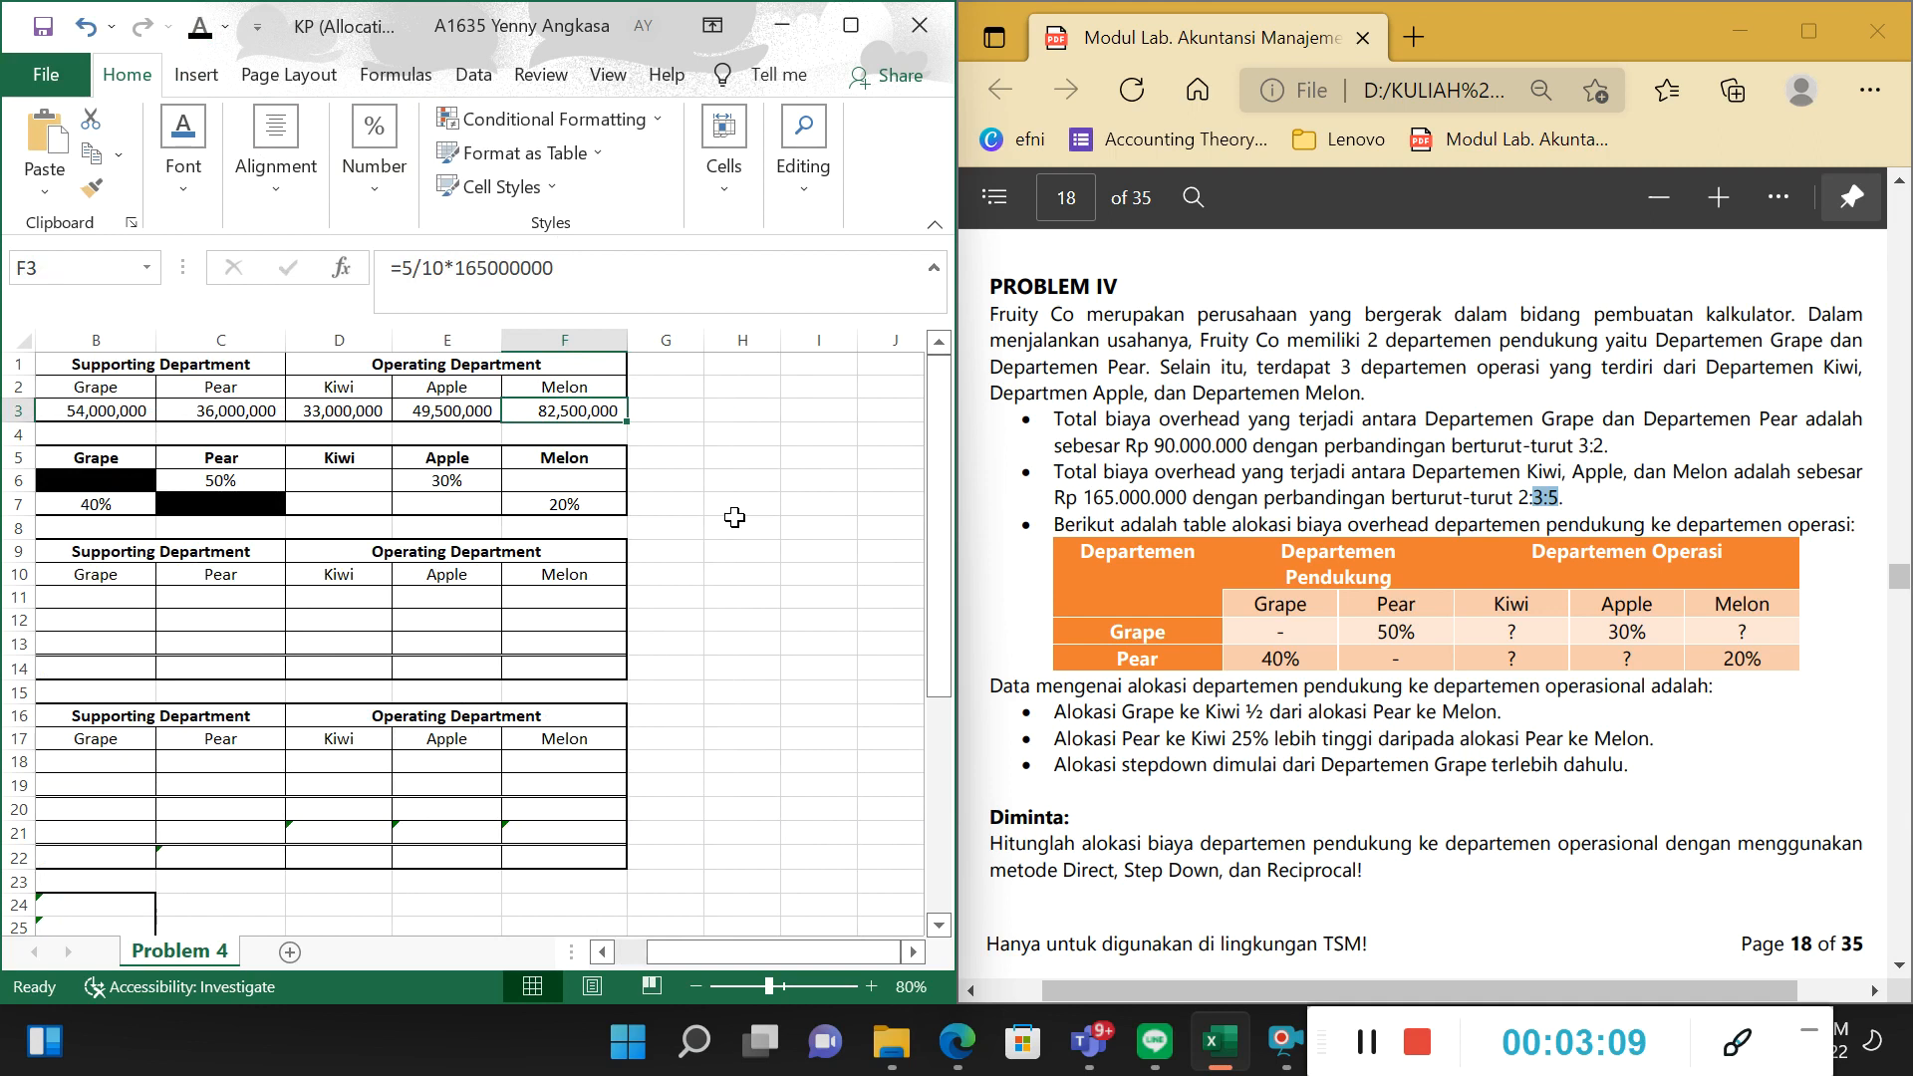
{"action": "left_click", "coordinate": [492, 289]}
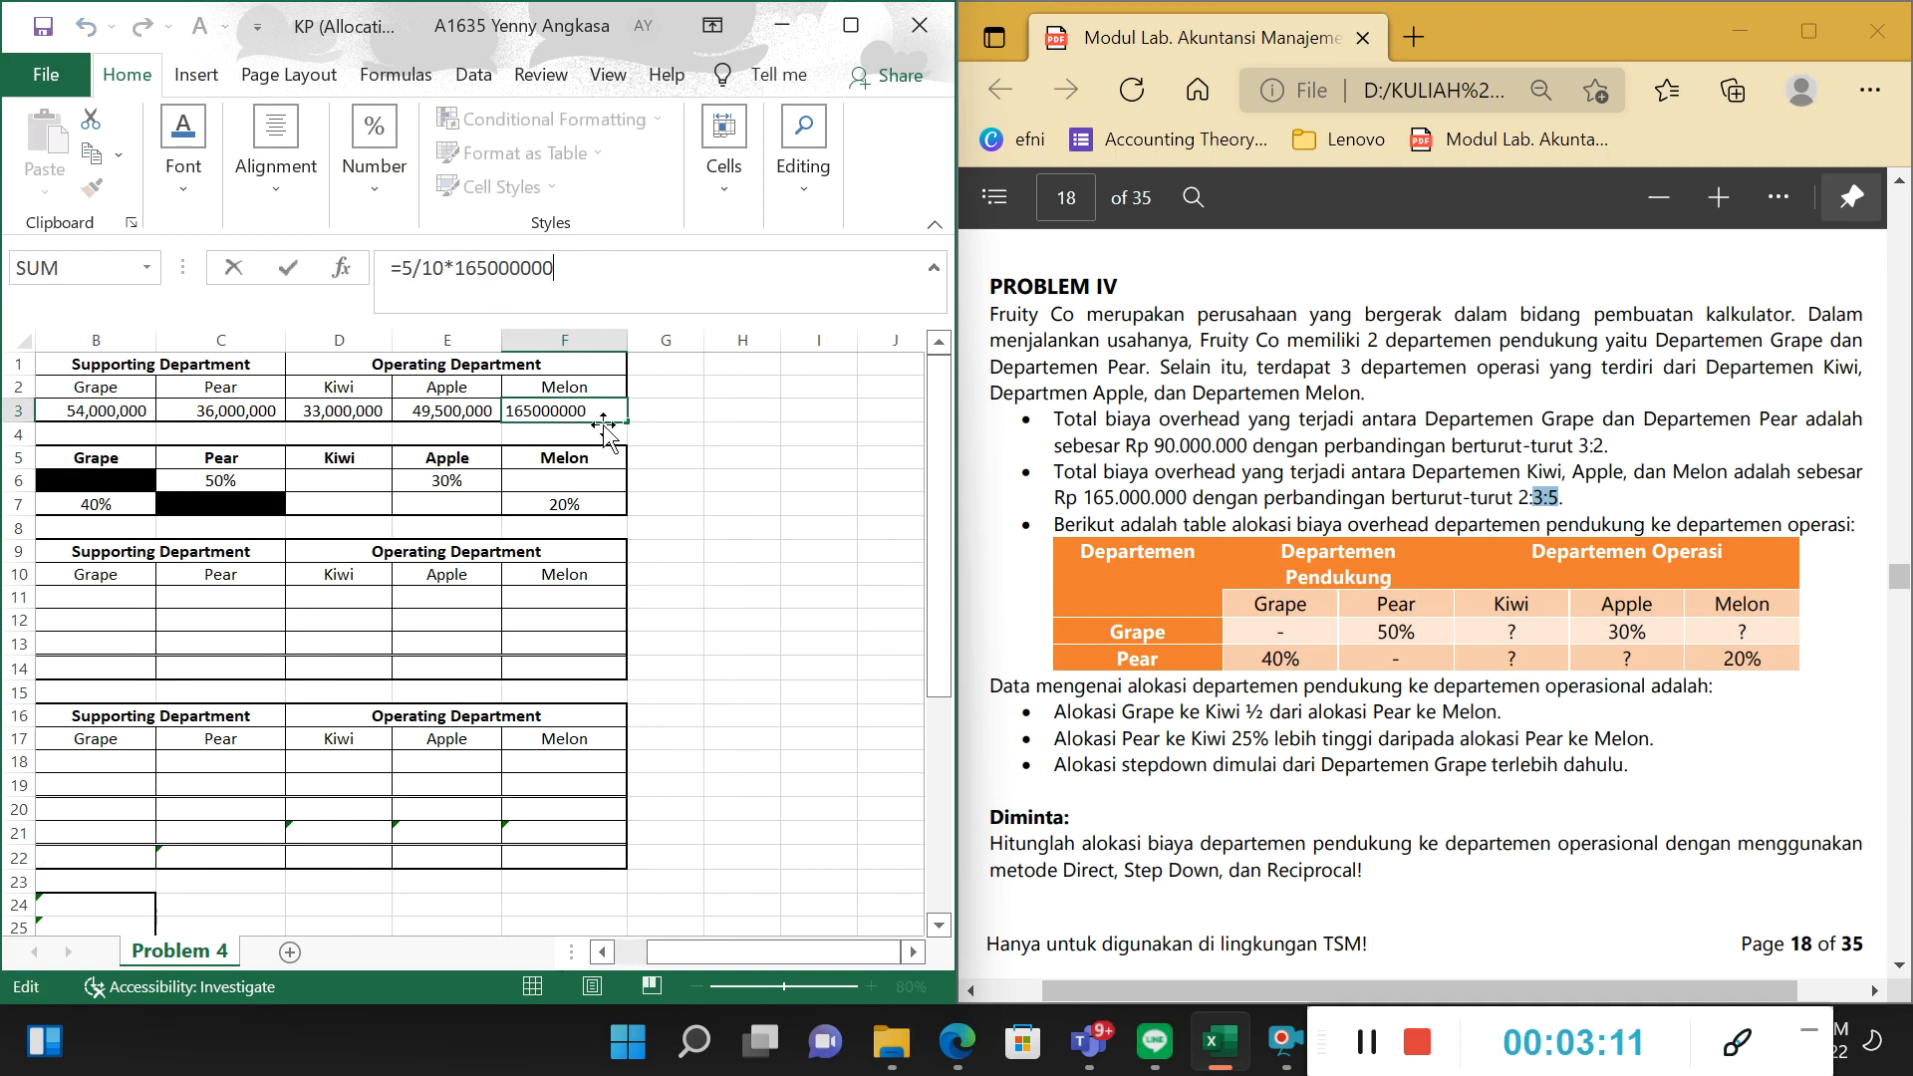
{"action": "key", "text": "Return"}
{"action": "left_click_drag", "start_coordinate": [803, 951], "coordinate": [779, 953]}
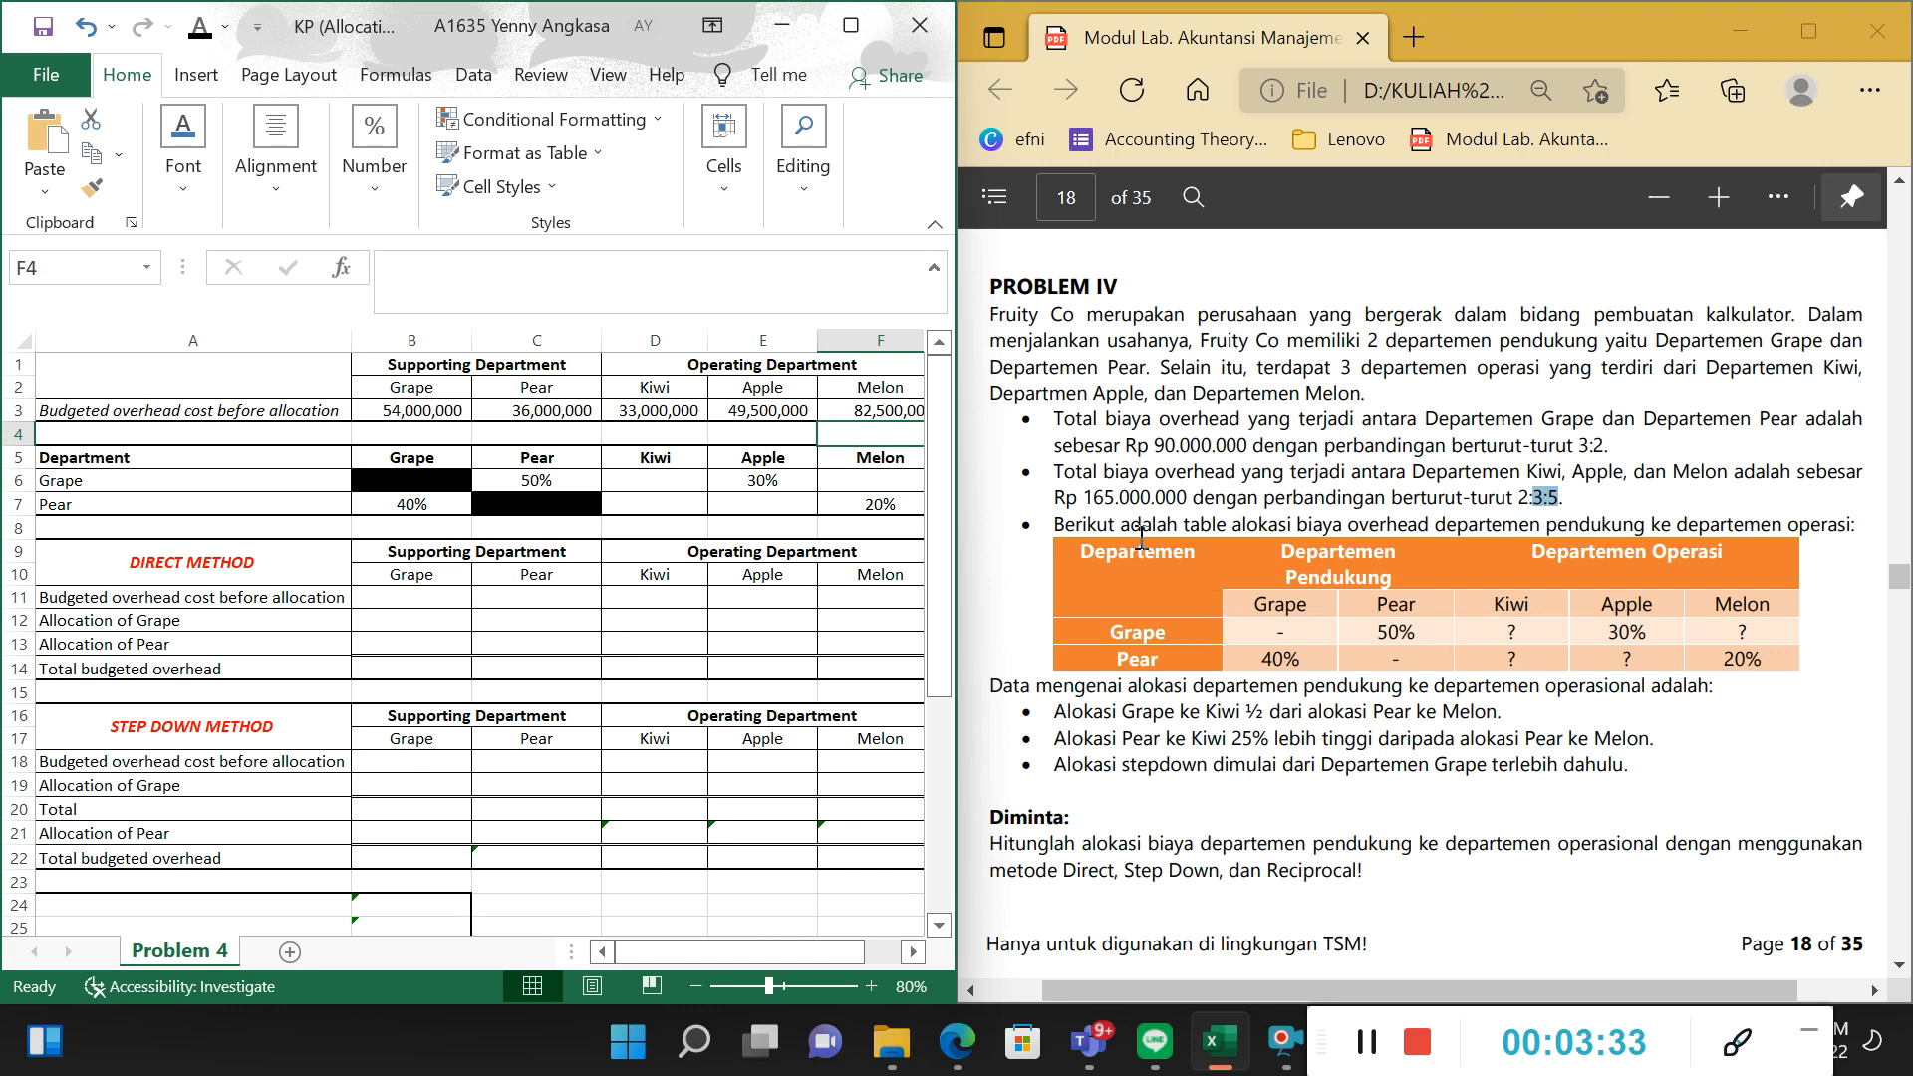
Examine the support department allocation table in the PDF, including its unknown percentages and the rules given for them.
{"action": "left_click_drag", "start_coordinate": [1087, 548], "coordinate": [1621, 633]}
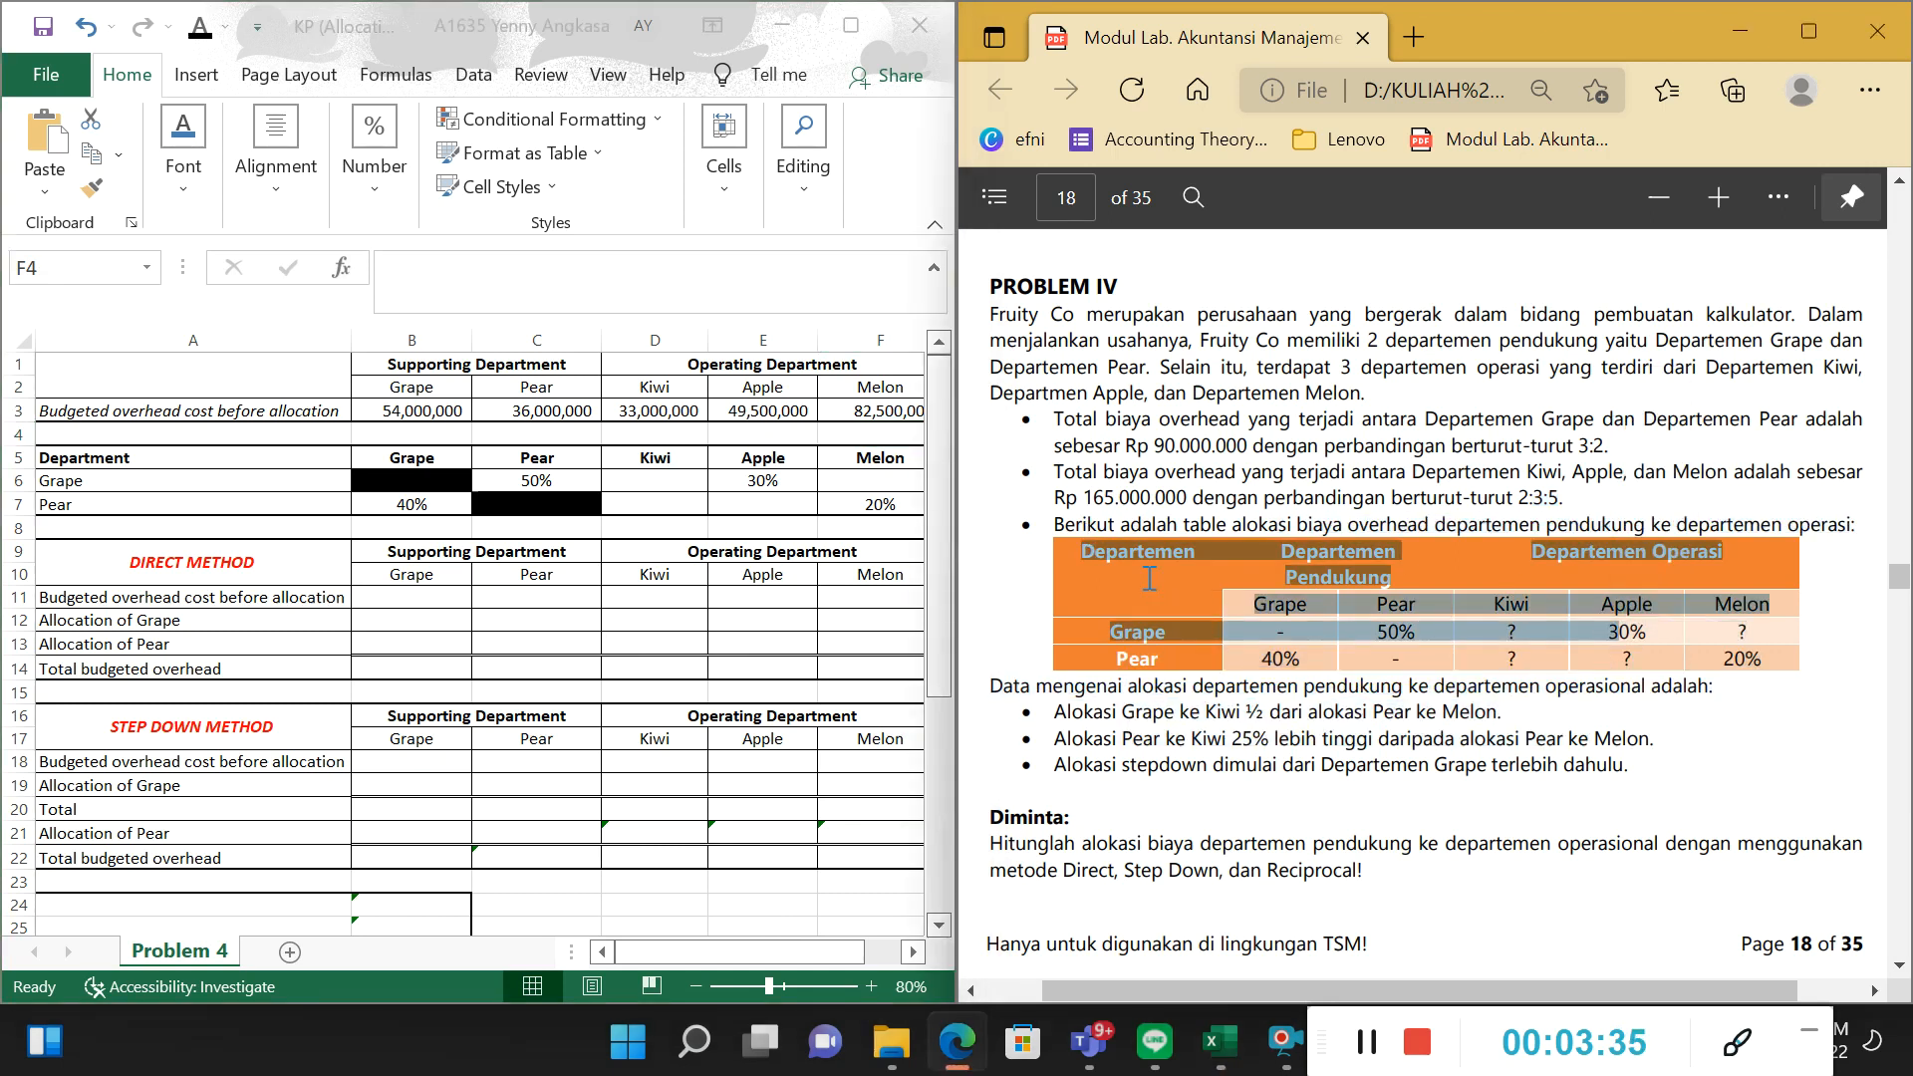
{"action": "left_click", "coordinate": [1145, 578]}
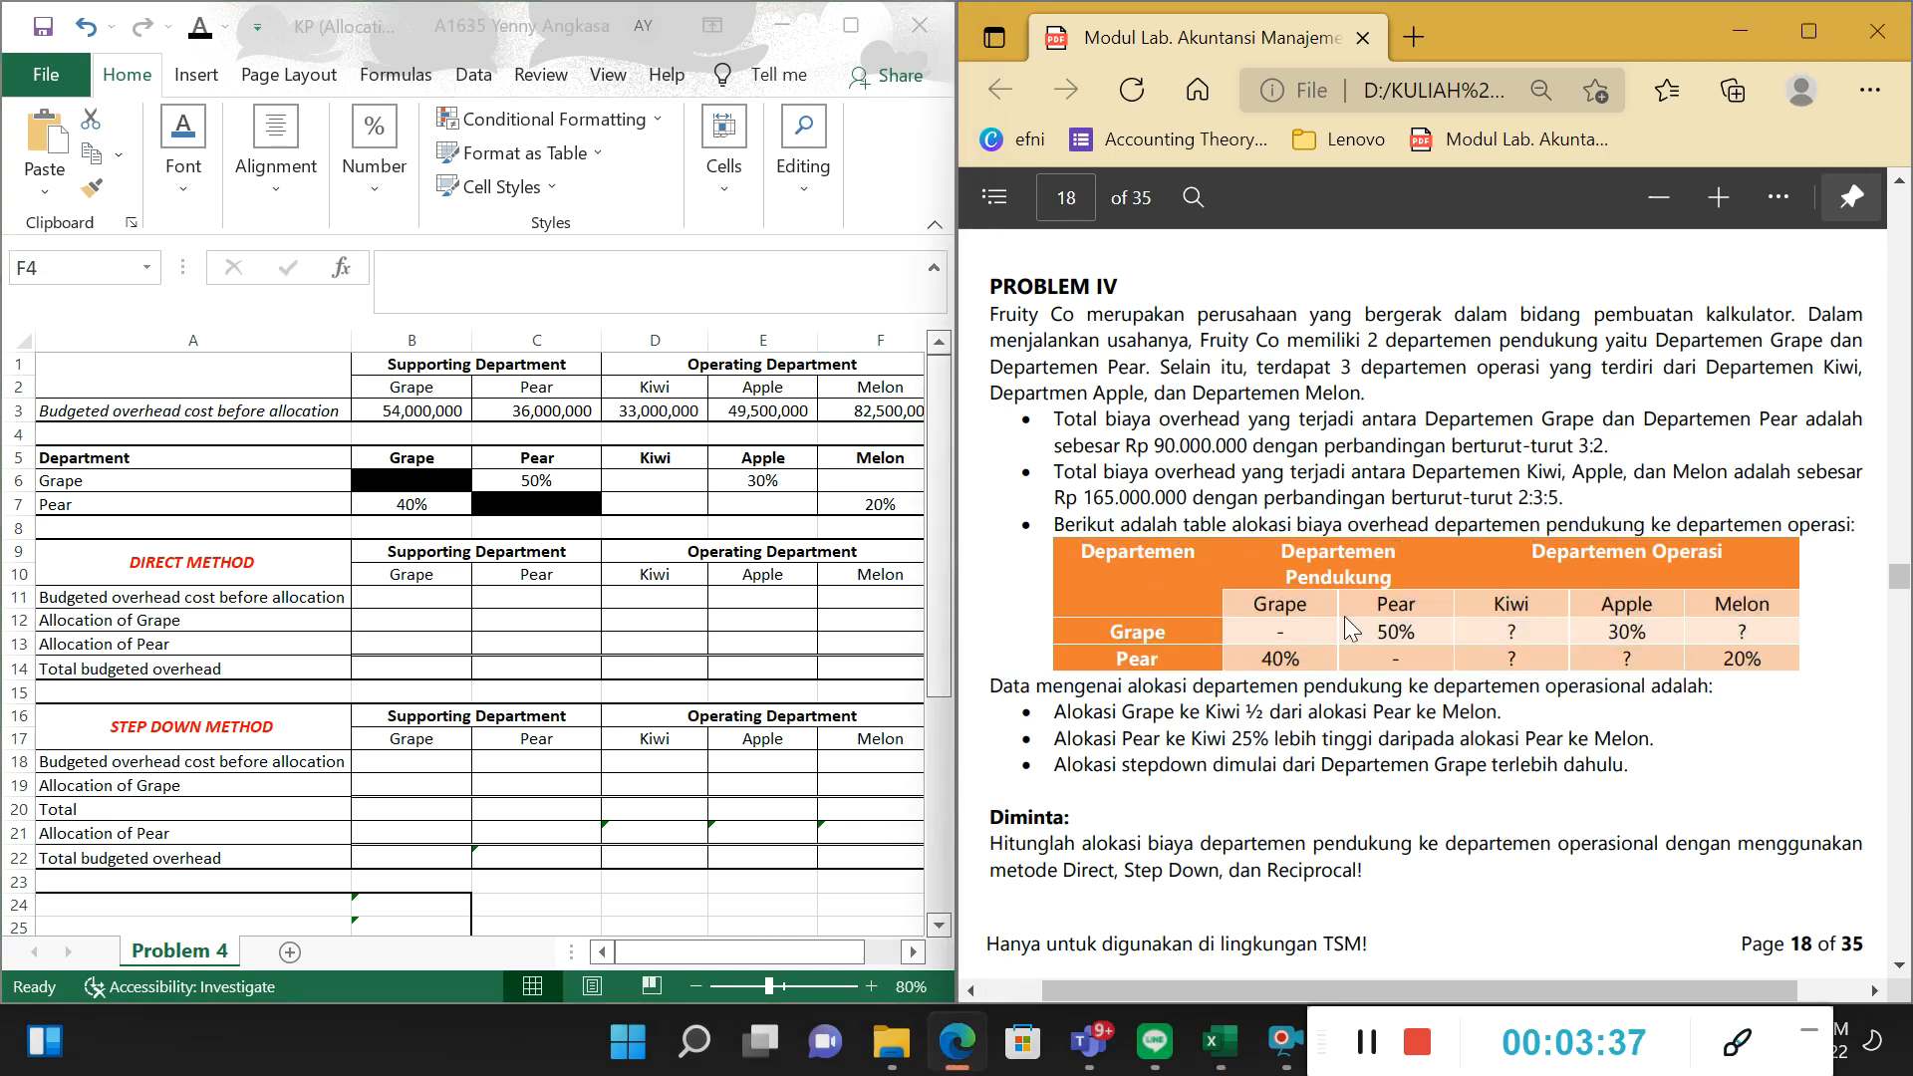
{"action": "left_click_drag", "start_coordinate": [1272, 628], "coordinate": [1758, 646]}
{"action": "left_click", "coordinate": [1522, 643]}
{"action": "left_click_drag", "start_coordinate": [1090, 711], "coordinate": [1652, 740]}
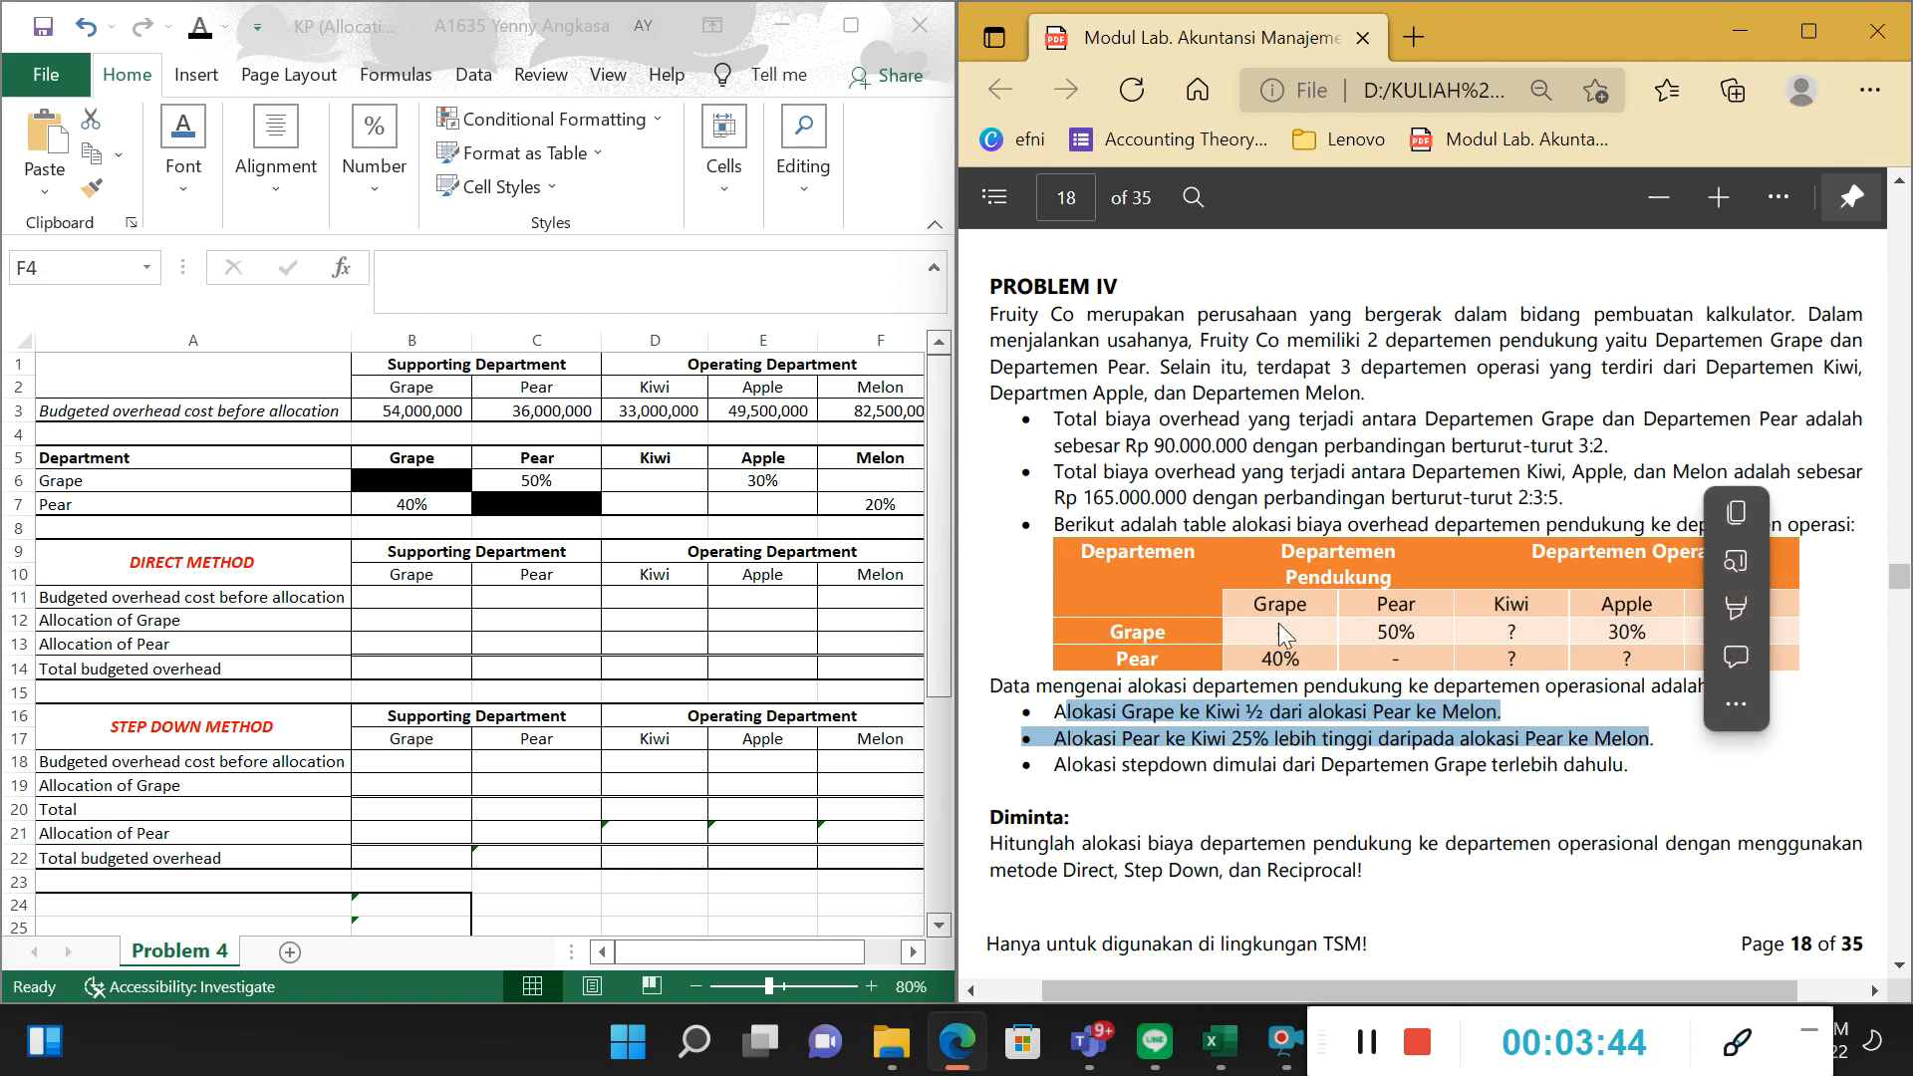
{"action": "double_click", "coordinate": [1512, 659]}
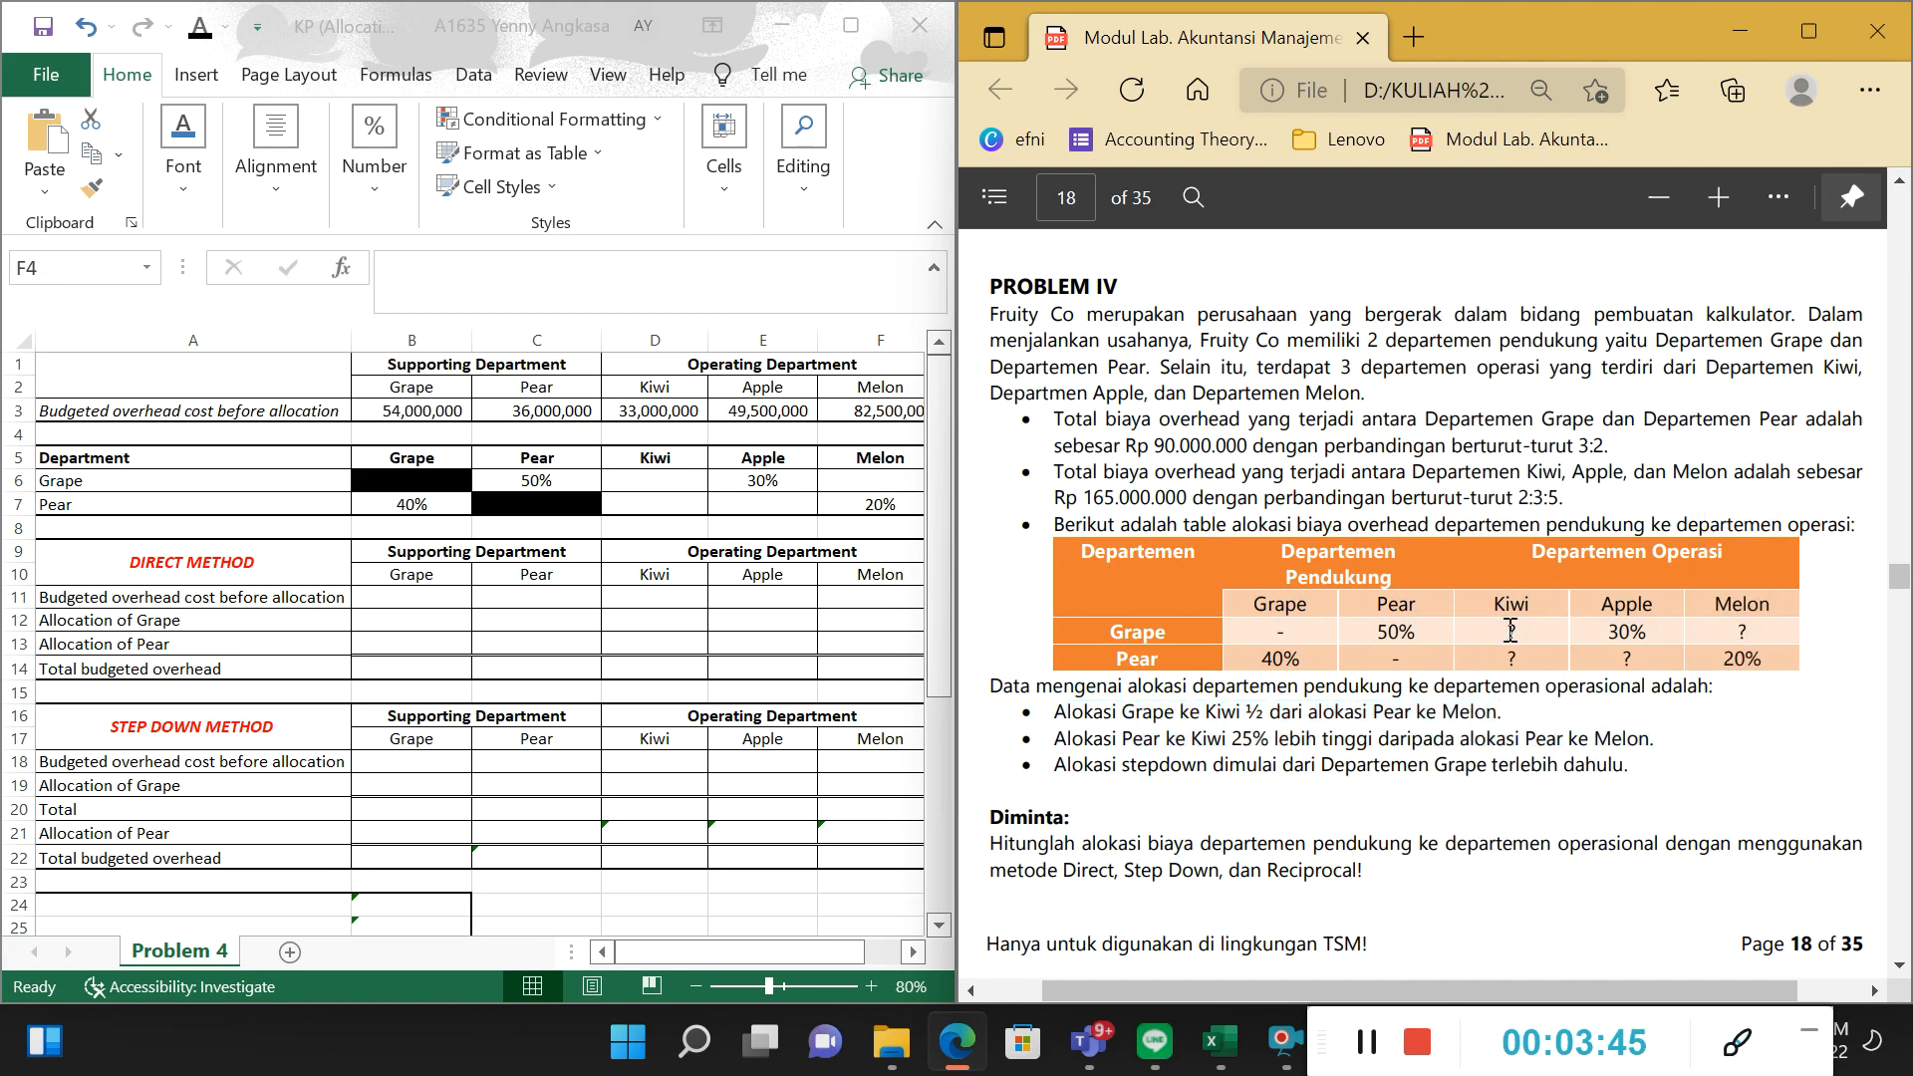
{"action": "double_click", "coordinate": [1307, 632]}
{"action": "left_click", "coordinate": [1439, 660]}
{"action": "left_click_drag", "start_coordinate": [1117, 632], "coordinate": [1242, 637]}
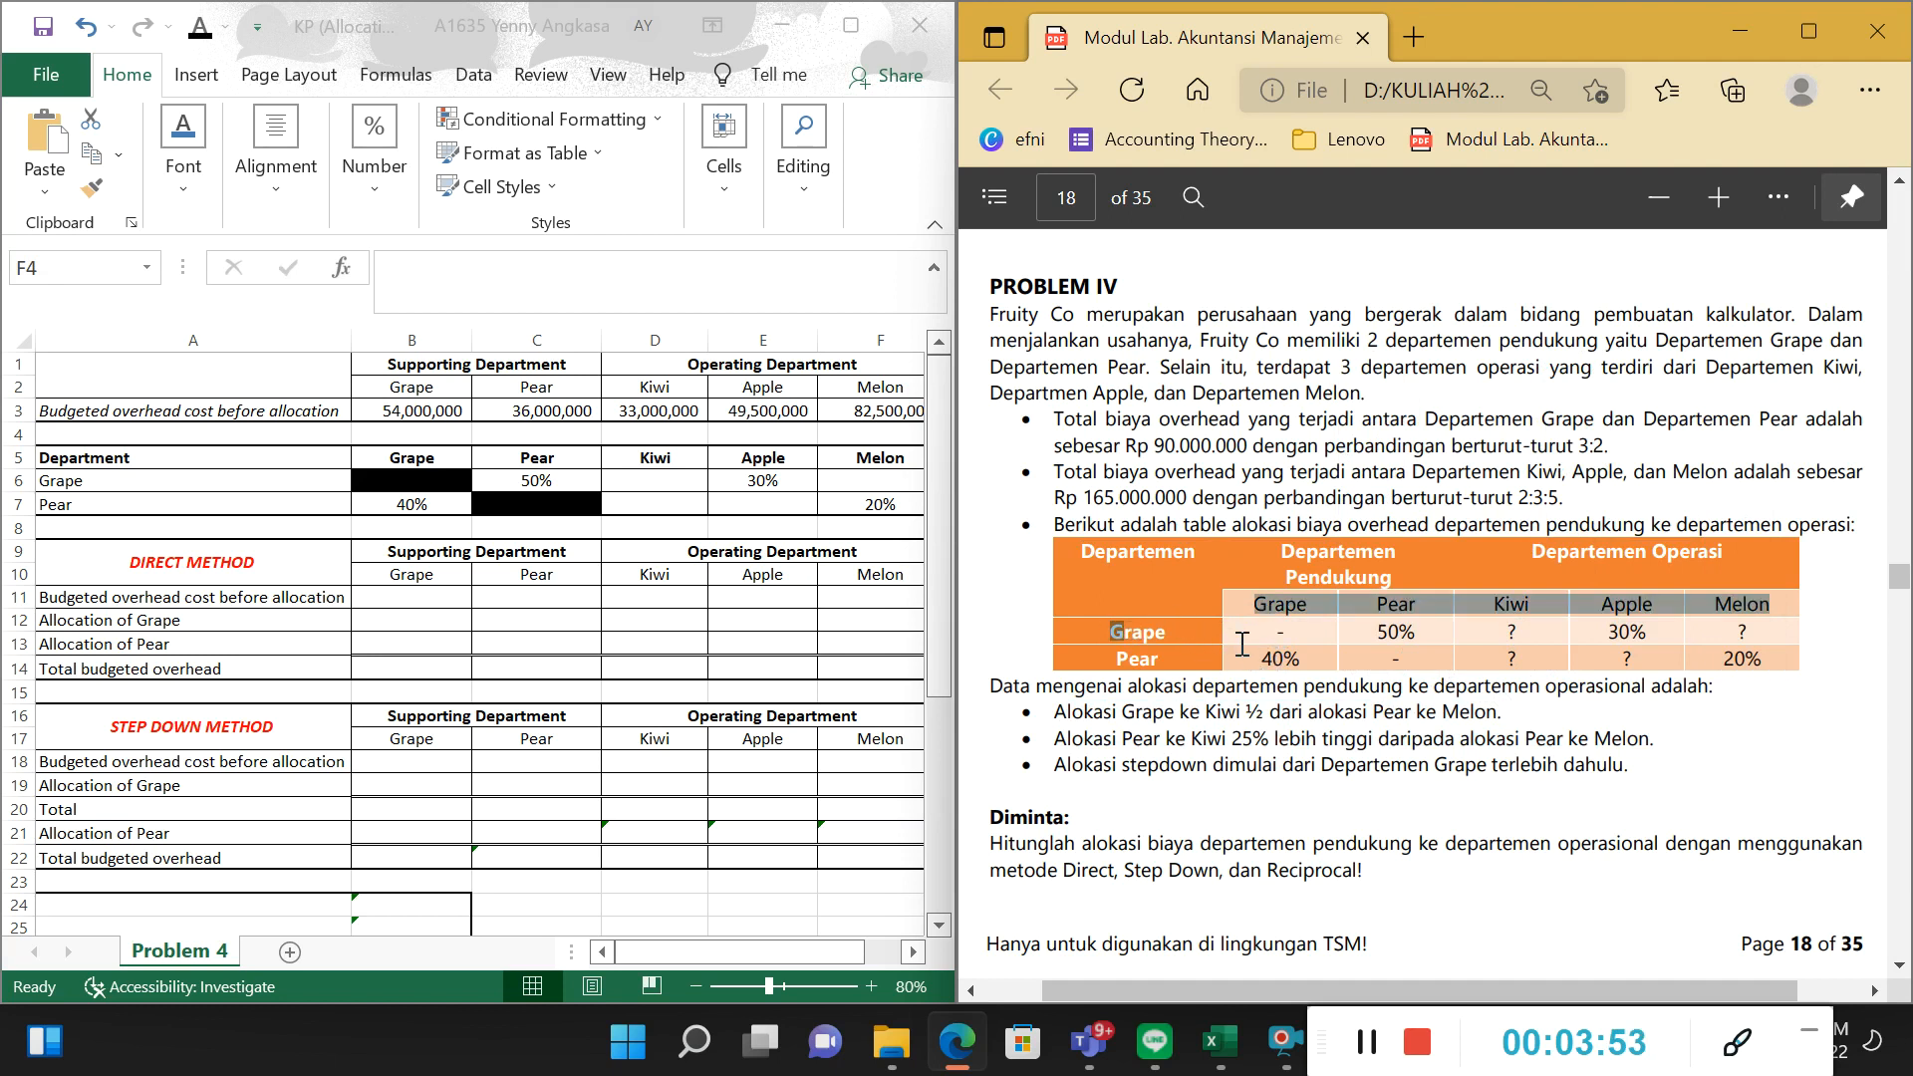
{"action": "left_click", "coordinate": [1270, 636]}
{"action": "left_click_drag", "start_coordinate": [1129, 660], "coordinate": [1170, 666]}
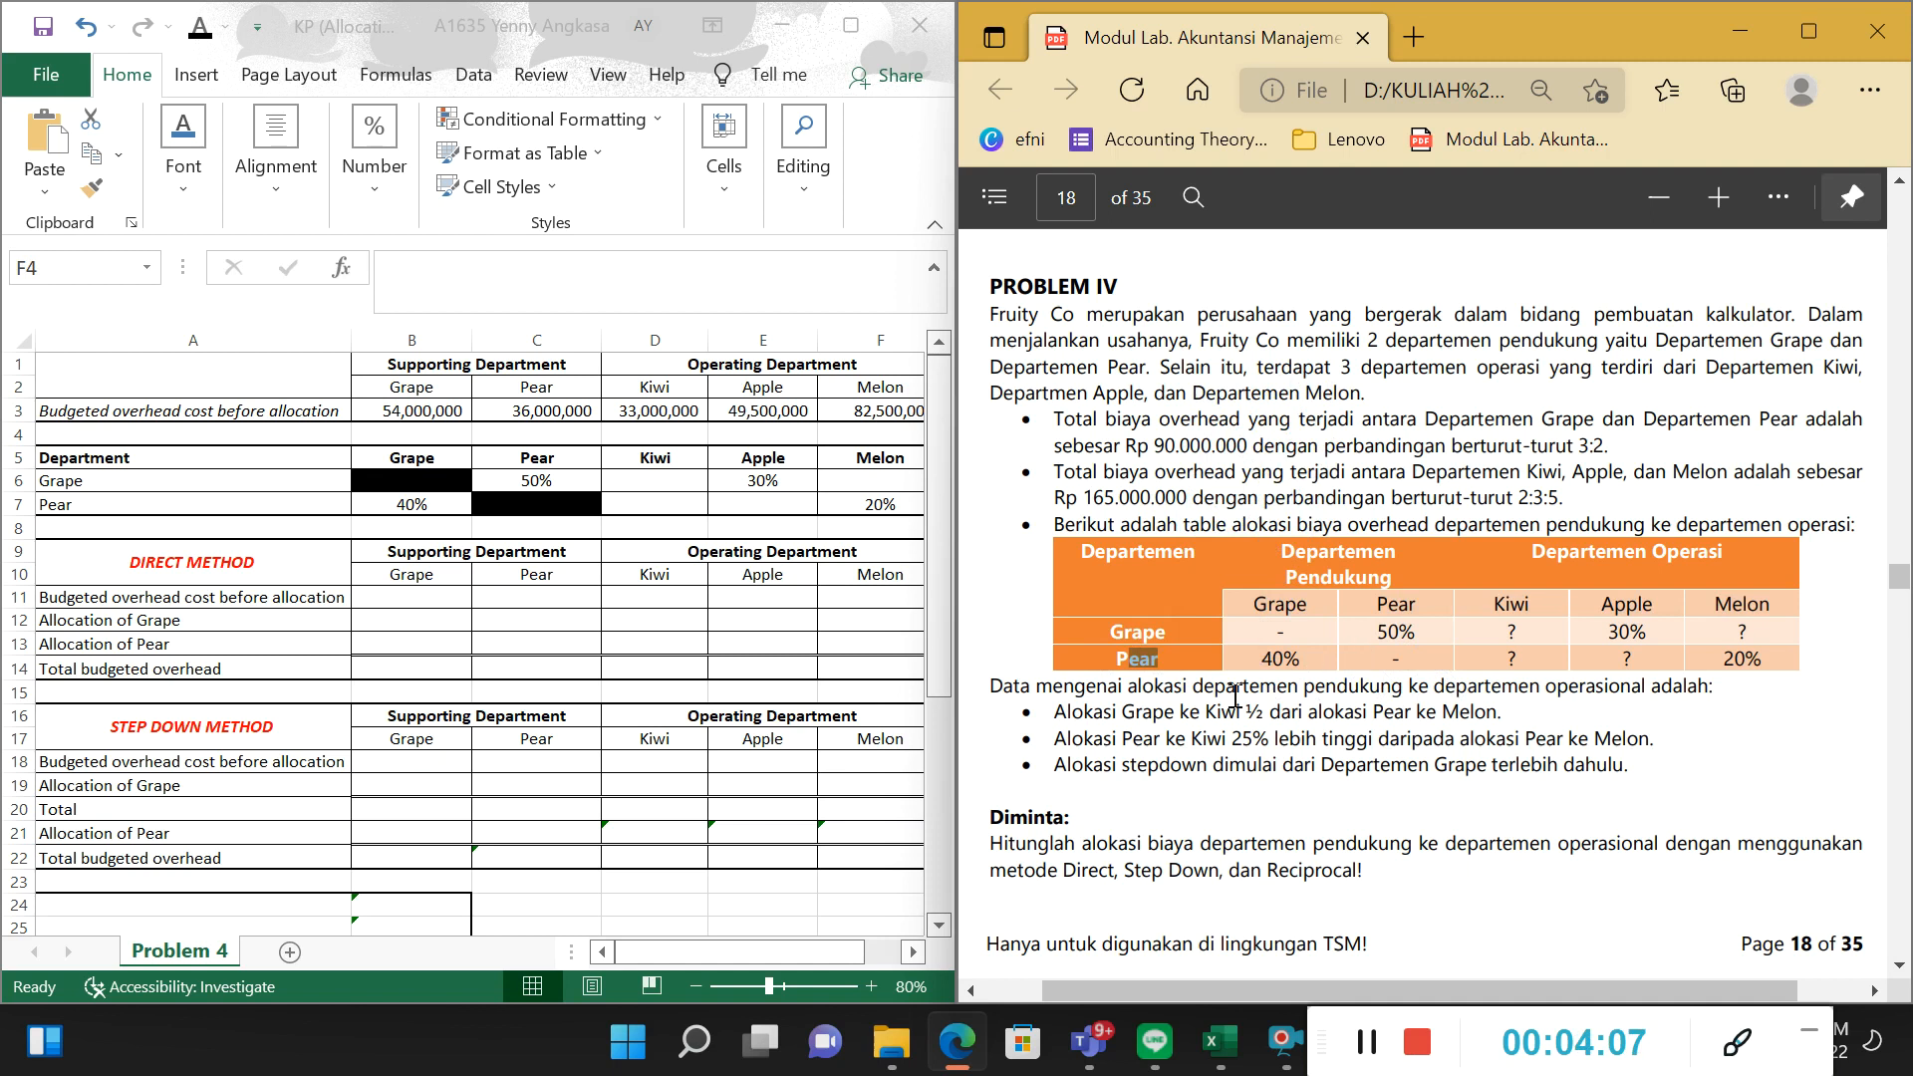
Check the PDF's rule for the Grape-to-Kiwi allocation against the matching unknown entry in the allocation table.
{"action": "left_click_drag", "start_coordinate": [1052, 710], "coordinate": [1500, 712]}
{"action": "left_click", "coordinate": [1316, 712]}
{"action": "left_click", "coordinate": [1296, 707]}
{"action": "double_click", "coordinate": [1134, 636]}
{"action": "left_click_drag", "start_coordinate": [1493, 605], "coordinate": [1535, 600]}
{"action": "left_click", "coordinate": [1518, 635]}
{"action": "double_click", "coordinate": [1511, 632]}
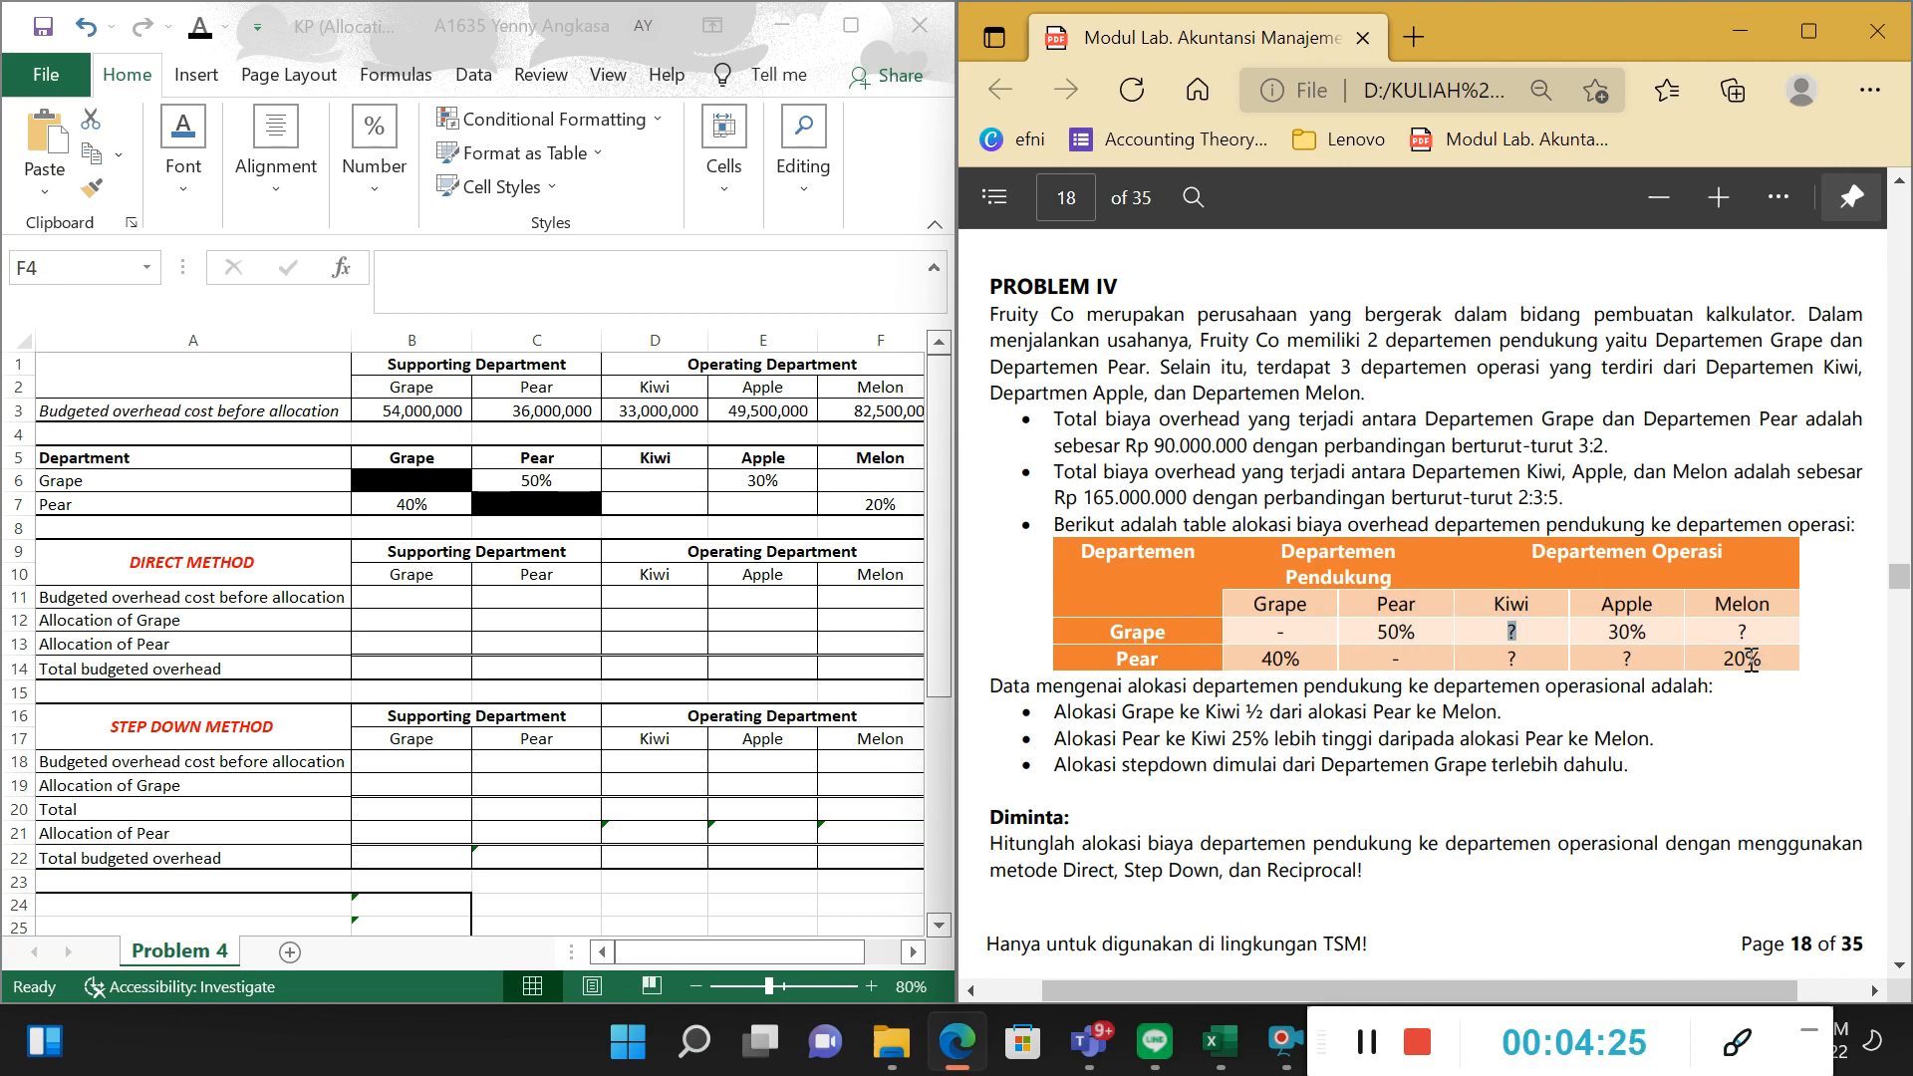
Set the font colour of the Grape-to-Kiwi percentage in D6 to black and inspect its formula.
{"action": "left_click", "coordinate": [510, 573]}
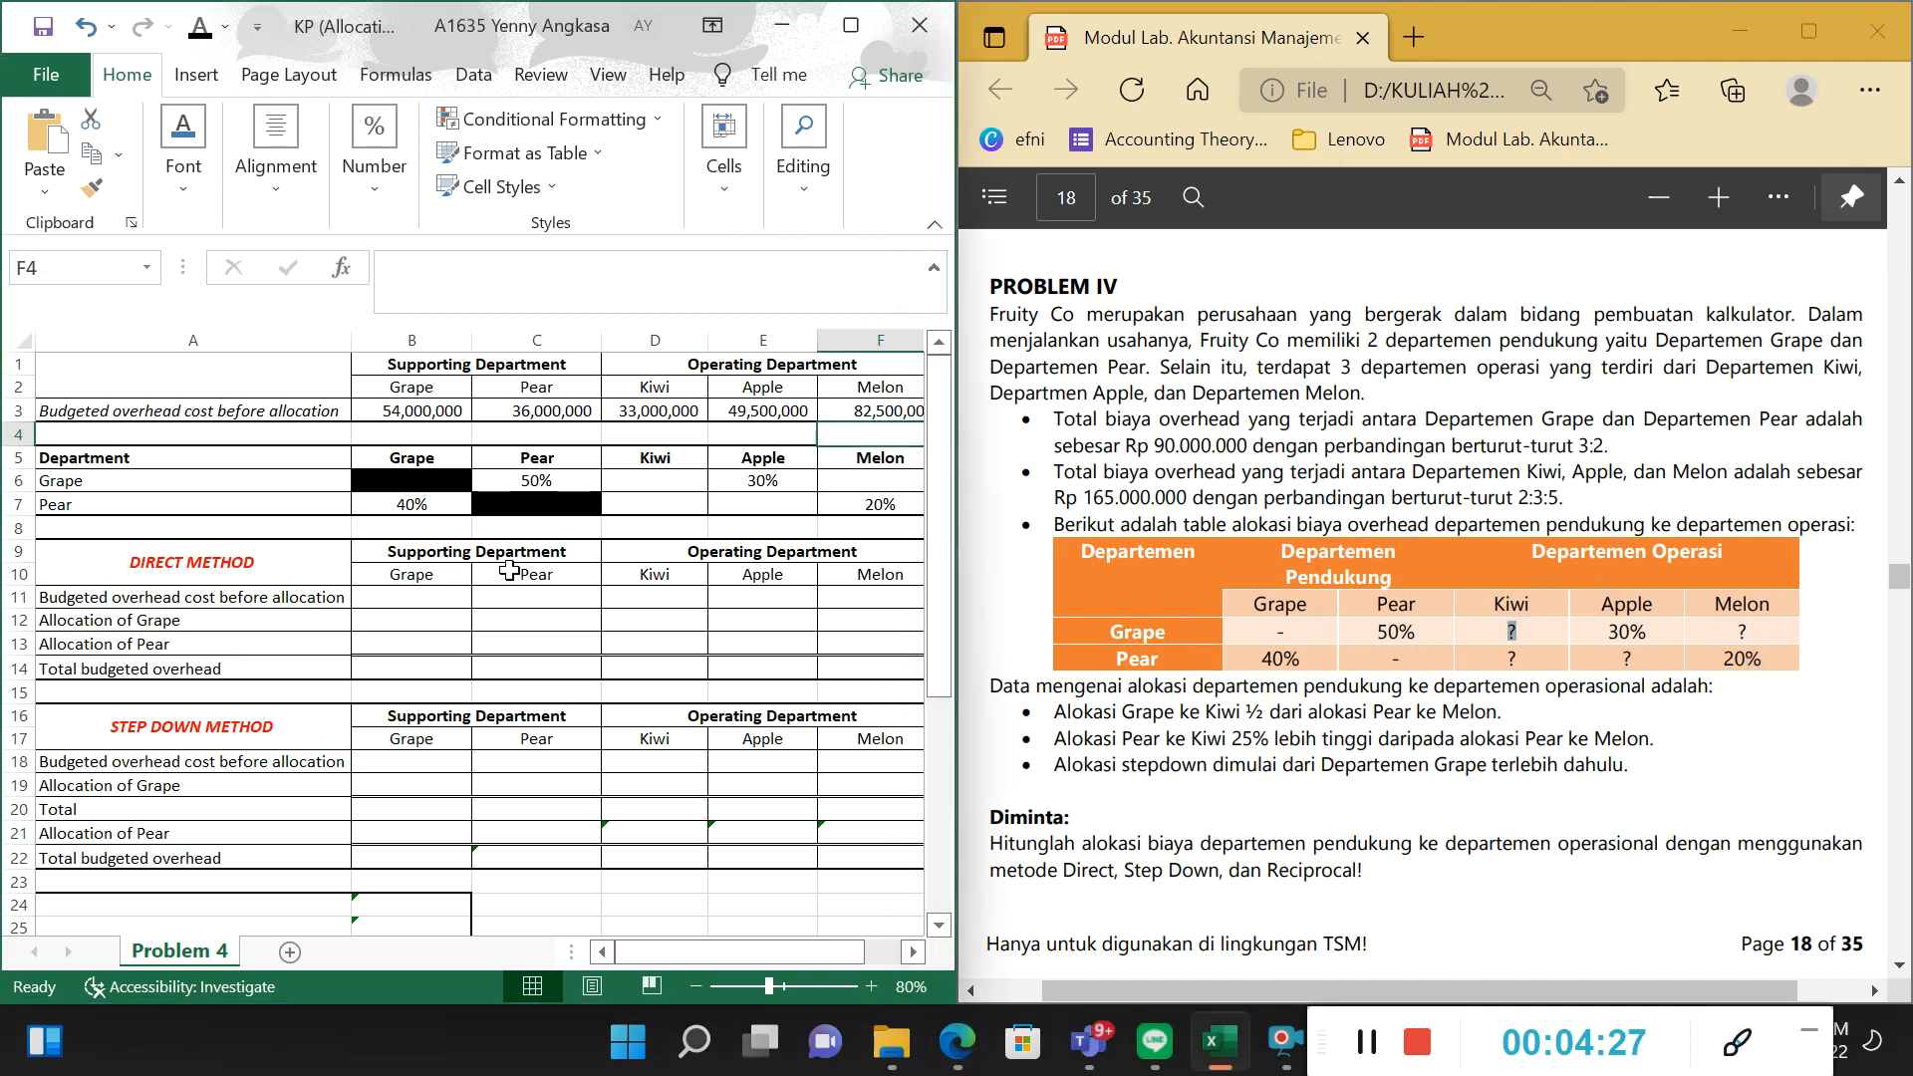
{"action": "left_click", "coordinate": [671, 484]}
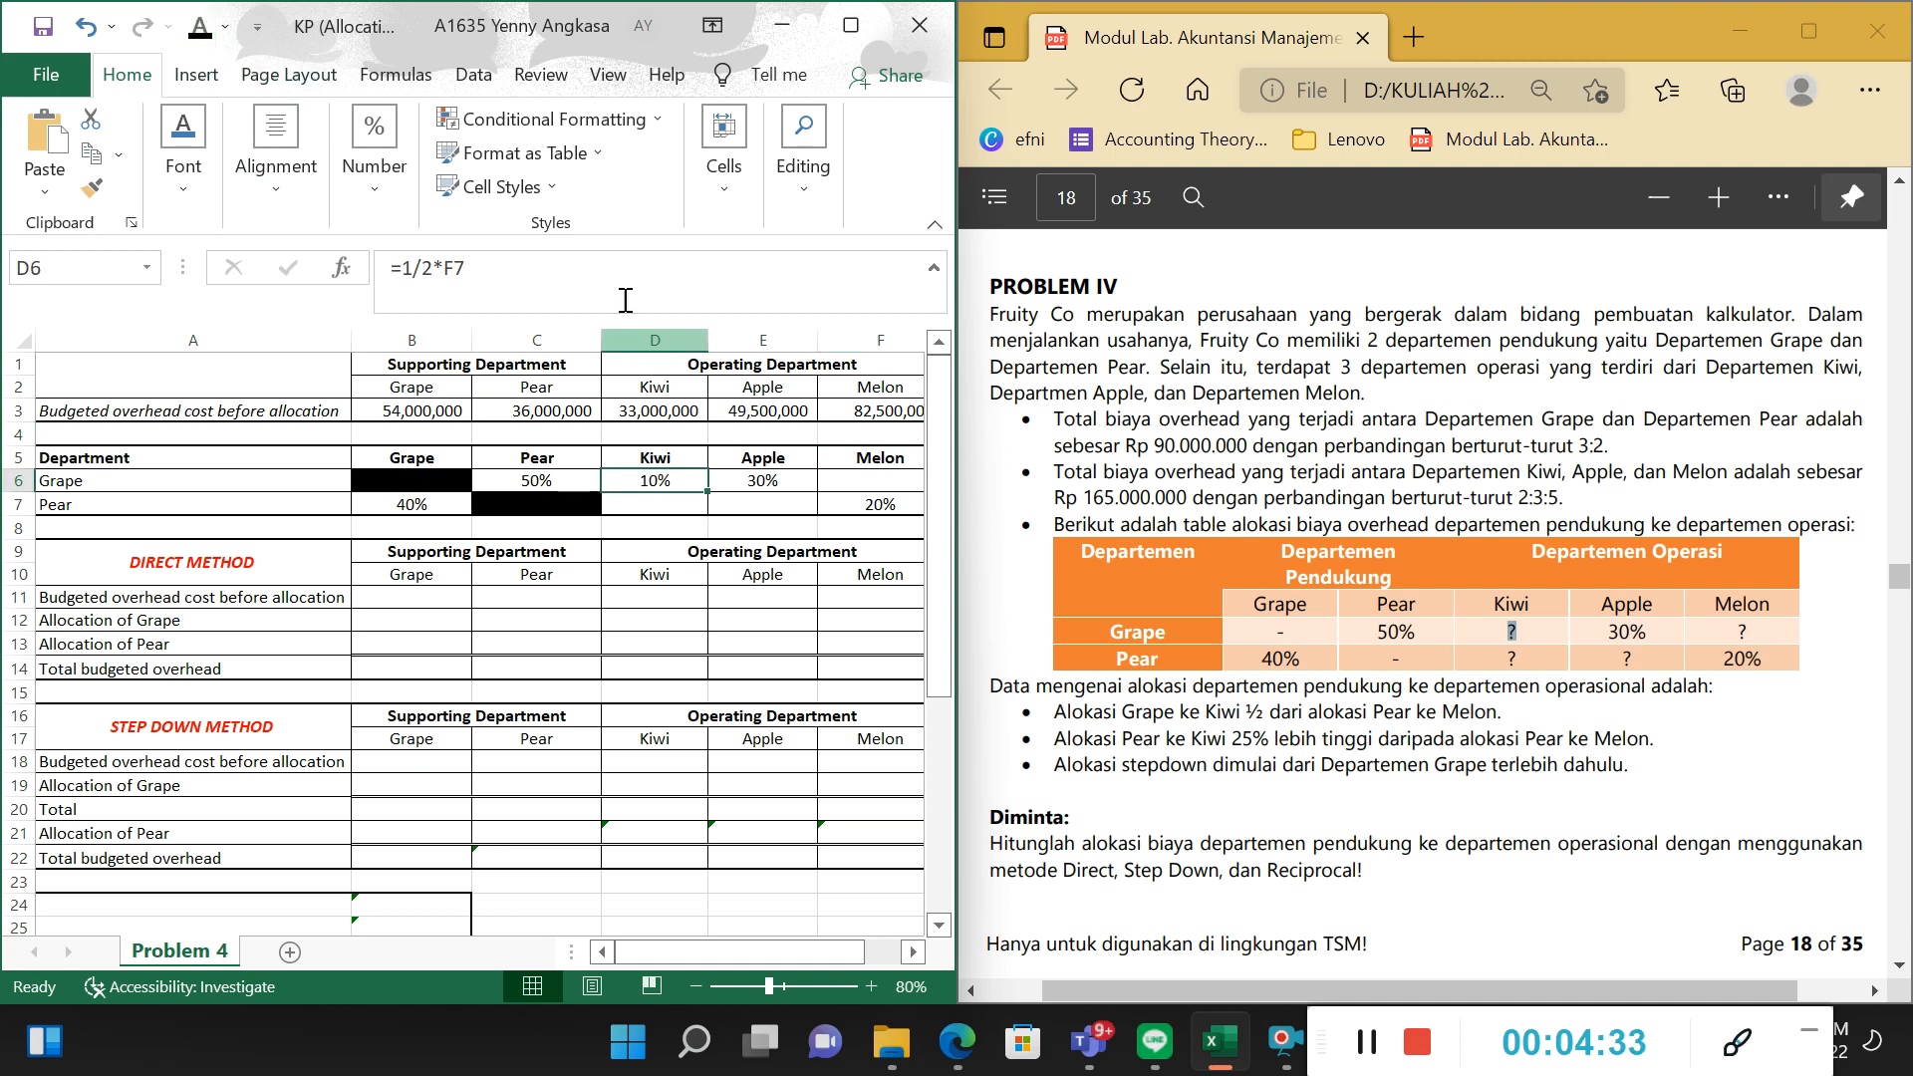
{"action": "left_click", "coordinate": [597, 266]}
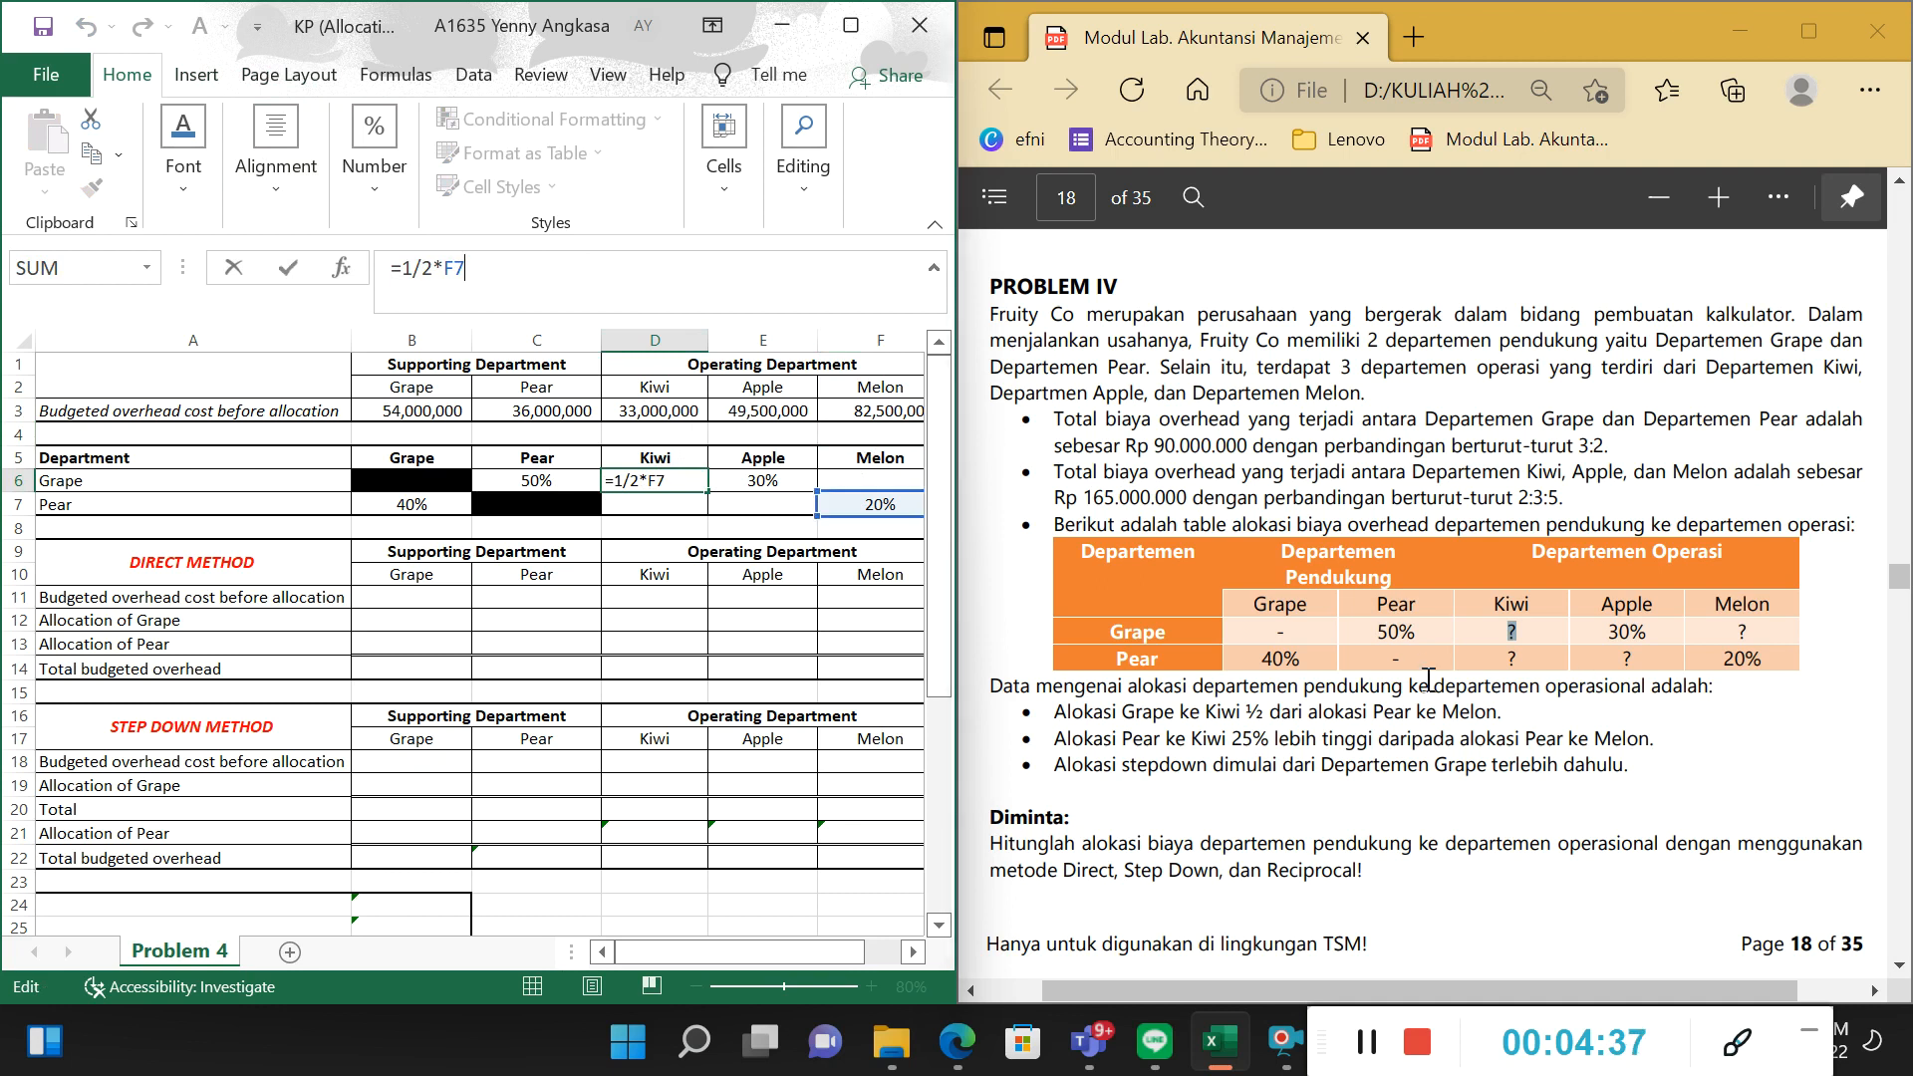
{"action": "left_click", "coordinate": [692, 526]}
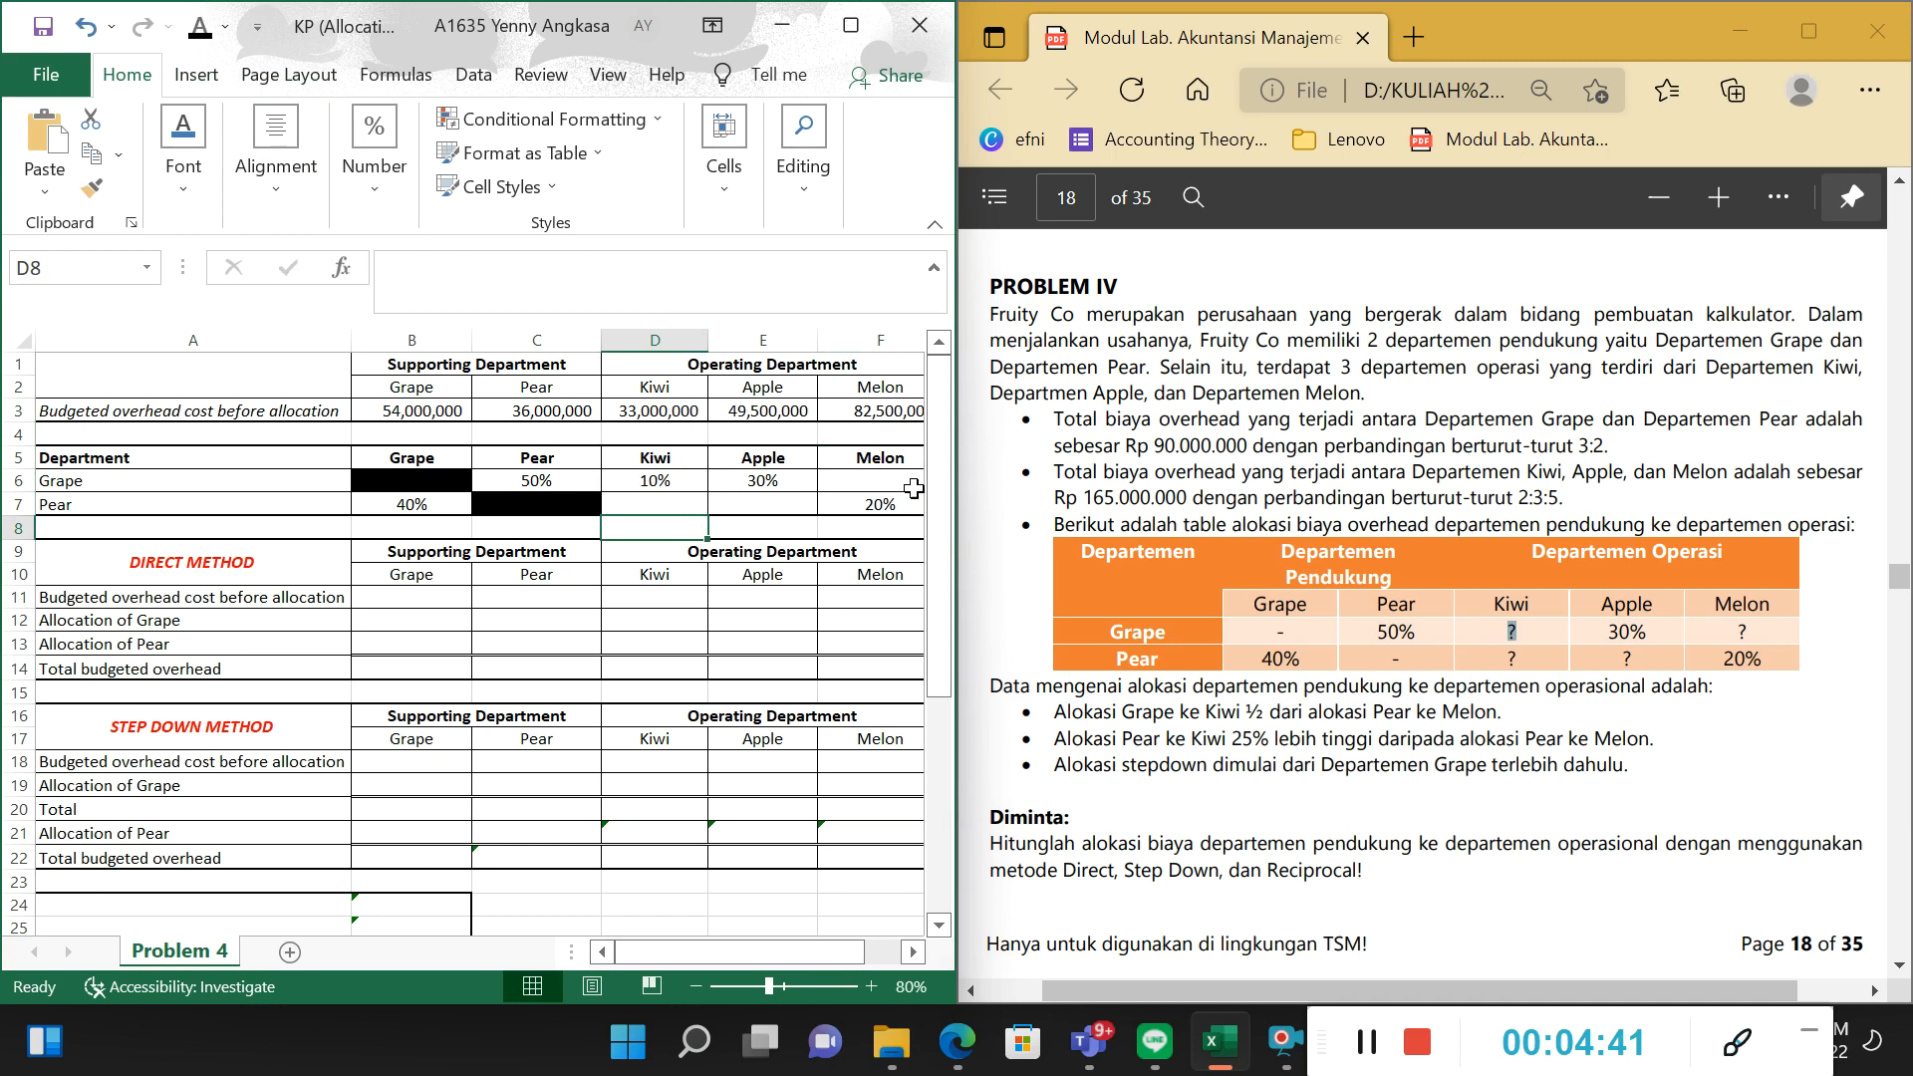
Check the PDF's rule for the Pear-to-Kiwi allocation against the Kiwi and Melon entries in the table's Pear row.
{"action": "left_click", "coordinate": [1505, 718]}
{"action": "left_click_drag", "start_coordinate": [1146, 738], "coordinate": [1235, 752]}
{"action": "left_click", "coordinate": [1243, 764]}
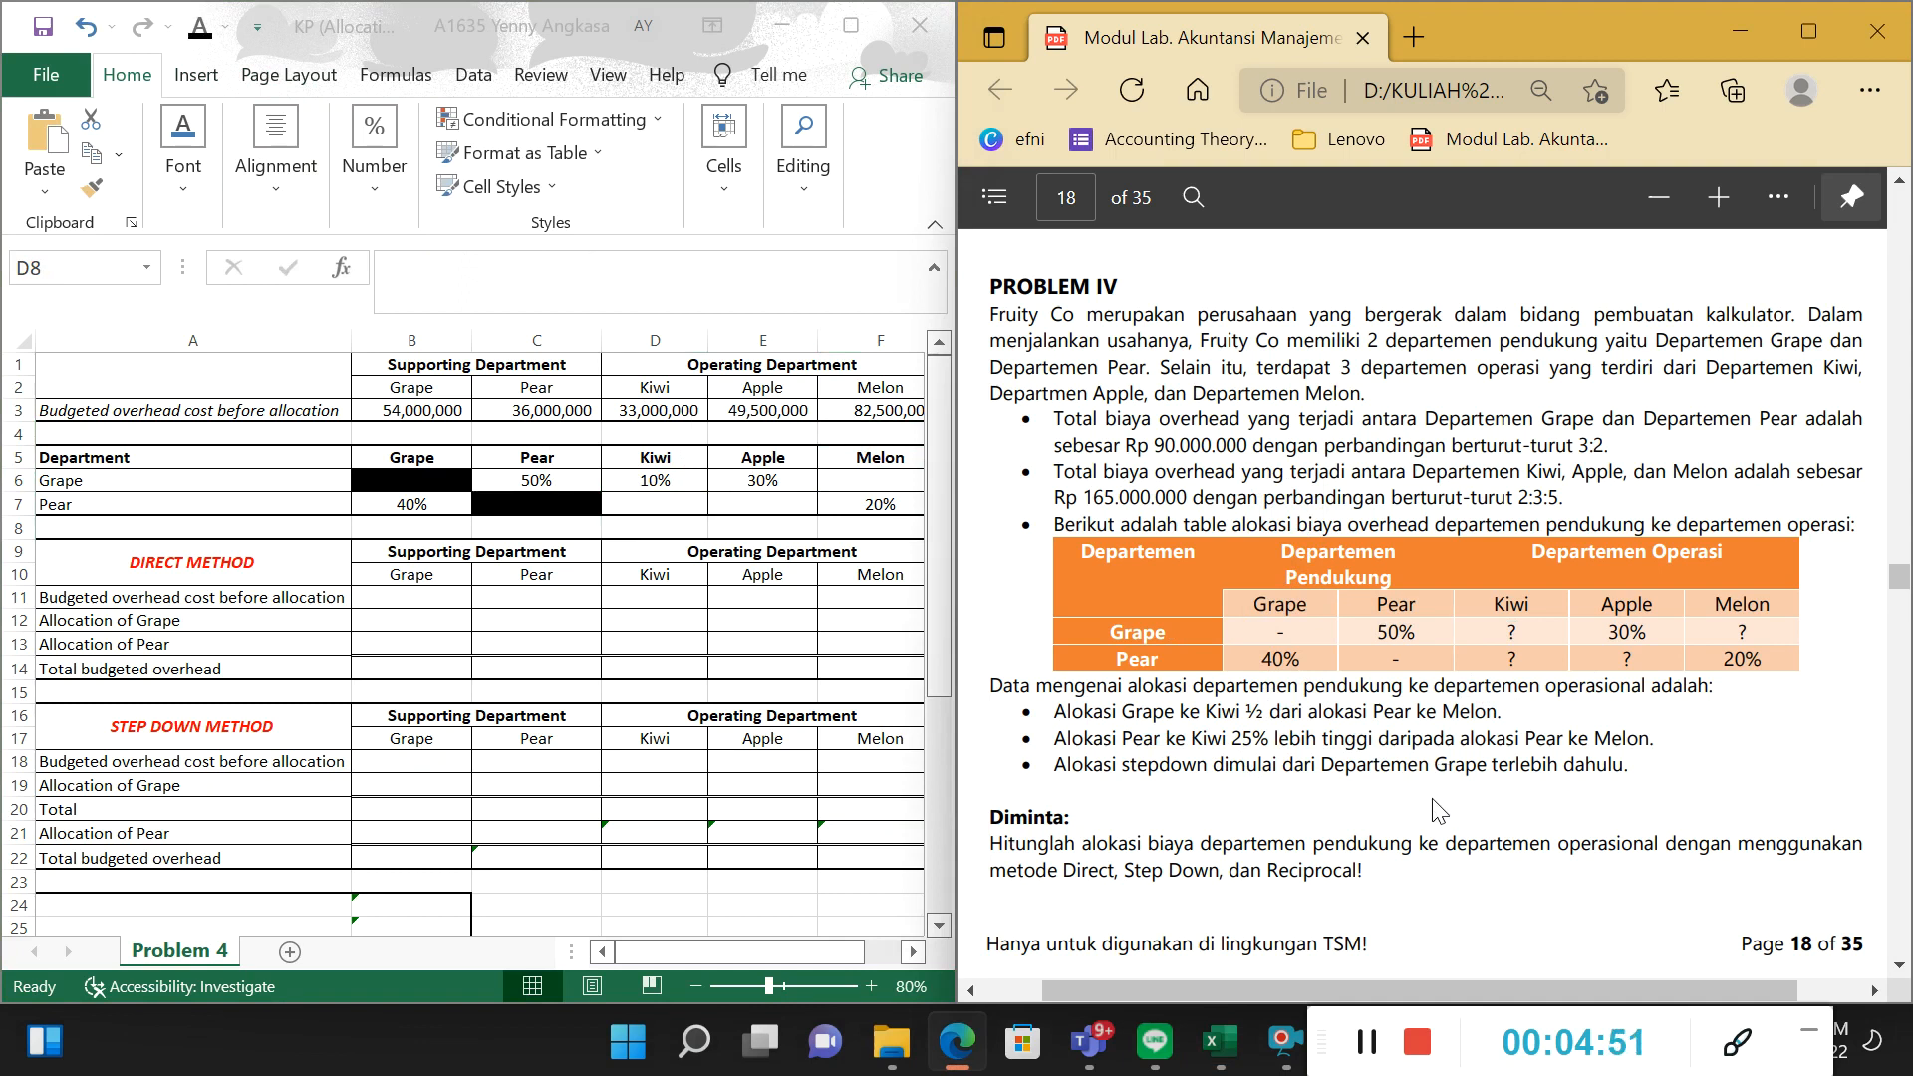
{"action": "left_click_drag", "start_coordinate": [1199, 673], "coordinate": [1375, 669]}
{"action": "left_click_drag", "start_coordinate": [1504, 664], "coordinate": [1530, 659]}
{"action": "double_click", "coordinate": [1735, 659]}
{"action": "double_click", "coordinate": [1513, 660]}
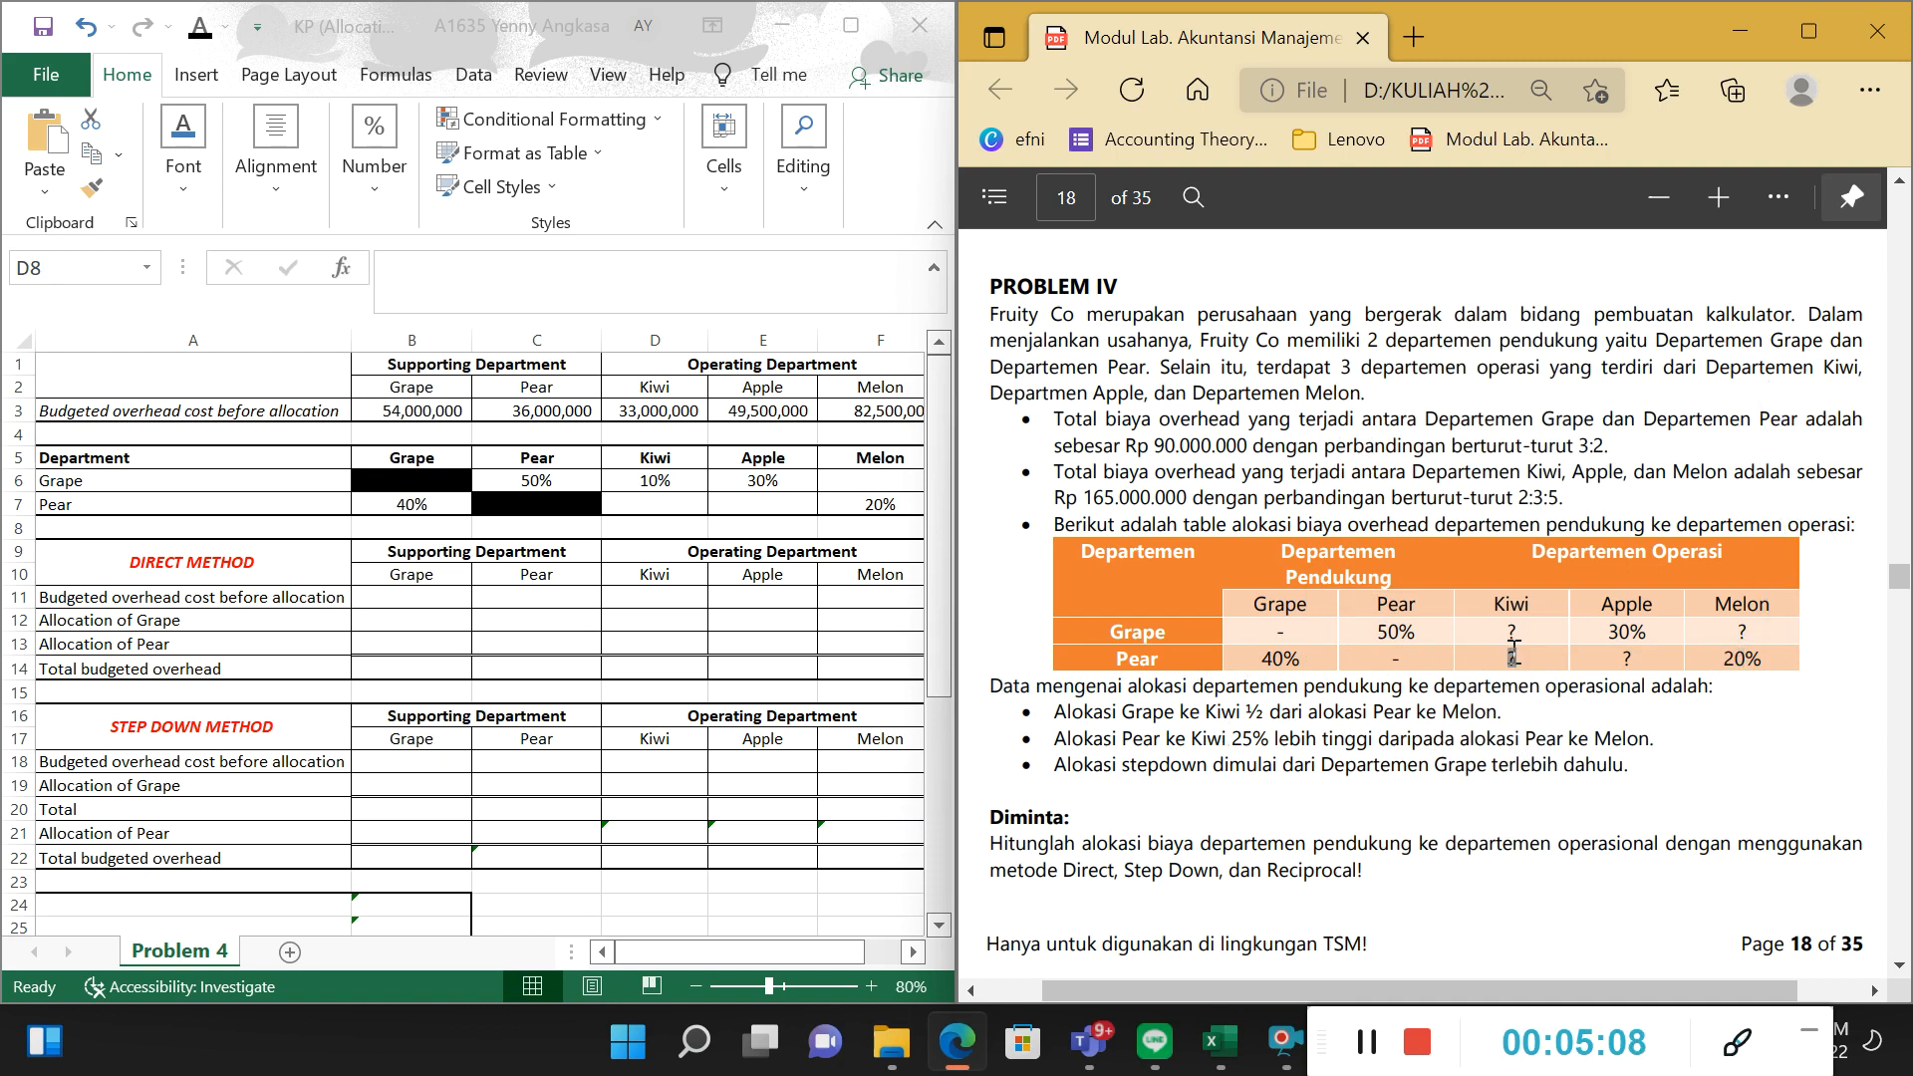
Inspect the Pear-to-Kiwi formula in D7 and set the cell's font colour to black.
{"action": "left_click", "coordinate": [638, 506]}
{"action": "left_click_drag", "start_coordinate": [412, 262], "coordinate": [513, 265]}
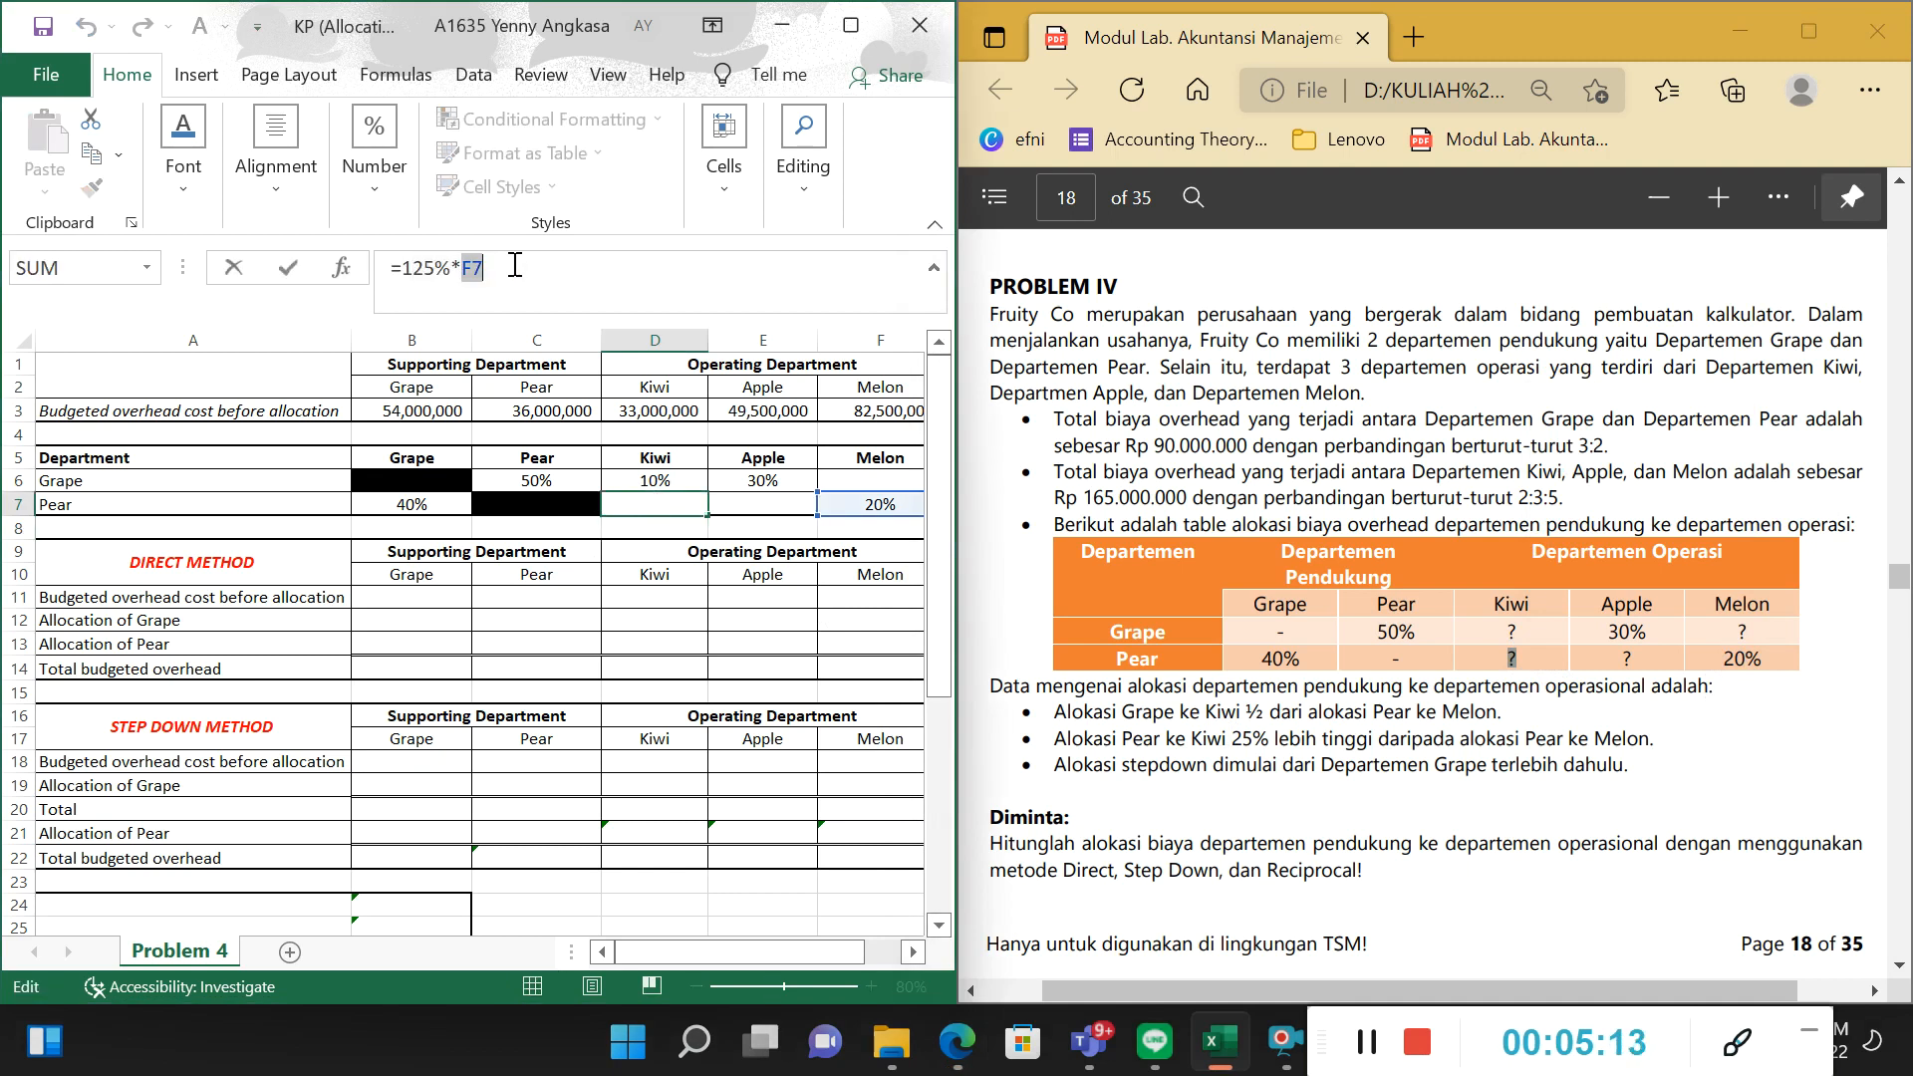
{"action": "key", "text": "Return"}
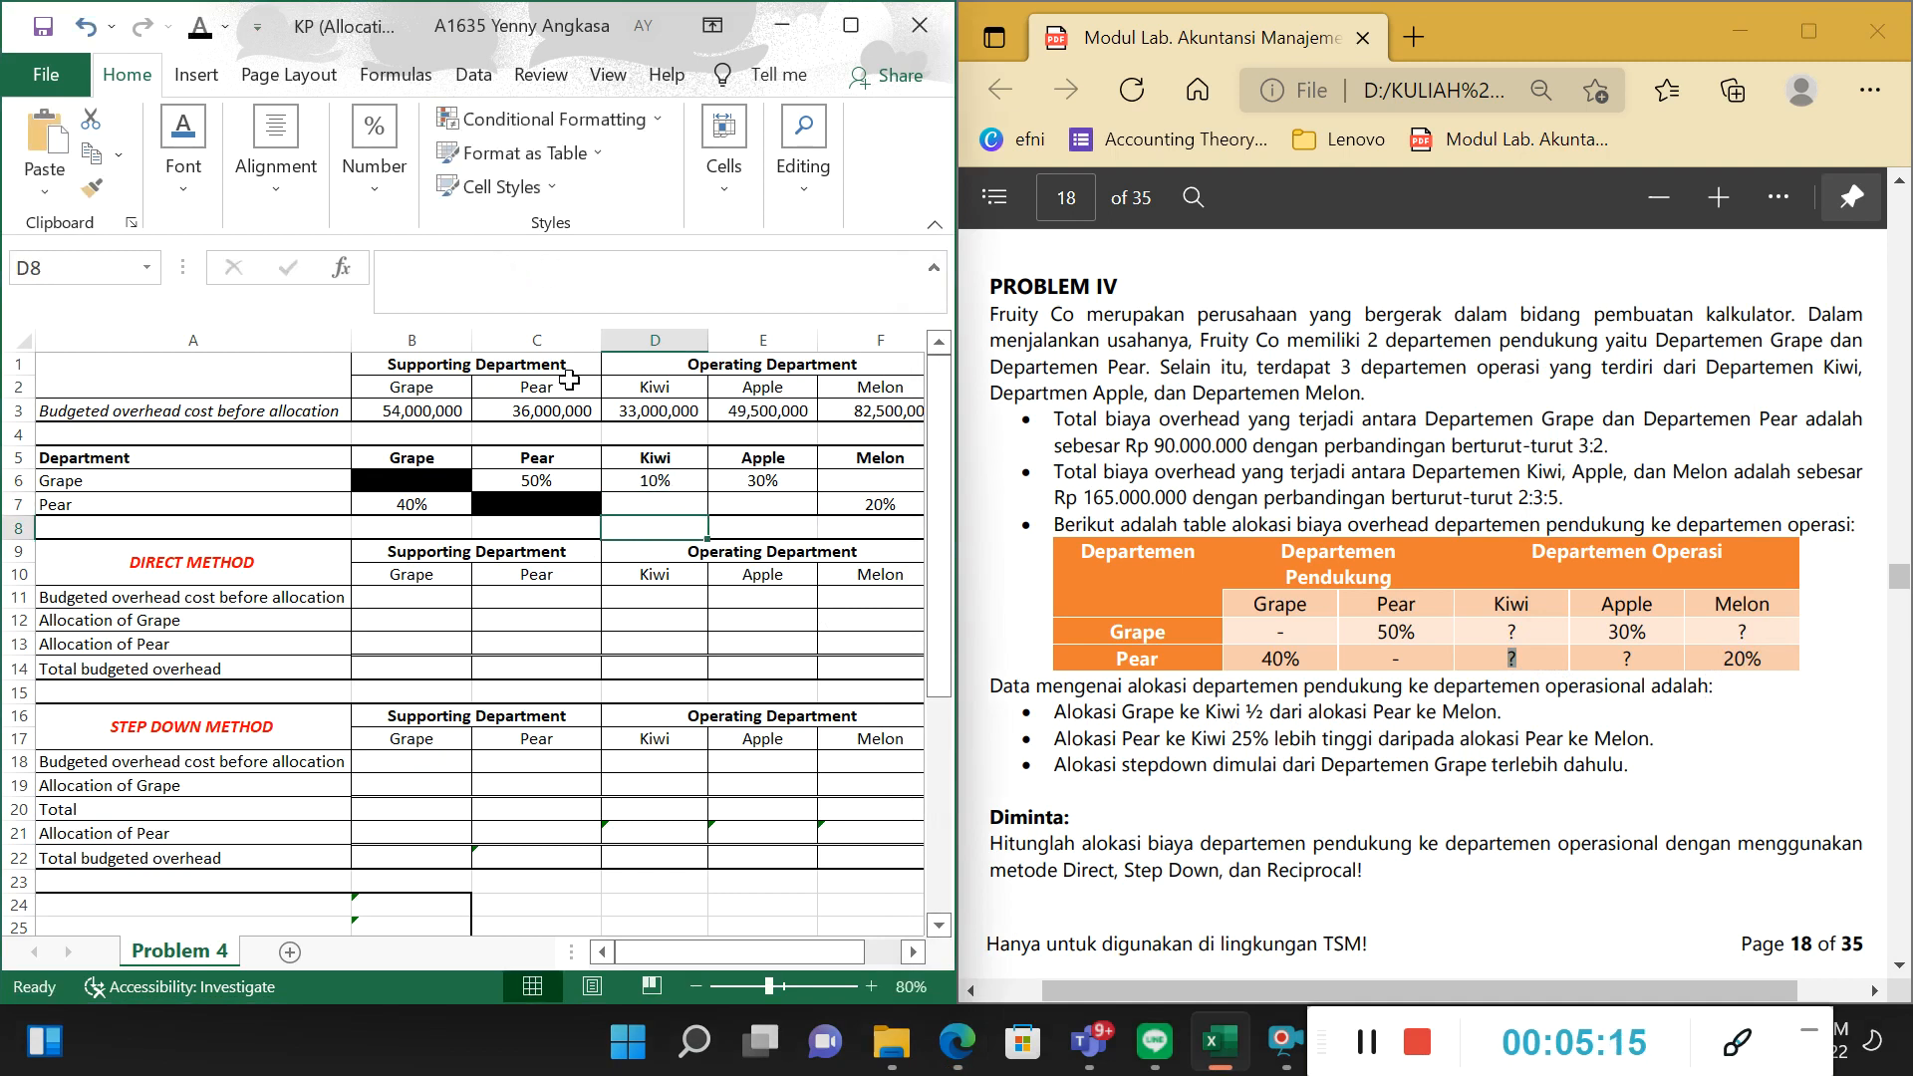
{"action": "key", "text": "Up"}
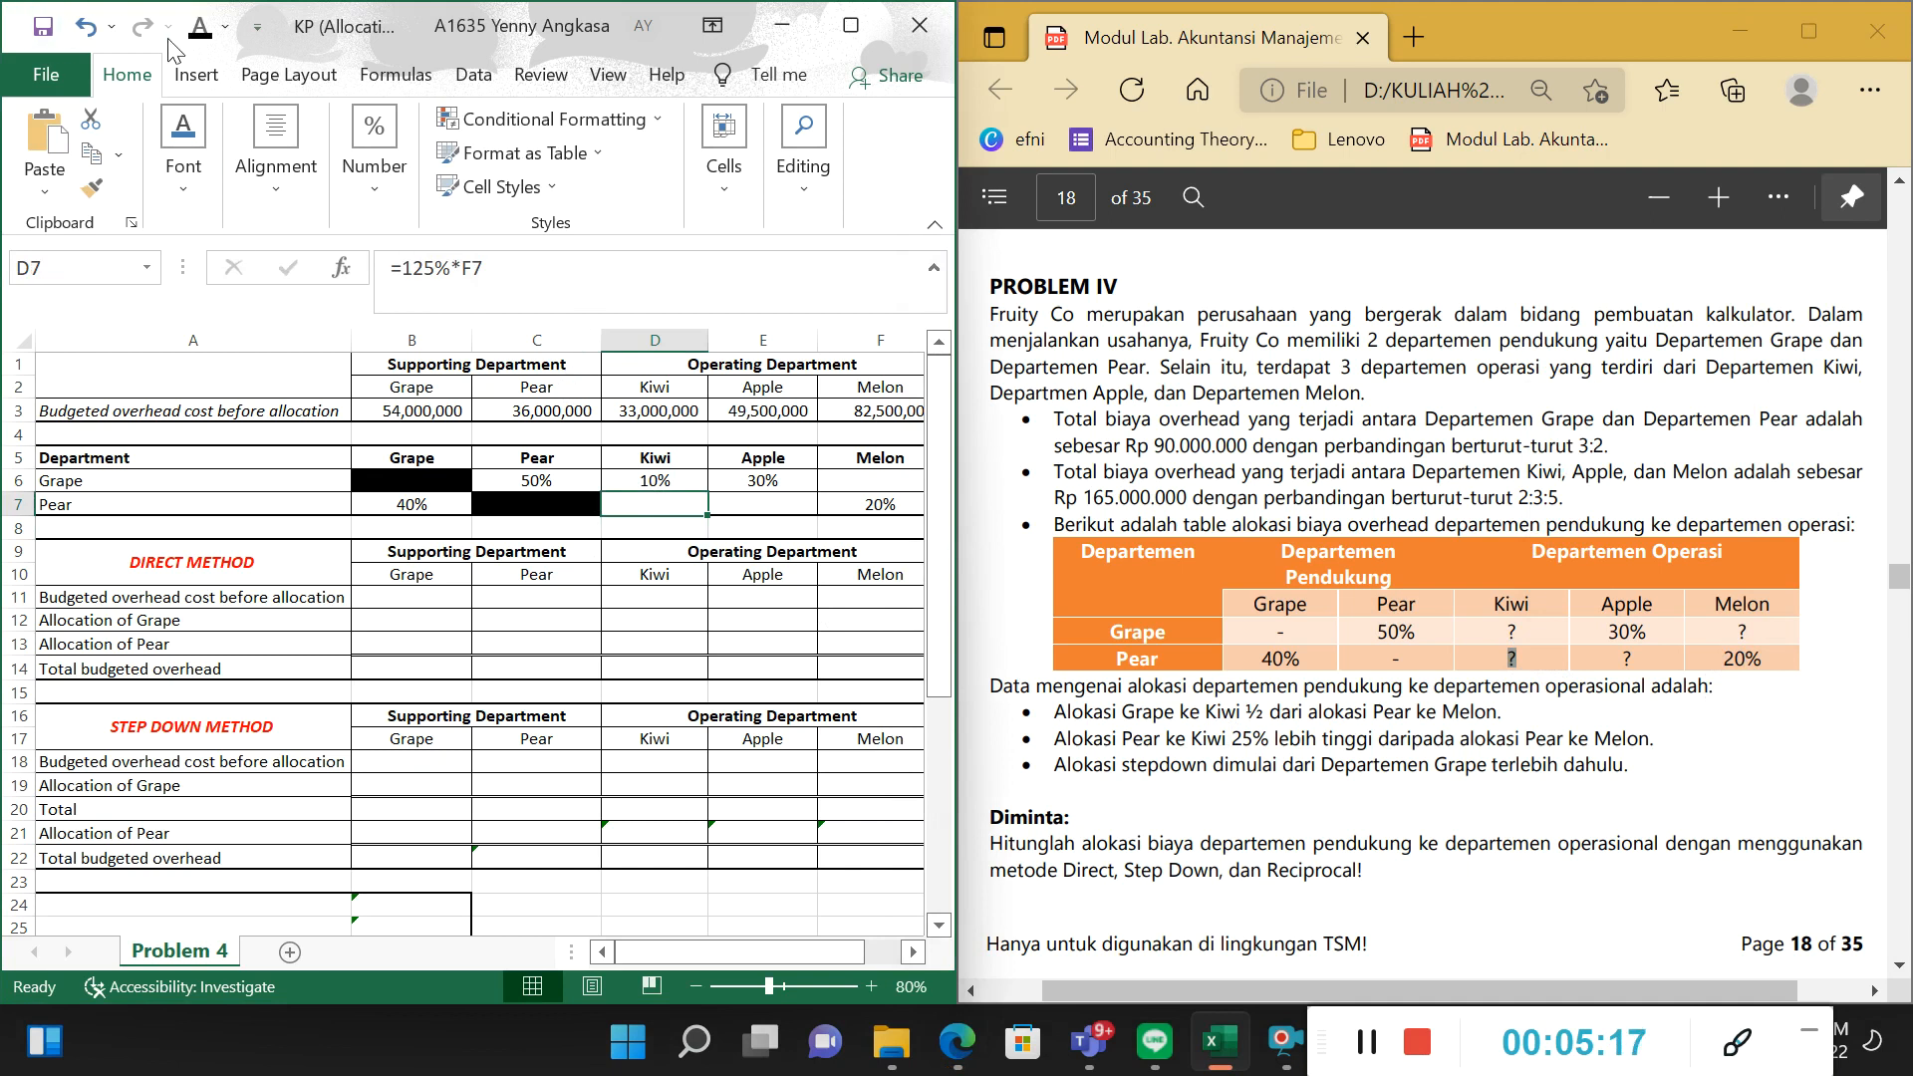
{"action": "double_click", "coordinate": [655, 504]}
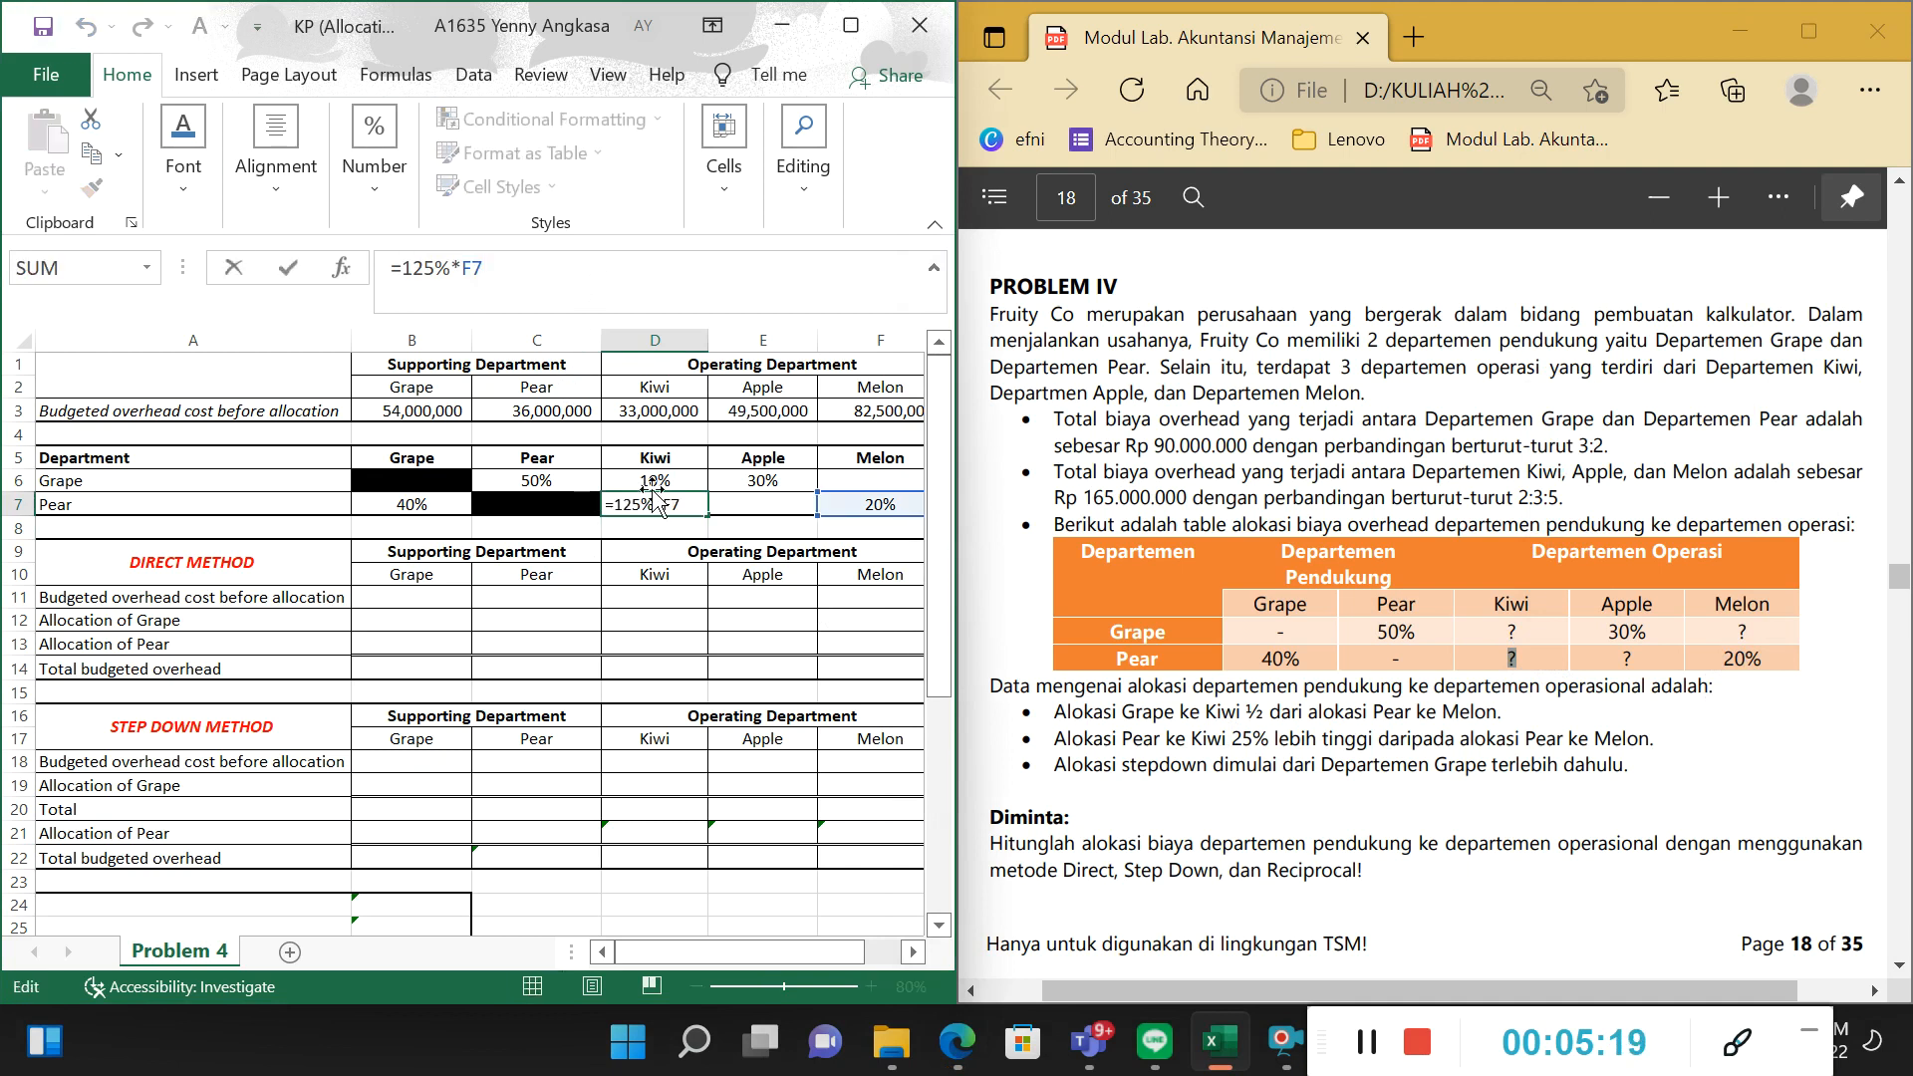
{"action": "key", "text": "Return"}
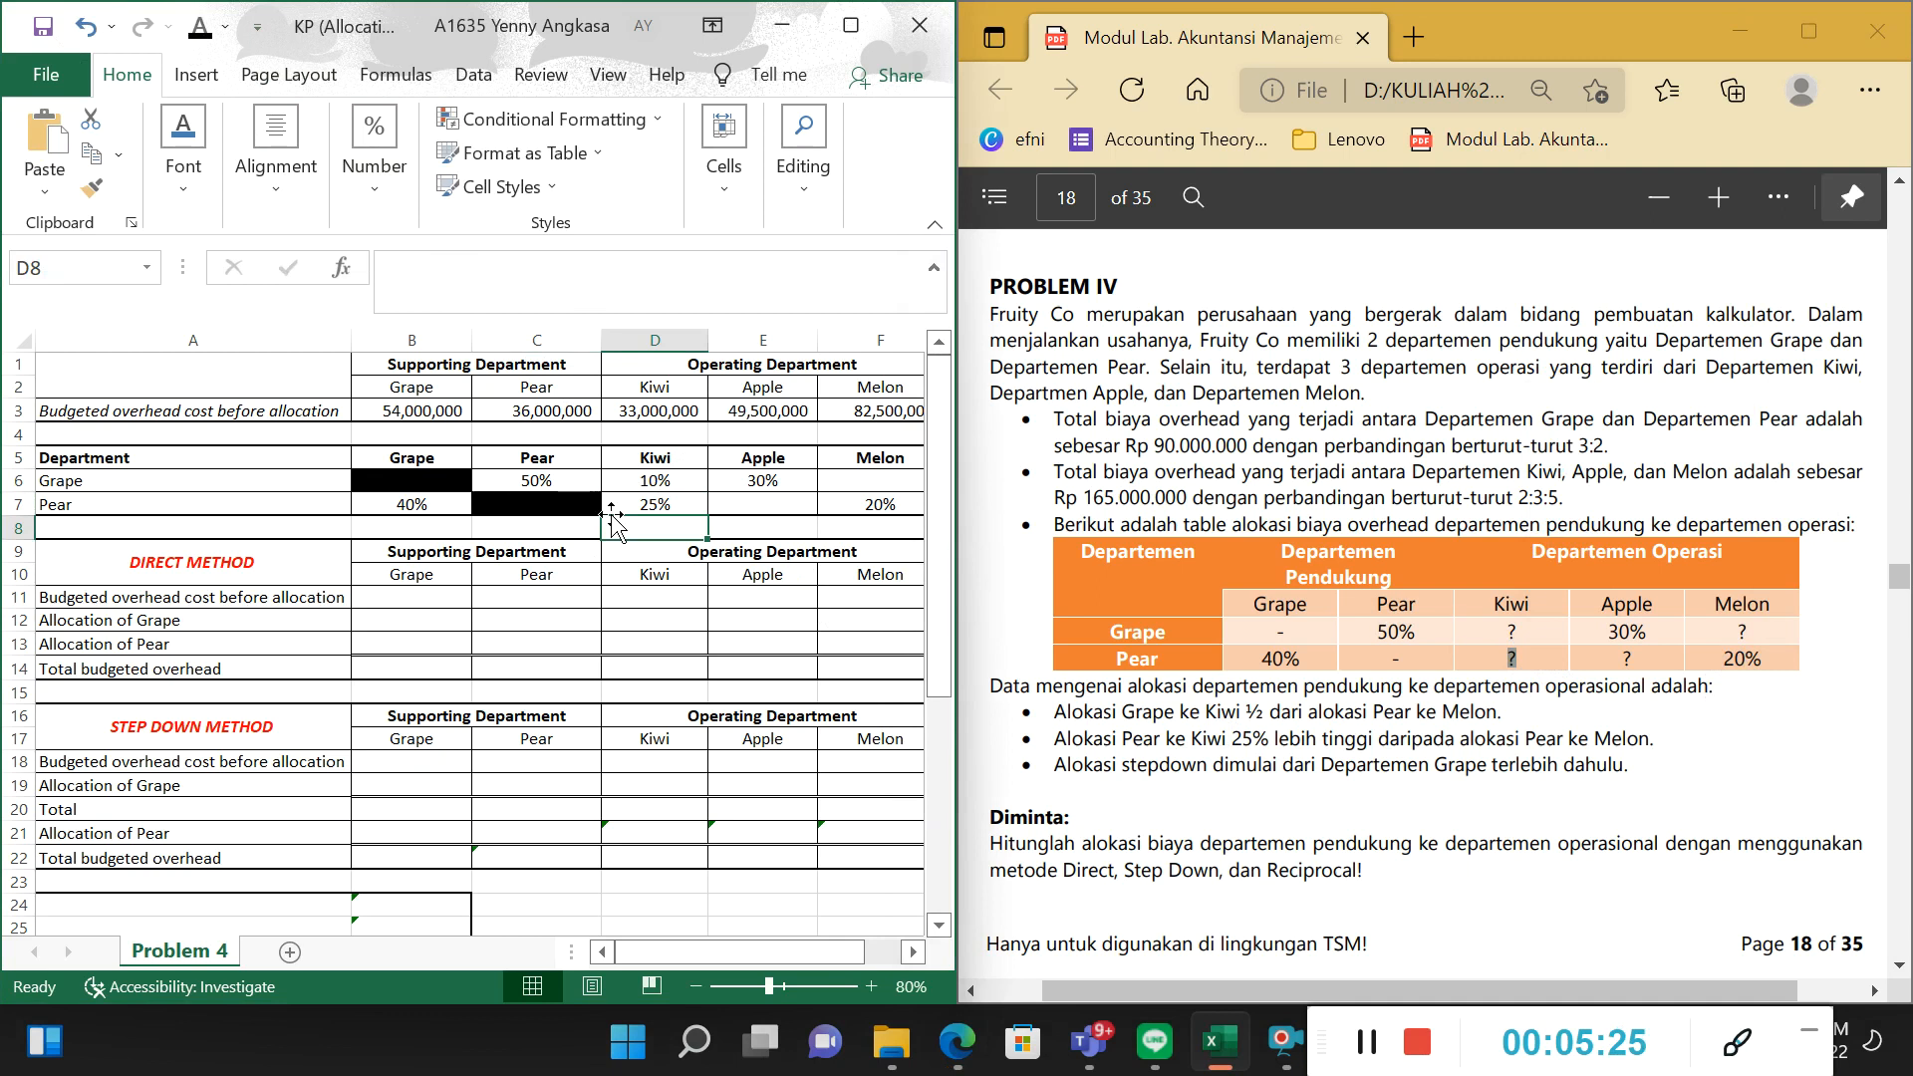
{"action": "left_click", "coordinate": [623, 504]}
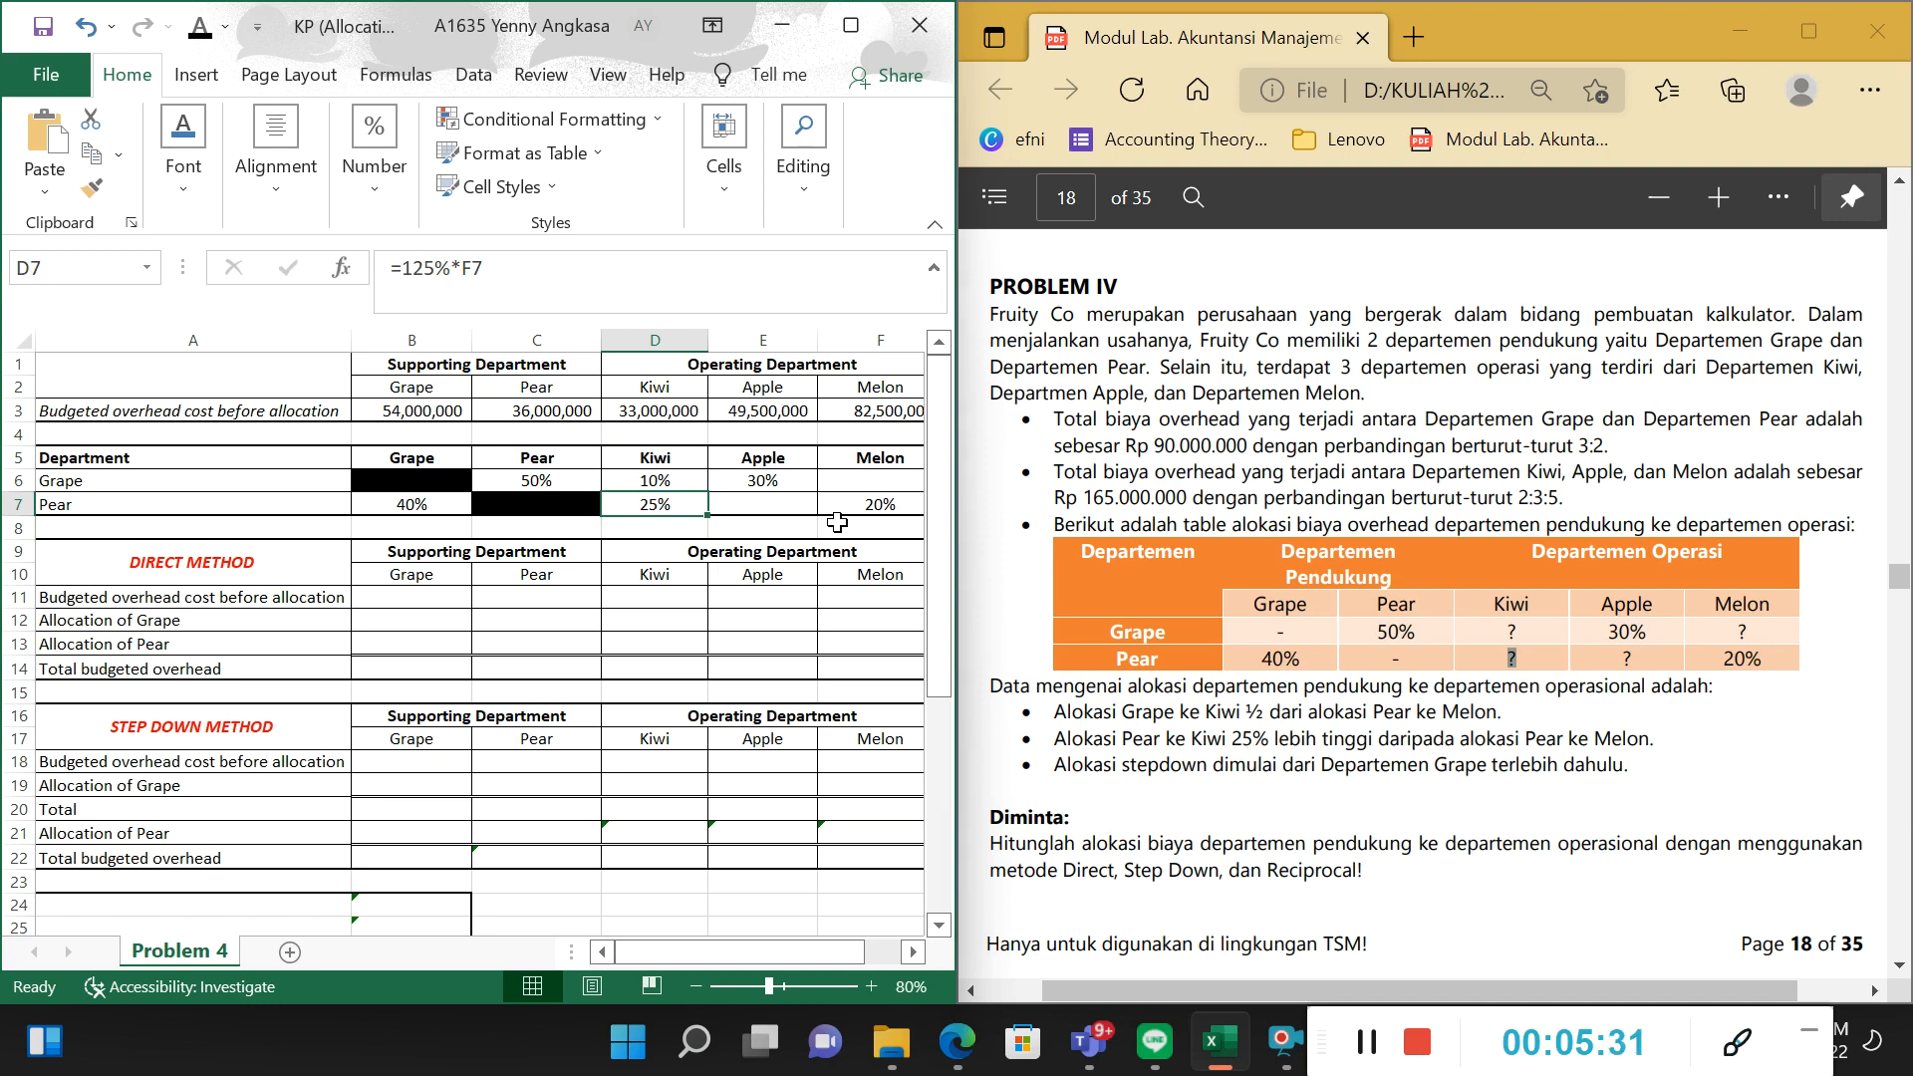
Read the PDF's rule on which department starts the step-down allocation and locate Pear's unknown allocation to Apple.
{"action": "left_click_drag", "start_coordinate": [1057, 766], "coordinate": [1600, 782]}
{"action": "left_click", "coordinate": [1367, 804]}
{"action": "left_click_drag", "start_coordinate": [1188, 767], "coordinate": [1435, 770]}
{"action": "left_click", "coordinate": [646, 506]}
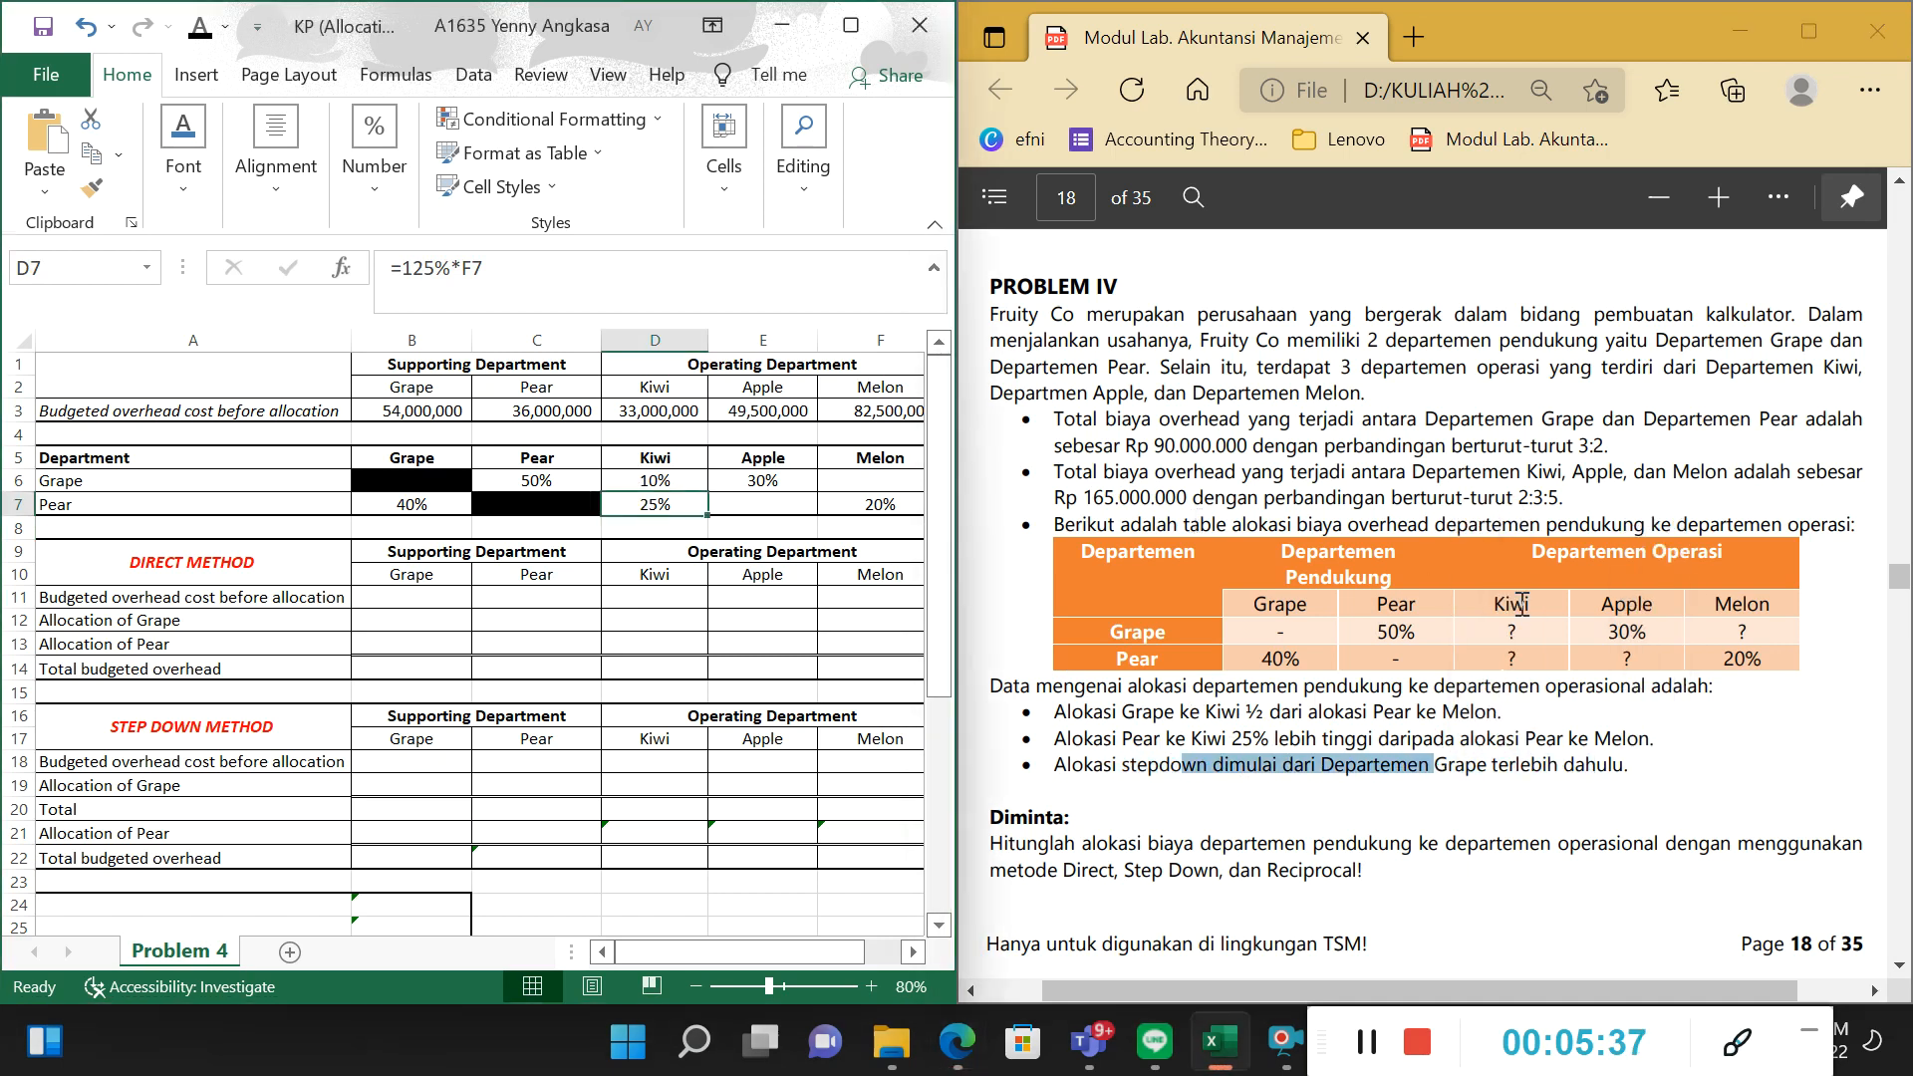
{"action": "left_click", "coordinate": [1622, 659]}
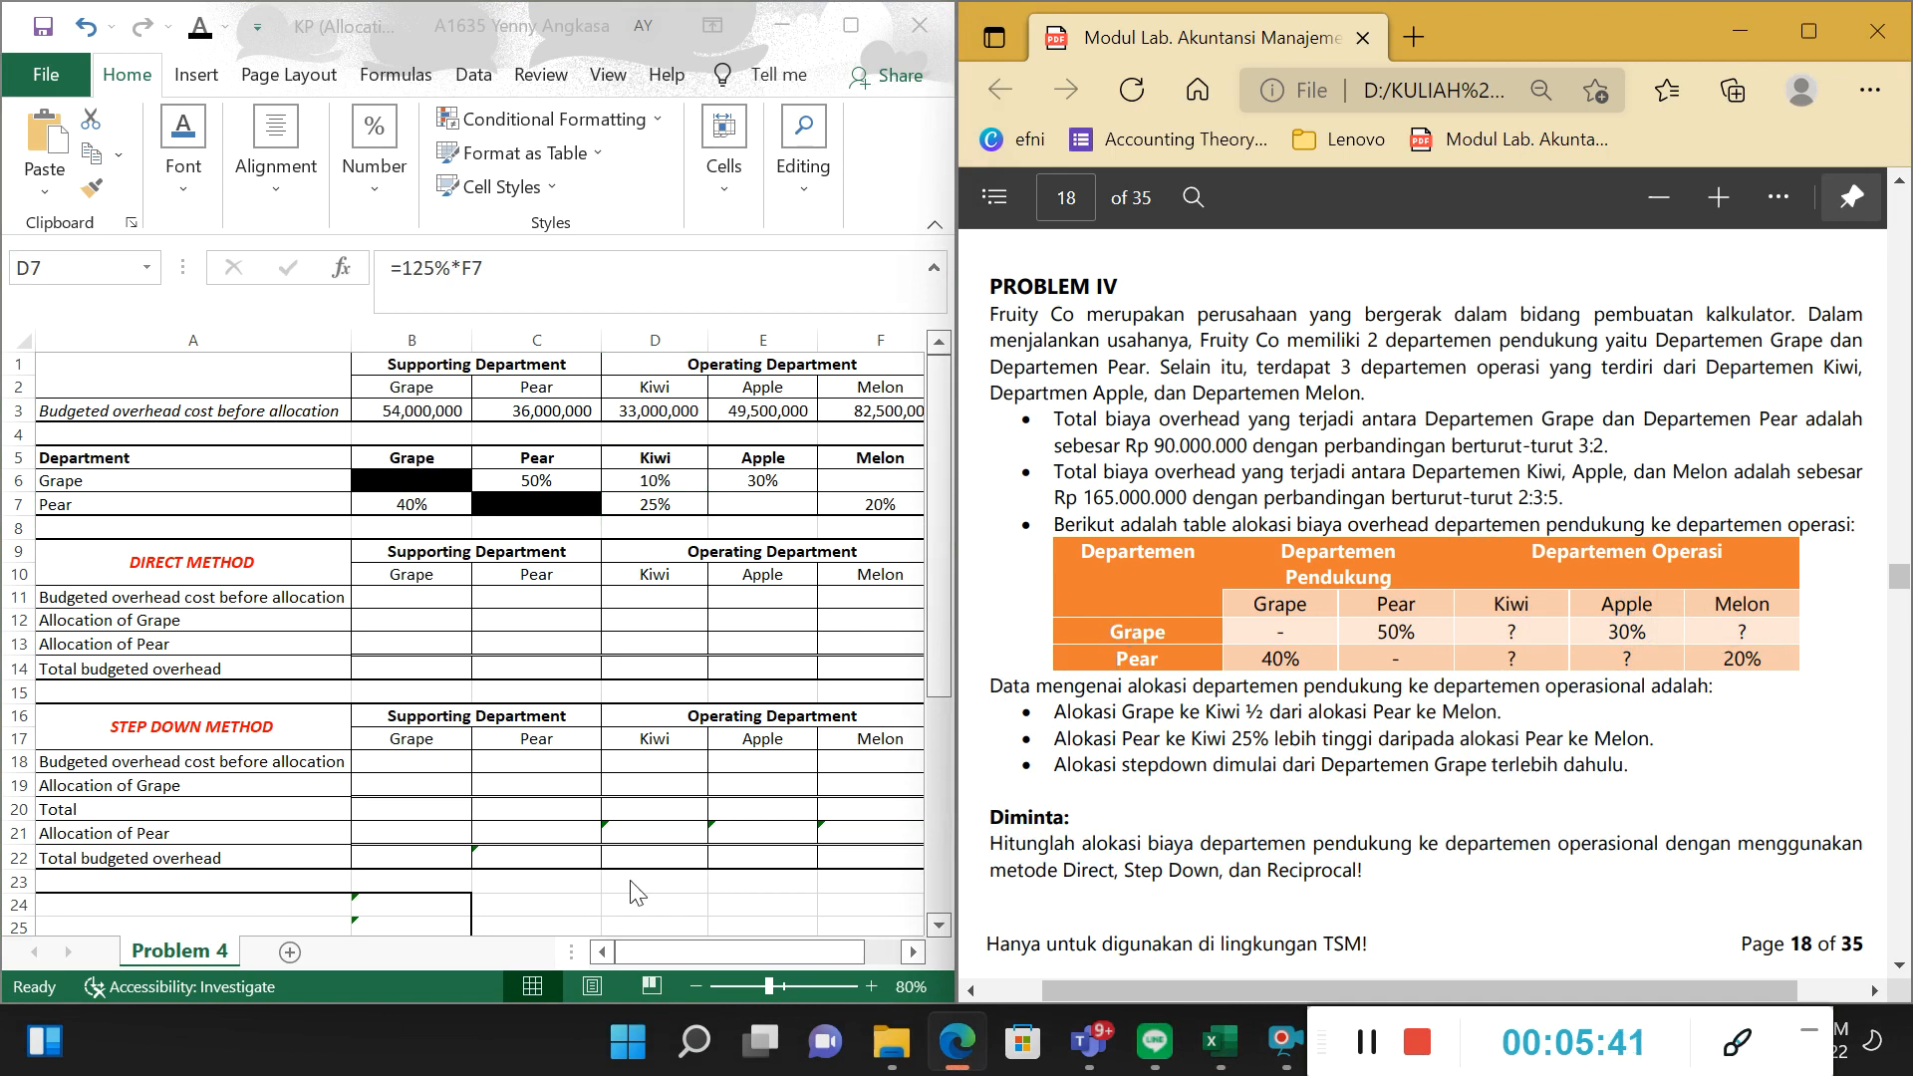
Examine the Grape row's allocation percentages across B6:F6 and the Pear, Kiwi and Apple shares that Melon's share depends on.
{"action": "left_click_drag", "start_coordinate": [678, 949], "coordinate": [780, 960]}
{"action": "left_click", "coordinate": [222, 480]}
{"action": "left_click_drag", "start_coordinate": [95, 480], "coordinate": [548, 485]}
{"action": "left_click_drag", "start_coordinate": [811, 945], "coordinate": [787, 901]}
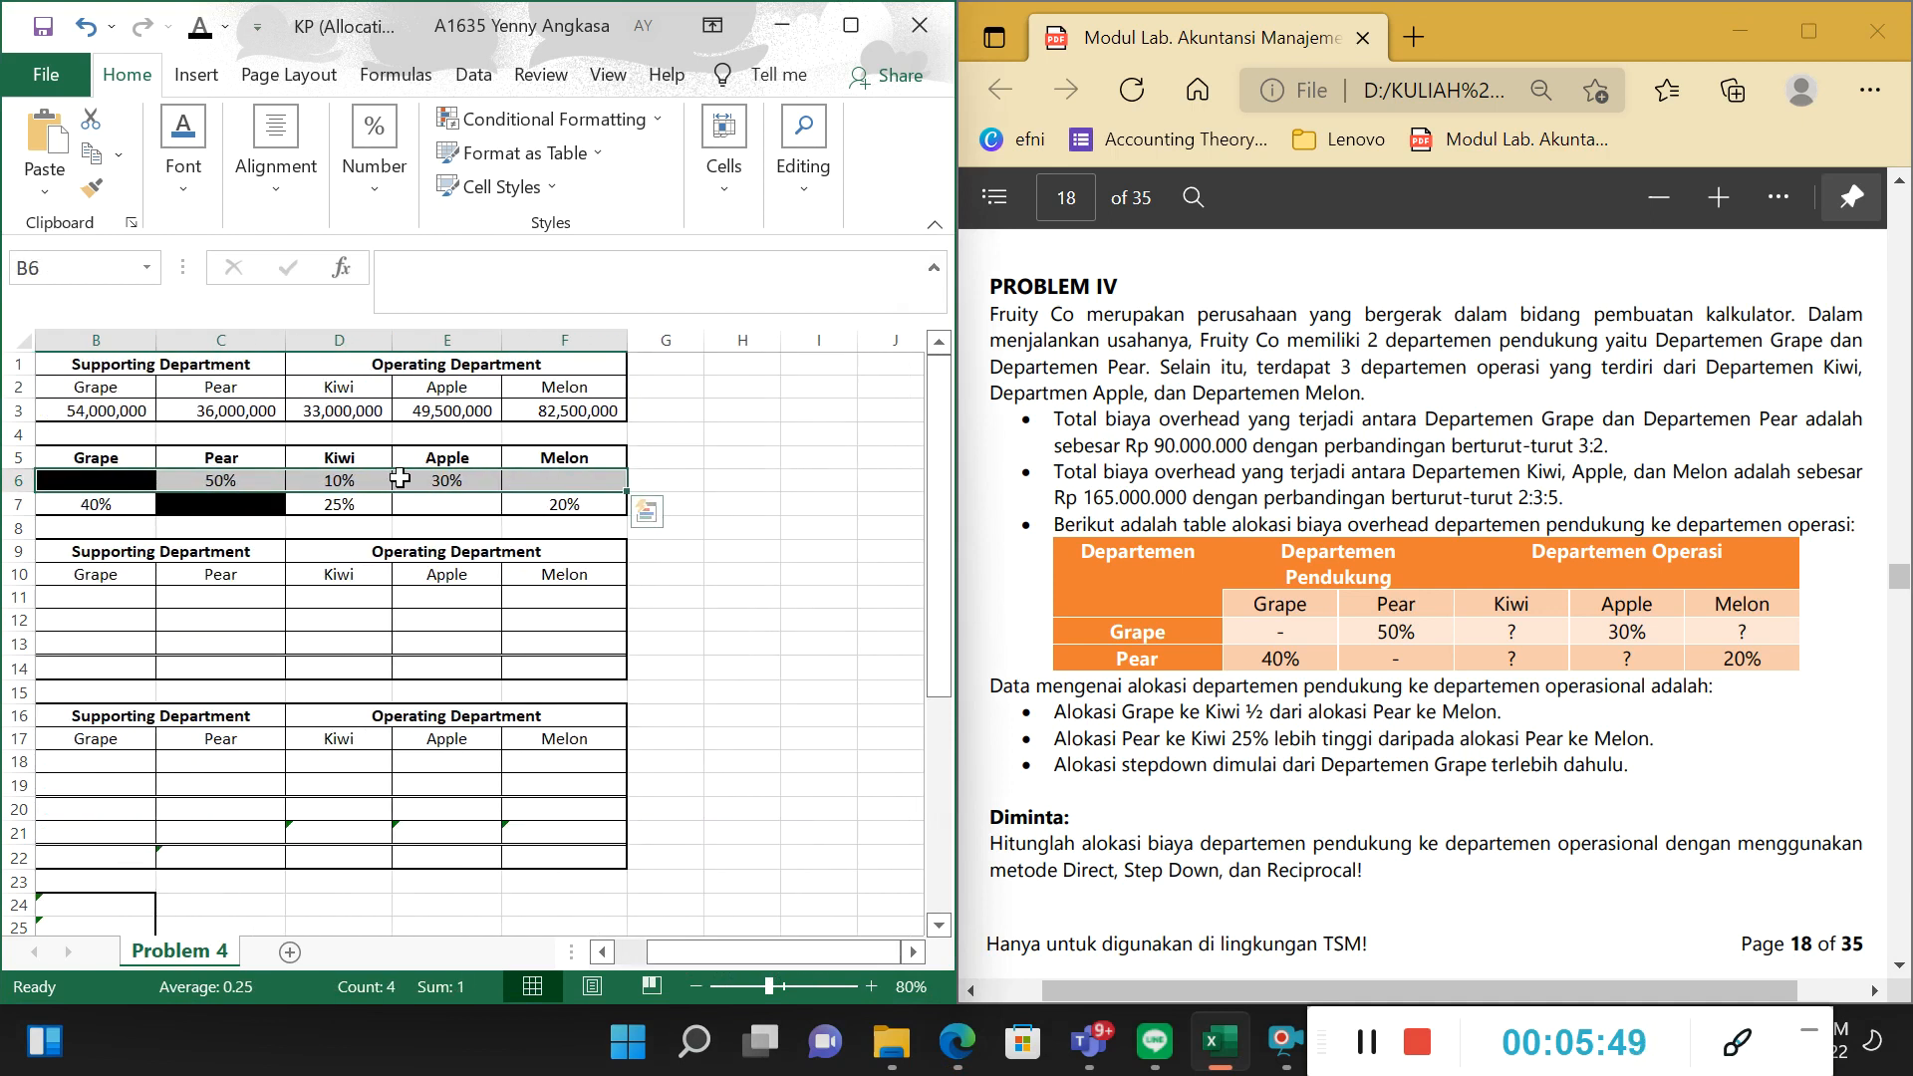
{"action": "left_click", "coordinate": [720, 488]}
{"action": "left_click", "coordinate": [240, 478]}
{"action": "left_click", "coordinate": [343, 479]}
{"action": "left_click", "coordinate": [439, 495]}
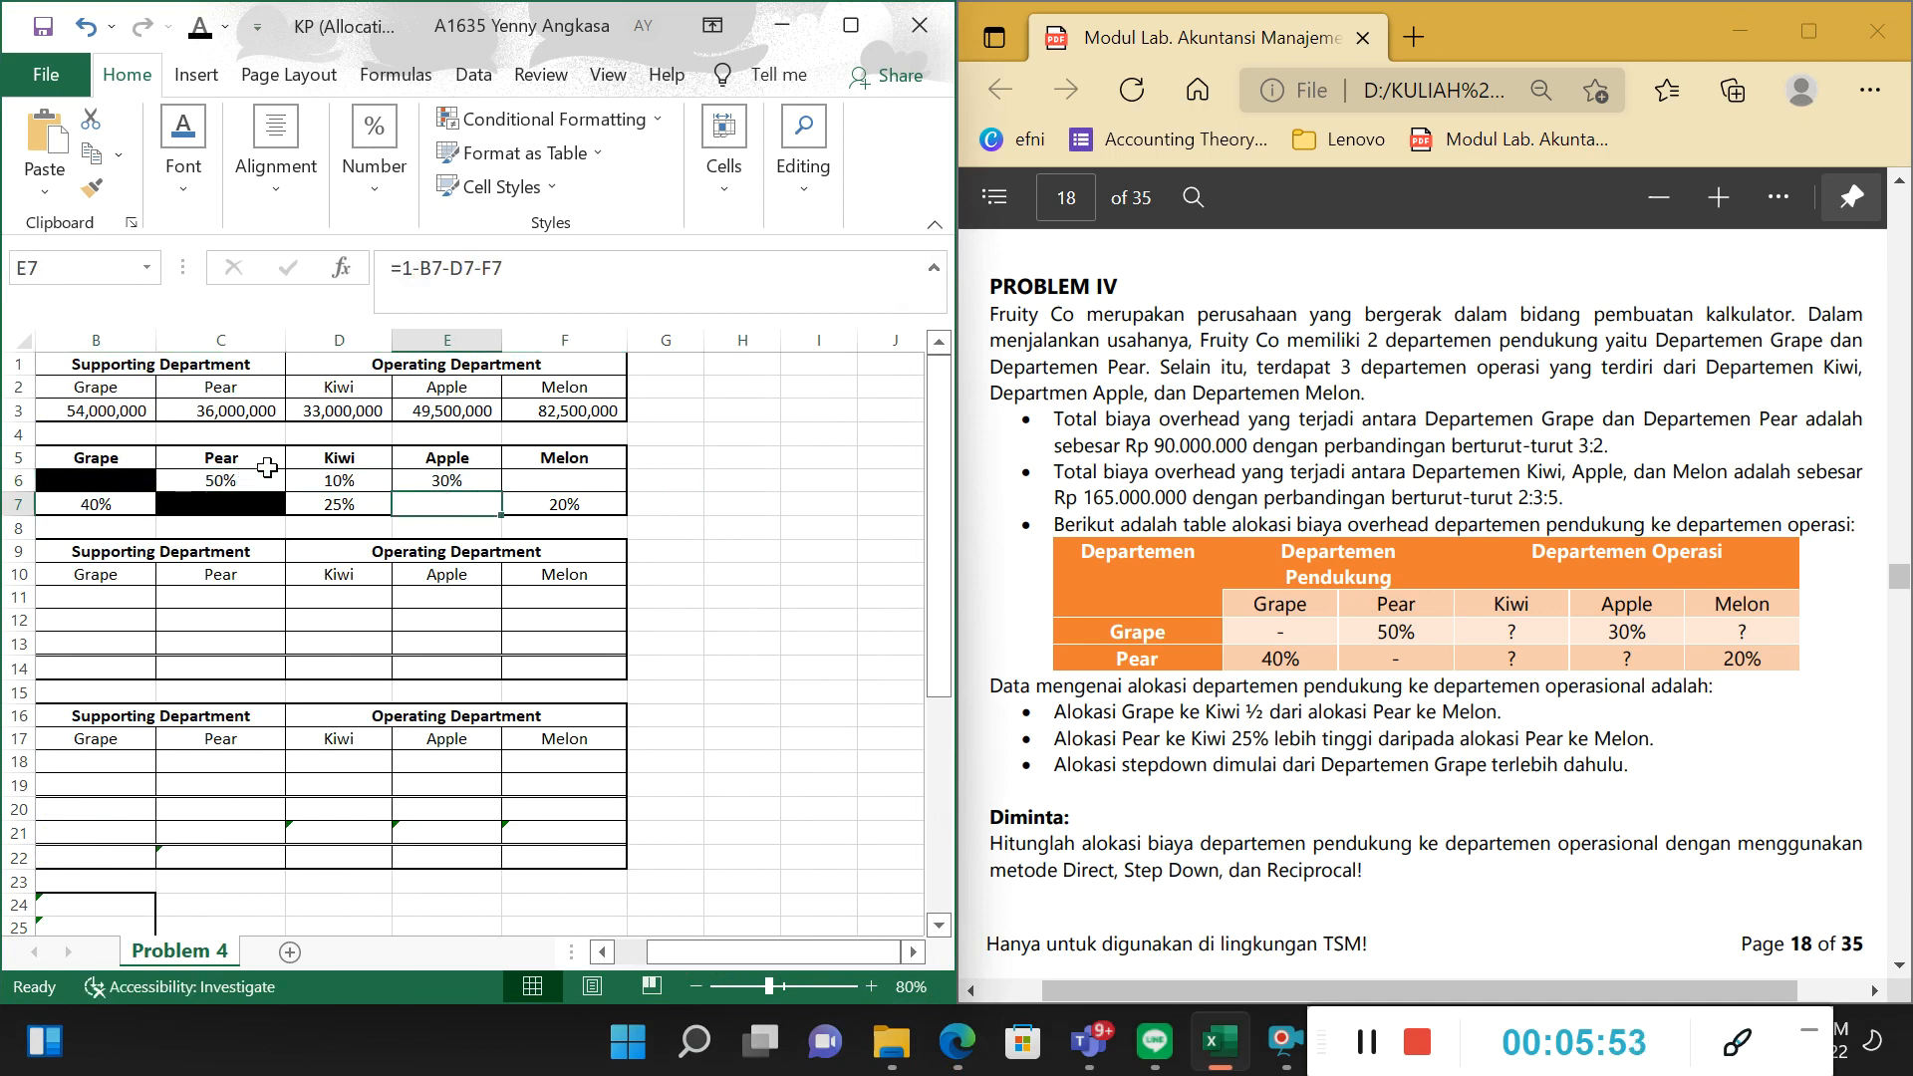
{"action": "left_click", "coordinate": [235, 471]}
{"action": "left_click", "coordinate": [349, 481]}
{"action": "left_click", "coordinate": [447, 482]}
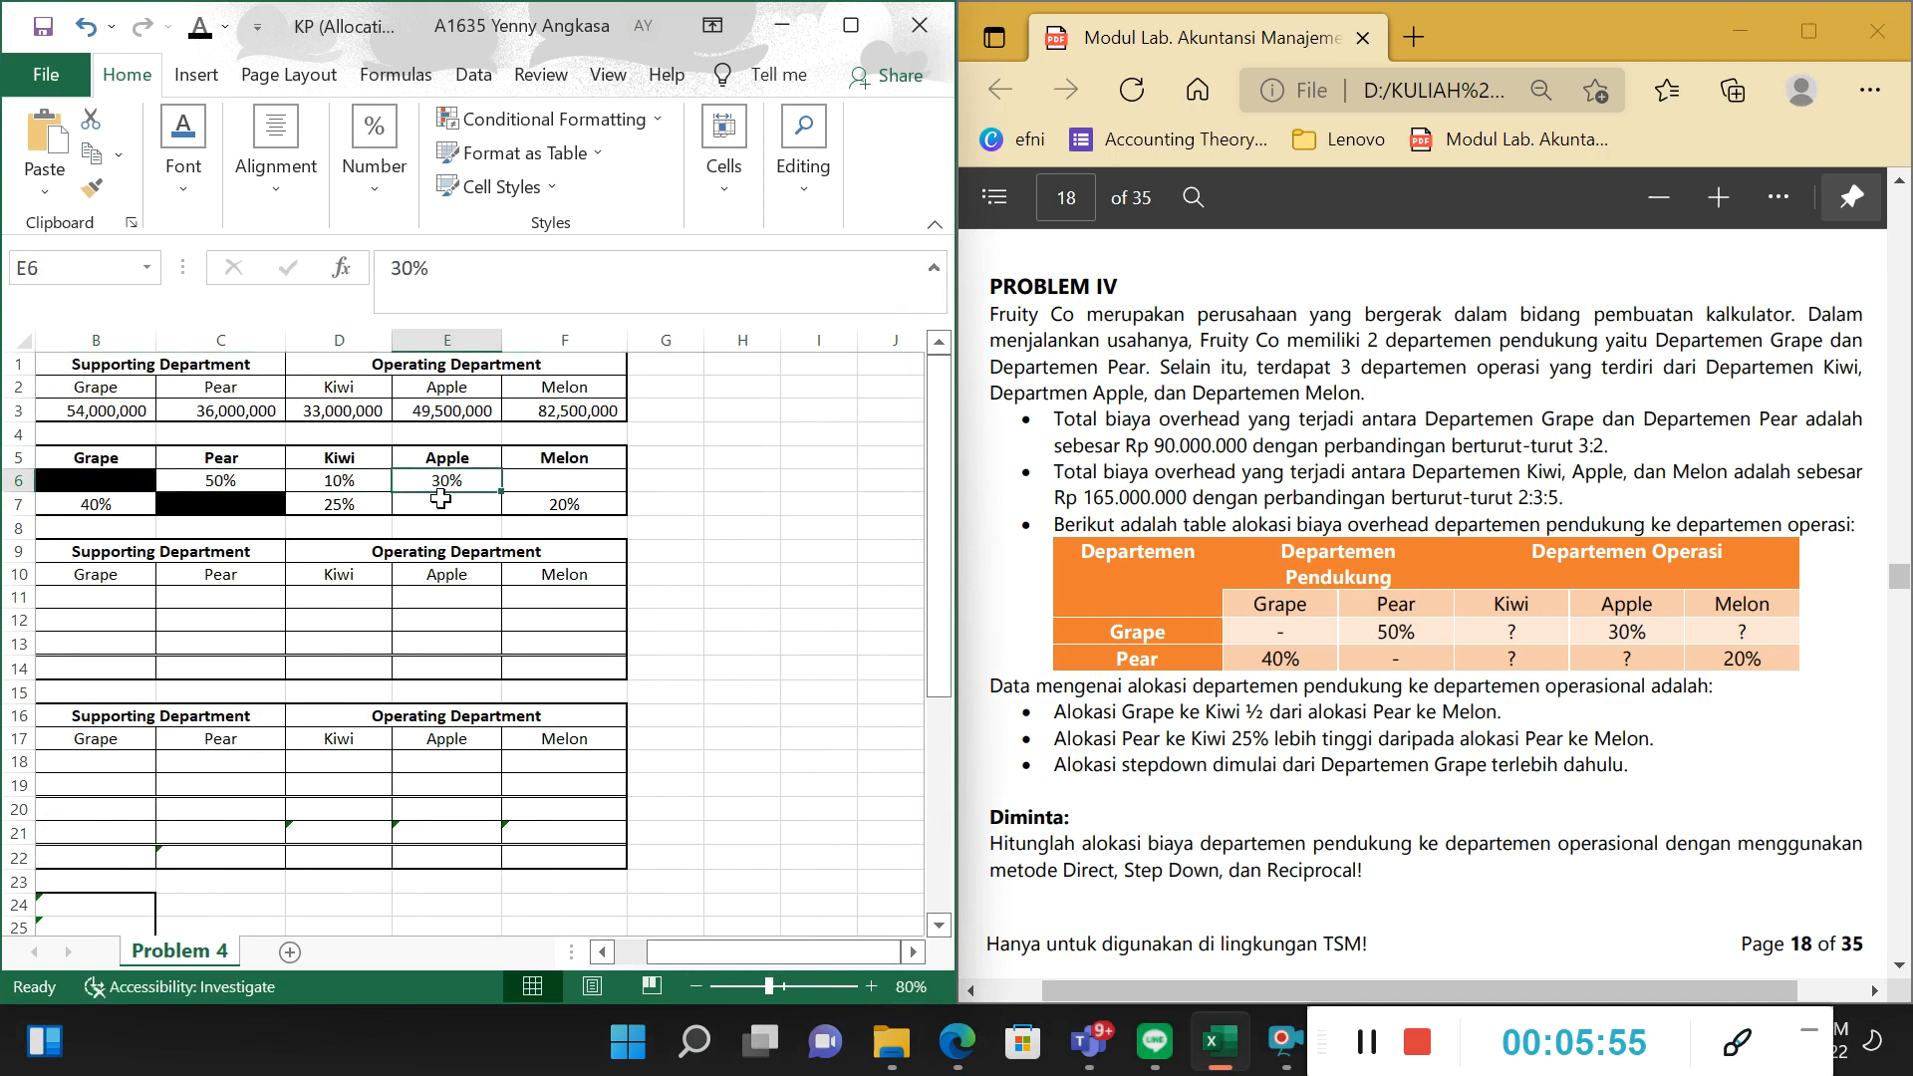
Set the font colour of the Grape-to-Melon percentage in F6 to black and check the sum of C6:F6.
{"action": "left_click", "coordinate": [257, 477]}
{"action": "left_click", "coordinate": [326, 482]}
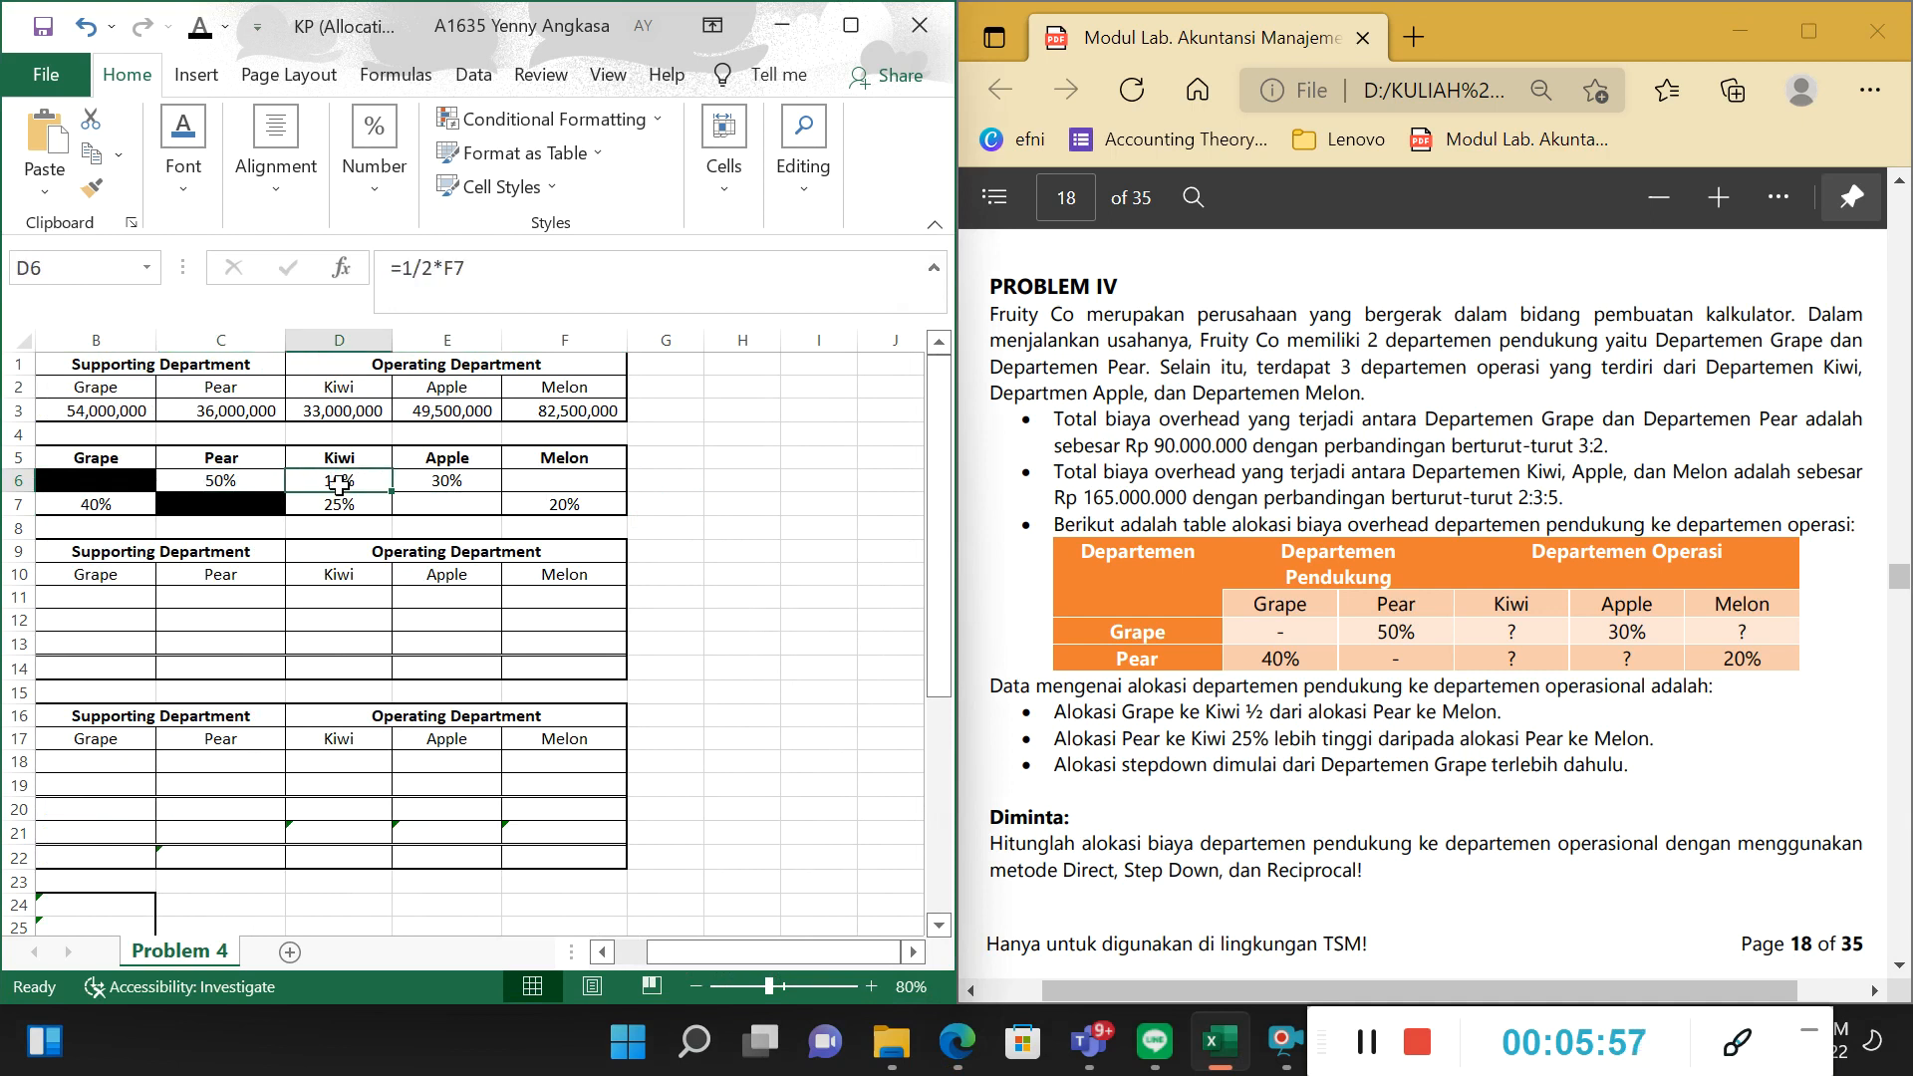
{"action": "left_click", "coordinate": [449, 480]}
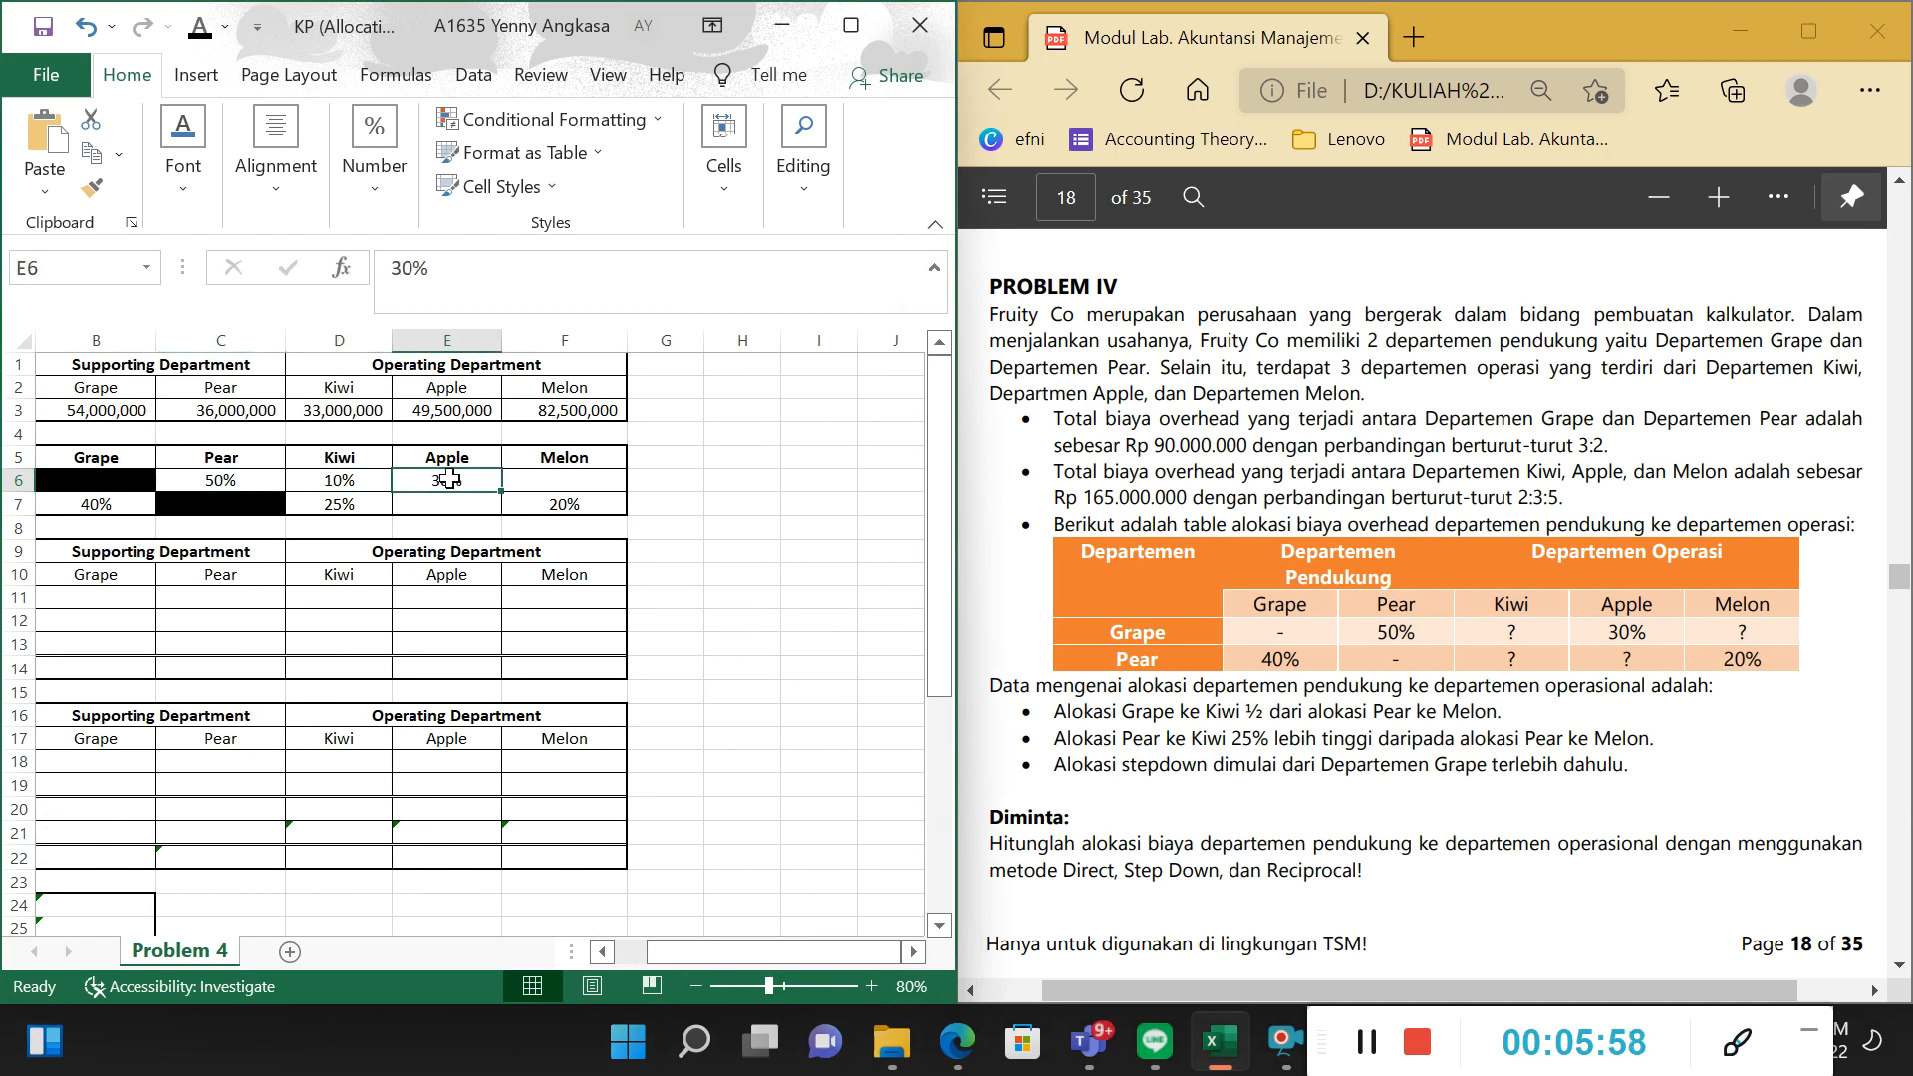
{"action": "left_click", "coordinate": [571, 484]}
{"action": "left_click", "coordinate": [200, 26]}
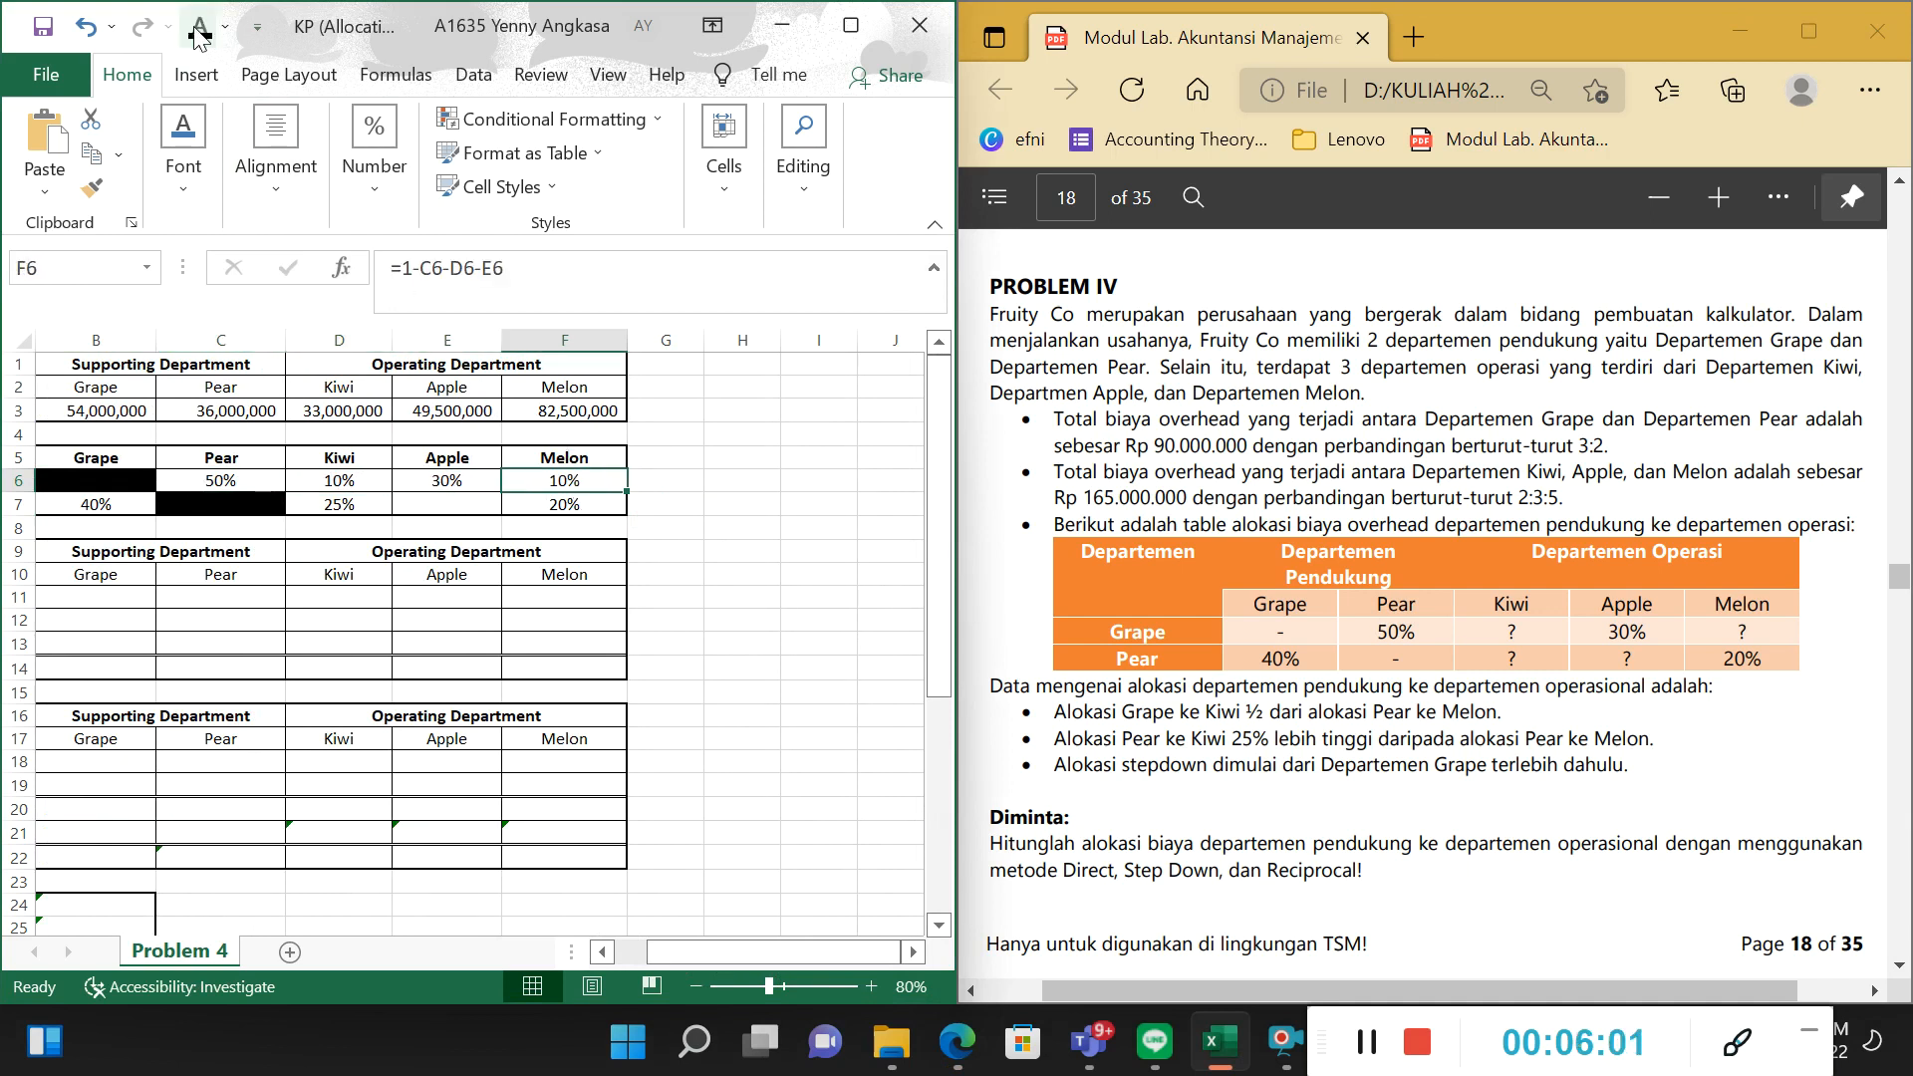
{"action": "left_click", "coordinate": [258, 476]}
{"action": "left_click_drag", "start_coordinate": [258, 476], "coordinate": [558, 482]}
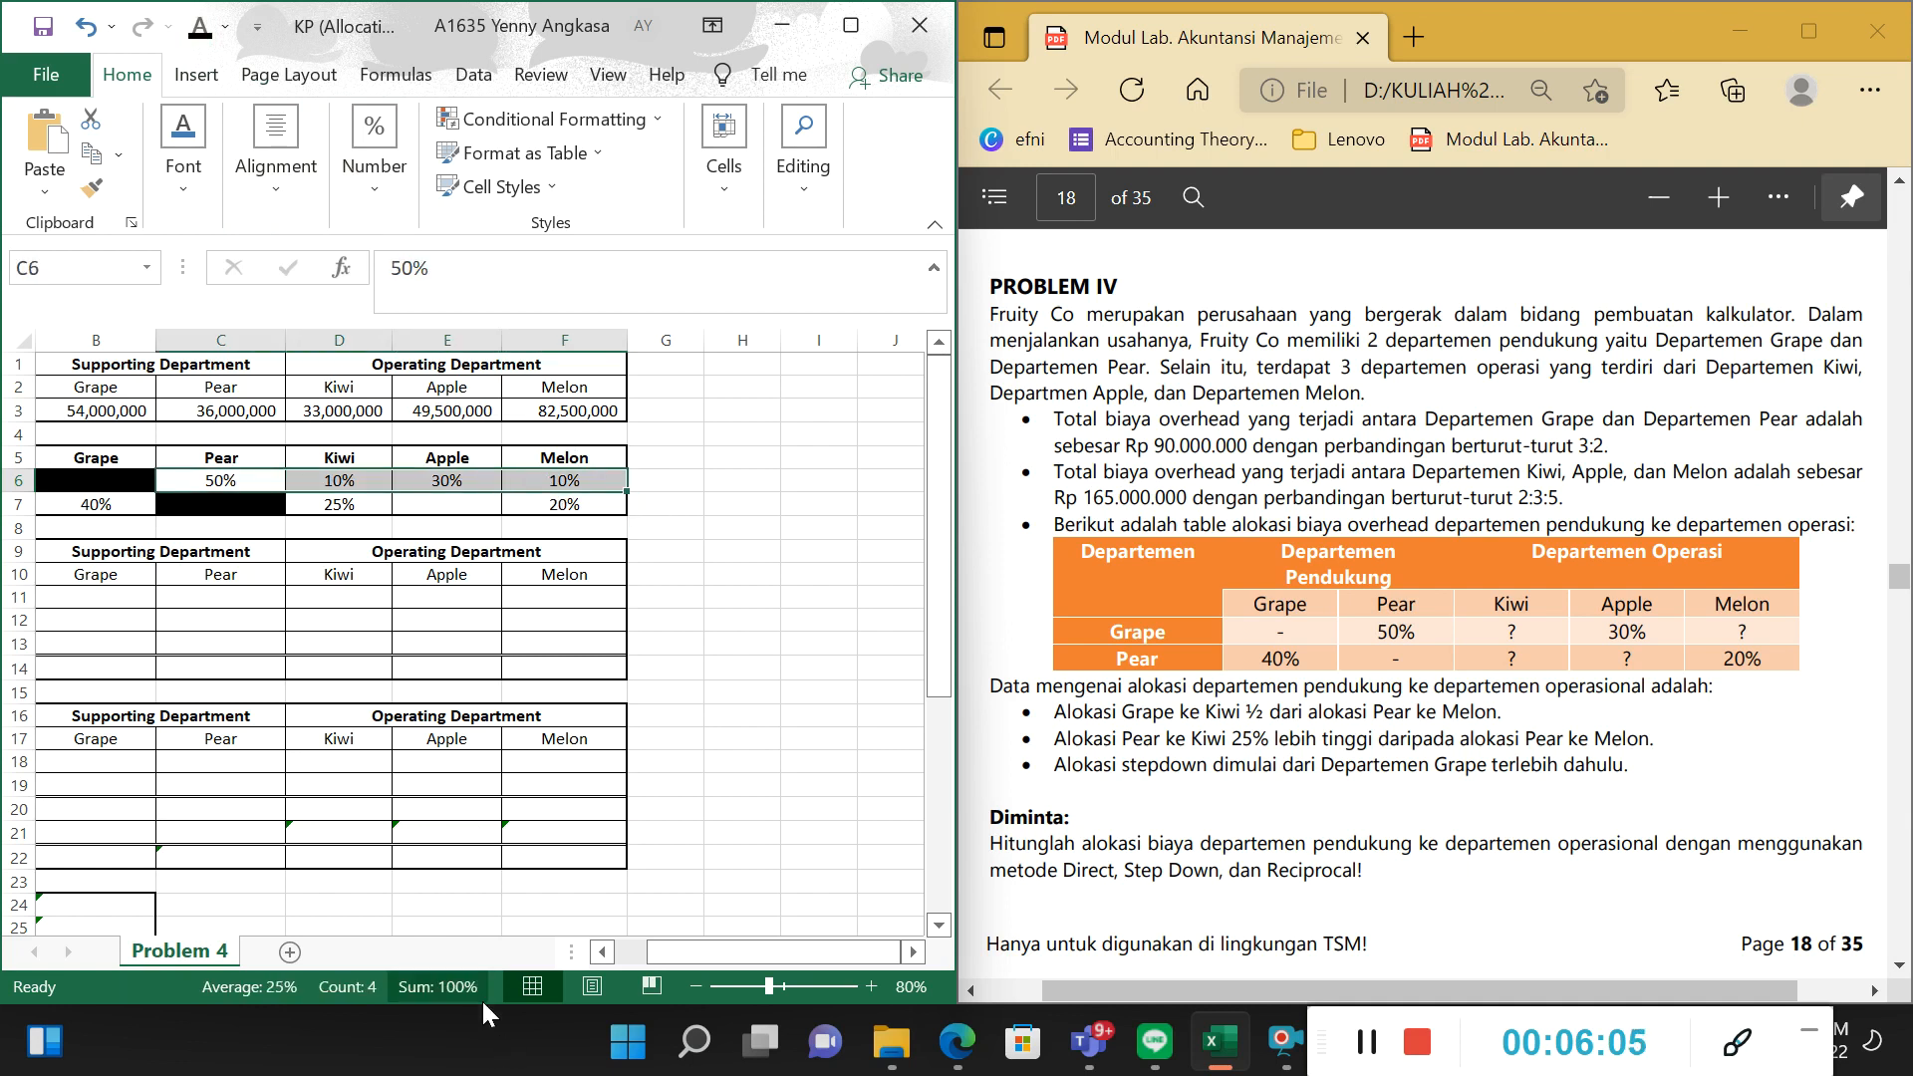
Set the font colour of the Pear-to-Apple percentage in E7 to black and check the sum of B7:F7.
{"action": "left_click_drag", "start_coordinate": [743, 955], "coordinate": [719, 948]}
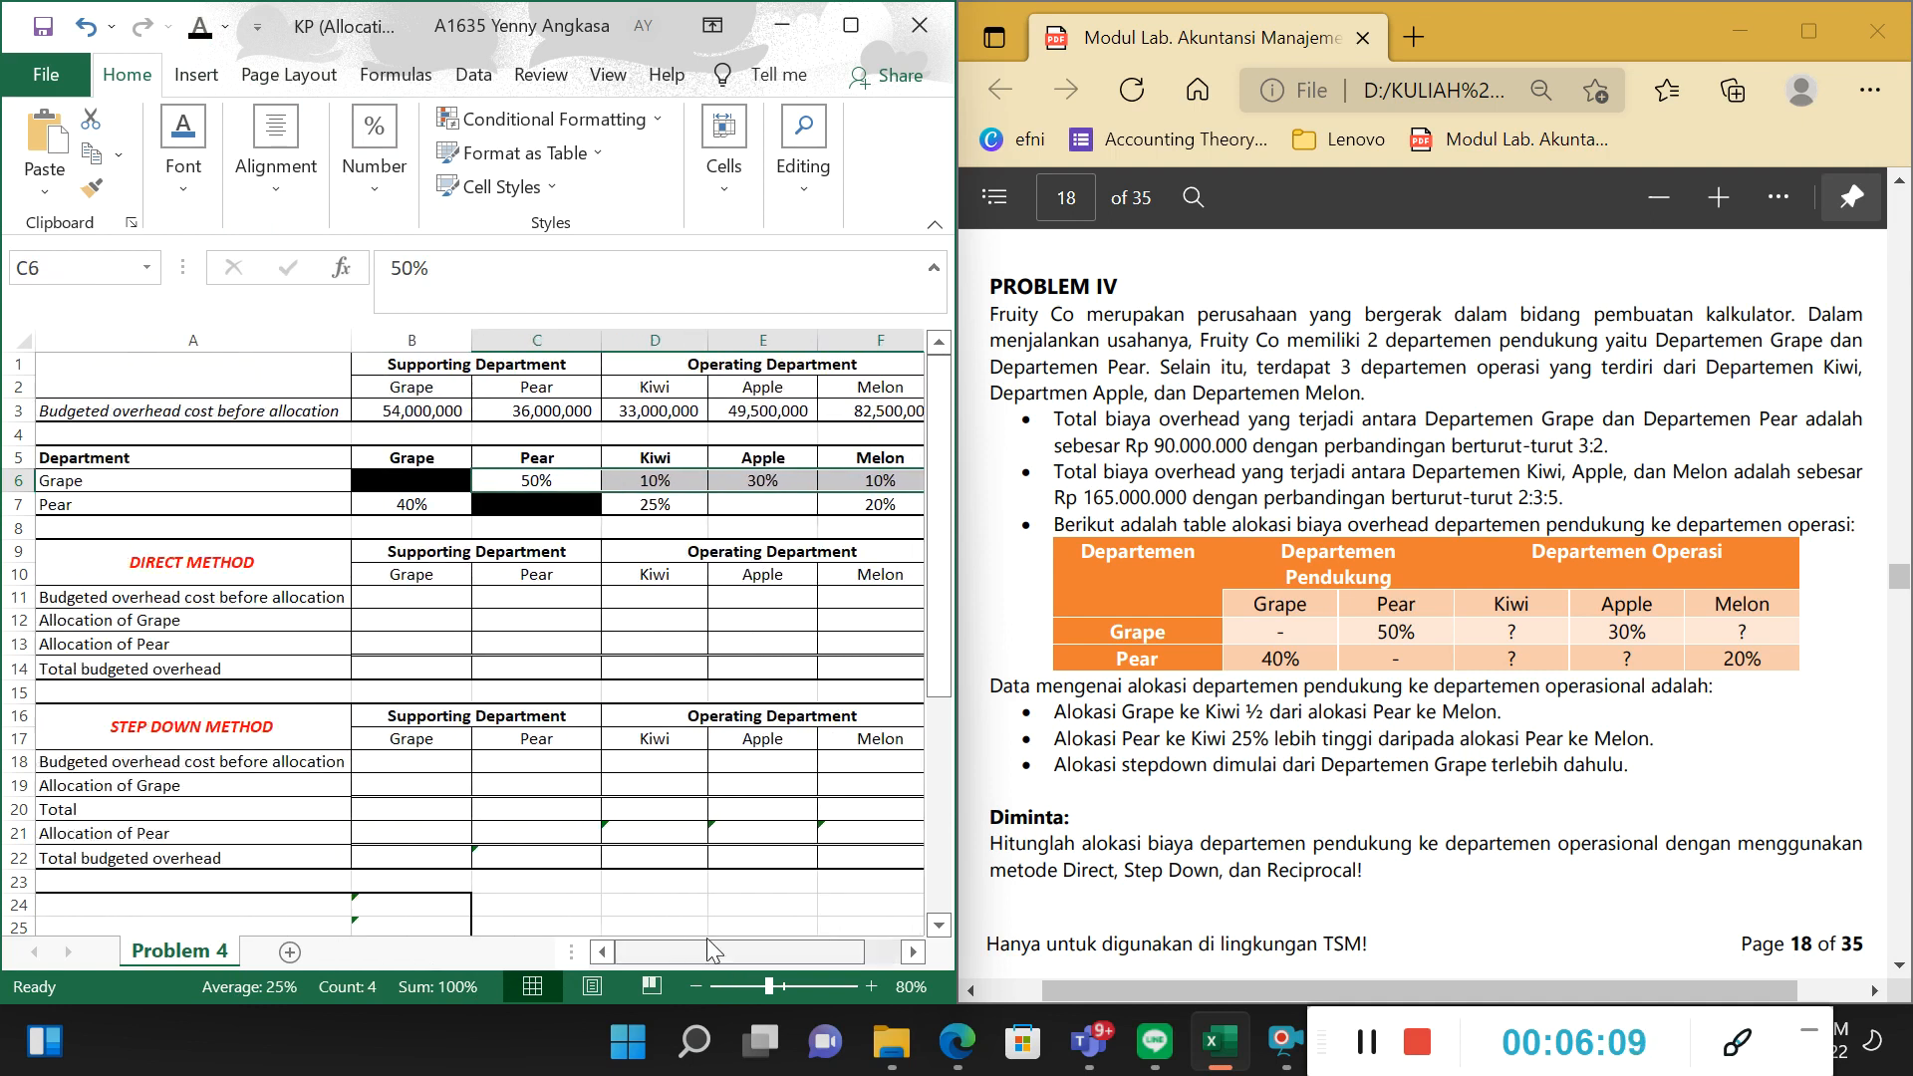
{"action": "left_click", "coordinate": [216, 503]}
{"action": "left_click", "coordinate": [428, 527]}
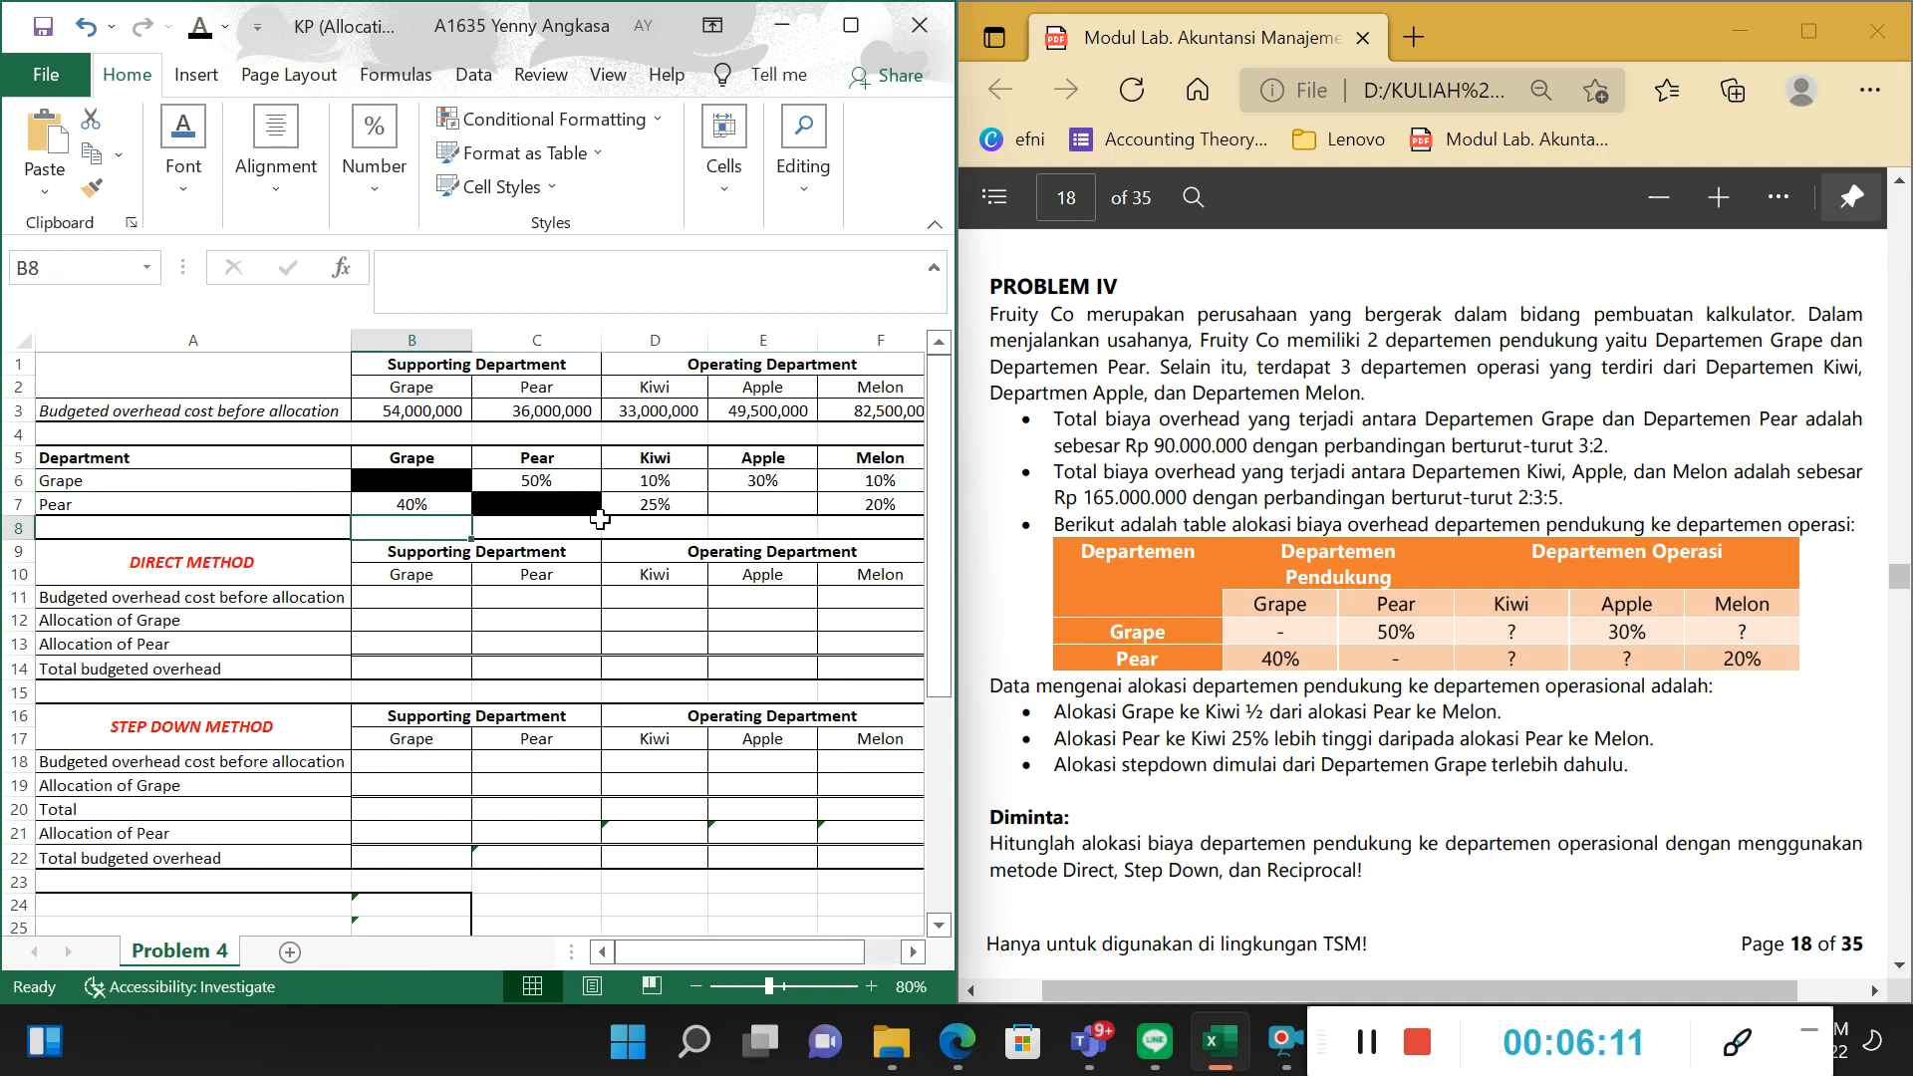
{"action": "left_click", "coordinate": [631, 510]}
{"action": "left_click", "coordinate": [890, 504]}
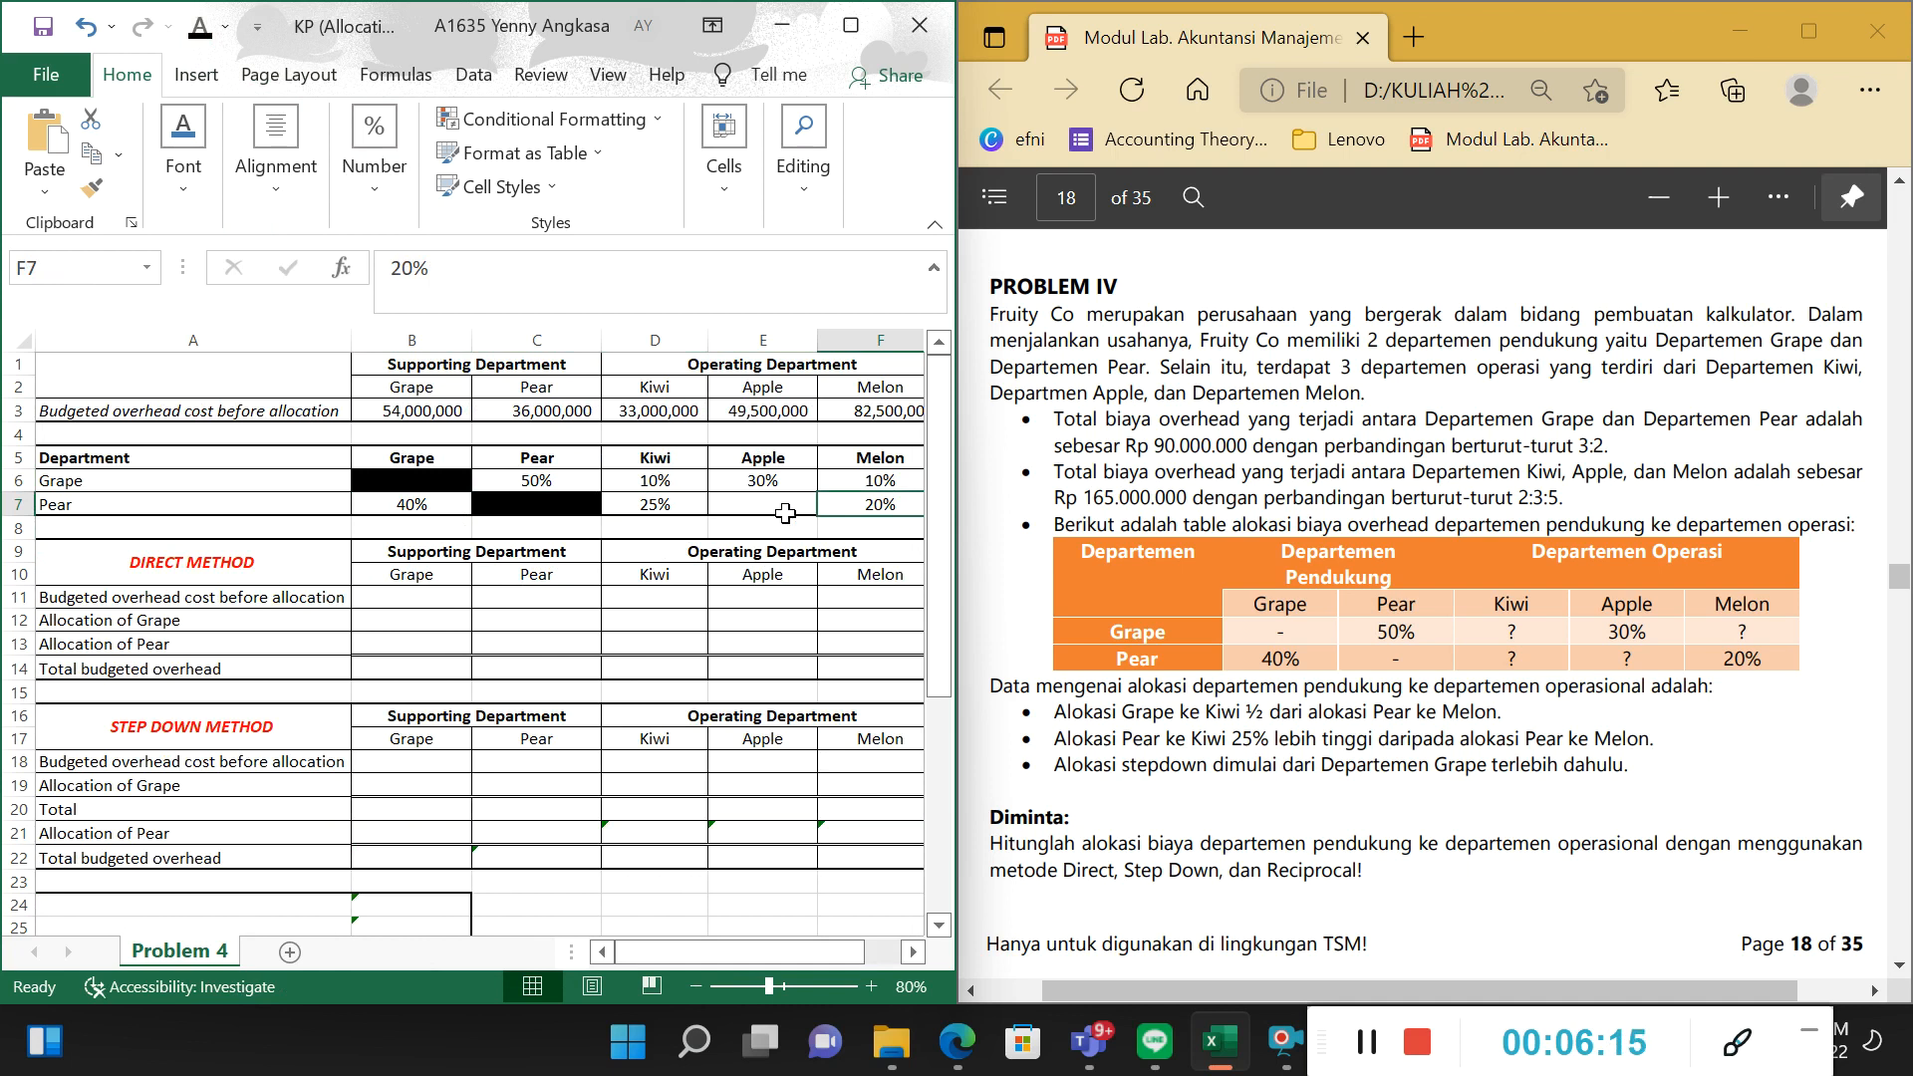
{"action": "left_click", "coordinate": [740, 503]}
{"action": "left_click", "coordinate": [199, 33]}
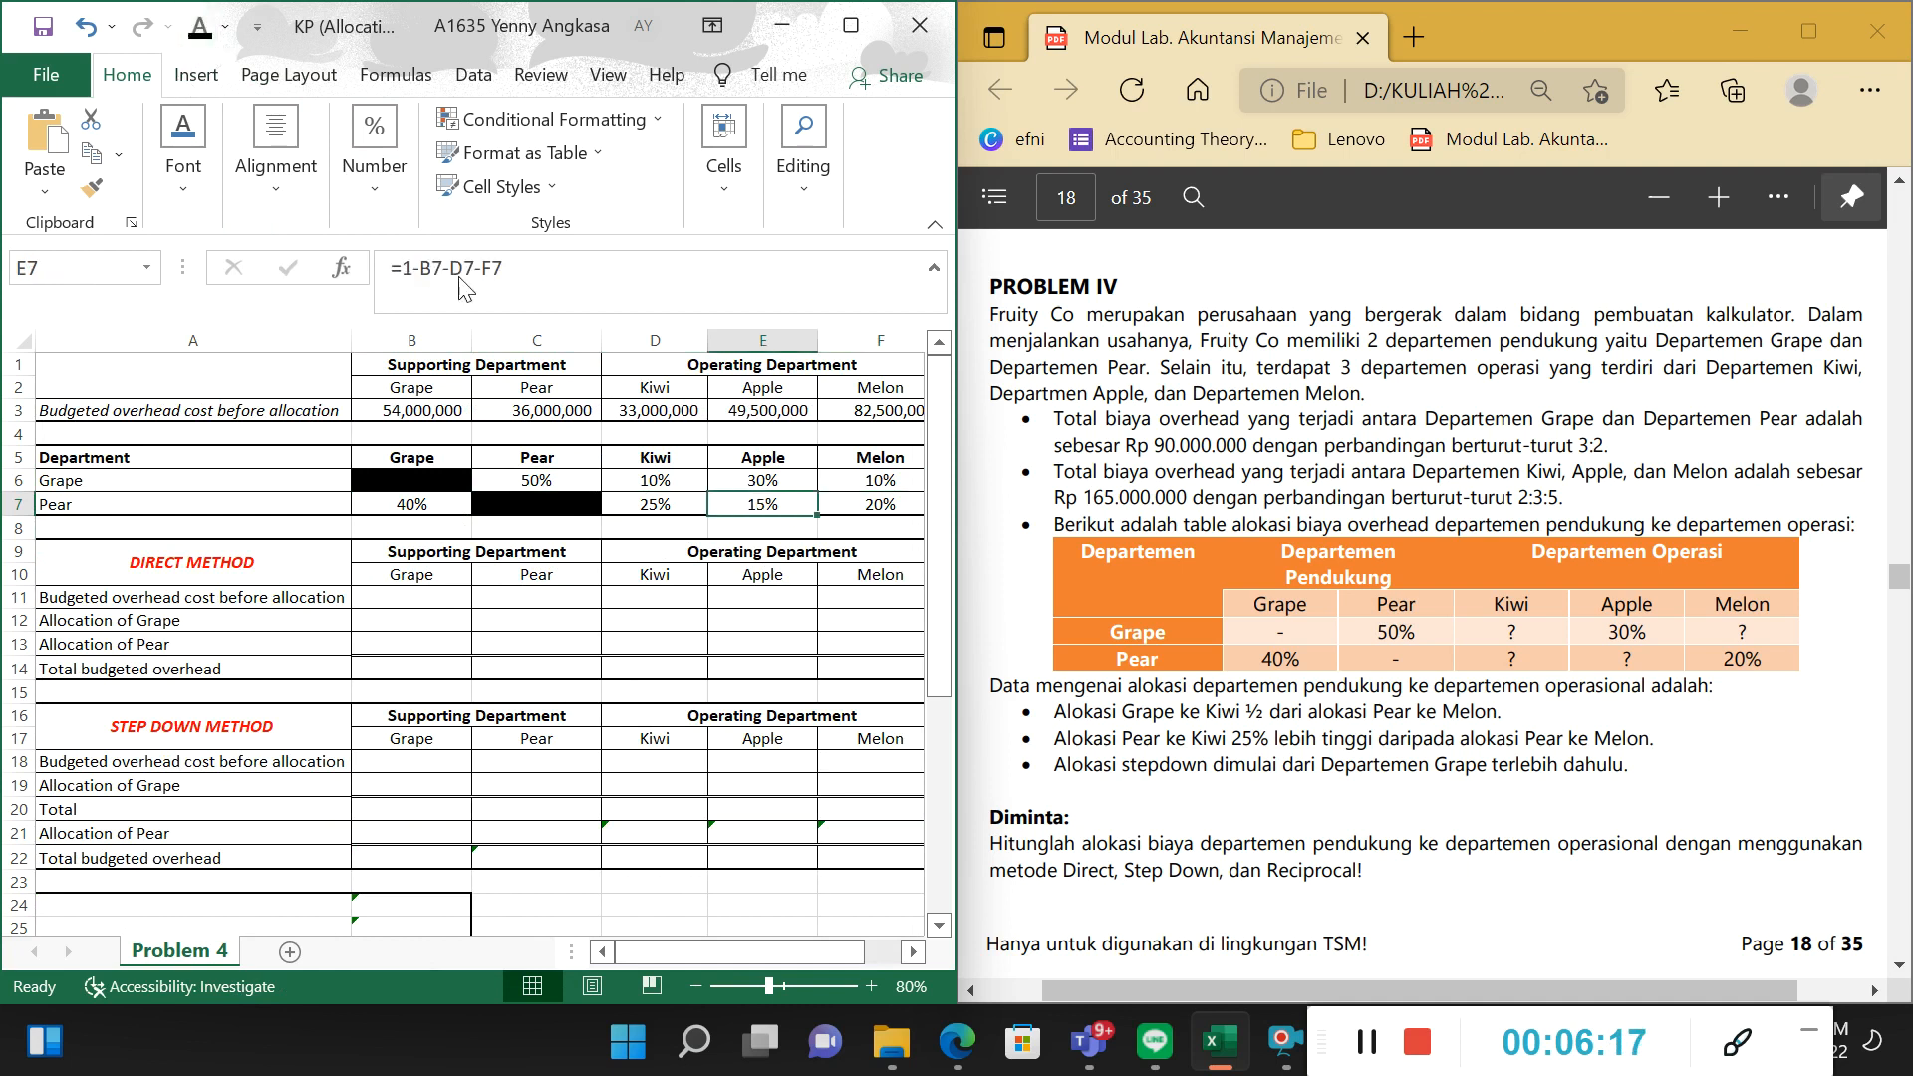
{"action": "left_click_drag", "start_coordinate": [412, 504], "coordinate": [884, 504]}
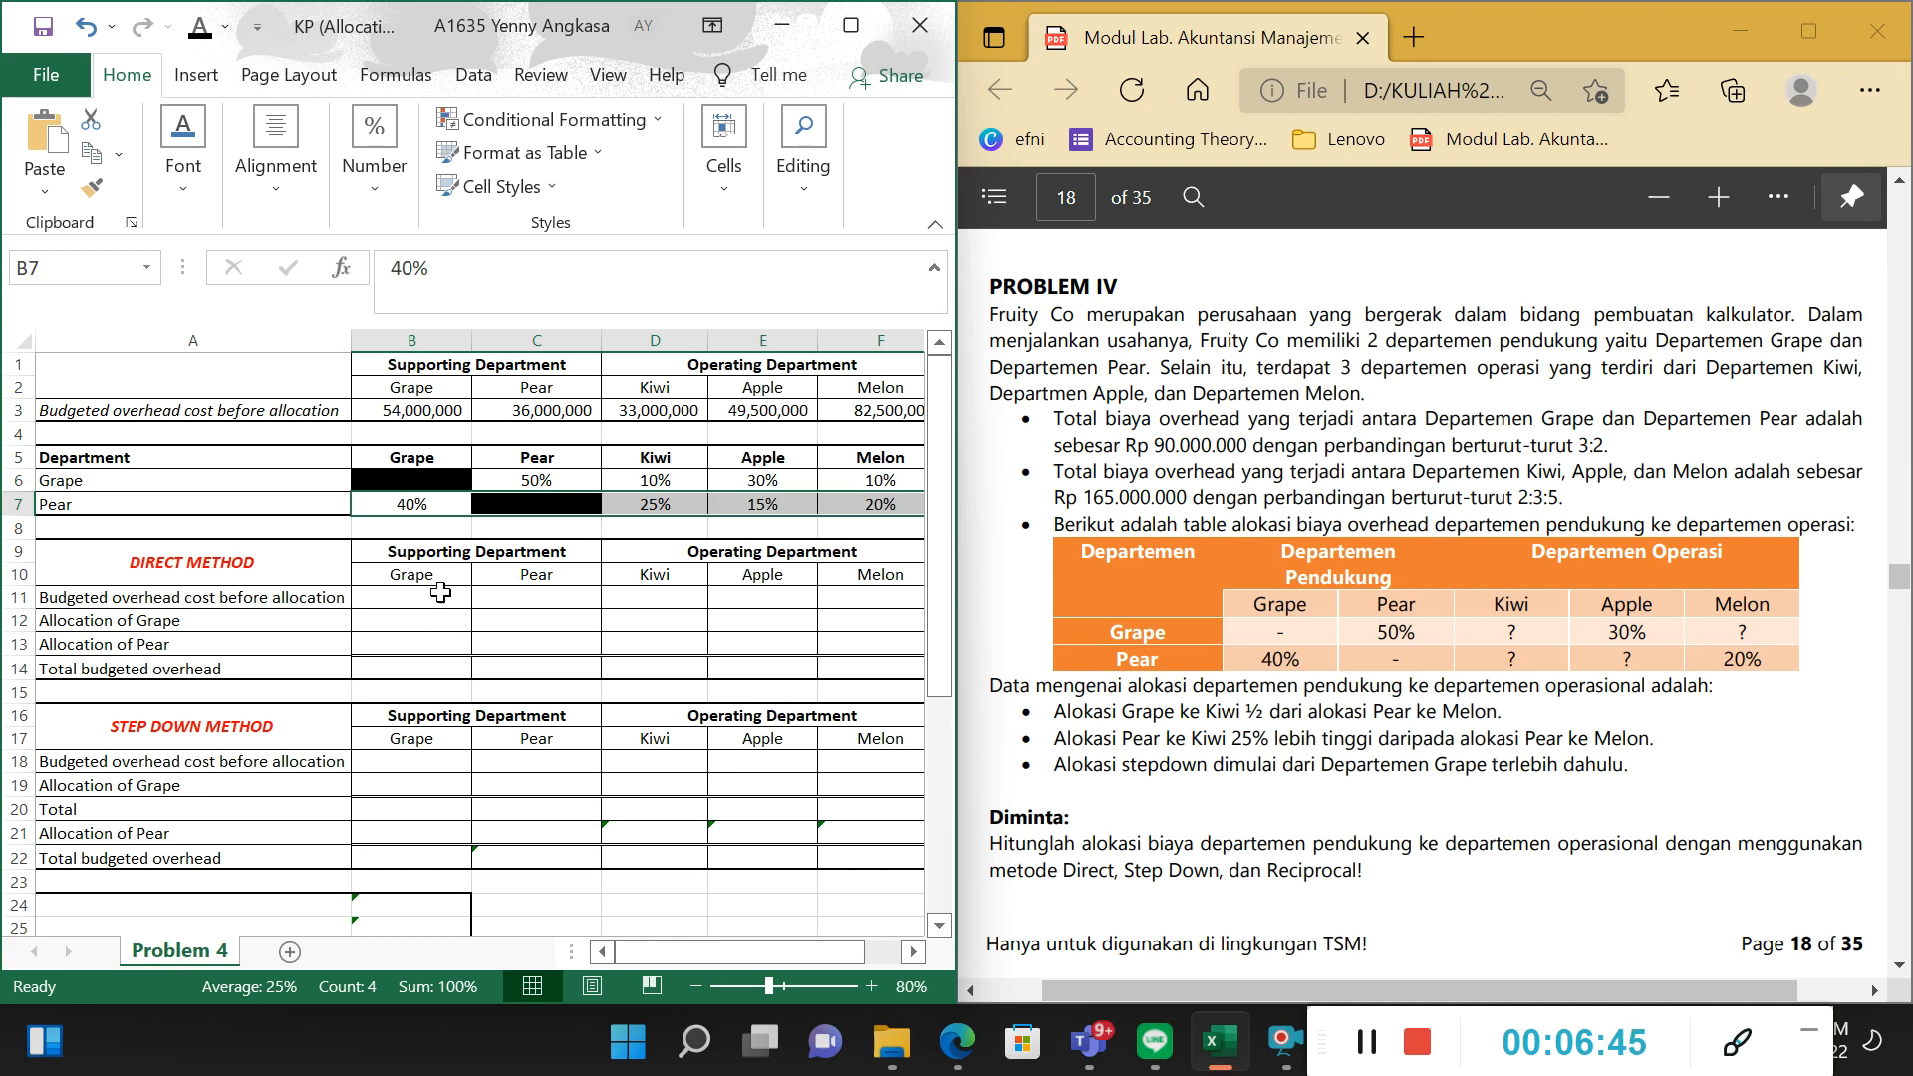
Set the font colour of the Direct Method's budgeted overhead cost cells B11:F11 to black.
{"action": "left_click", "coordinate": [175, 594]}
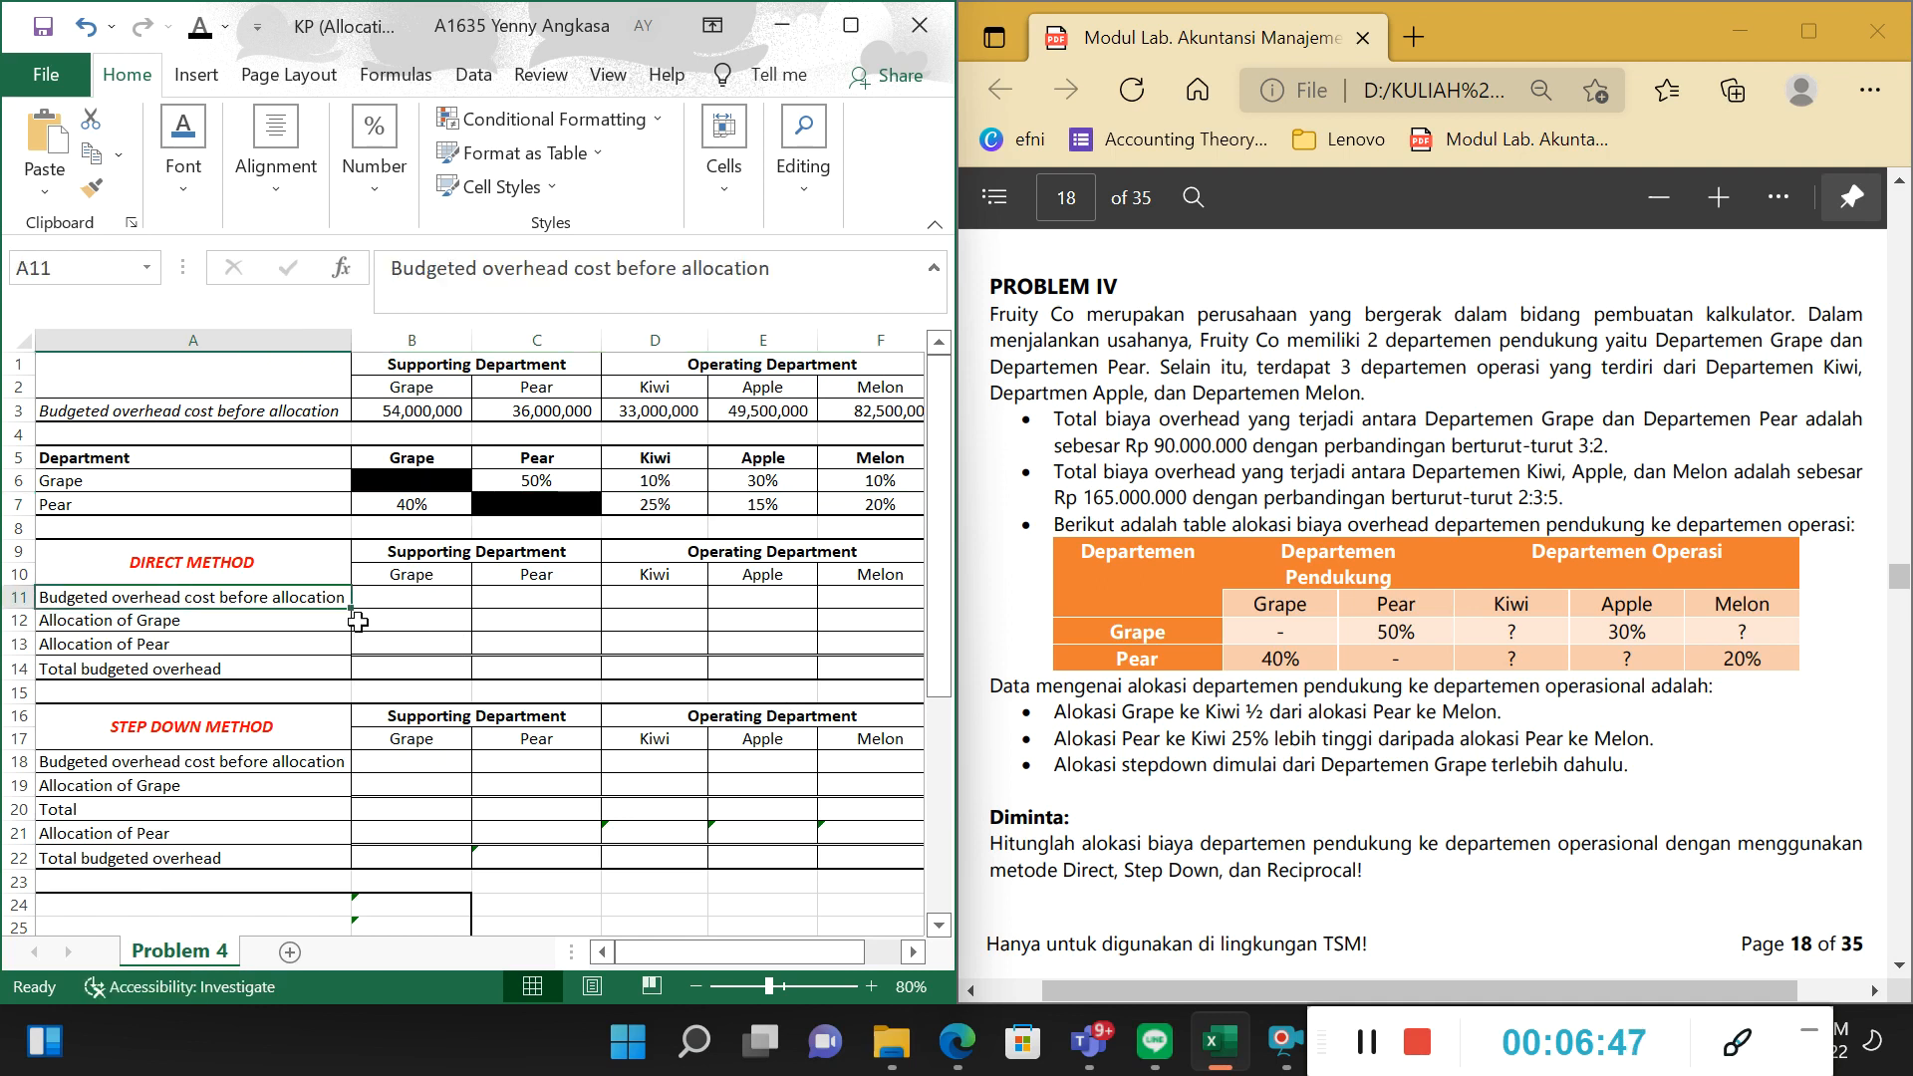
{"action": "left_click_drag", "start_coordinate": [403, 598], "coordinate": [852, 596]}
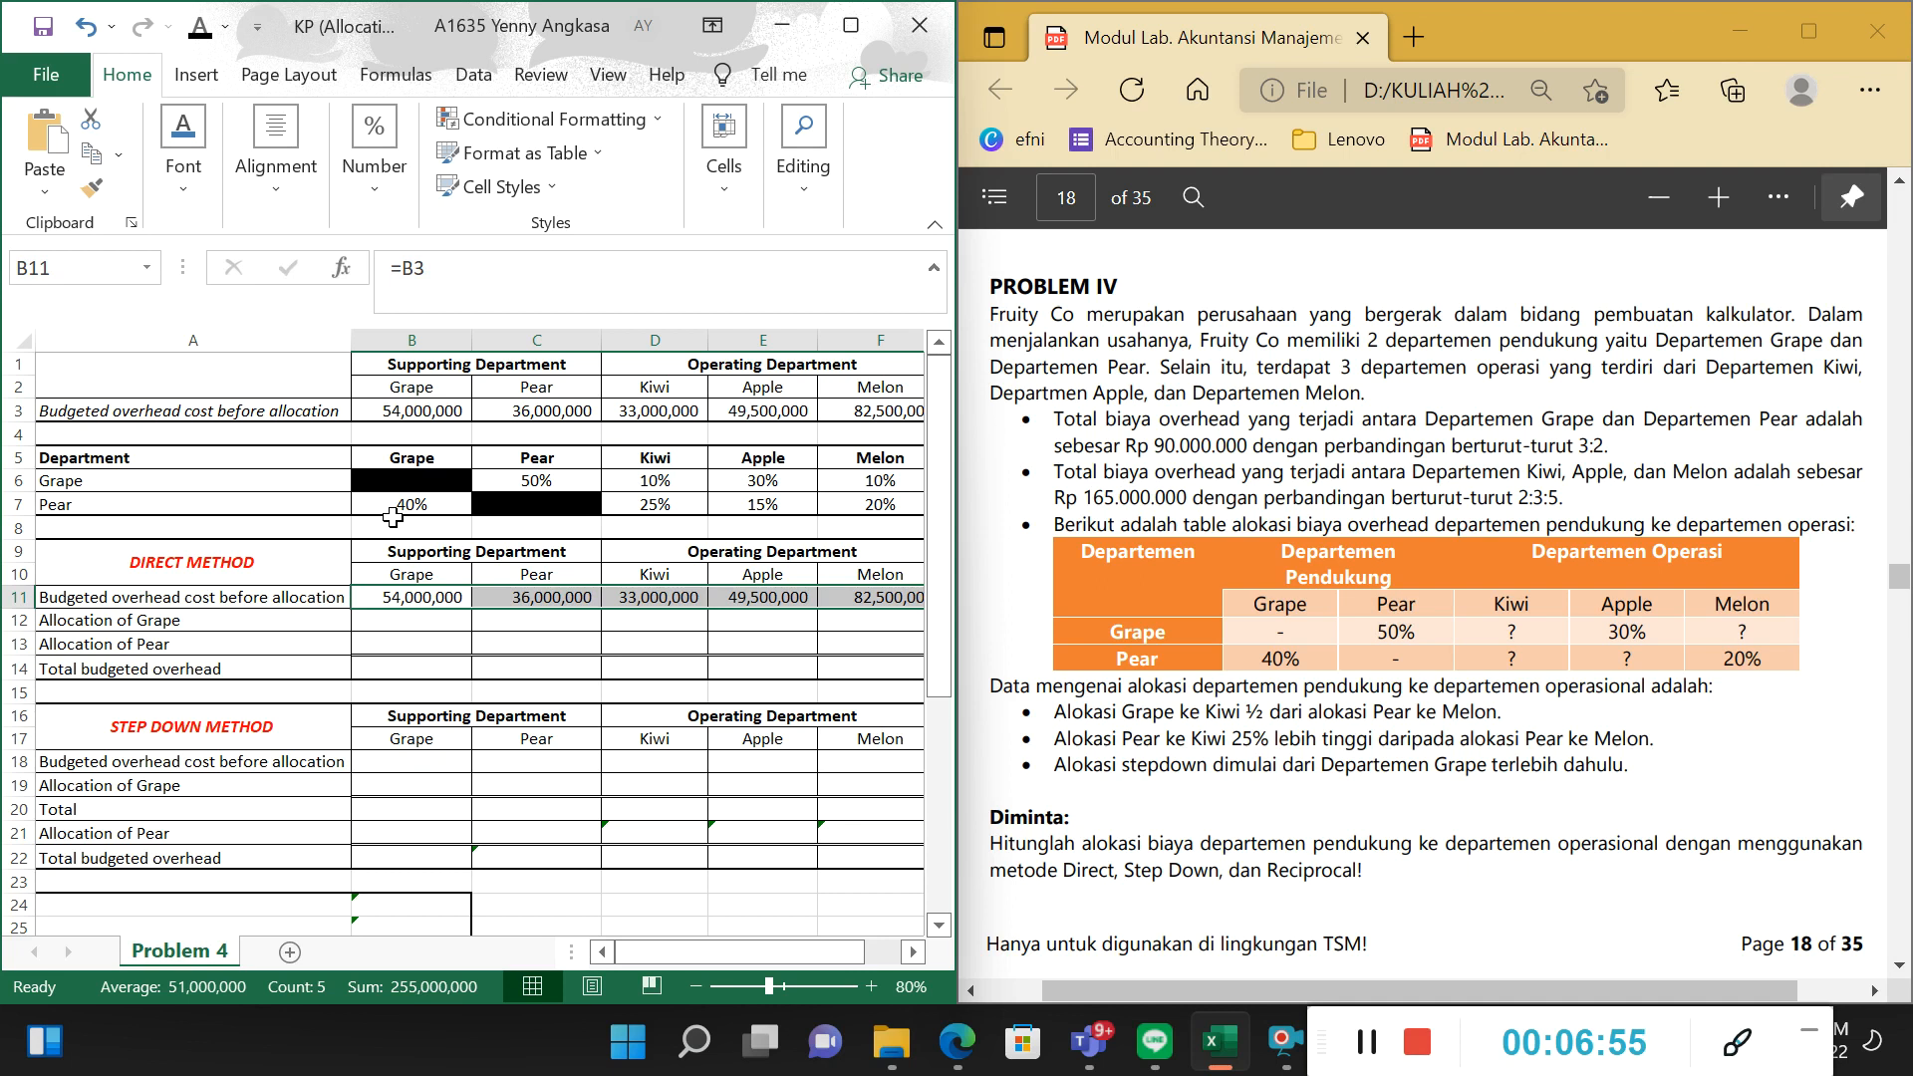
Set the font colour of Grape's cost cell B12 in the Direct Method's Allocation of Grape row to red.
{"action": "left_click", "coordinate": [780, 555]}
{"action": "left_click", "coordinate": [657, 581]}
{"action": "left_click", "coordinate": [777, 572]}
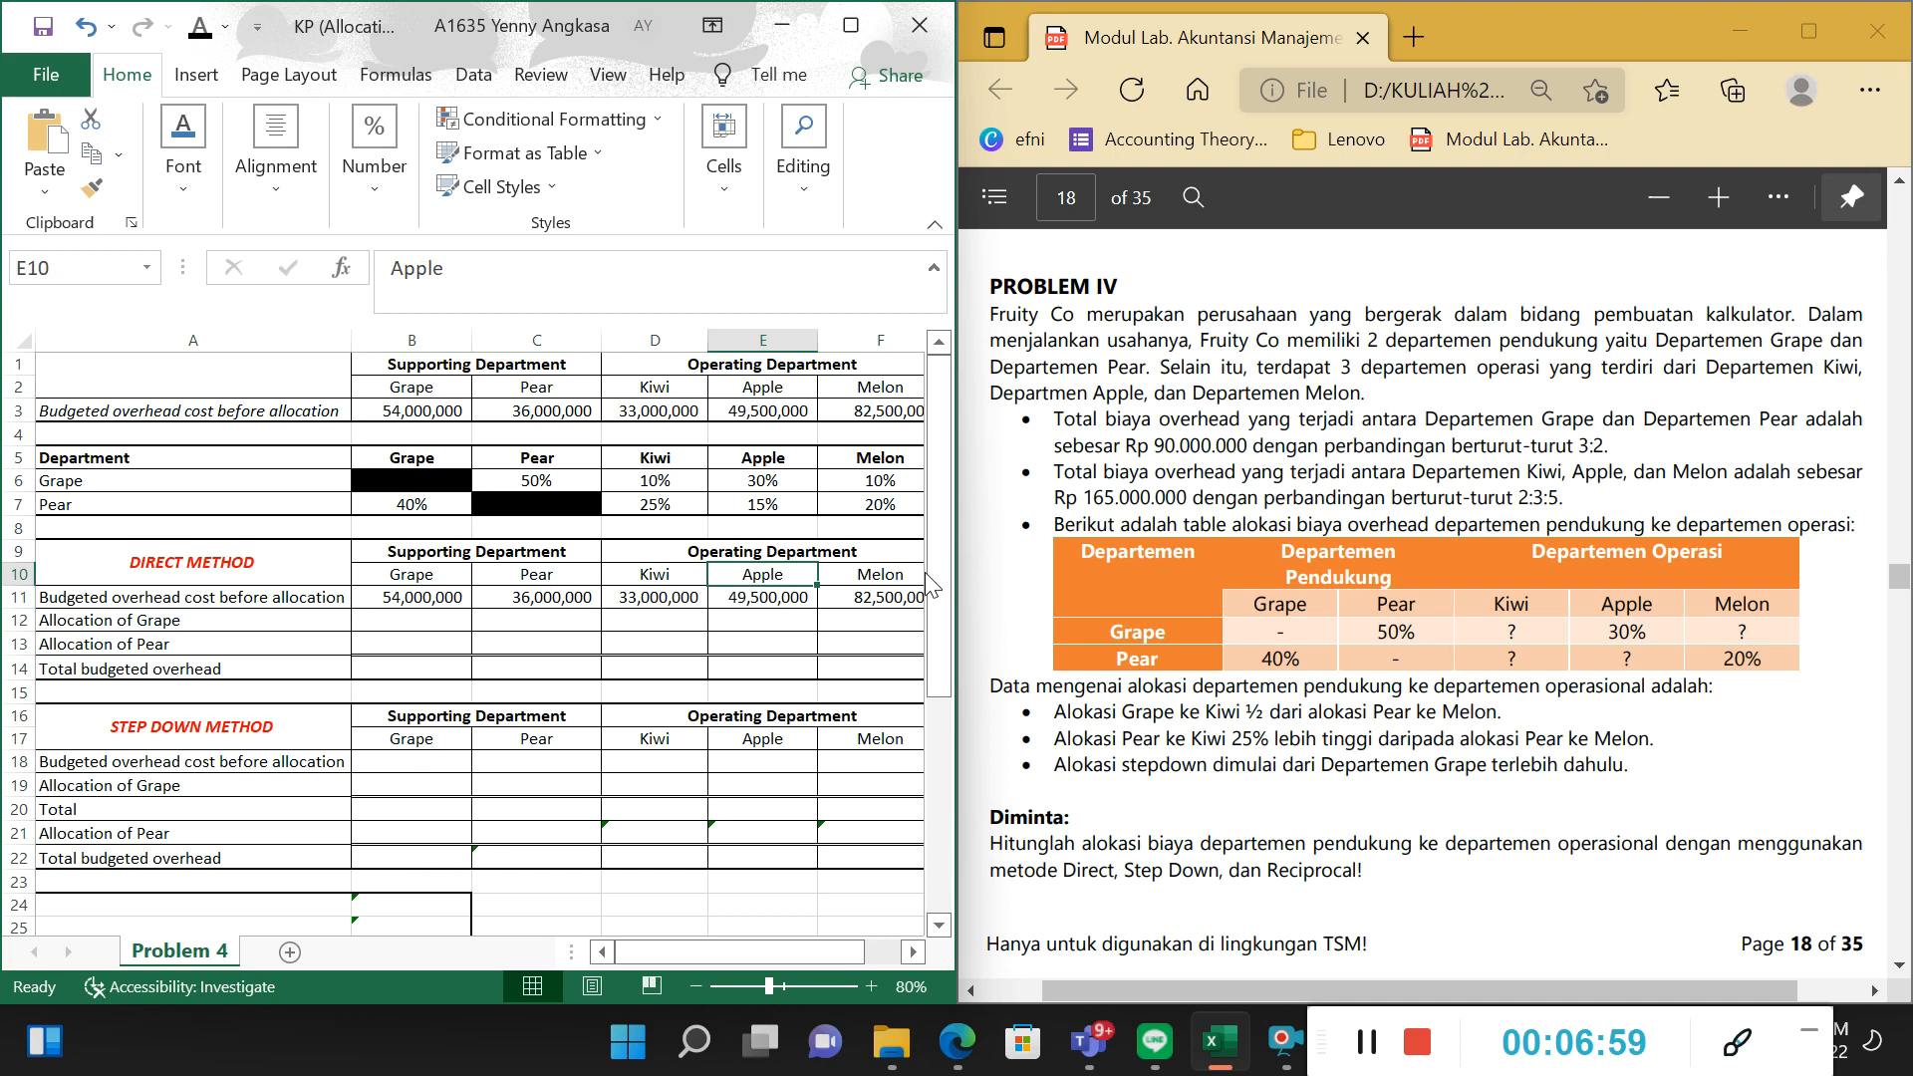
{"action": "left_click", "coordinate": [460, 576]}
{"action": "left_click", "coordinate": [688, 578]}
{"action": "left_click", "coordinate": [767, 575]}
{"action": "left_click", "coordinate": [432, 620]}
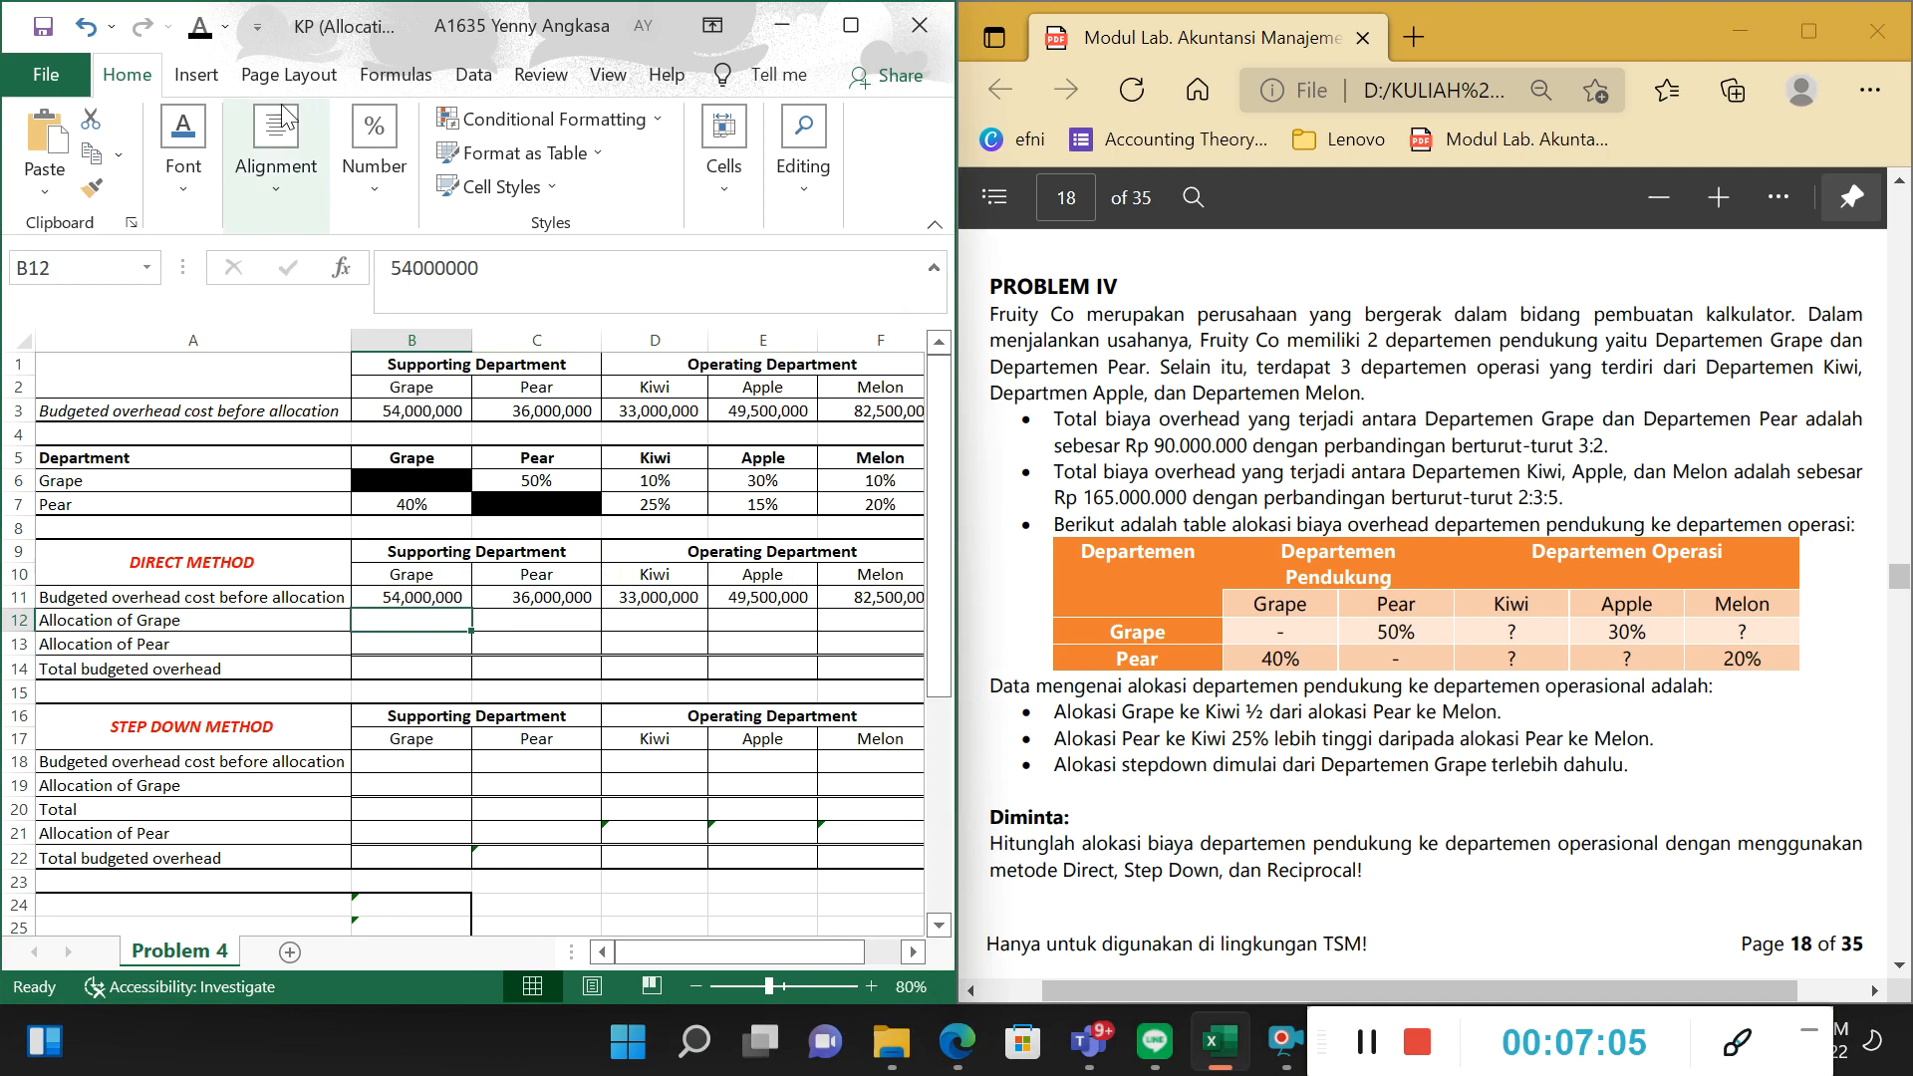
{"action": "left_click", "coordinate": [230, 28]}
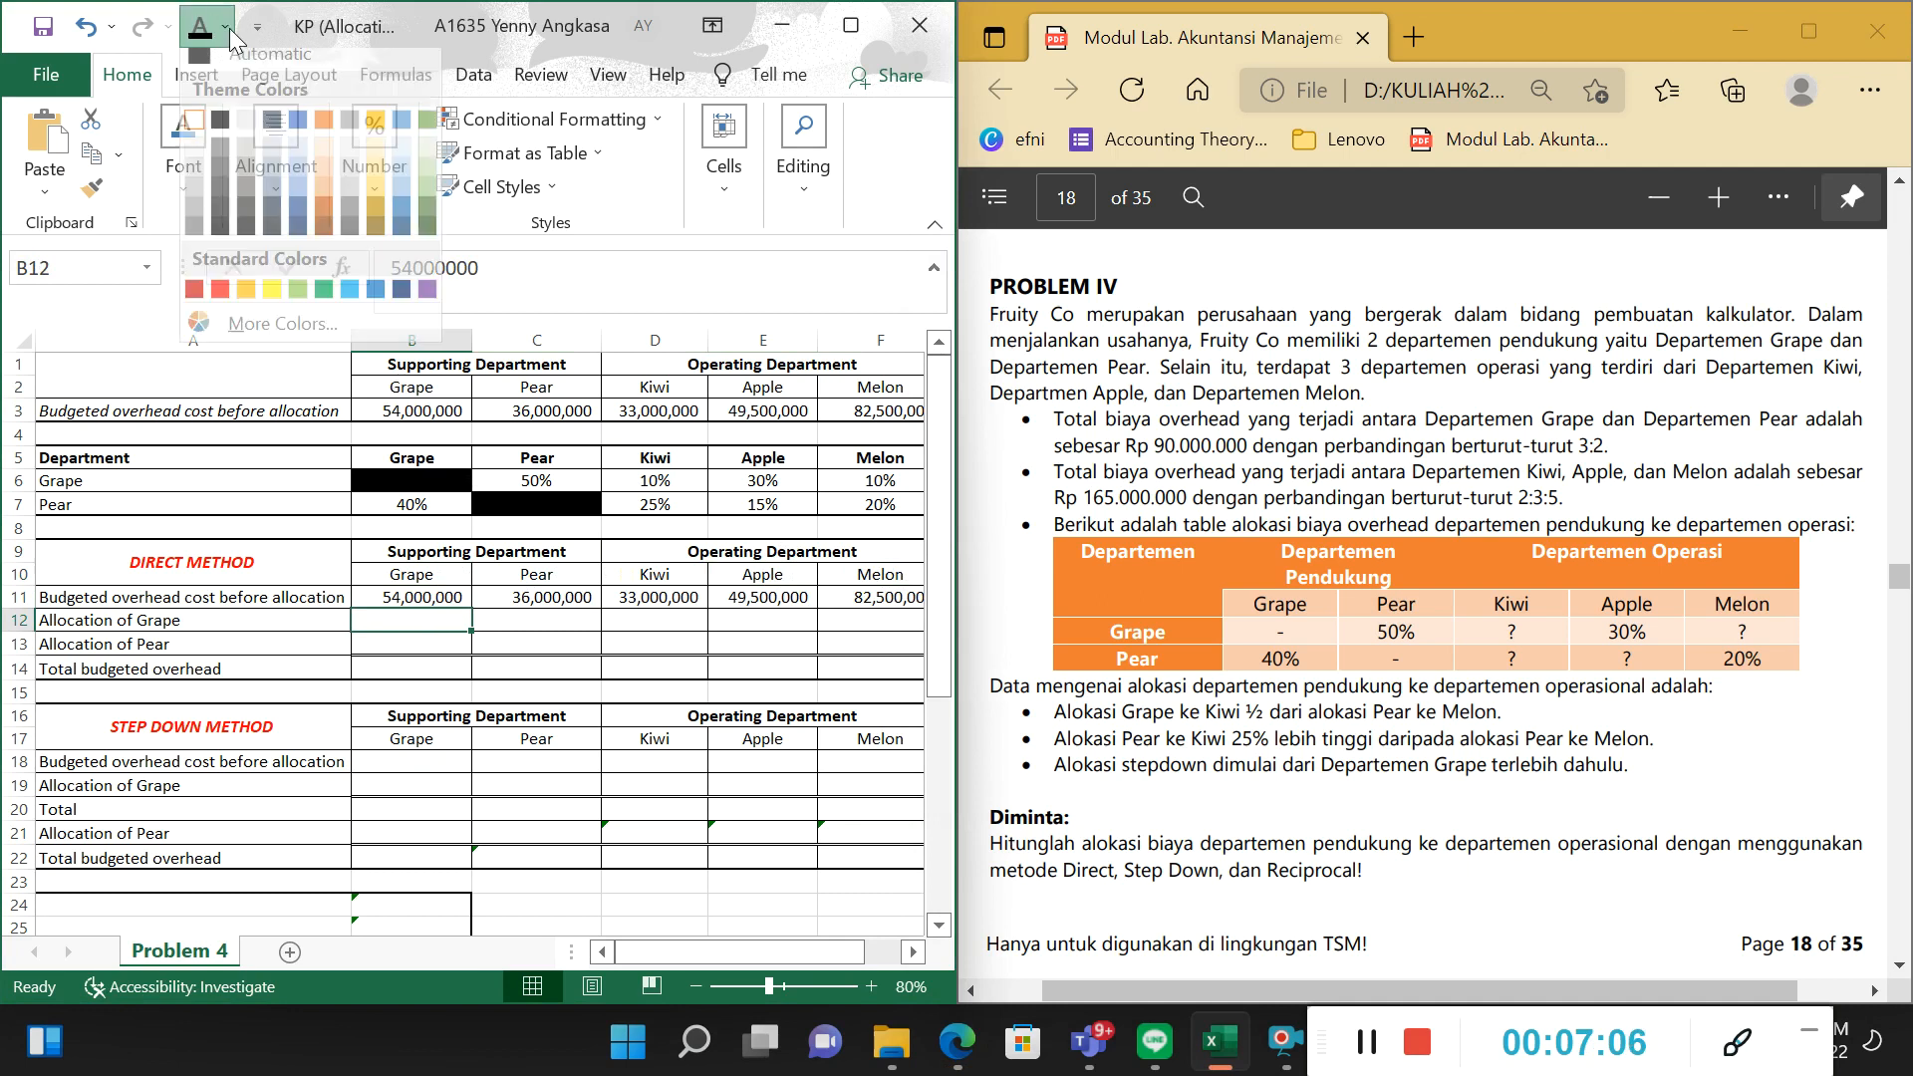
{"action": "left_click", "coordinate": [220, 289]}
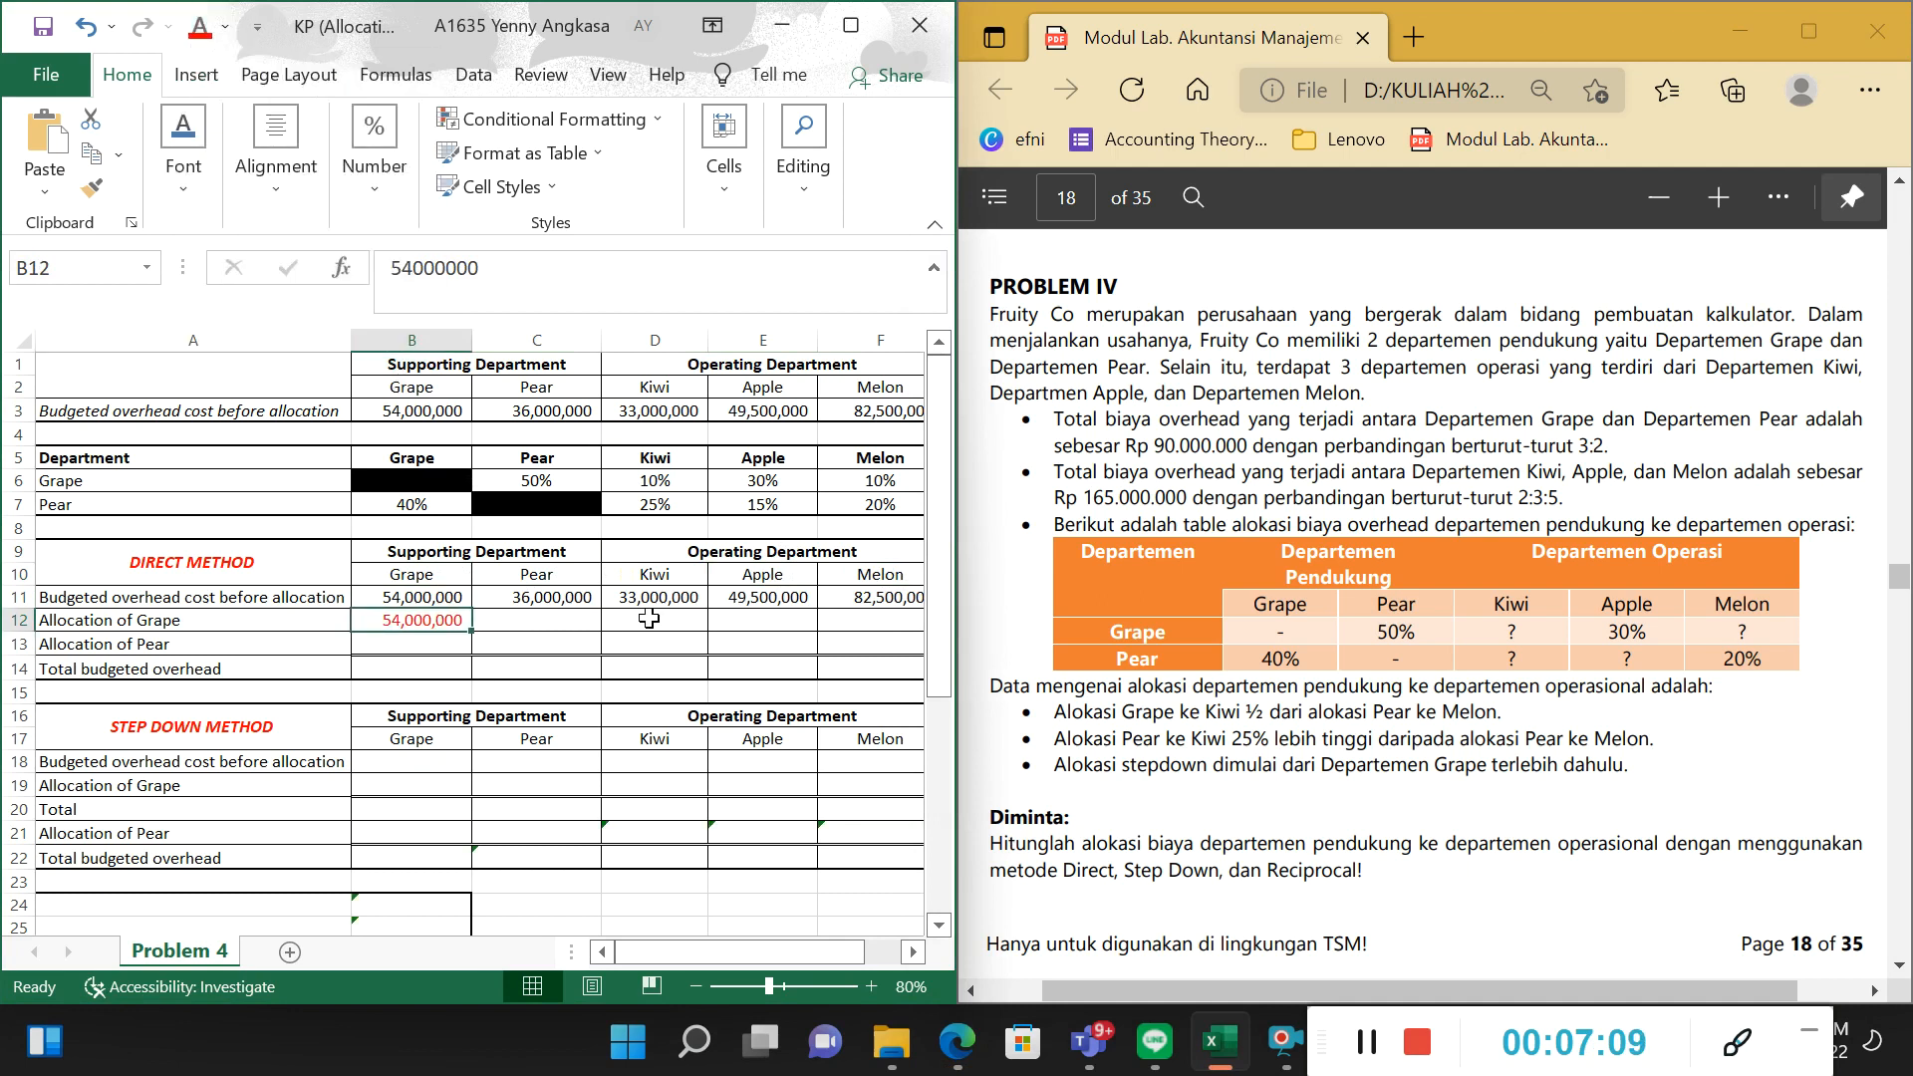
Set the font colour of the Allocation of Grape amounts for Kiwi, Apple and Melon in D12:F12 to black.
{"action": "left_click", "coordinate": [588, 620]}
{"action": "left_click_drag", "start_coordinate": [608, 619], "coordinate": [877, 620]}
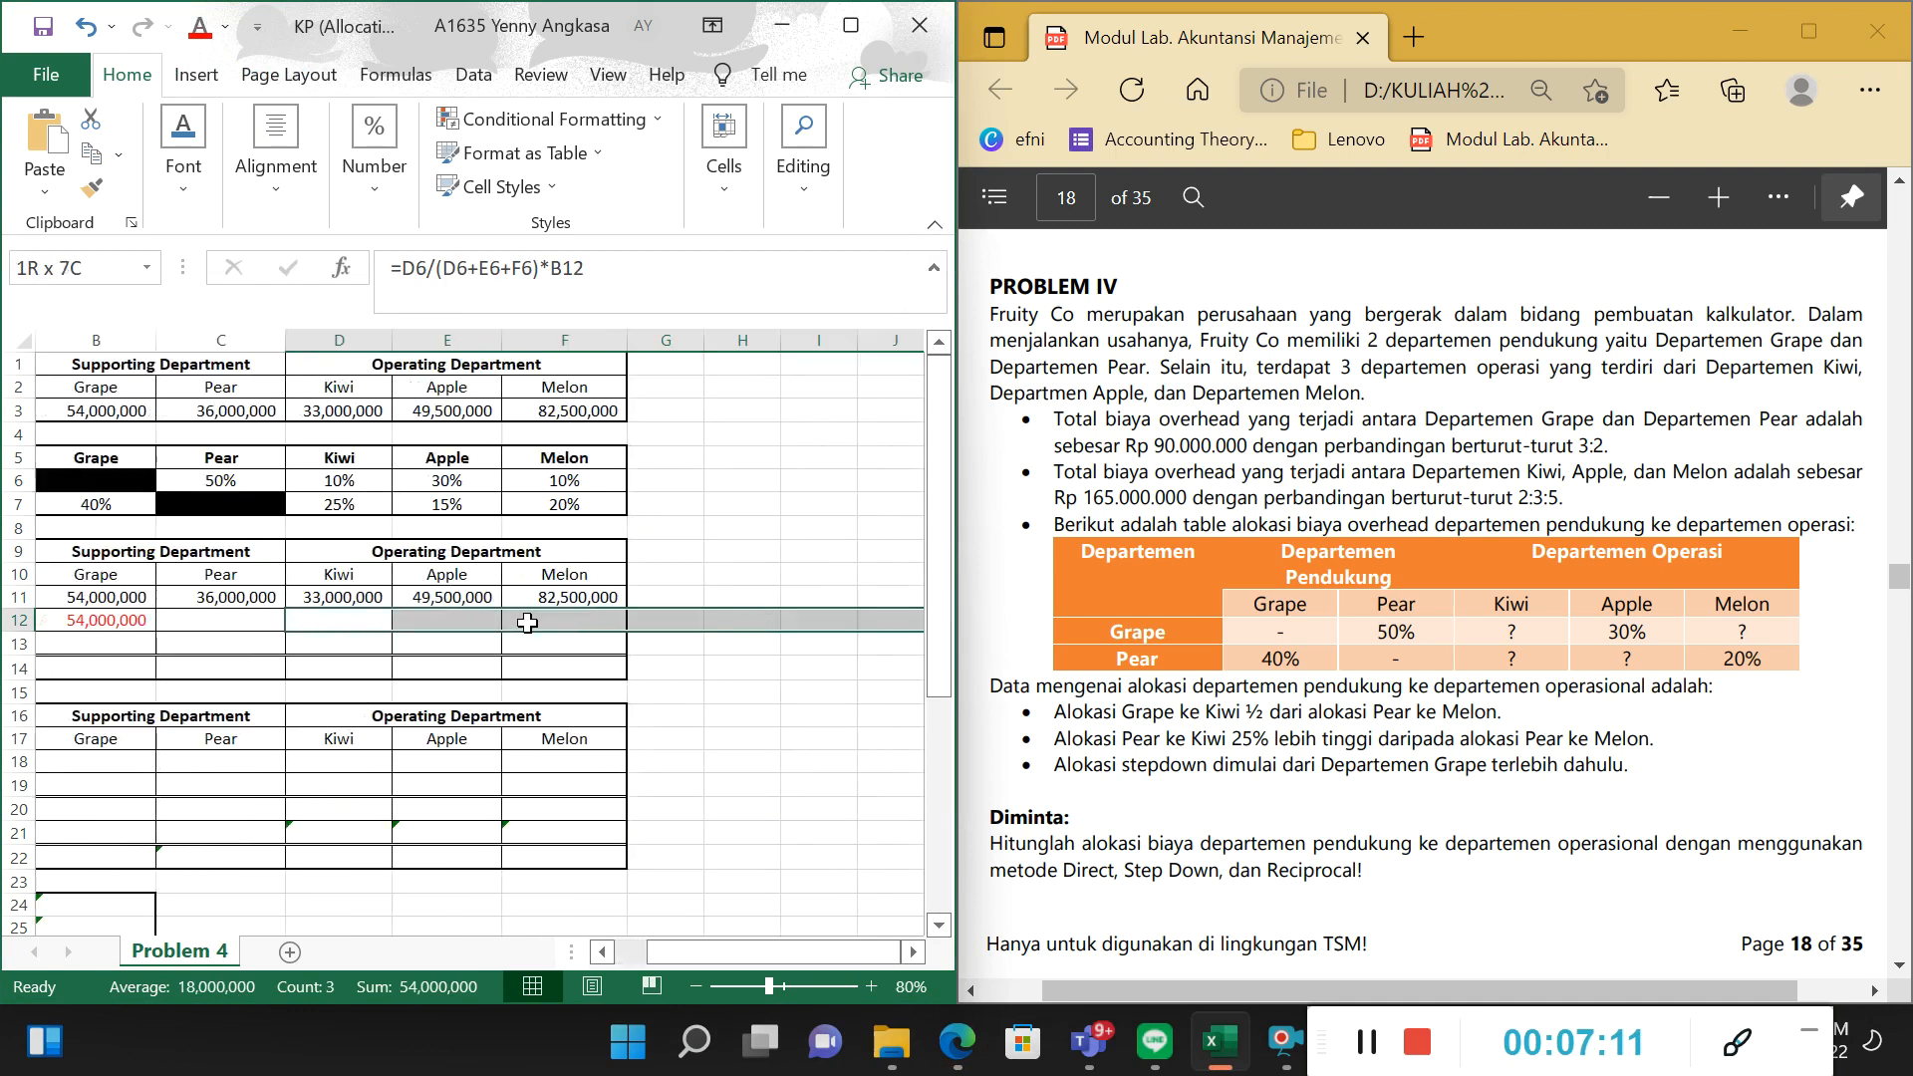
{"action": "left_click", "coordinate": [226, 27]}
{"action": "left_click", "coordinate": [225, 68]}
{"action": "left_click", "coordinate": [377, 550]}
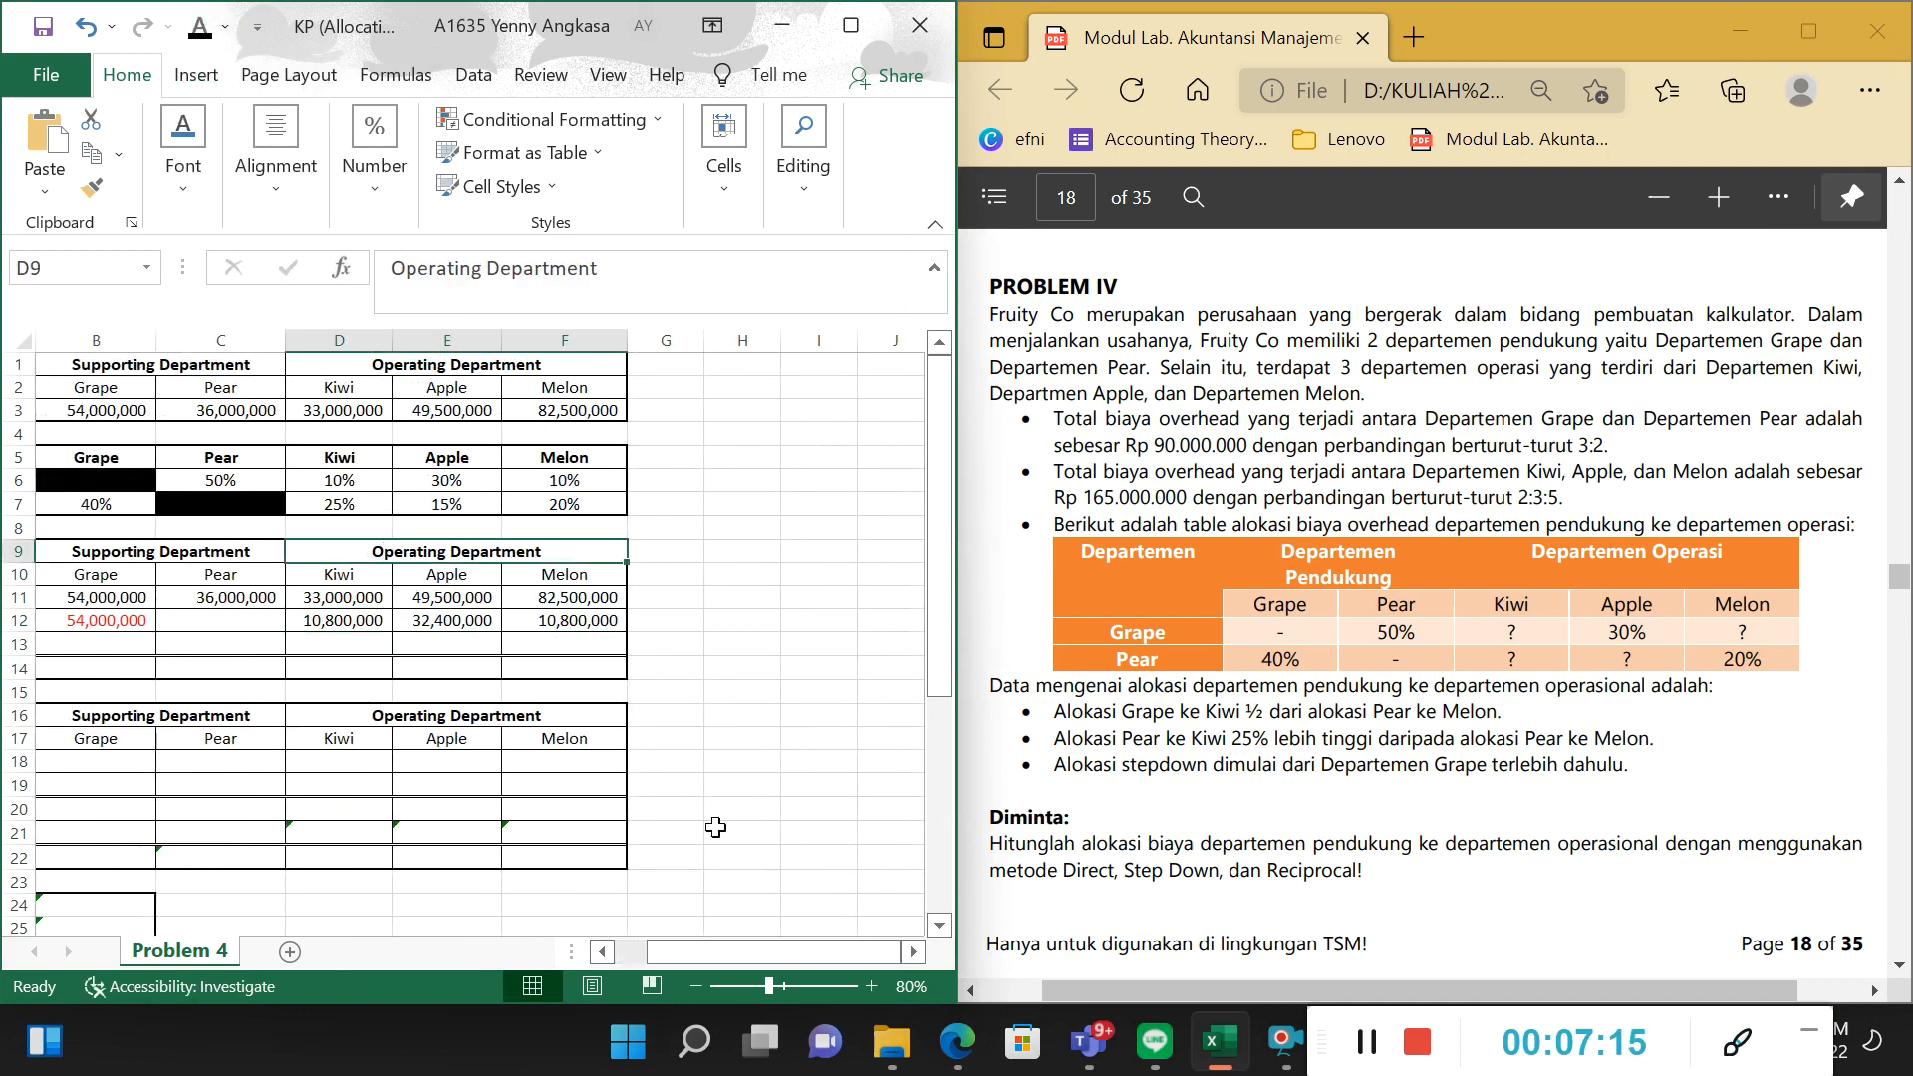
{"action": "mouse_move", "coordinate": [732, 953]}
{"action": "left_mouse_down"}
{"action": "mouse_move", "coordinate": [785, 983]}
{"action": "mouse_move", "coordinate": [797, 965]}
{"action": "mouse_move", "coordinate": [756, 960]}
{"action": "left_mouse_up"}
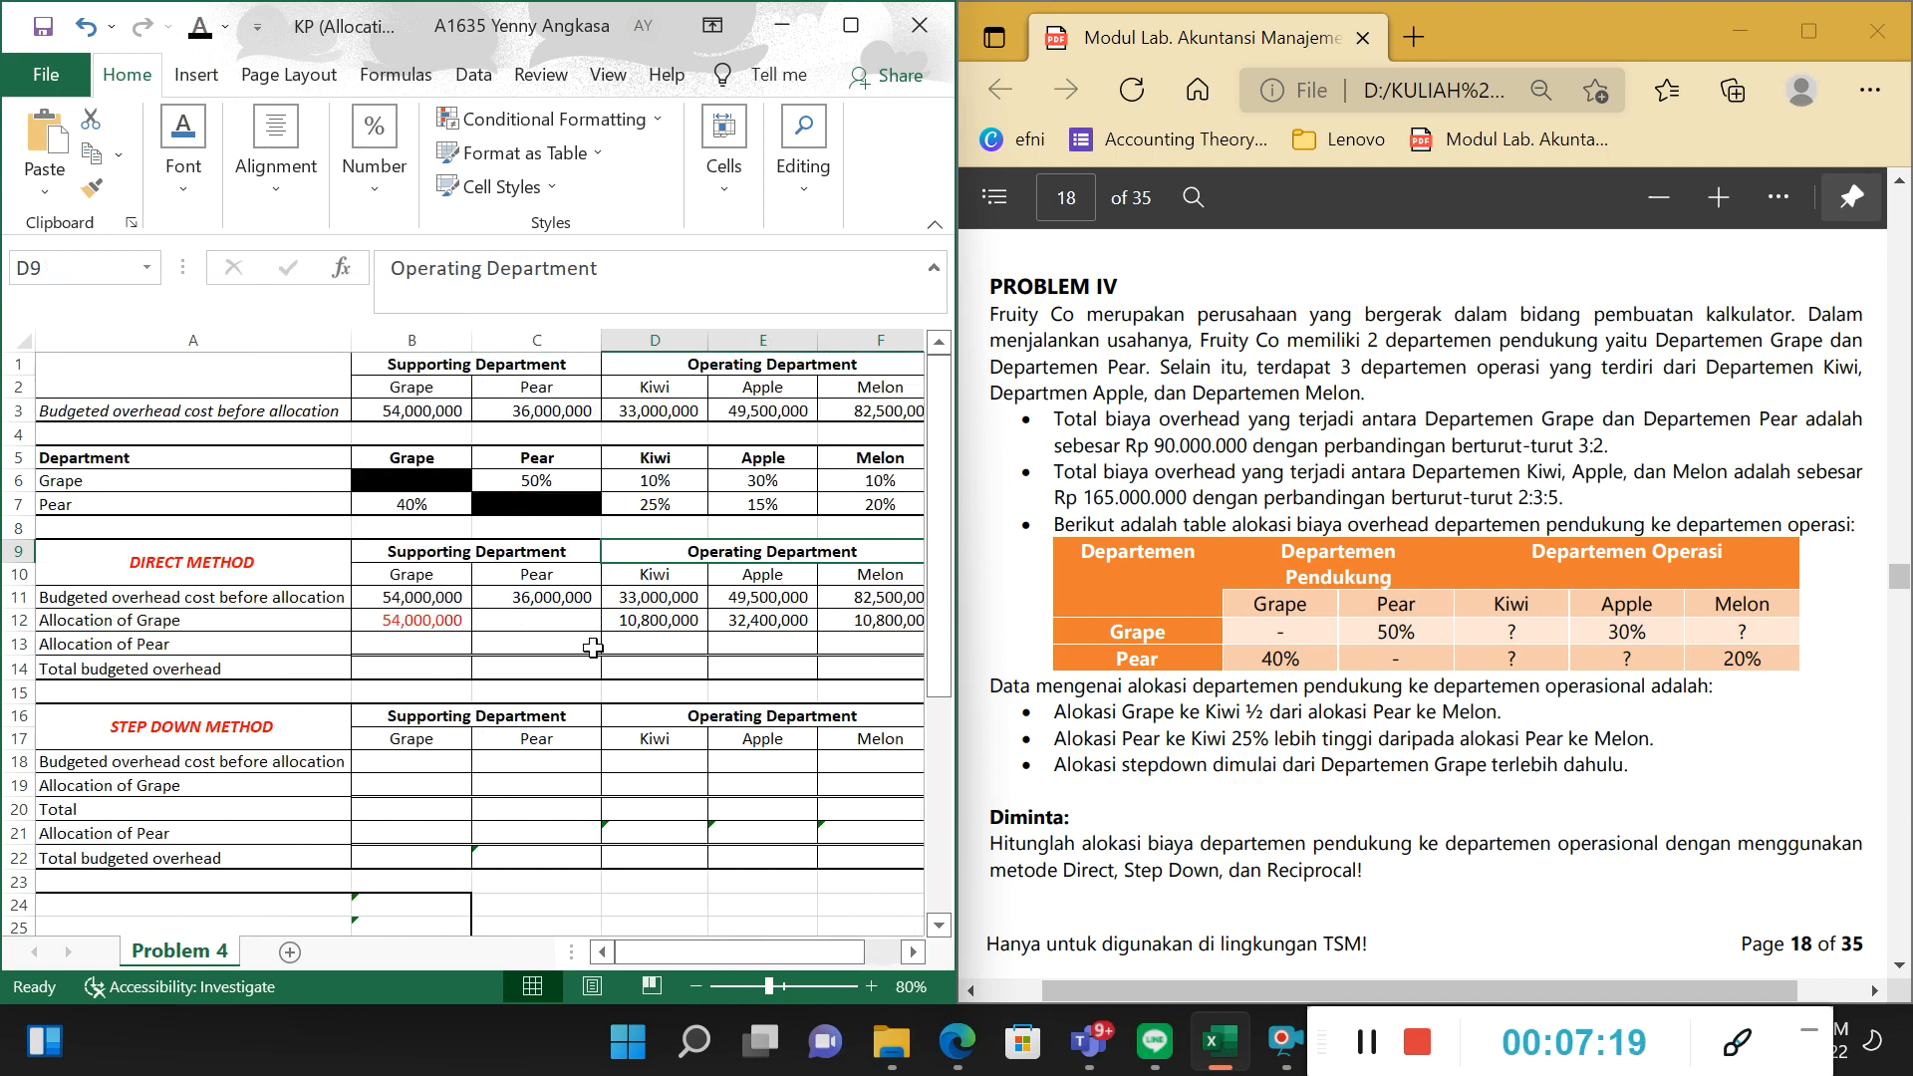
Examine Grape's allocation percentages for Pear, Kiwi, Apple and Melon, and check the sum of C6:F6.
{"action": "left_click", "coordinate": [655, 597]}
{"action": "left_click", "coordinate": [657, 480]}
{"action": "left_click", "coordinate": [763, 459]}
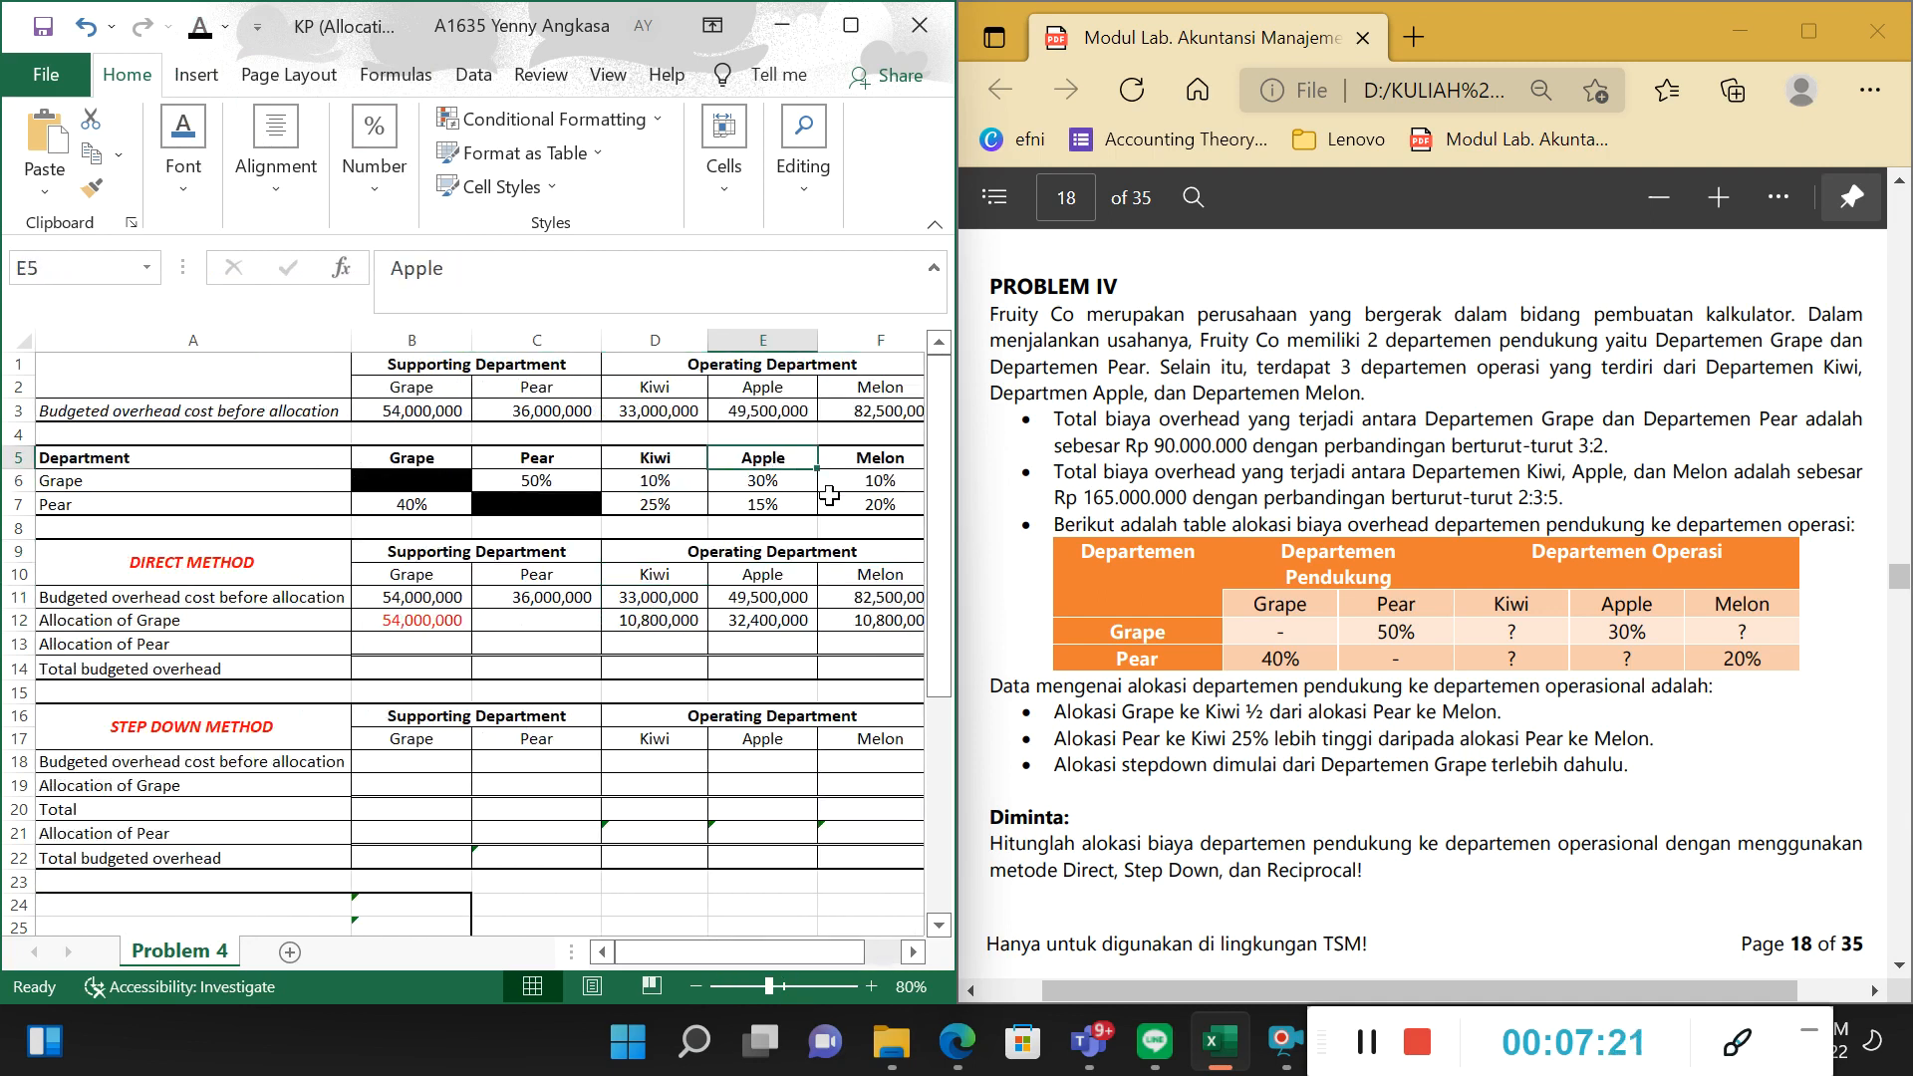
{"action": "left_click", "coordinate": [852, 461]}
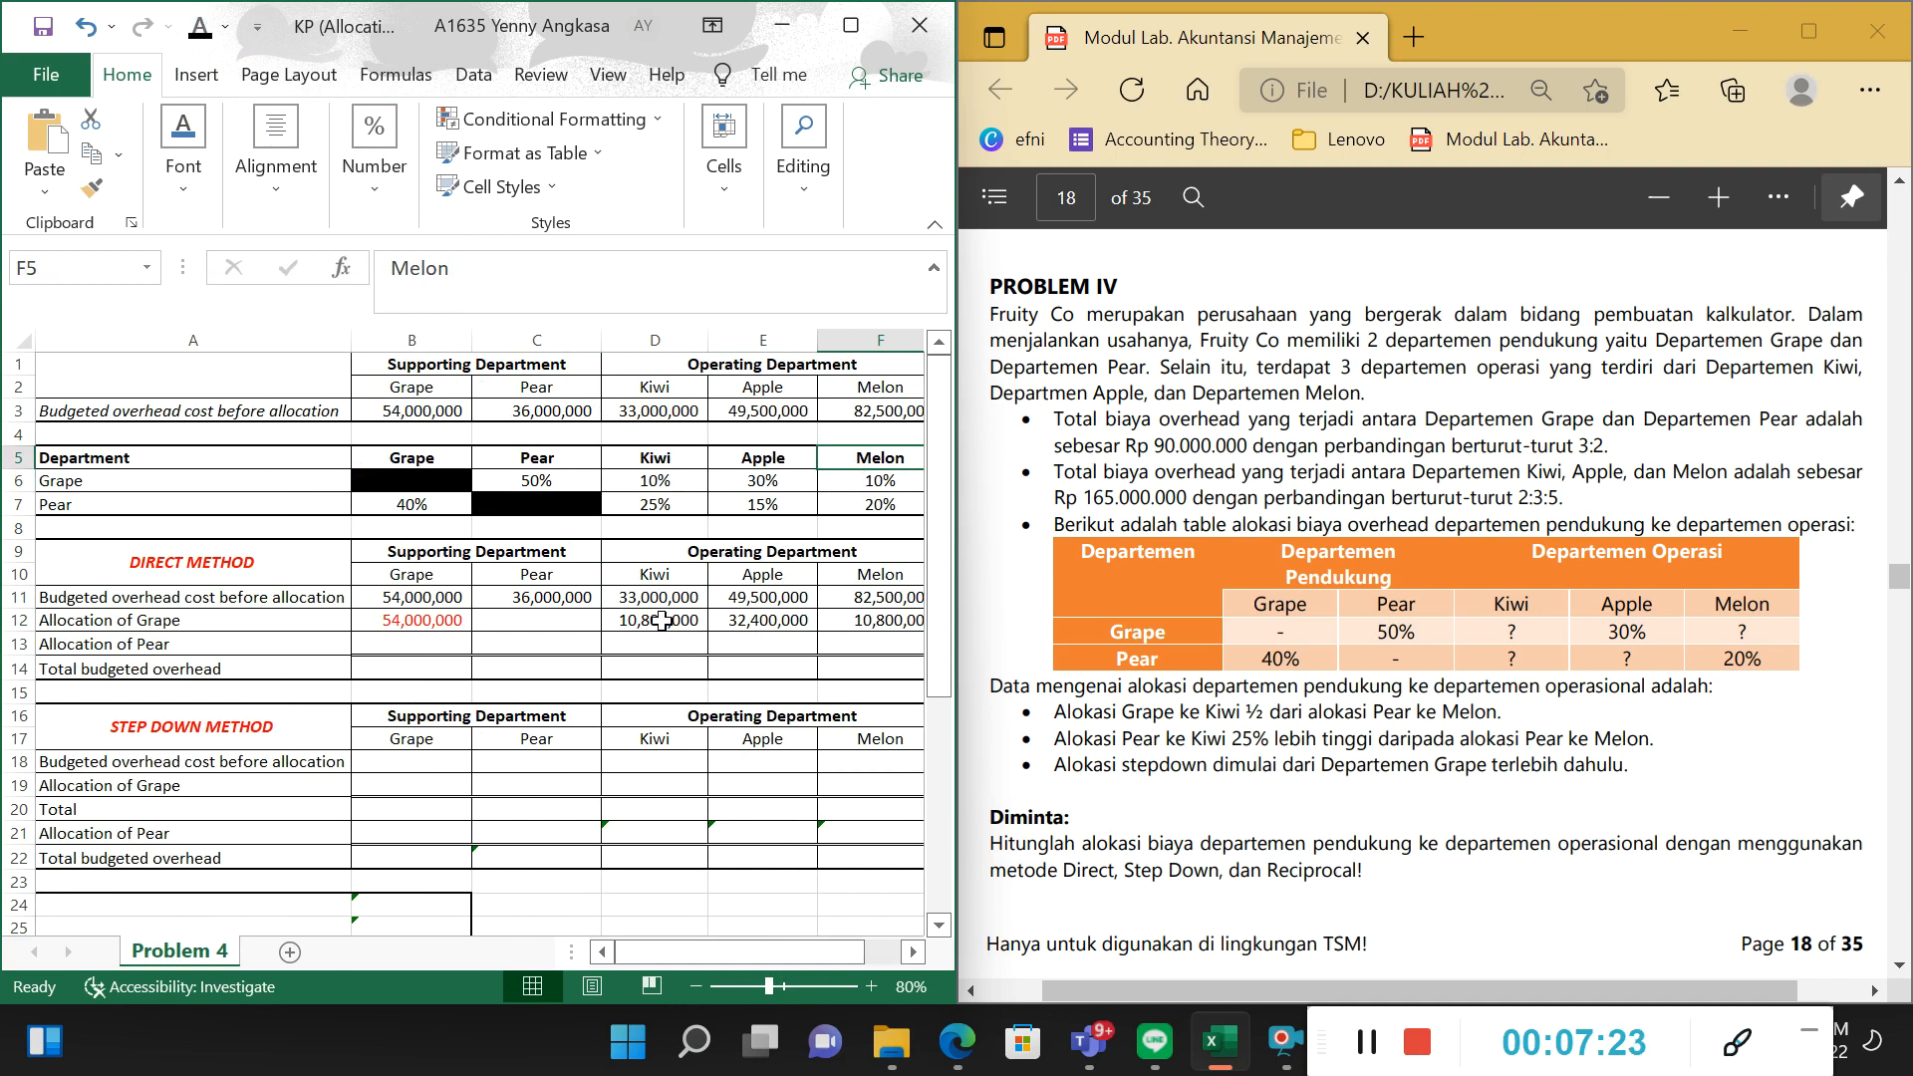
{"action": "left_click", "coordinate": [634, 642]}
{"action": "left_click", "coordinate": [662, 618]}
{"action": "left_click_drag", "start_coordinate": [547, 486], "coordinate": [885, 491]}
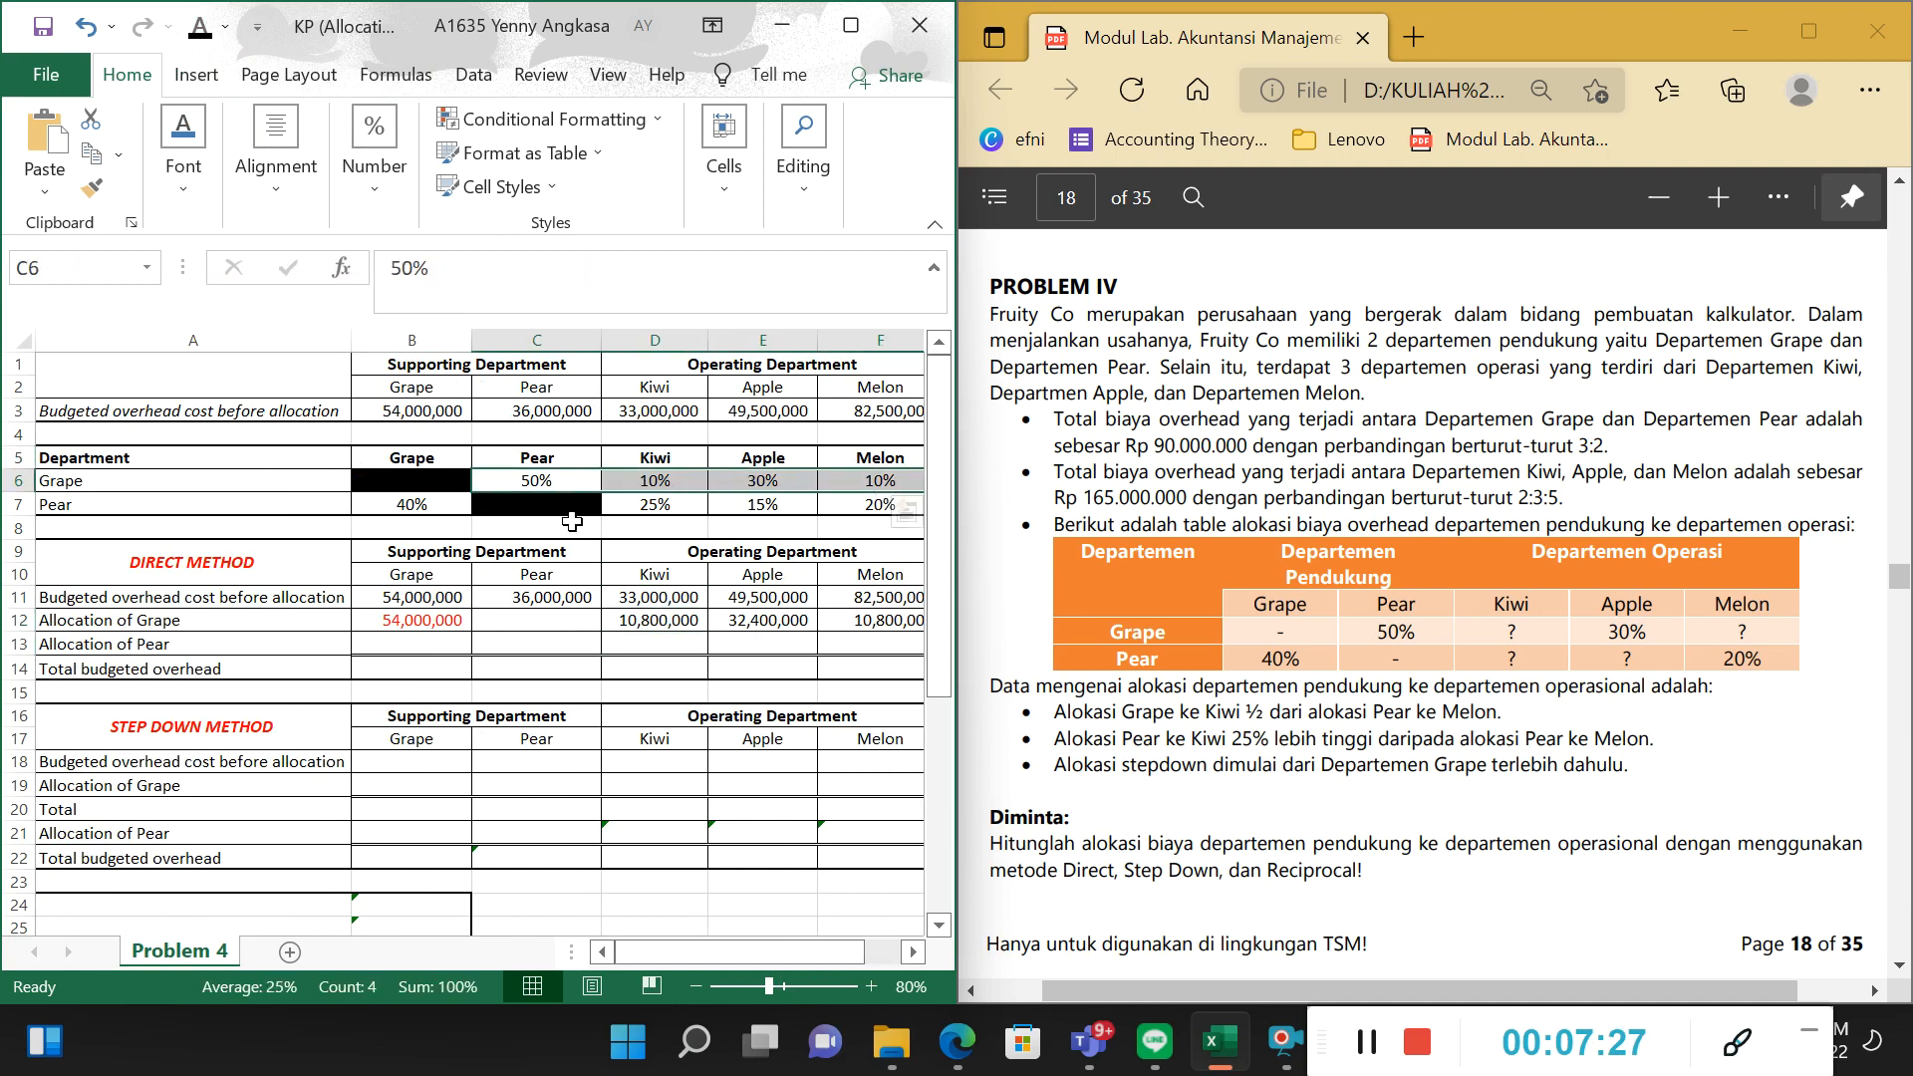
{"action": "left_click", "coordinate": [539, 519]}
{"action": "left_click", "coordinate": [423, 488]}
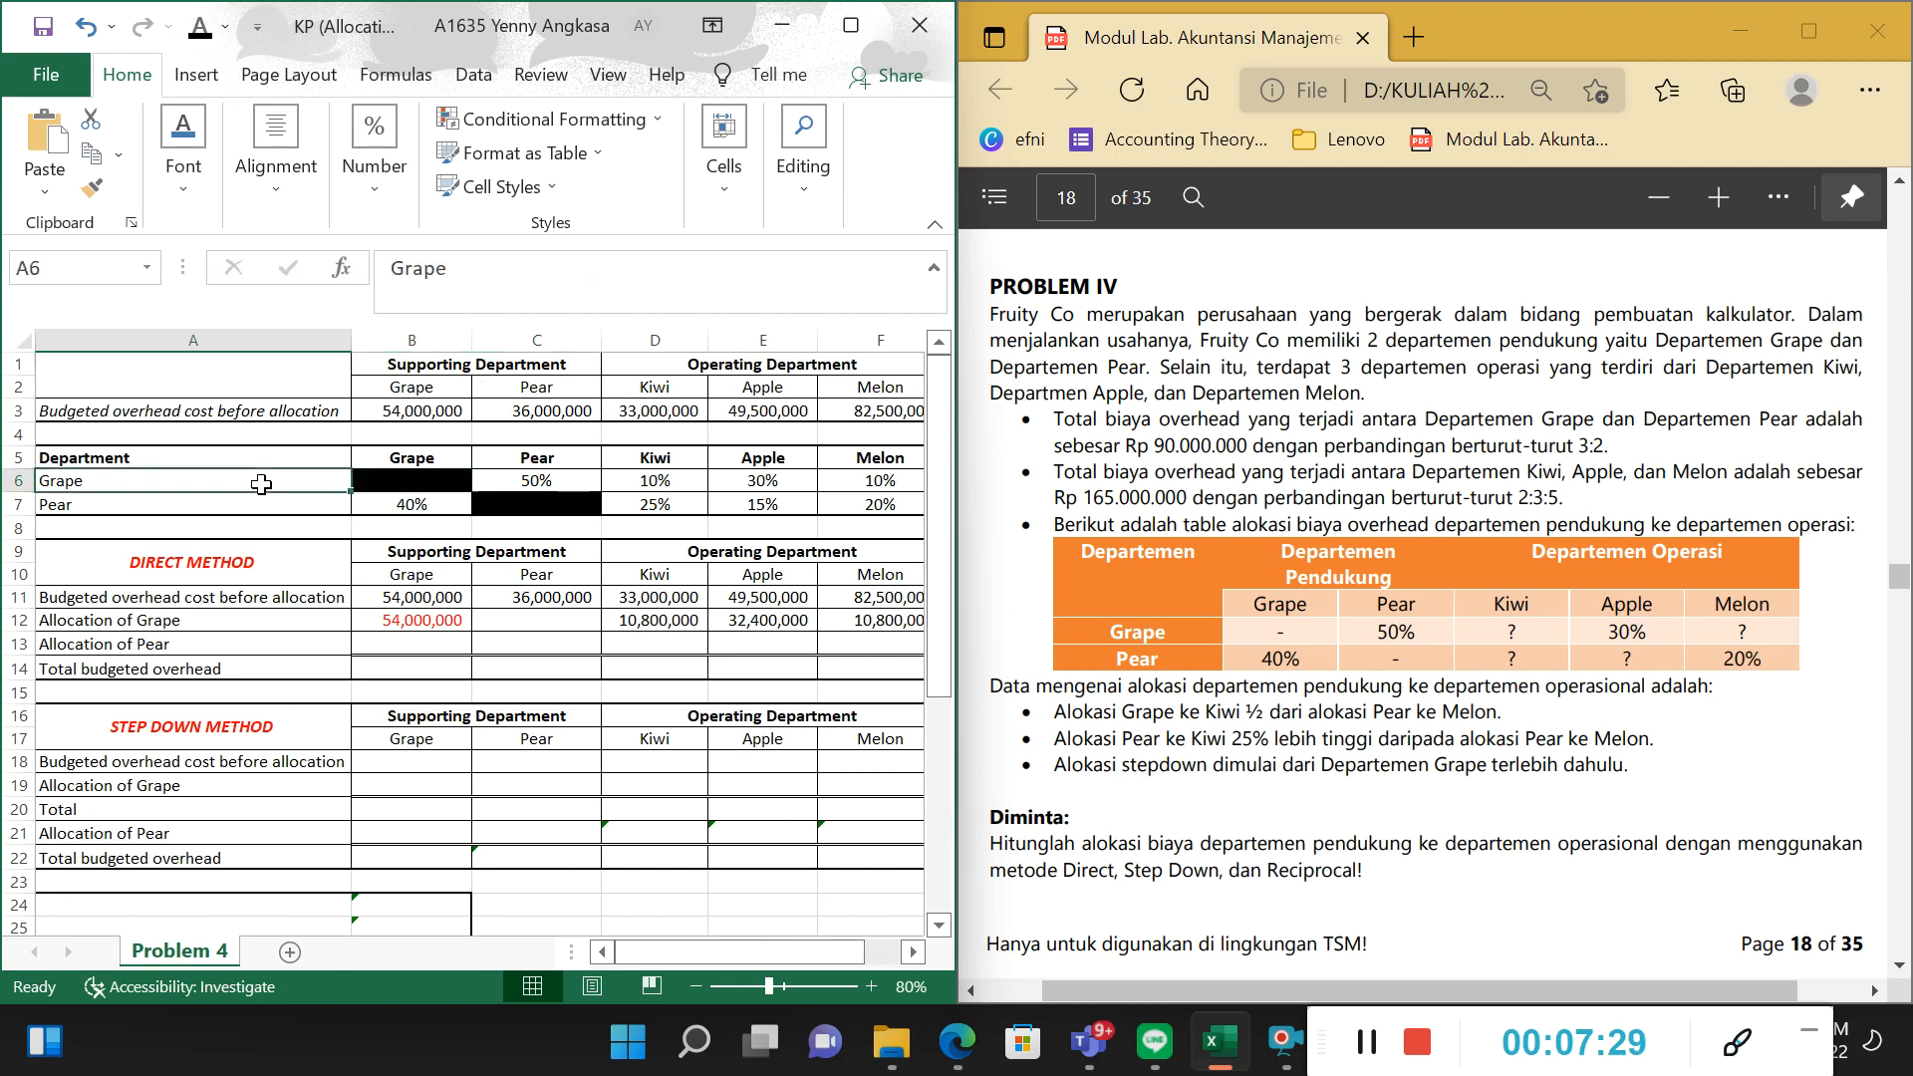
{"action": "left_click", "coordinate": [514, 483]}
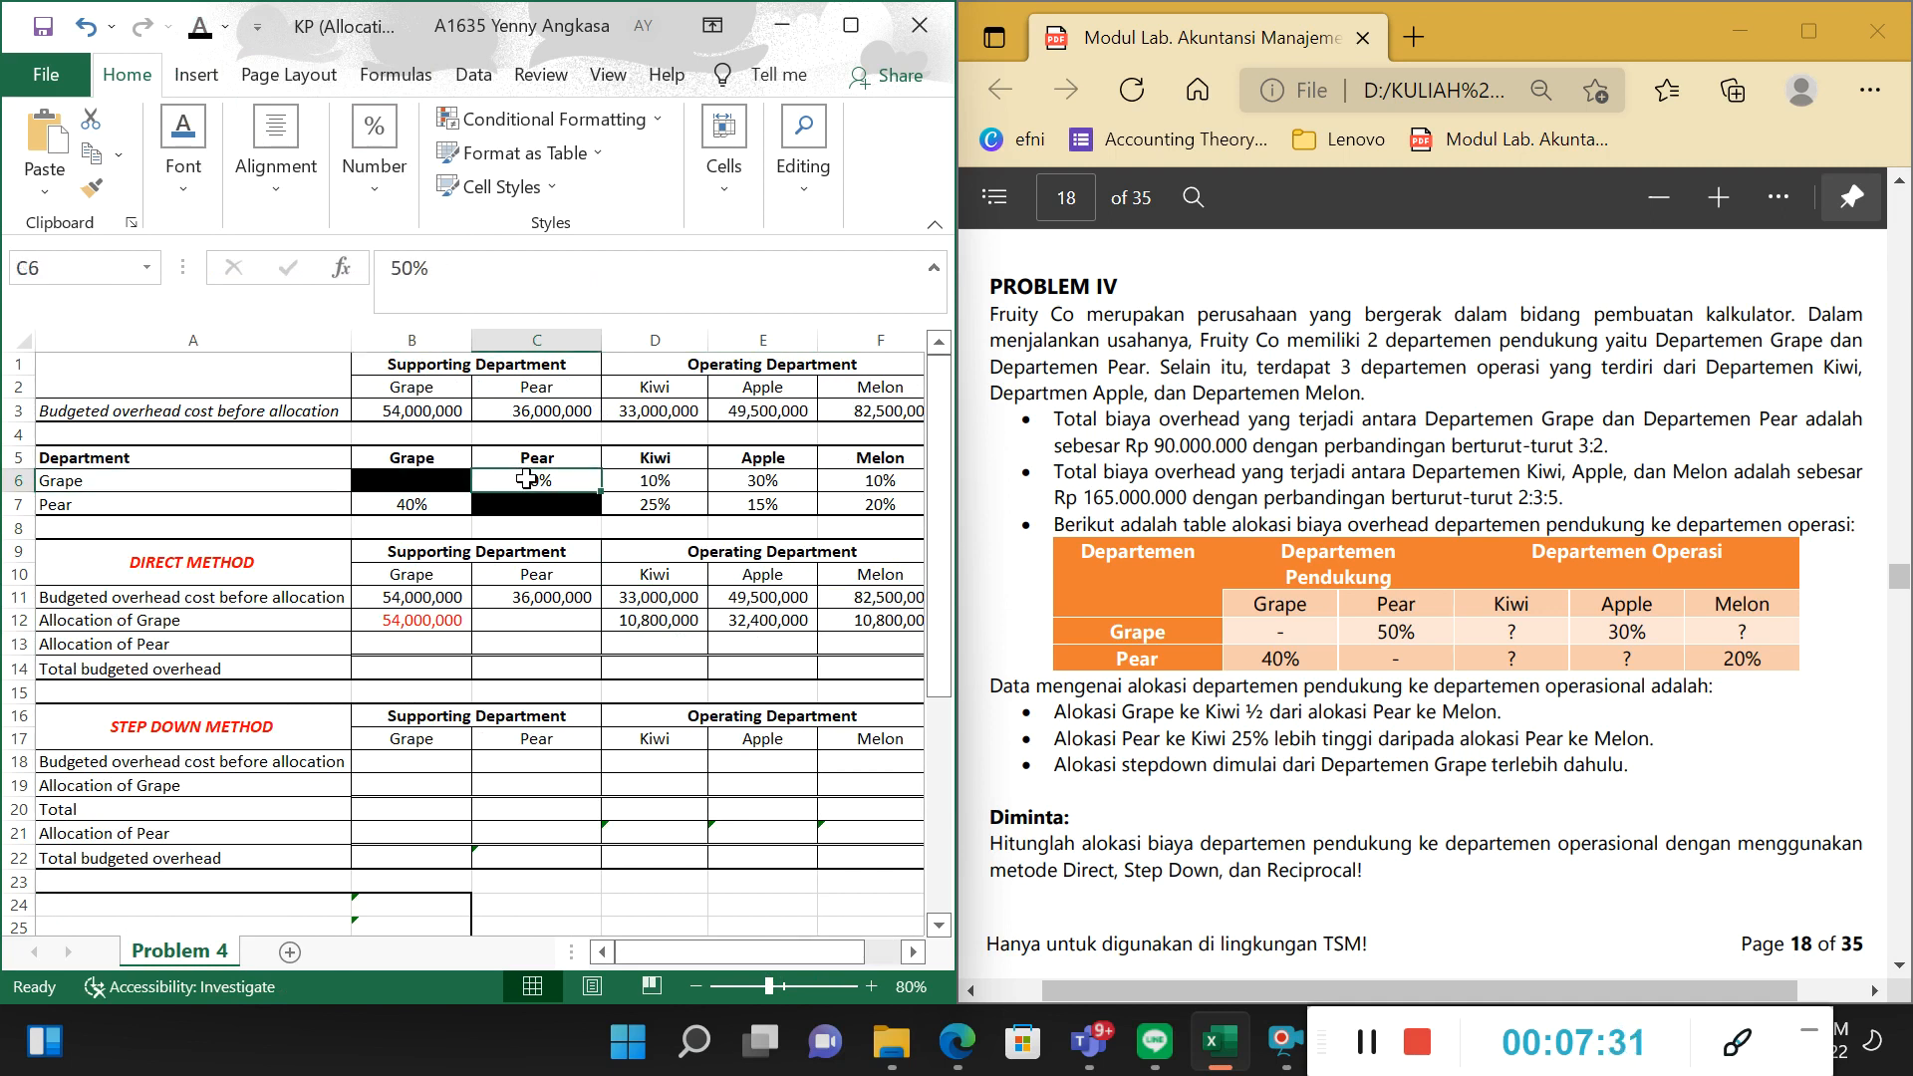
{"action": "left_click", "coordinate": [646, 480]}
{"action": "left_click", "coordinate": [762, 481]}
{"action": "left_click", "coordinate": [848, 480]}
{"action": "left_click_drag", "start_coordinate": [538, 481], "coordinate": [883, 485]}
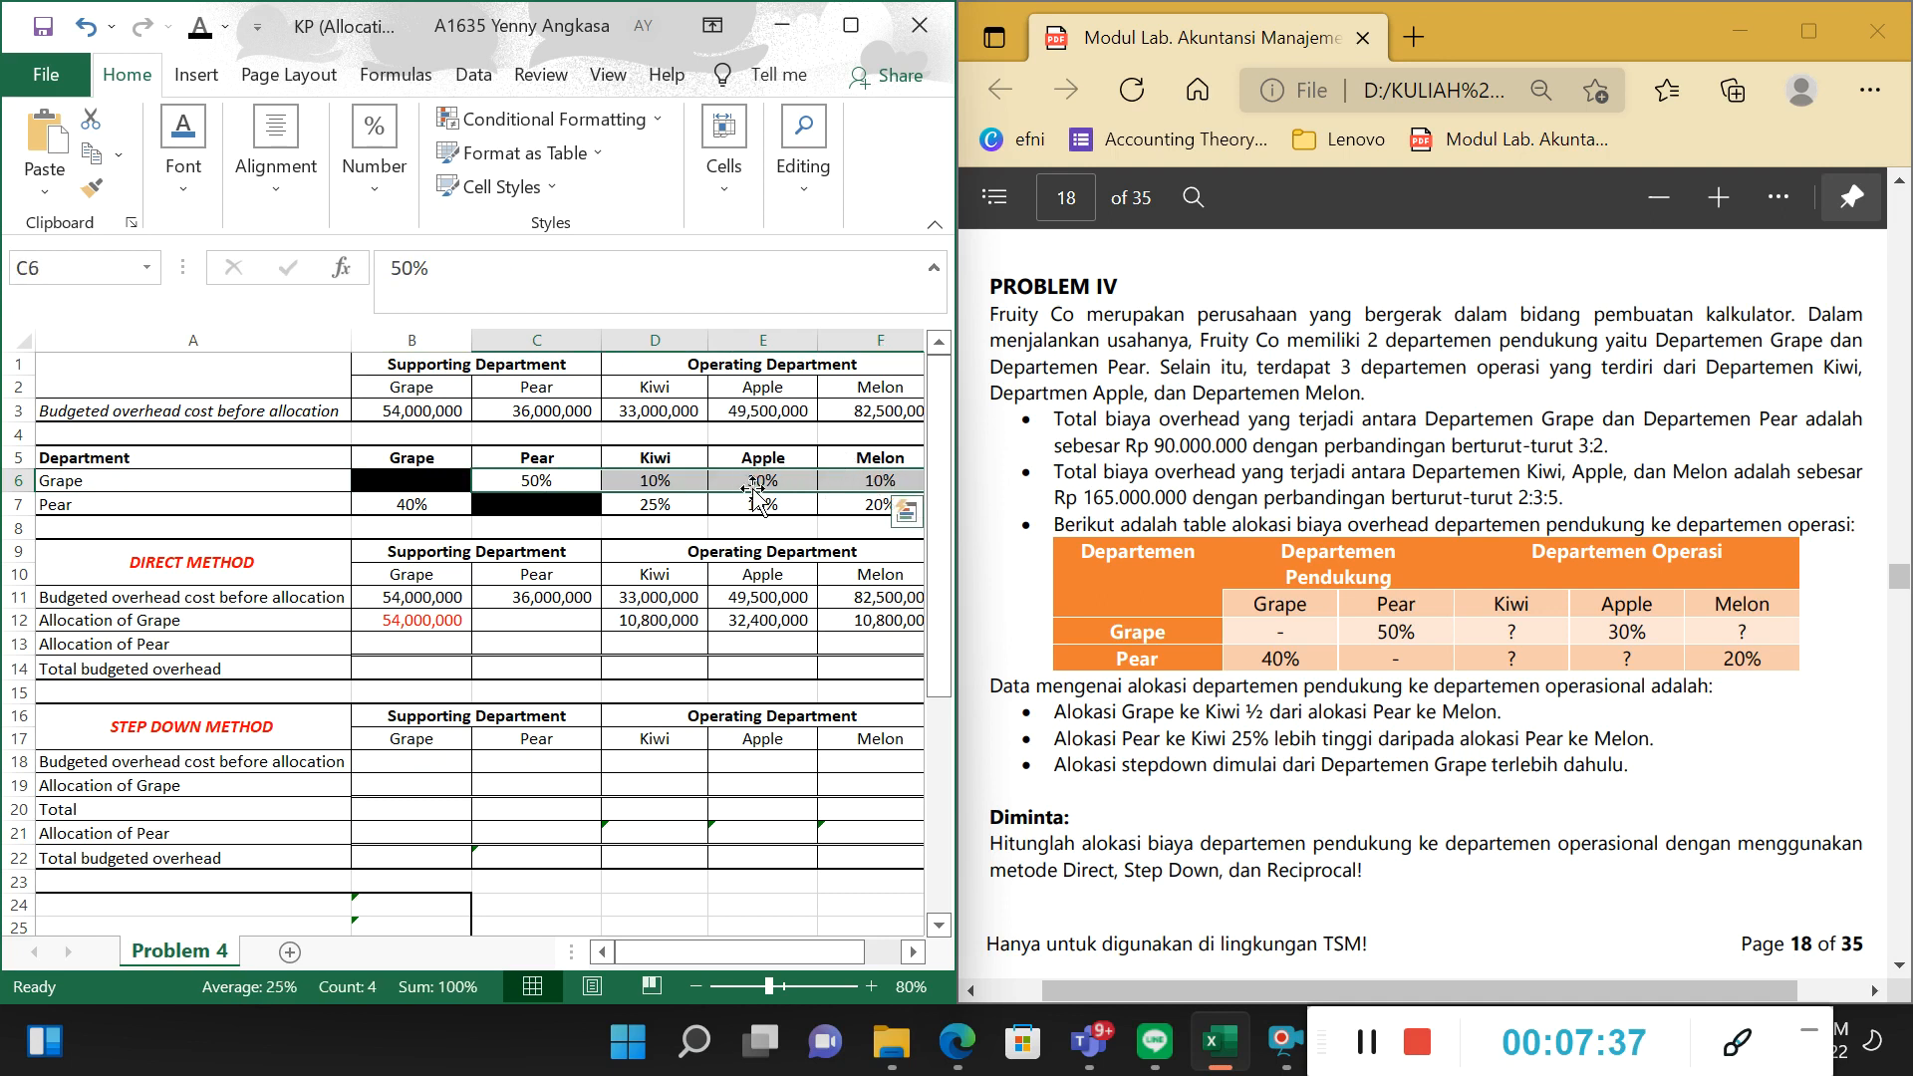
Inspect the Allocation of Grape cells D12:F12 and go through Kiwi's formula in D12 term by term.
{"action": "left_click", "coordinate": [646, 616]}
{"action": "left_click", "coordinate": [722, 619]}
{"action": "left_click", "coordinate": [859, 598]}
{"action": "left_click", "coordinate": [859, 619]}
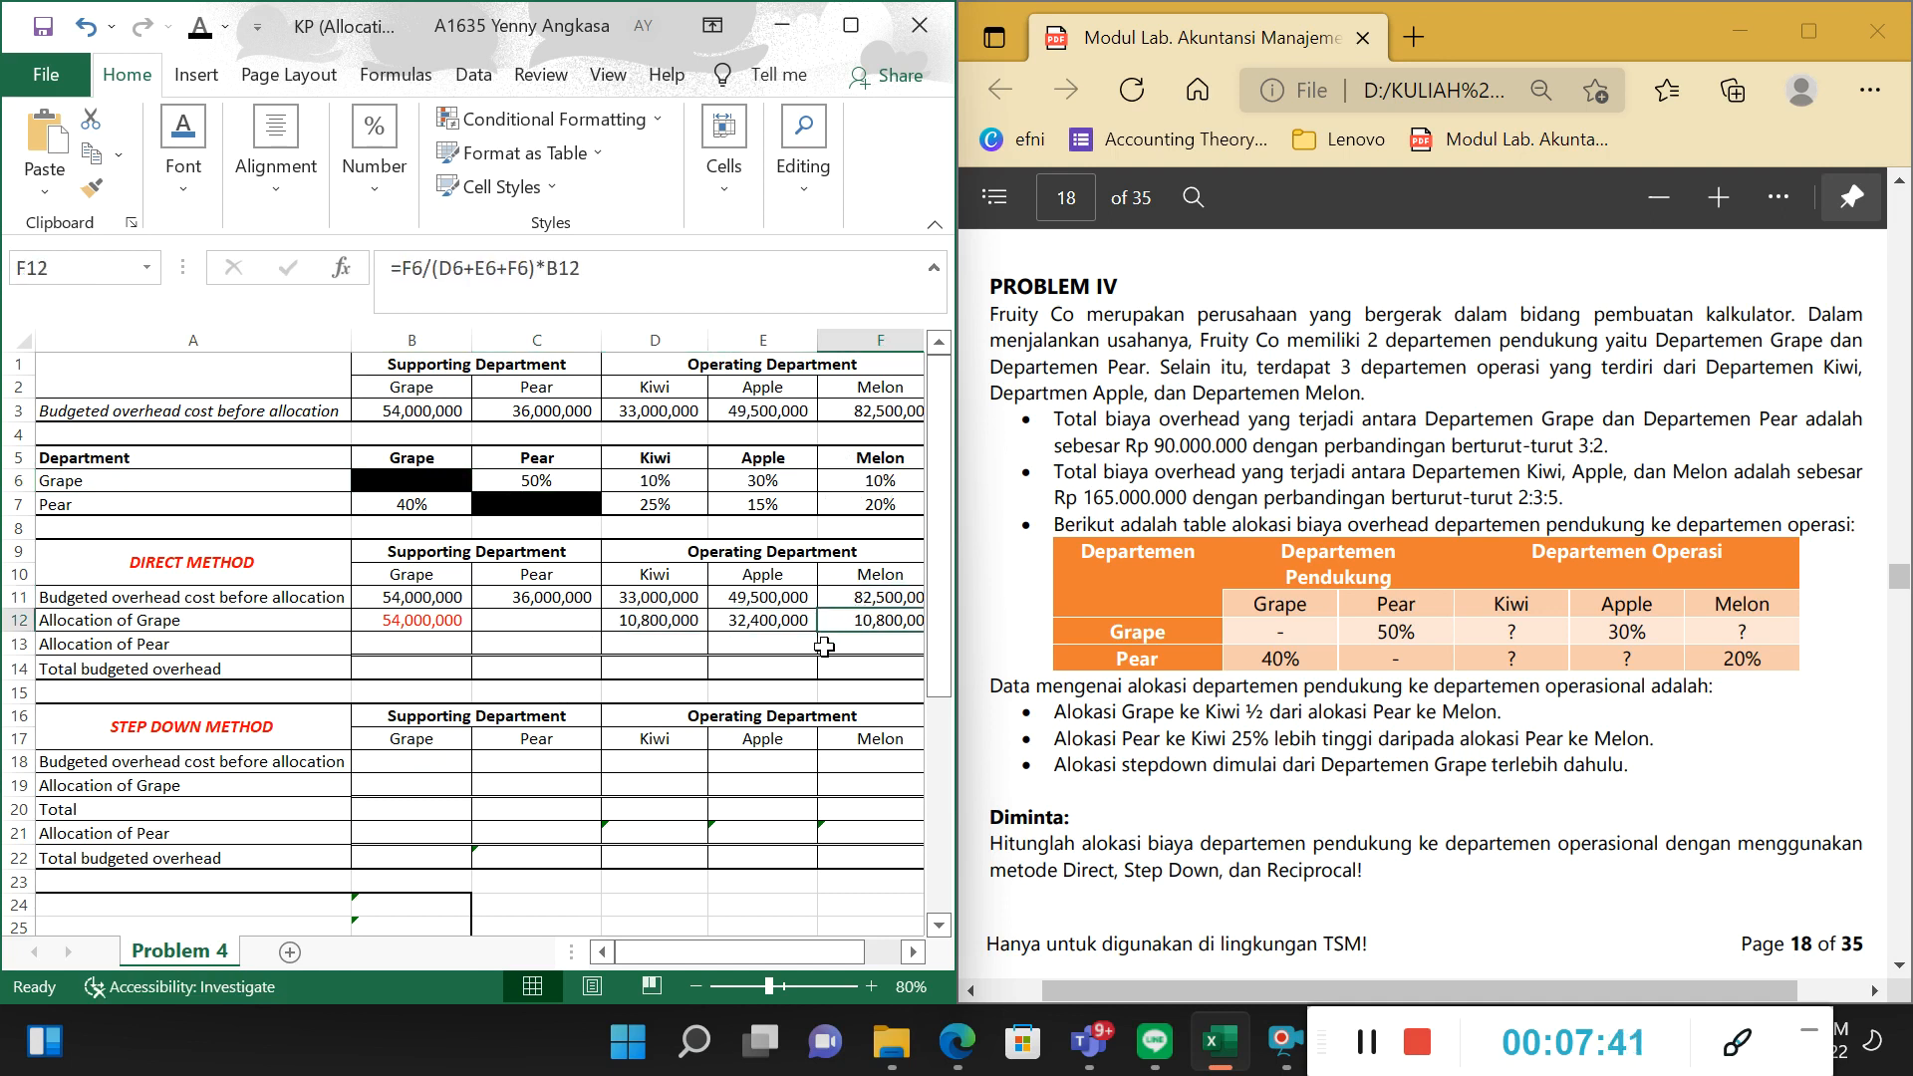
{"action": "left_click", "coordinate": [668, 631]}
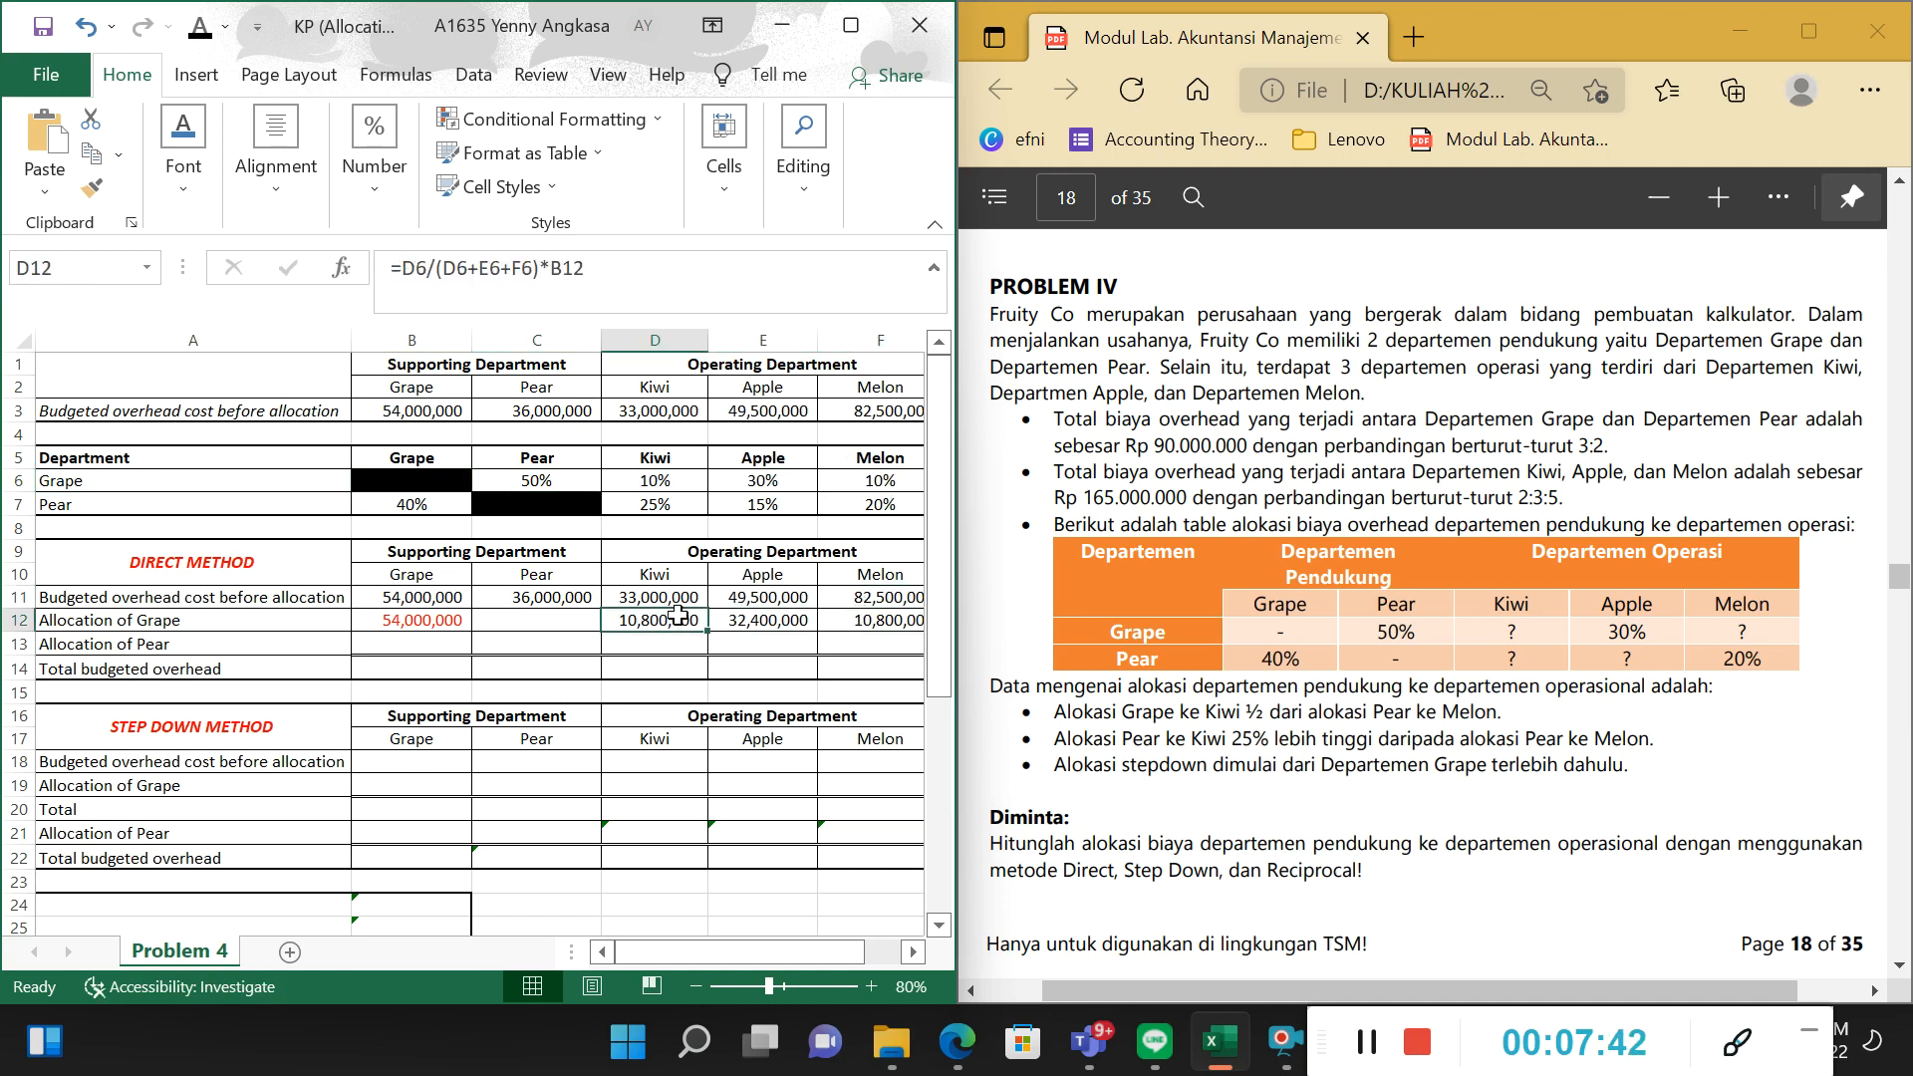
{"action": "left_click", "coordinate": [722, 266]}
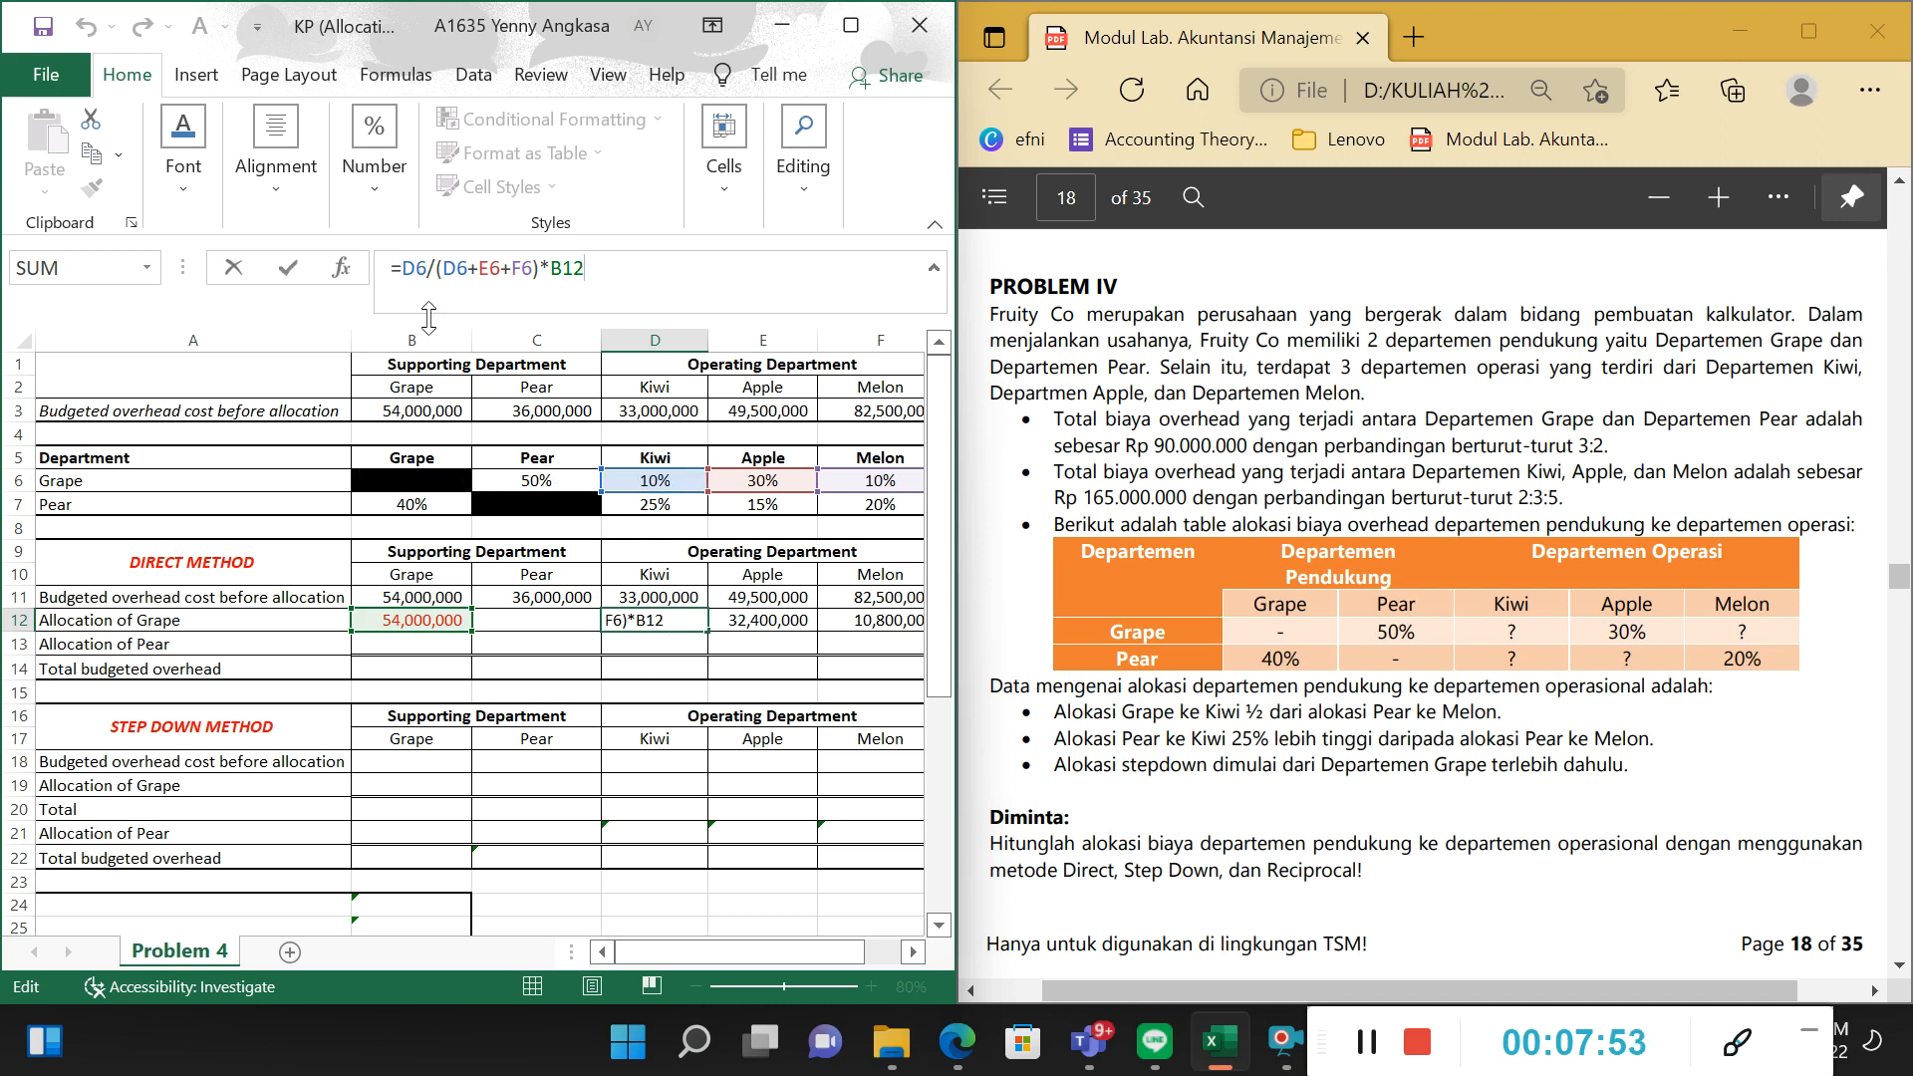
{"action": "left_click_drag", "start_coordinate": [416, 266], "coordinate": [433, 269]}
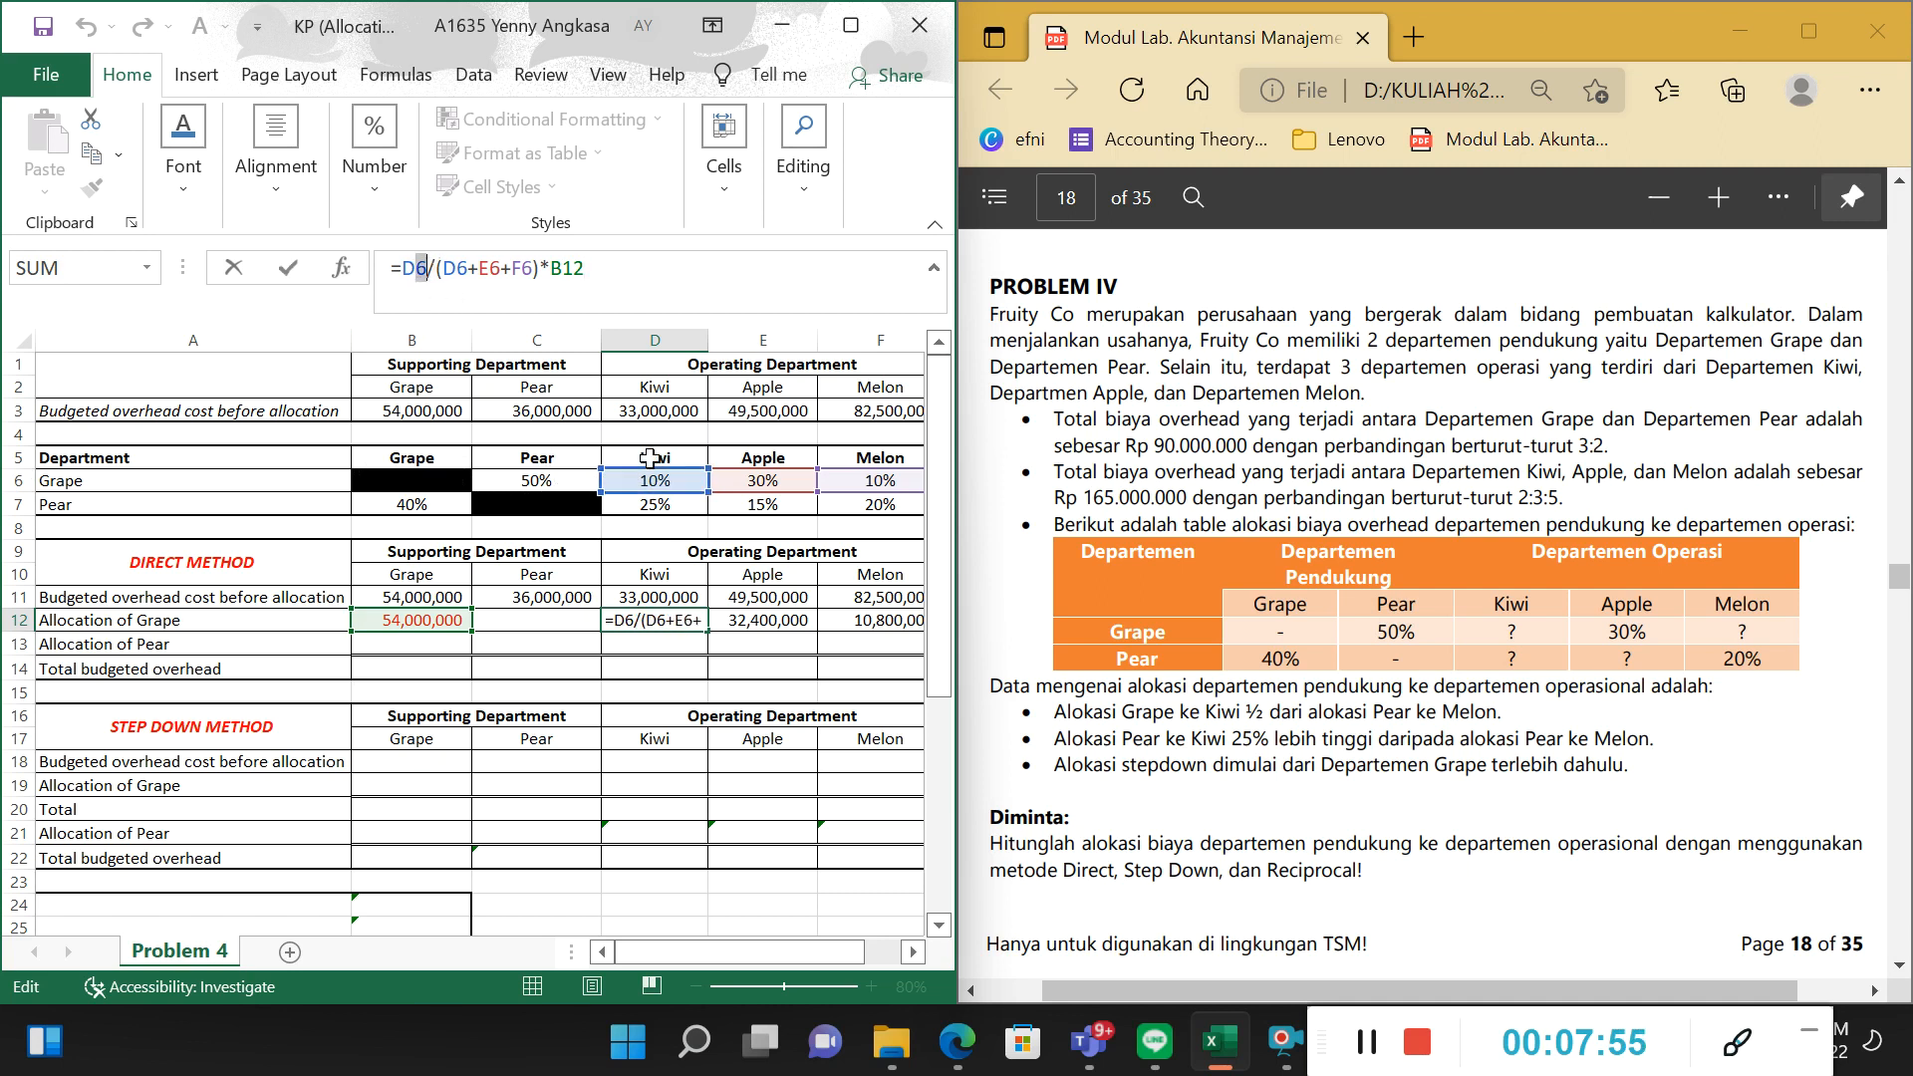
{"action": "left_click_drag", "start_coordinate": [440, 267], "coordinate": [576, 312]}
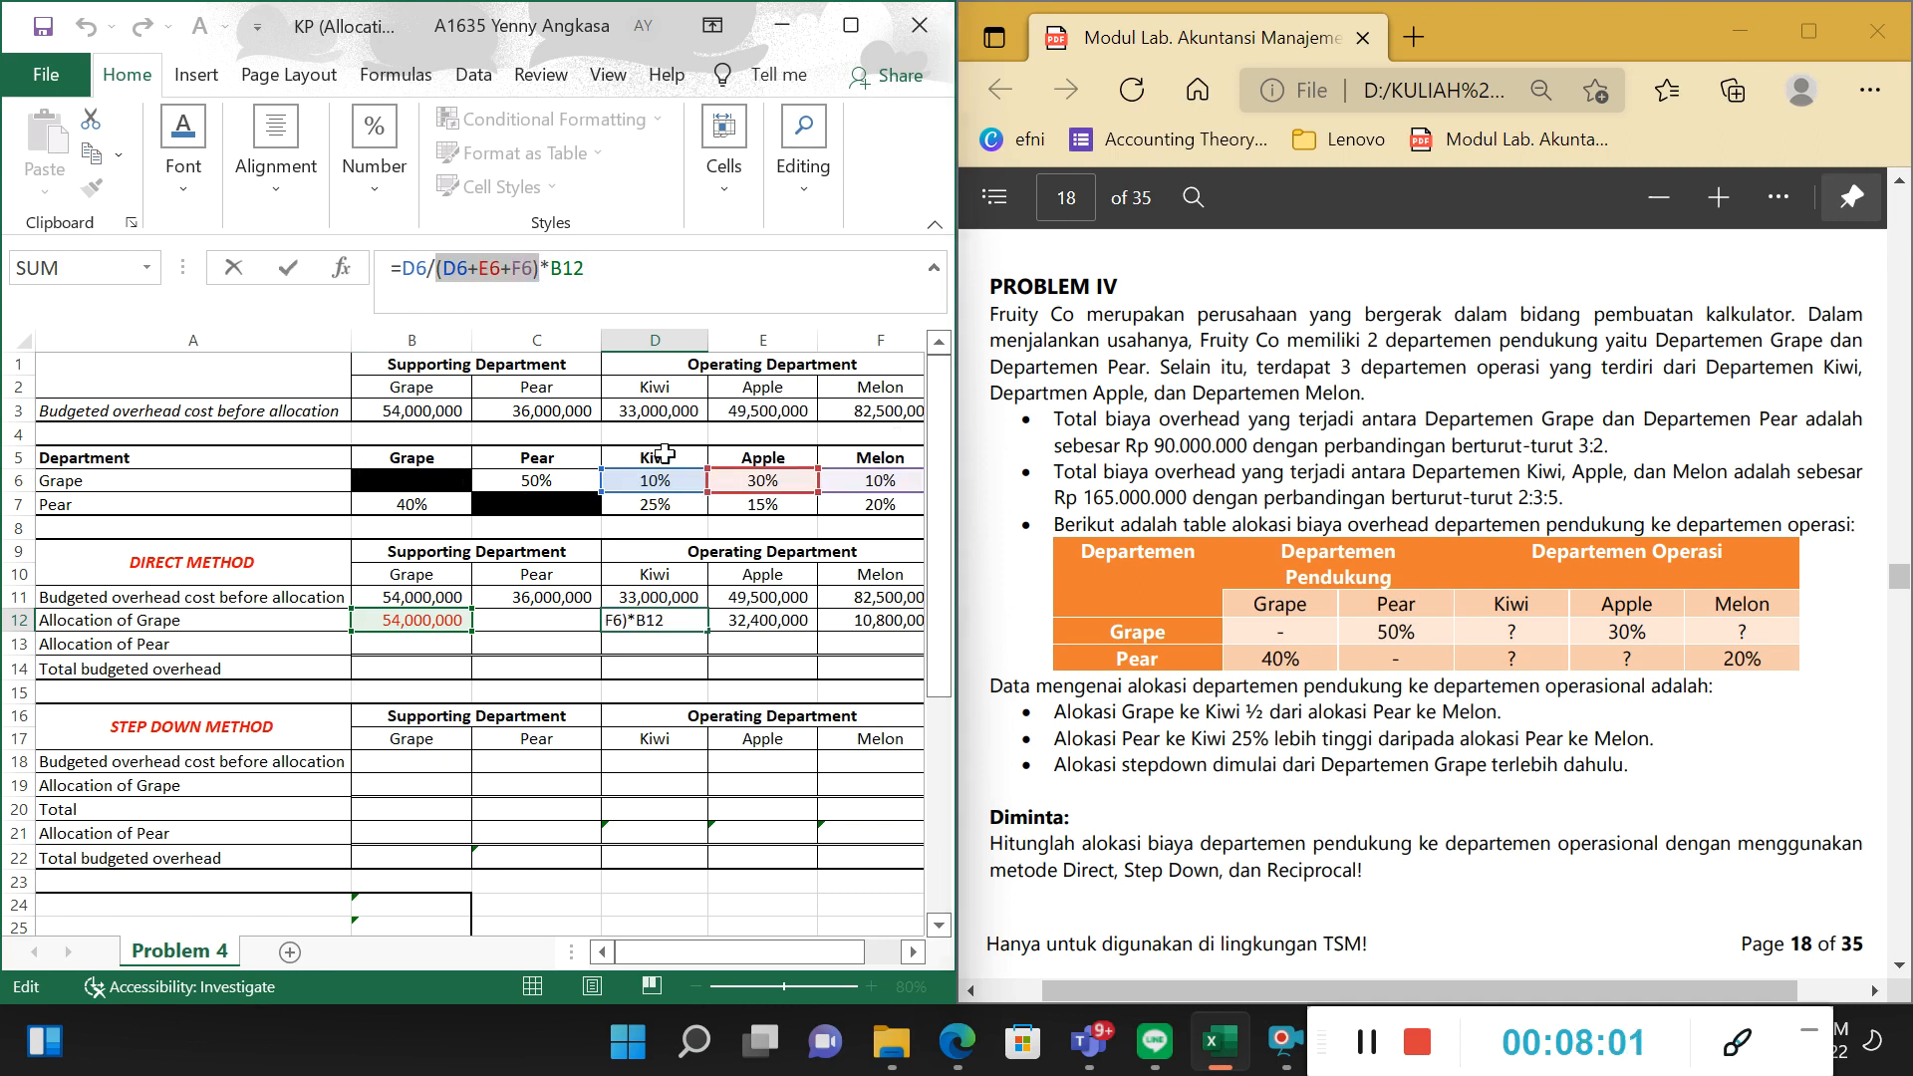
{"action": "left_click_drag", "start_coordinate": [563, 289], "coordinate": [586, 287]}
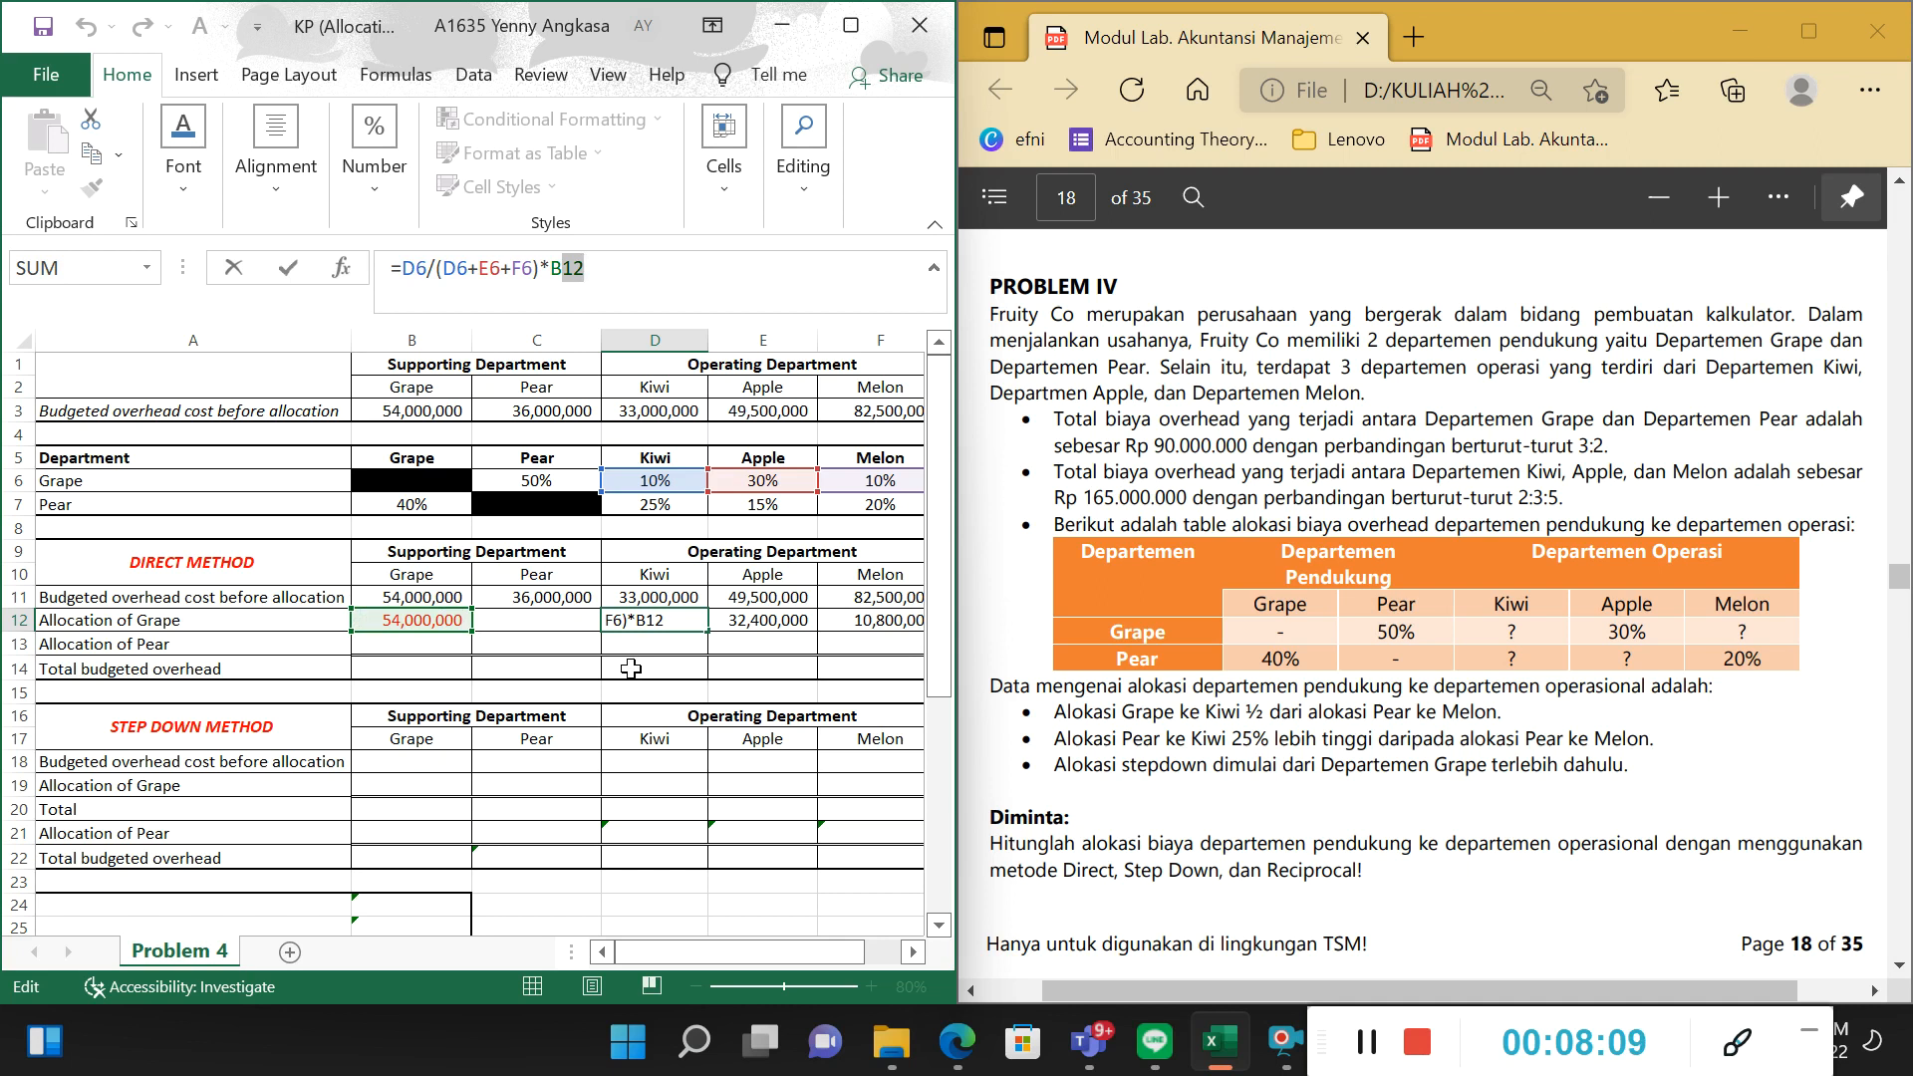
{"action": "key", "text": "Return"}
Inspect Apple's Allocation of Grape formula in E12, tracing its percentage, its divisor and the Grape cost reference.
{"action": "key", "text": "Right"}
{"action": "key", "text": "Up"}
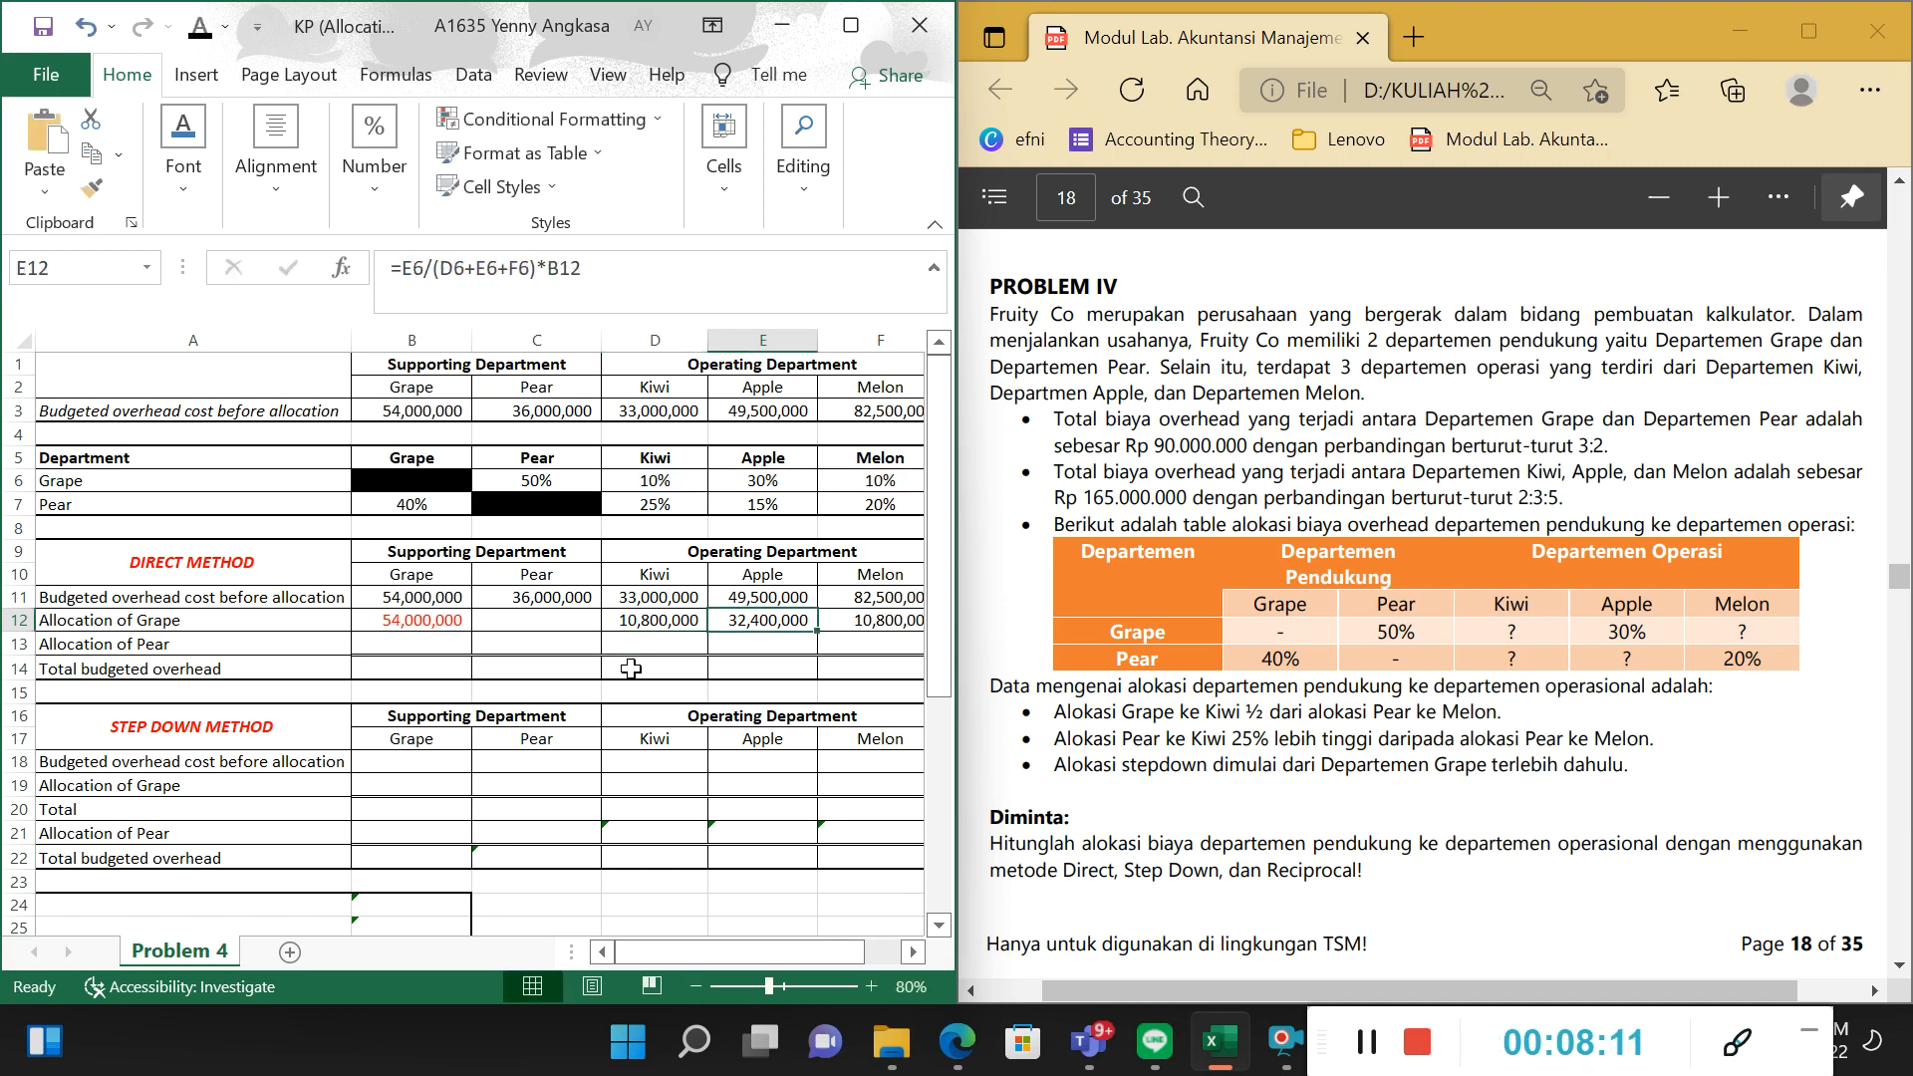
{"action": "key", "text": "F2"}
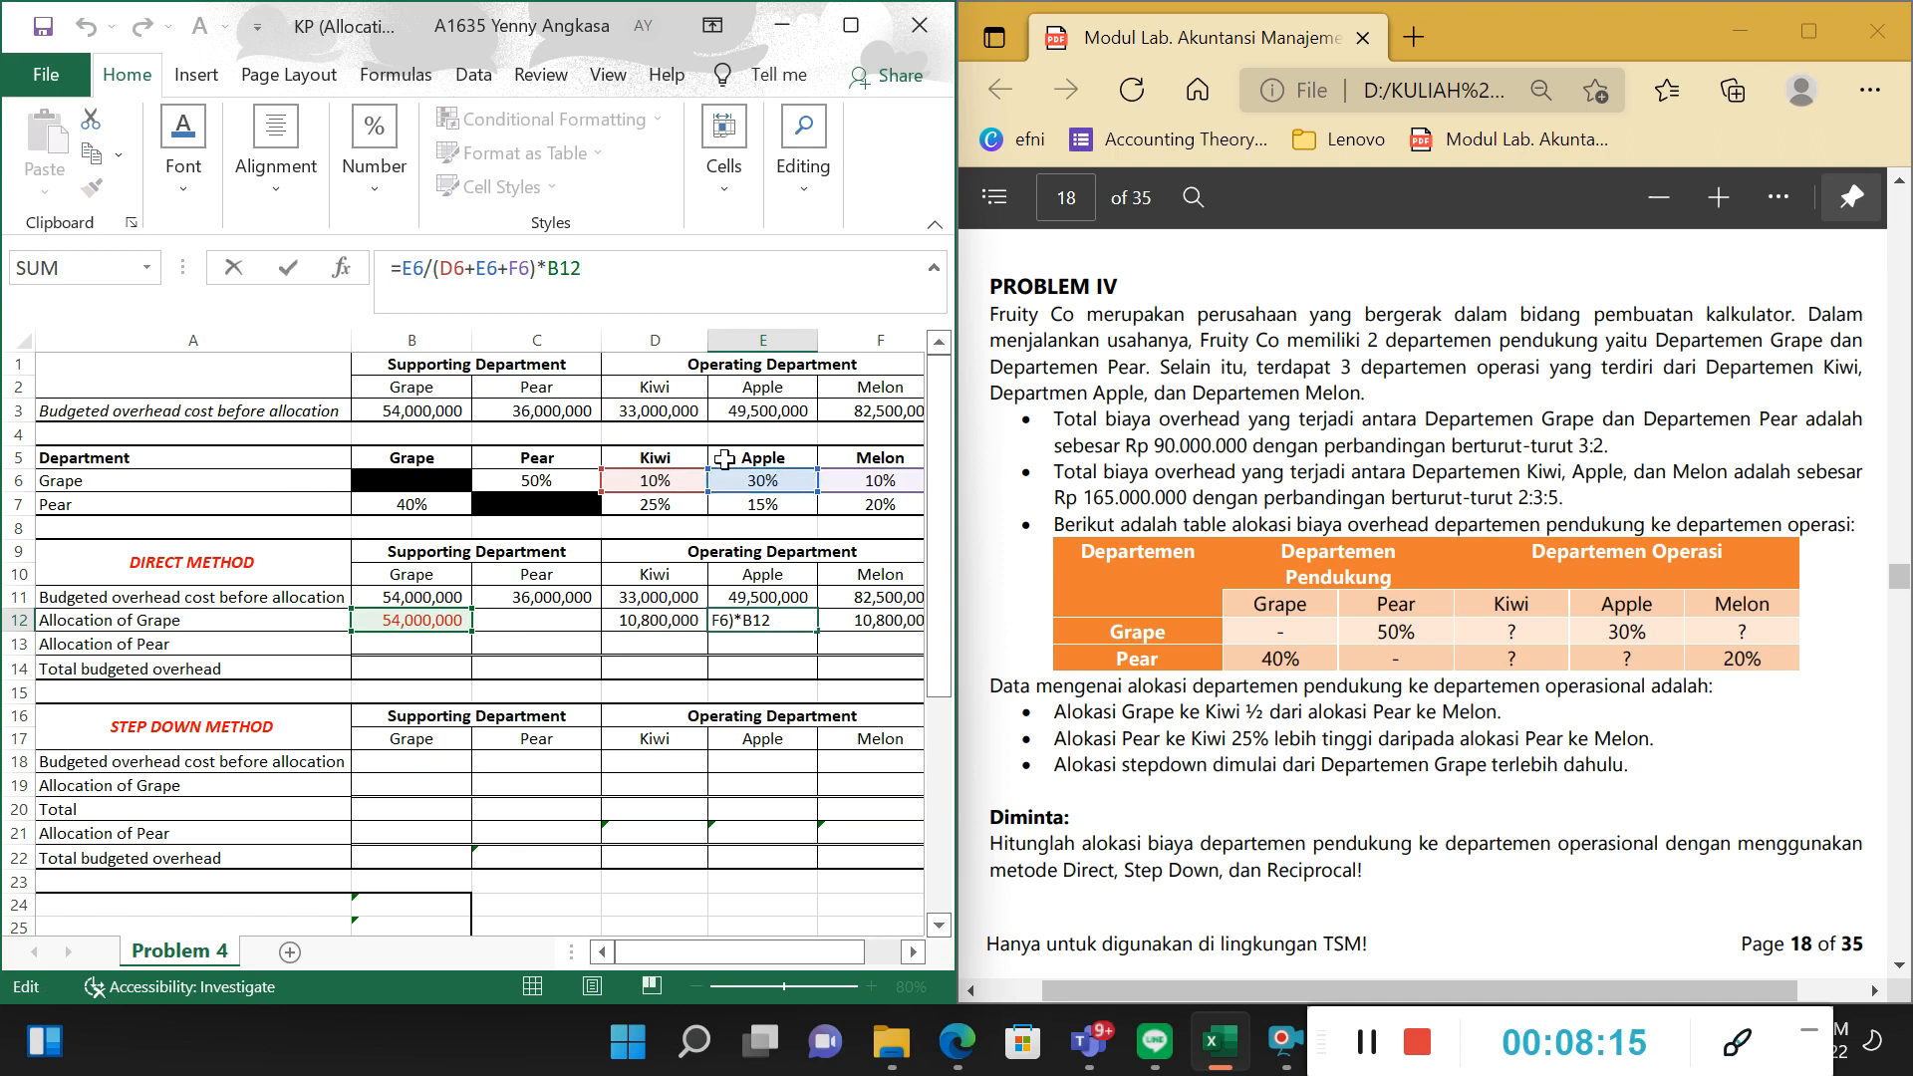
{"action": "left_click", "coordinate": [431, 268]}
{"action": "type", "text": "/"}
{"action": "left_click_drag", "start_coordinate": [435, 267], "coordinate": [546, 267]}
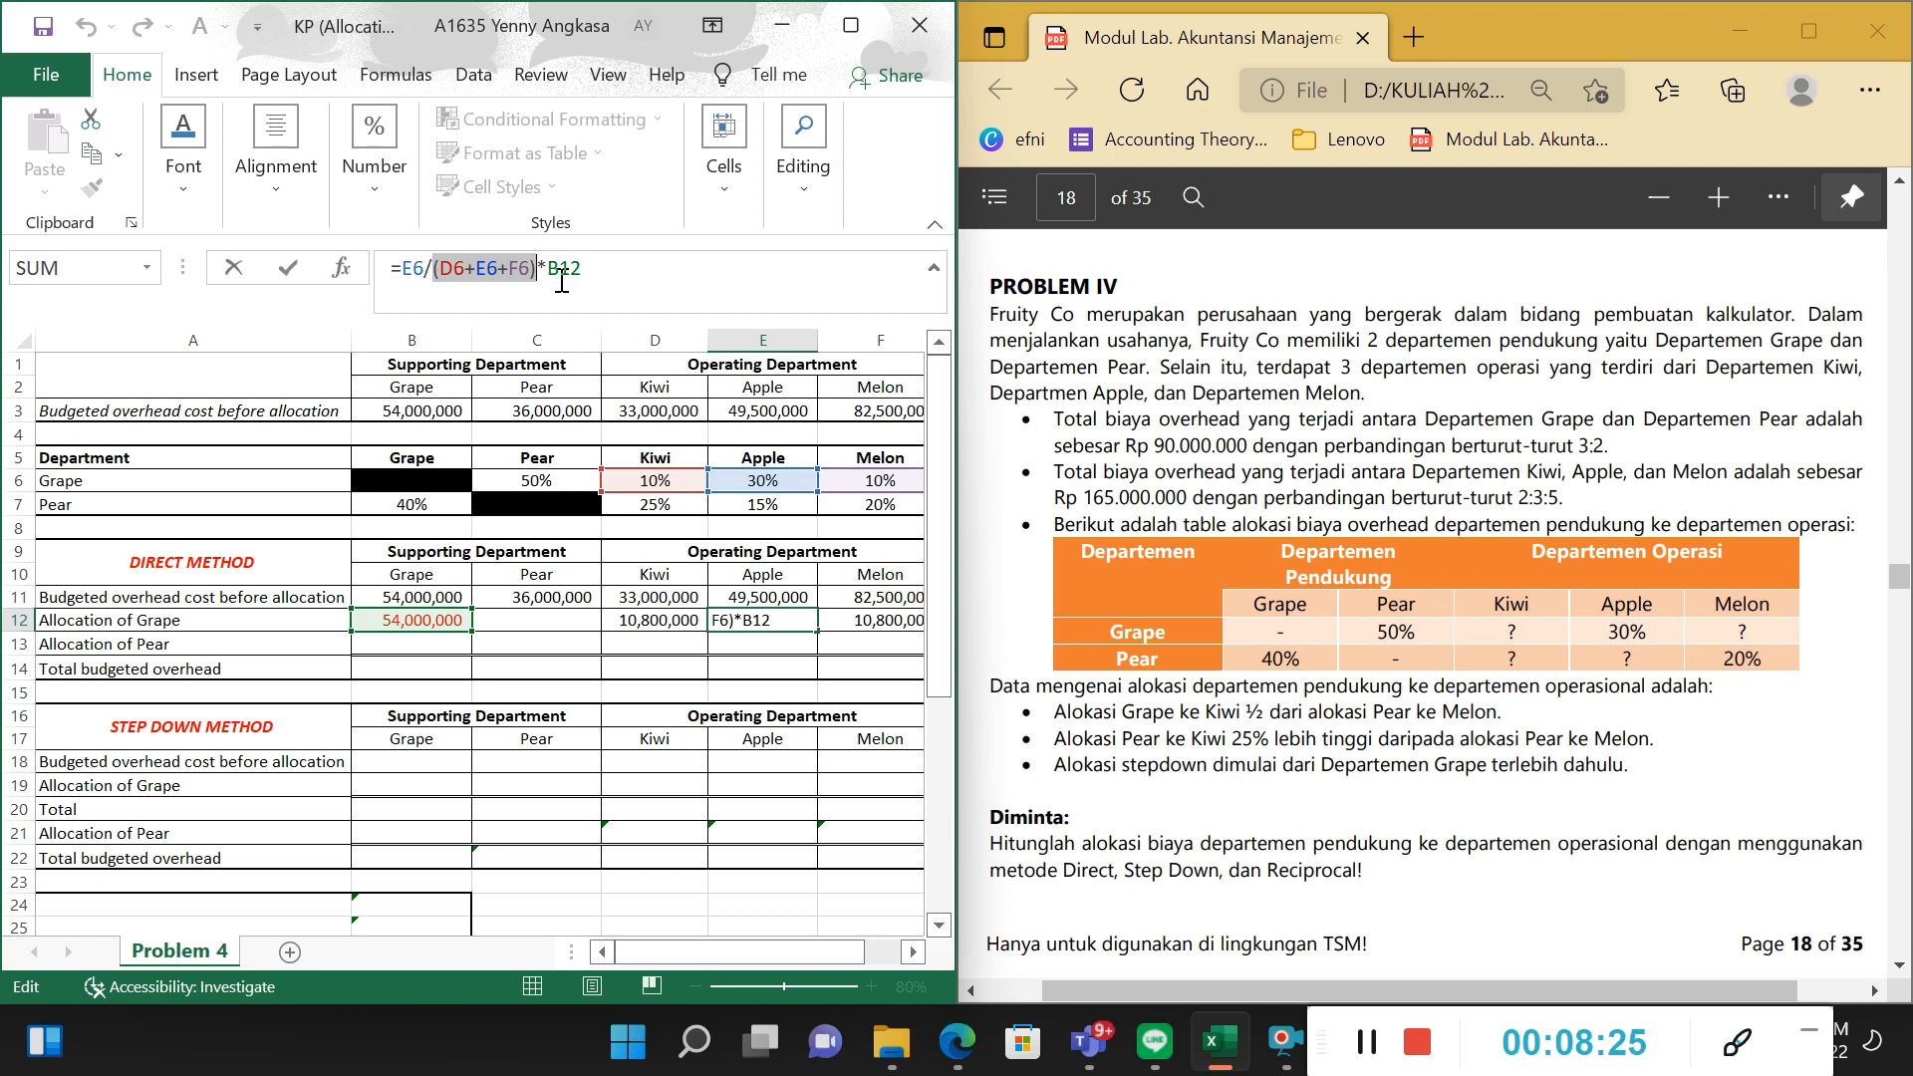
{"action": "left_click_drag", "start_coordinate": [556, 273], "coordinate": [650, 283]}
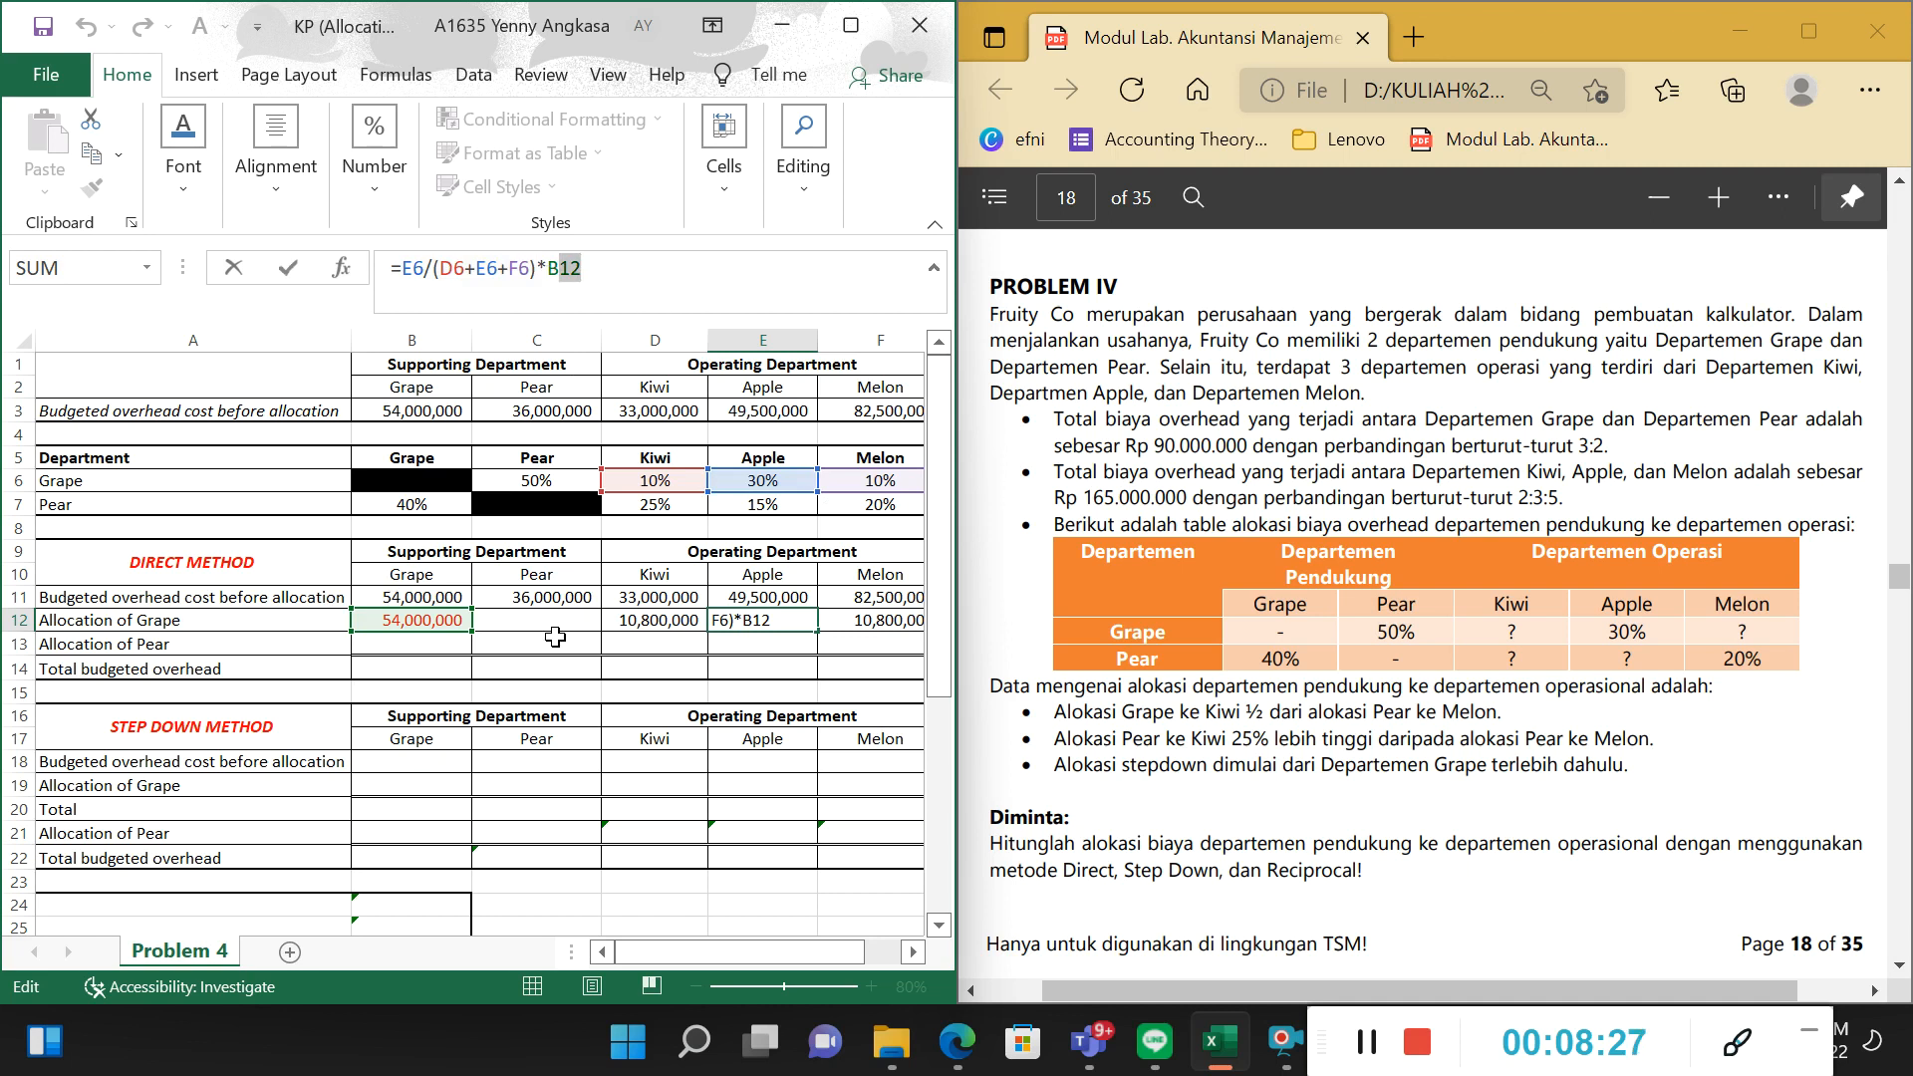
{"action": "key", "text": "Return"}
Inspect Melon's Allocation of Grape formula in F12, tracing its percentage and the sum of the operating departments' shares.
{"action": "key", "text": "Right"}
{"action": "key", "text": "Up"}
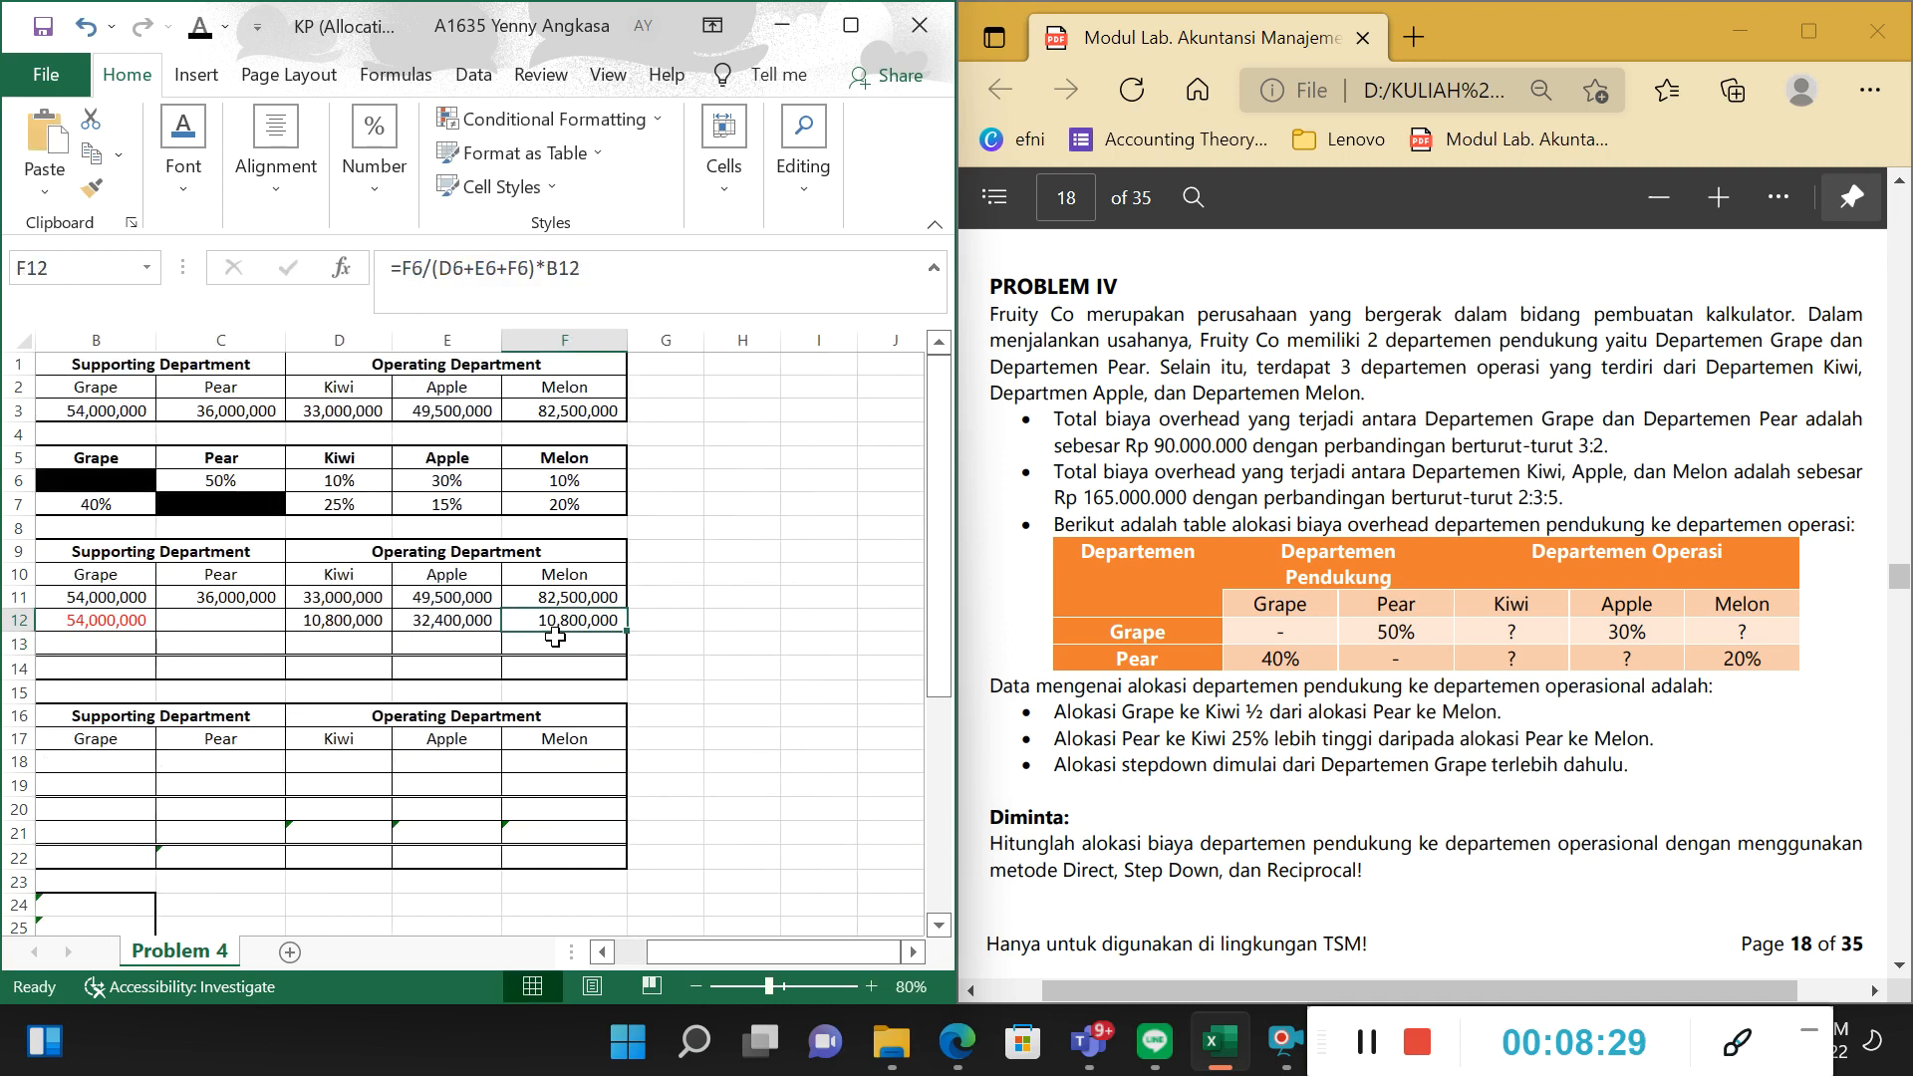
{"action": "key", "text": "F2"}
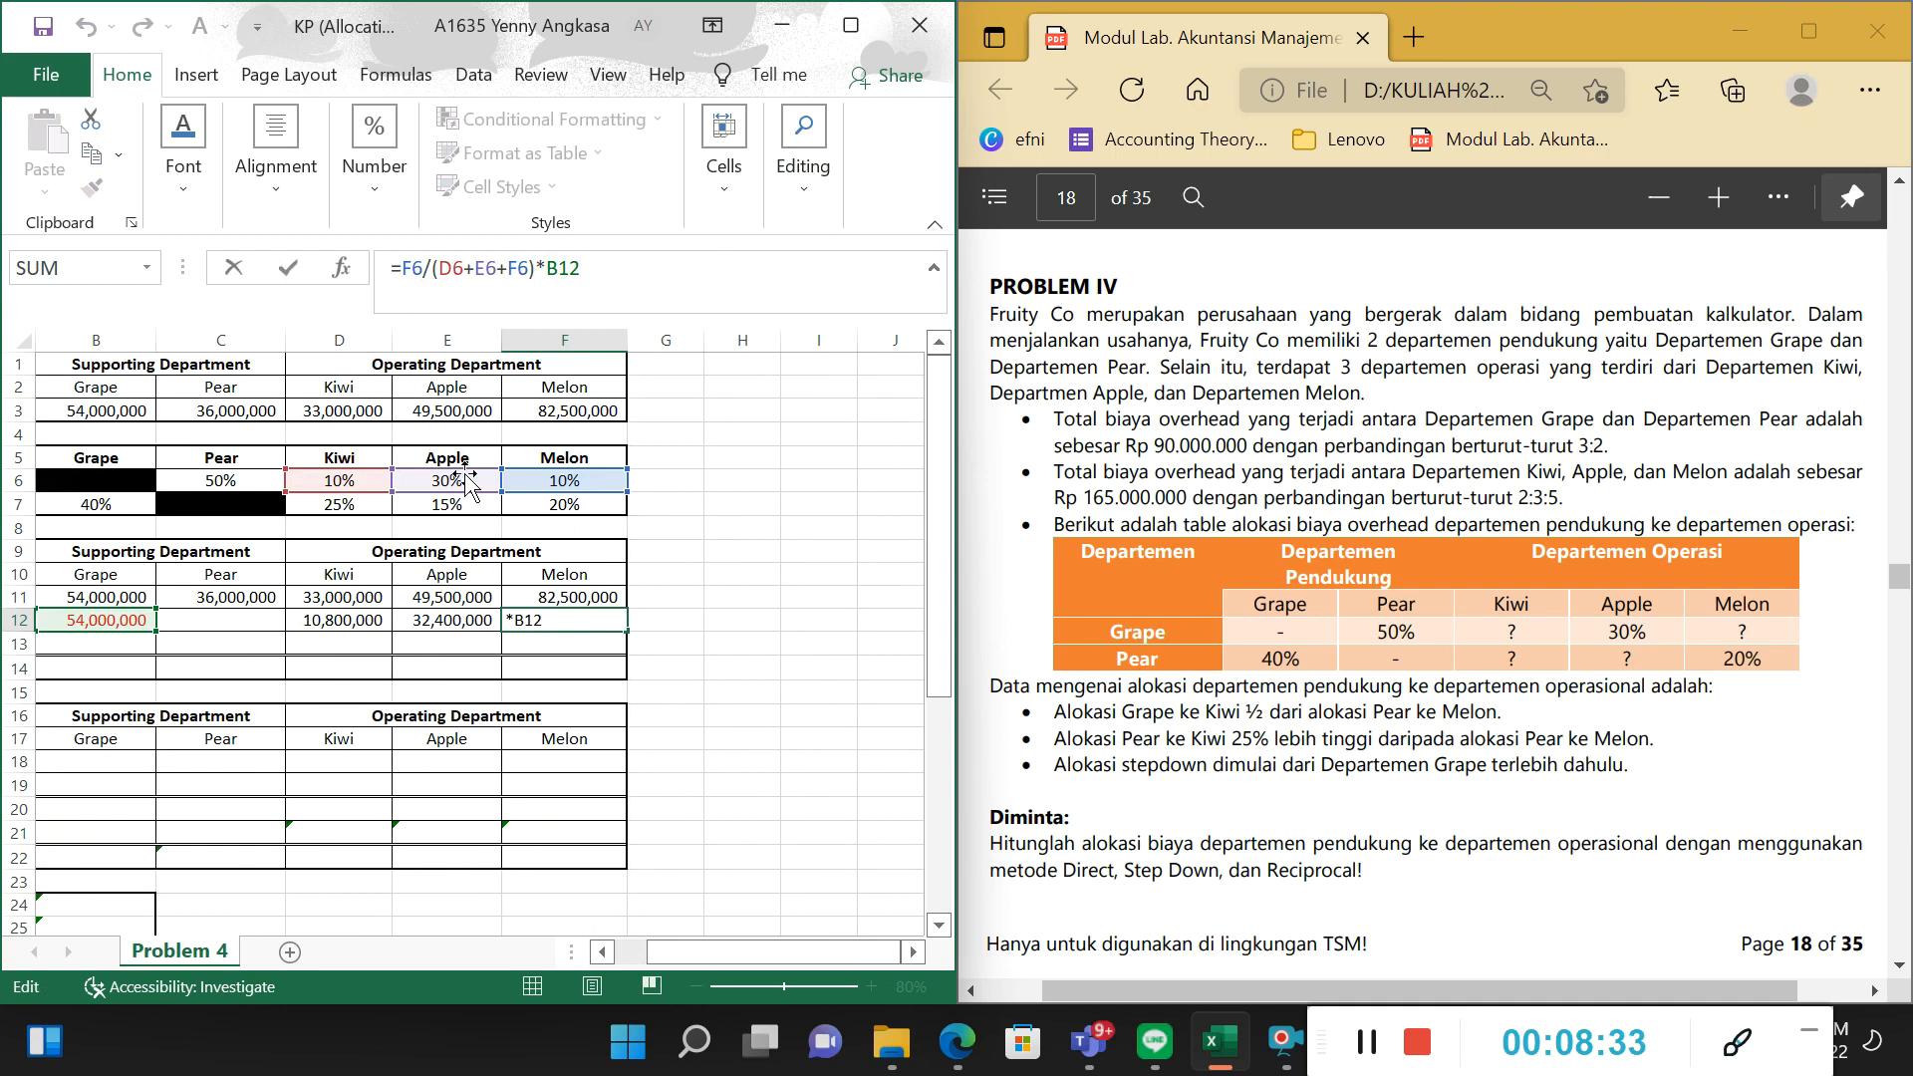
{"action": "left_click", "coordinate": [419, 272]}
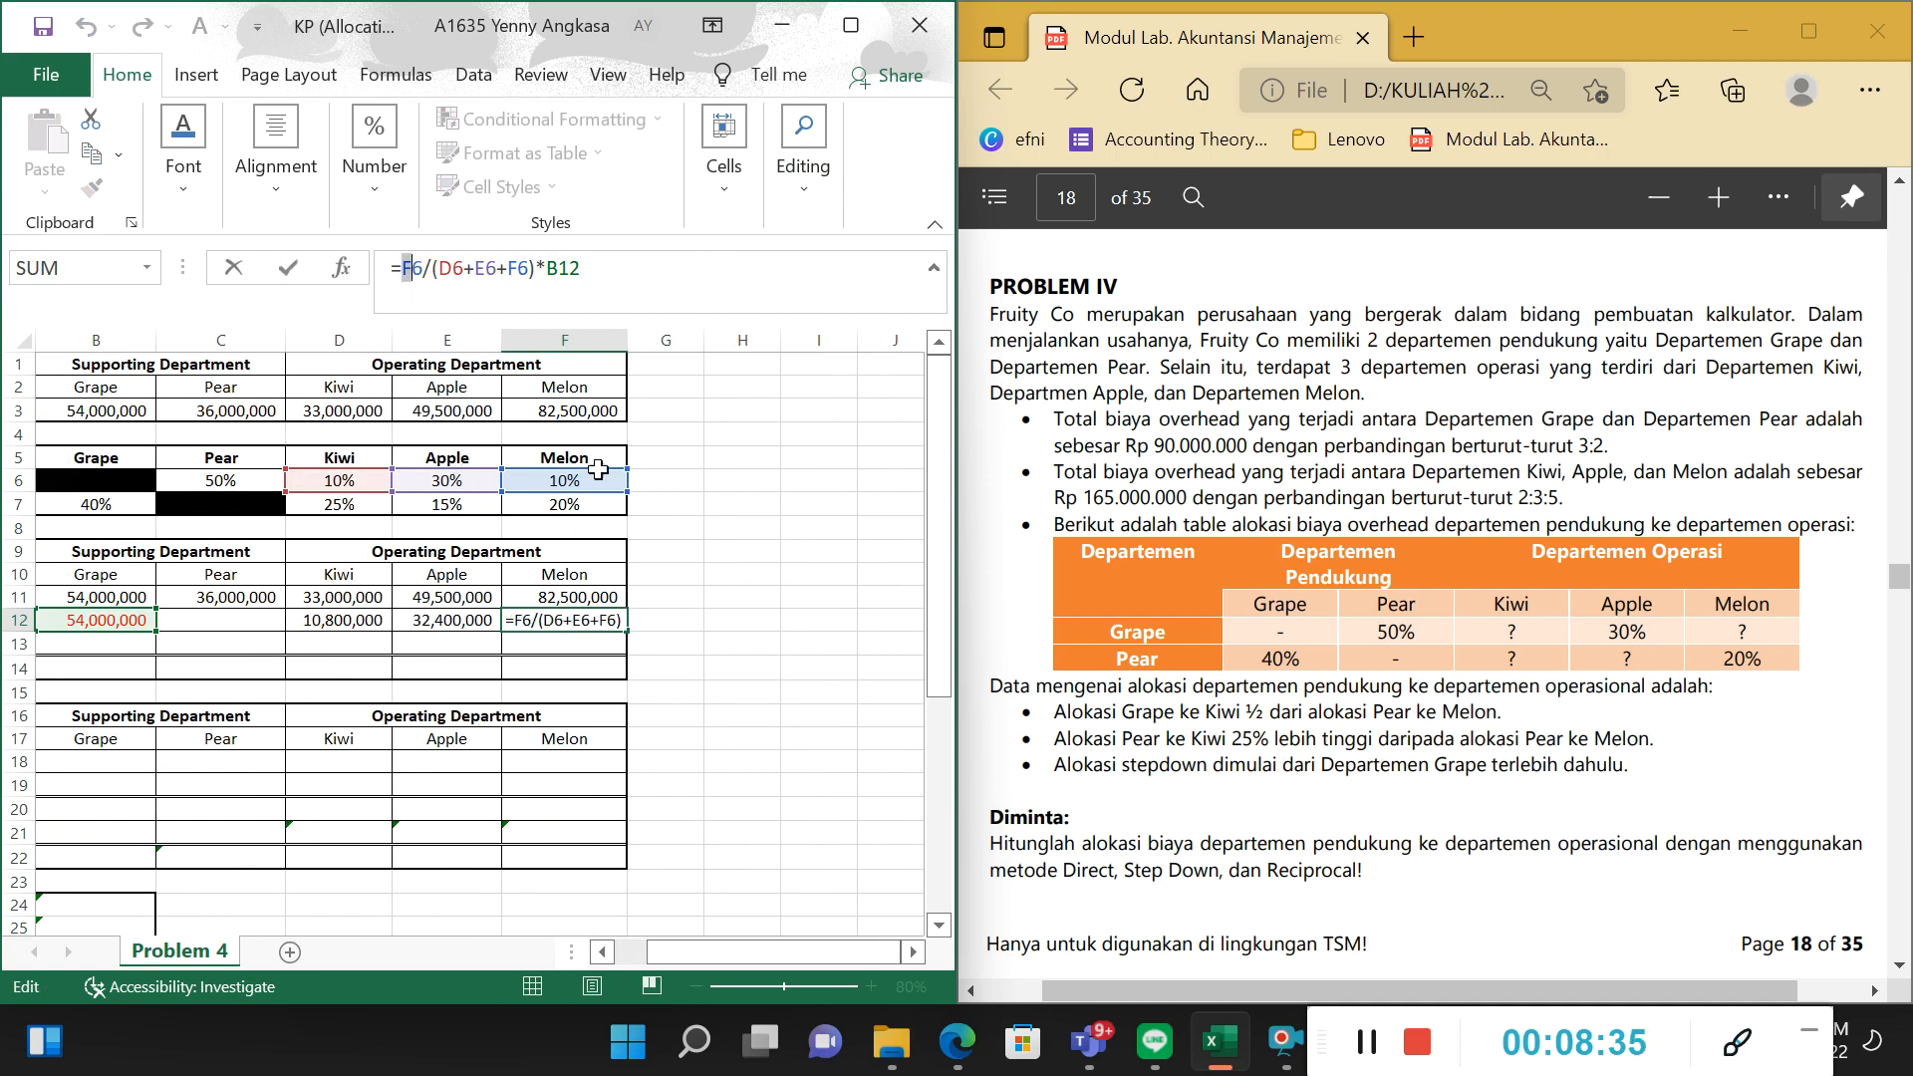
{"action": "left_click_drag", "start_coordinate": [442, 282], "coordinate": [538, 270]}
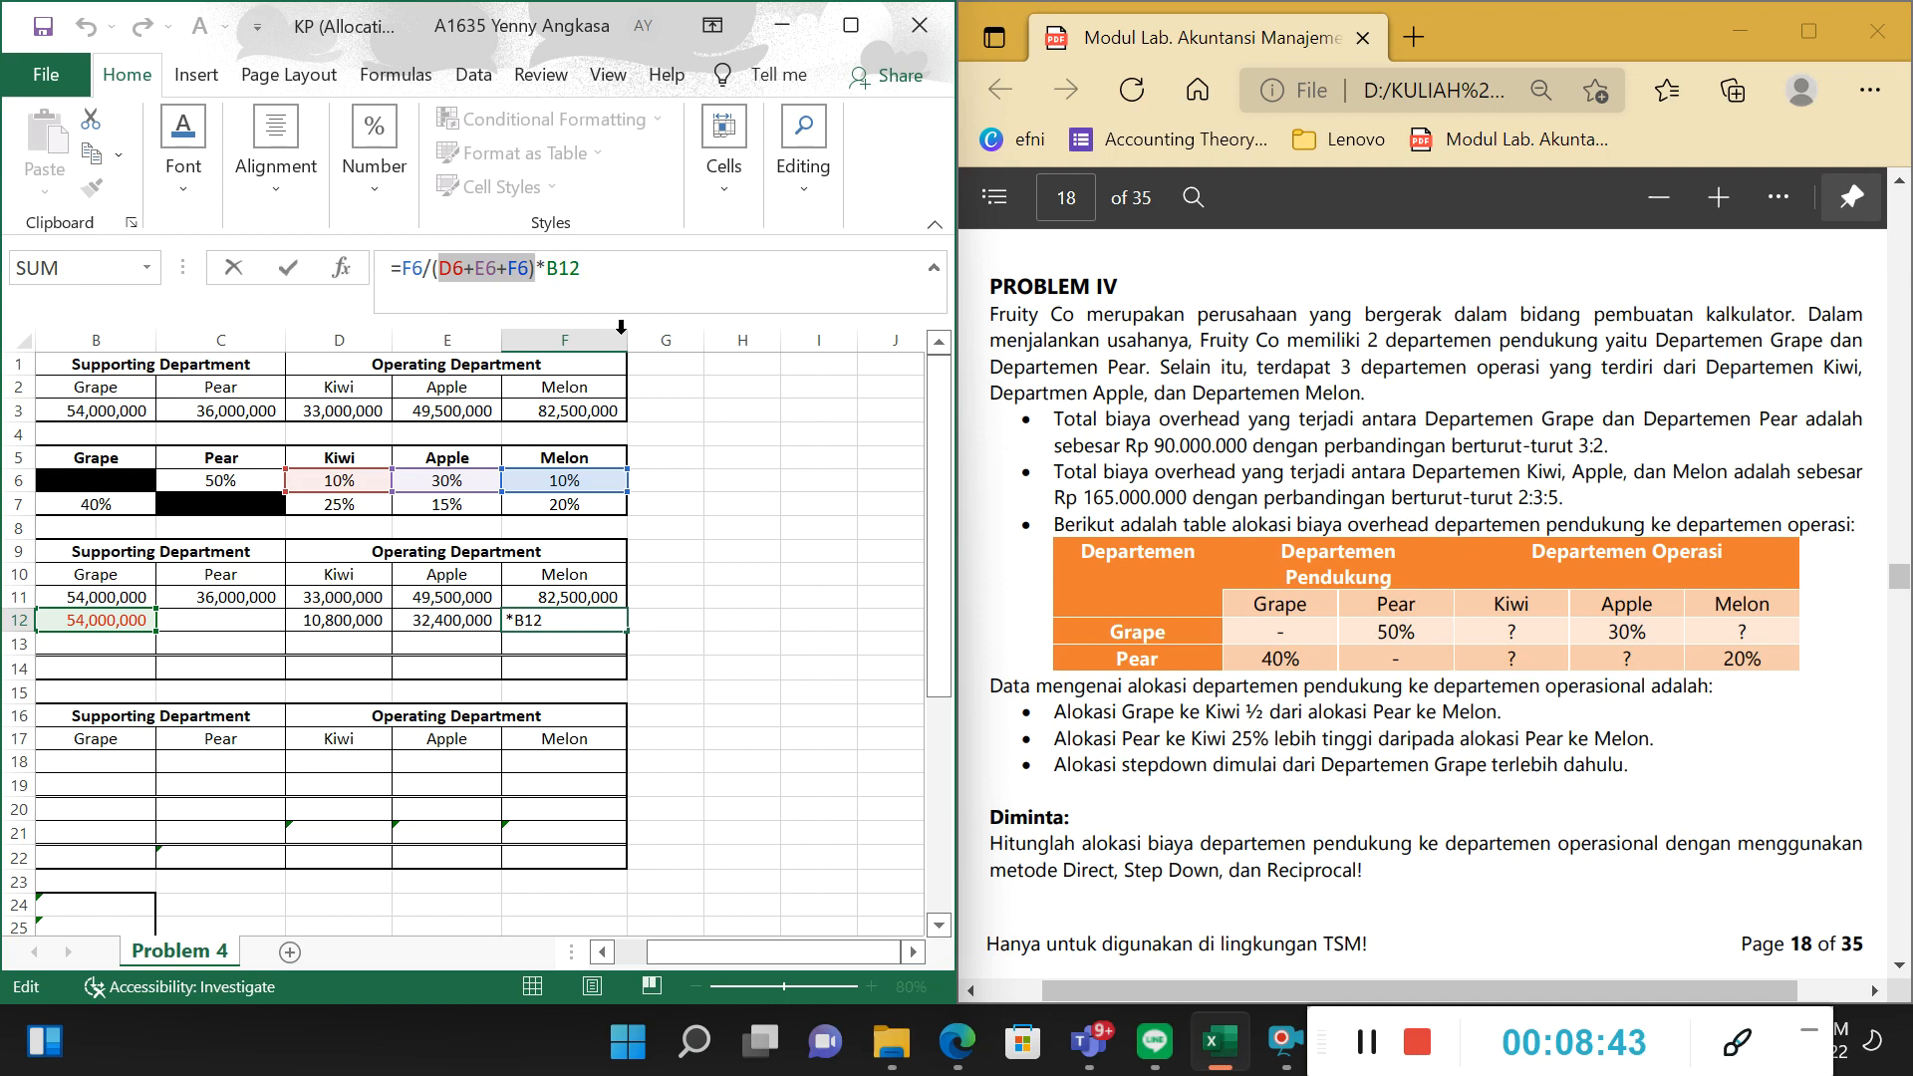
{"action": "left_click", "coordinate": [590, 311]}
{"action": "left_click_drag", "start_coordinate": [728, 952], "coordinate": [695, 952]}
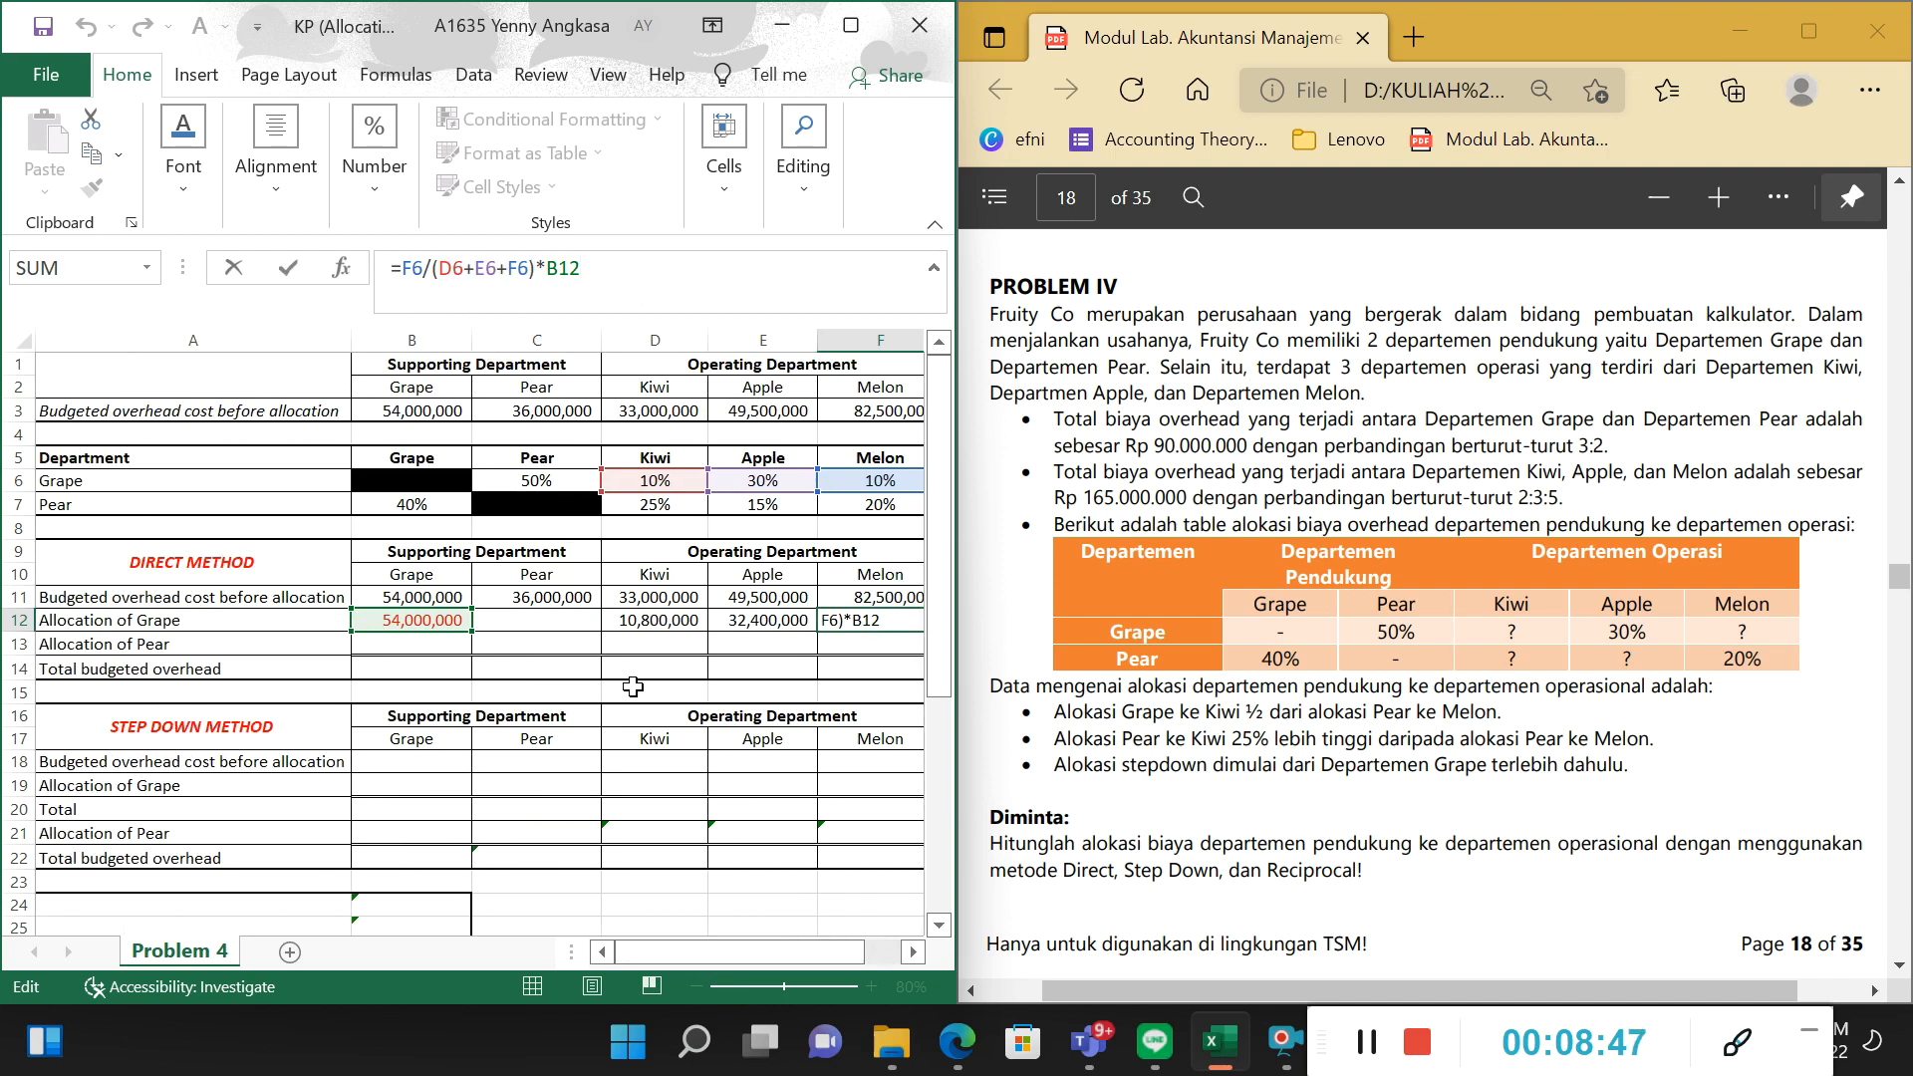
{"action": "key", "text": "Return"}
Review the Allocation of Grape amounts for Kiwi and Apple in D12 and E12.
{"action": "key", "text": "Left"}
{"action": "key", "text": "Left"}
{"action": "key", "text": "Left"}
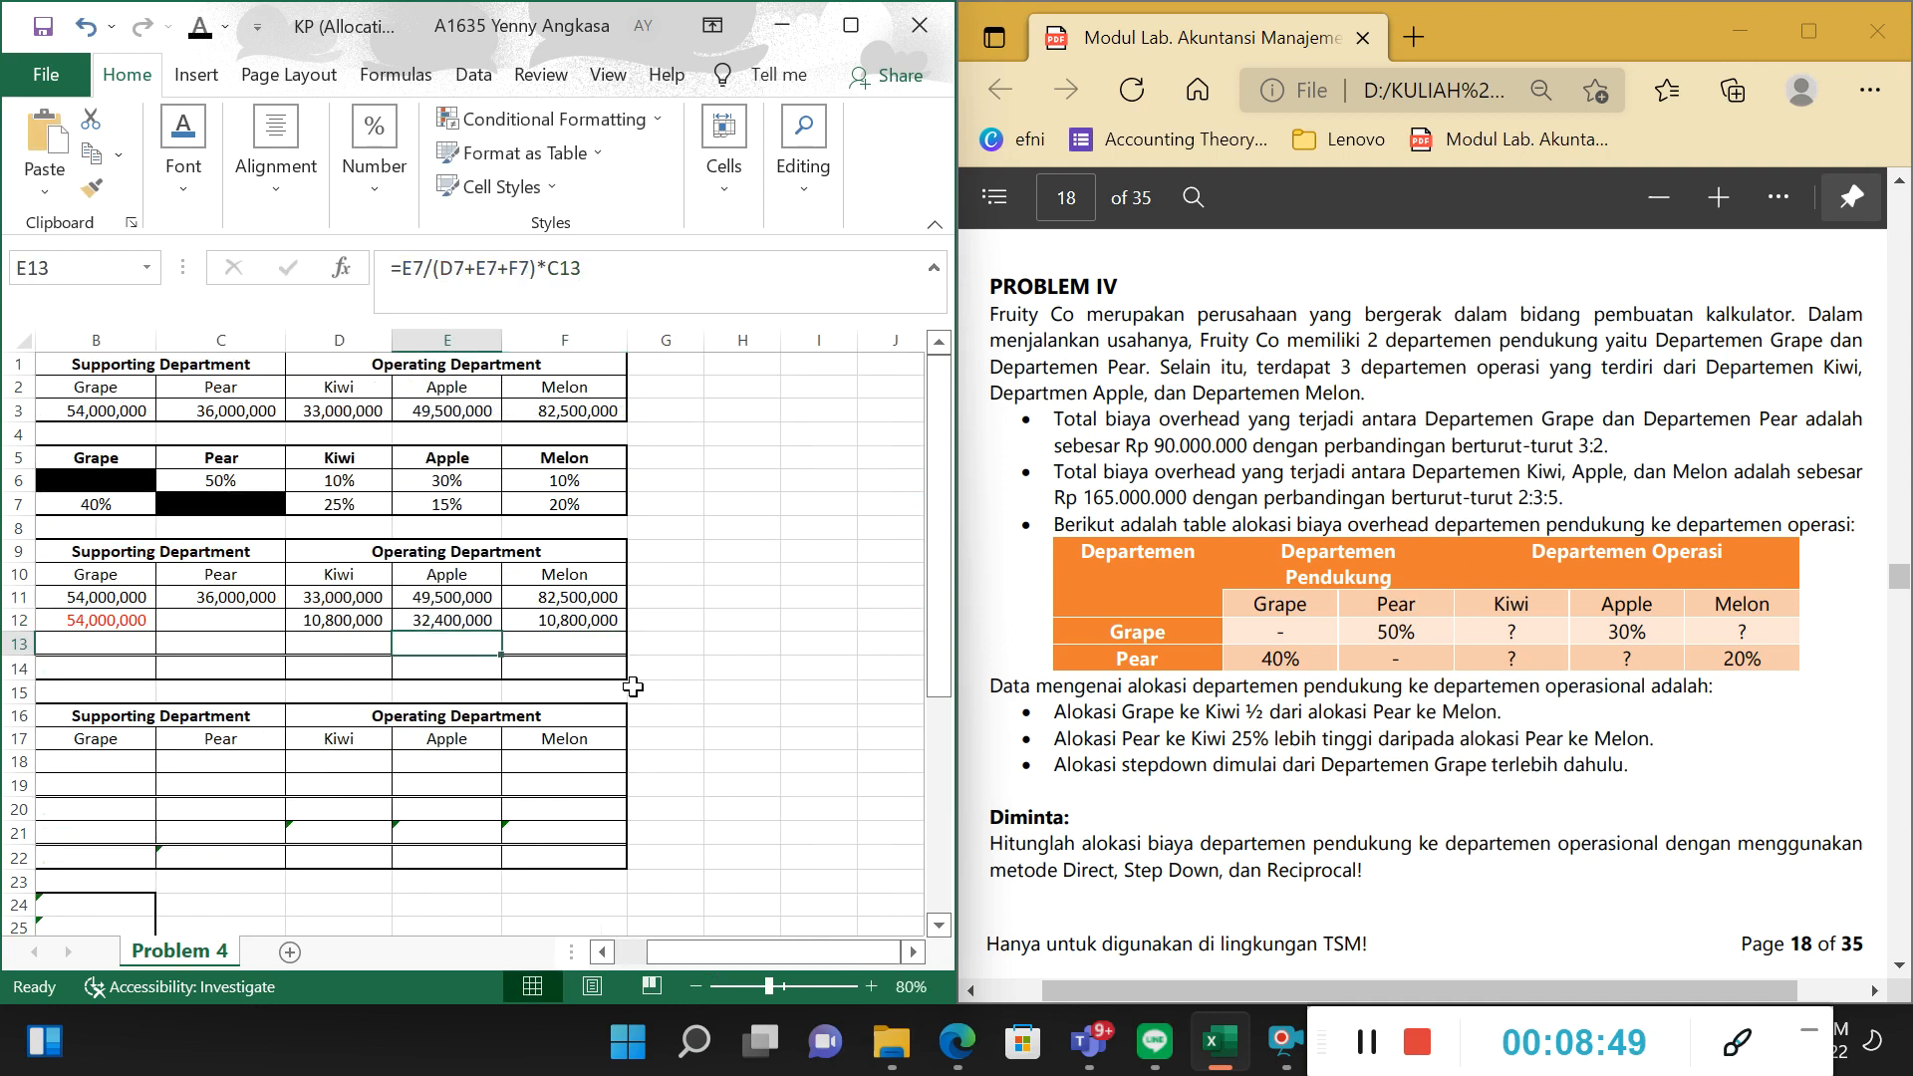
{"action": "key", "text": "Left"}
{"action": "key", "text": "Left"}
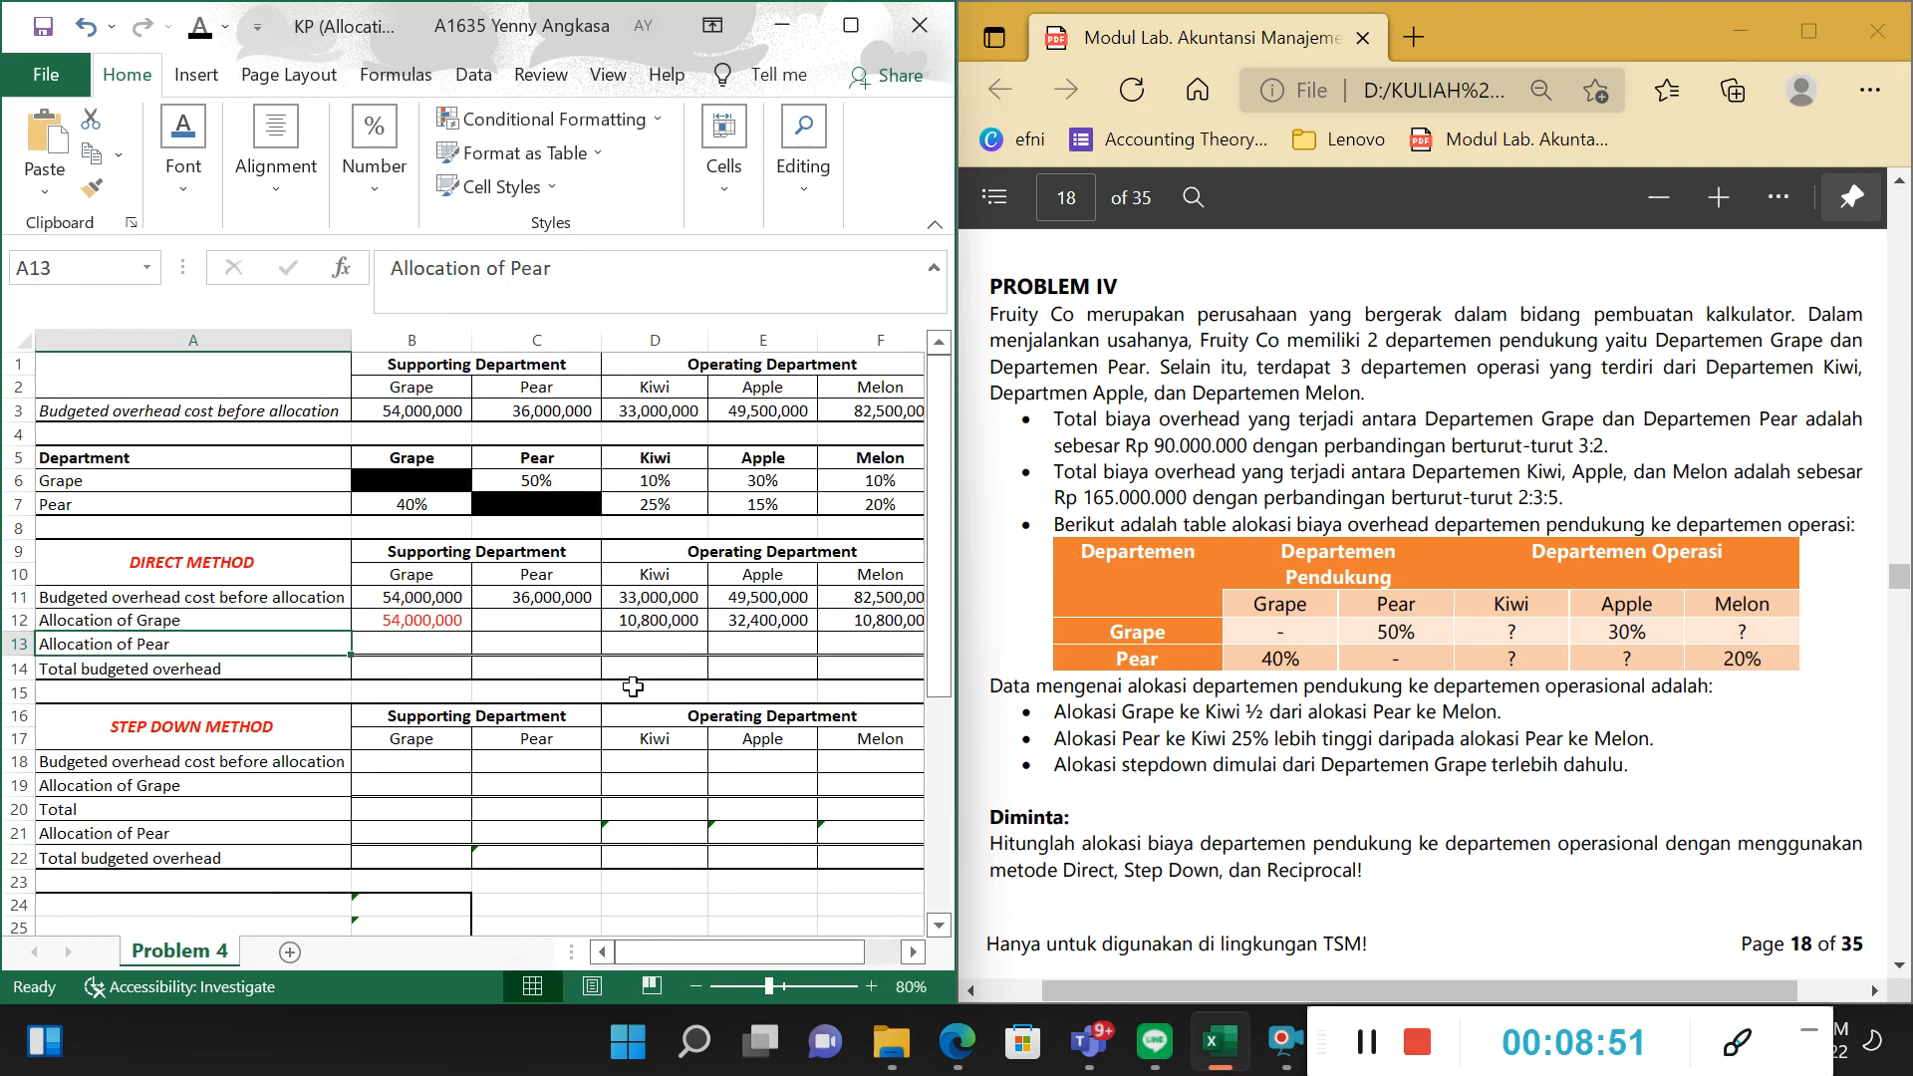
{"action": "key", "text": "Right"}
{"action": "key", "text": "Right"}
{"action": "key", "text": "Right"}
{"action": "key", "text": "Up"}
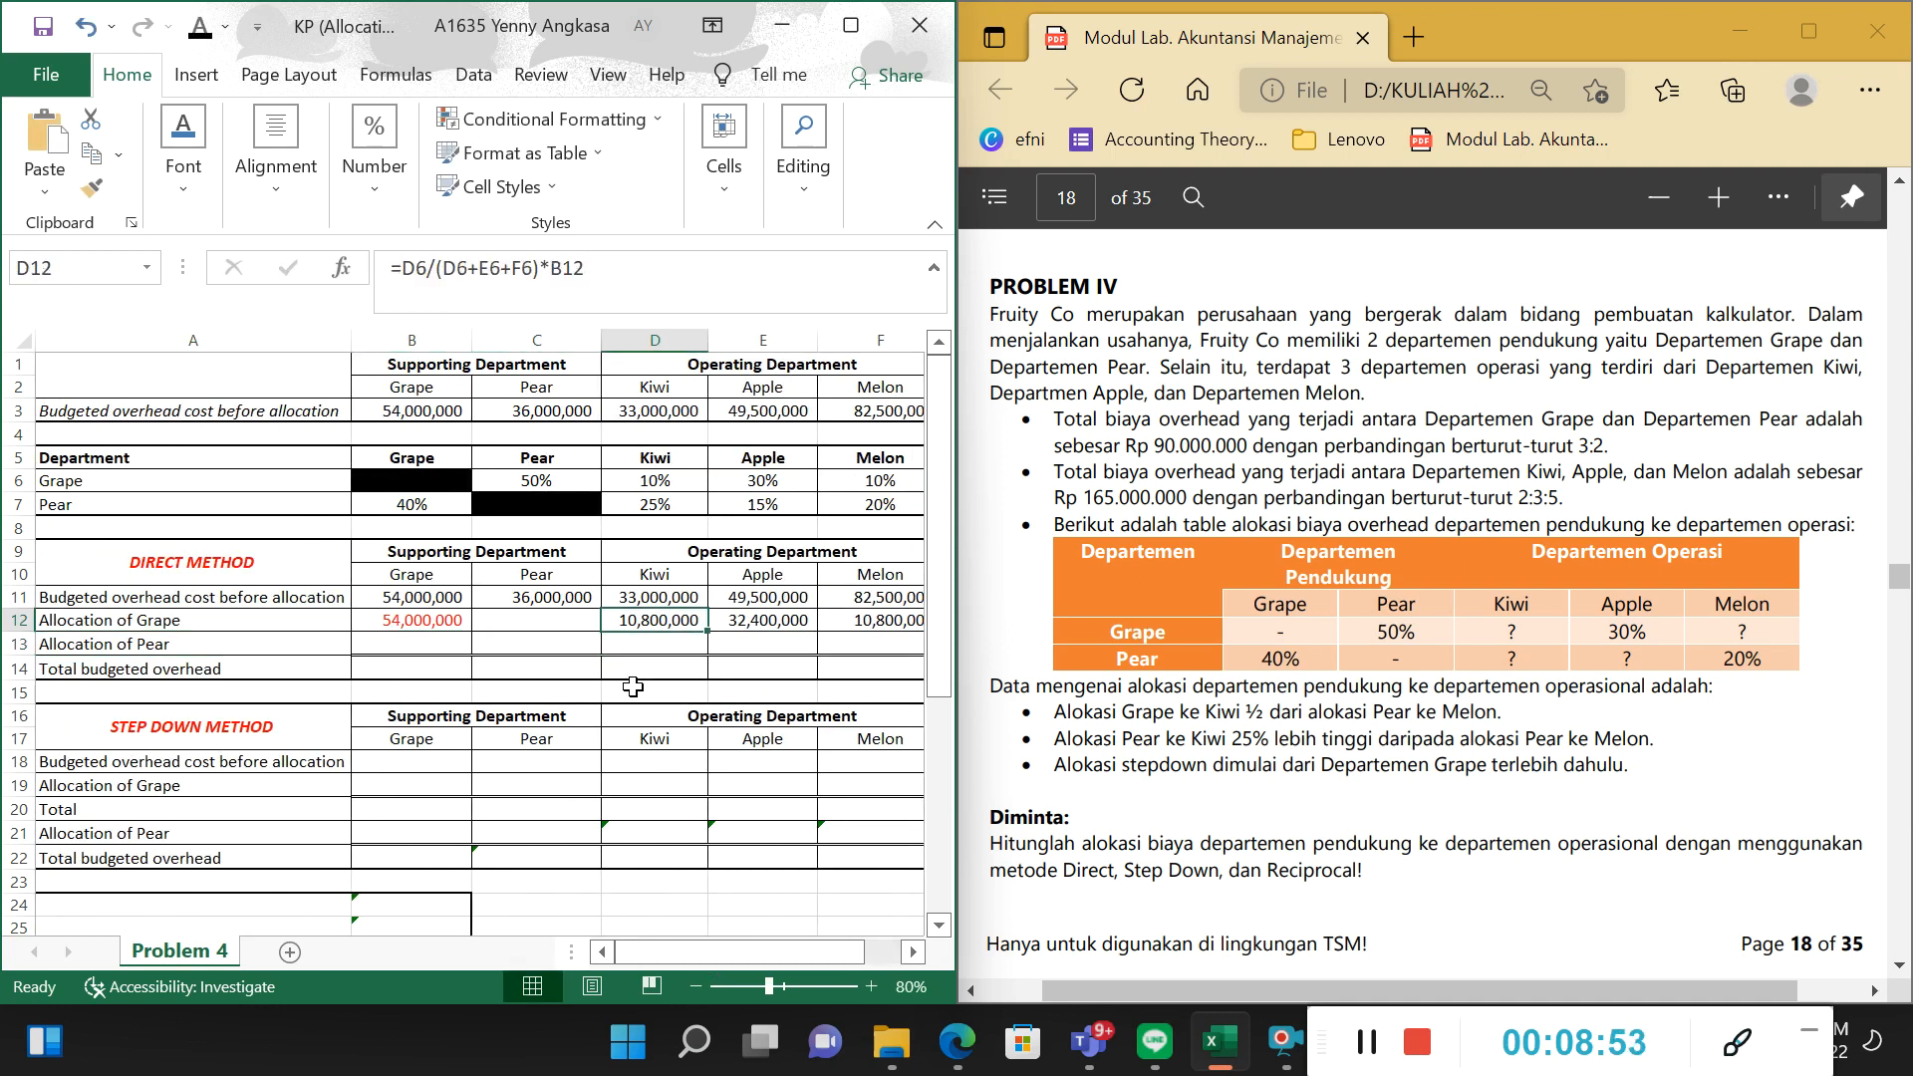
{"action": "key", "text": "Right"}
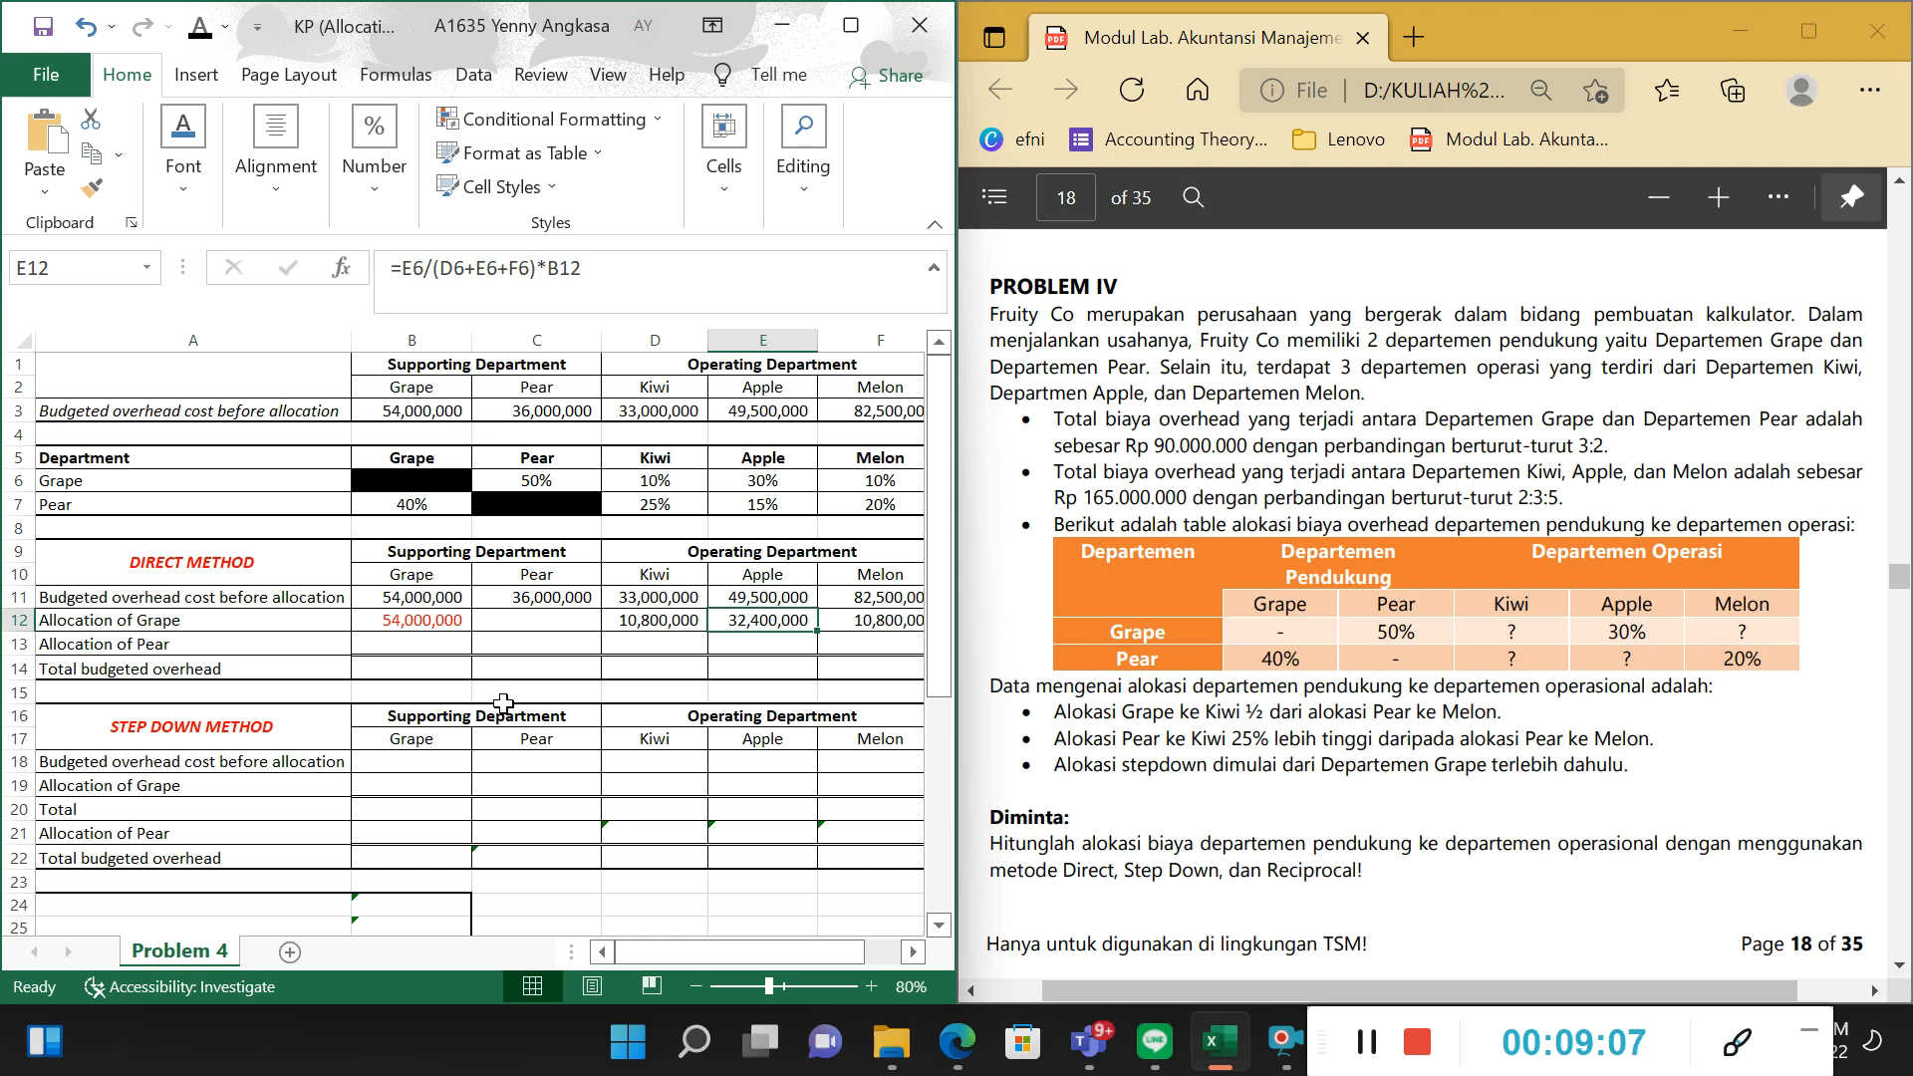
Set the font colour of Pear's cost cell C13 in the Direct Method's Allocation of Pear row to red.
{"action": "left_click", "coordinate": [505, 647]}
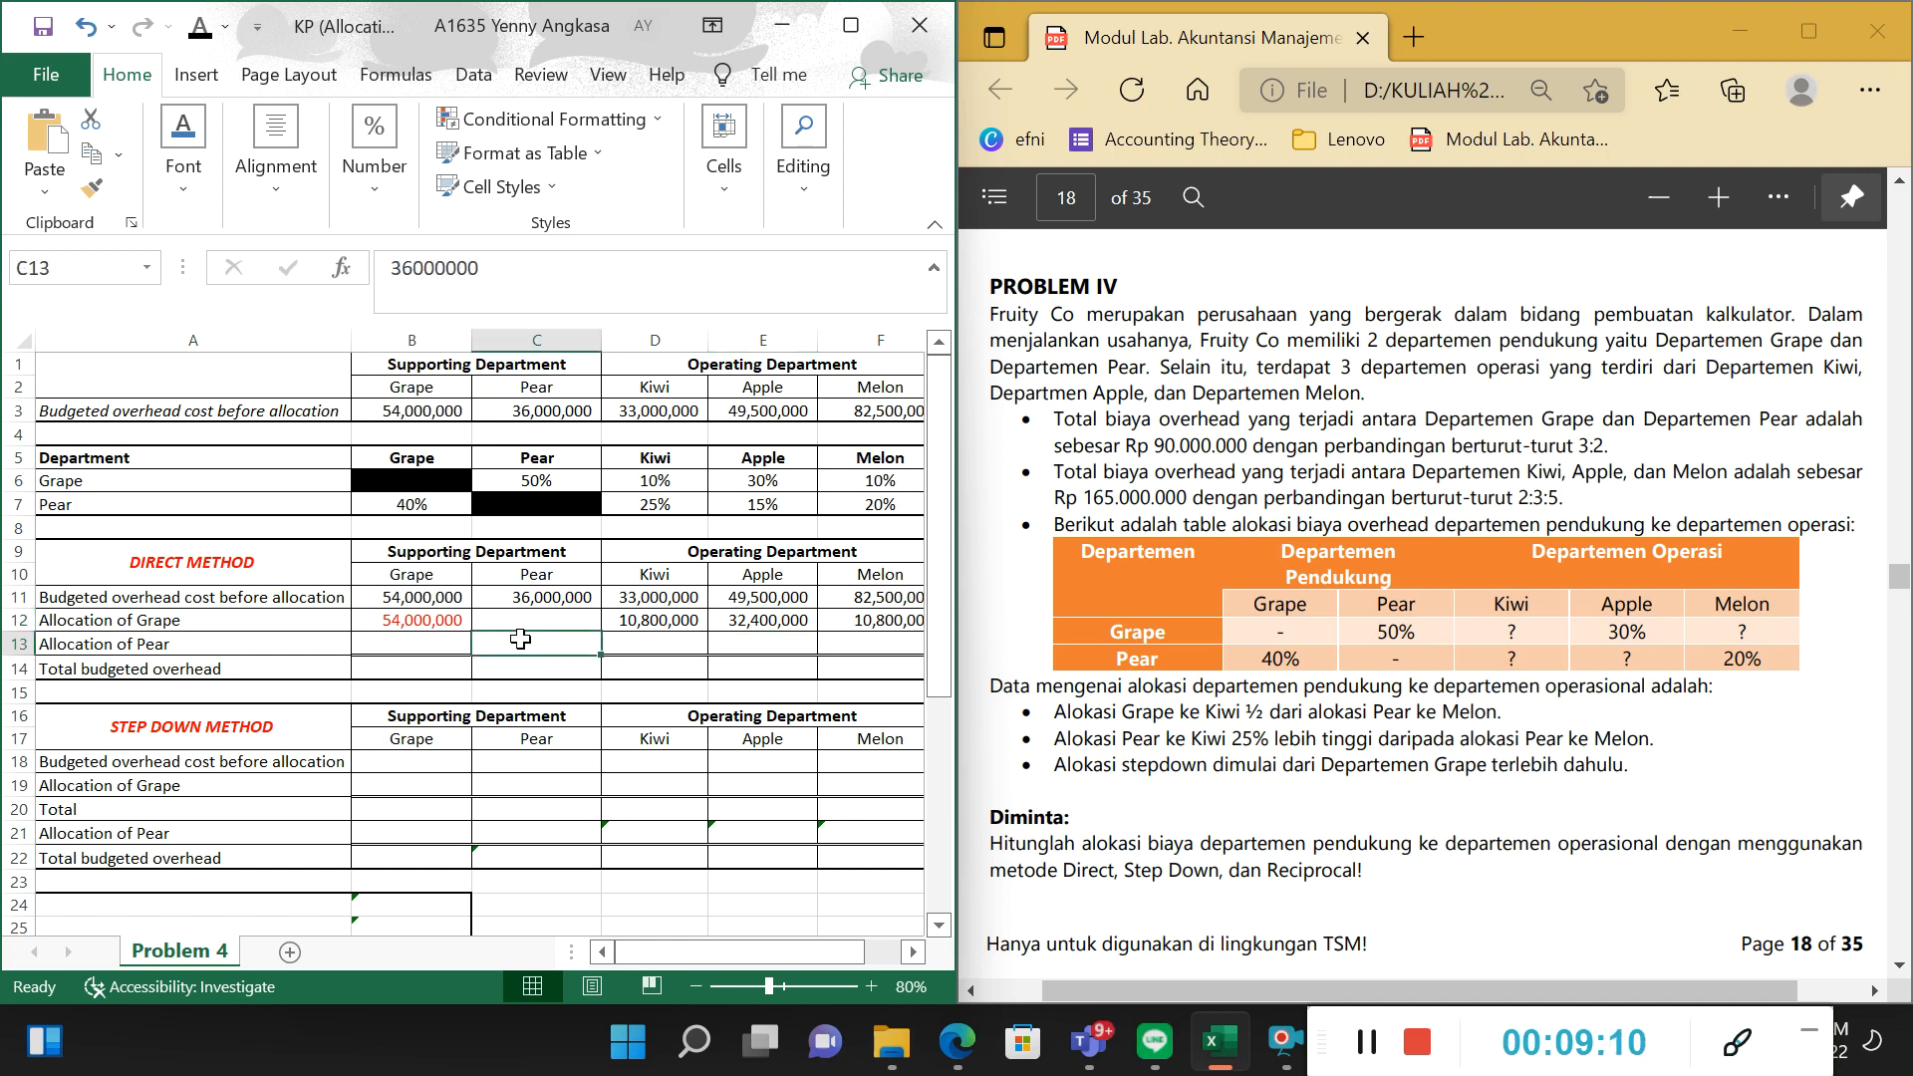
{"action": "left_click", "coordinate": [226, 27]}
{"action": "left_click", "coordinate": [221, 303]}
Set the font colour of the Allocation of Pear amounts for Kiwi, Apple and Melon in D13:F13 to black.
{"action": "left_click_drag", "start_coordinate": [620, 642], "coordinate": [903, 663]}
{"action": "left_click", "coordinate": [225, 28]}
{"action": "left_click", "coordinate": [225, 70]}
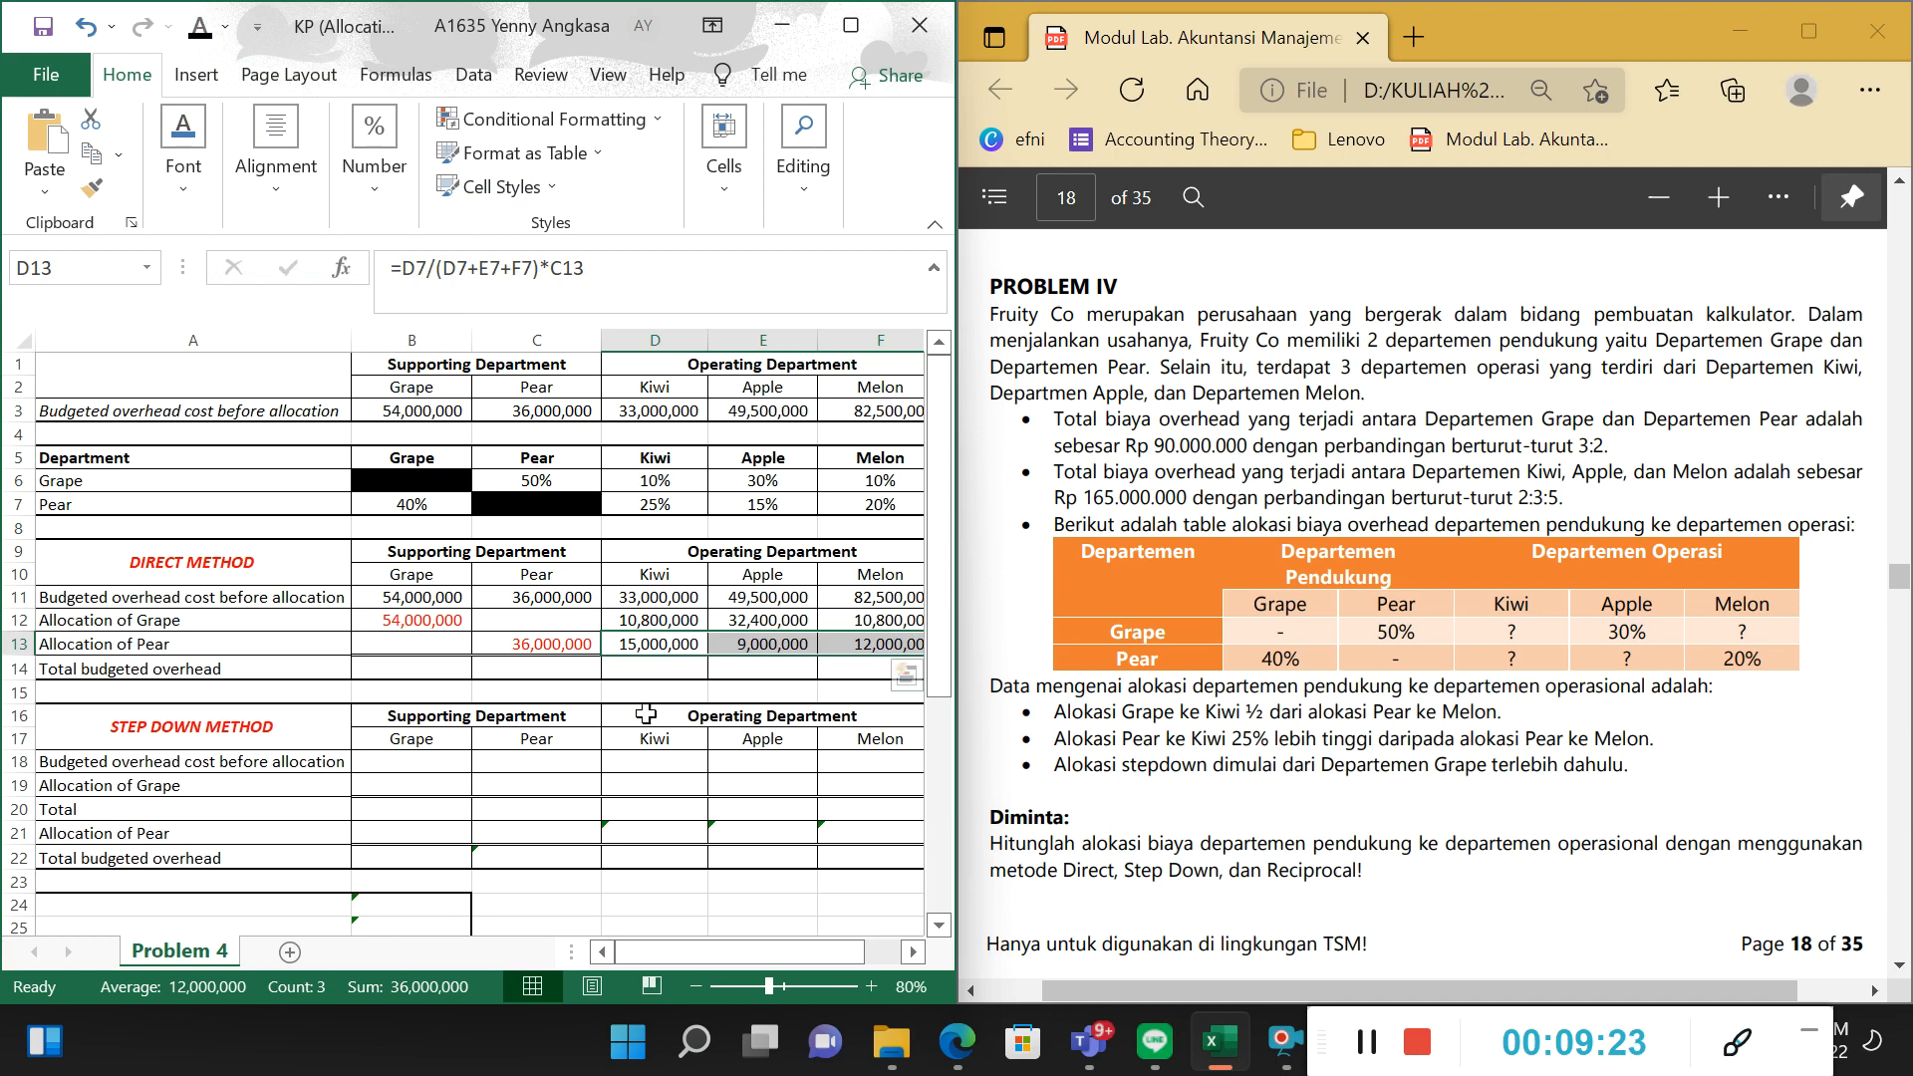
Review Pear's allocation percentages in row 7, comparing Grape's share with the operating departments' shares used for the Allocation of Pear.
{"action": "left_click", "coordinate": [663, 645]}
{"action": "left_click_drag", "start_coordinate": [44, 505], "coordinate": [877, 489]}
{"action": "left_click", "coordinate": [119, 506]}
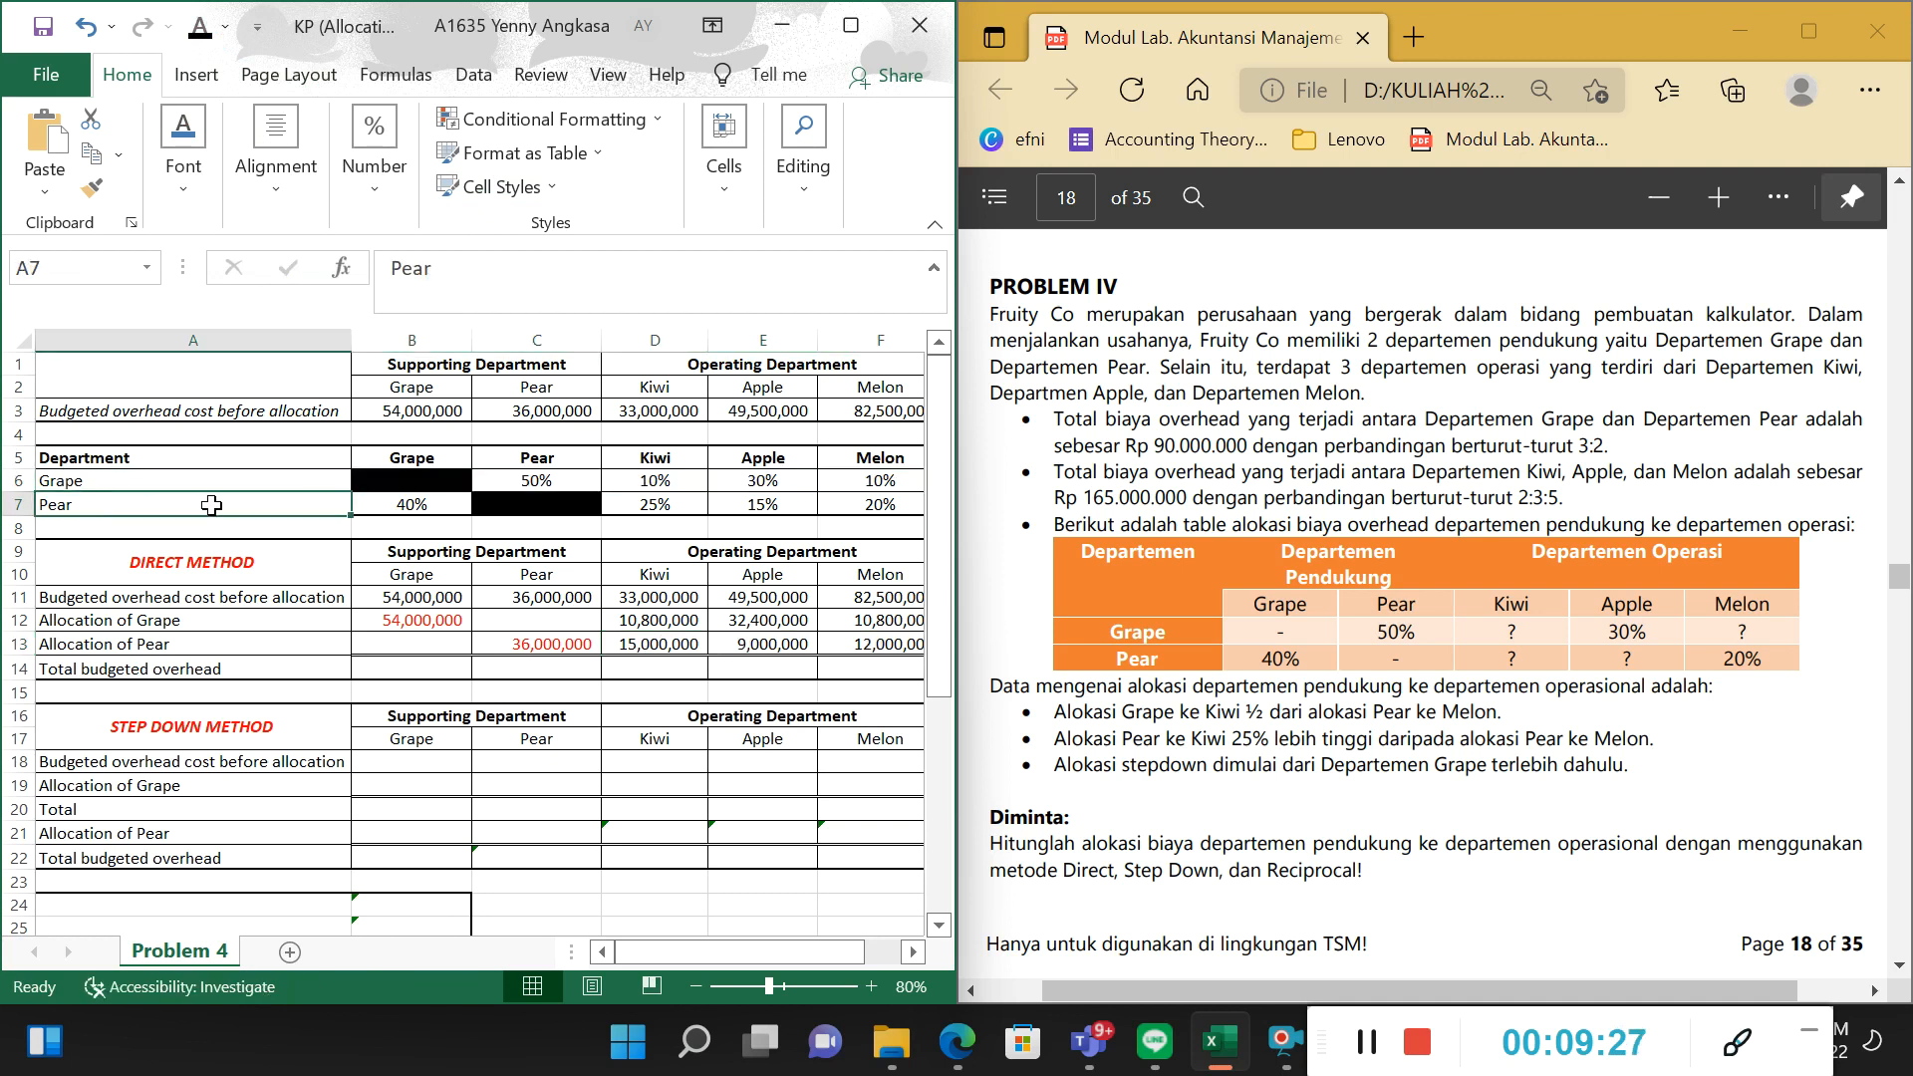
{"action": "left_click_drag", "start_coordinate": [119, 506], "coordinate": [861, 500]}
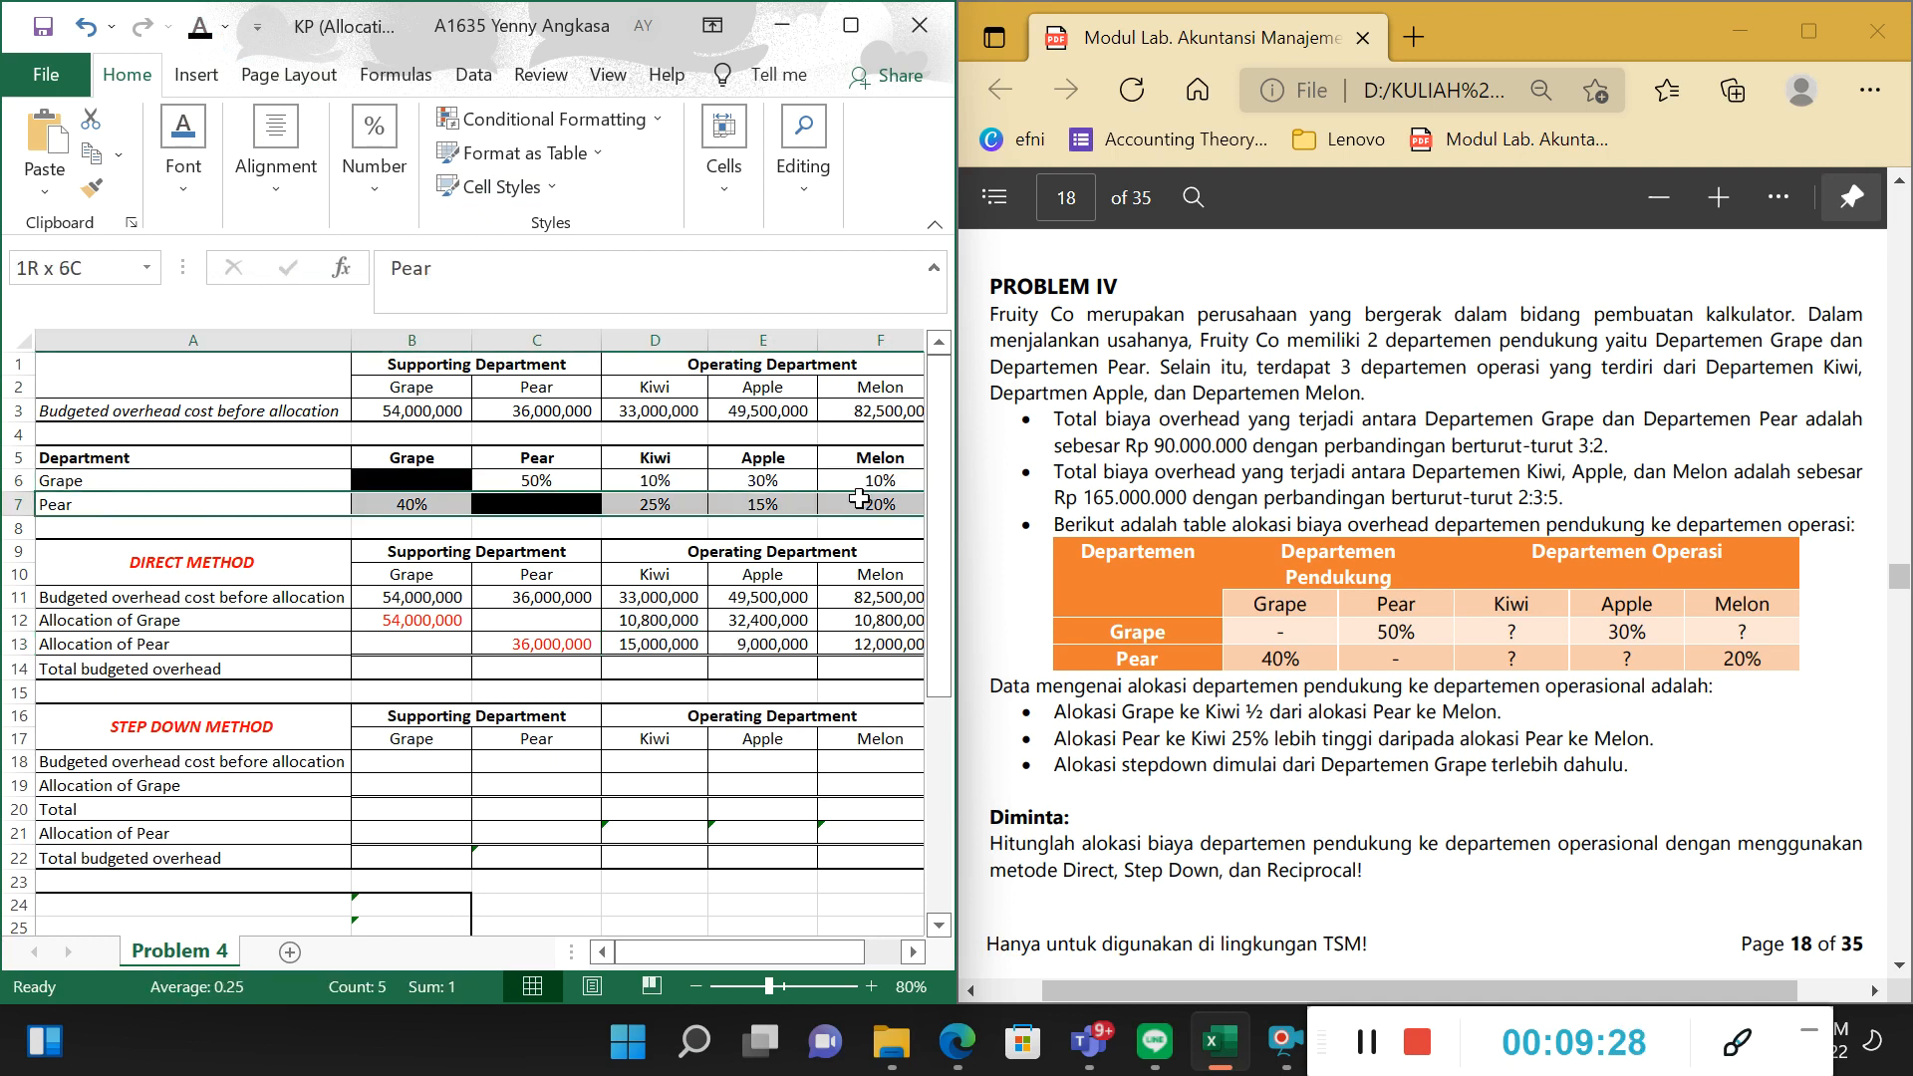
{"action": "left_click", "coordinate": [681, 525]}
{"action": "left_click", "coordinate": [266, 508]}
{"action": "left_click", "coordinate": [417, 505]}
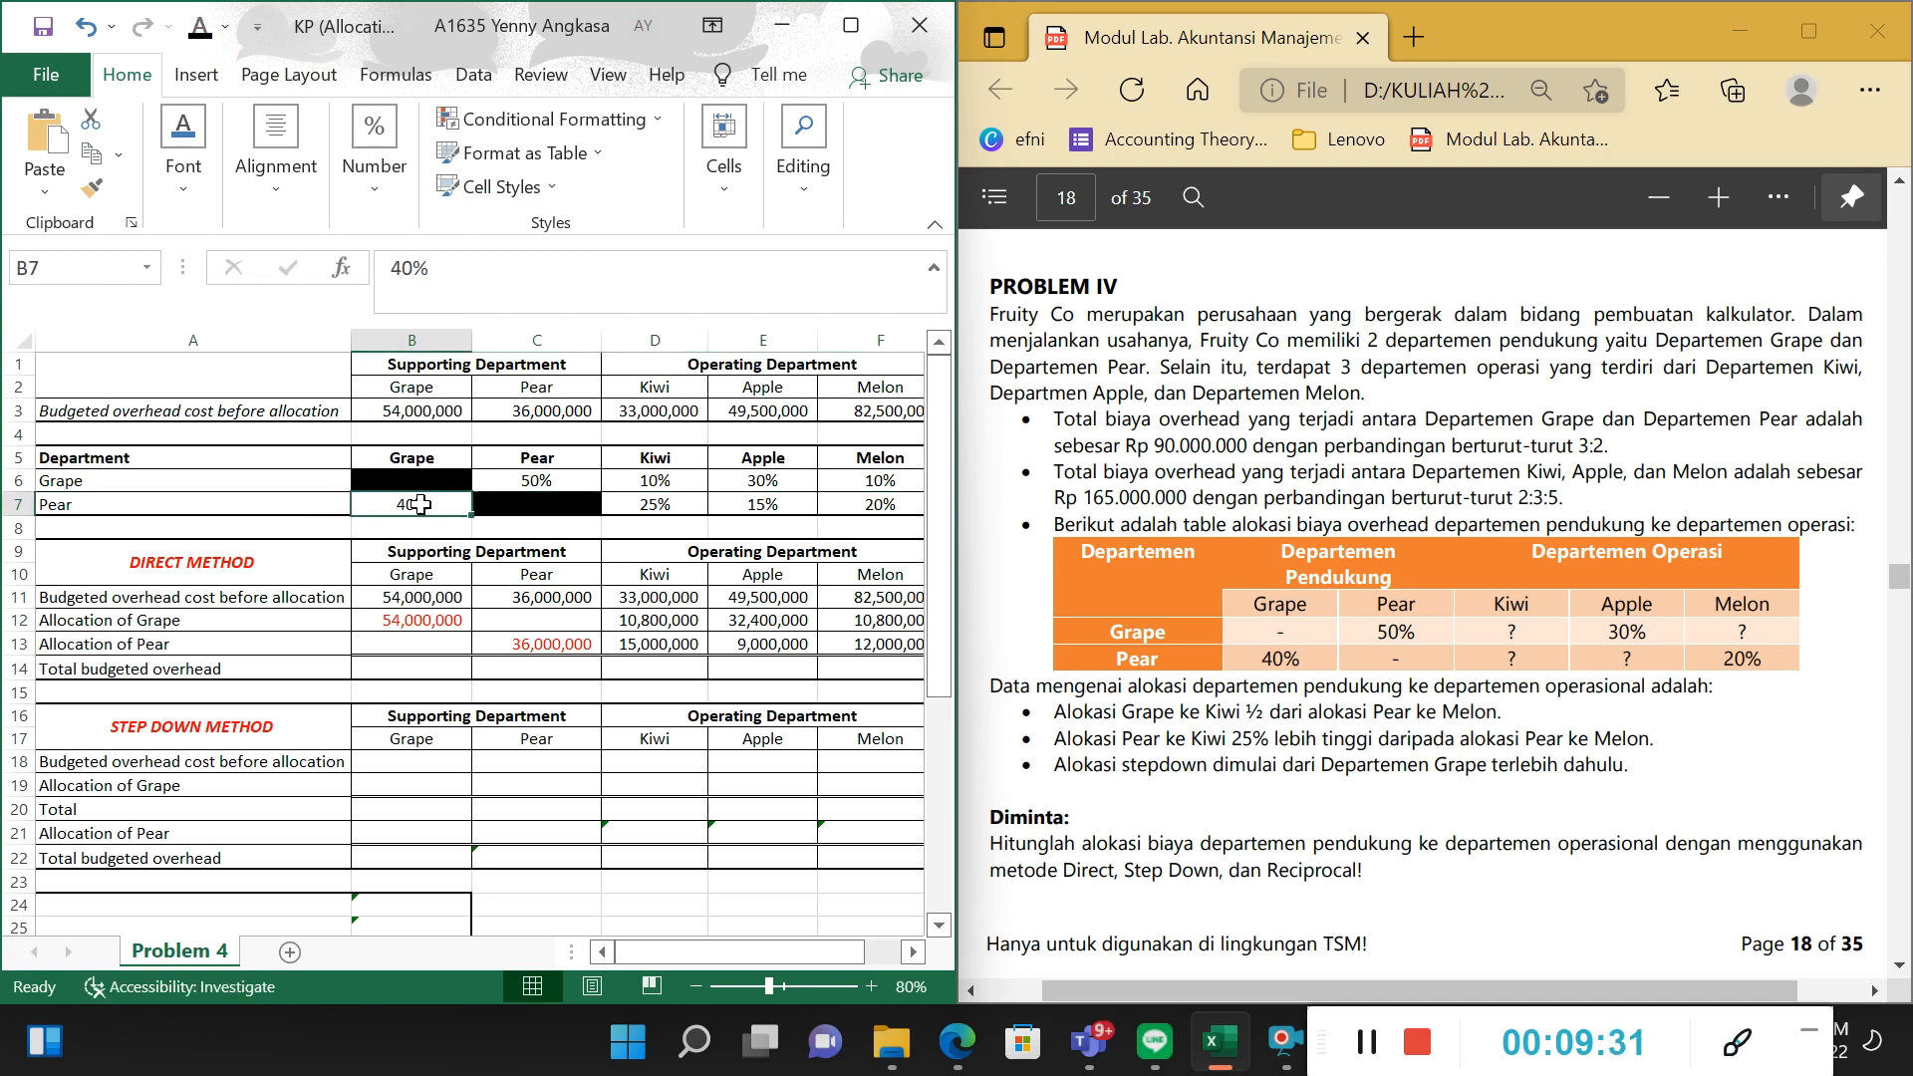
{"action": "left_click_drag", "start_coordinate": [700, 506], "coordinate": [897, 511]}
{"action": "left_click", "coordinate": [666, 622]}
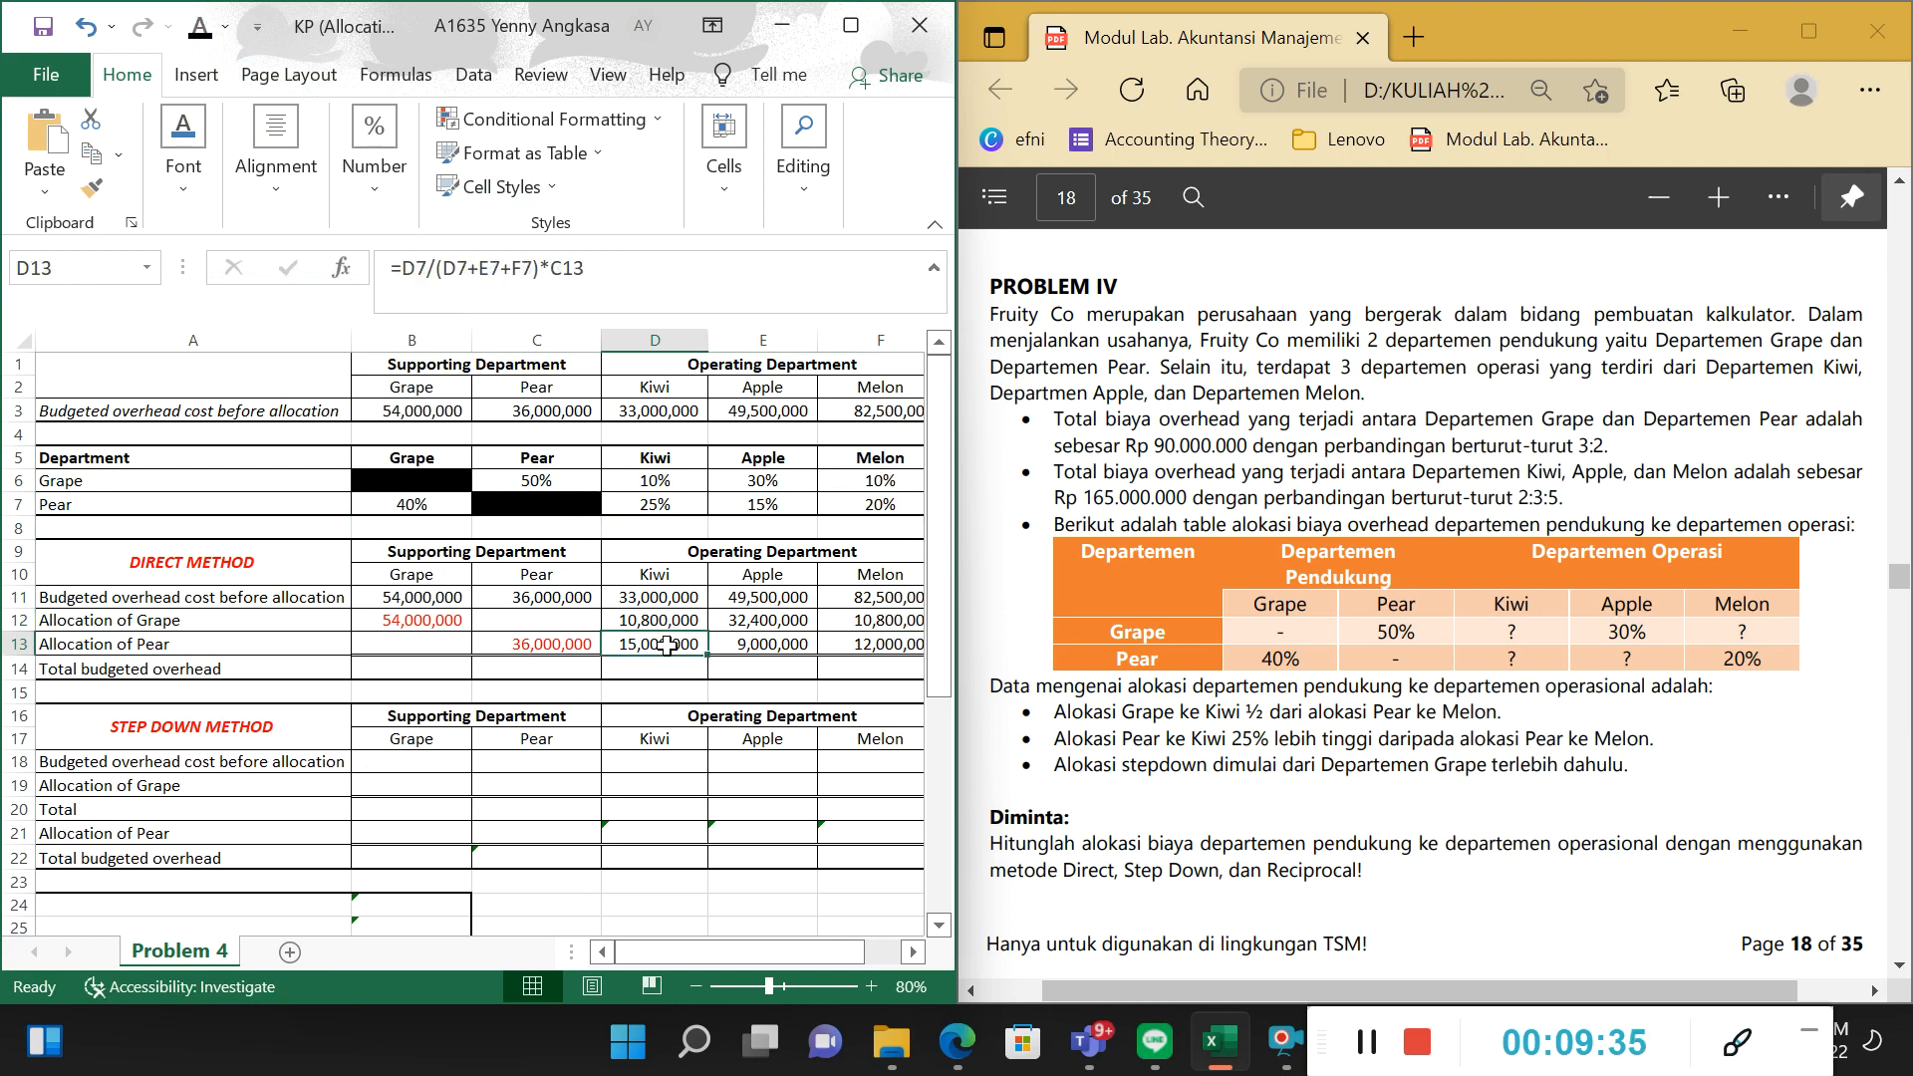
Inspect Kiwi's Allocation of Pear formula in D13, tracing its percentage, the operating departments' sum and Pear's cost.
{"action": "left_click", "coordinate": [304, 496]}
{"action": "left_click", "coordinate": [671, 507]}
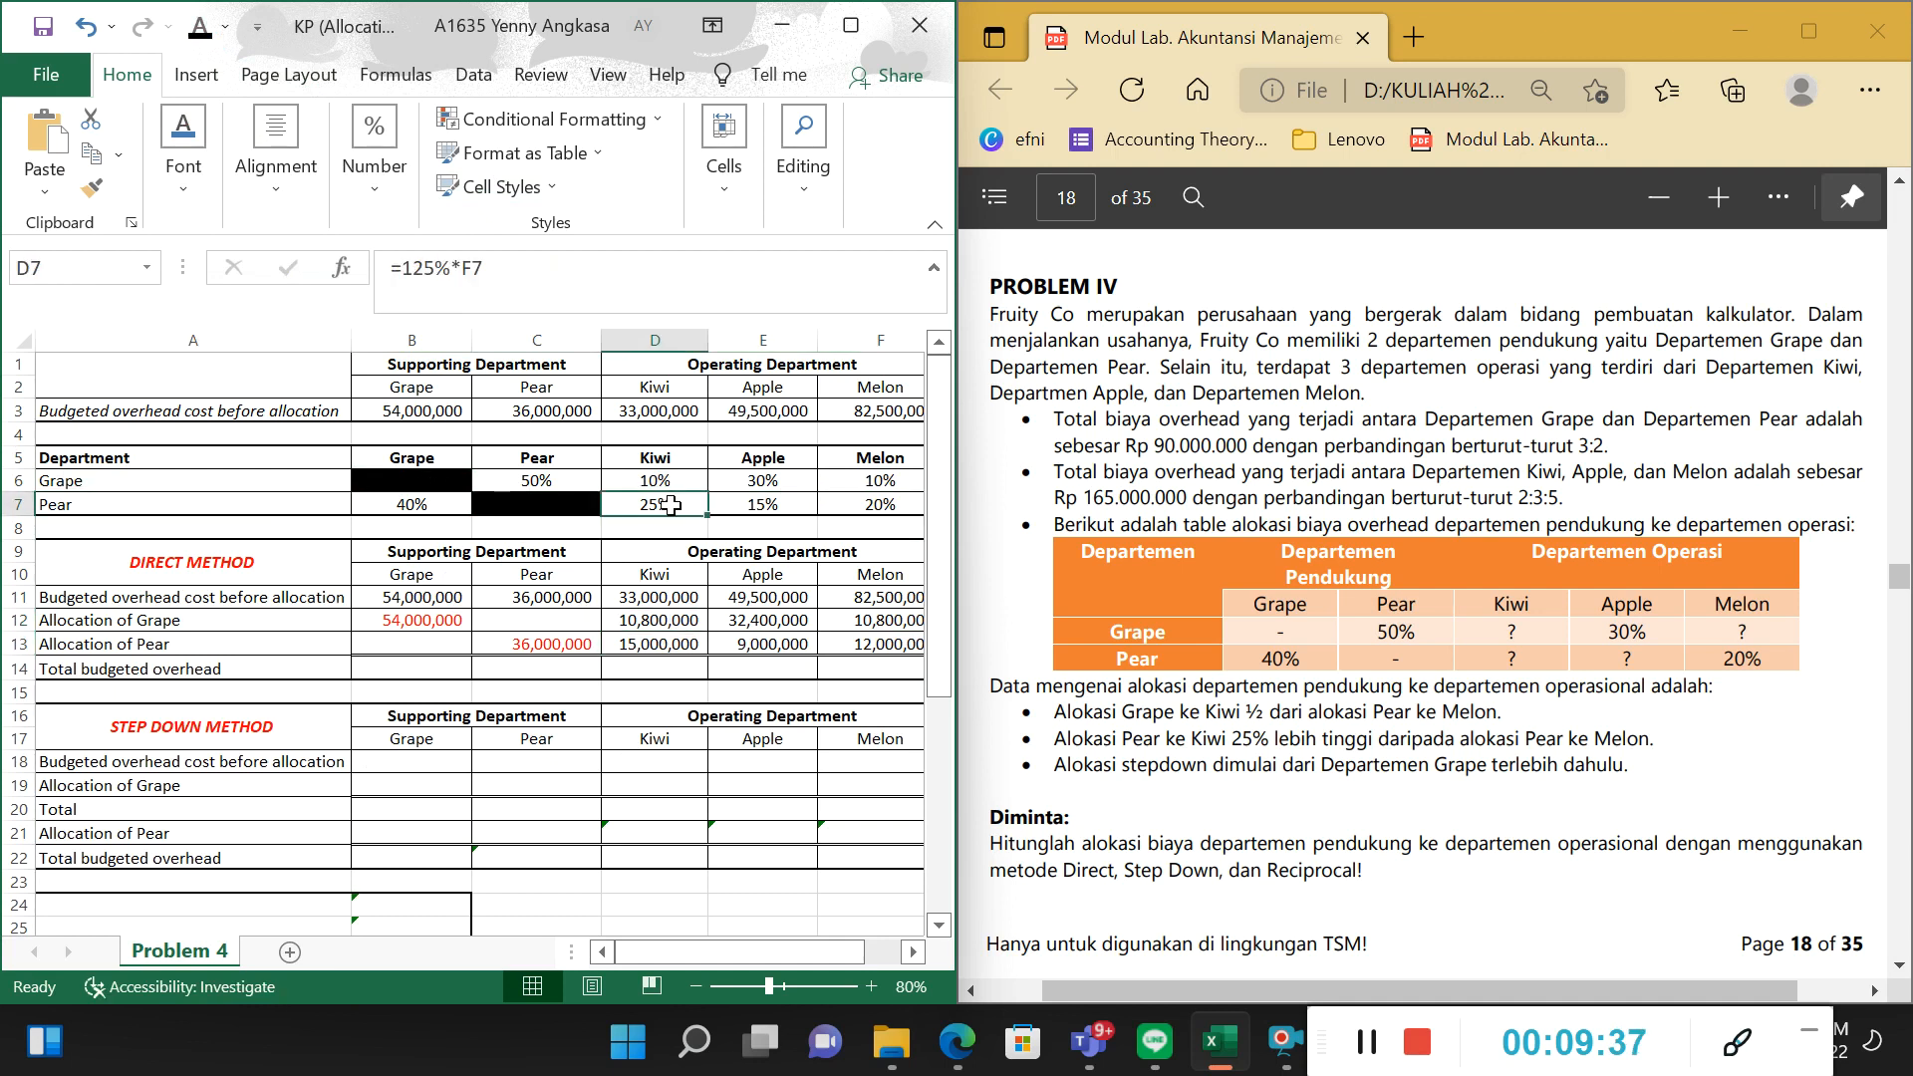
{"action": "left_click", "coordinate": [676, 643]}
{"action": "key", "text": "F2"}
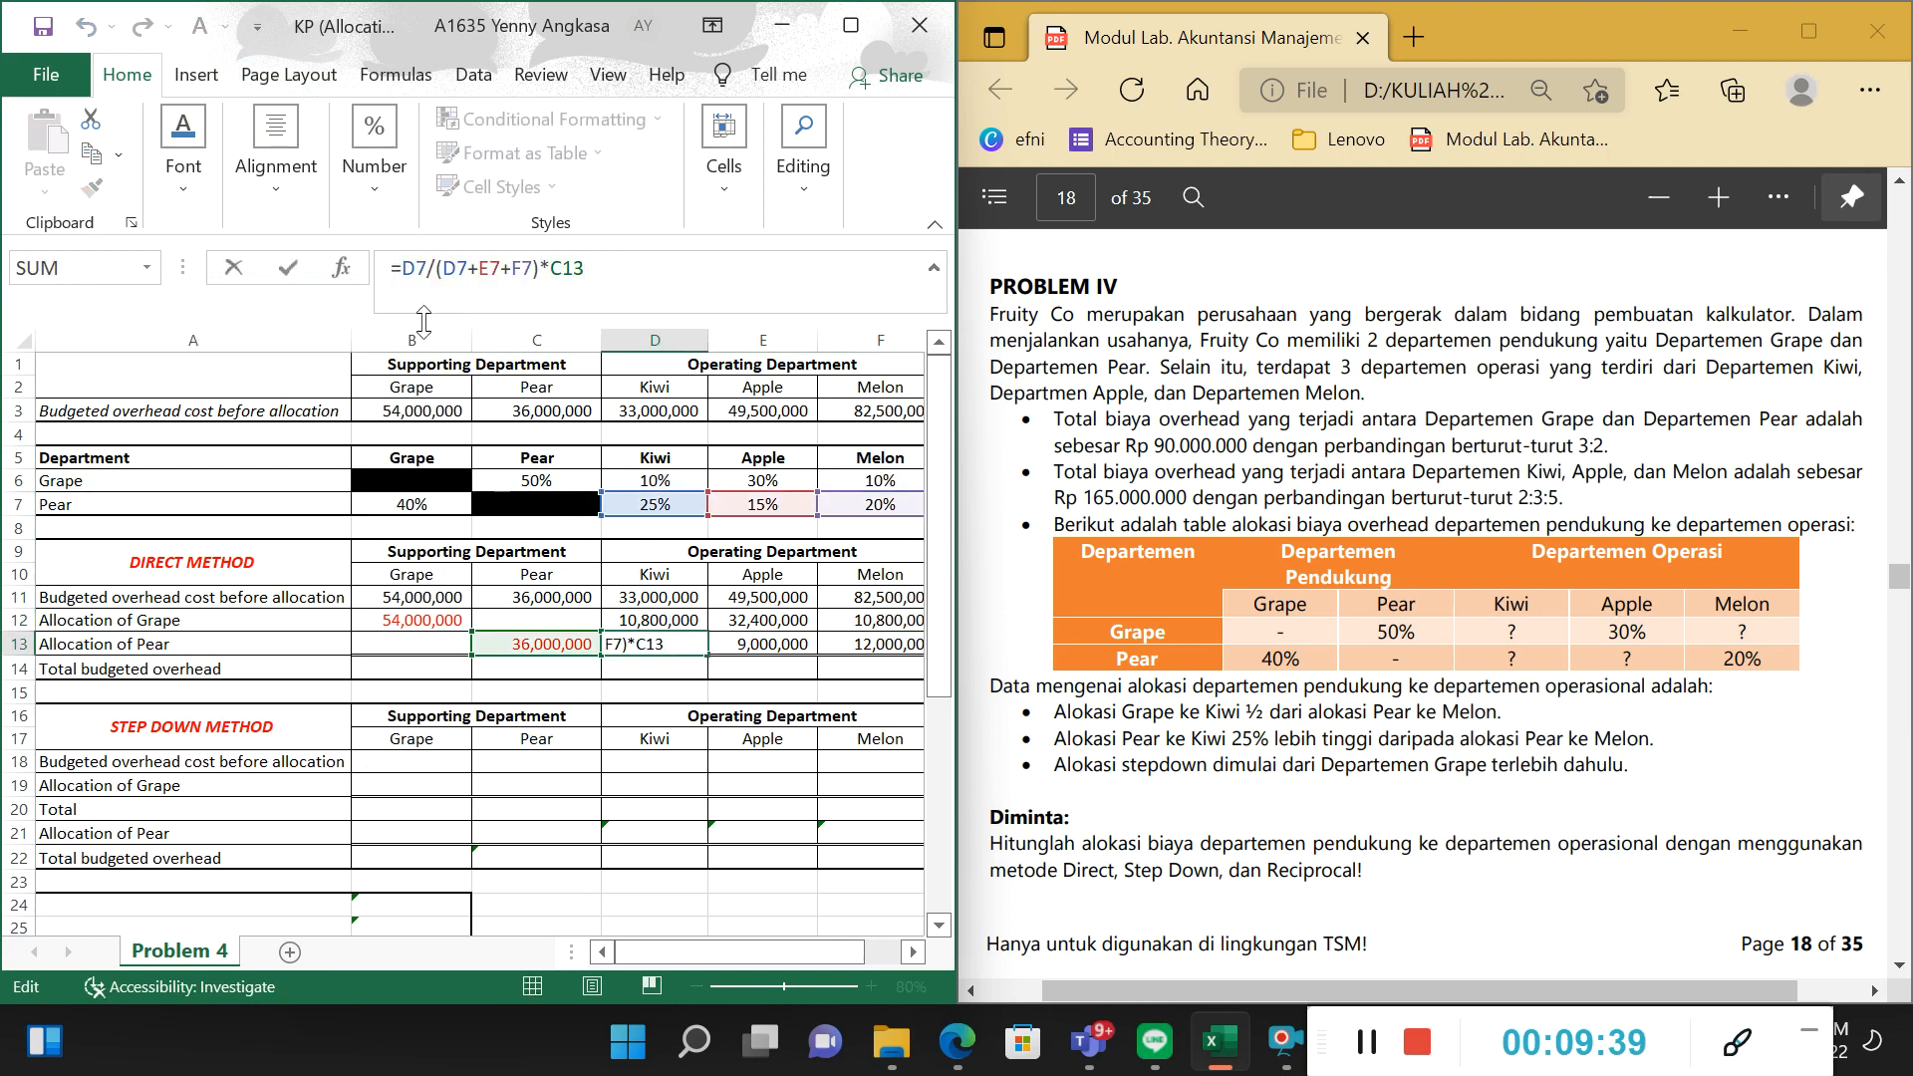
{"action": "left_click_drag", "start_coordinate": [437, 270], "coordinate": [544, 279]}
{"action": "left_click", "coordinate": [262, 523]}
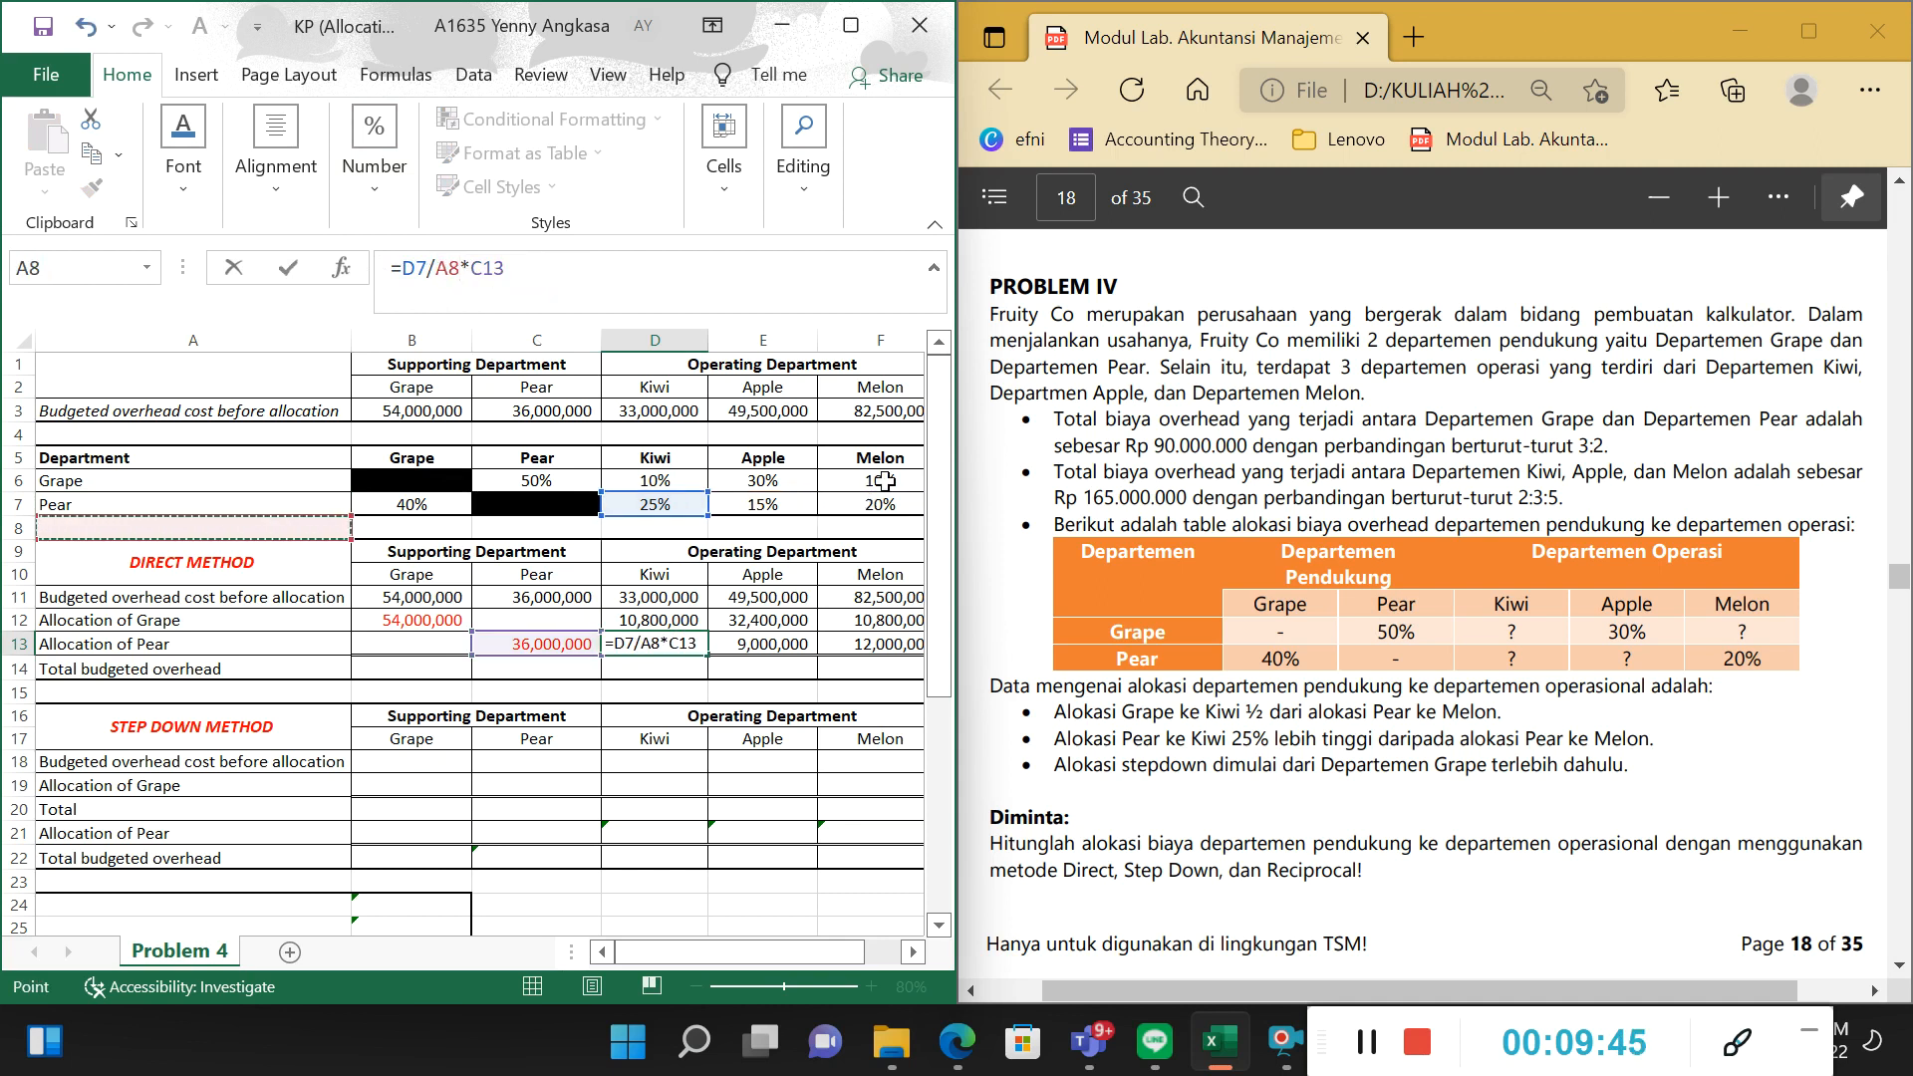
{"action": "key", "text": "ctrl+z"}
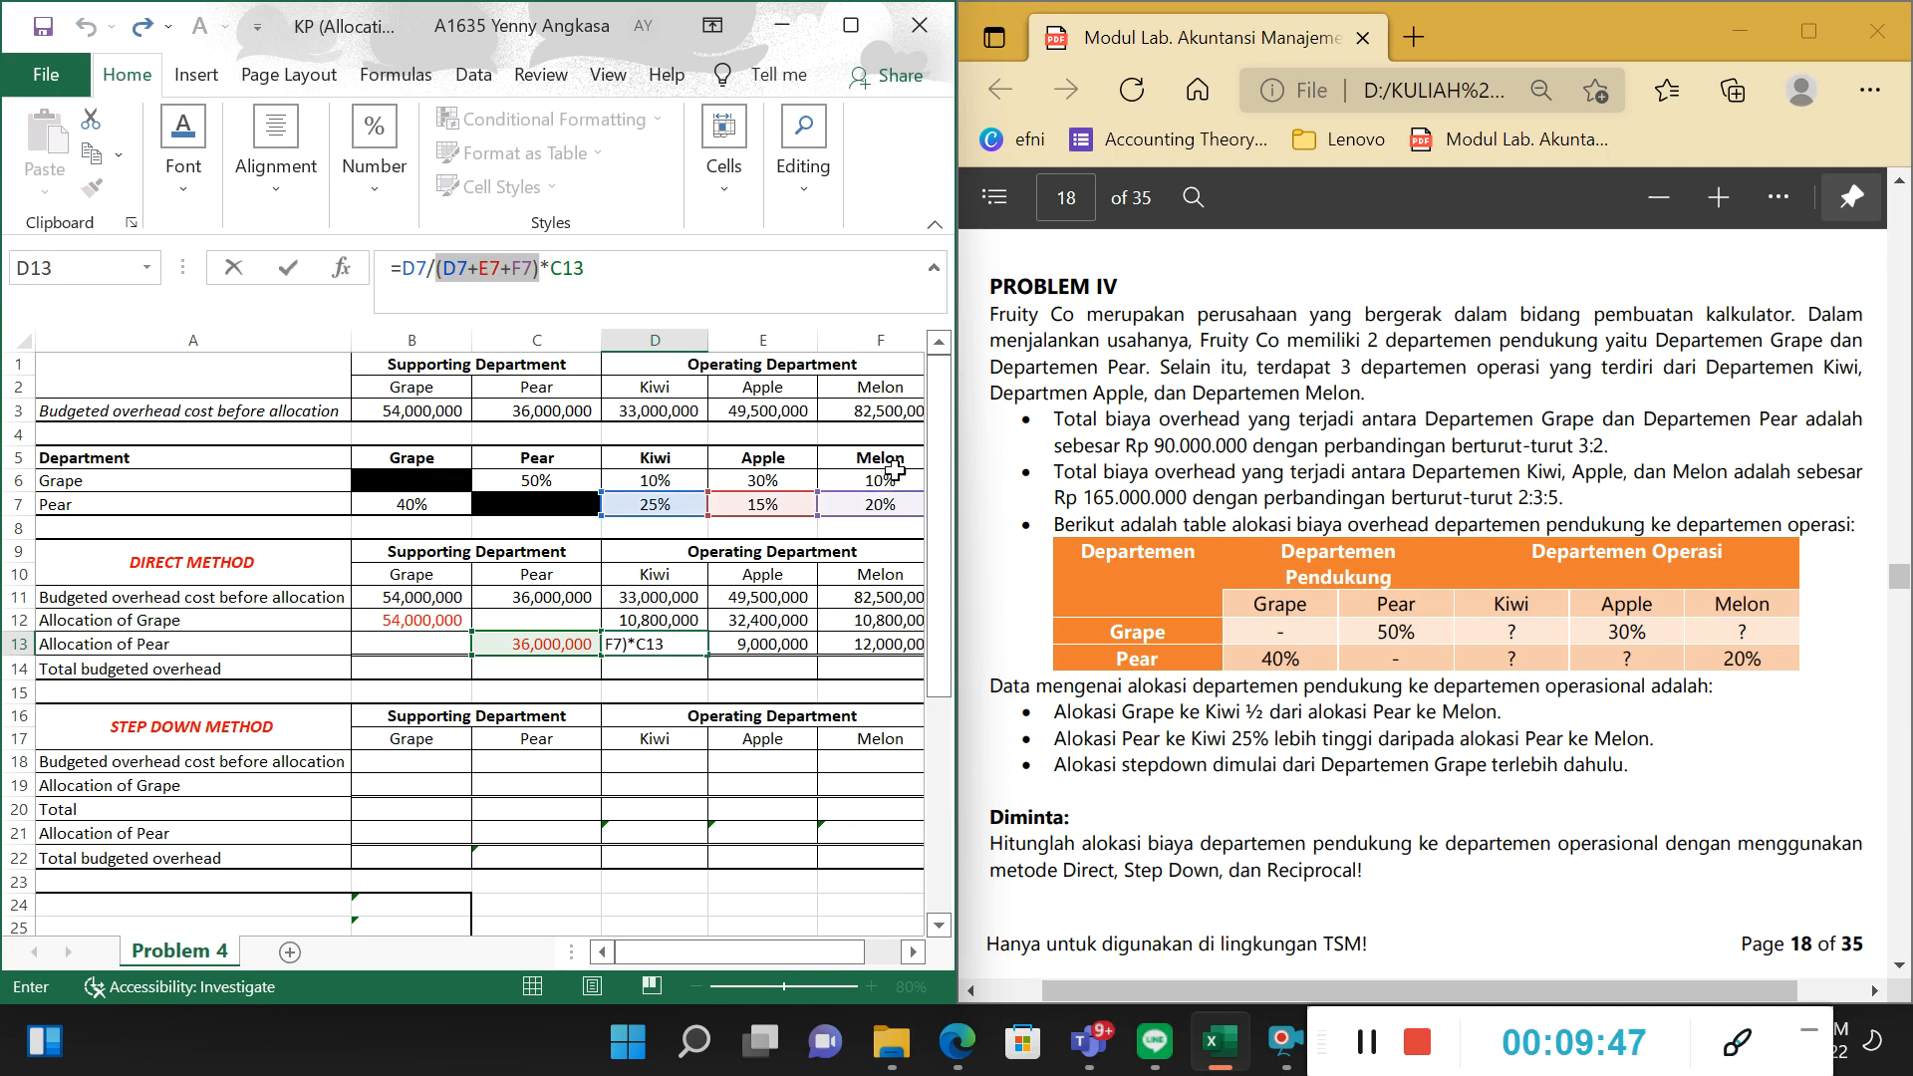
{"action": "left_click_drag", "start_coordinate": [538, 289], "coordinate": [602, 271]}
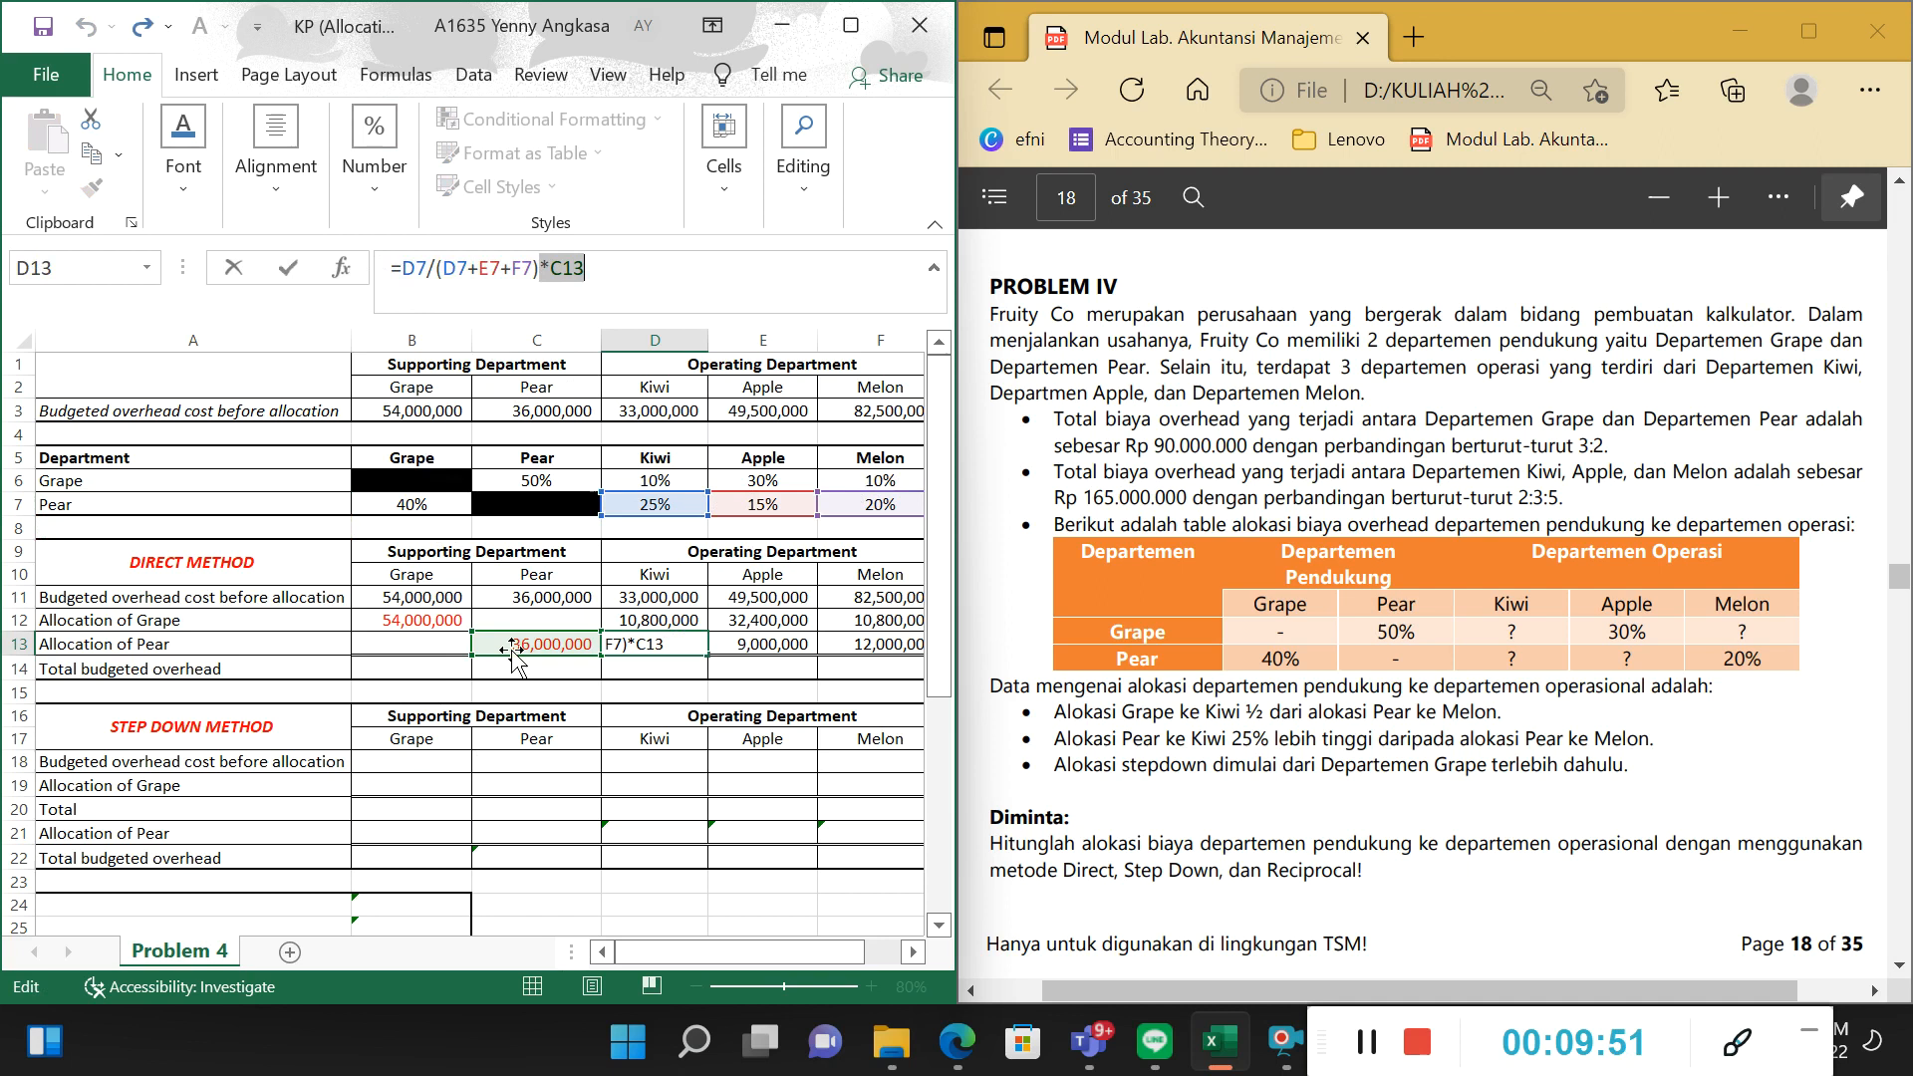
{"action": "key", "text": "Tab"}
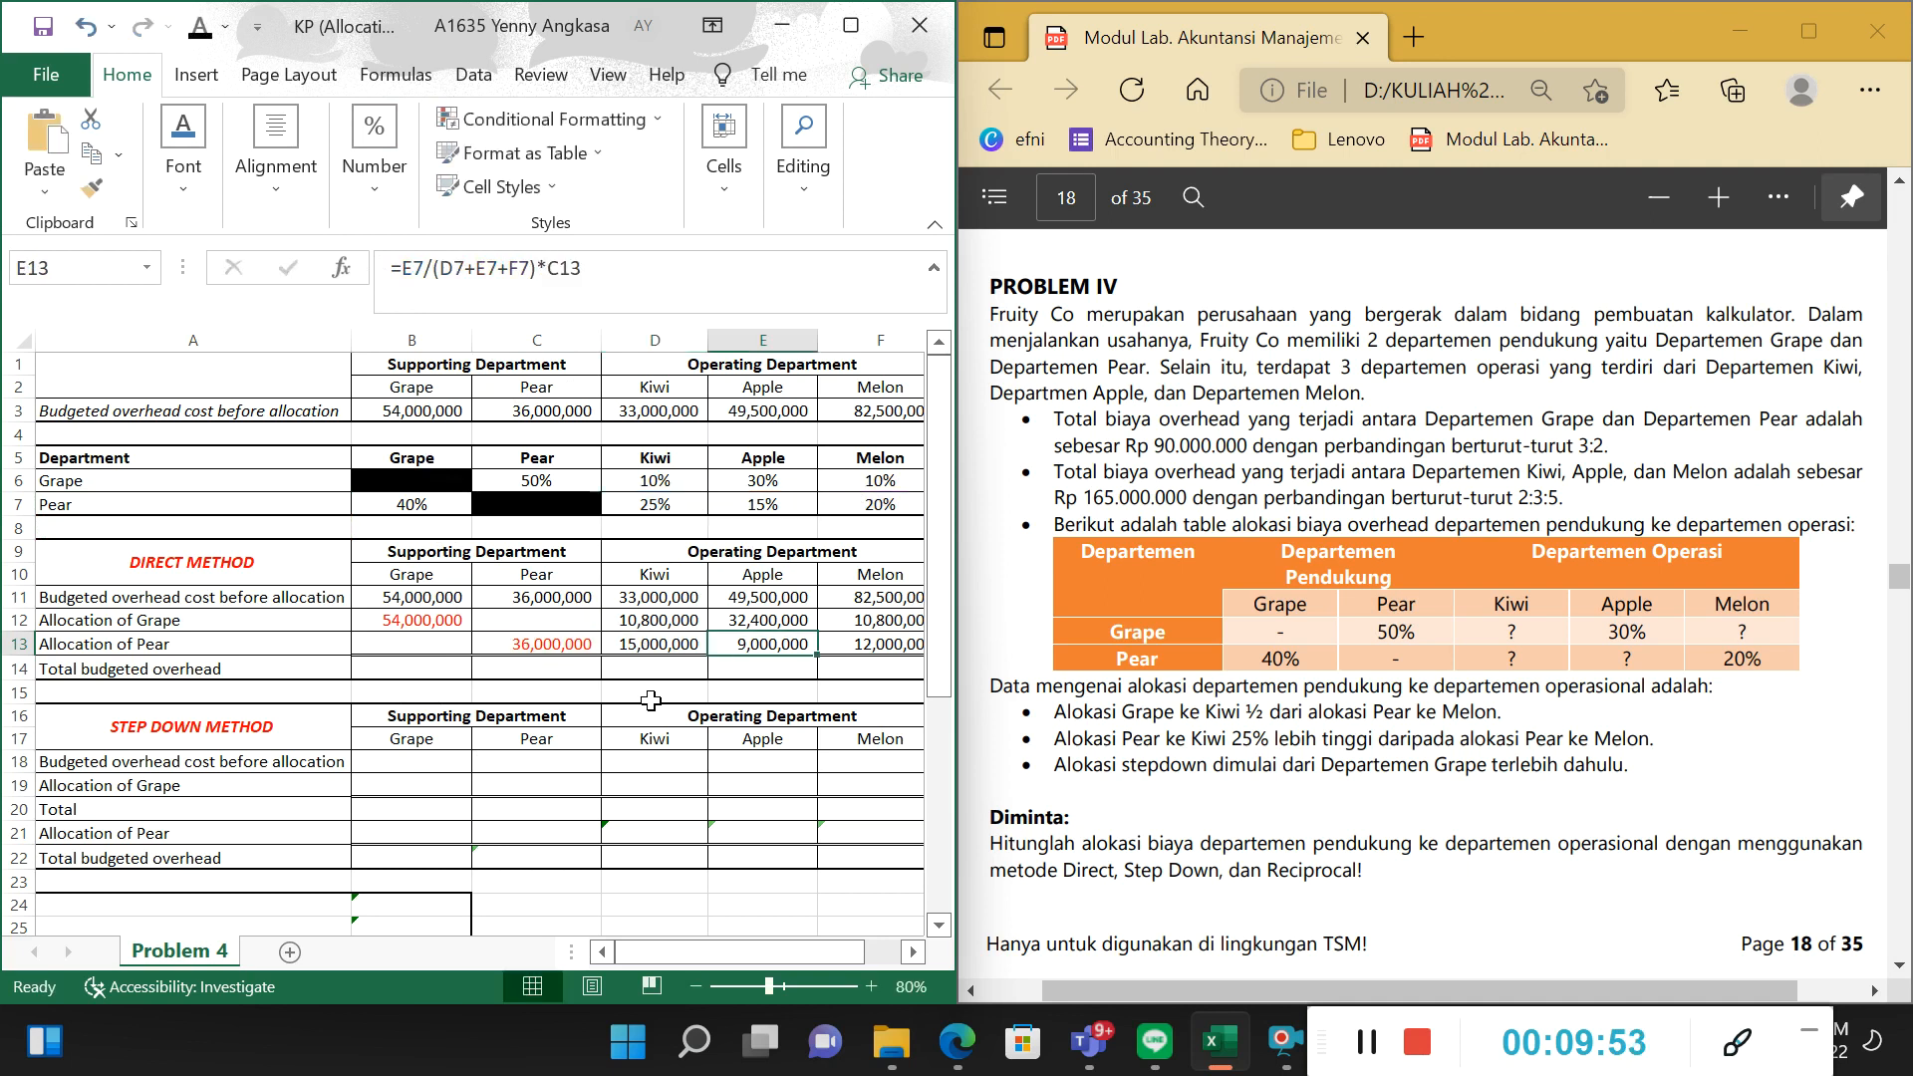
Inspect Apple's Allocation of Pear formula in E13, tracing the sum of the operating departments' shares and Pear's cost in C13.
{"action": "key", "text": "Tab"}
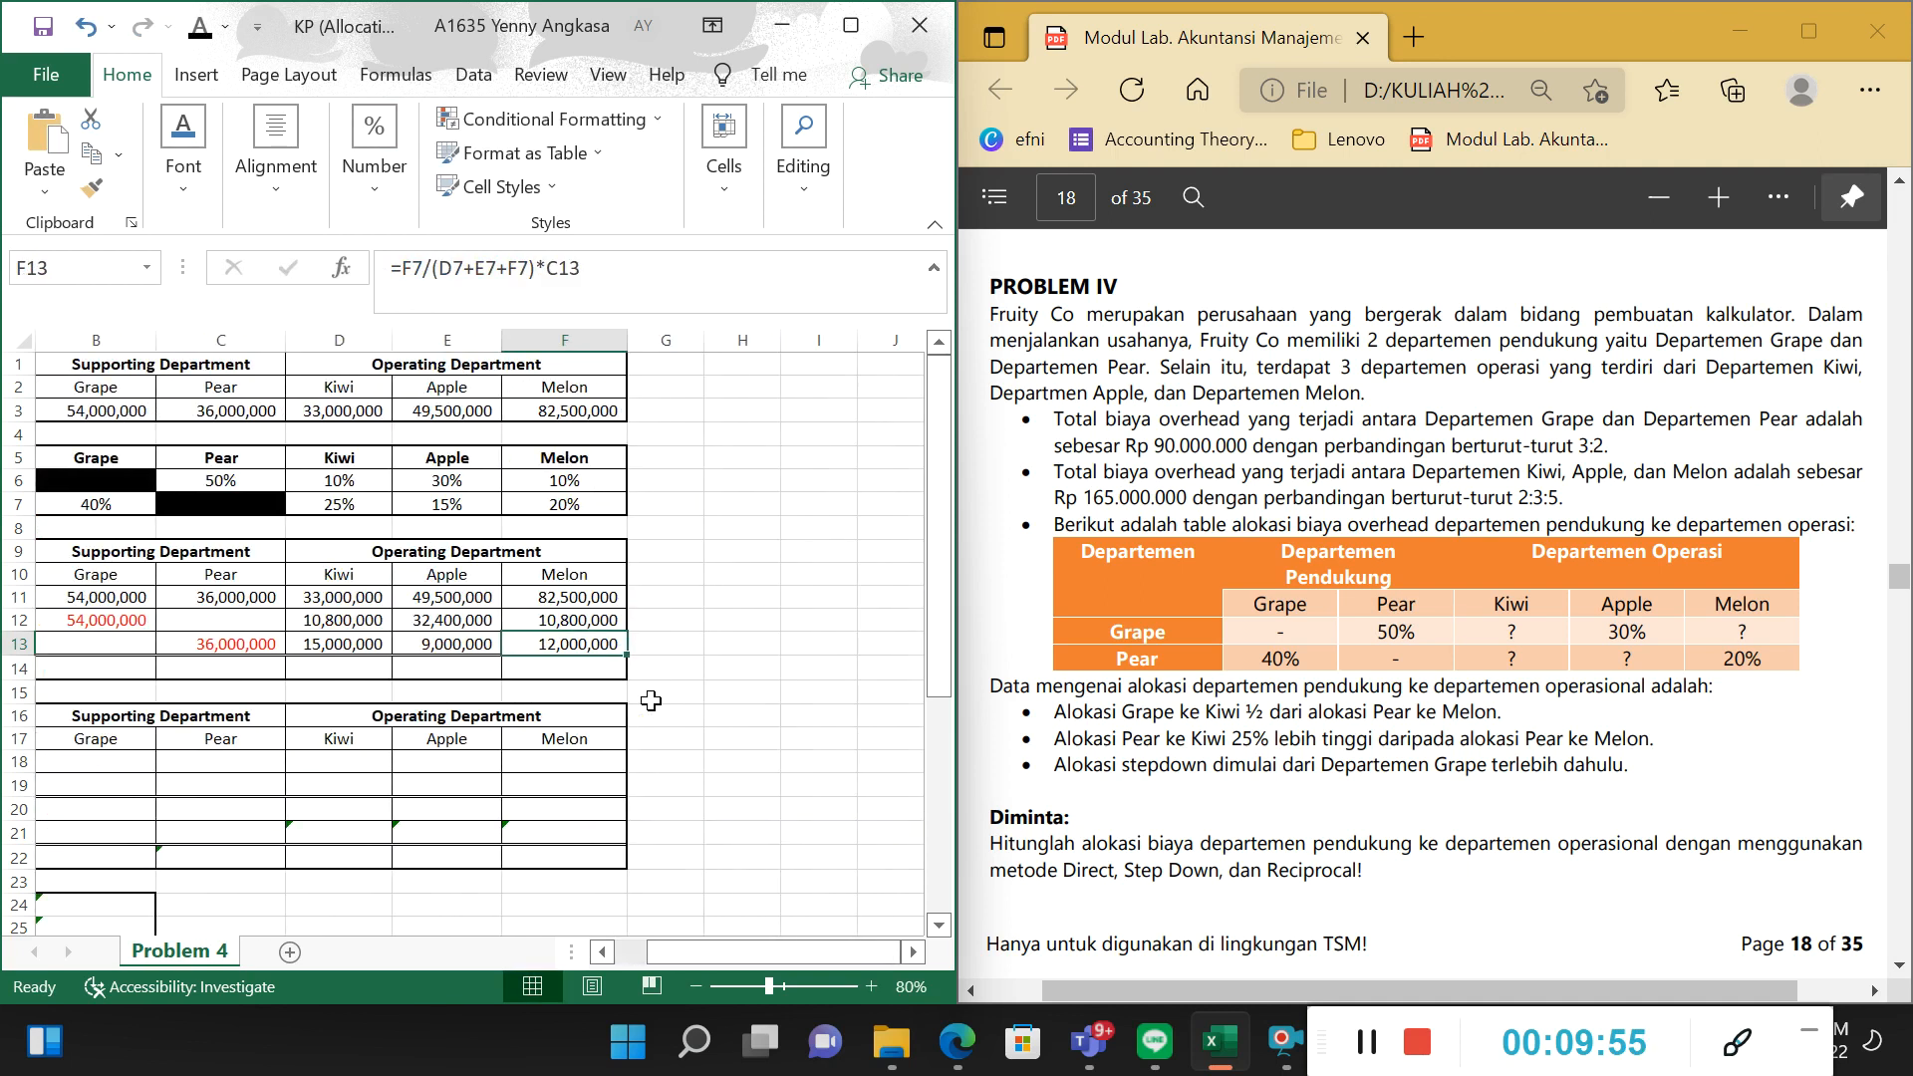
{"action": "key", "text": "Left"}
{"action": "left_click_drag", "start_coordinate": [719, 927], "coordinate": [687, 955]}
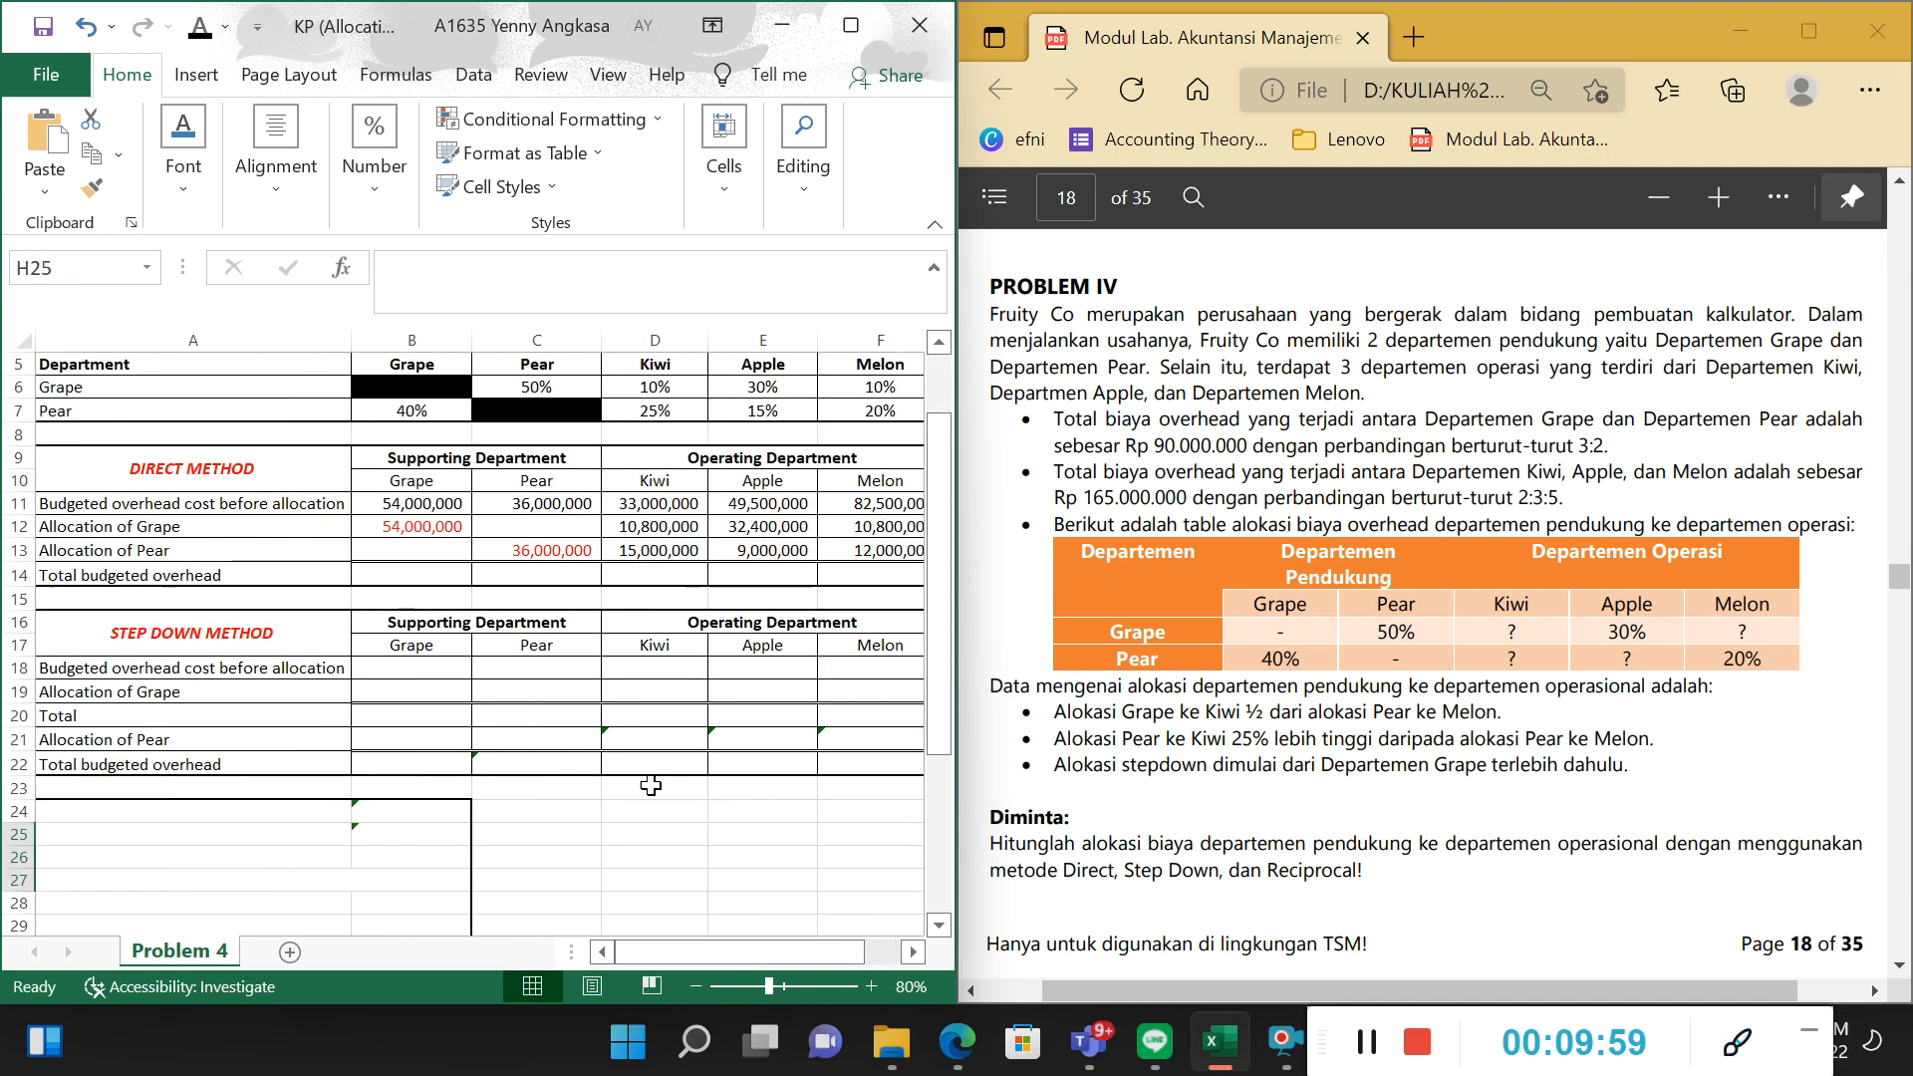
{"action": "left_click", "coordinate": [769, 555]}
{"action": "key", "text": "Tab"}
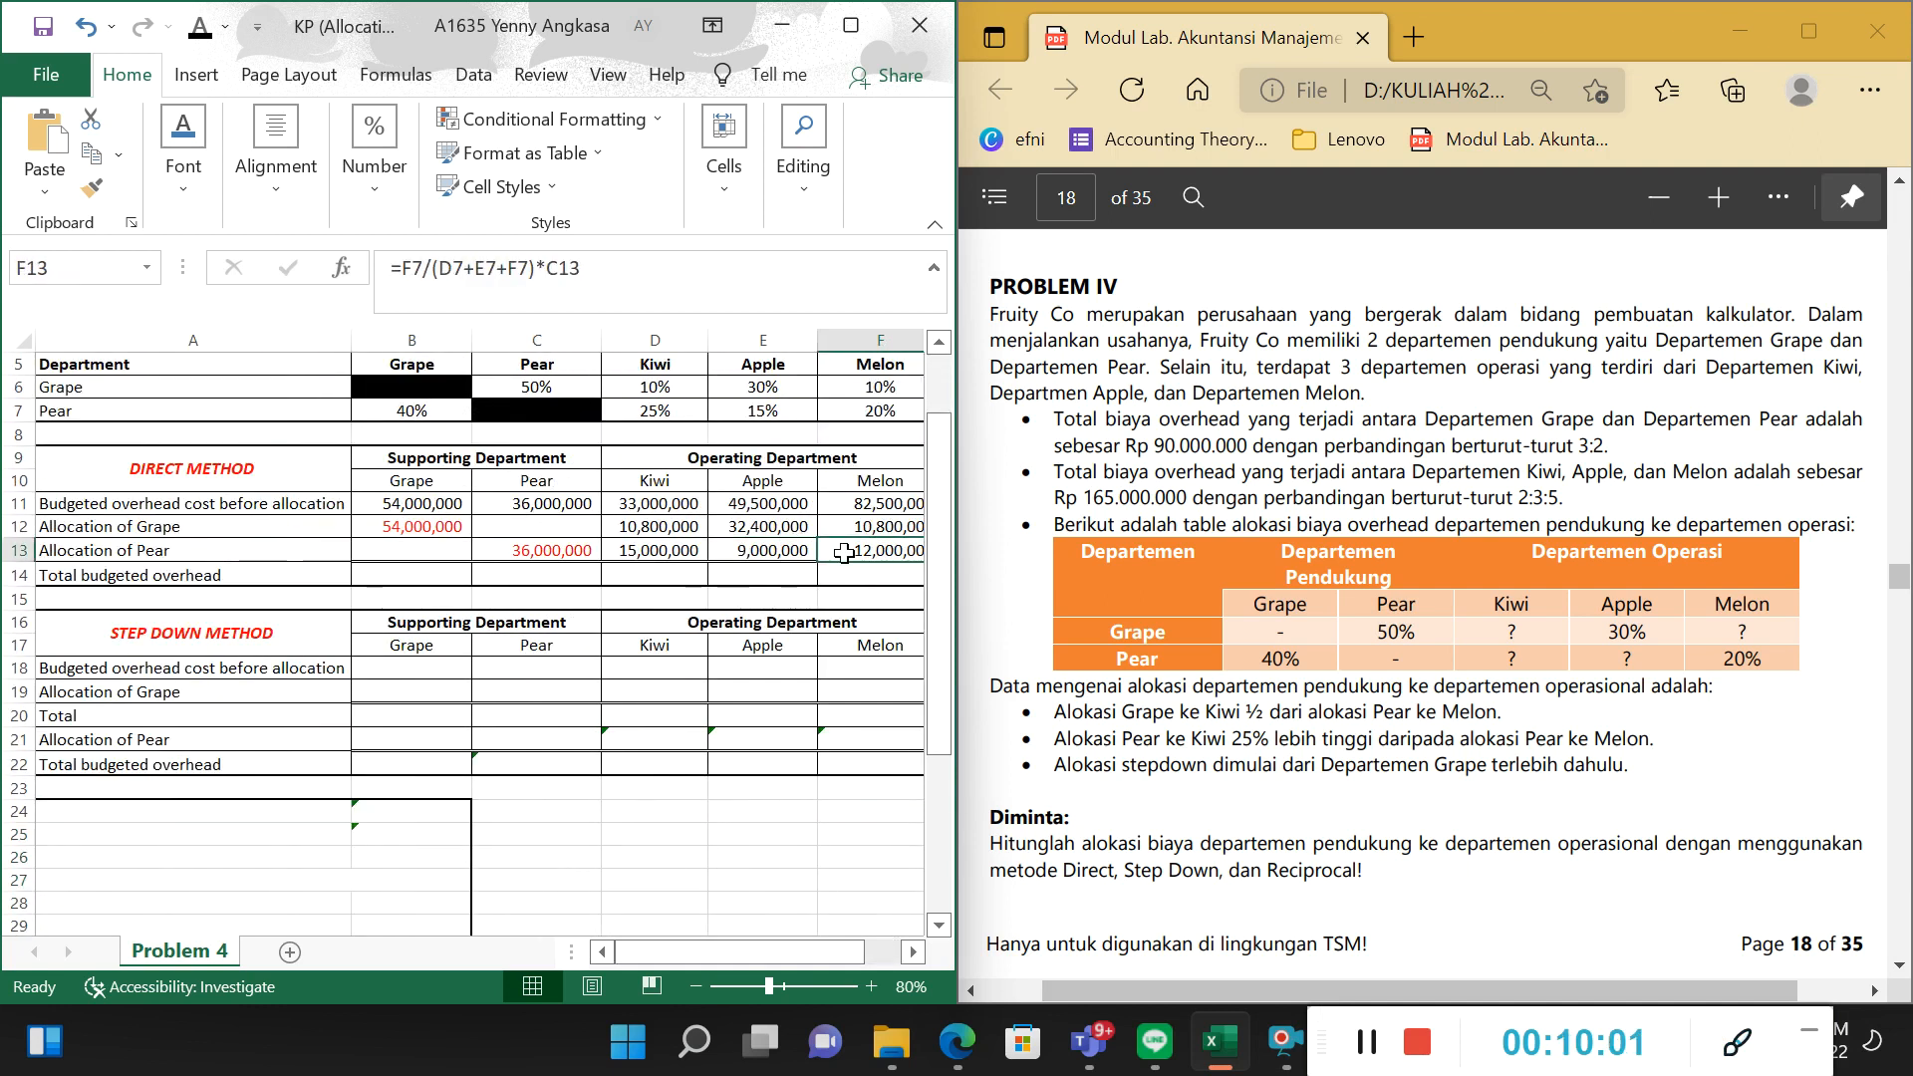
{"action": "left_click", "coordinate": [778, 555]}
{"action": "left_click", "coordinate": [632, 289]}
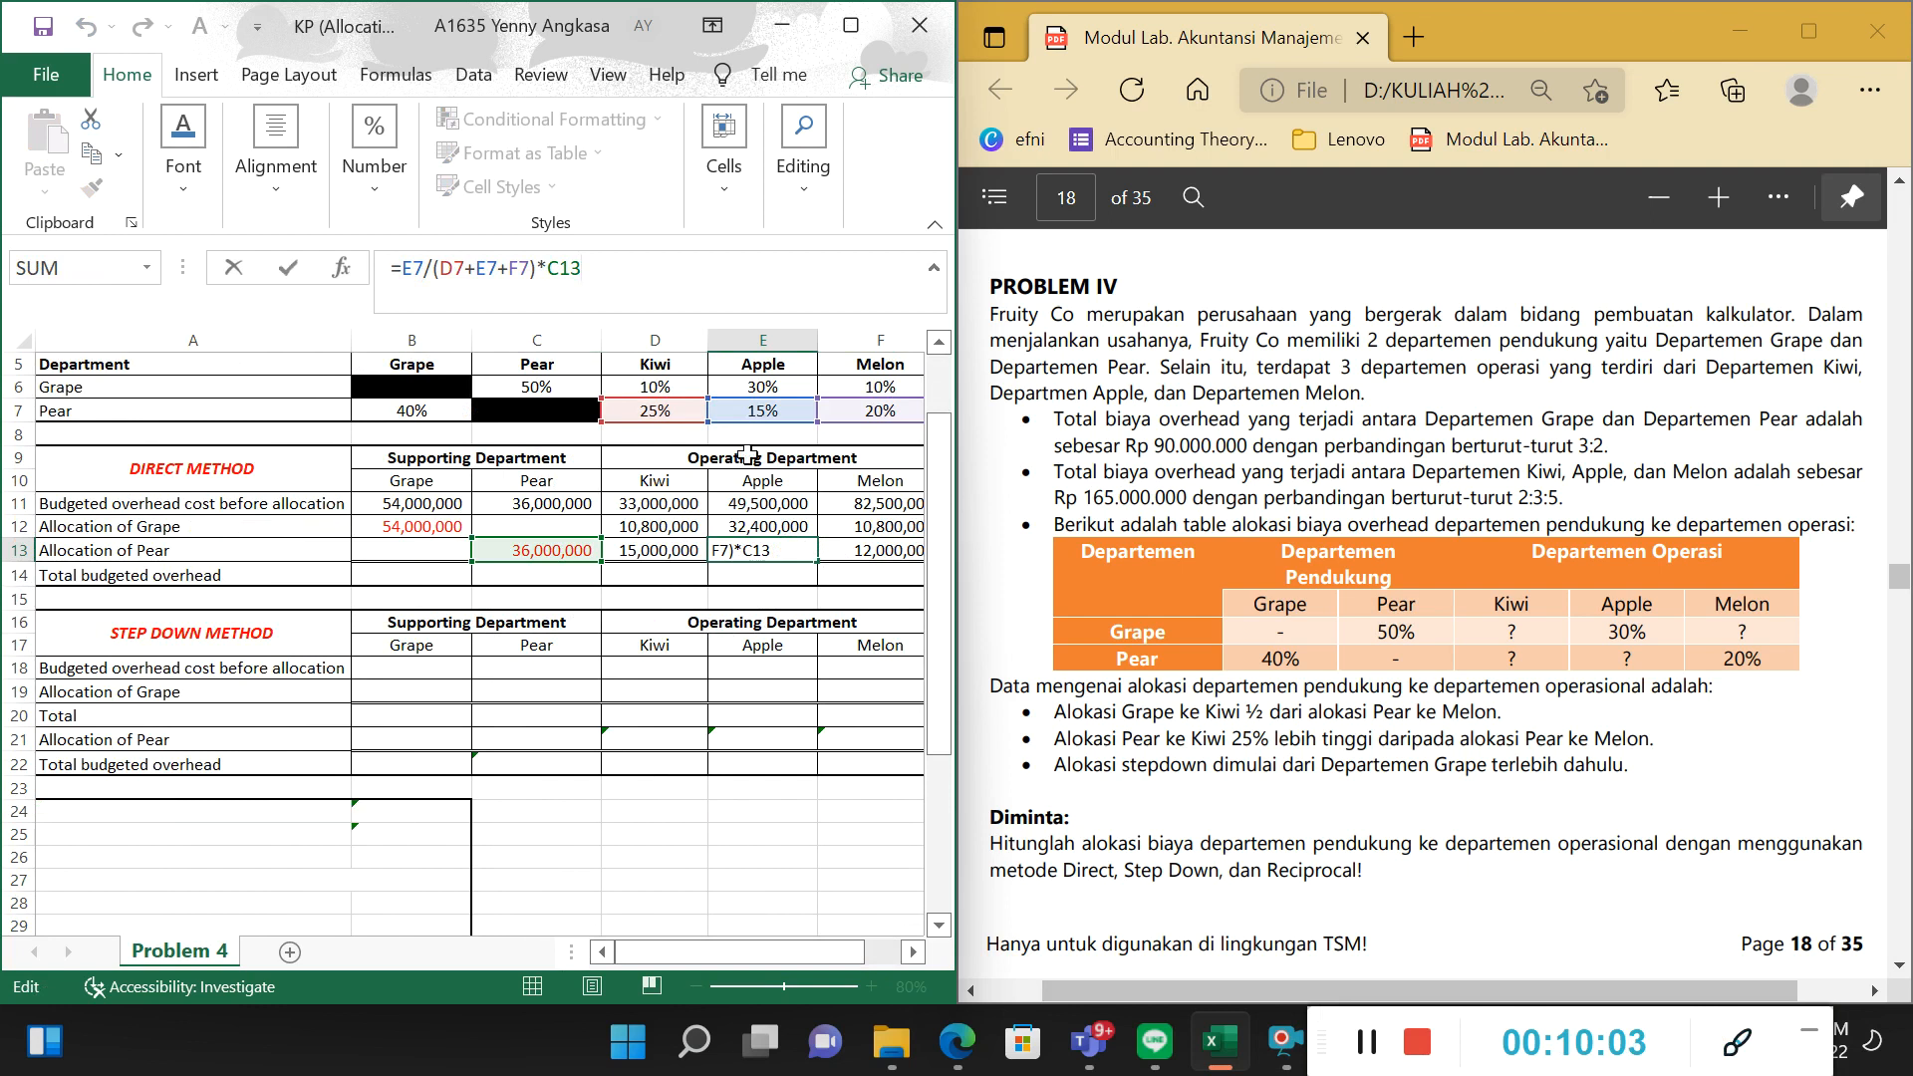
{"action": "left_click_drag", "start_coordinate": [432, 272], "coordinate": [537, 271]}
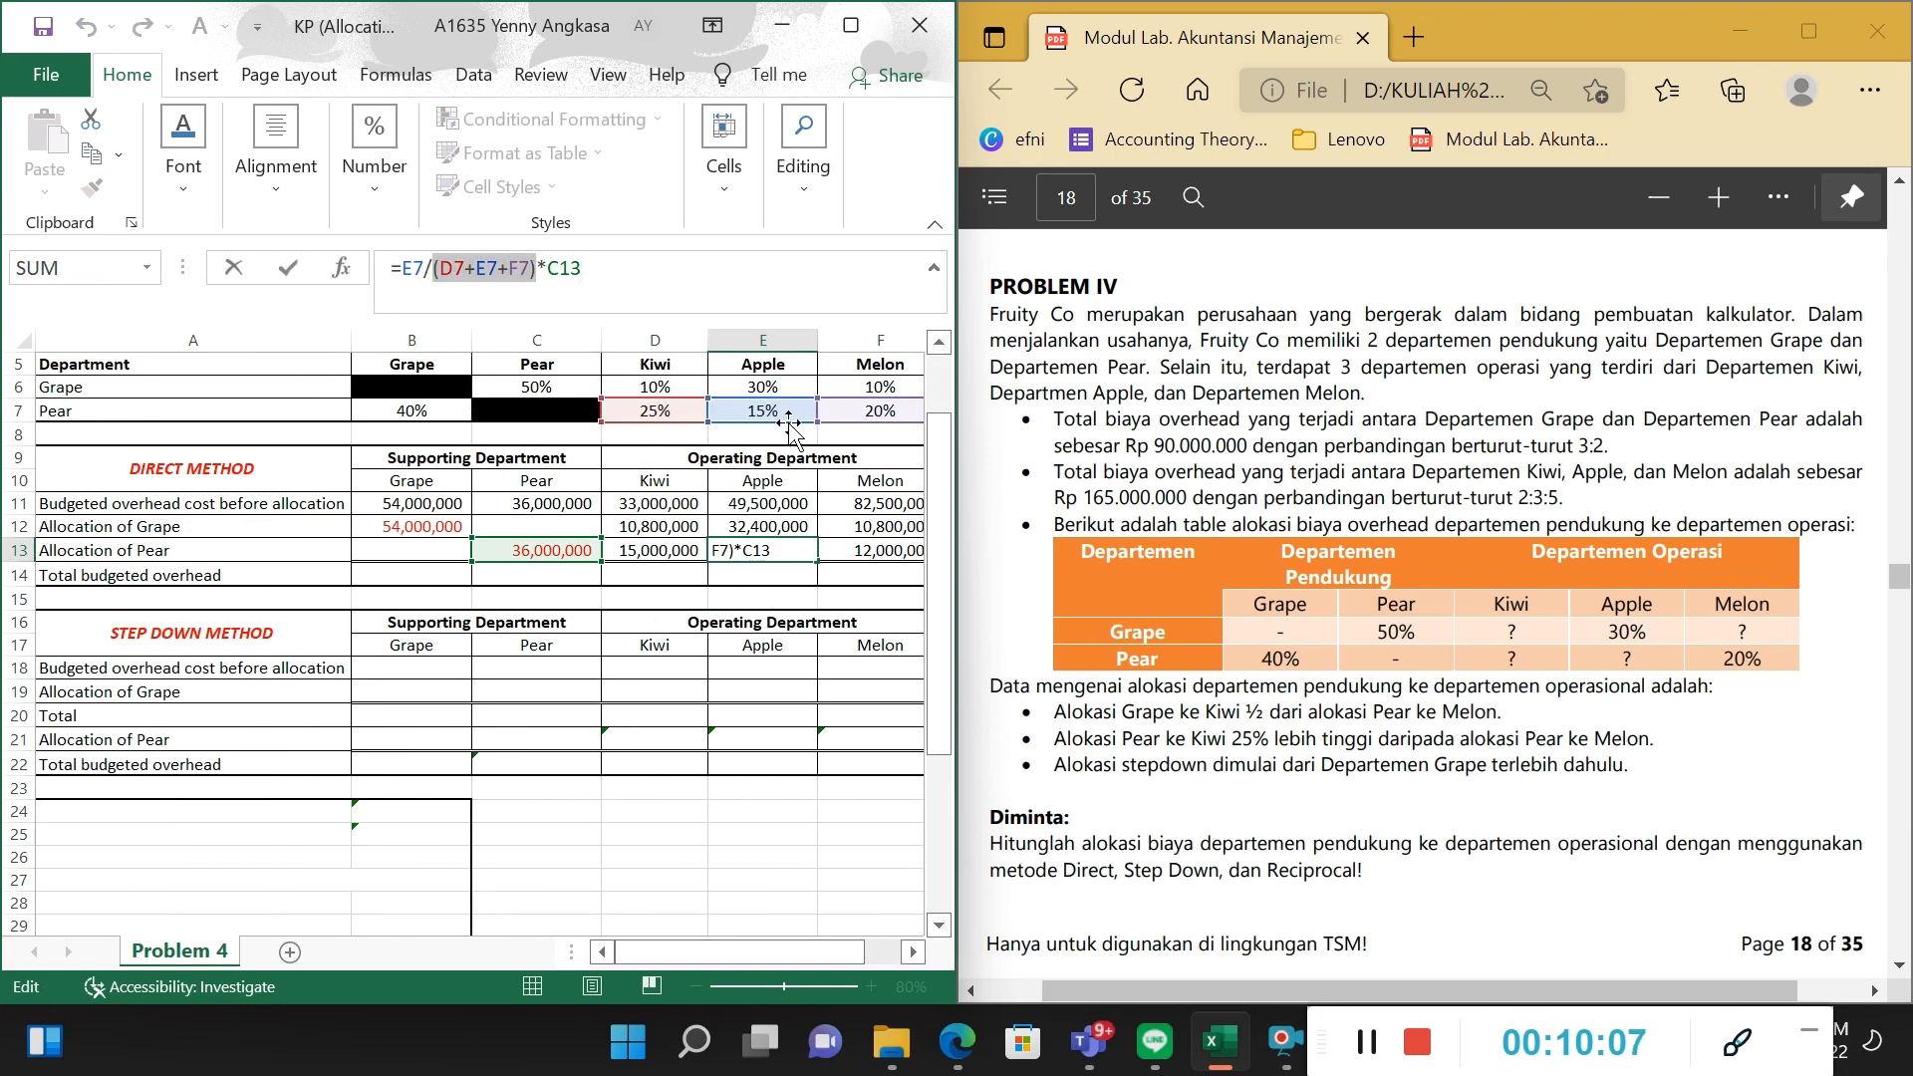
{"action": "left_click", "coordinate": [549, 275]}
{"action": "double_click", "coordinate": [549, 275]}
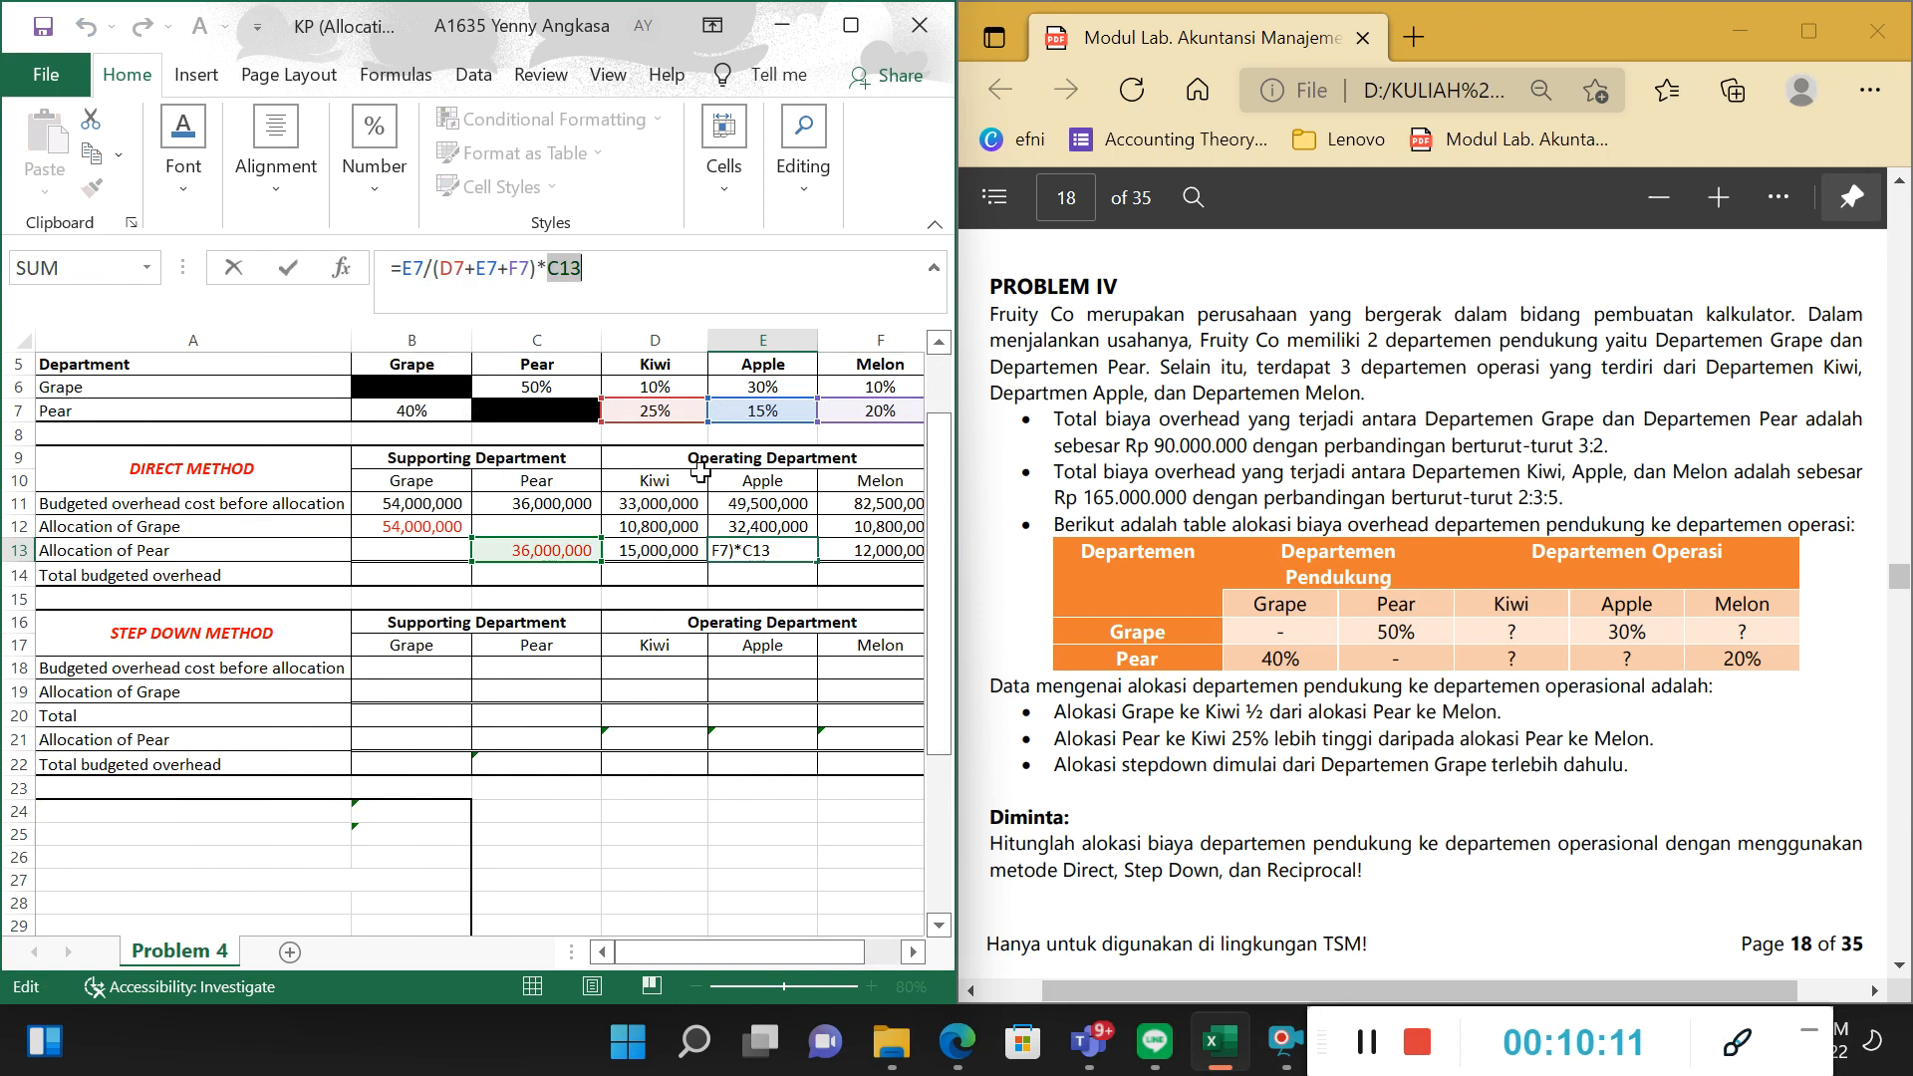
{"action": "key", "text": "Tab"}
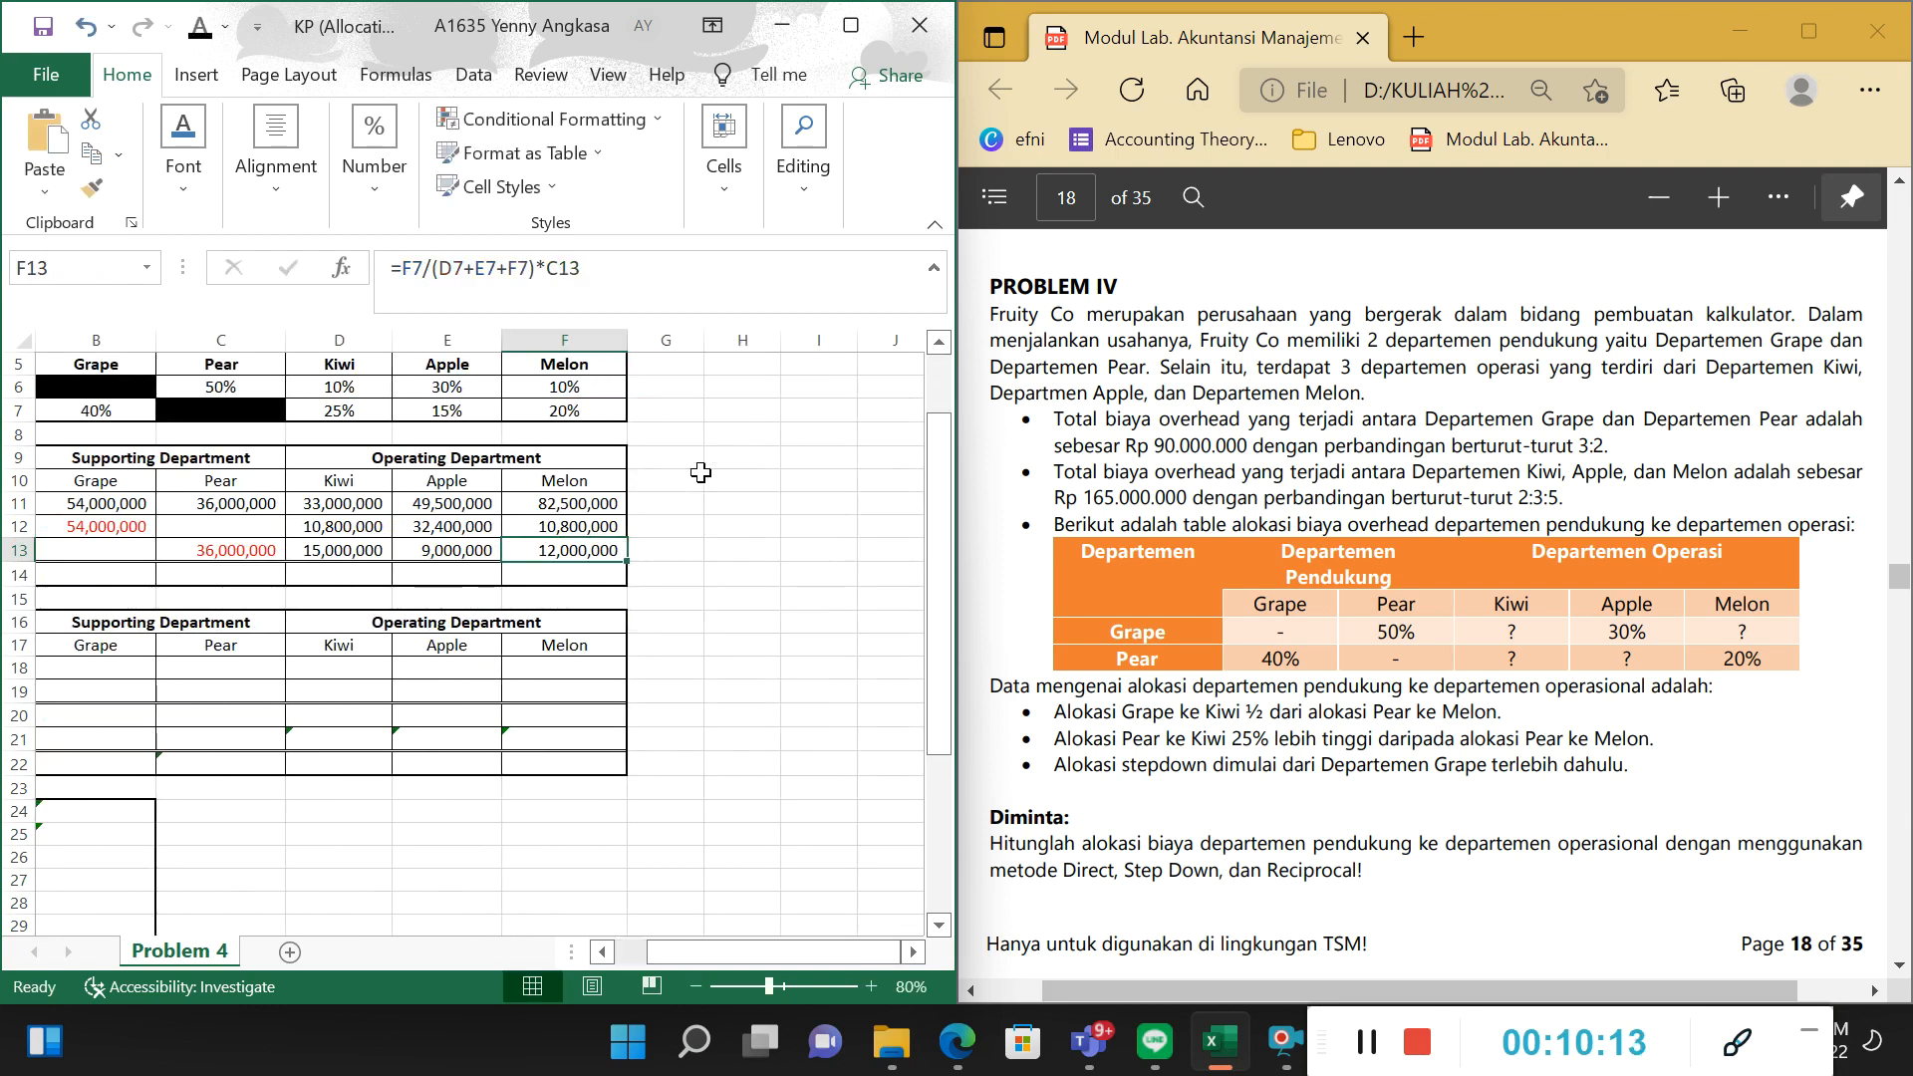
Inspect Melon's Allocation of Pear formula in F13, tracing its percentage, the sum of shares and Pear's cost.
{"action": "left_click", "coordinate": [425, 267]}
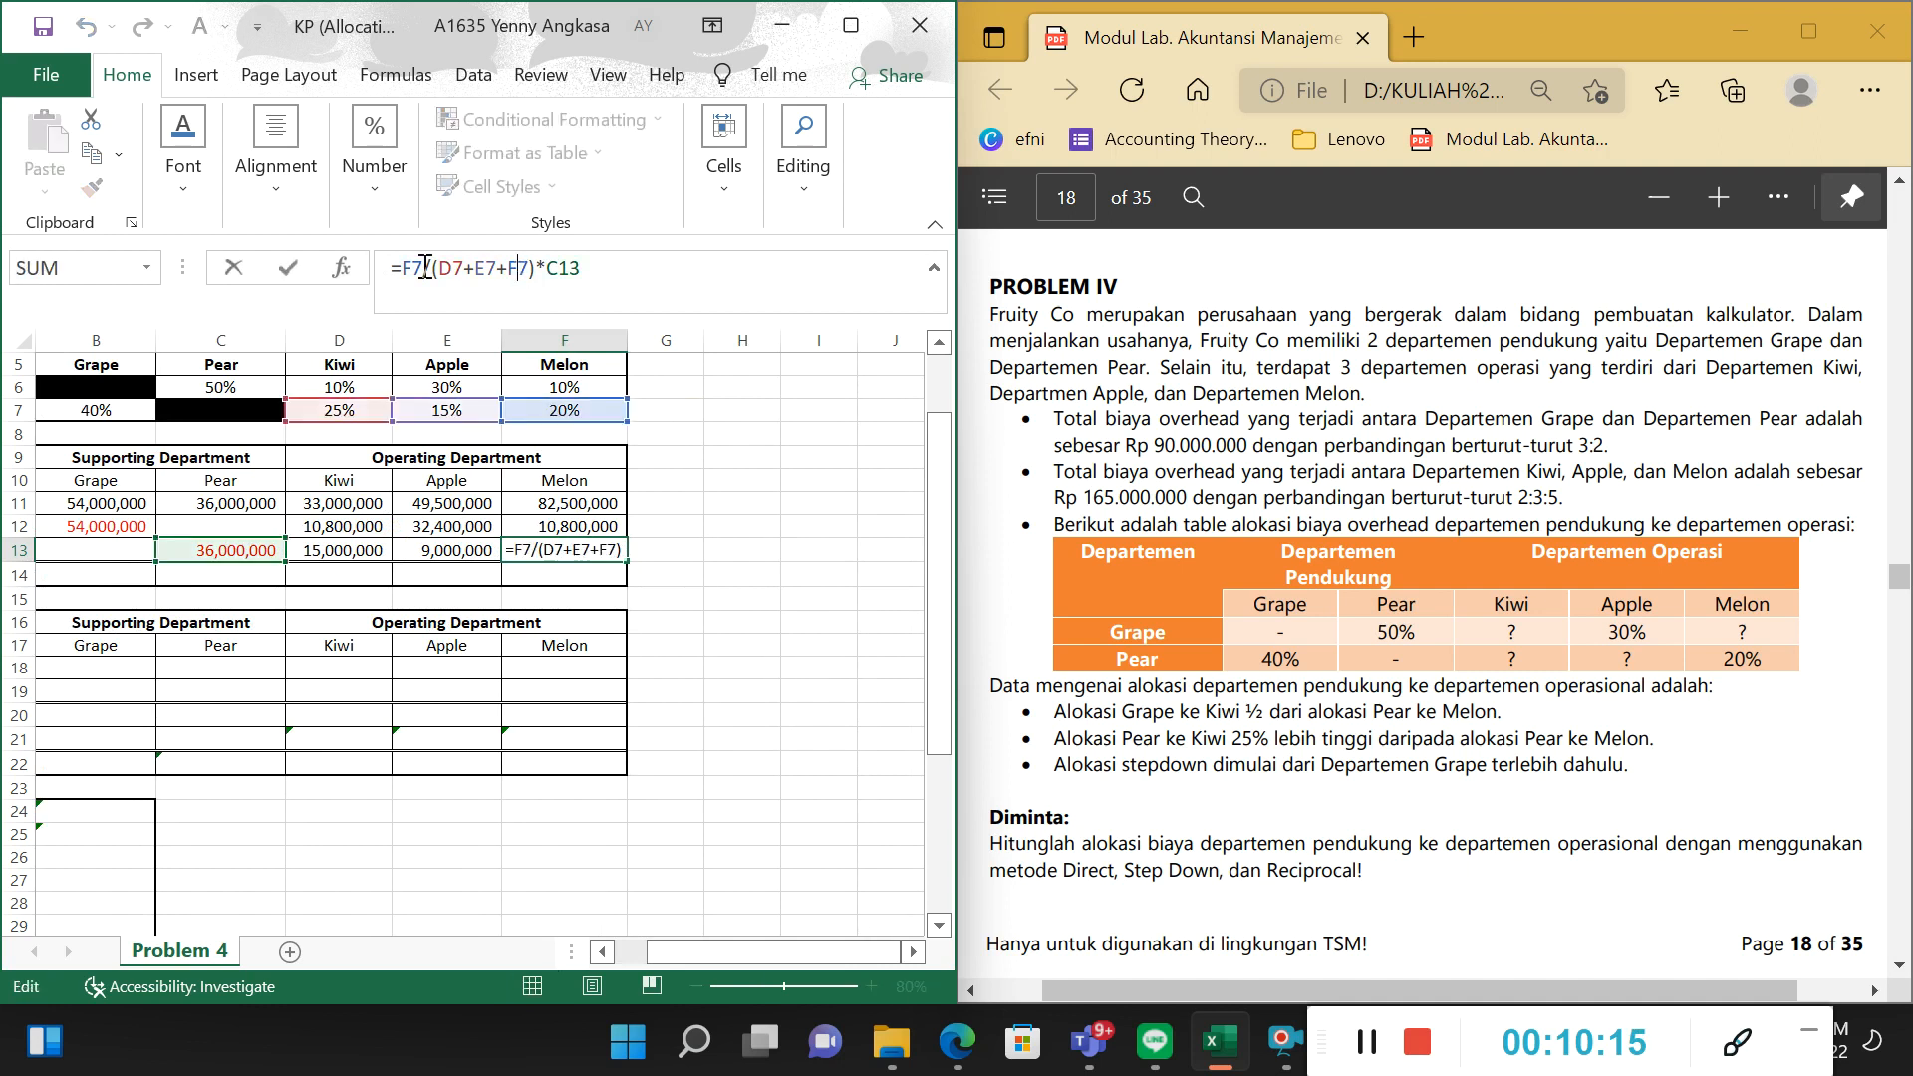
{"action": "double_click", "coordinate": [407, 267]}
{"action": "left_click", "coordinate": [427, 265]}
{"action": "left_click", "coordinate": [764, 293], "text": "shift"}
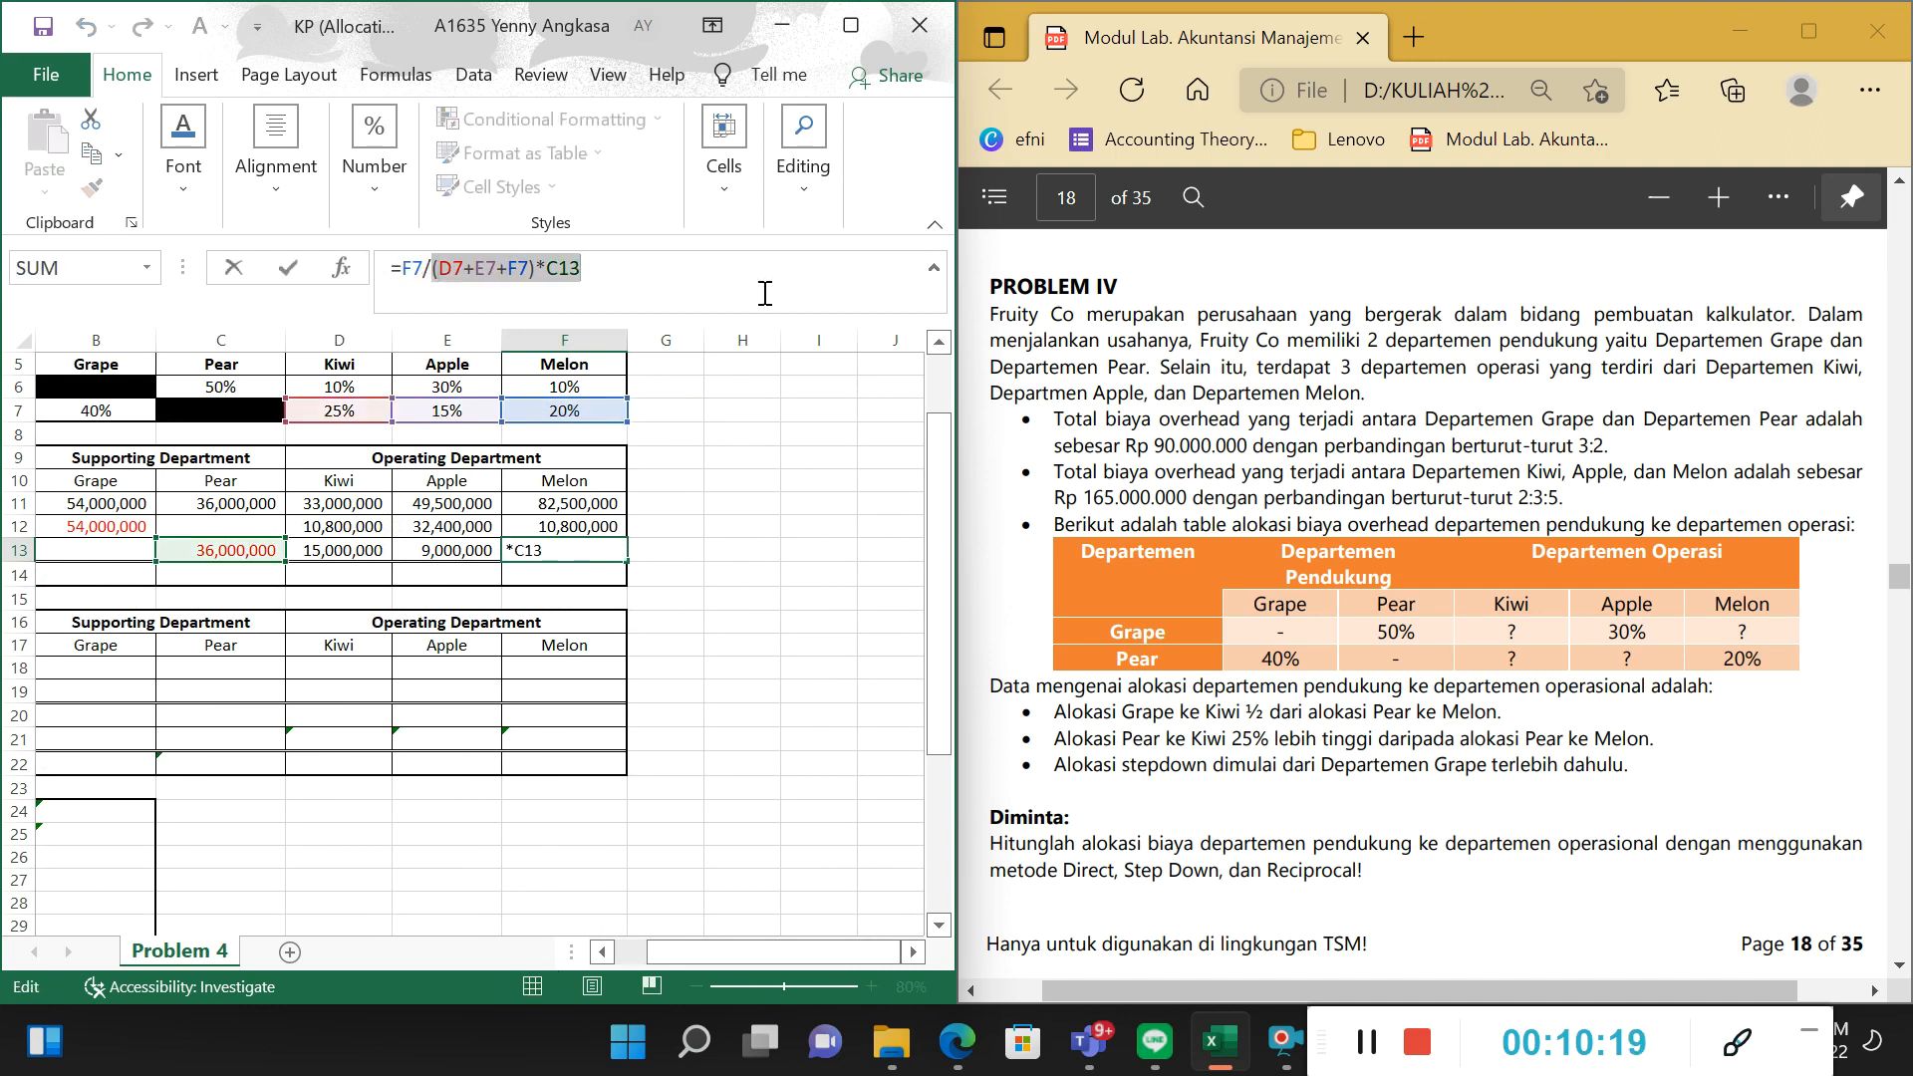
{"action": "key", "text": "Return"}
Set the font colour of the Direct Method's Total budgeted overhead values in B14:F14 to black.
{"action": "key", "text": "Left"}
{"action": "key", "text": "Left"}
{"action": "key", "text": "Left"}
{"action": "key", "text": "Left"}
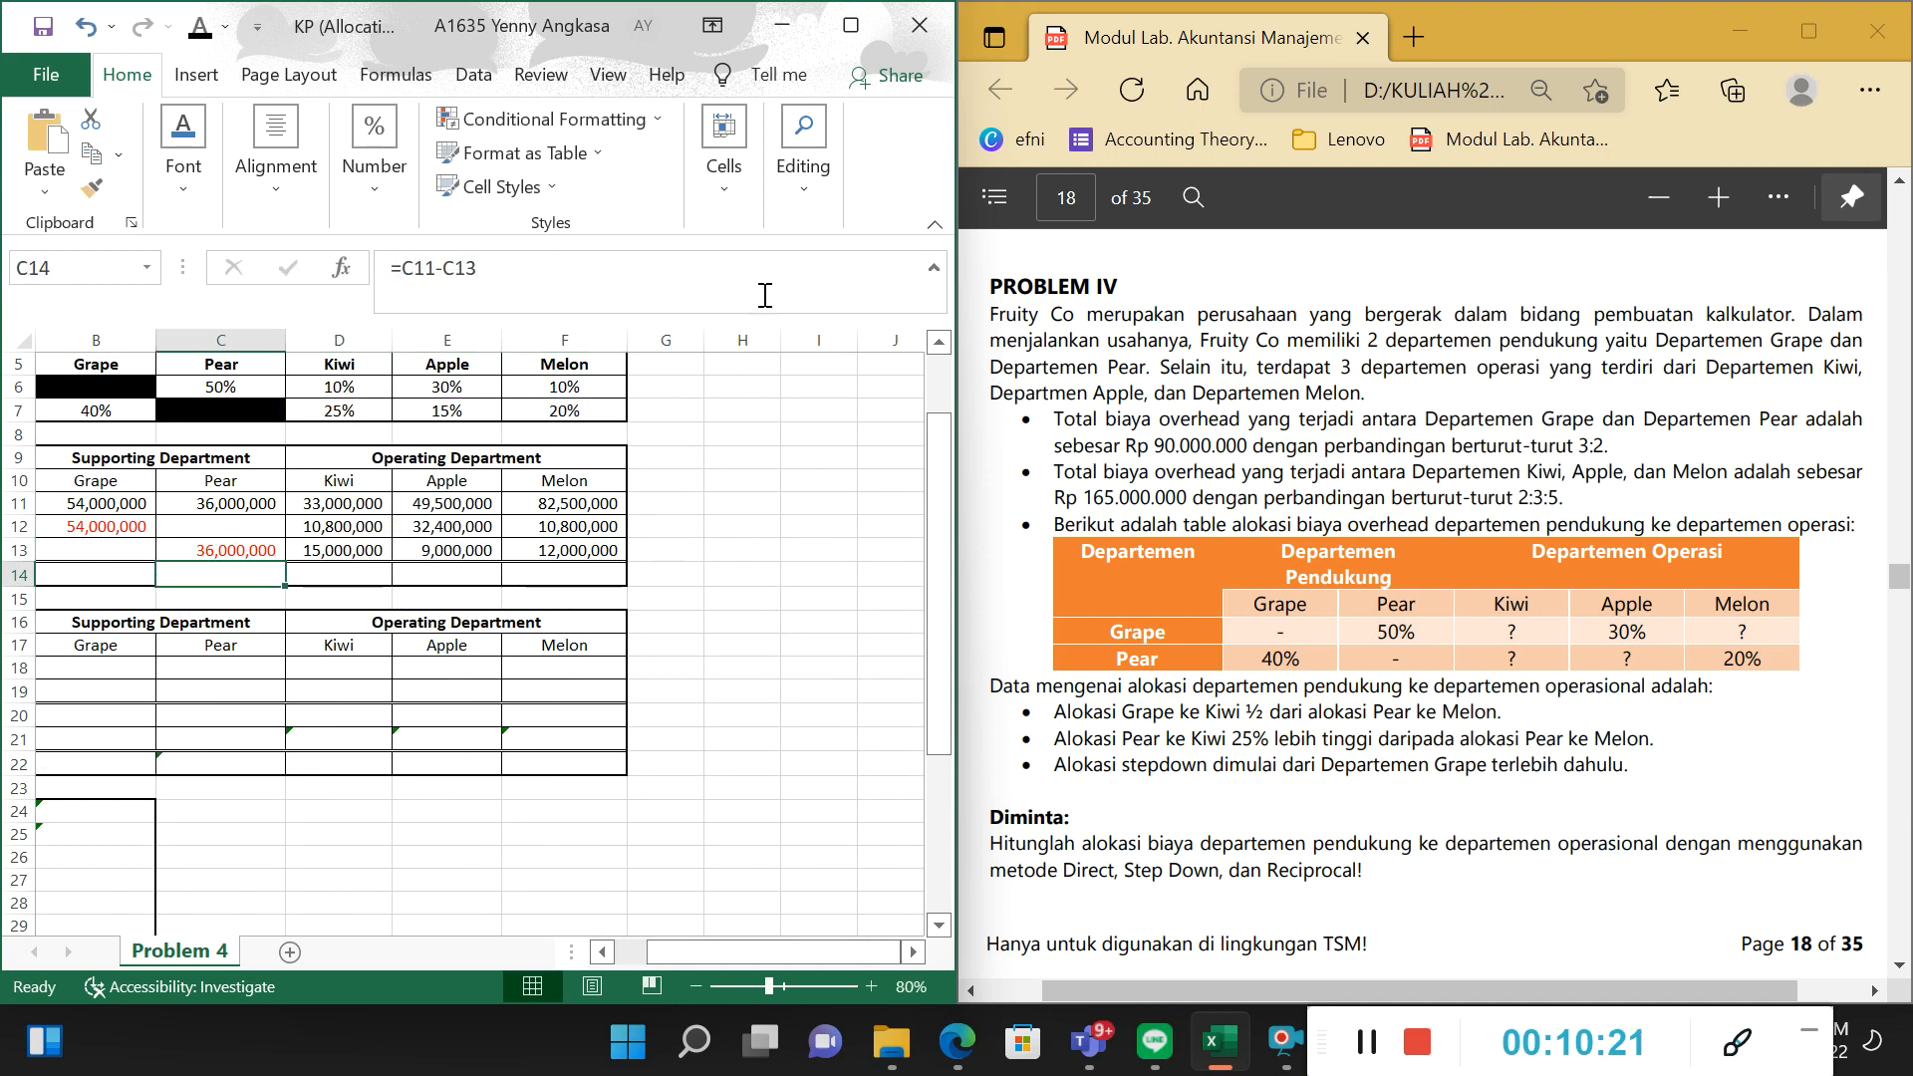
{"action": "left_click_drag", "start_coordinate": [412, 575], "coordinate": [620, 578]}
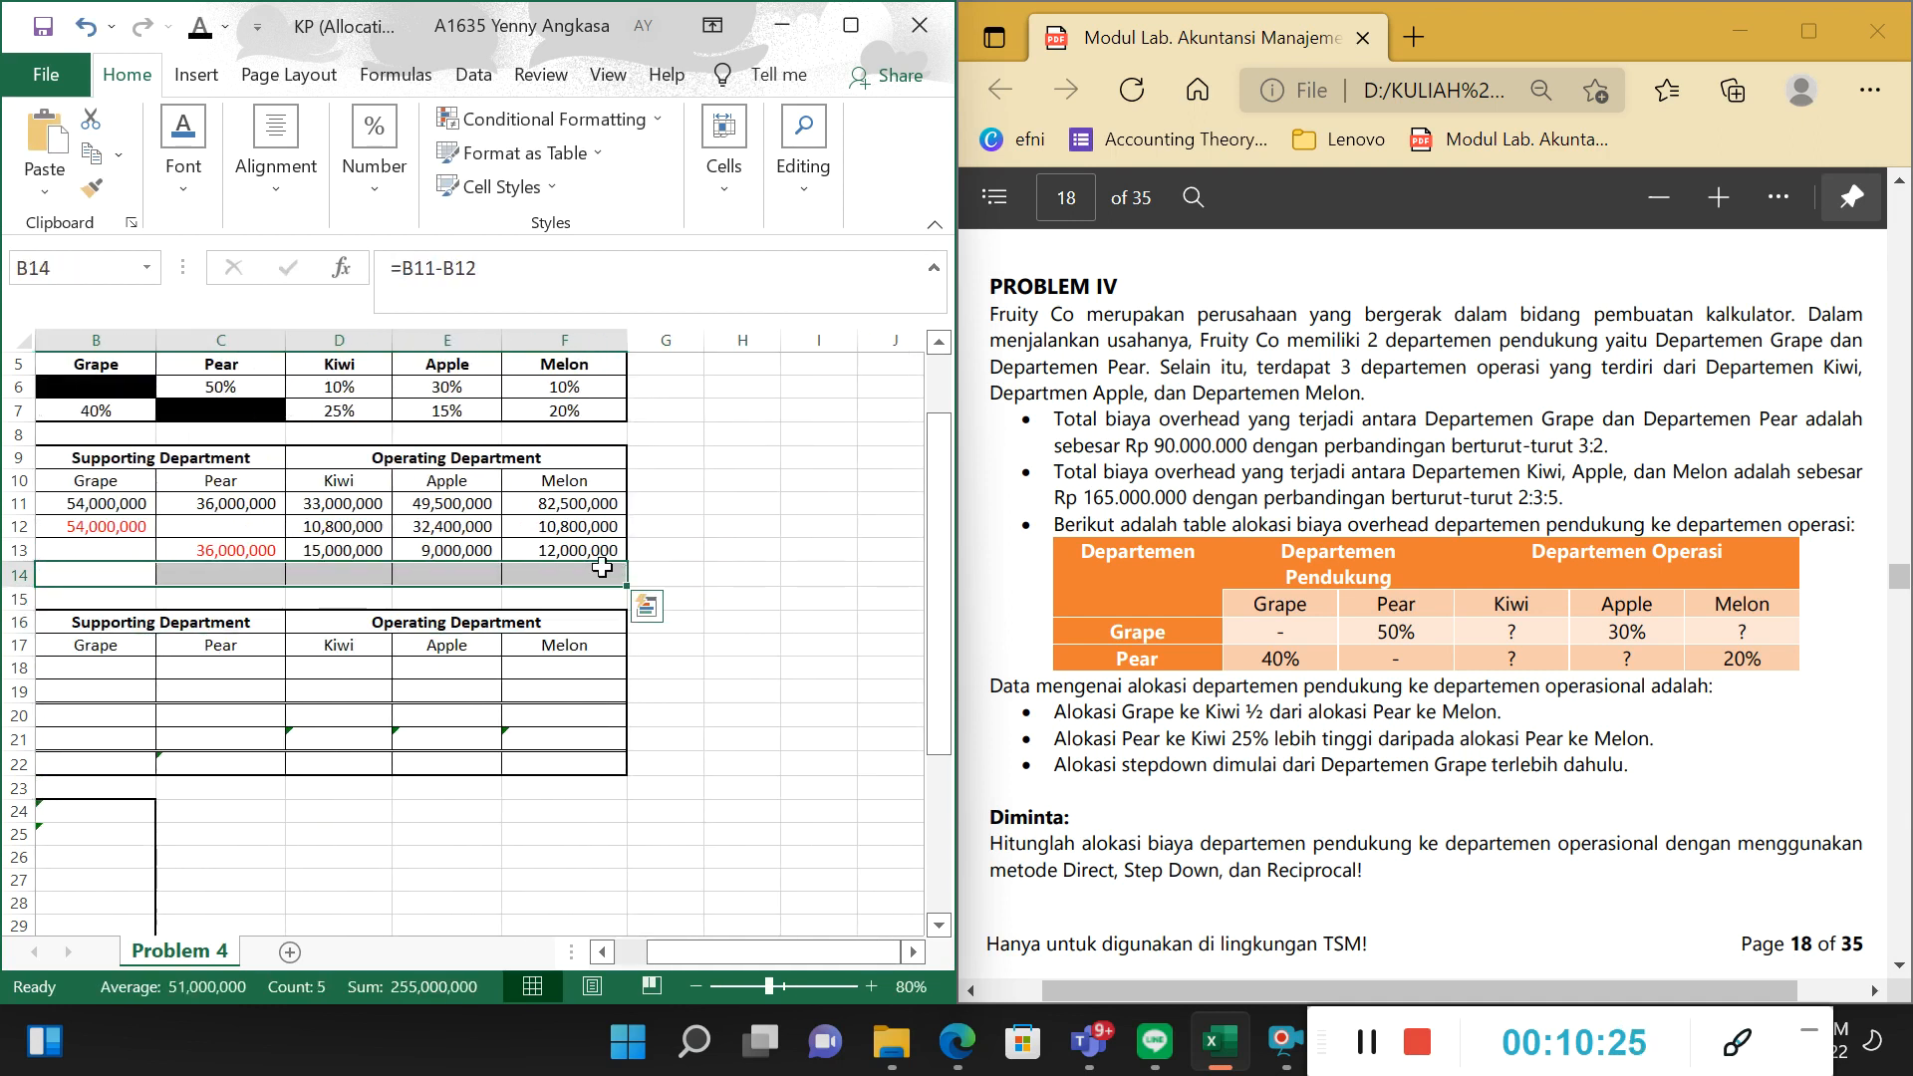
{"action": "key", "text": "ctrl+r"}
{"action": "left_click_drag", "start_coordinate": [738, 952], "coordinate": [714, 955]}
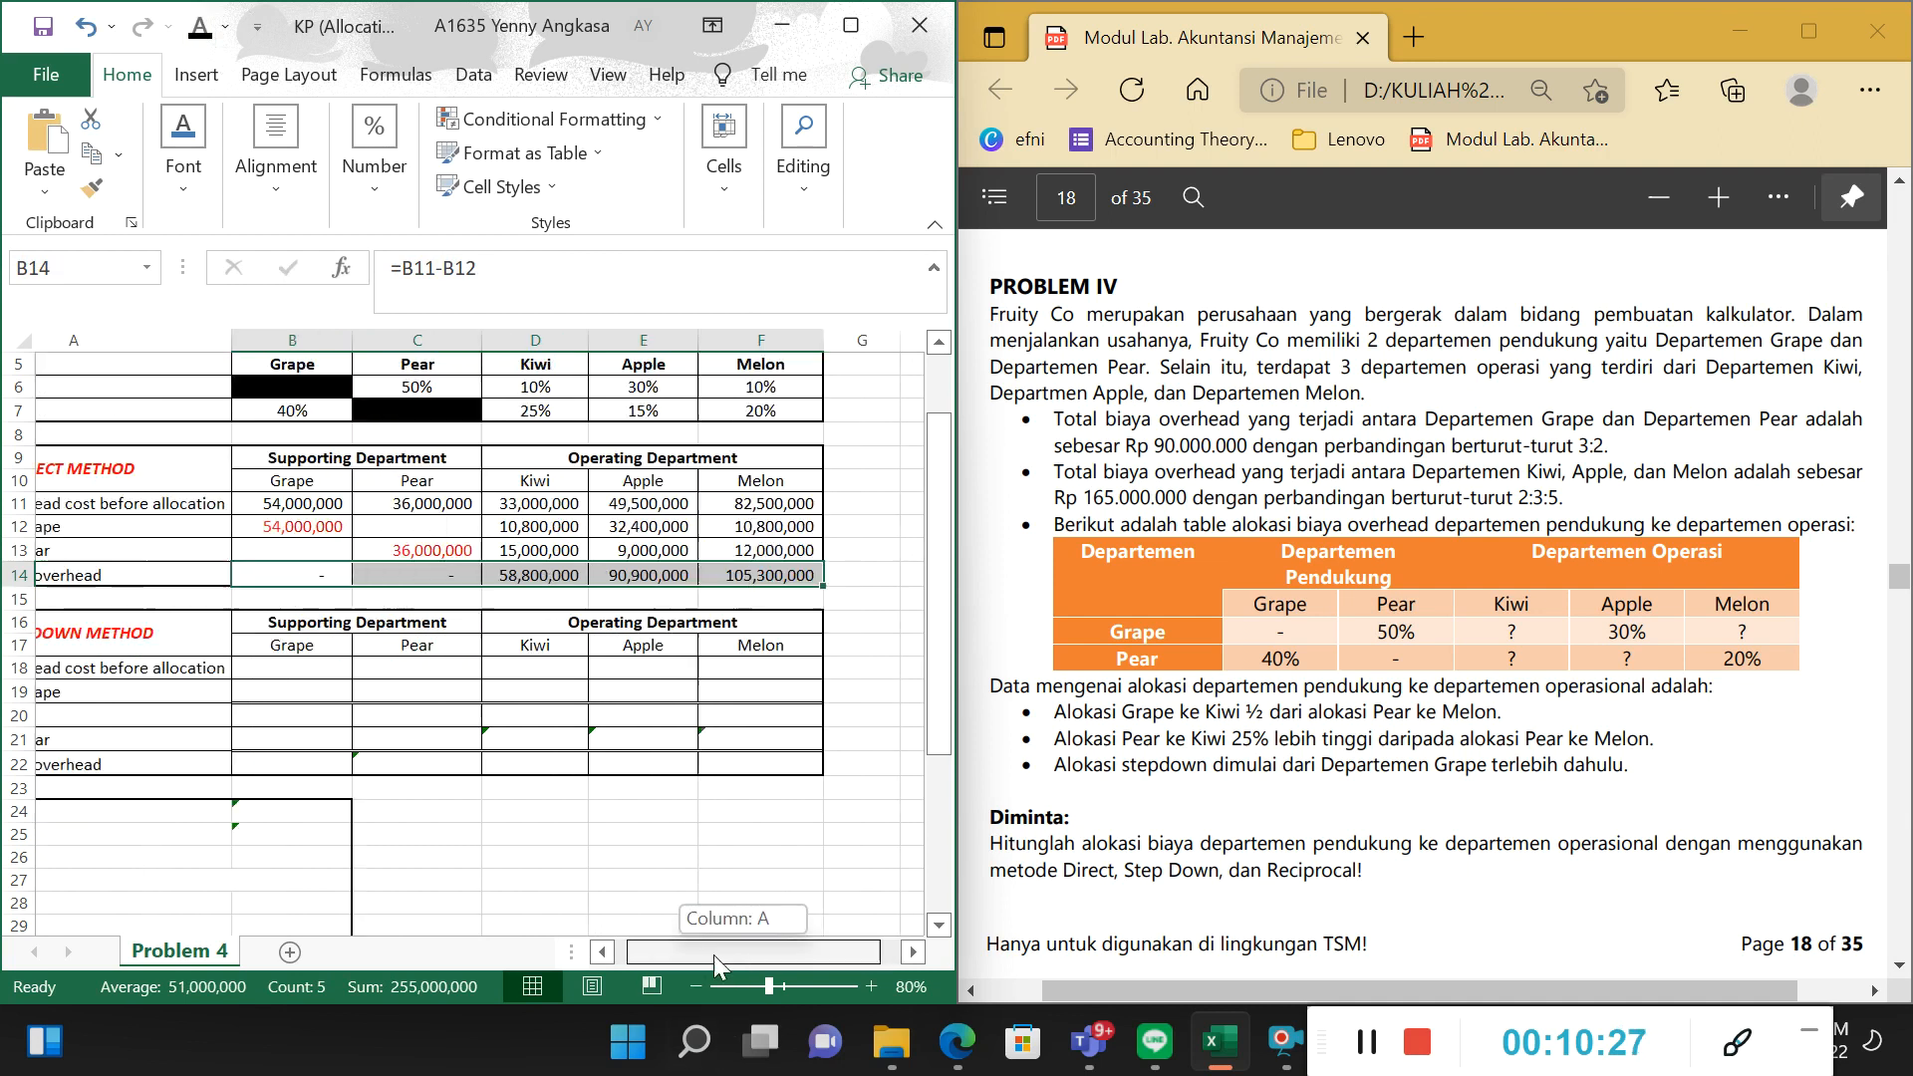
Check the Total budgeted overhead of the supporting departments Grape and Pear in B14 and C14.
{"action": "left_click", "coordinate": [428, 488]}
{"action": "left_click", "coordinate": [504, 503]}
{"action": "left_click", "coordinate": [461, 575]}
{"action": "left_click", "coordinate": [576, 596]}
{"action": "left_click", "coordinate": [551, 578]}
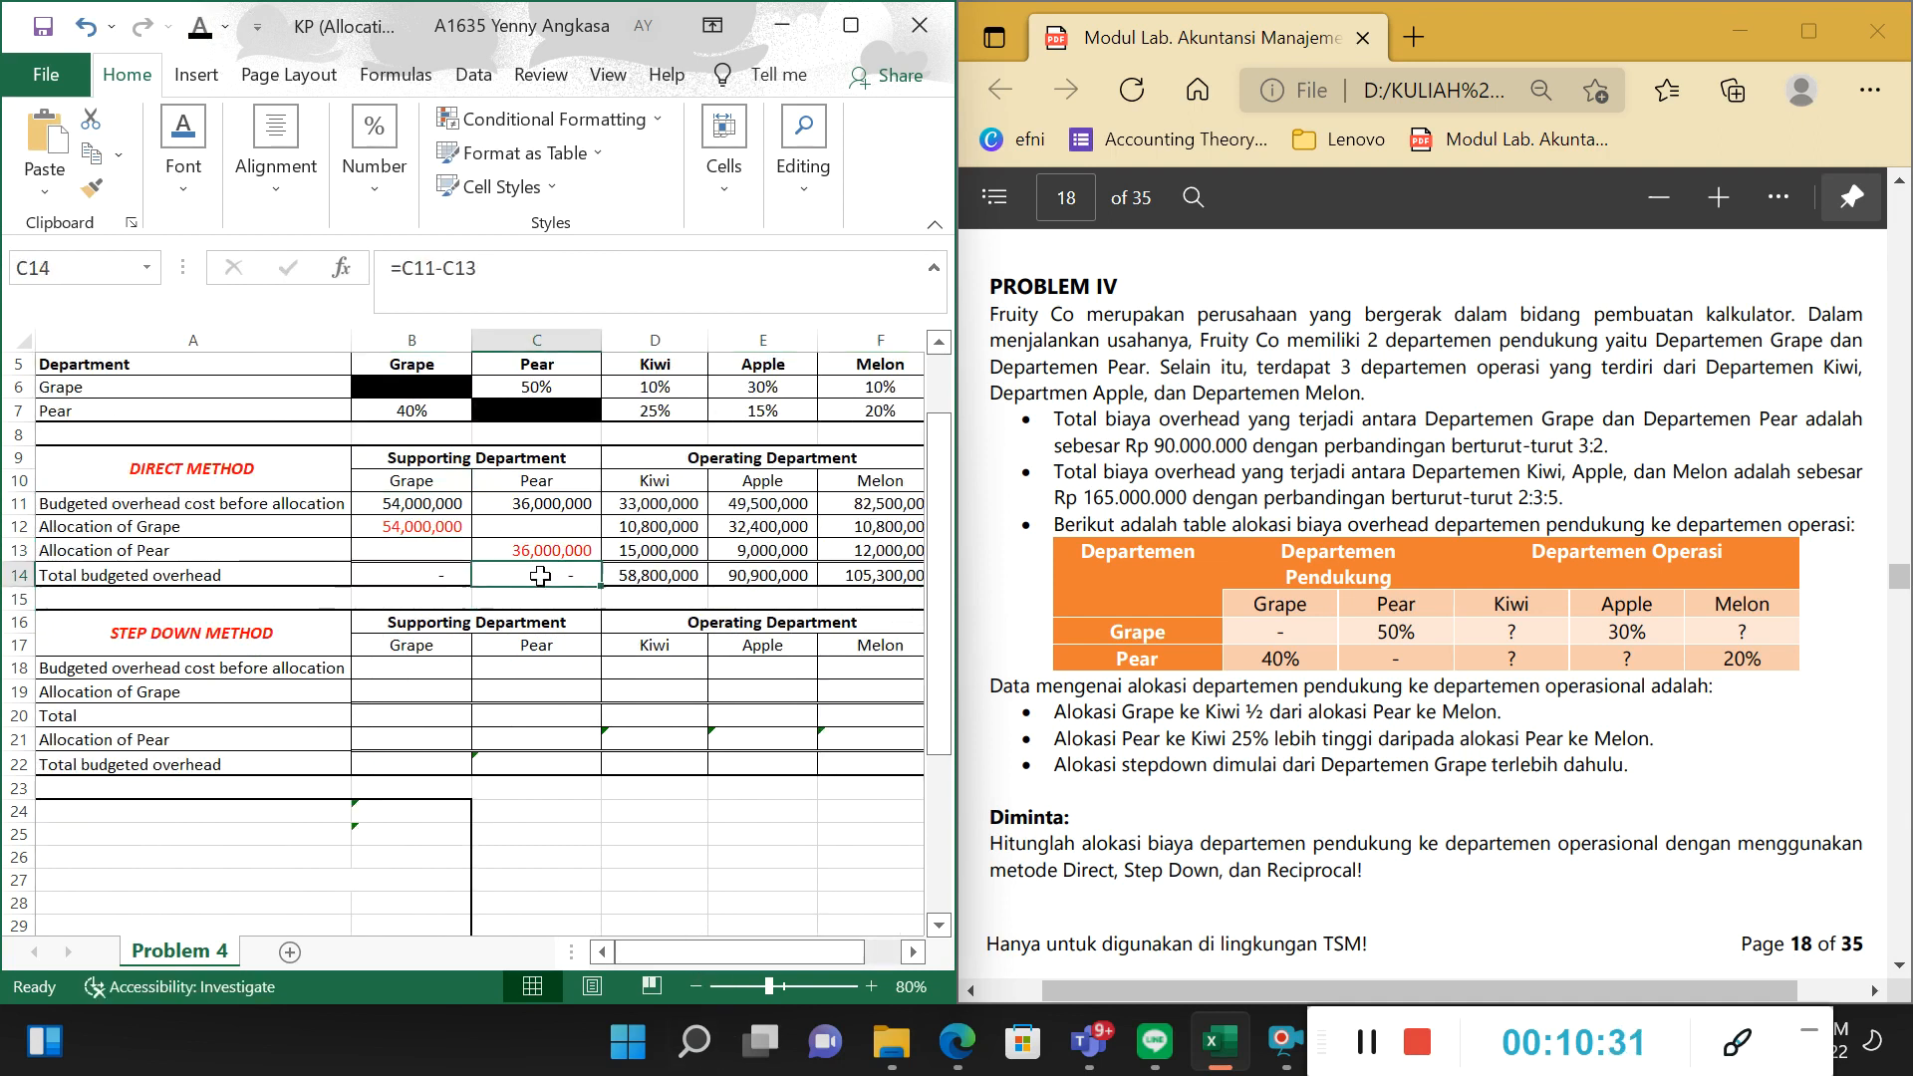
{"action": "left_click", "coordinate": [465, 576]}
{"action": "left_click", "coordinate": [588, 577]}
Review the Total budgeted overhead formulas for Kiwi, Apple and Melon in D14:F14.
{"action": "left_click", "coordinate": [655, 575]}
{"action": "left_click", "coordinate": [736, 576]}
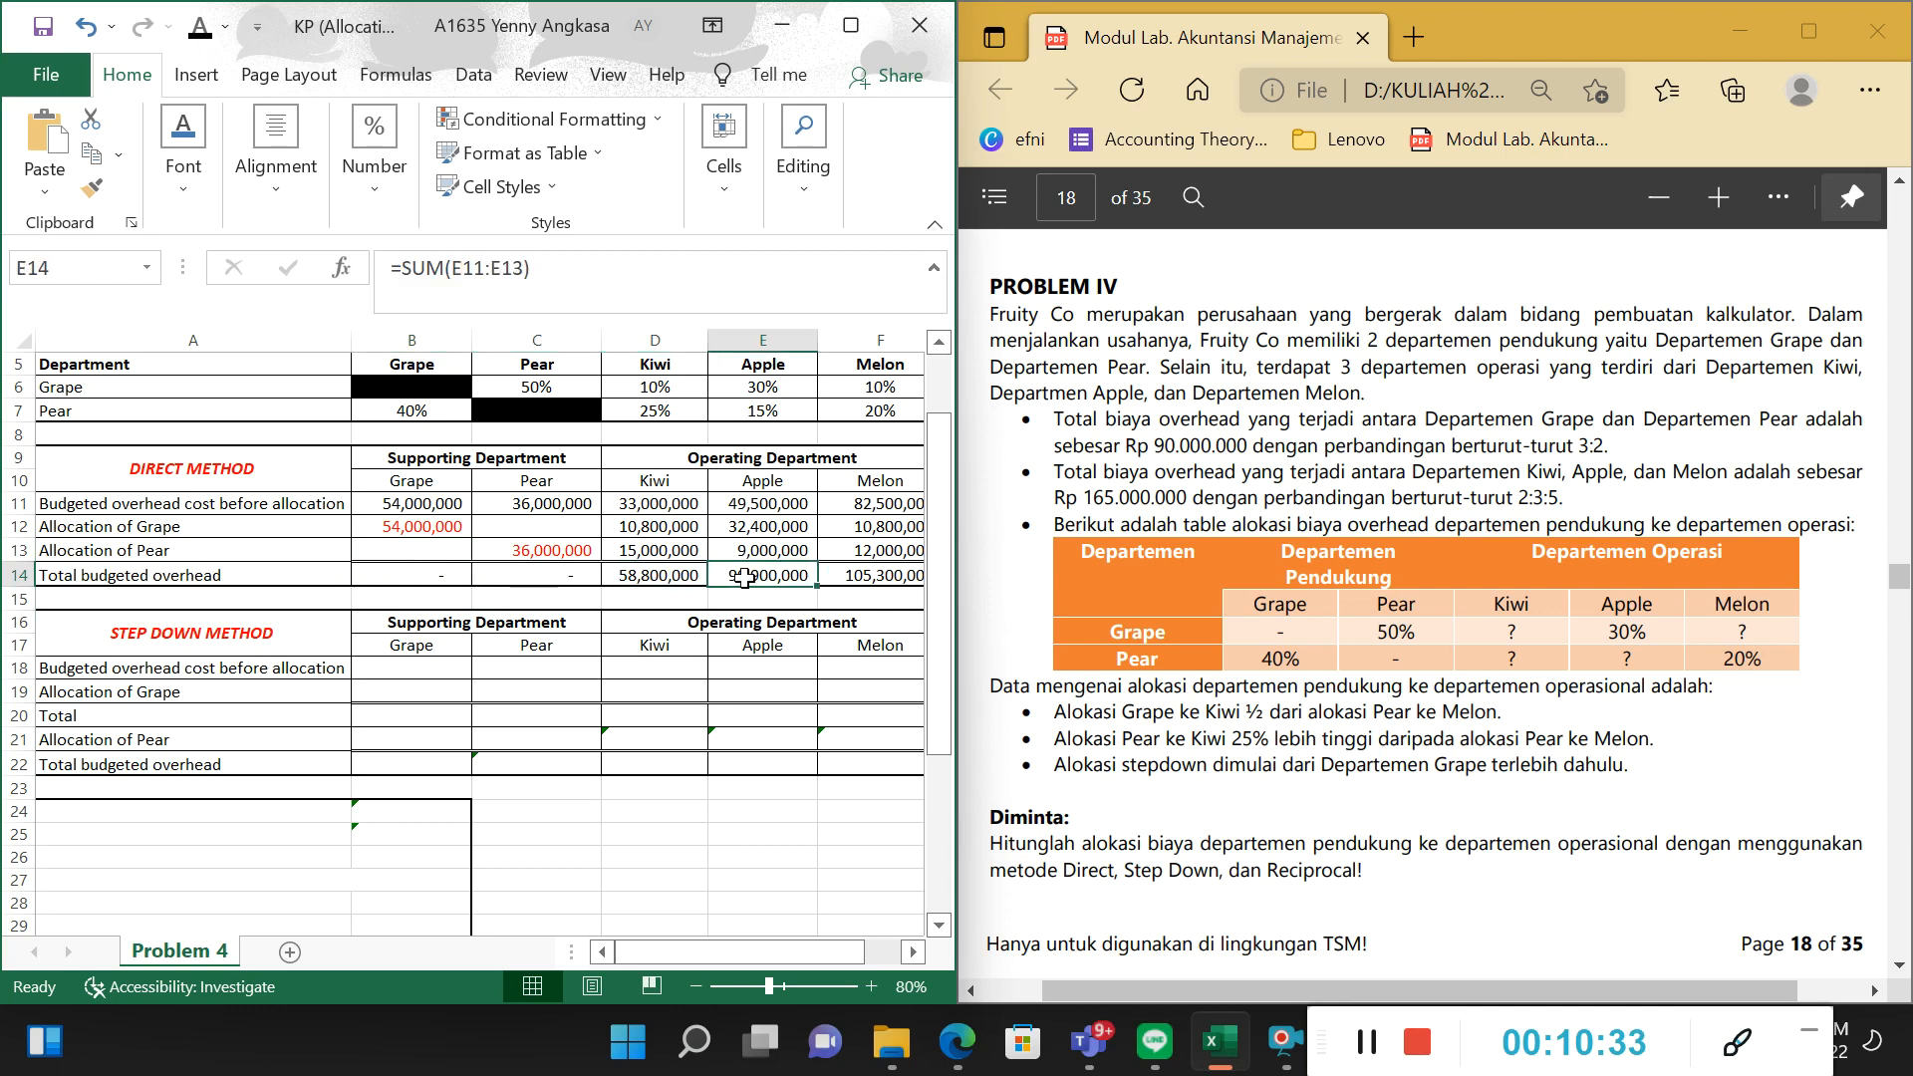
{"action": "left_click", "coordinate": [859, 580]}
{"action": "left_click", "coordinate": [662, 568]}
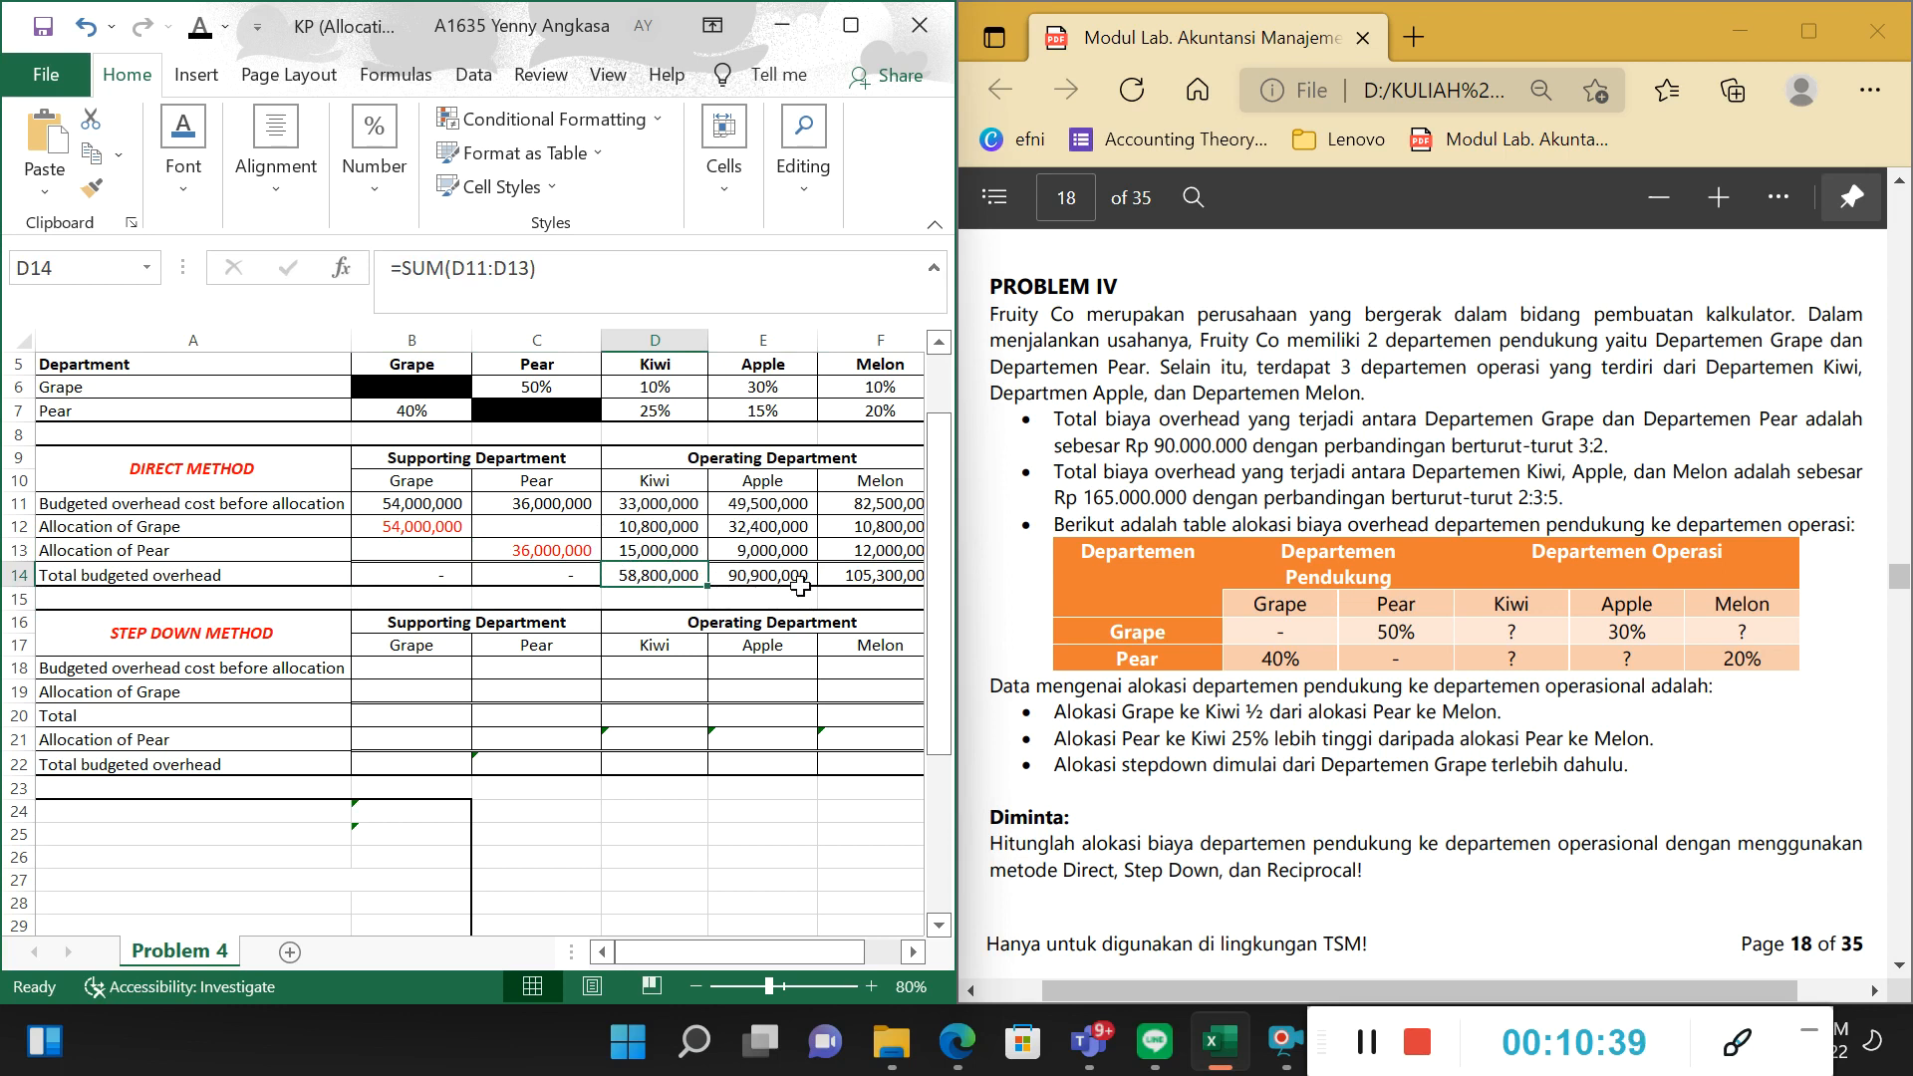
{"action": "left_click", "coordinate": [886, 584]}
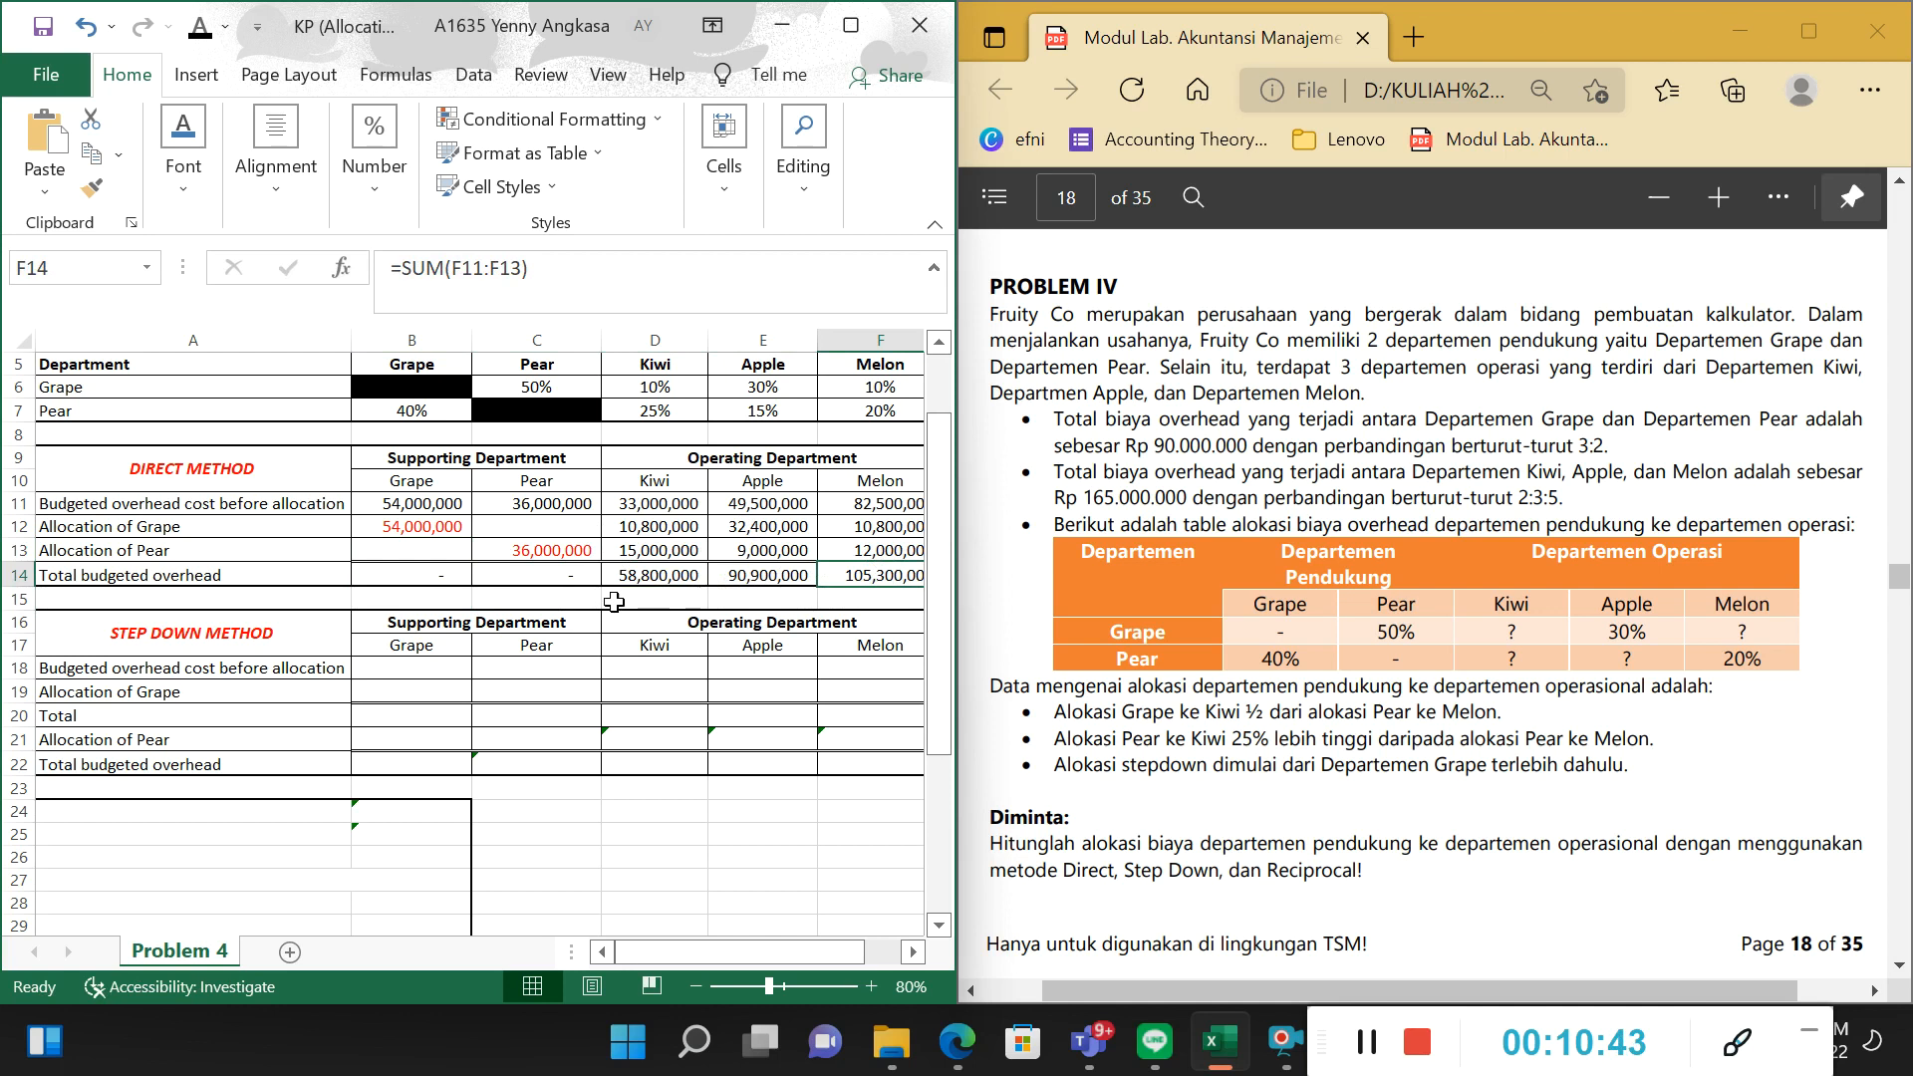
Set the font colour of the Step Down Method's budgeted overhead costs before allocation in B18:F18 to black.
{"action": "left_click_drag", "start_coordinate": [445, 672], "coordinate": [596, 668]}
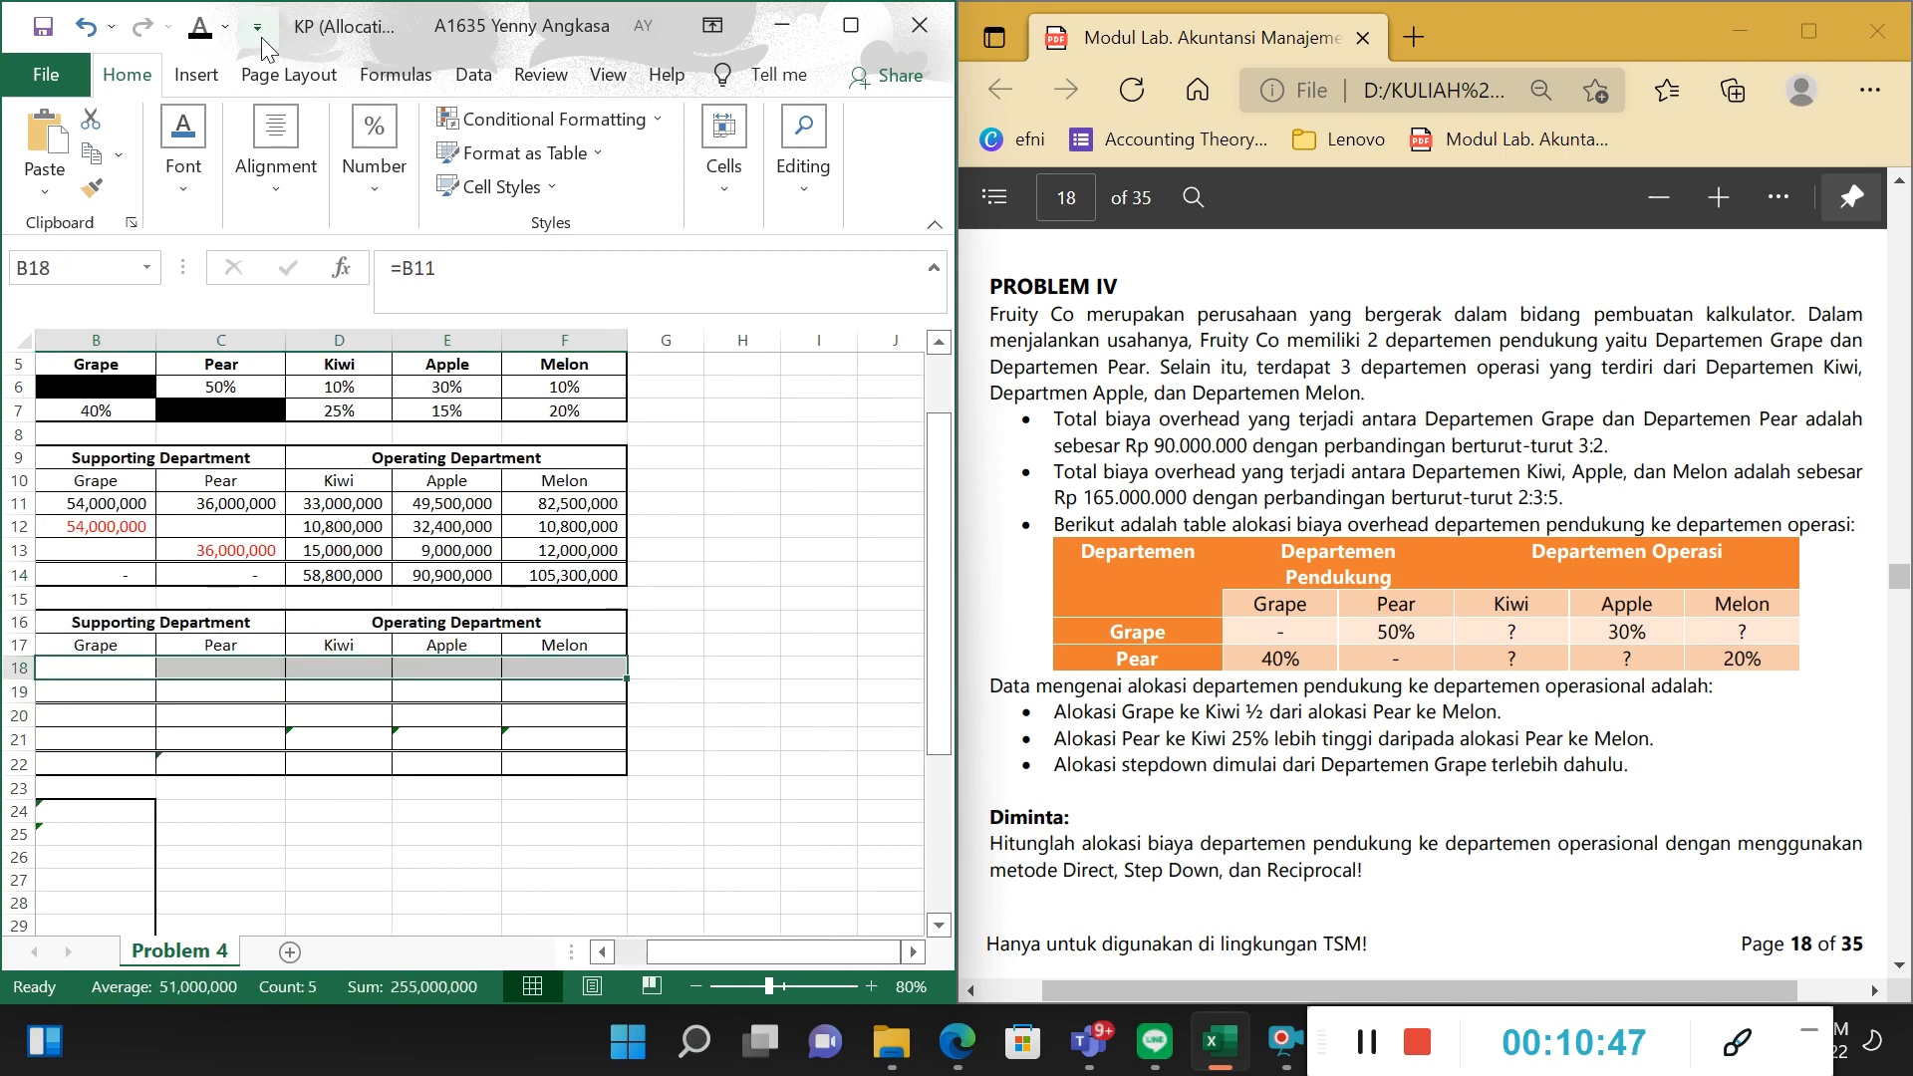
{"action": "key", "text": "ctrl+v"}
{"action": "left_click_drag", "start_coordinate": [769, 957], "coordinate": [735, 956]}
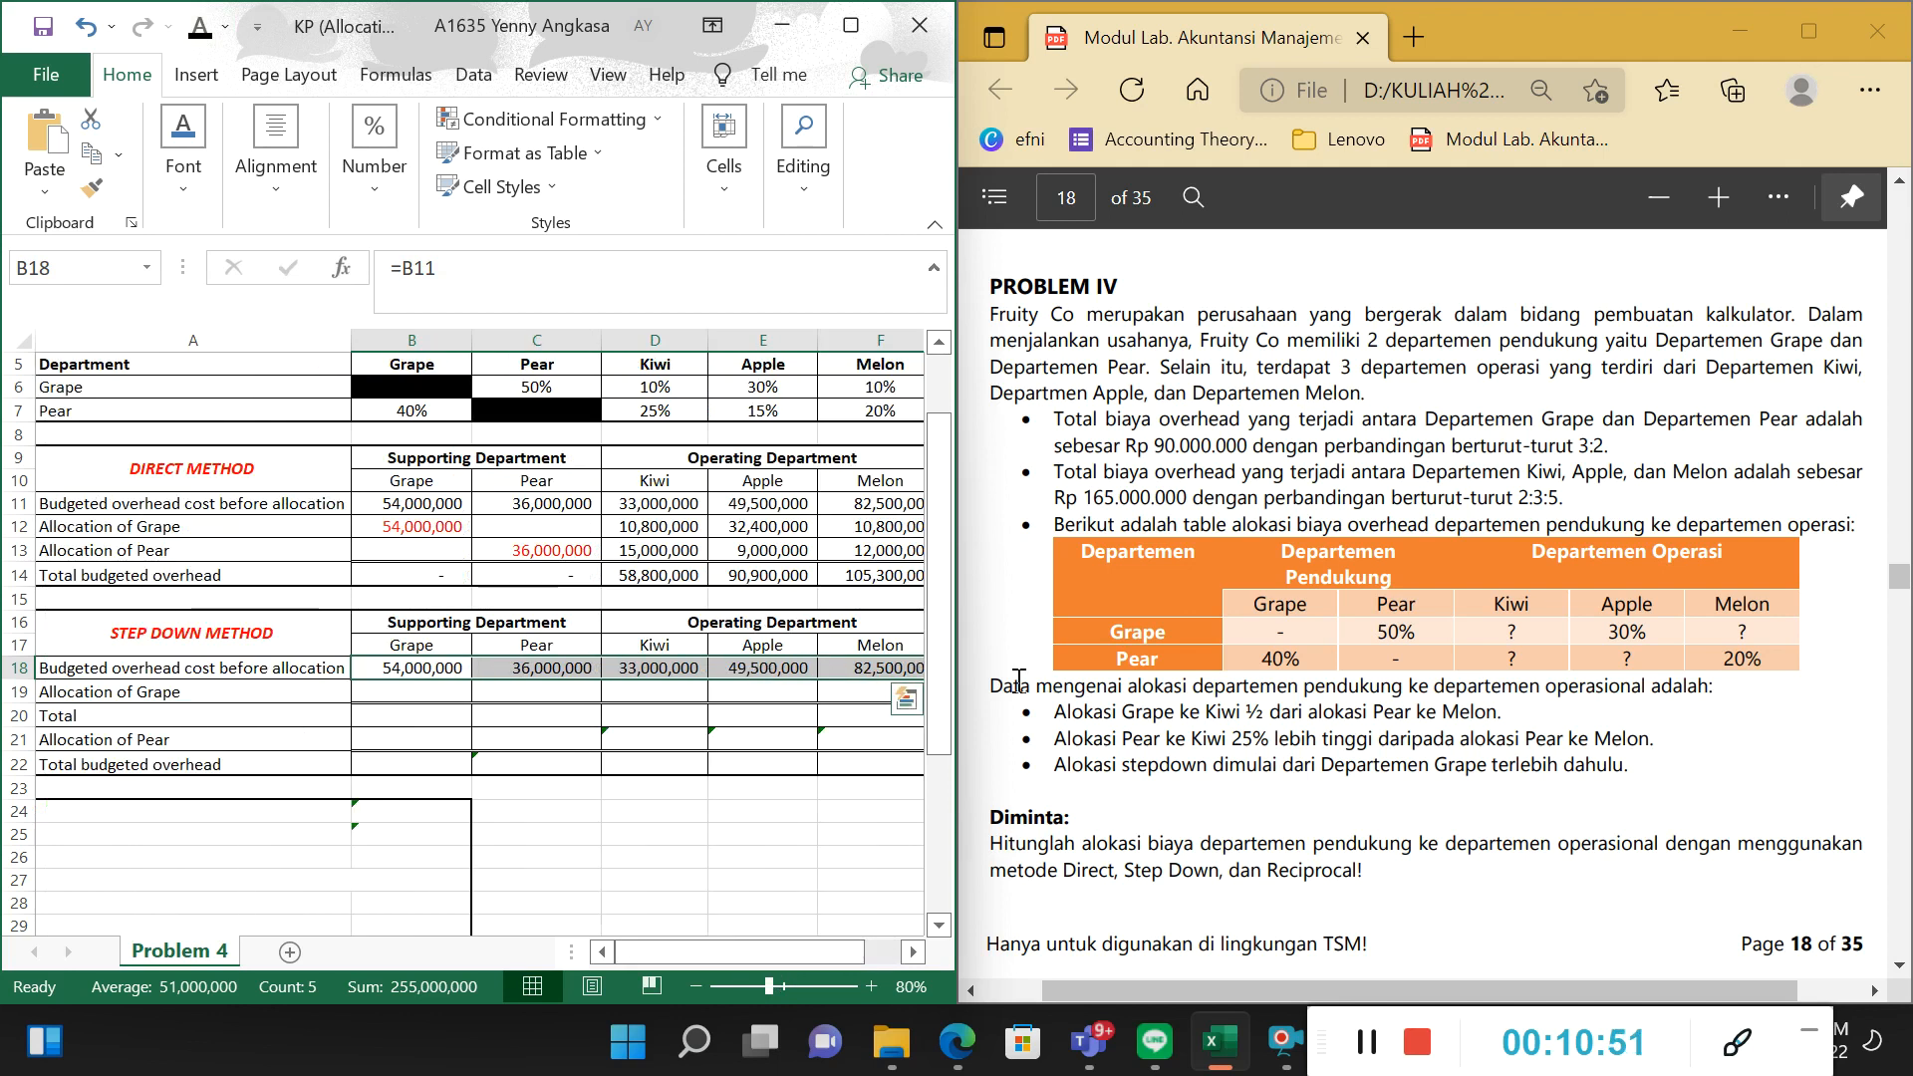
Read the problem's note on which department starts the step-down allocation, relating it to the Step Down Method's Allocation of Grape row.
{"action": "left_click", "coordinate": [269, 714]}
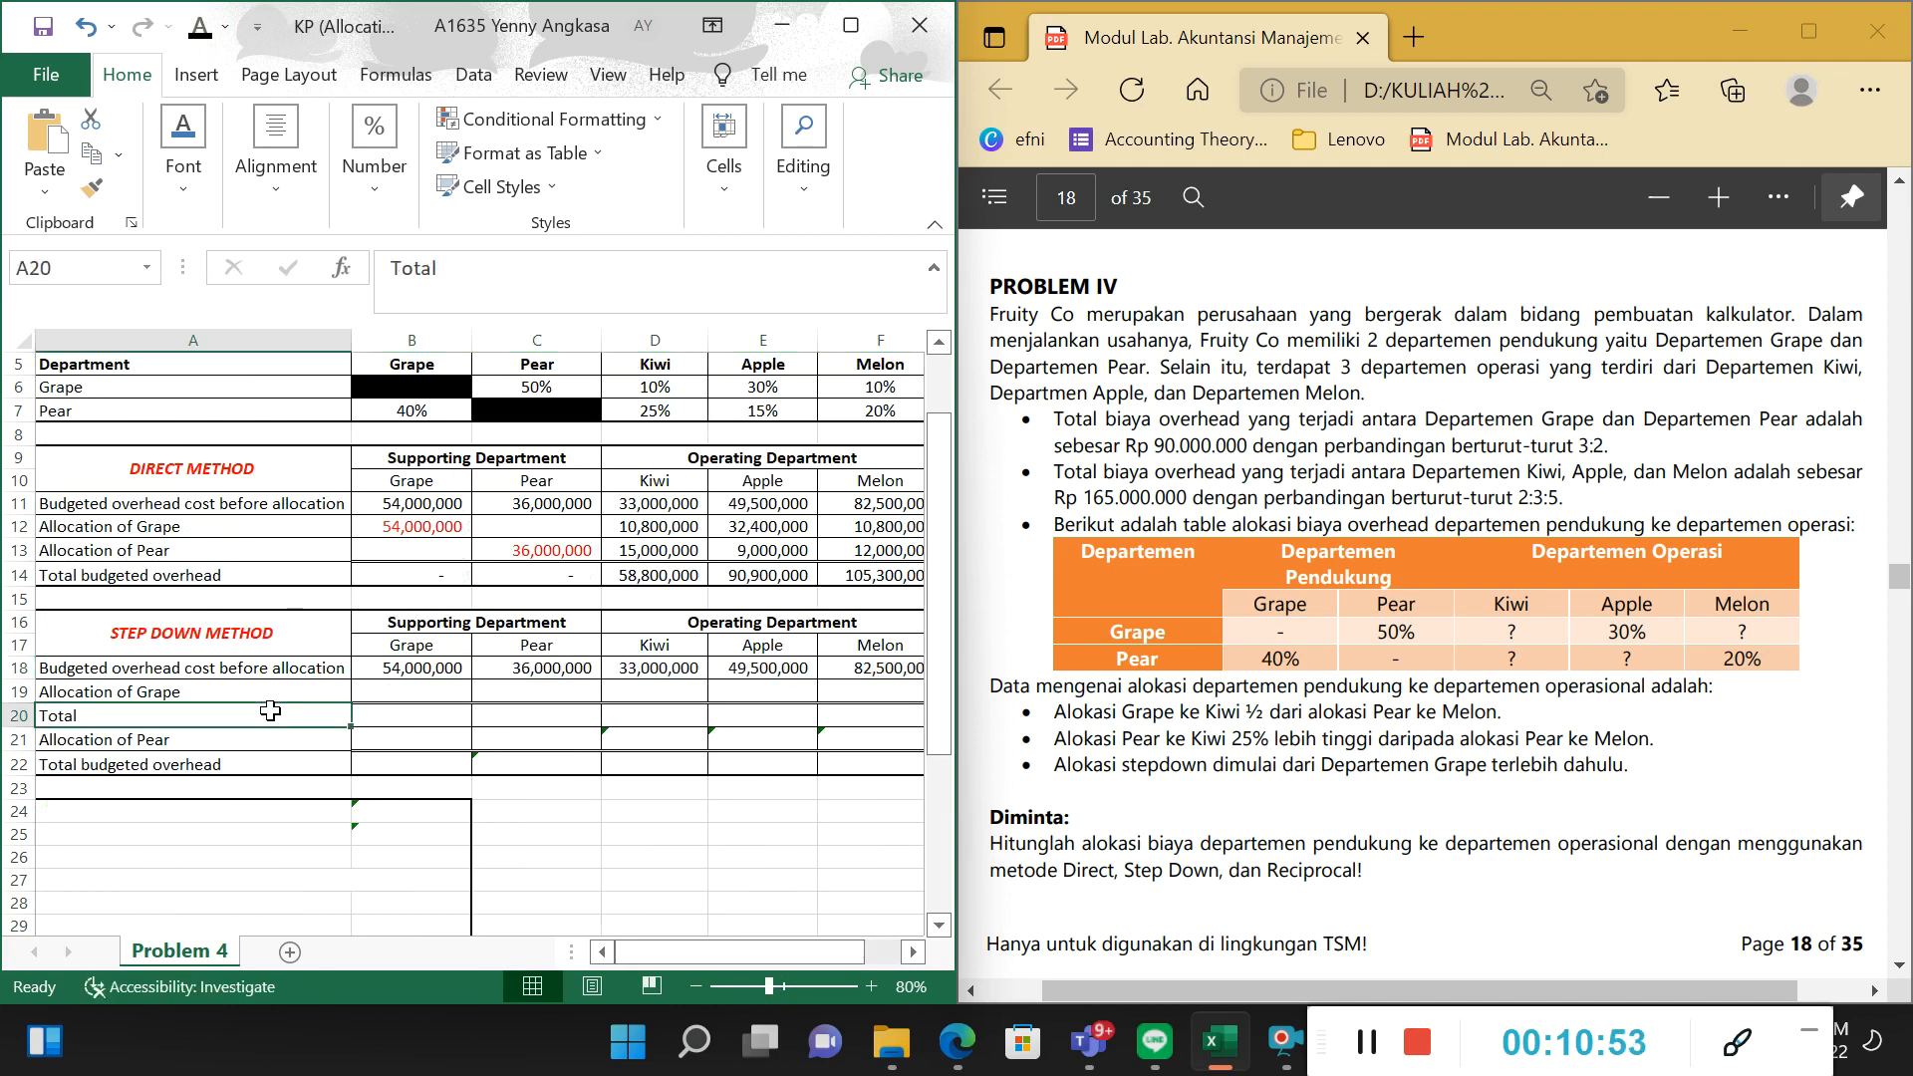
{"action": "left_click", "coordinate": [283, 690]}
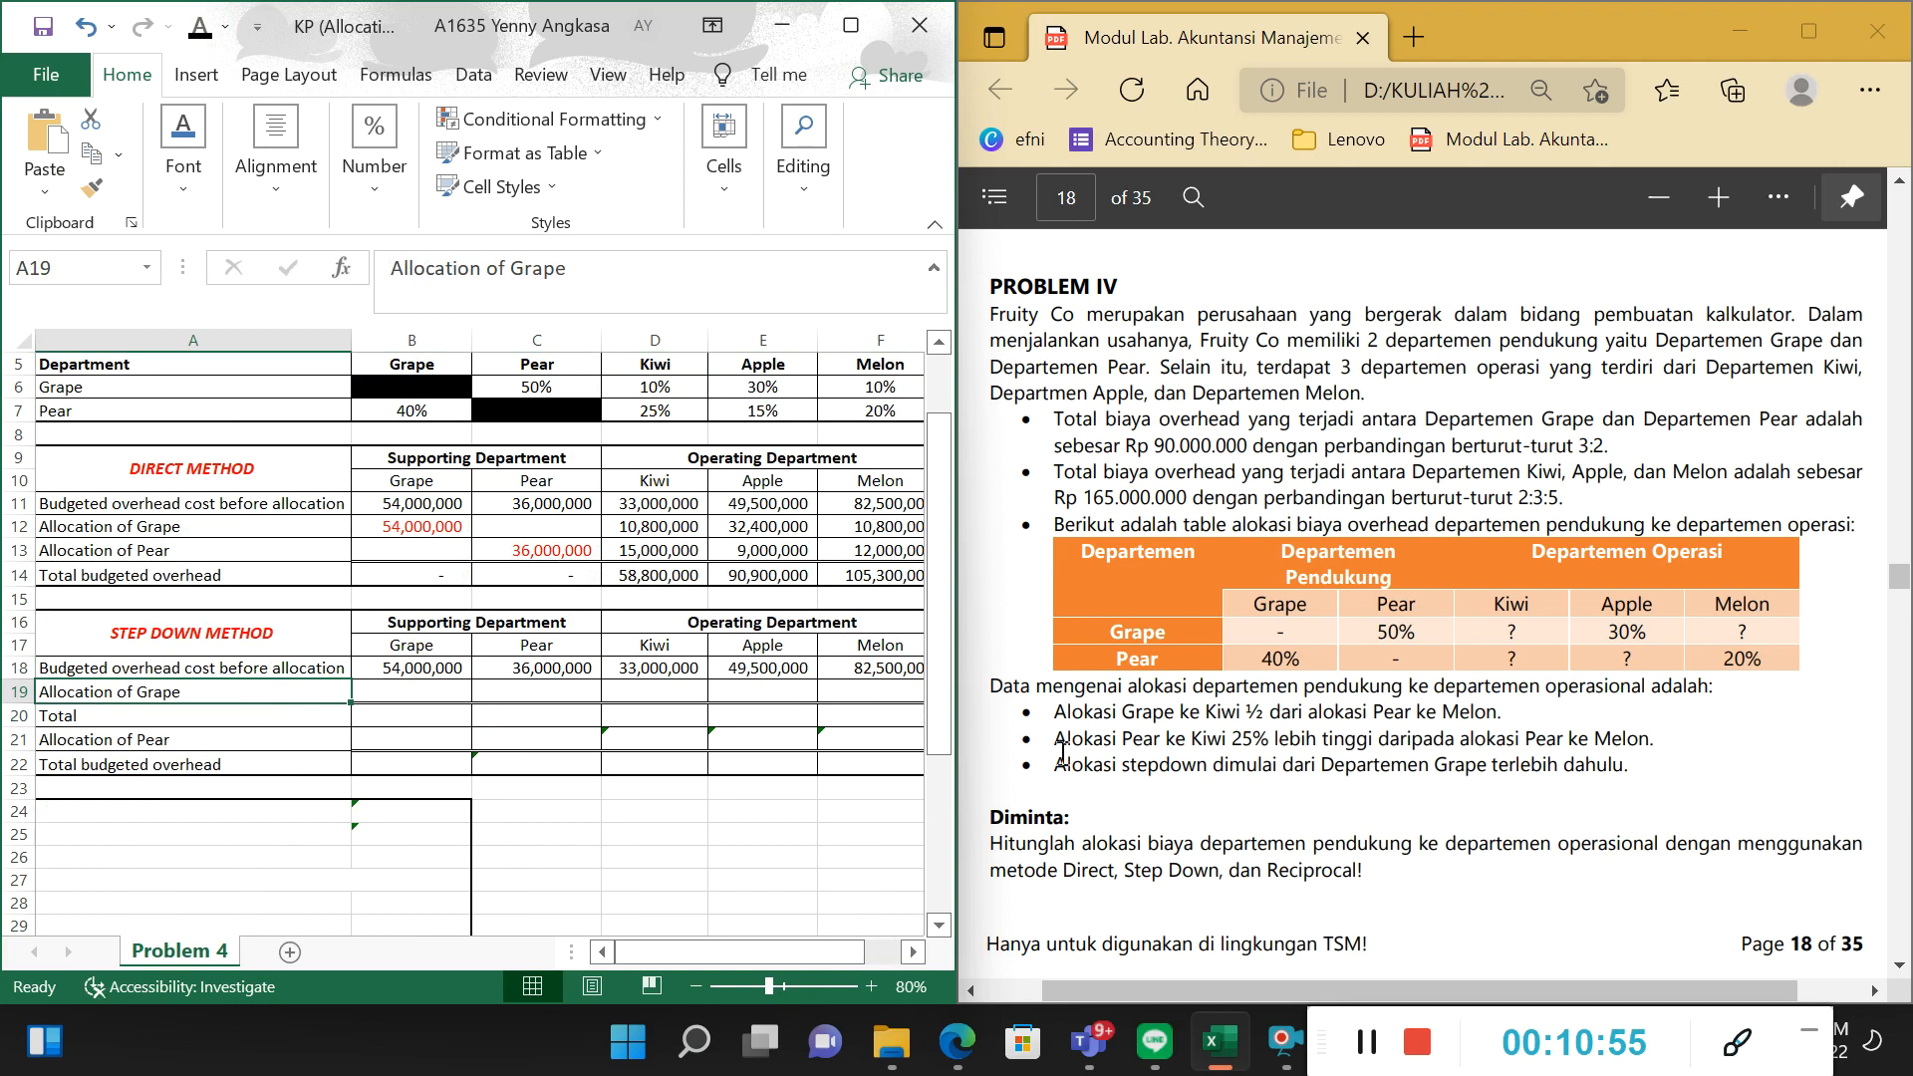
{"action": "left_click_drag", "start_coordinate": [1052, 764], "coordinate": [1477, 779]}
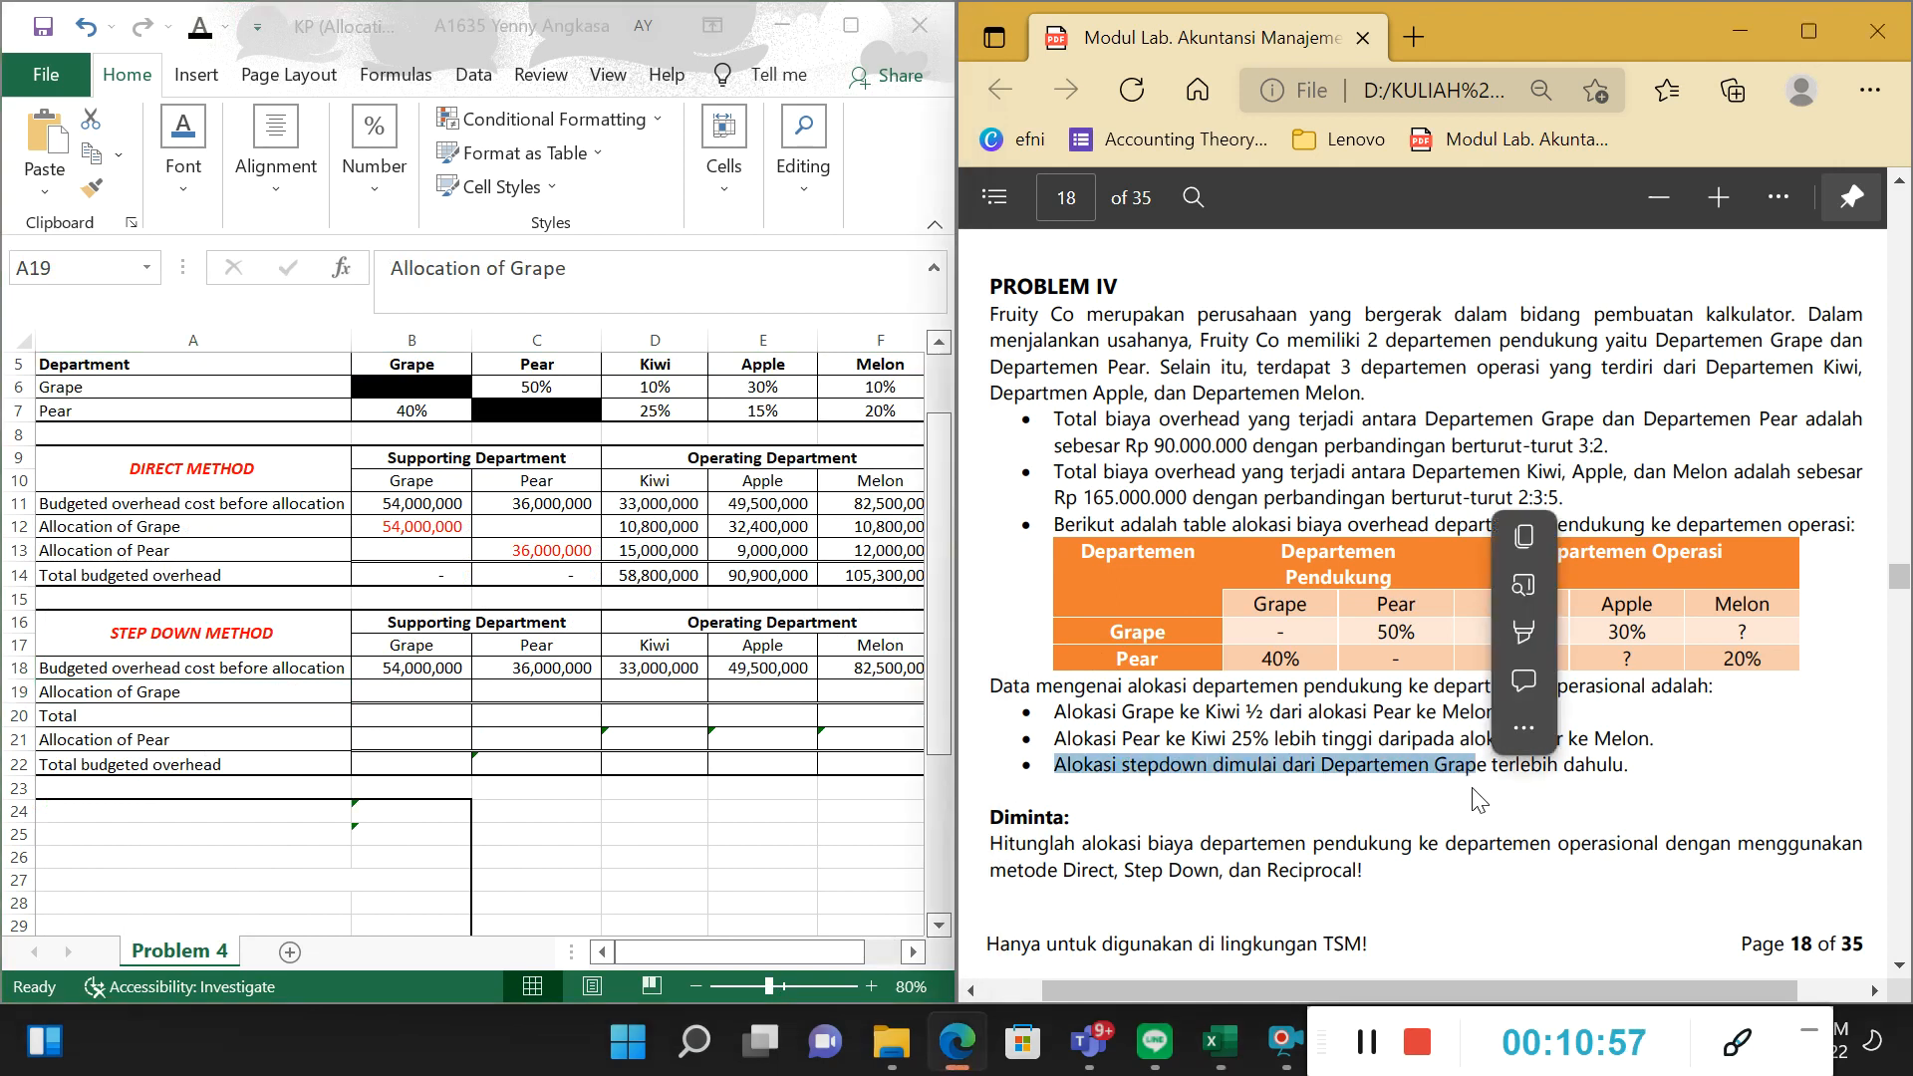
{"action": "left_click", "coordinate": [1463, 819]}
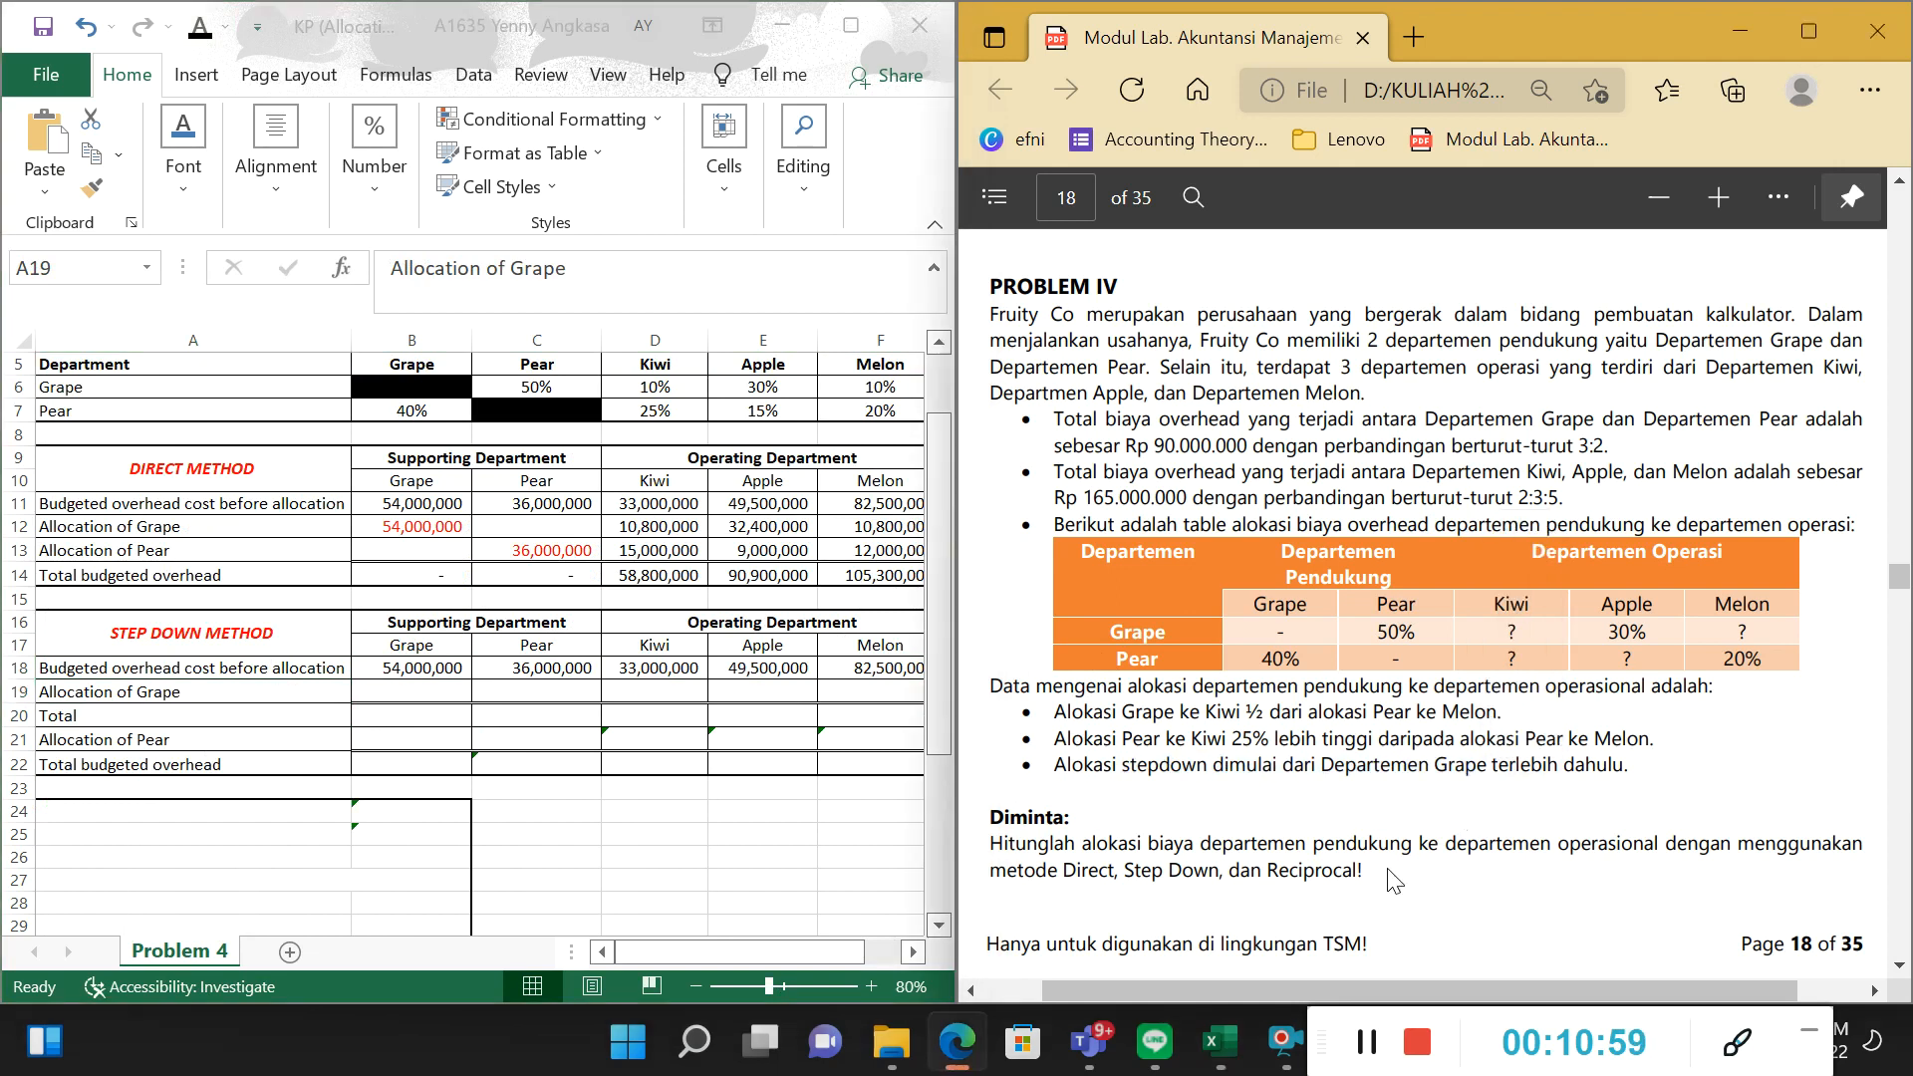
{"action": "left_click_drag", "start_coordinate": [1093, 768], "coordinate": [1475, 713]}
{"action": "left_click_drag", "start_coordinate": [1524, 785], "coordinate": [1543, 784]}
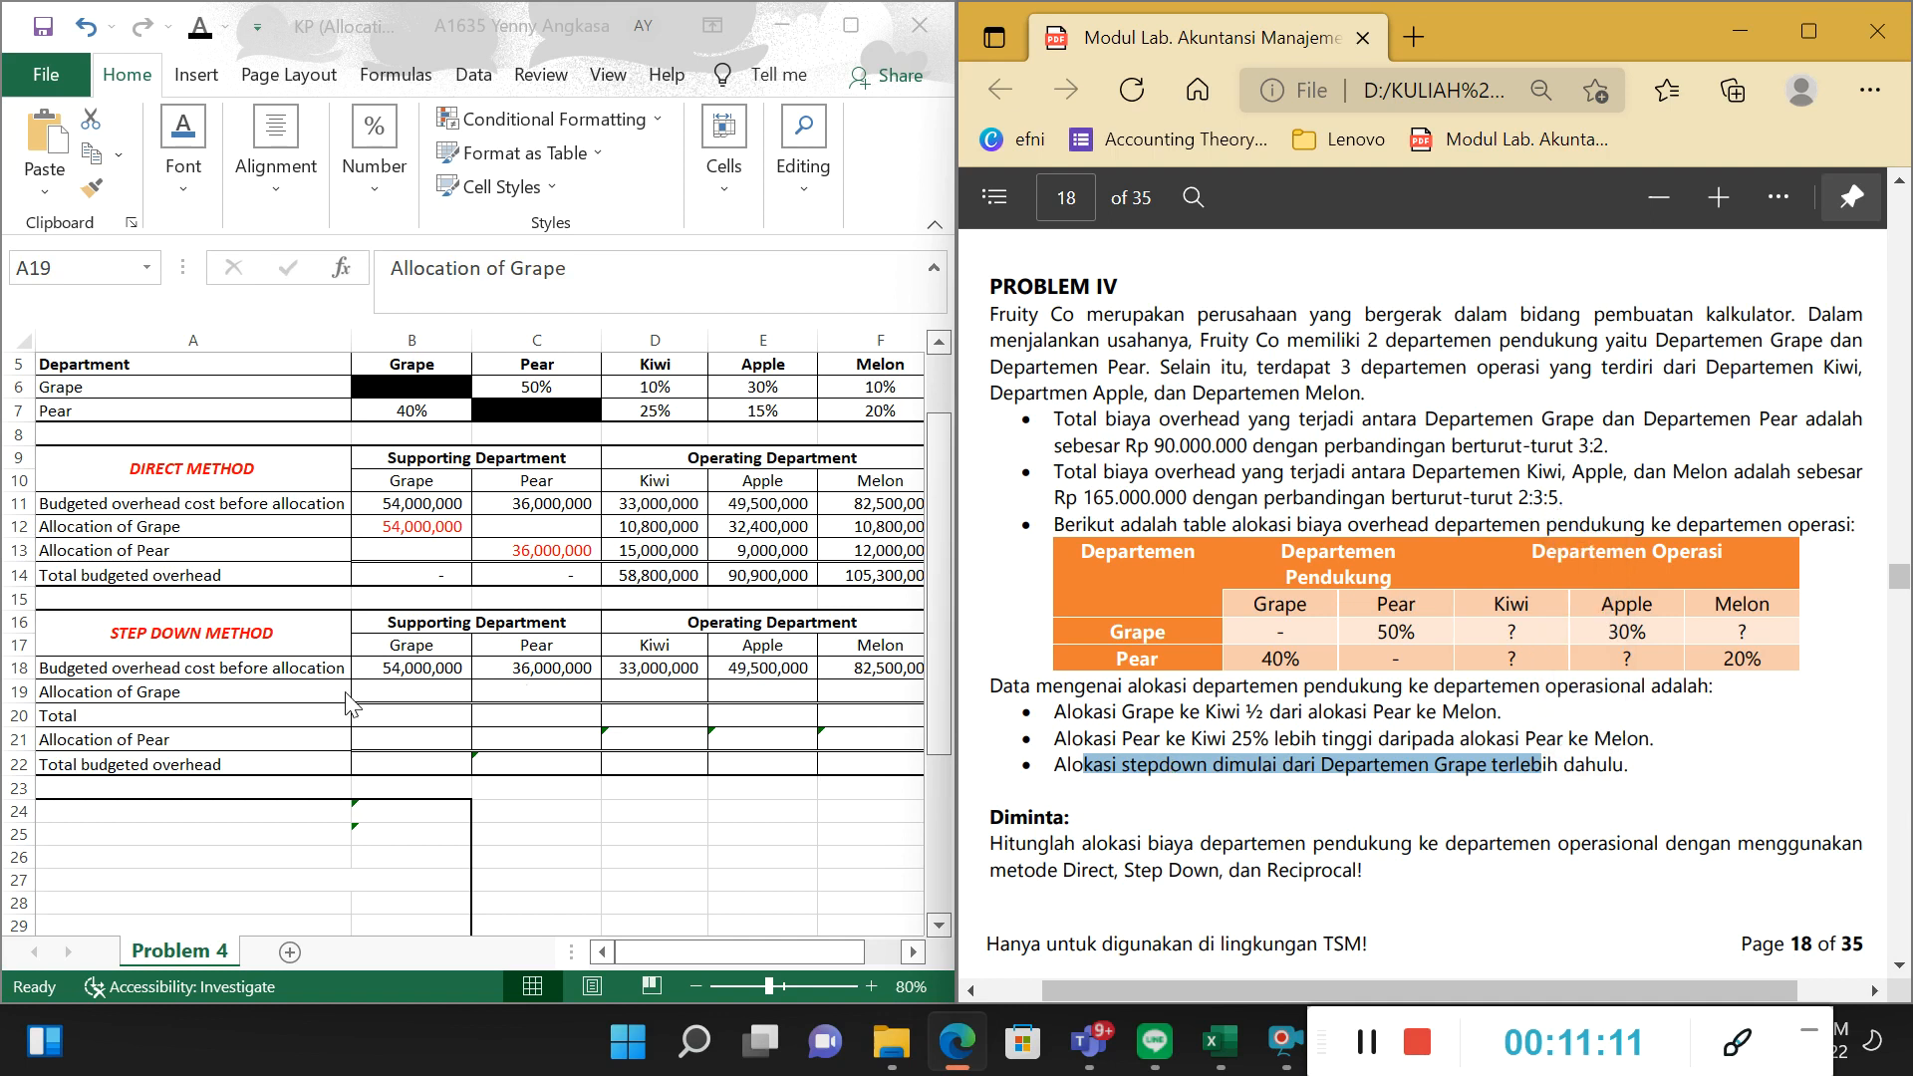
Set the font colour of Grape's own Allocation of Grape amount in B19 of the Step Down Method to red.
{"action": "left_click", "coordinate": [282, 688]}
{"action": "left_click", "coordinate": [367, 692]}
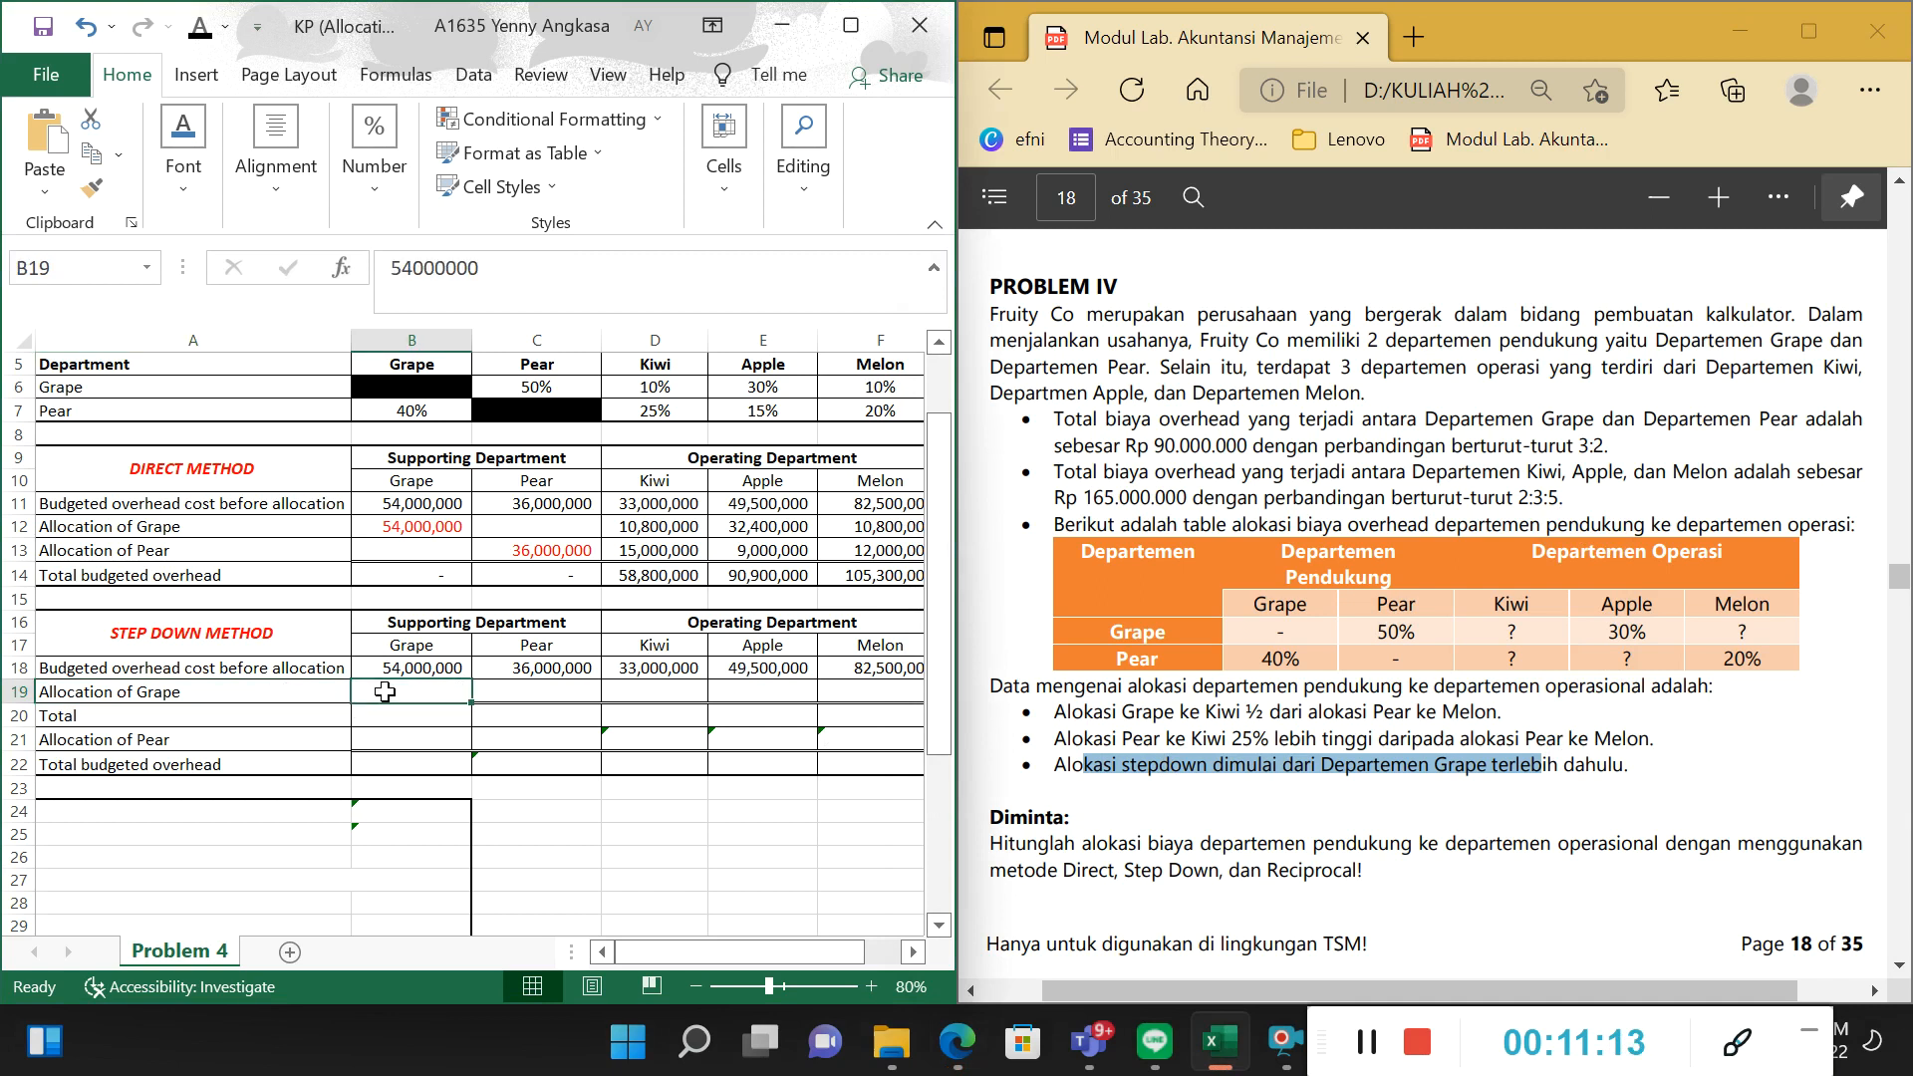
{"action": "left_click", "coordinate": [230, 34]}
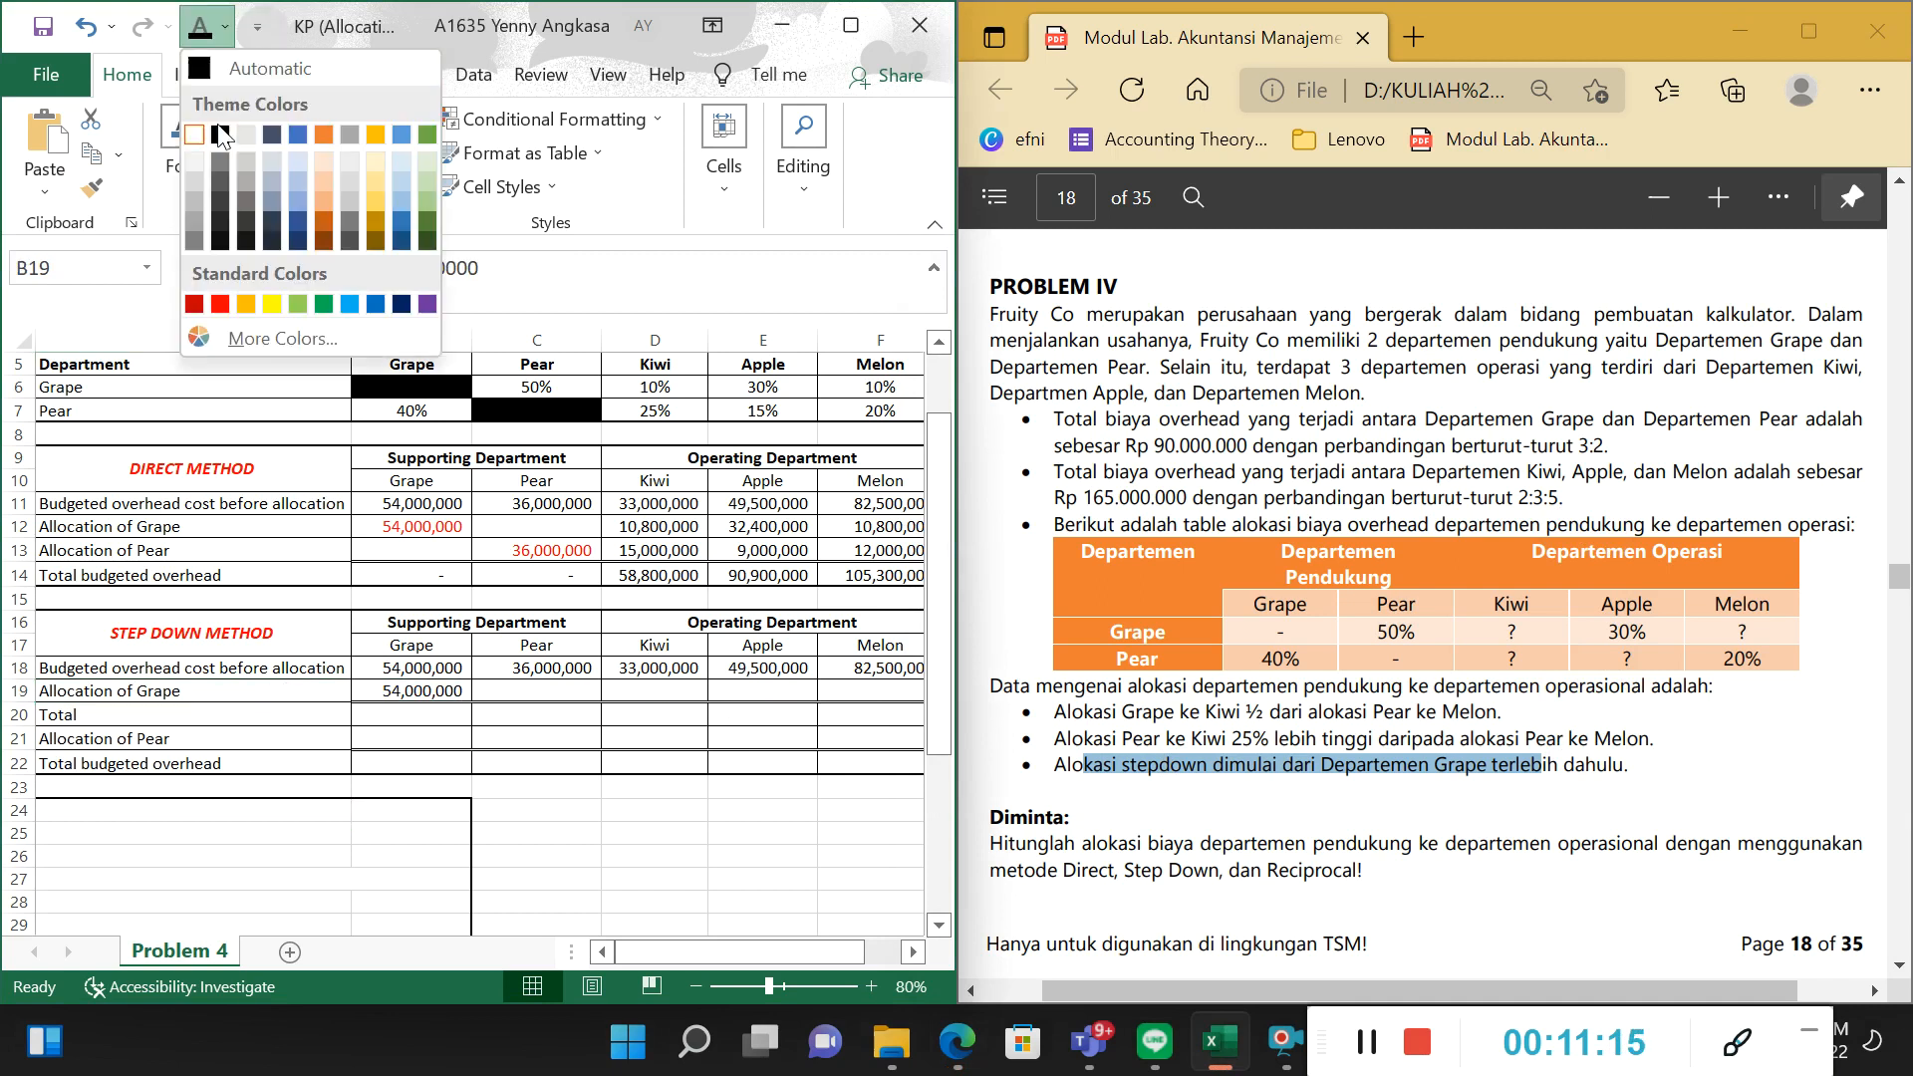
{"action": "left_click", "coordinate": [224, 279]}
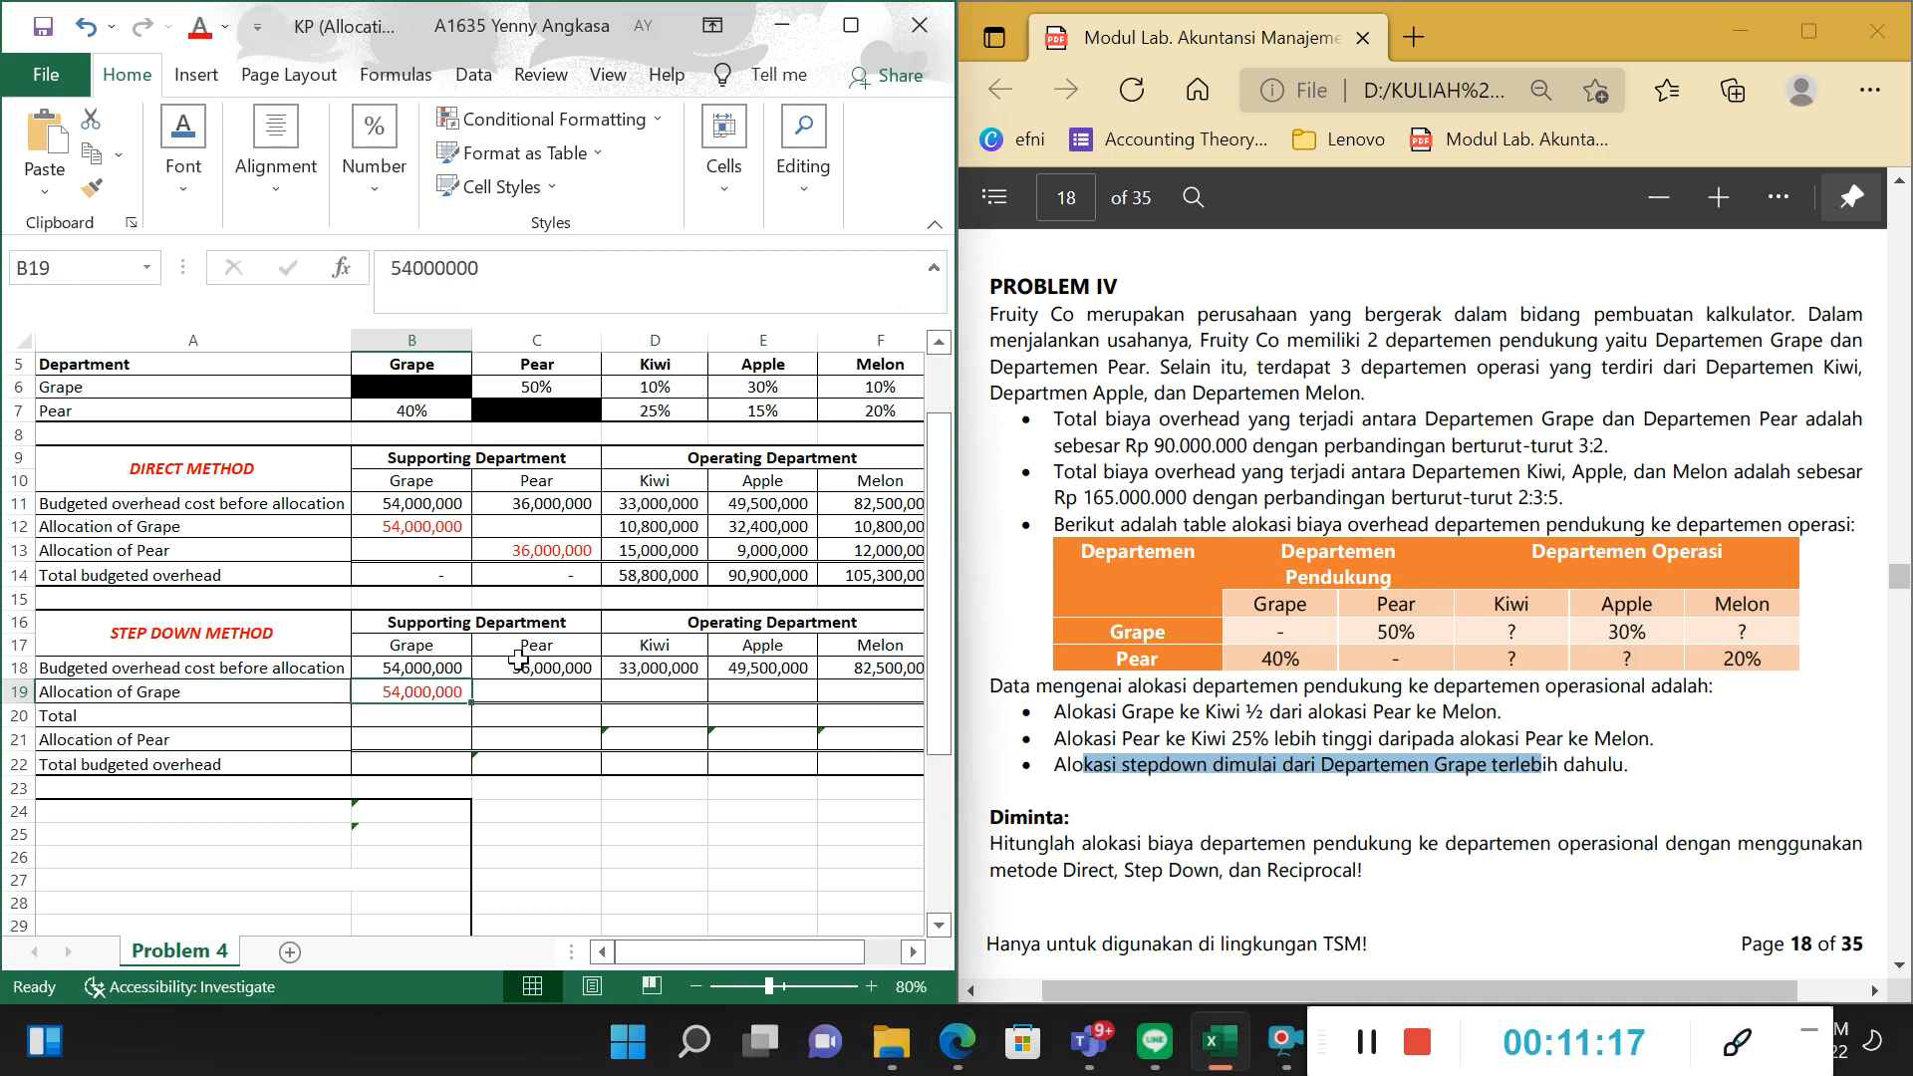
Relate Grape's amounts in B18:B19 to the other departments in C17:F19 and reread the note on the step-down starting department.
{"action": "left_click_drag", "start_coordinate": [519, 658], "coordinate": [897, 709]}
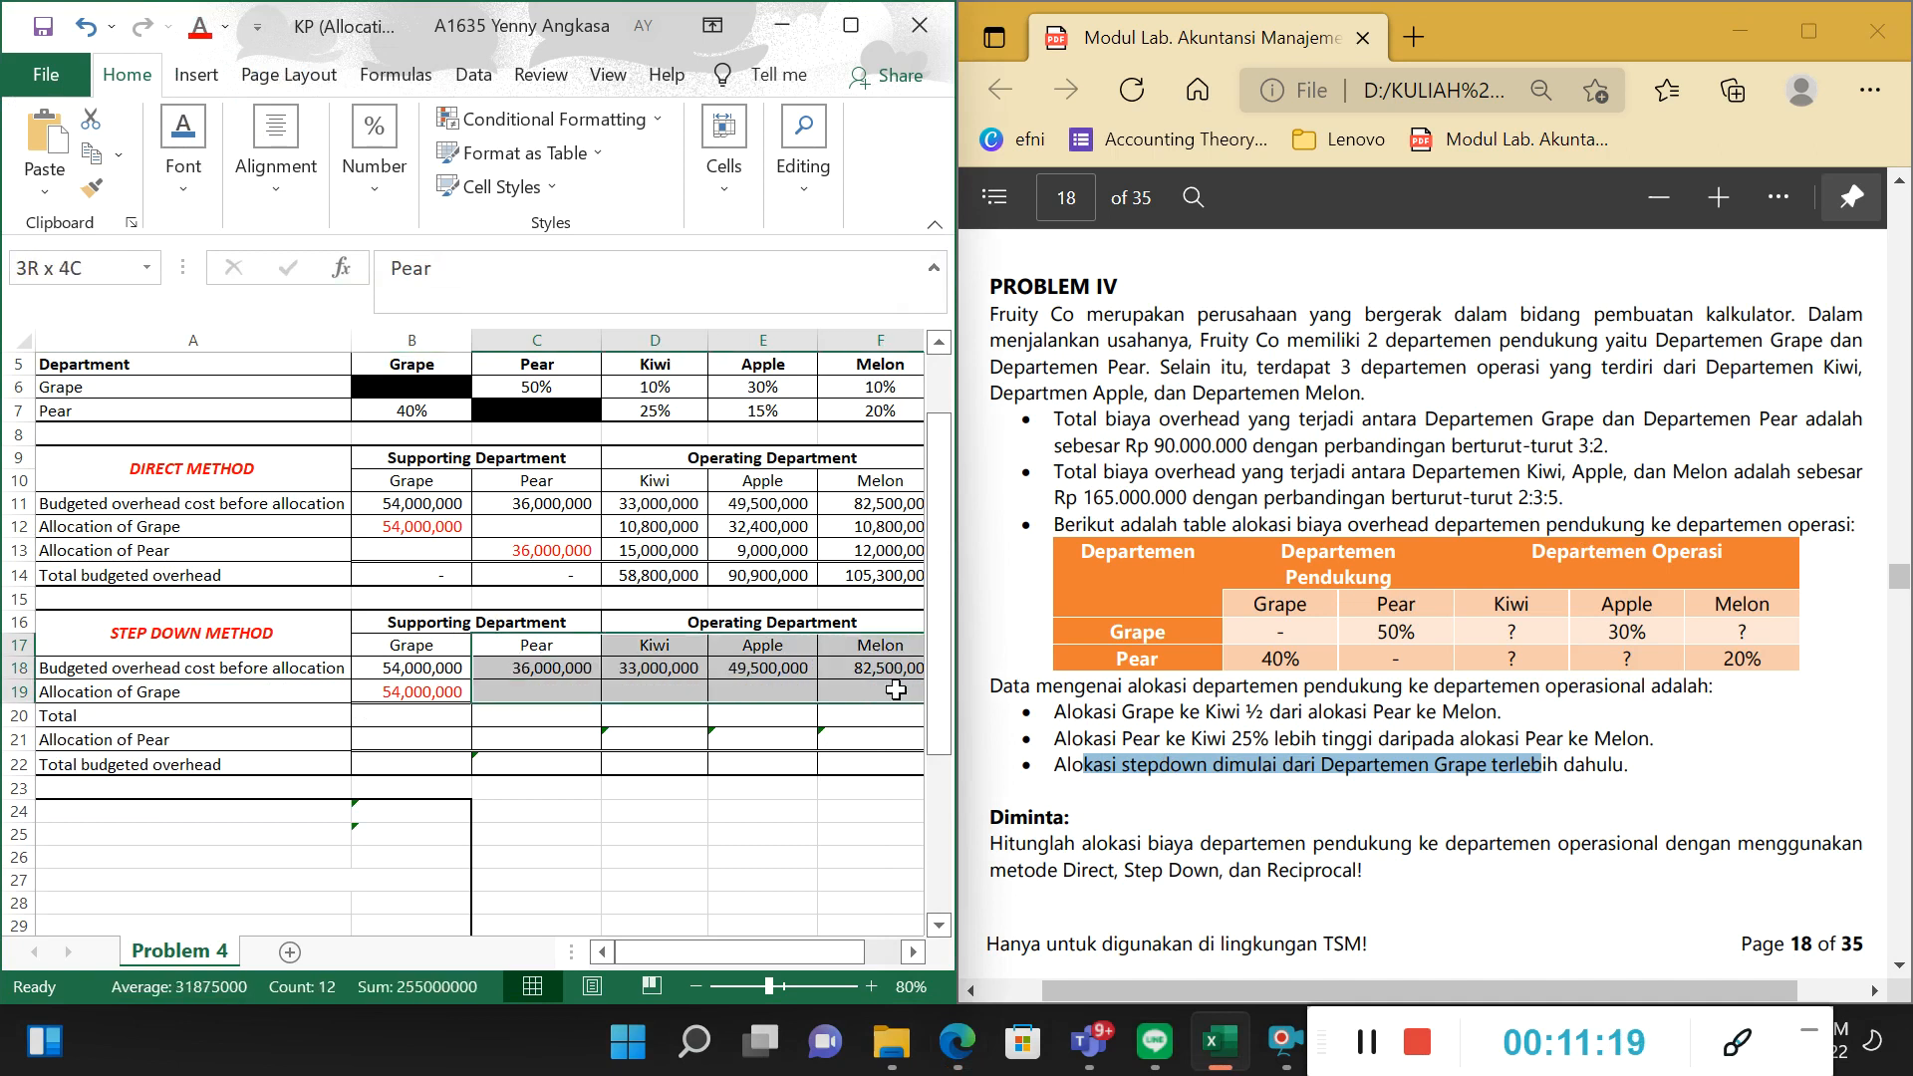
{"action": "left_click", "coordinate": [414, 668]}
{"action": "left_click", "coordinate": [349, 665]}
{"action": "left_click", "coordinate": [412, 696]}
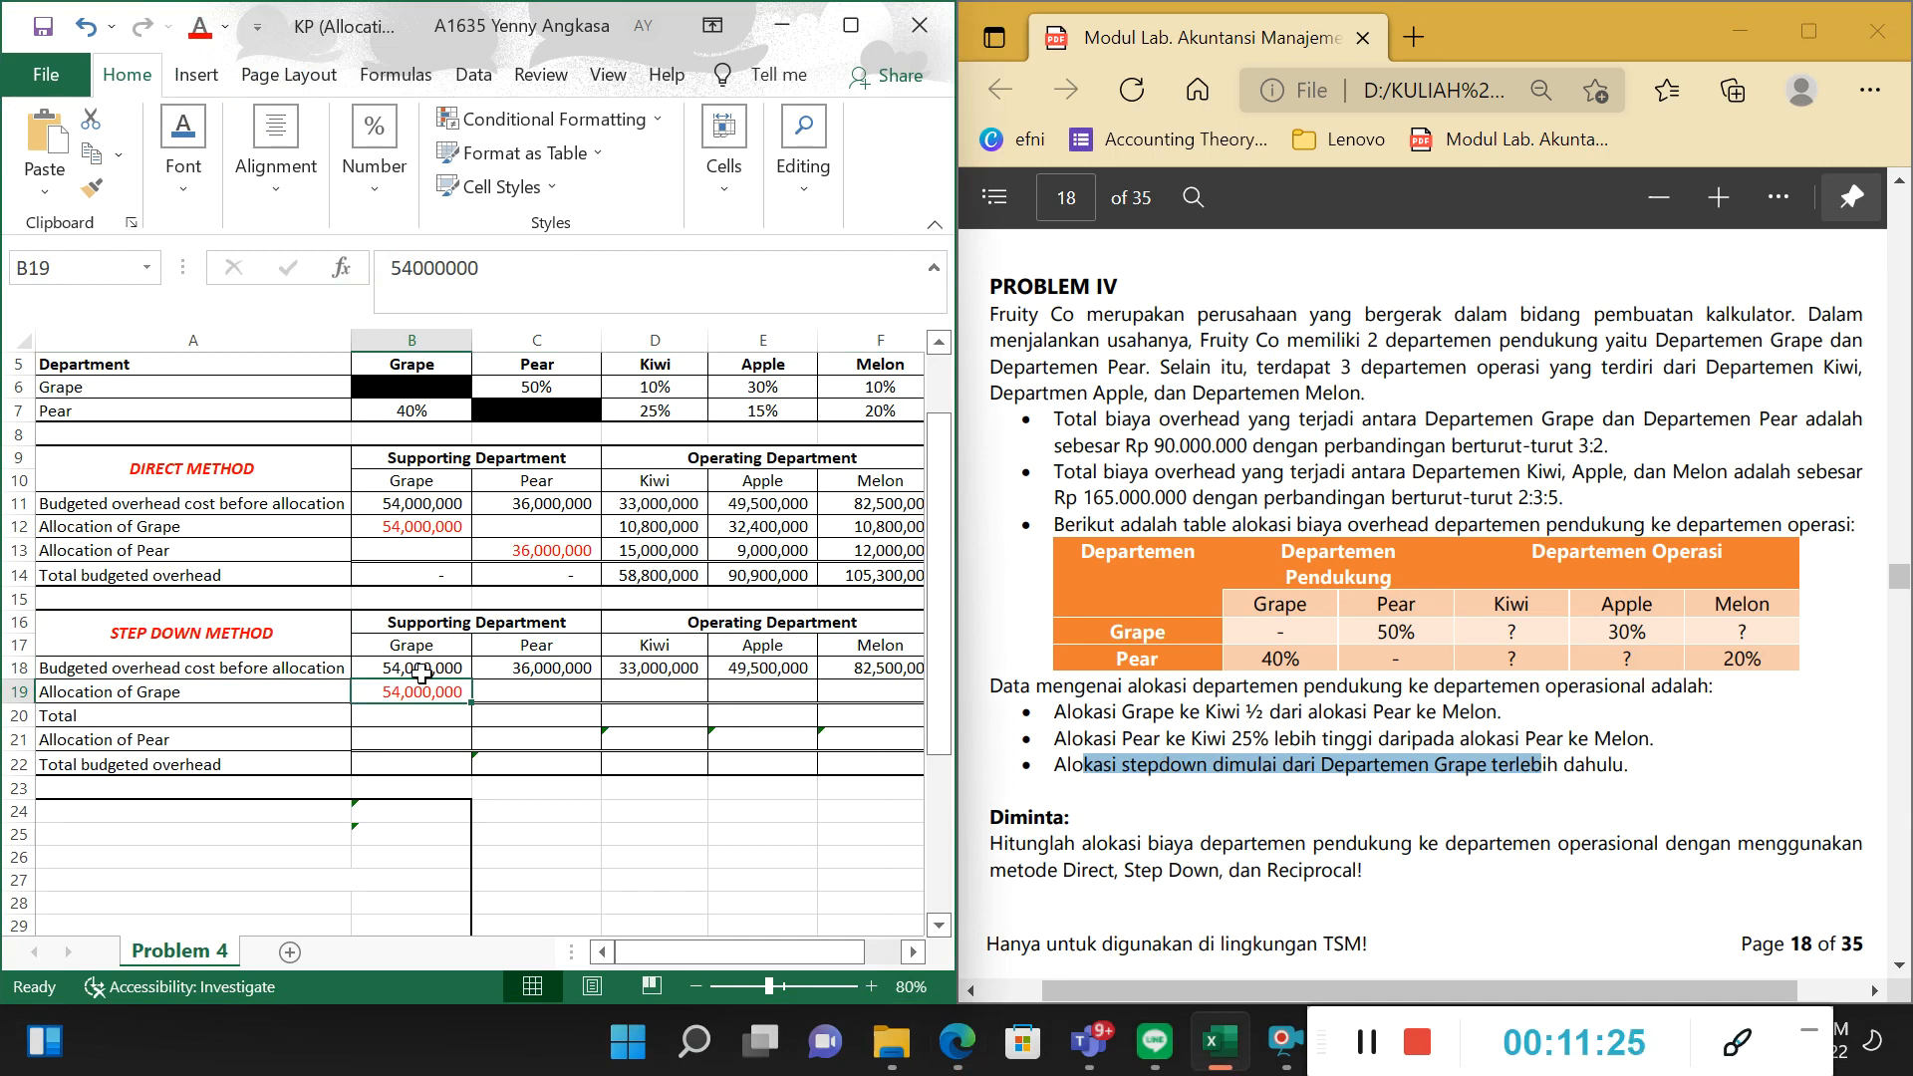
{"action": "left_click_drag", "start_coordinate": [571, 639], "coordinate": [899, 668]}
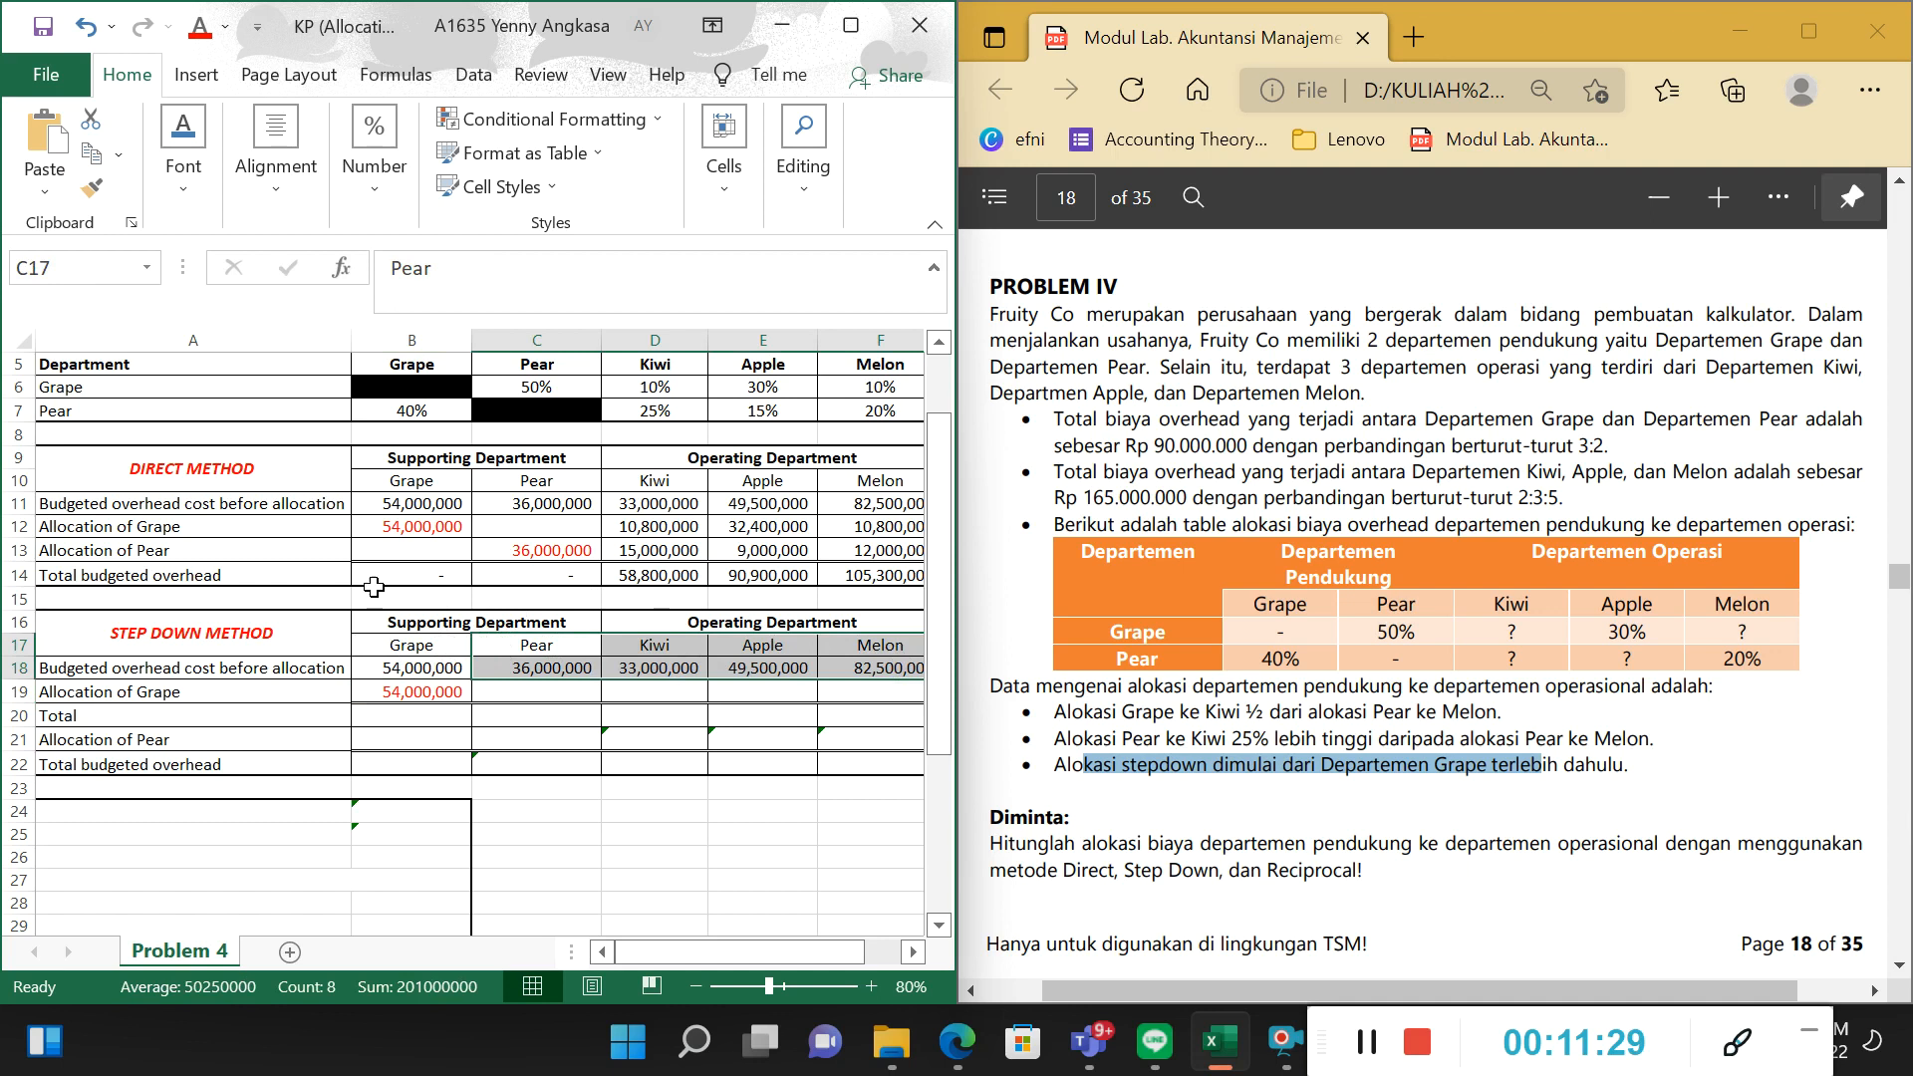
{"action": "left_click", "coordinate": [387, 639]}
{"action": "left_click_drag", "start_coordinate": [1306, 767], "coordinate": [1496, 767]}
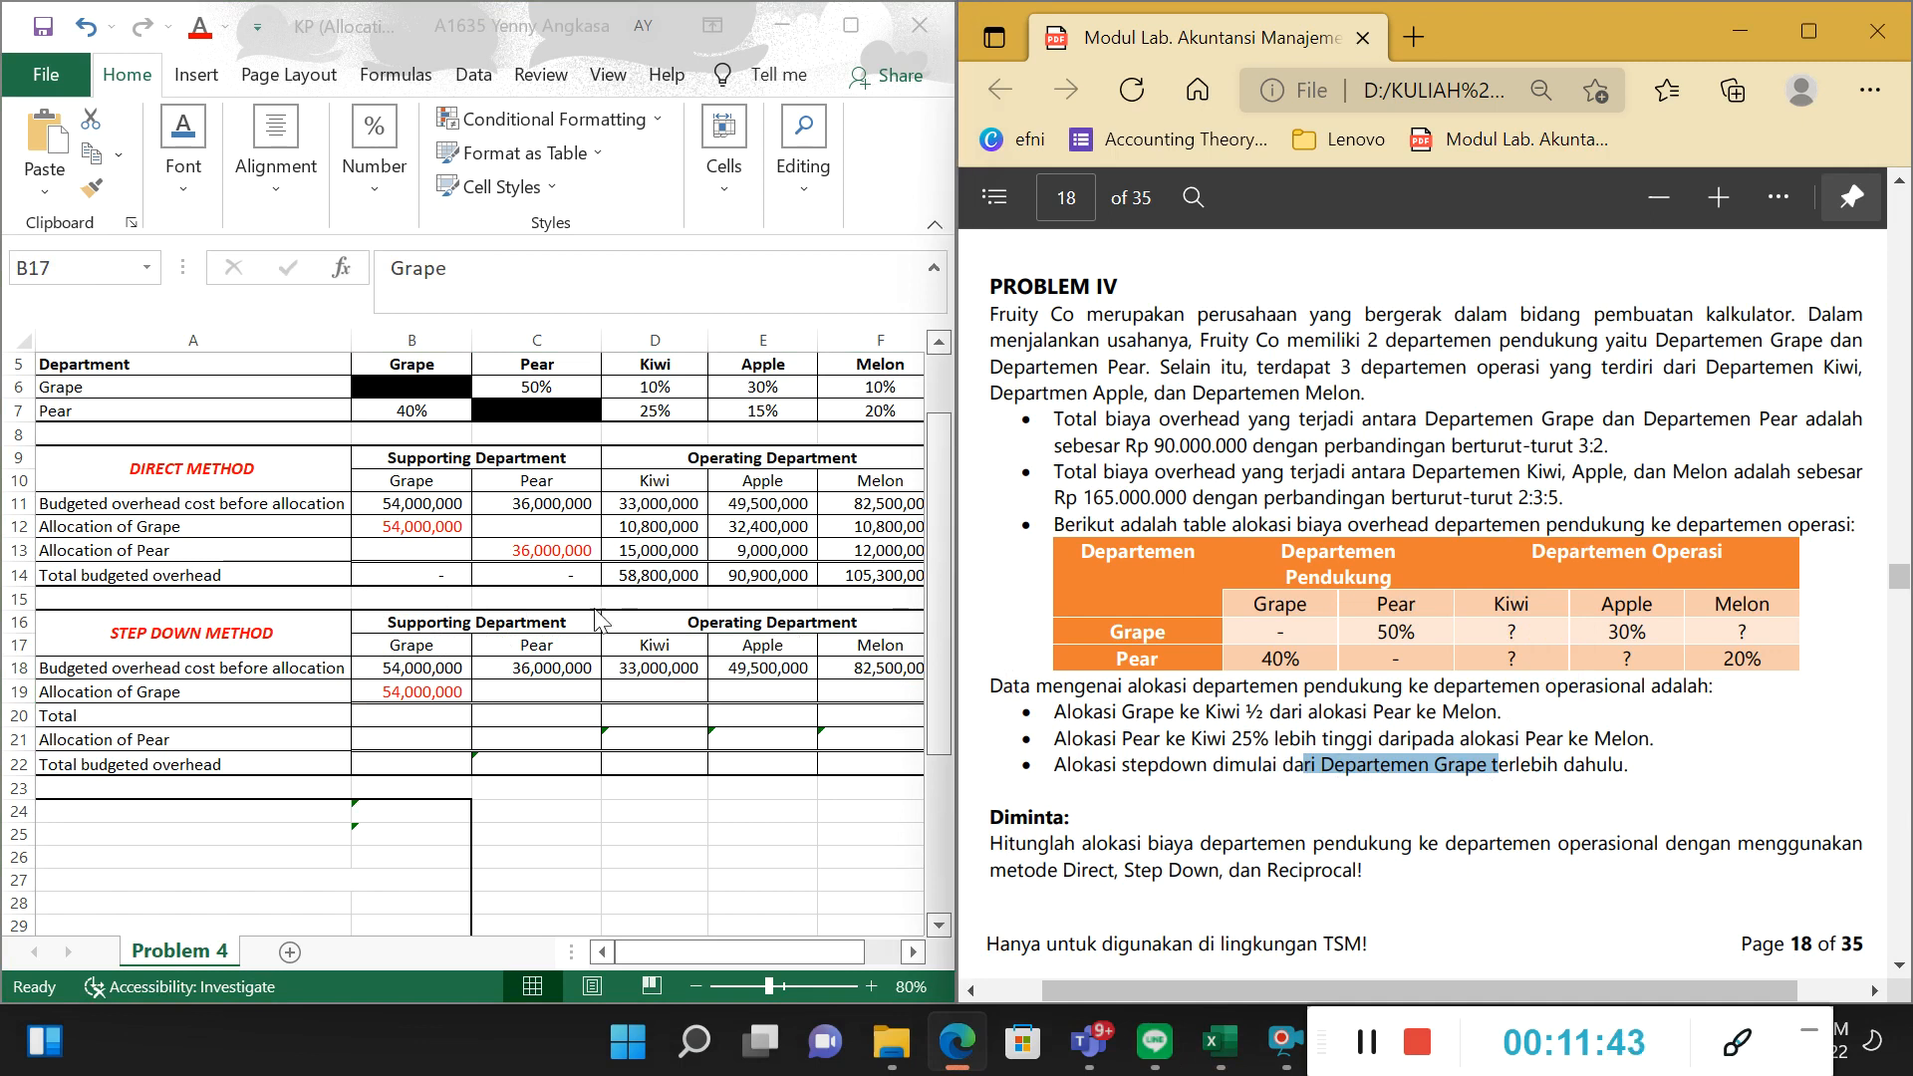
Set the font colour of the Allocation of Grape amounts for Pear, Kiwi, Apple and Melon in C19:F19 to black.
{"action": "left_click_drag", "start_coordinate": [564, 692], "coordinate": [865, 707]}
{"action": "left_click", "coordinate": [229, 31]}
{"action": "left_click", "coordinate": [235, 74]}
Compare Grape's allocation percentages in C6:F6 with the Step Down Method's Allocation of Grape amounts in C19:F19.
{"action": "left_click", "coordinate": [532, 486]}
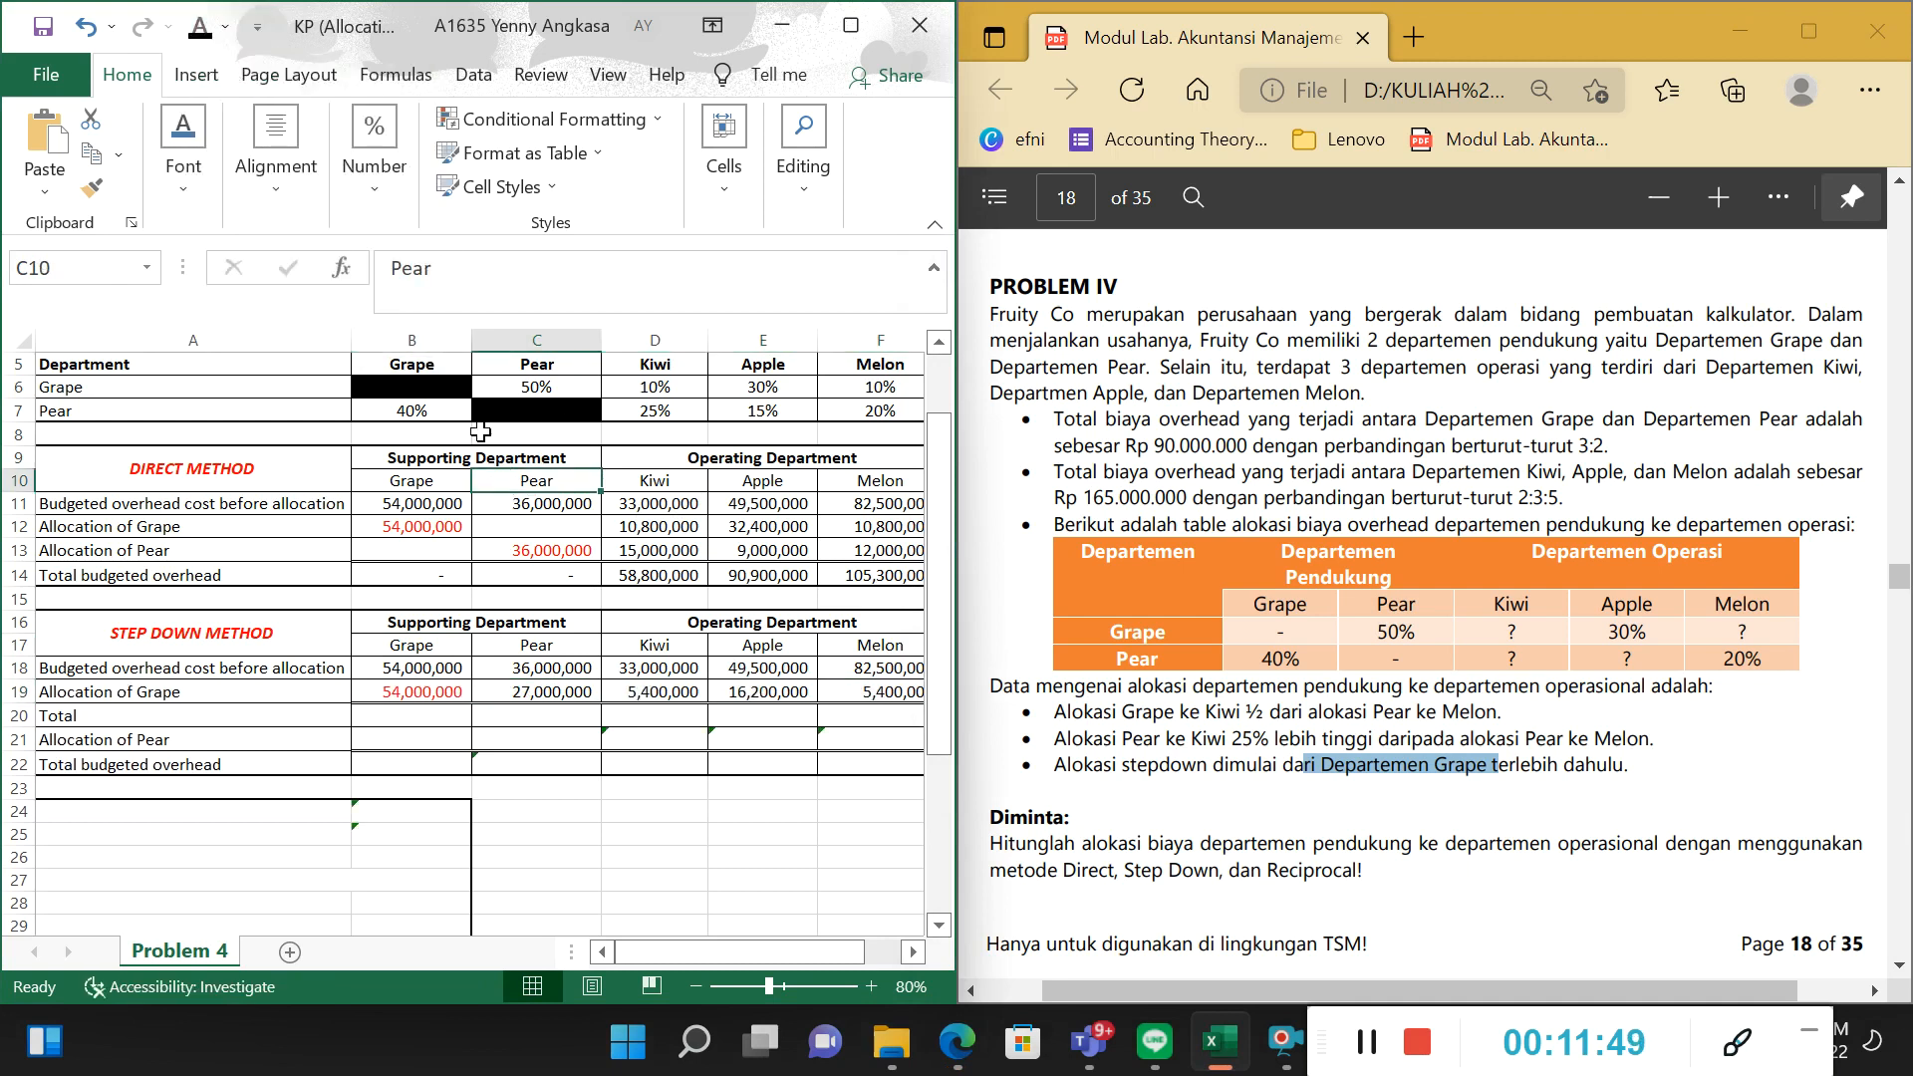
{"action": "left_click", "coordinate": [412, 411]}
{"action": "left_click", "coordinate": [239, 389]}
{"action": "mouse_move", "coordinate": [221, 398]}
{"action": "left_mouse_down"}
{"action": "mouse_move", "coordinate": [838, 389]}
{"action": "mouse_move", "coordinate": [213, 399]}
{"action": "left_mouse_up"}
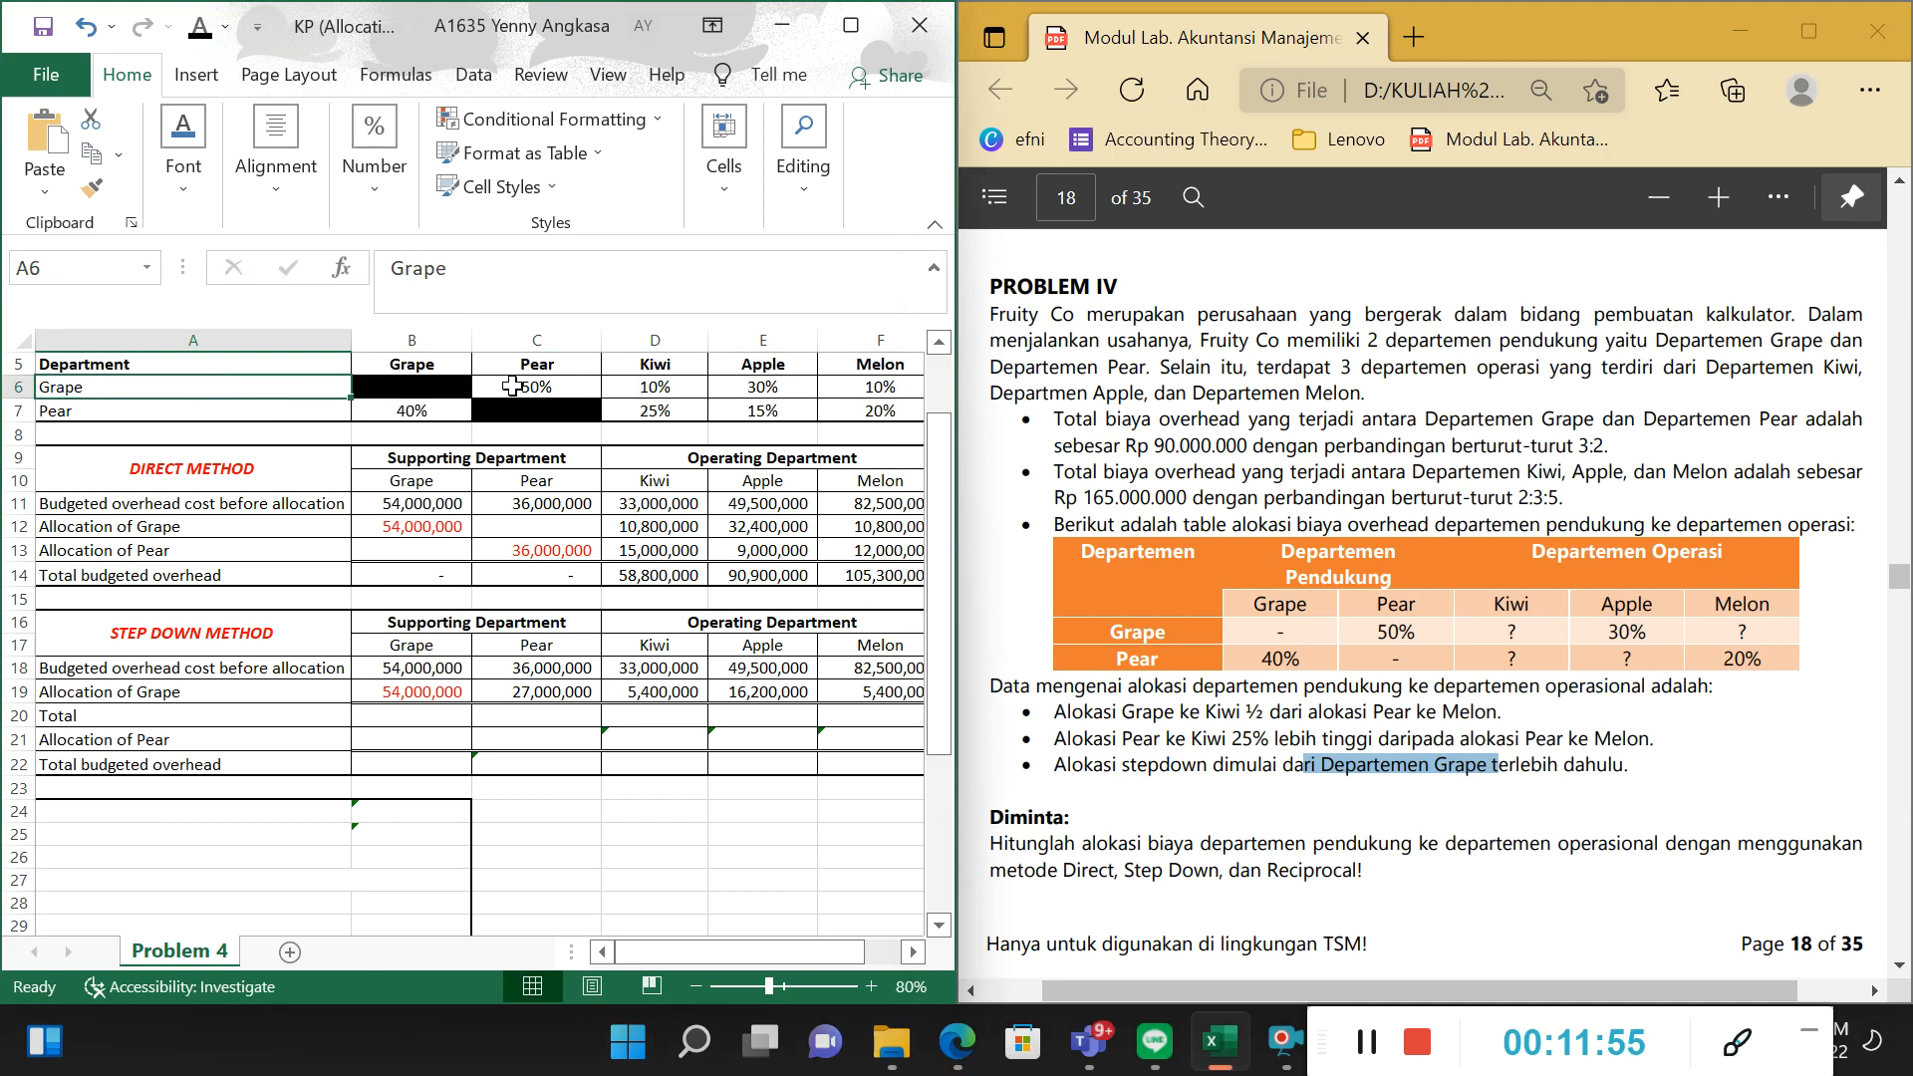
{"action": "left_click_drag", "start_coordinate": [510, 386], "coordinate": [865, 386]}
{"action": "left_click_drag", "start_coordinate": [541, 694], "coordinate": [902, 699]}
Review the Allocation of Grape formulas for Pear, Kiwi and Apple in C19:E19.
{"action": "left_click", "coordinate": [535, 698]}
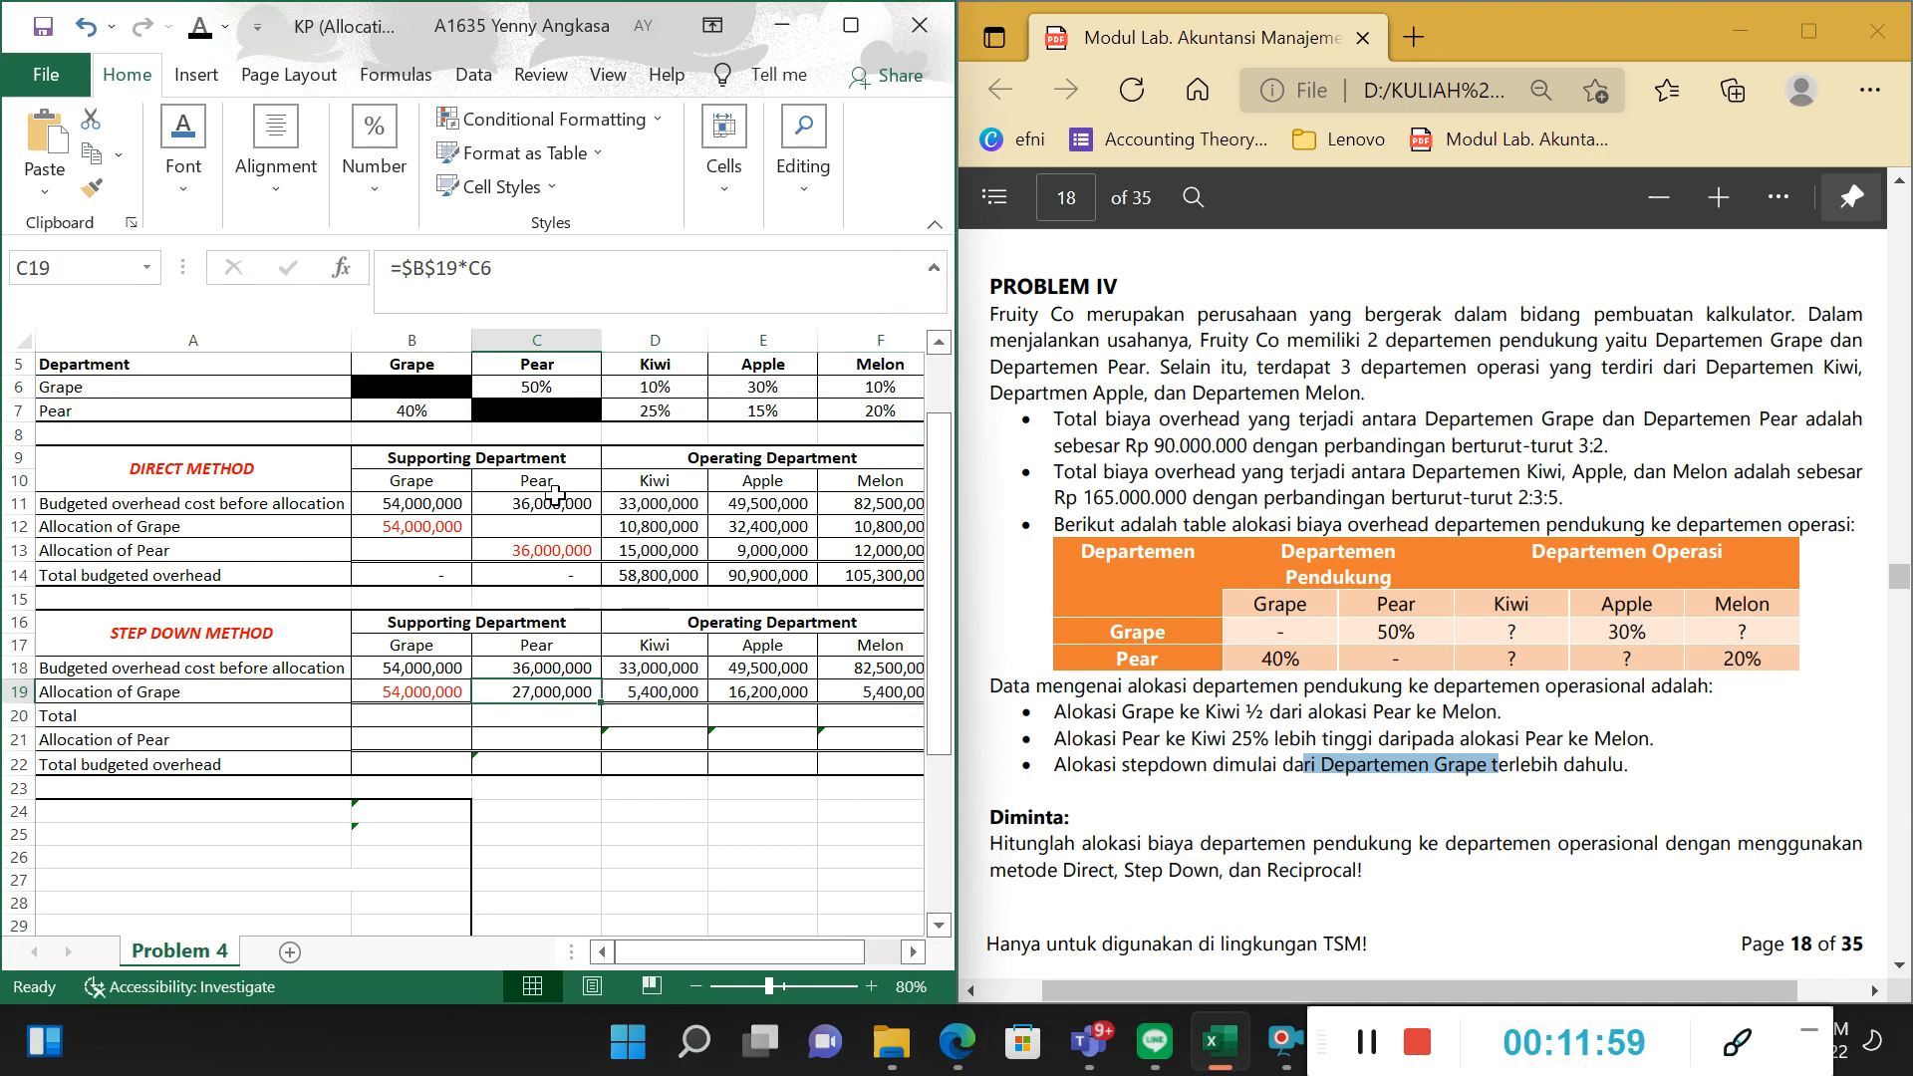
{"action": "left_click", "coordinate": [545, 311]}
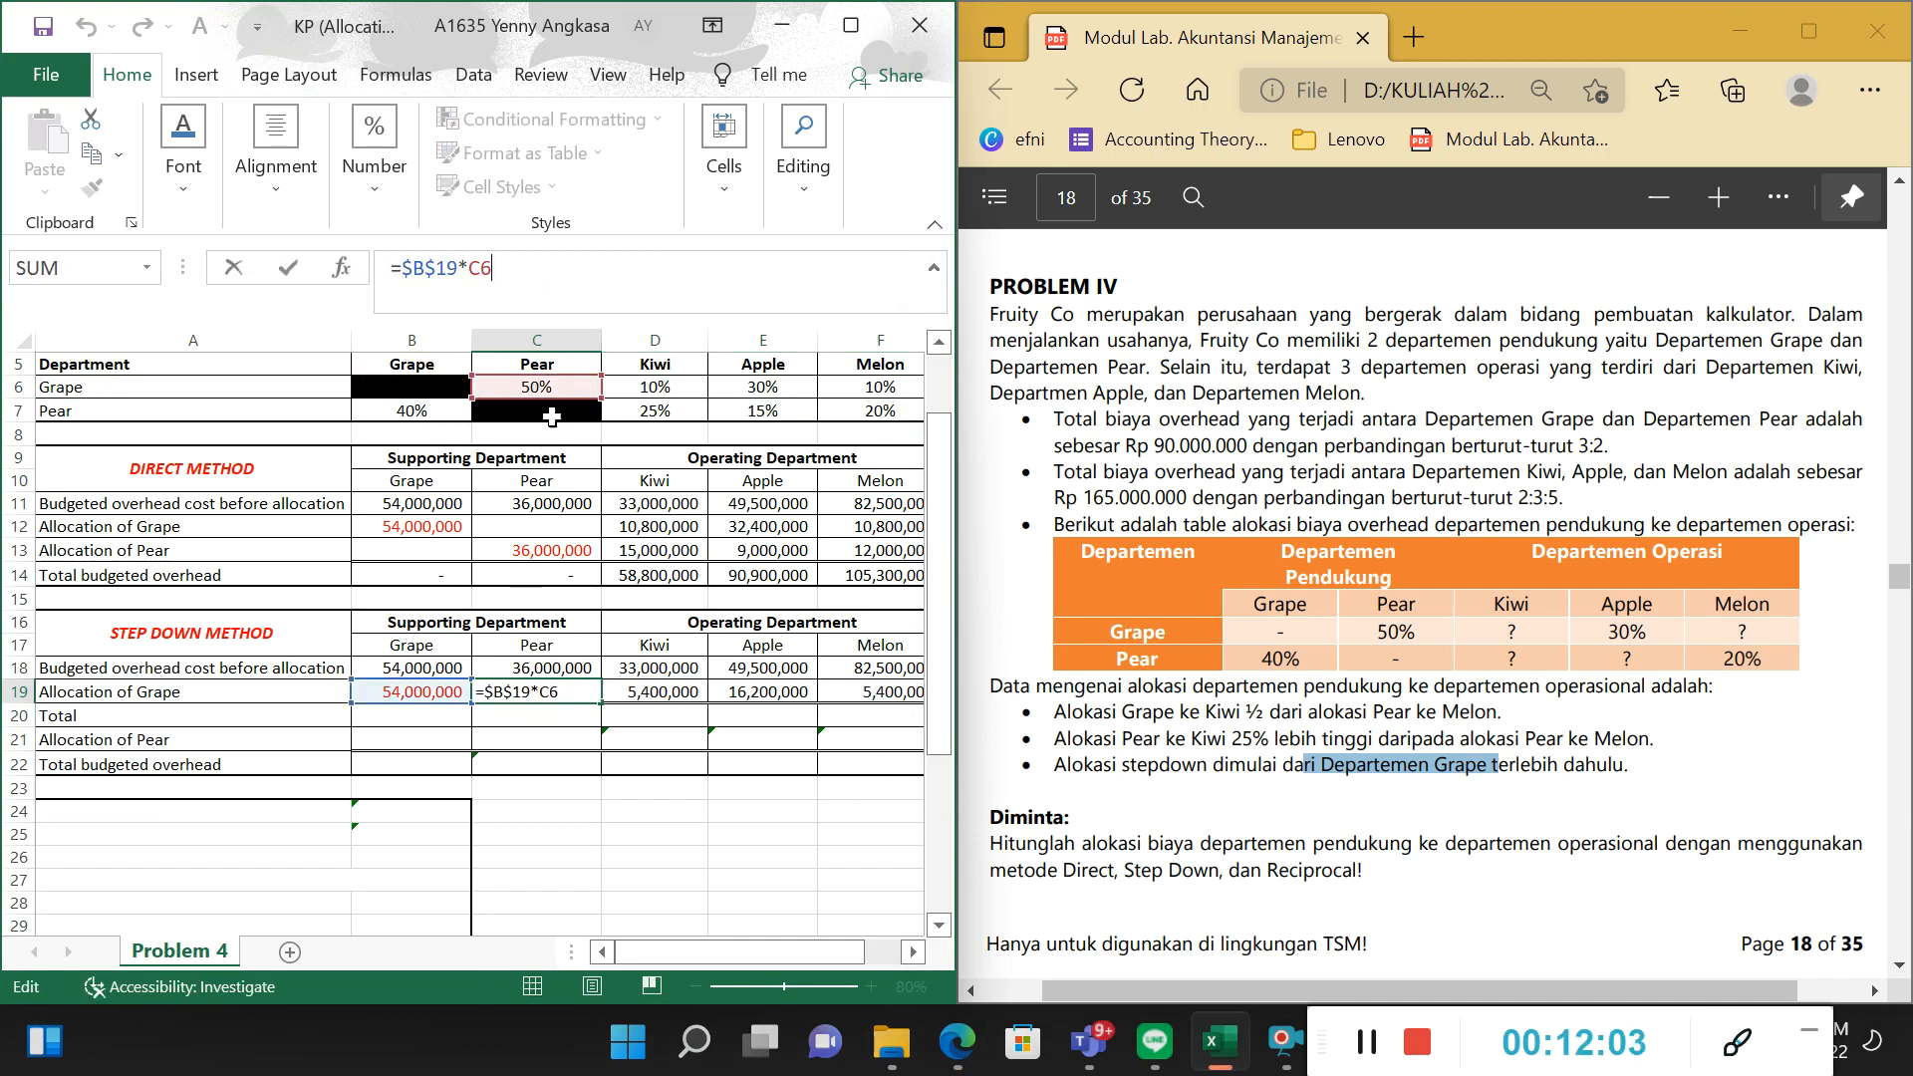
{"action": "left_click", "coordinate": [646, 686]}
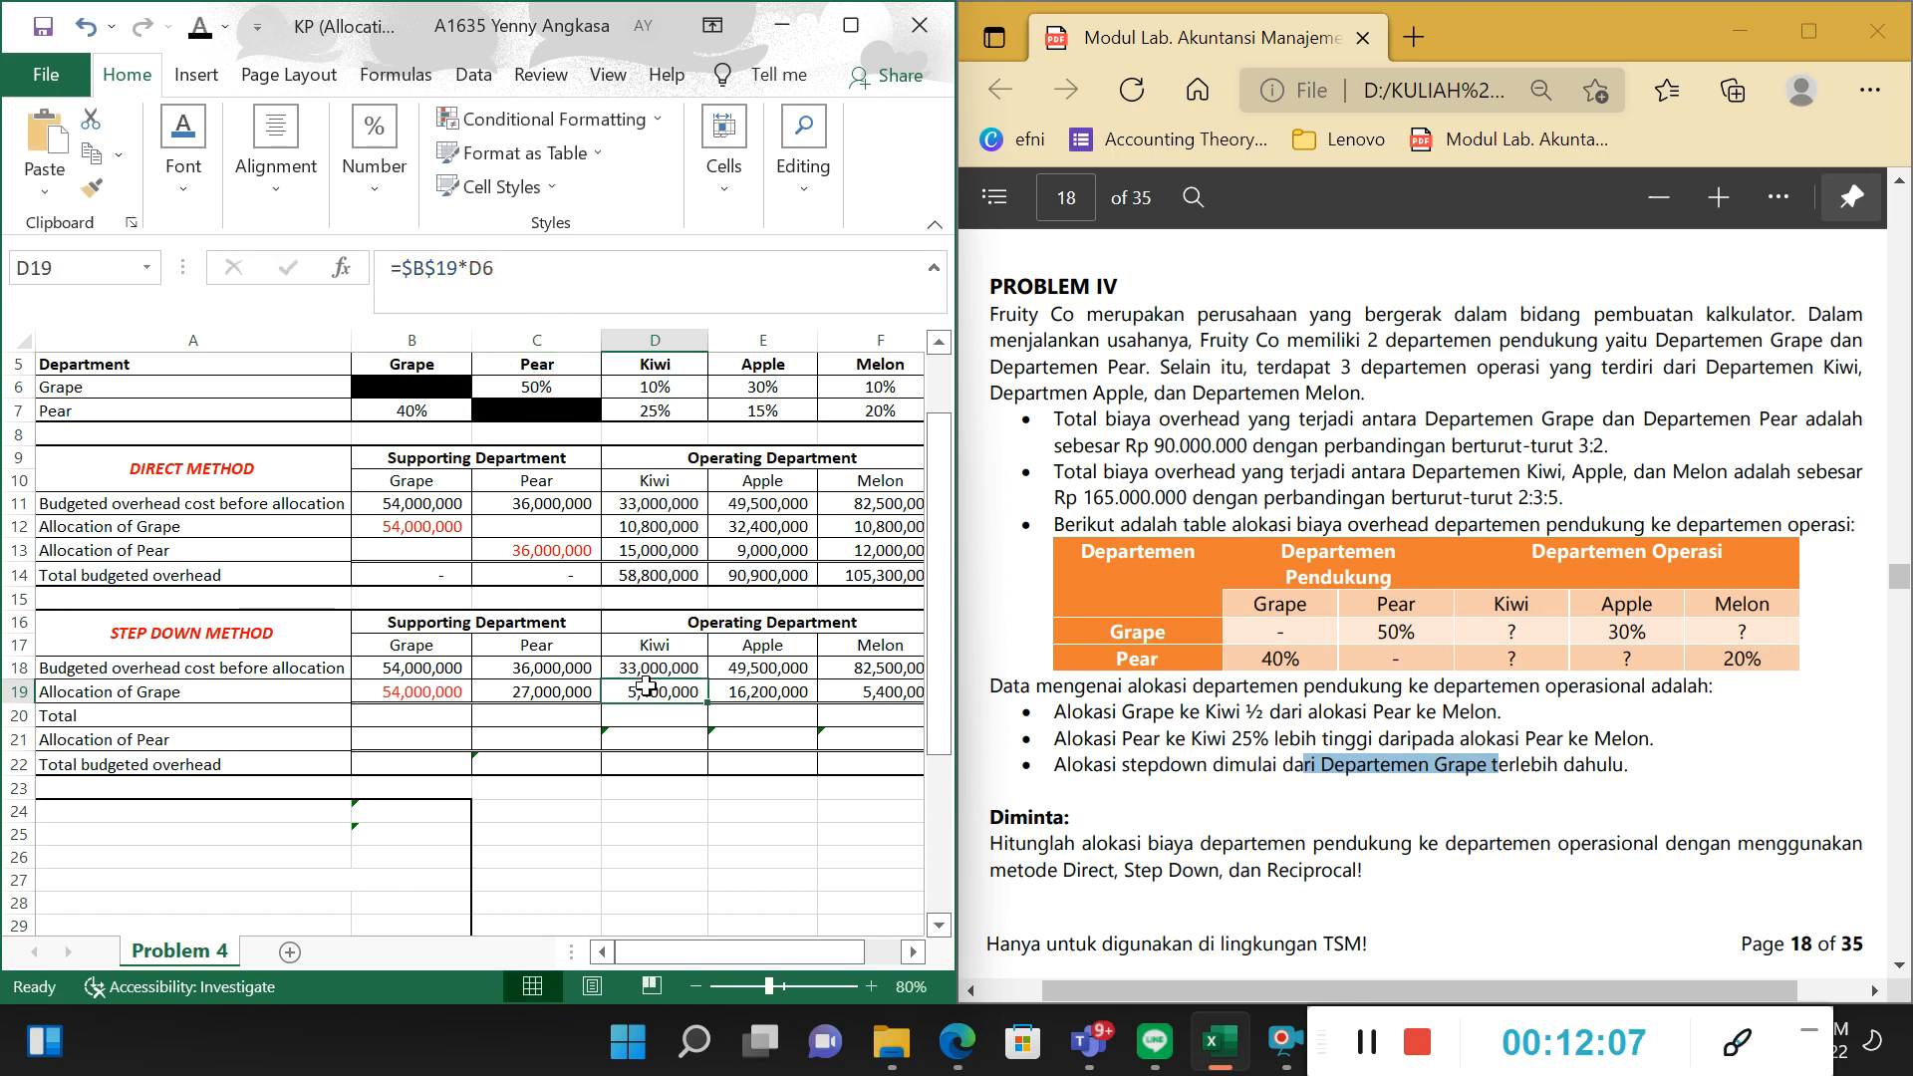
{"action": "left_click", "coordinate": [612, 279]}
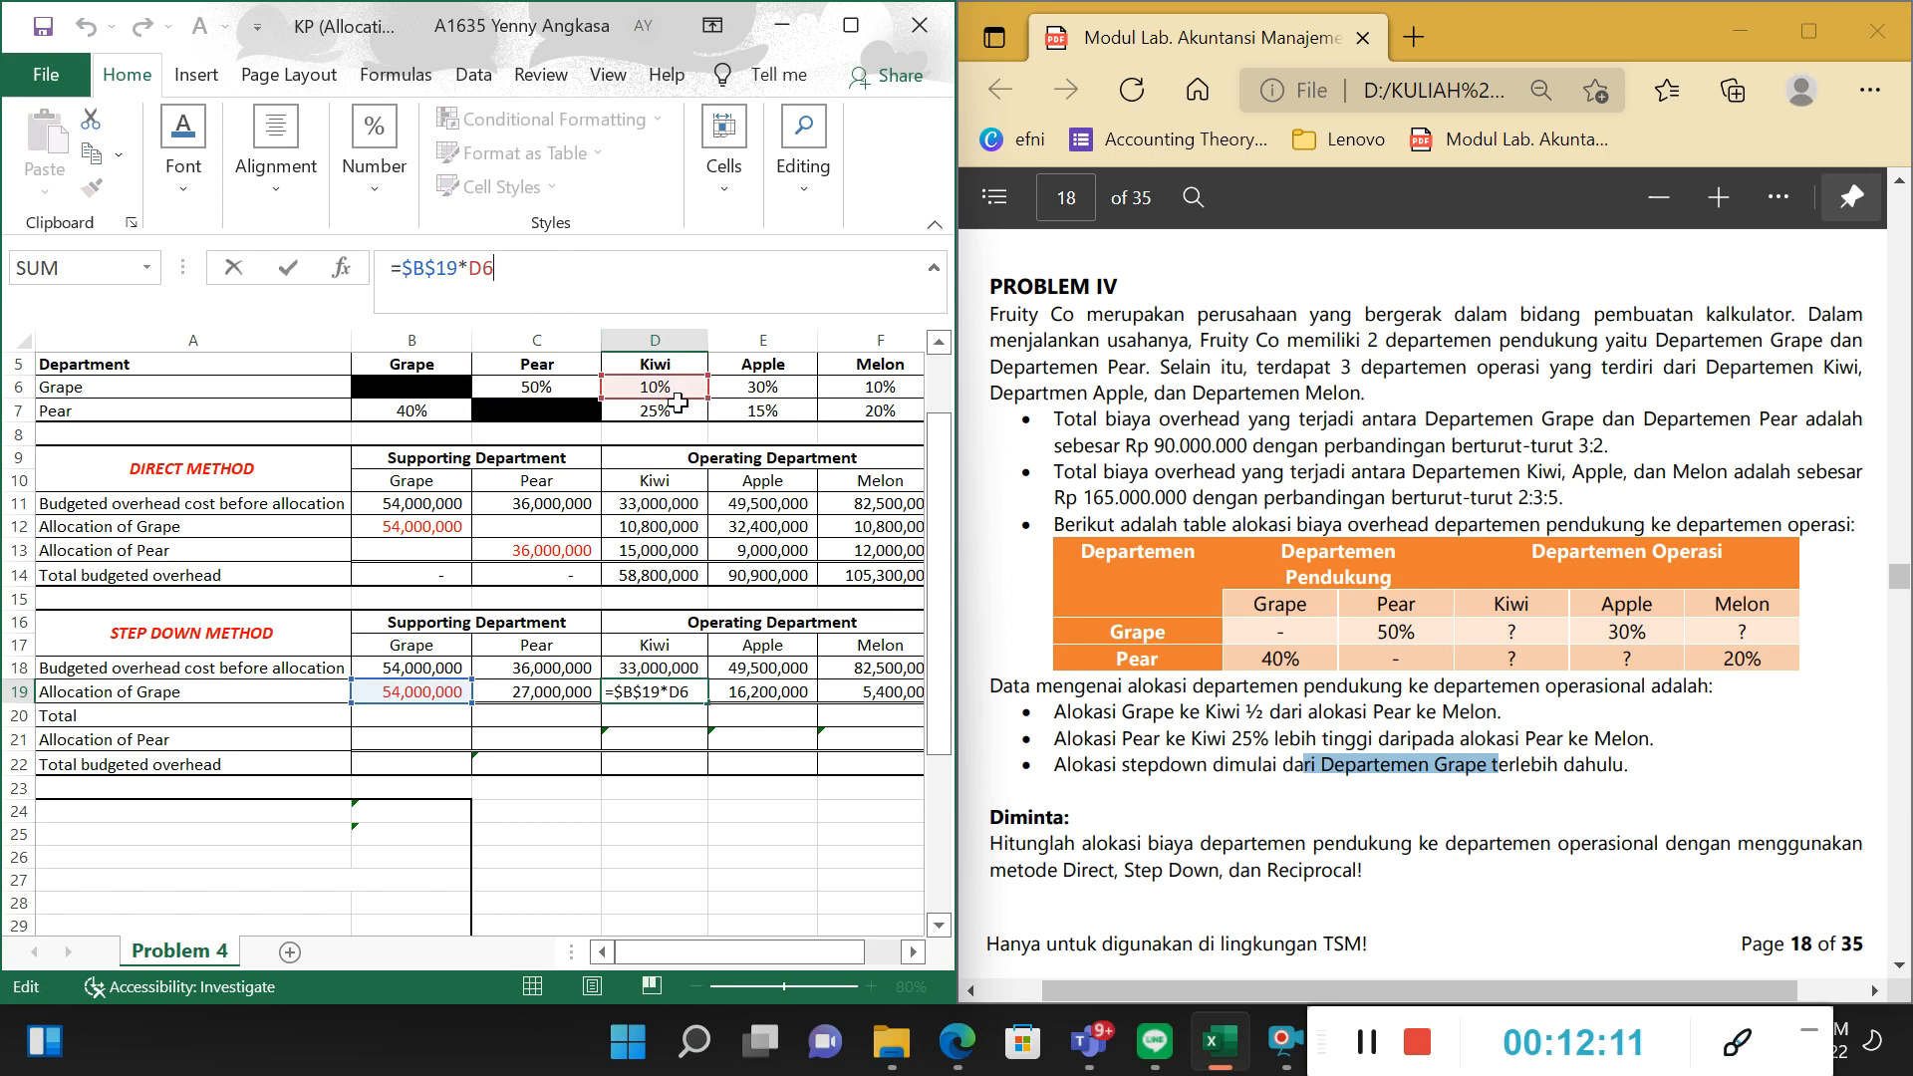
{"action": "key", "text": "Tab"}
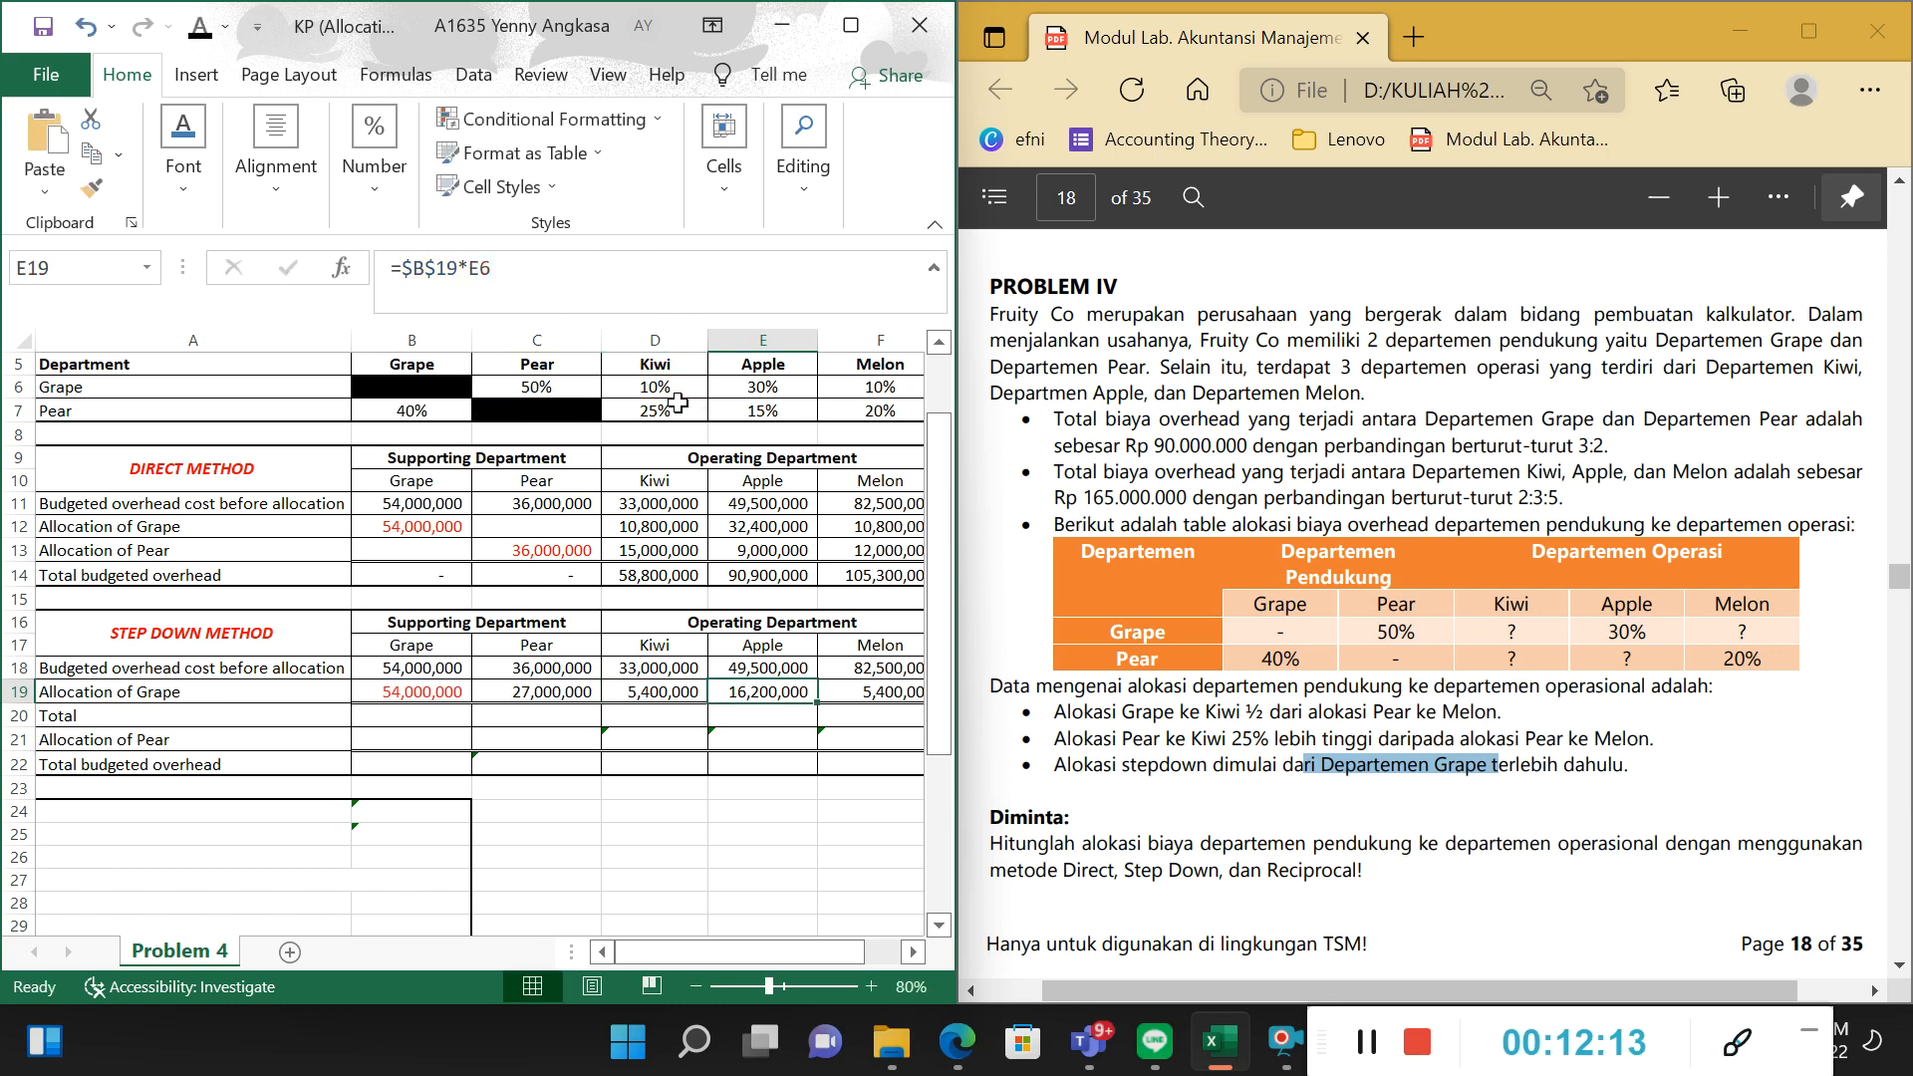
{"action": "left_click", "coordinate": [747, 295]}
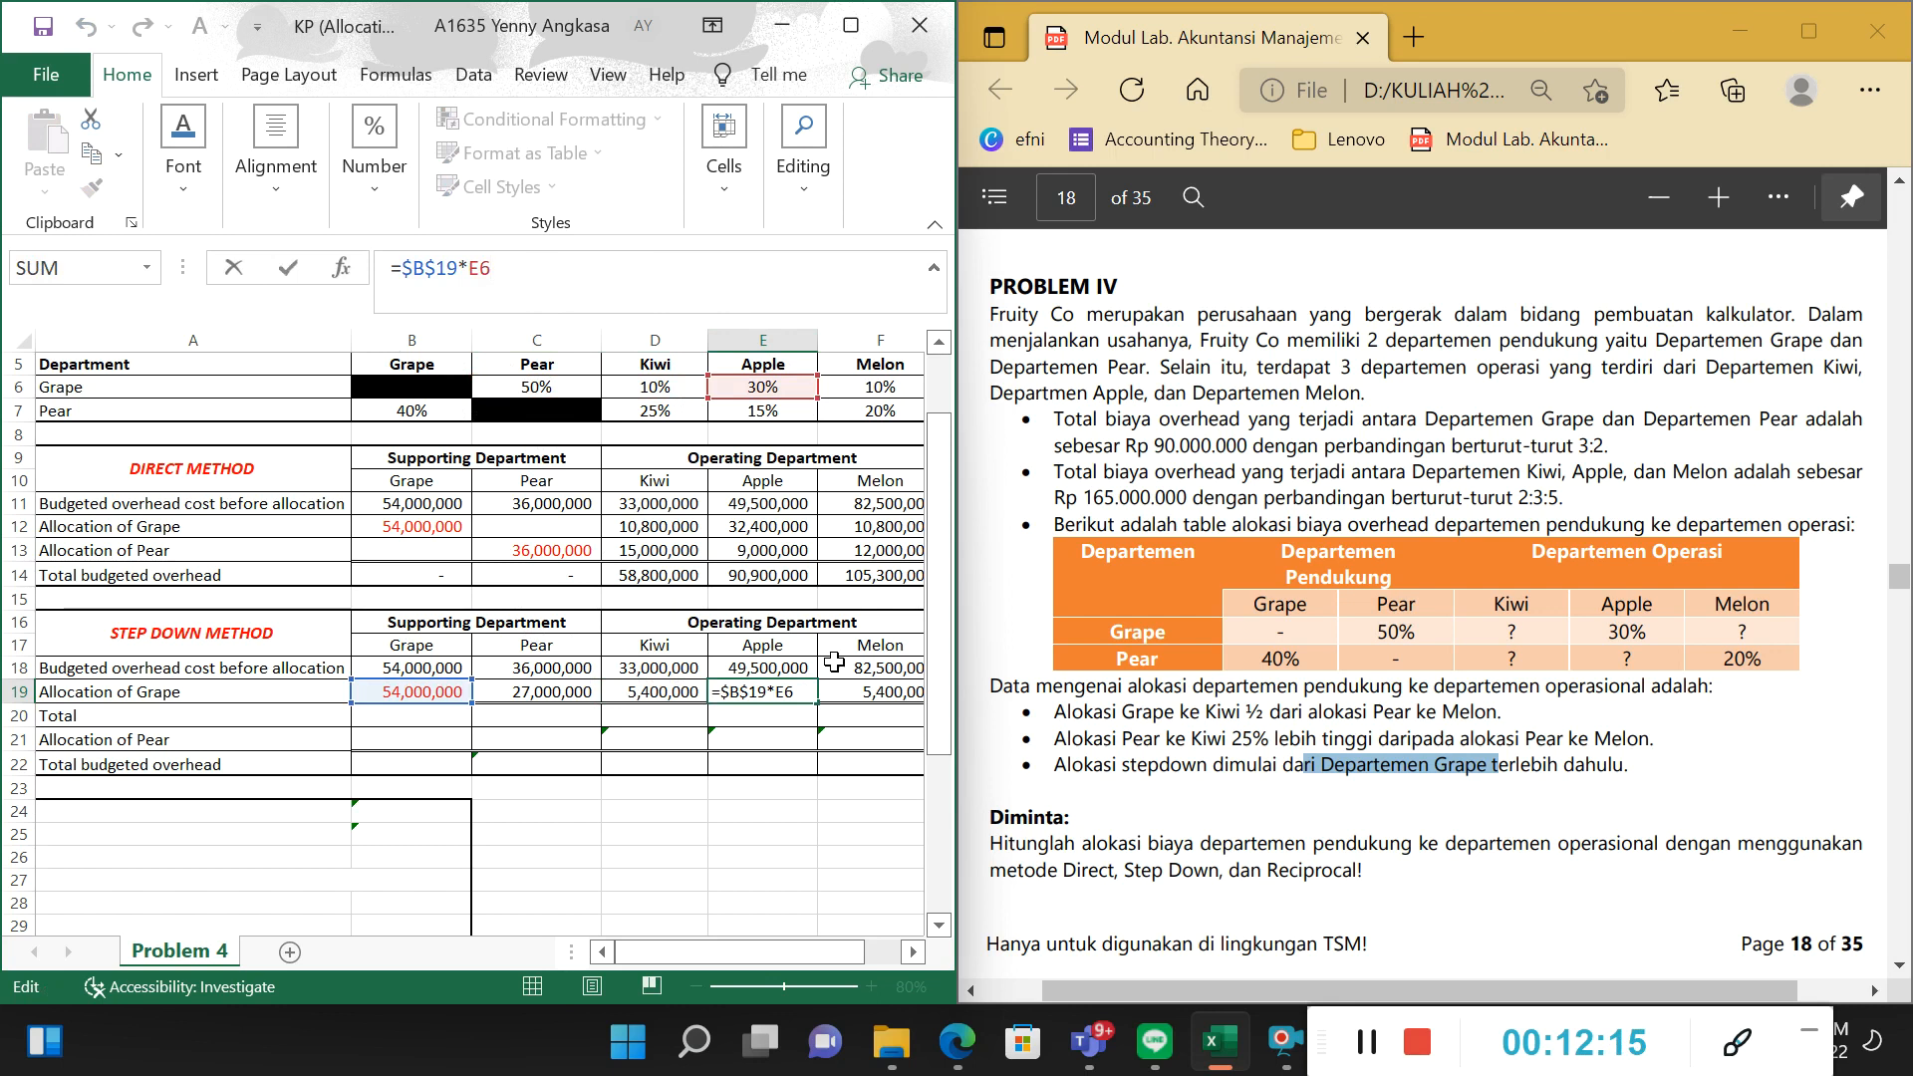
{"action": "key", "text": "Return"}
Review the Allocation of Grape formula for Melon in F19.
{"action": "key", "text": "Right"}
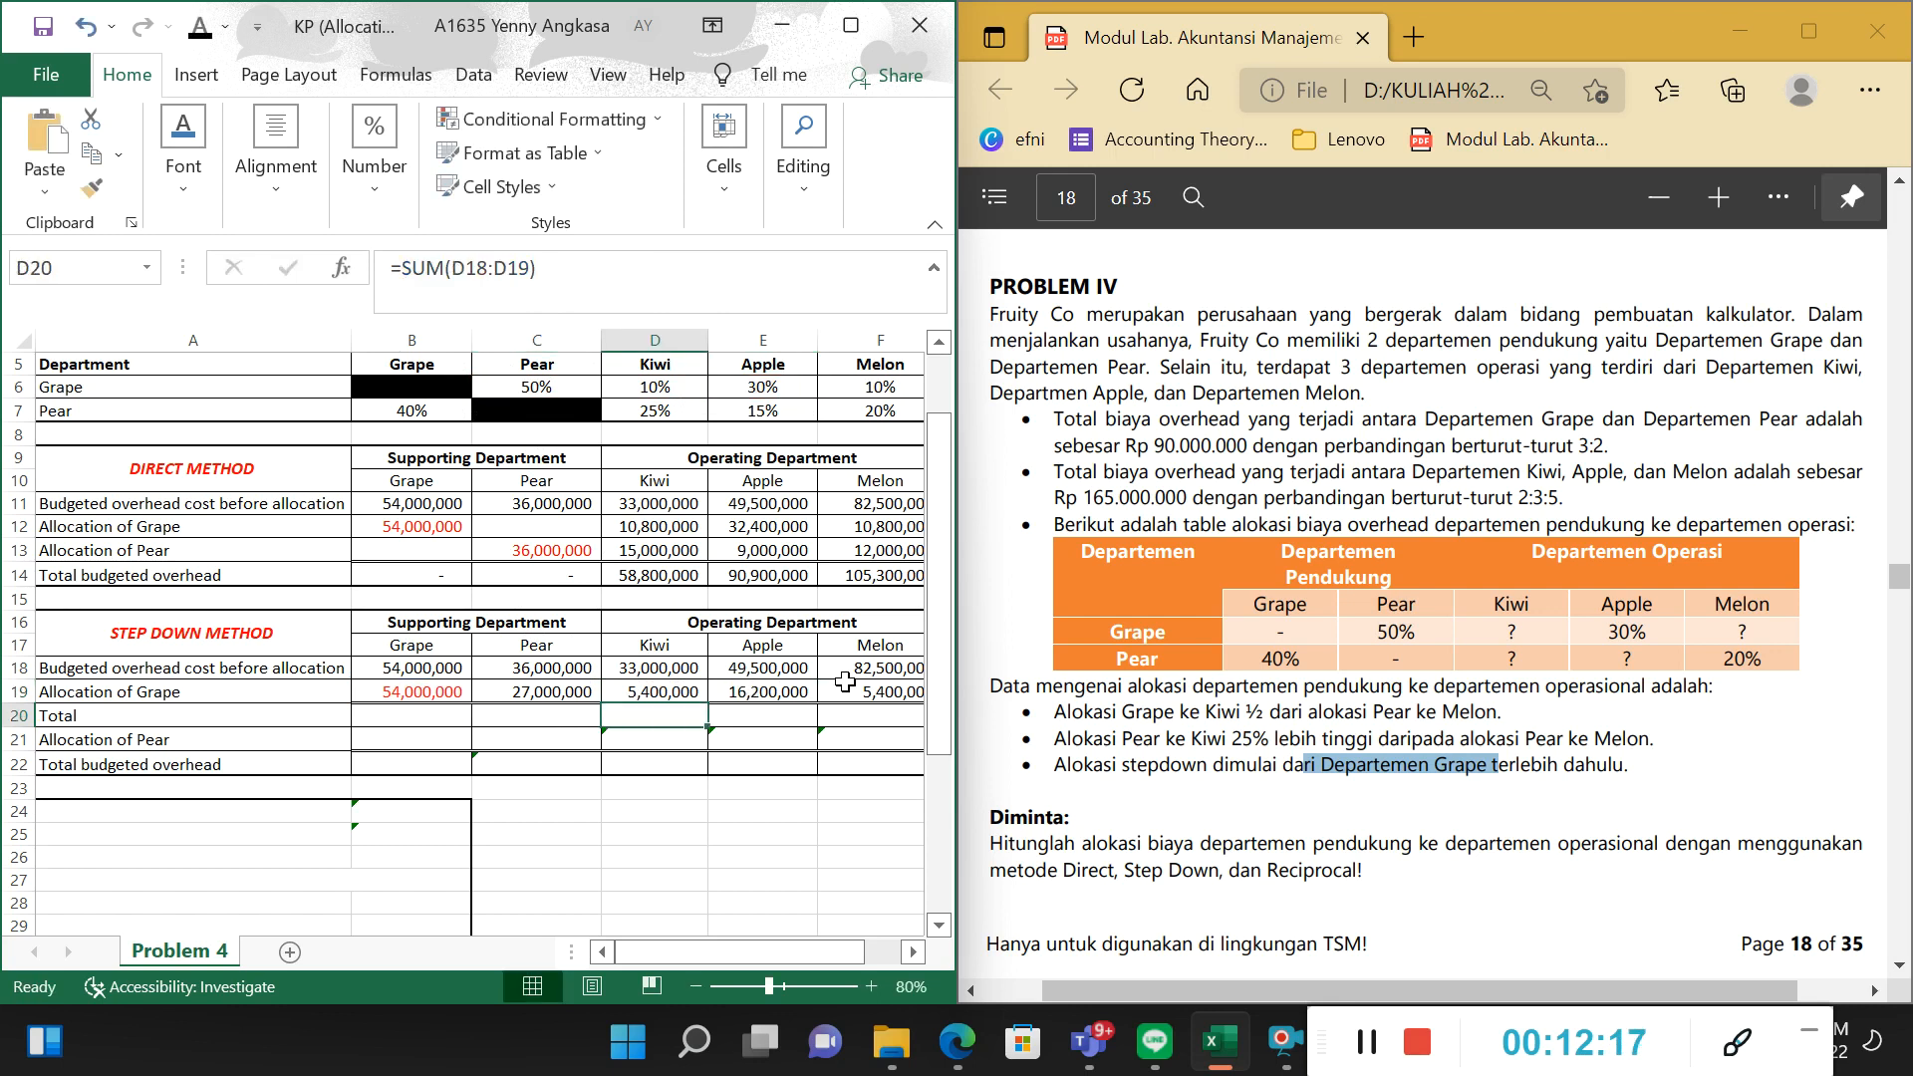
{"action": "key", "text": "Up"}
{"action": "key", "text": "Right"}
{"action": "key", "text": "Right"}
{"action": "key", "text": "Right"}
{"action": "key", "text": "Left"}
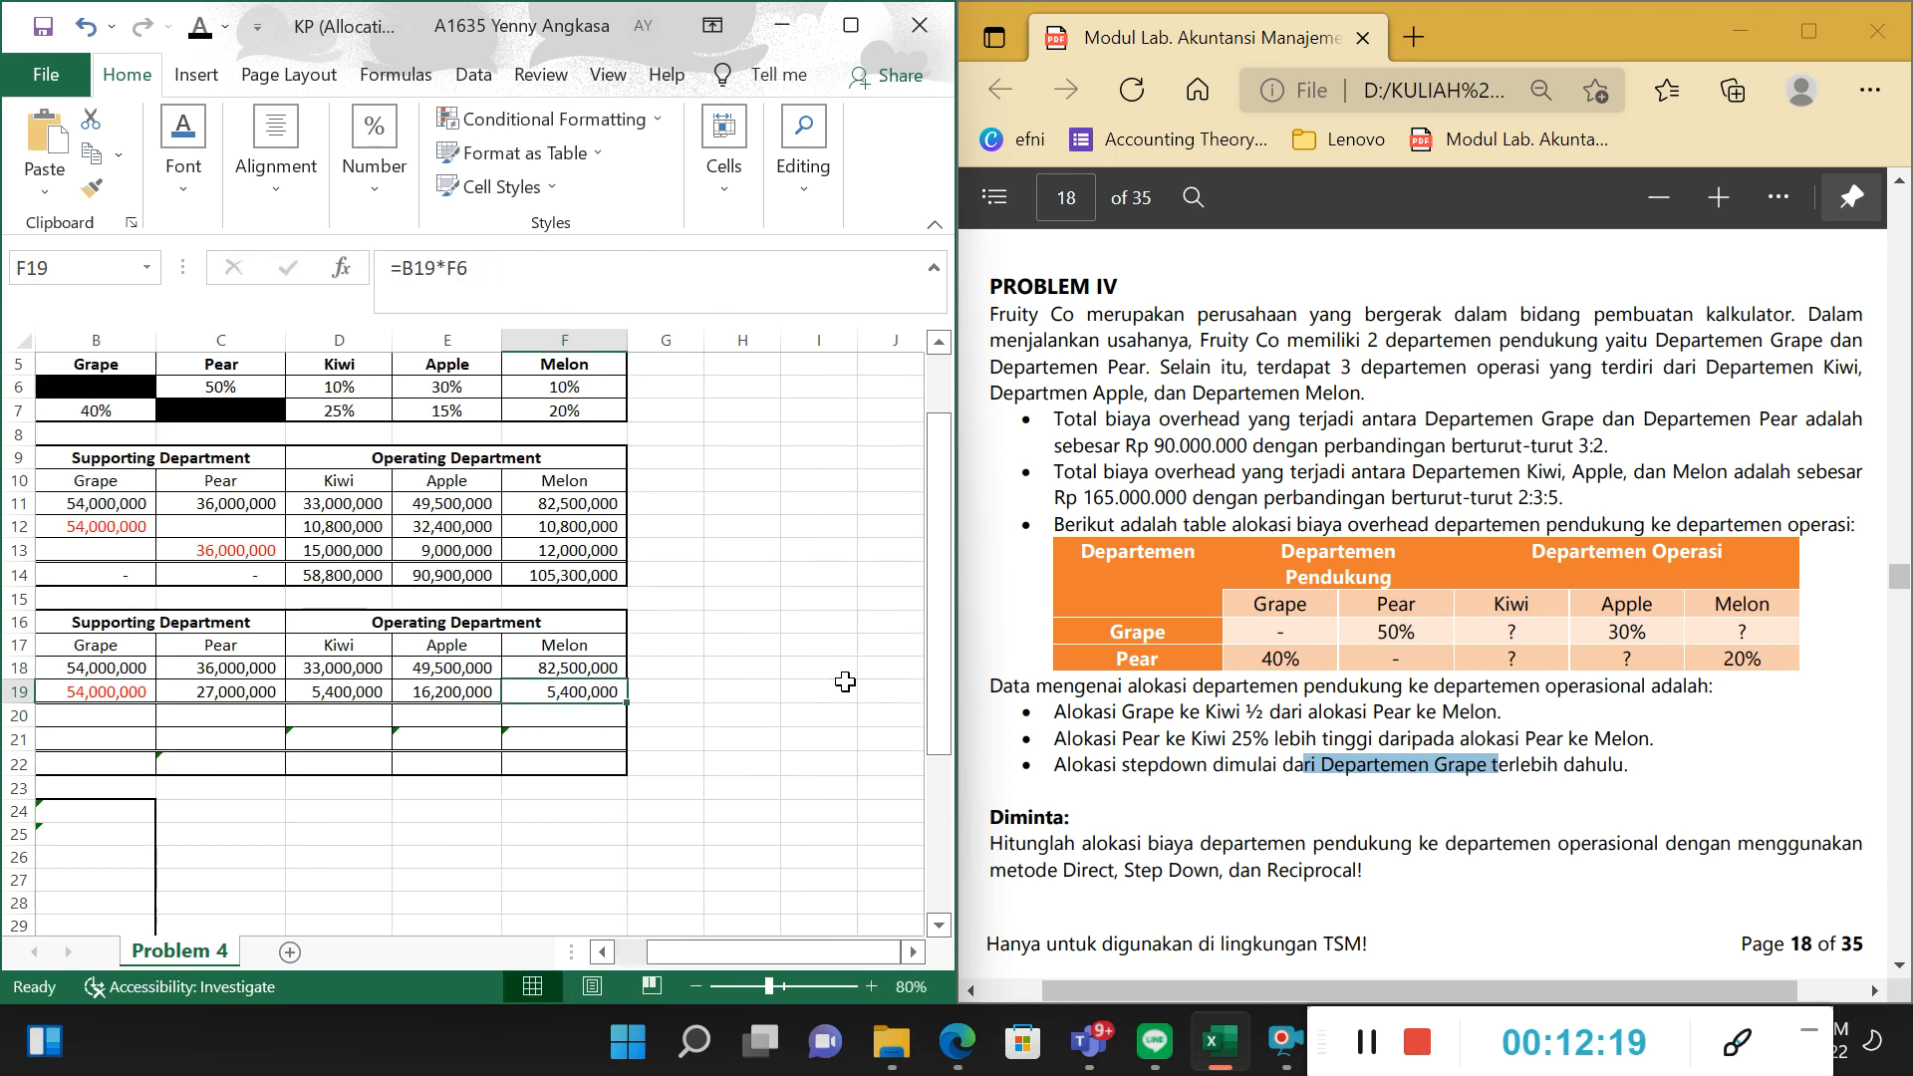
{"action": "left_click_drag", "start_coordinate": [781, 956], "coordinate": [746, 959]}
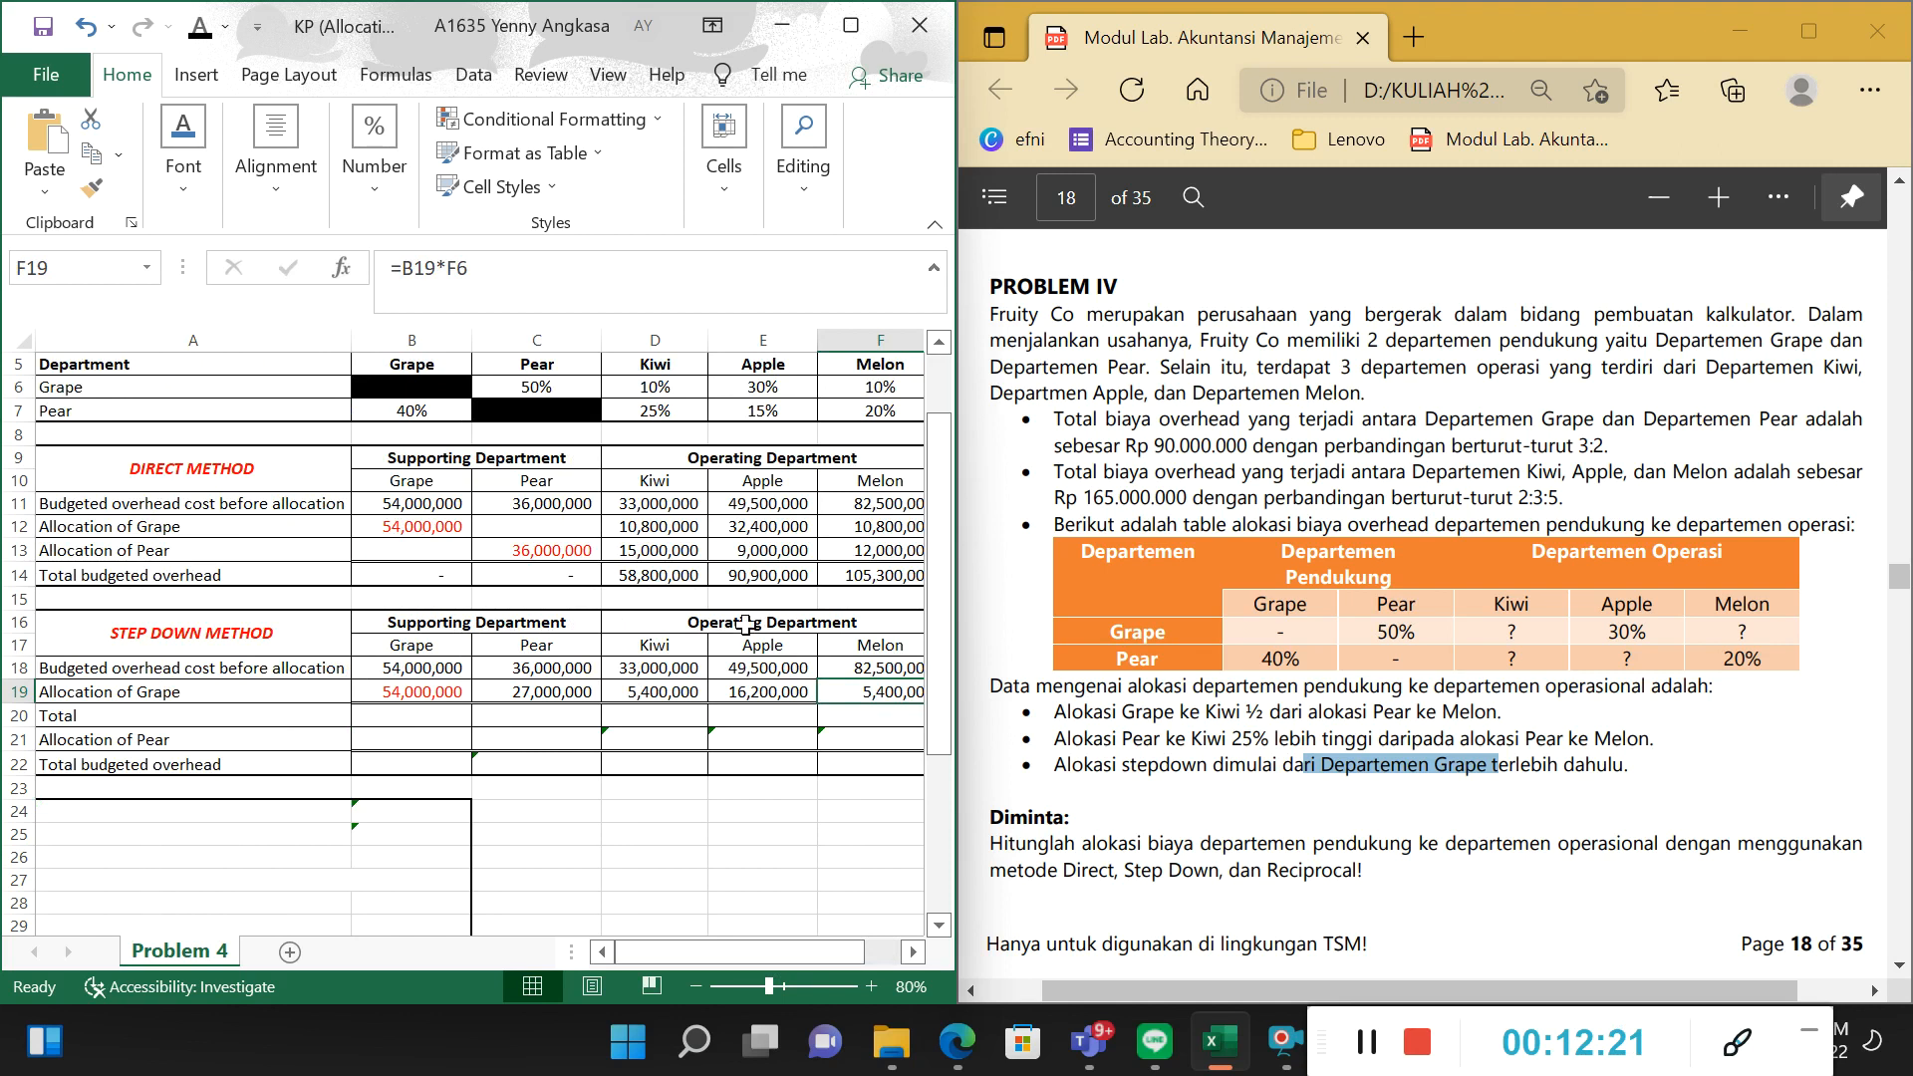
{"action": "left_click", "coordinate": [676, 307]}
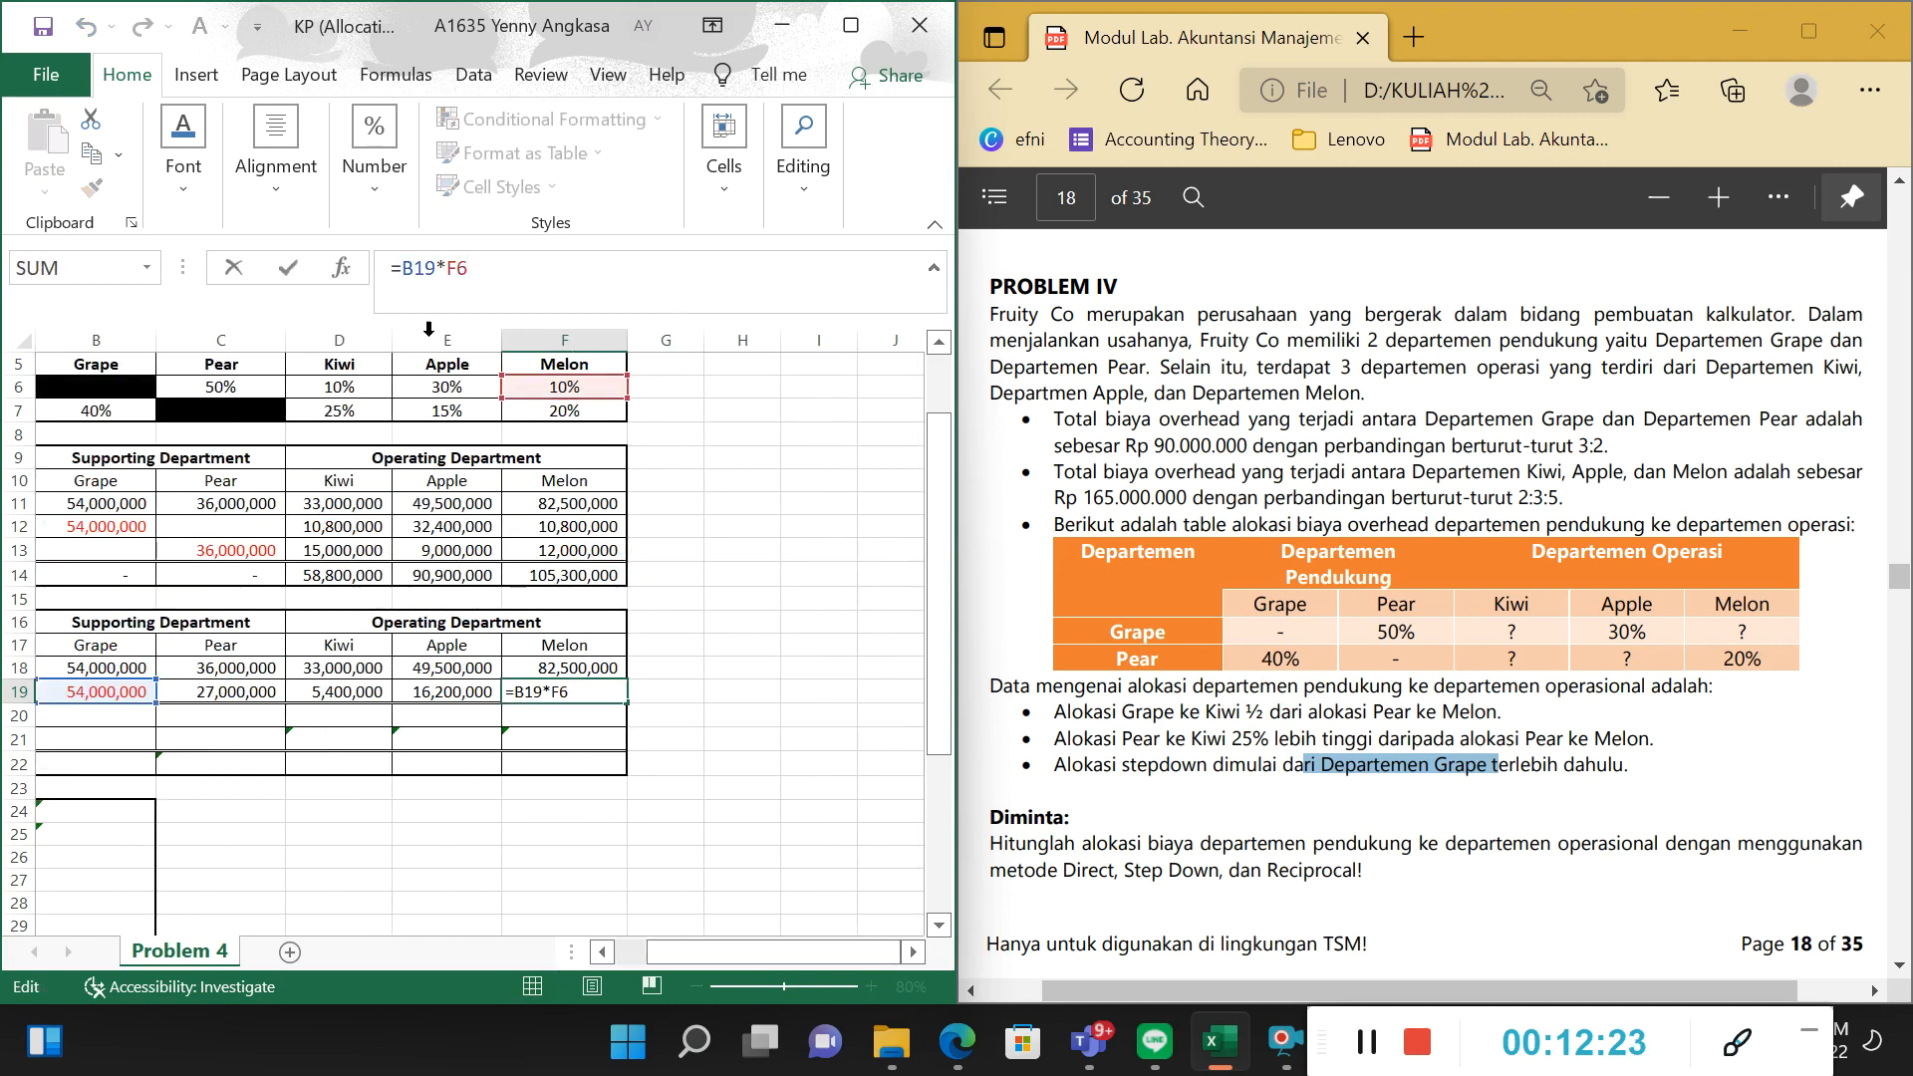
{"action": "left_click_drag", "start_coordinate": [738, 954], "coordinate": [704, 956]}
{"action": "key", "text": "Return"}
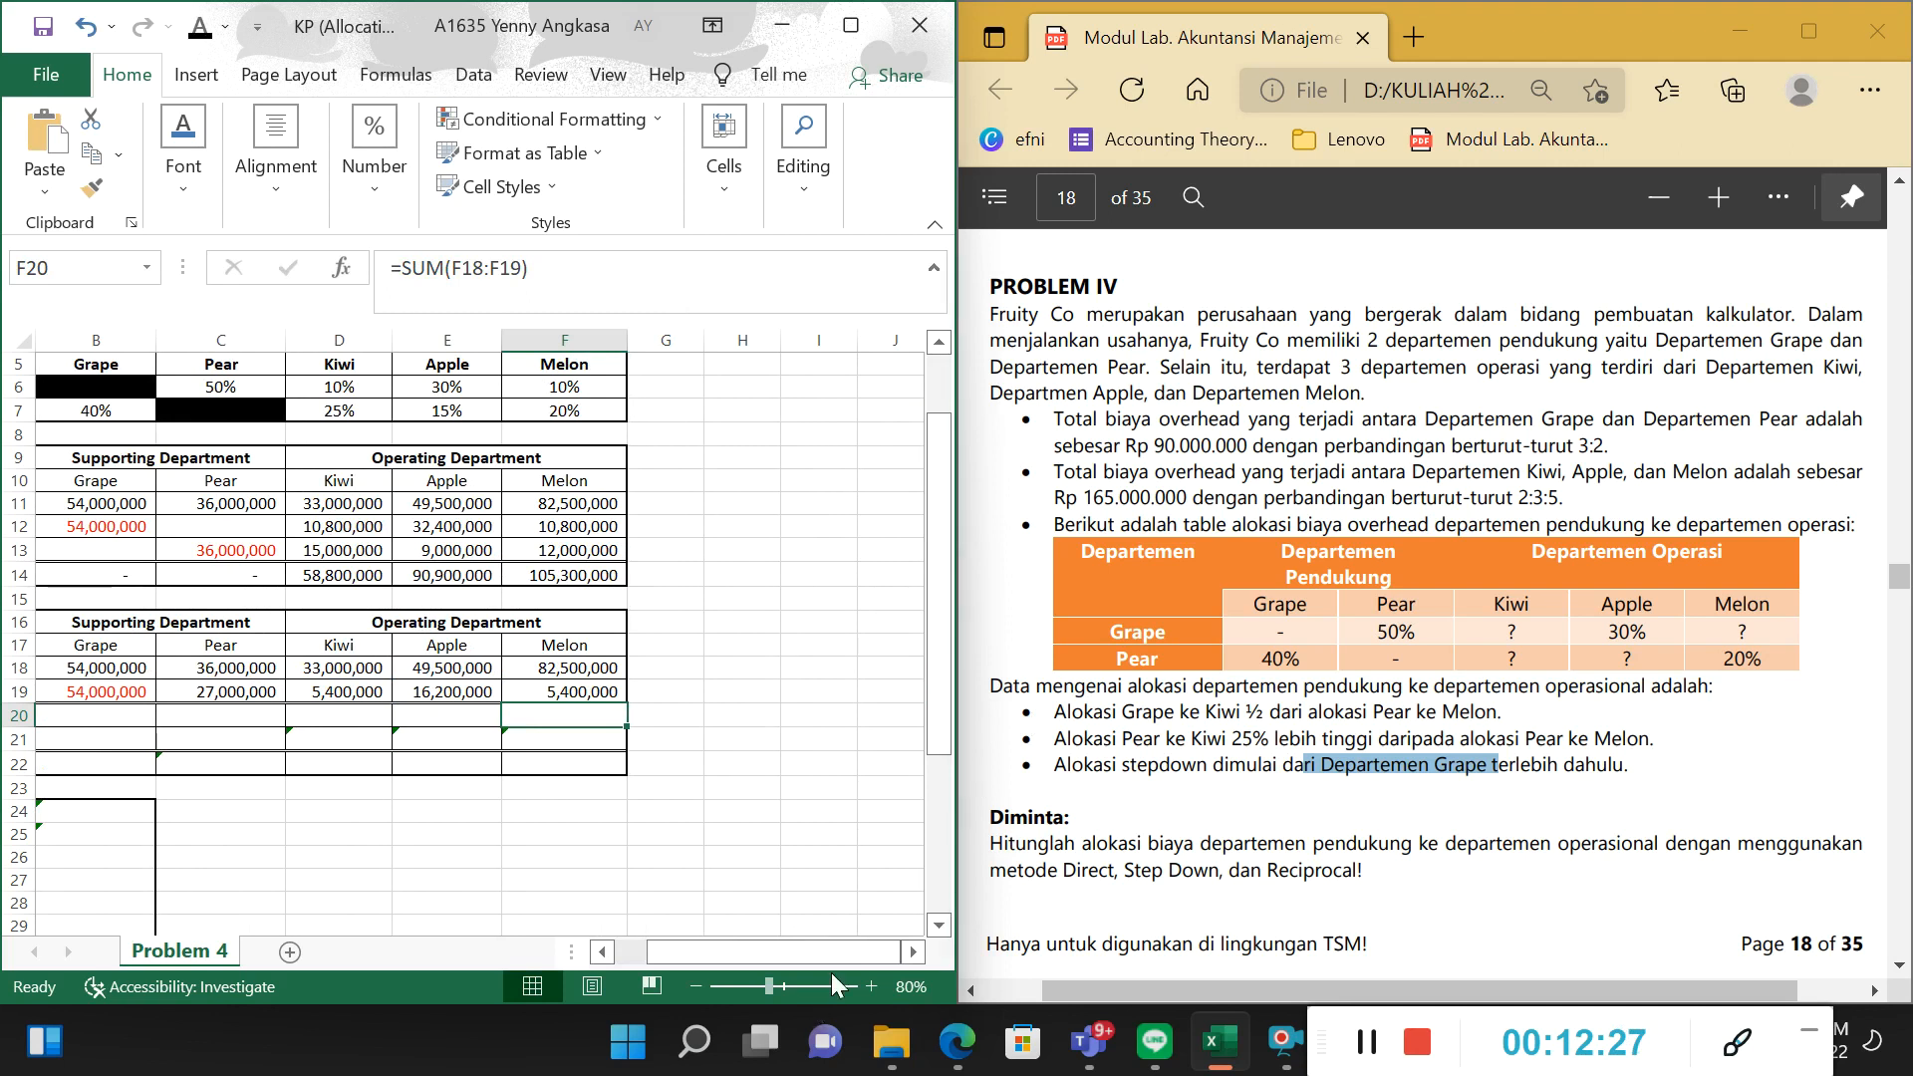
Set the font colour of the Step Down Method's Total row in B20:F20 to black.
{"action": "left_click_drag", "start_coordinate": [833, 965], "coordinate": [801, 964]}
{"action": "left_click_drag", "start_coordinate": [414, 716], "coordinate": [886, 722]}
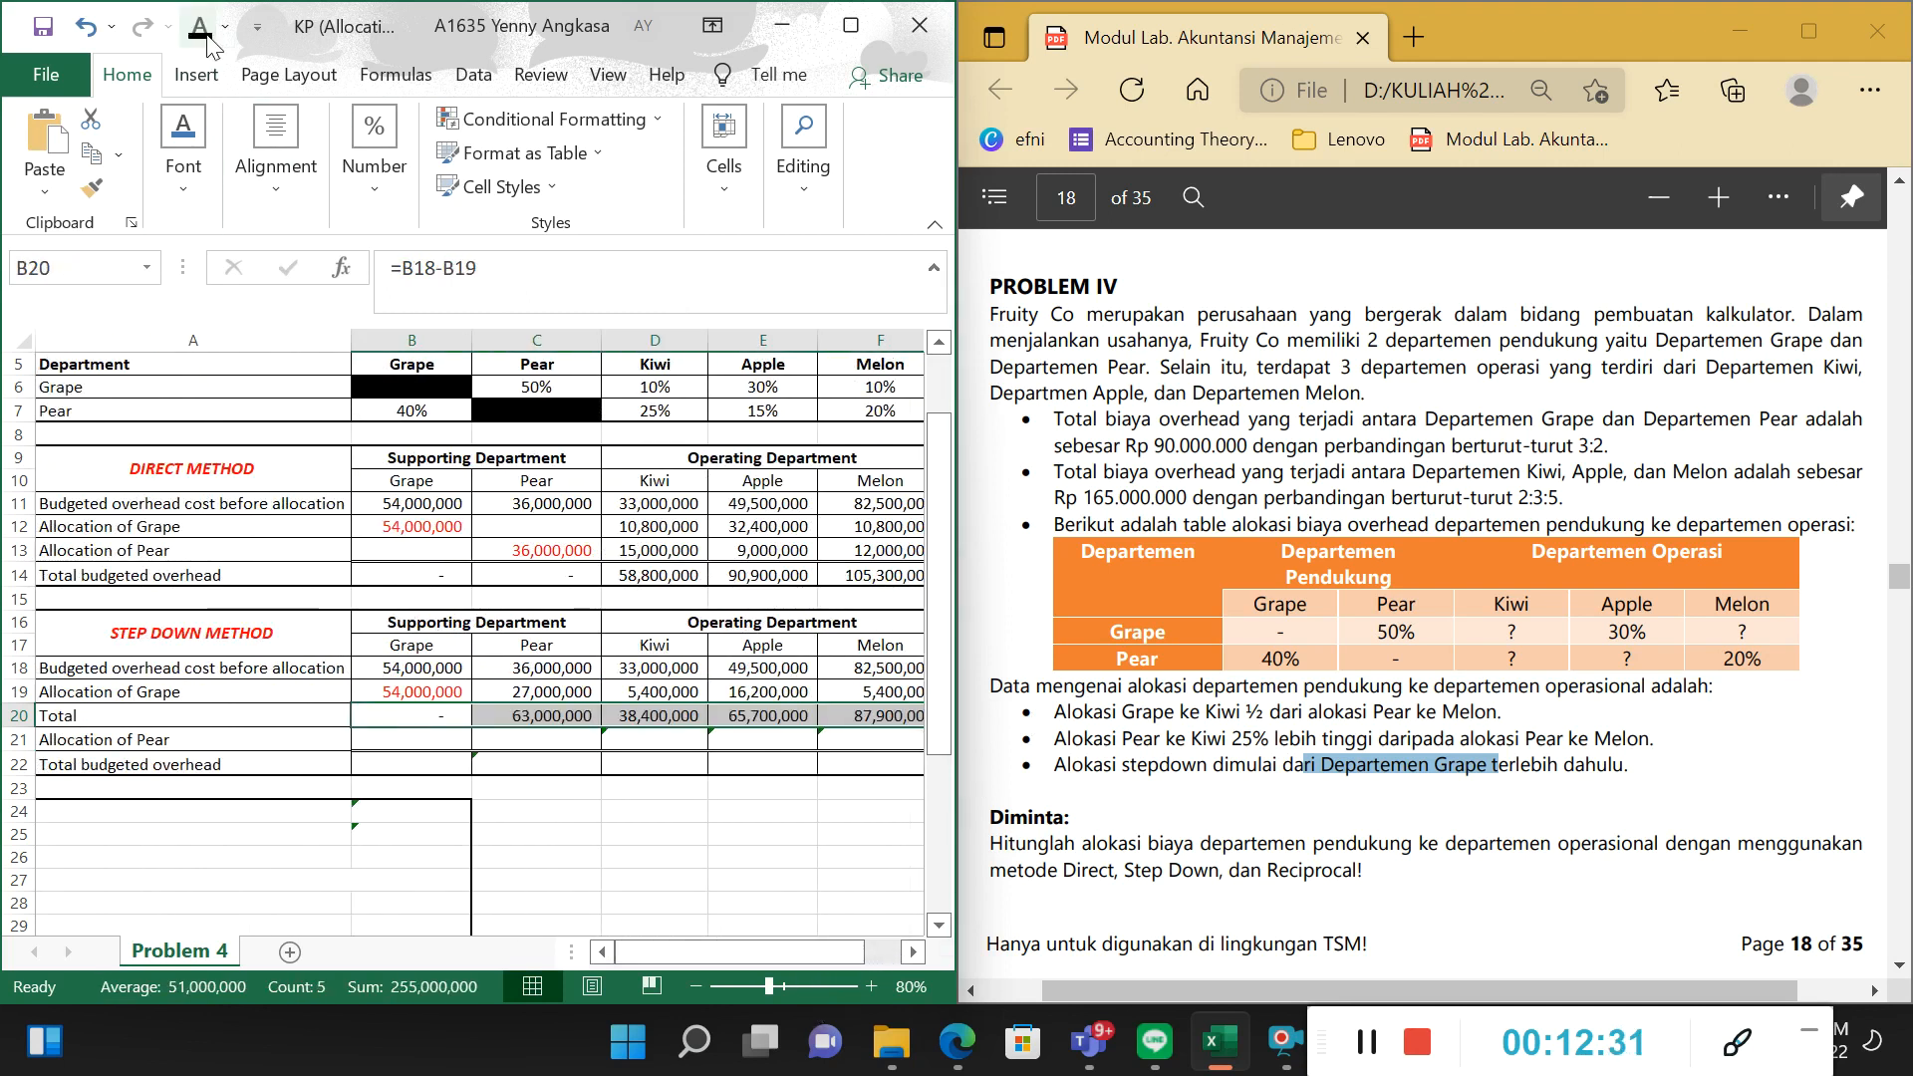
{"action": "left_click", "coordinate": [519, 720]}
Check Grape's total in B20 and compare the Allocation of Pear cells for Grape and Pear in B21 and C21.
{"action": "left_click", "coordinate": [450, 715]}
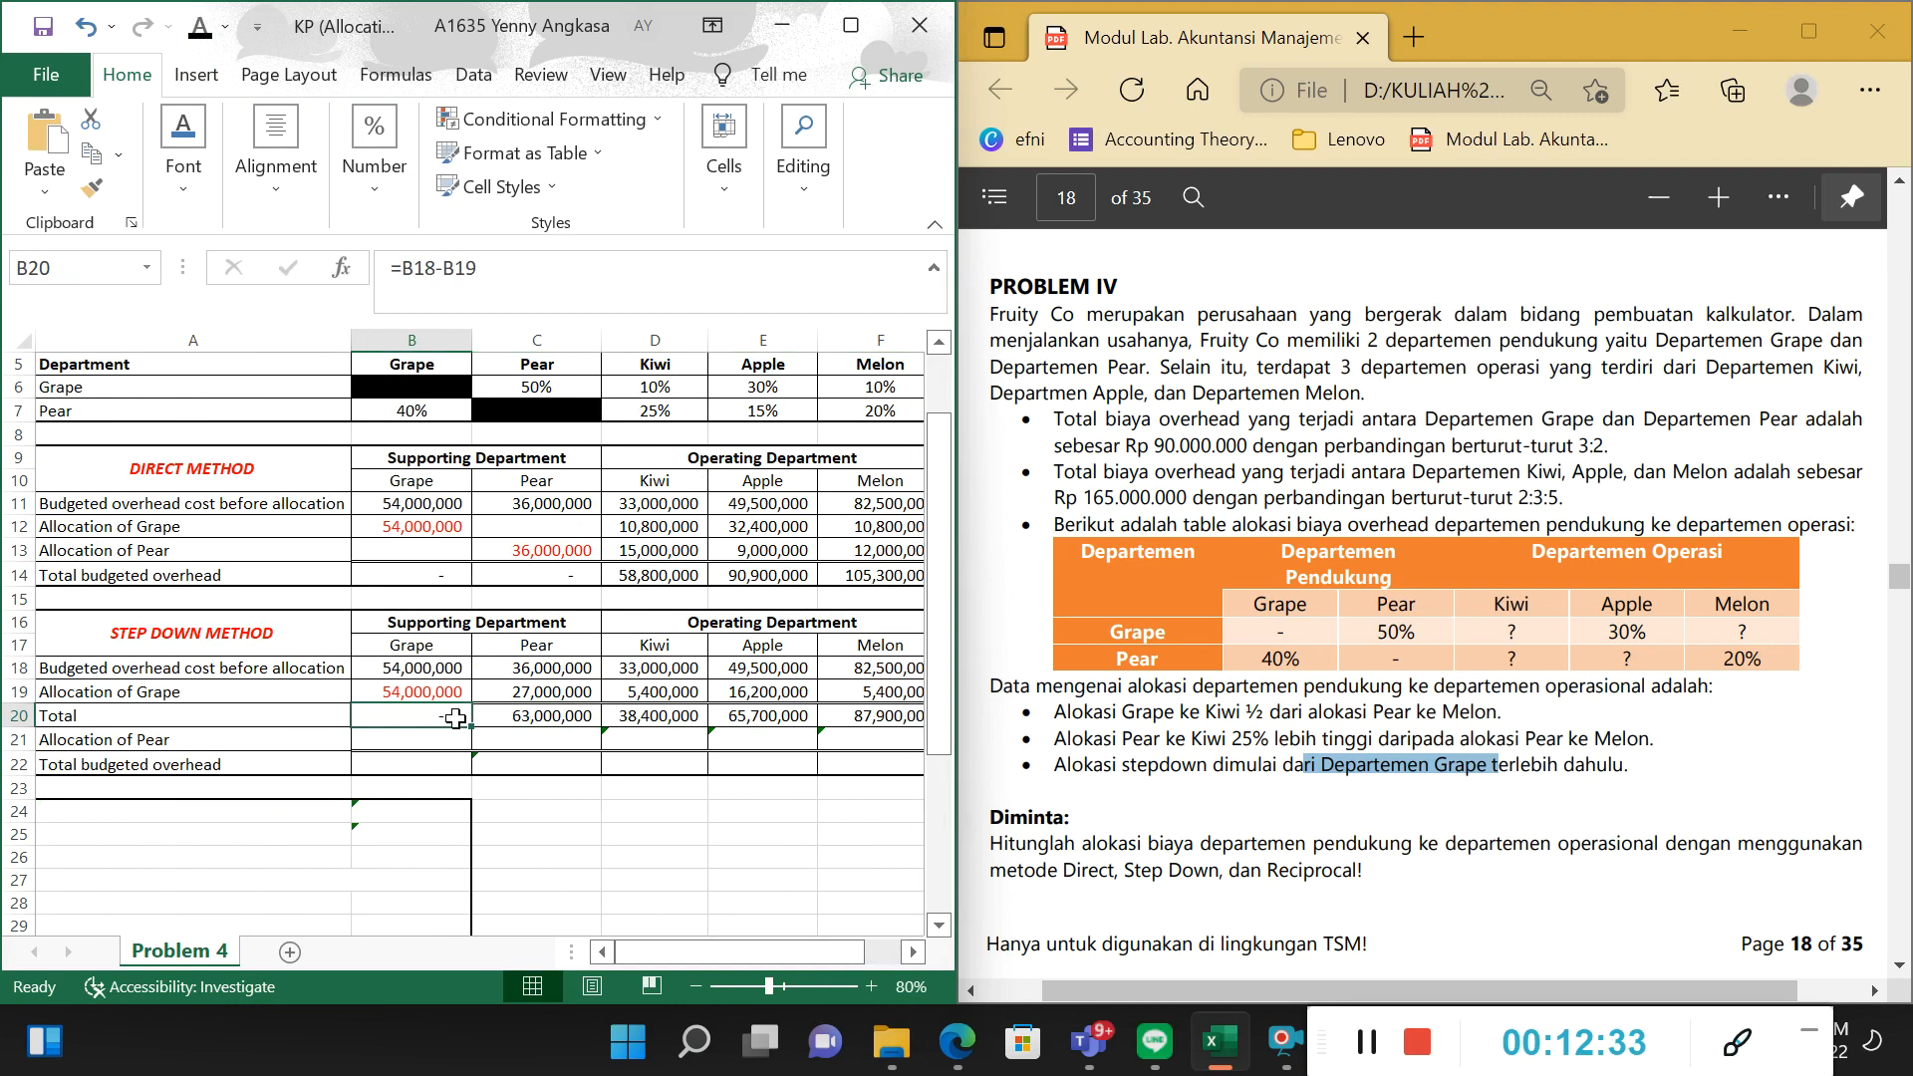
{"action": "left_click_drag", "start_coordinate": [546, 653], "coordinate": [741, 678]}
{"action": "left_click", "coordinate": [514, 739]}
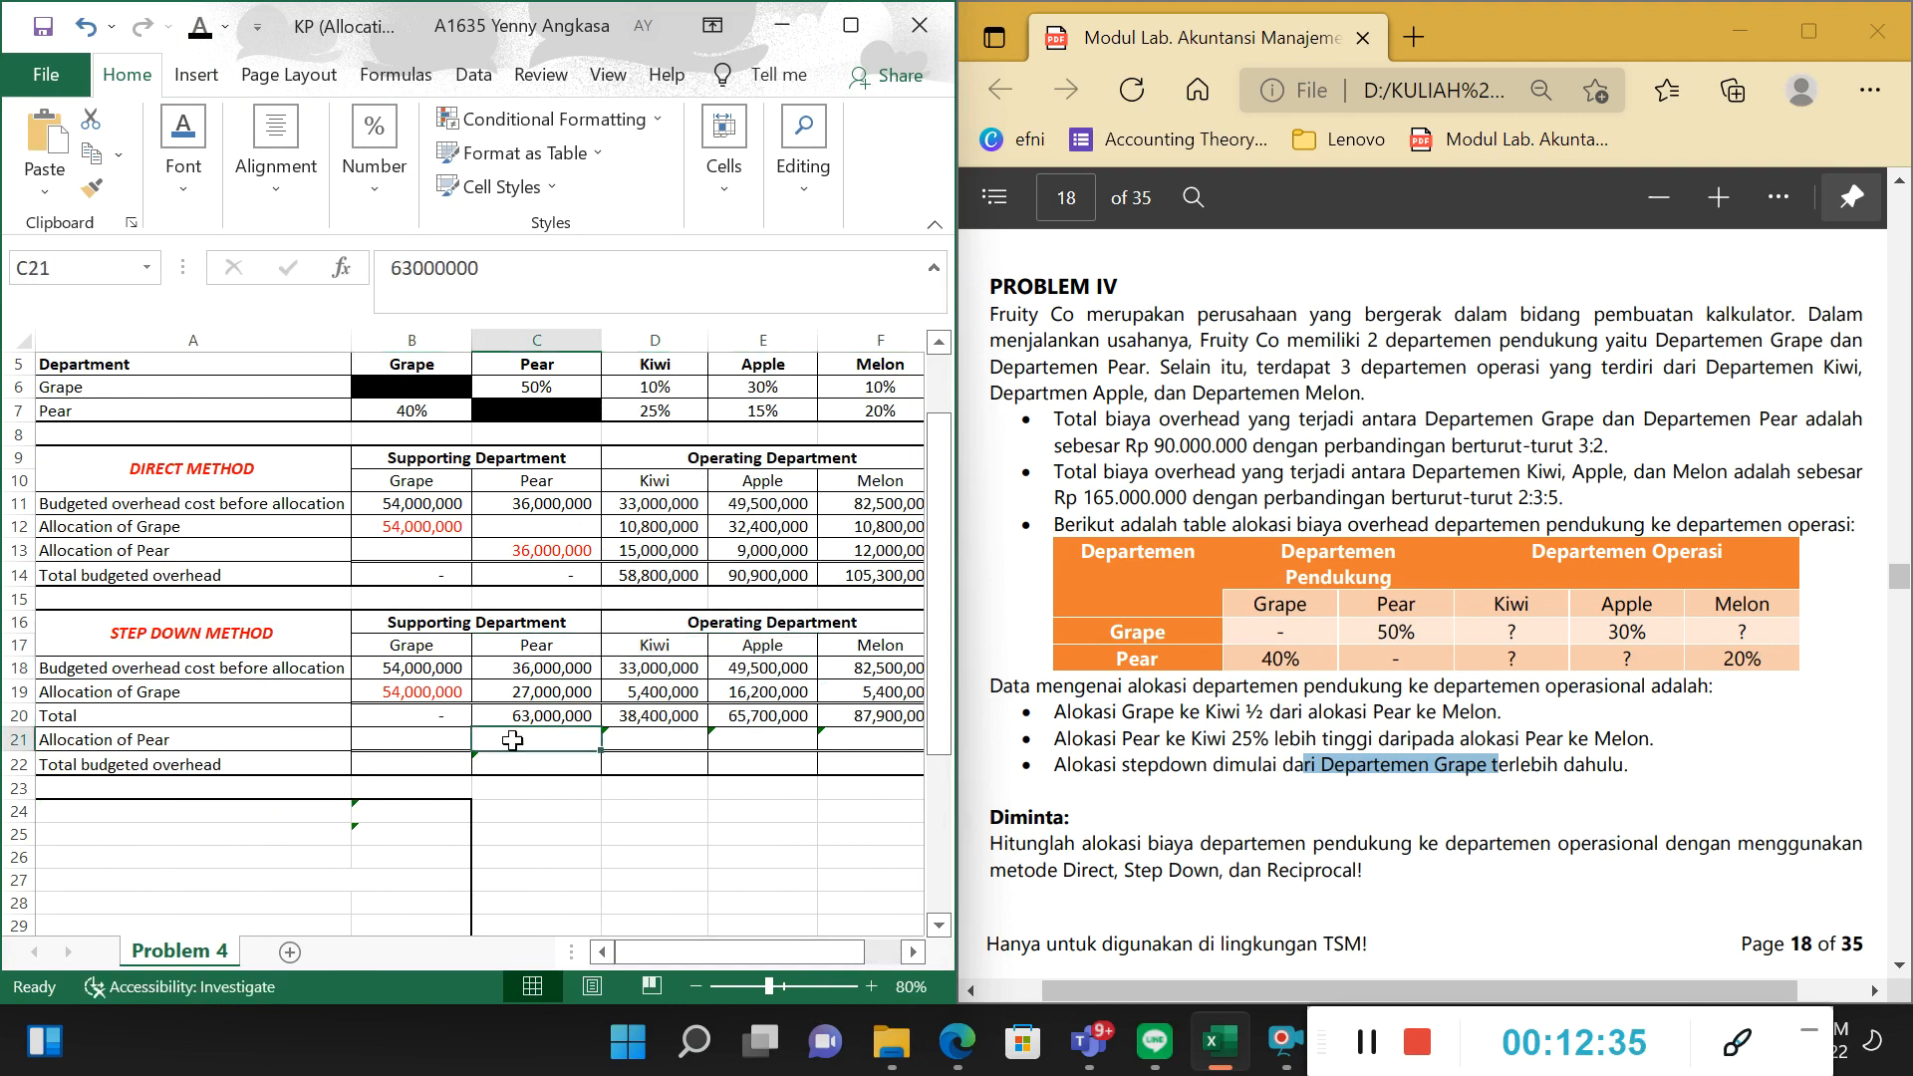
{"action": "left_click", "coordinate": [431, 750]}
{"action": "left_click", "coordinate": [541, 734]}
{"action": "left_click", "coordinate": [438, 740]}
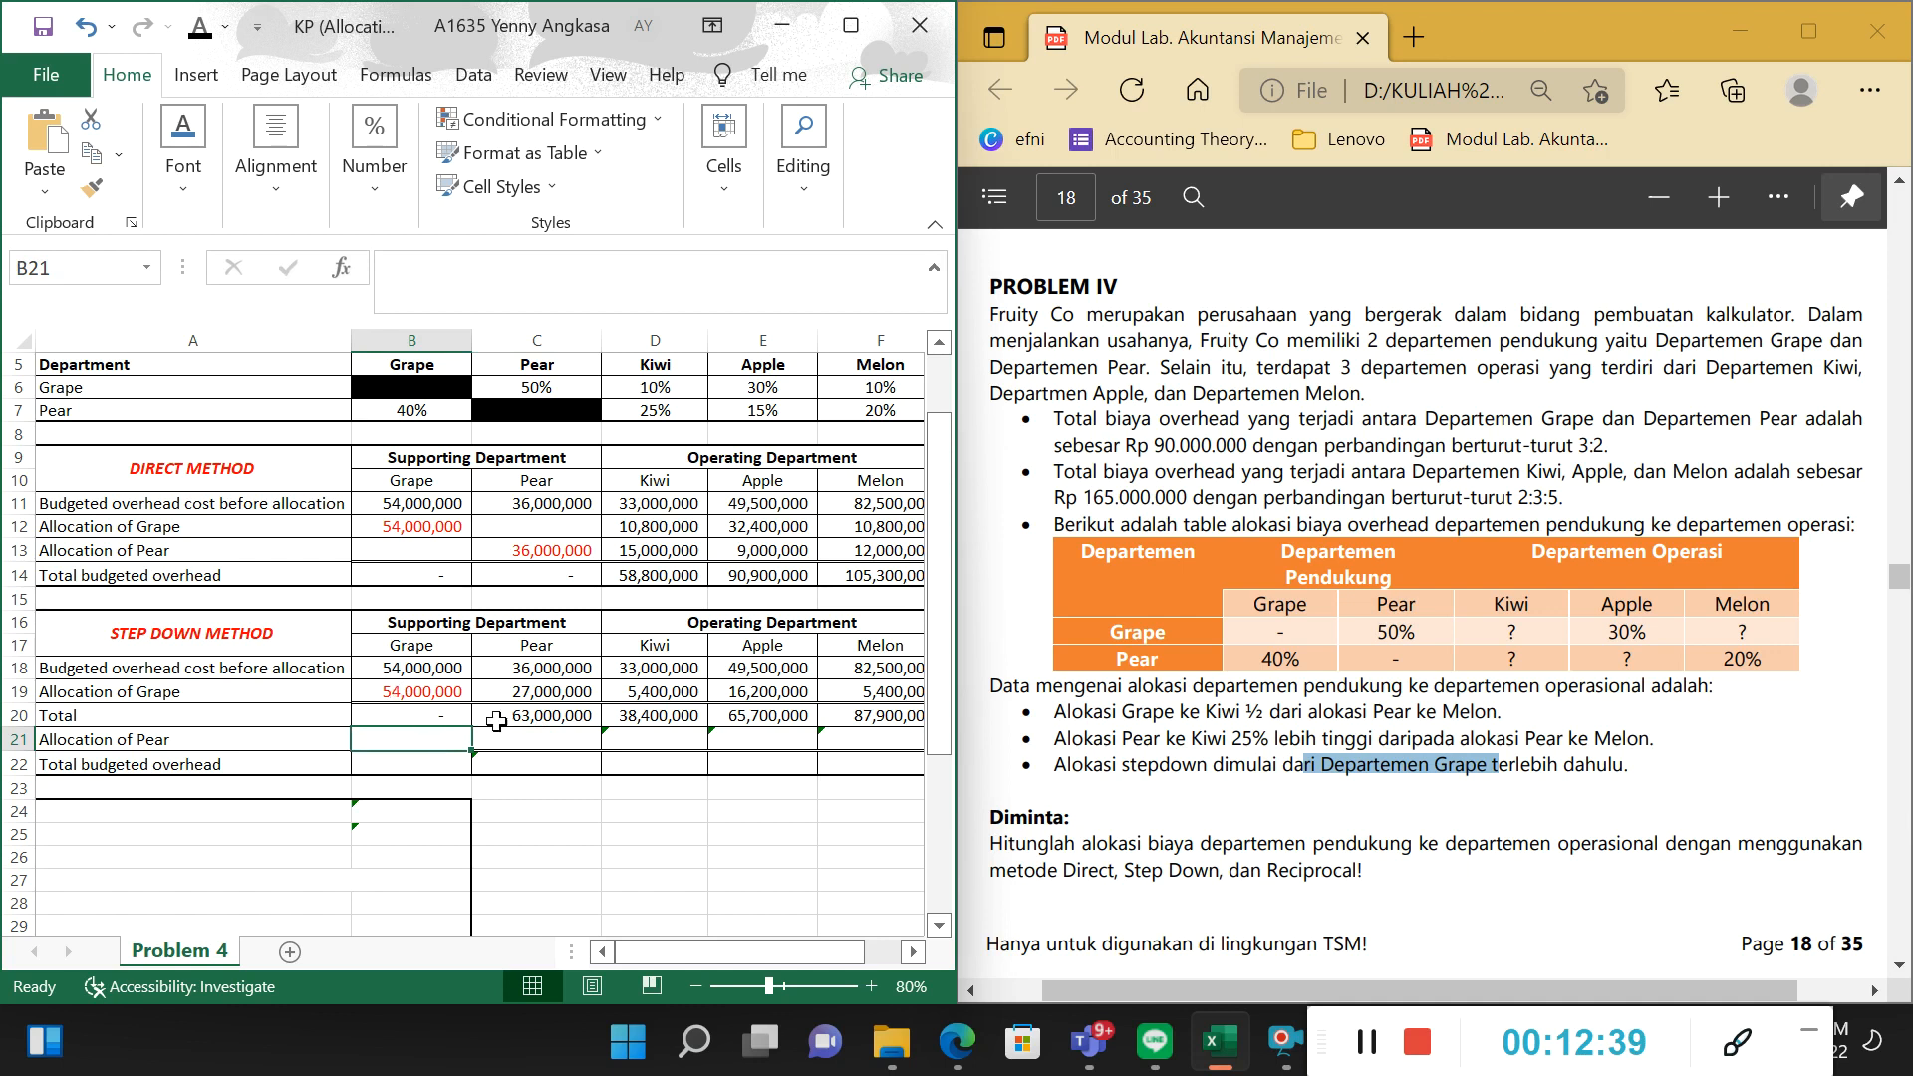
{"action": "left_click", "coordinate": [533, 738]}
{"action": "left_click", "coordinate": [443, 741]}
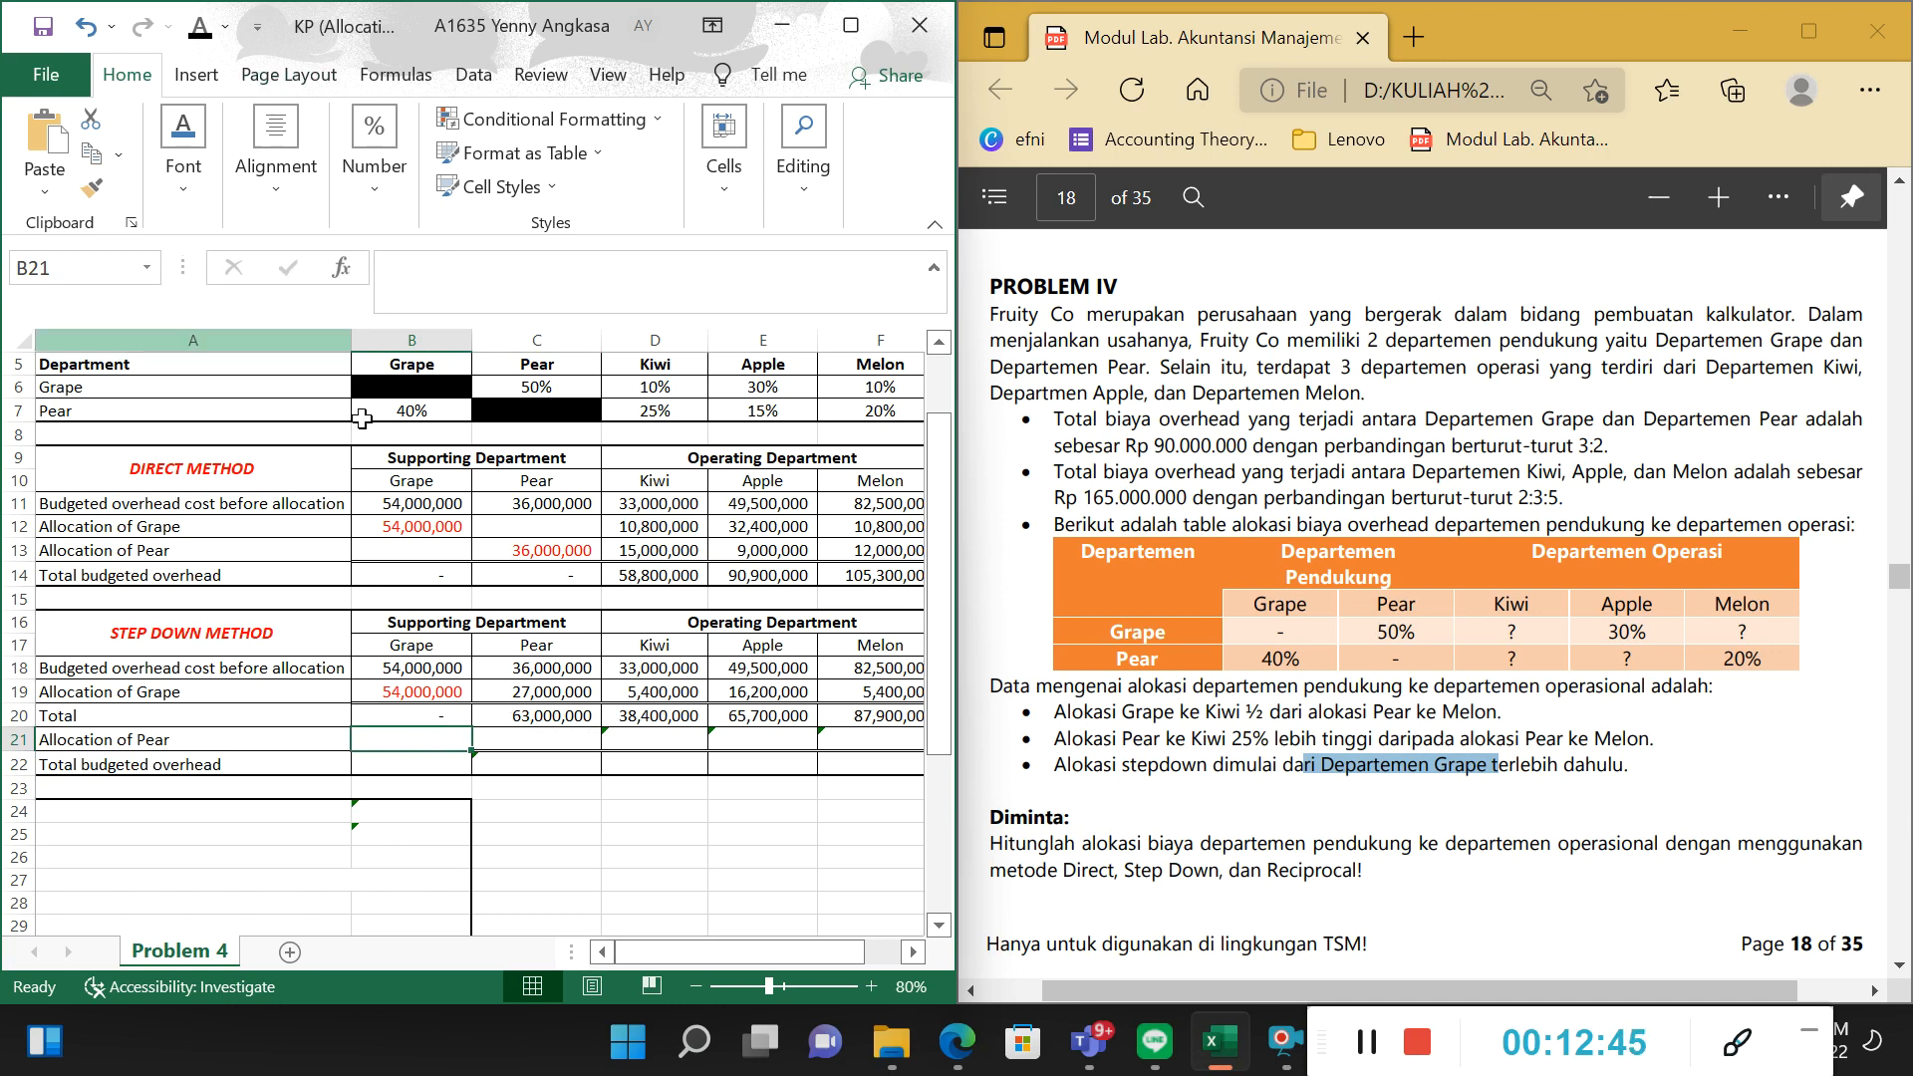
Trace Grape's allocation from B19 to Pear's share in C19 and compare the totals in B20 and C20.
{"action": "left_click", "coordinate": [399, 692]}
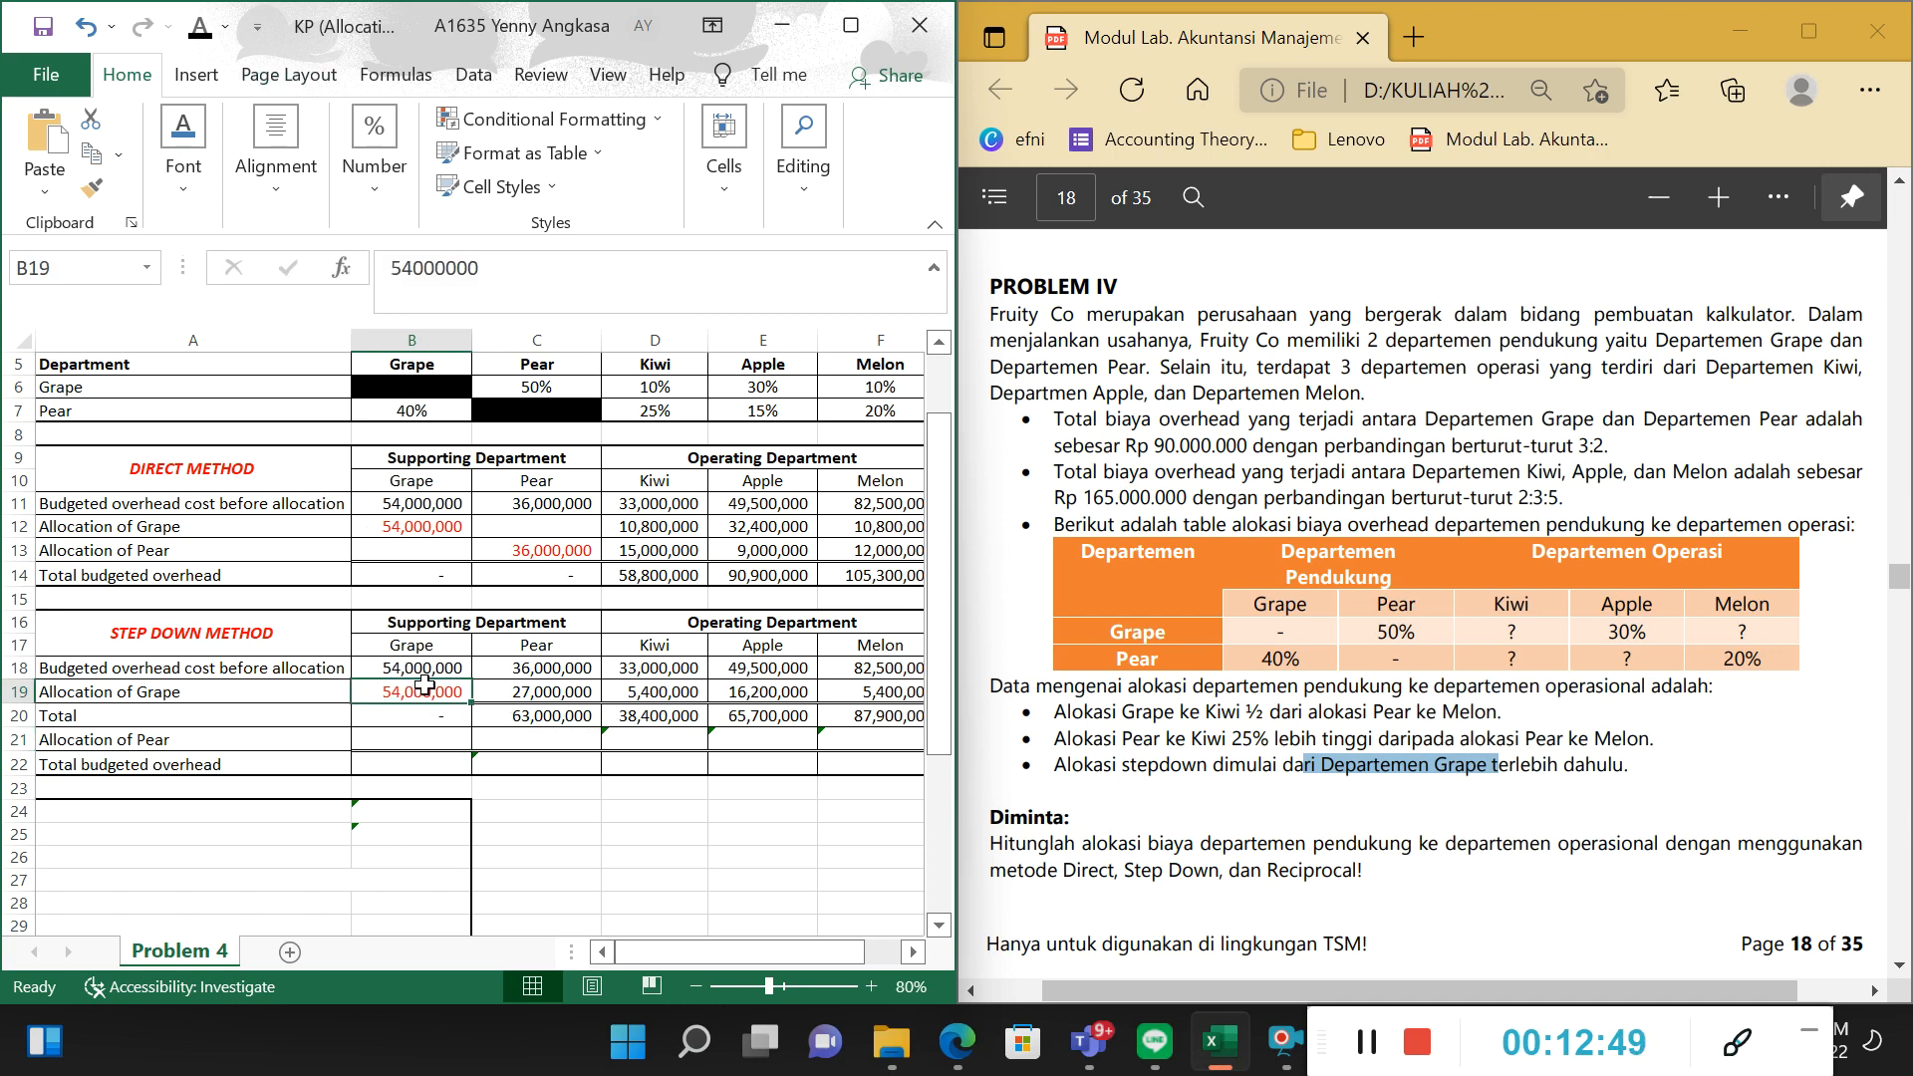
{"action": "left_click", "coordinate": [543, 687]}
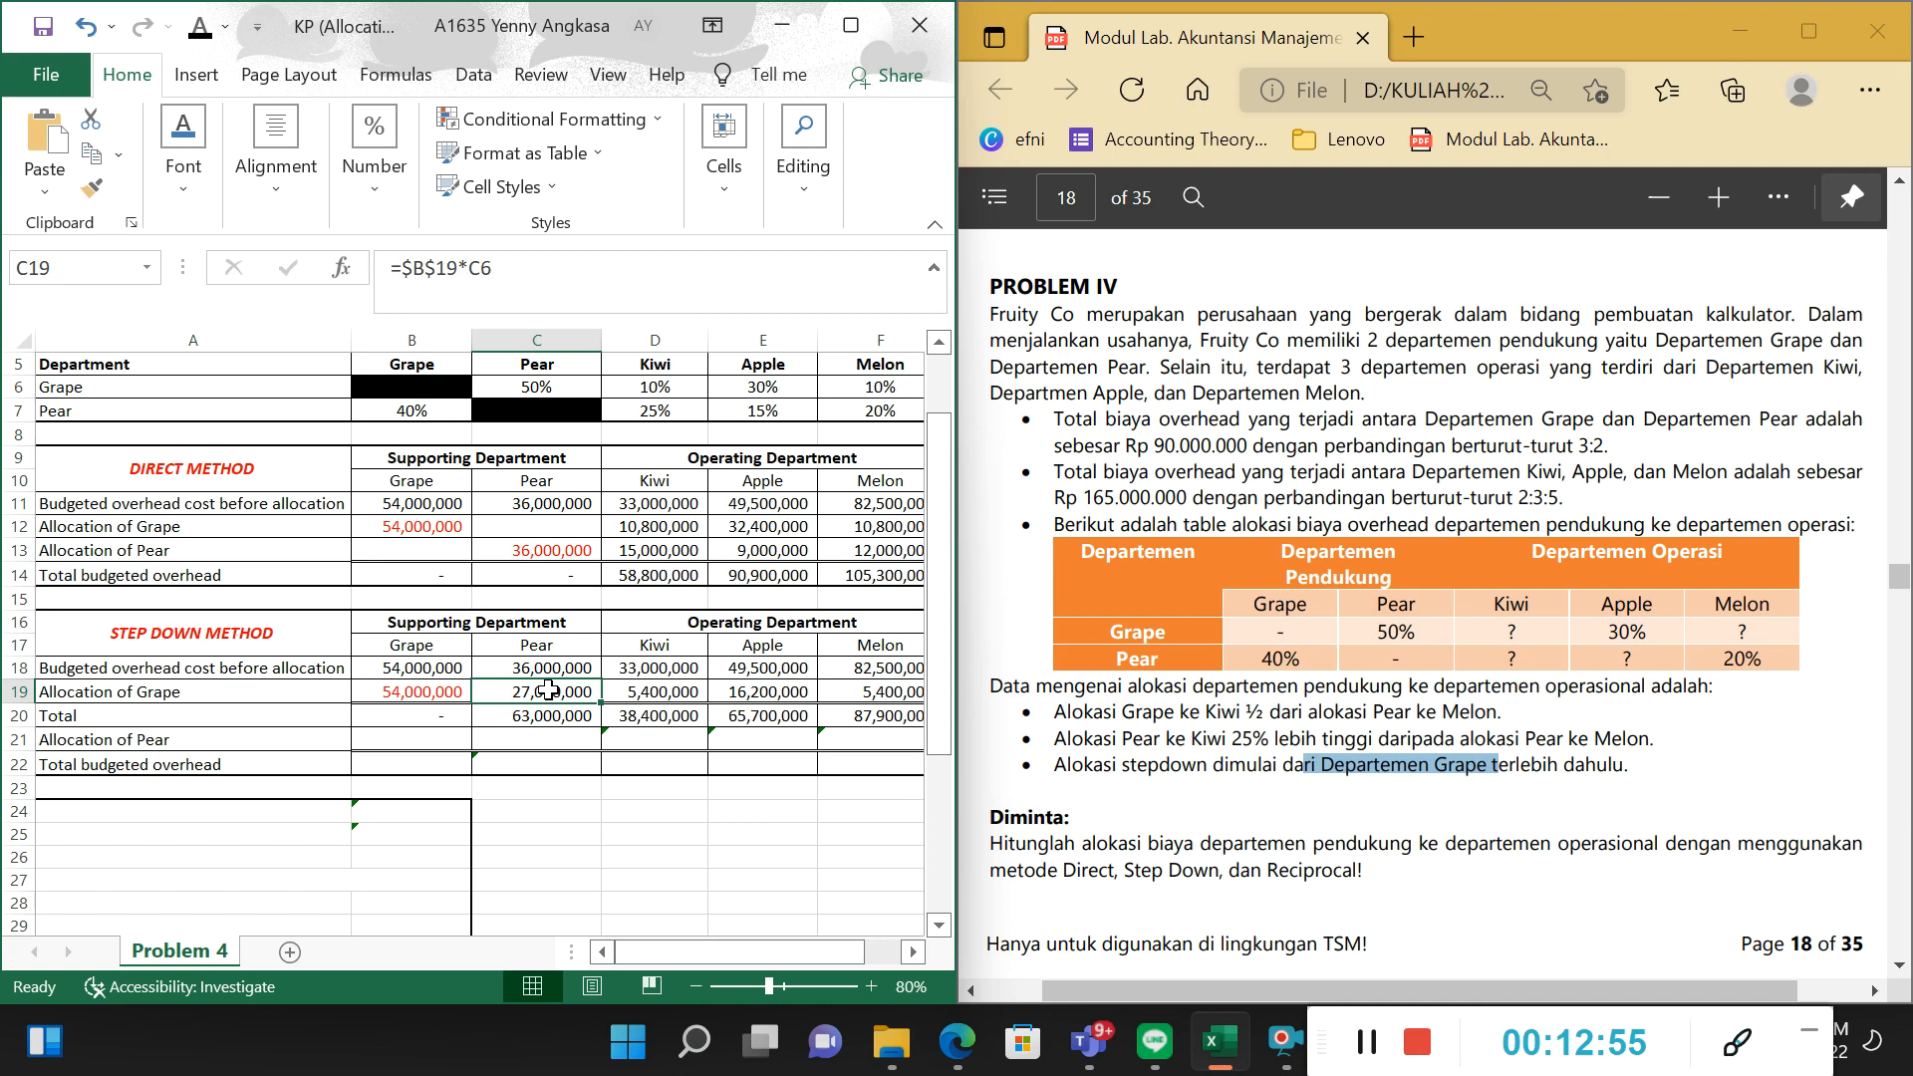
{"action": "left_click", "coordinate": [538, 648]}
{"action": "left_click", "coordinate": [548, 695]}
{"action": "left_click", "coordinate": [515, 718]}
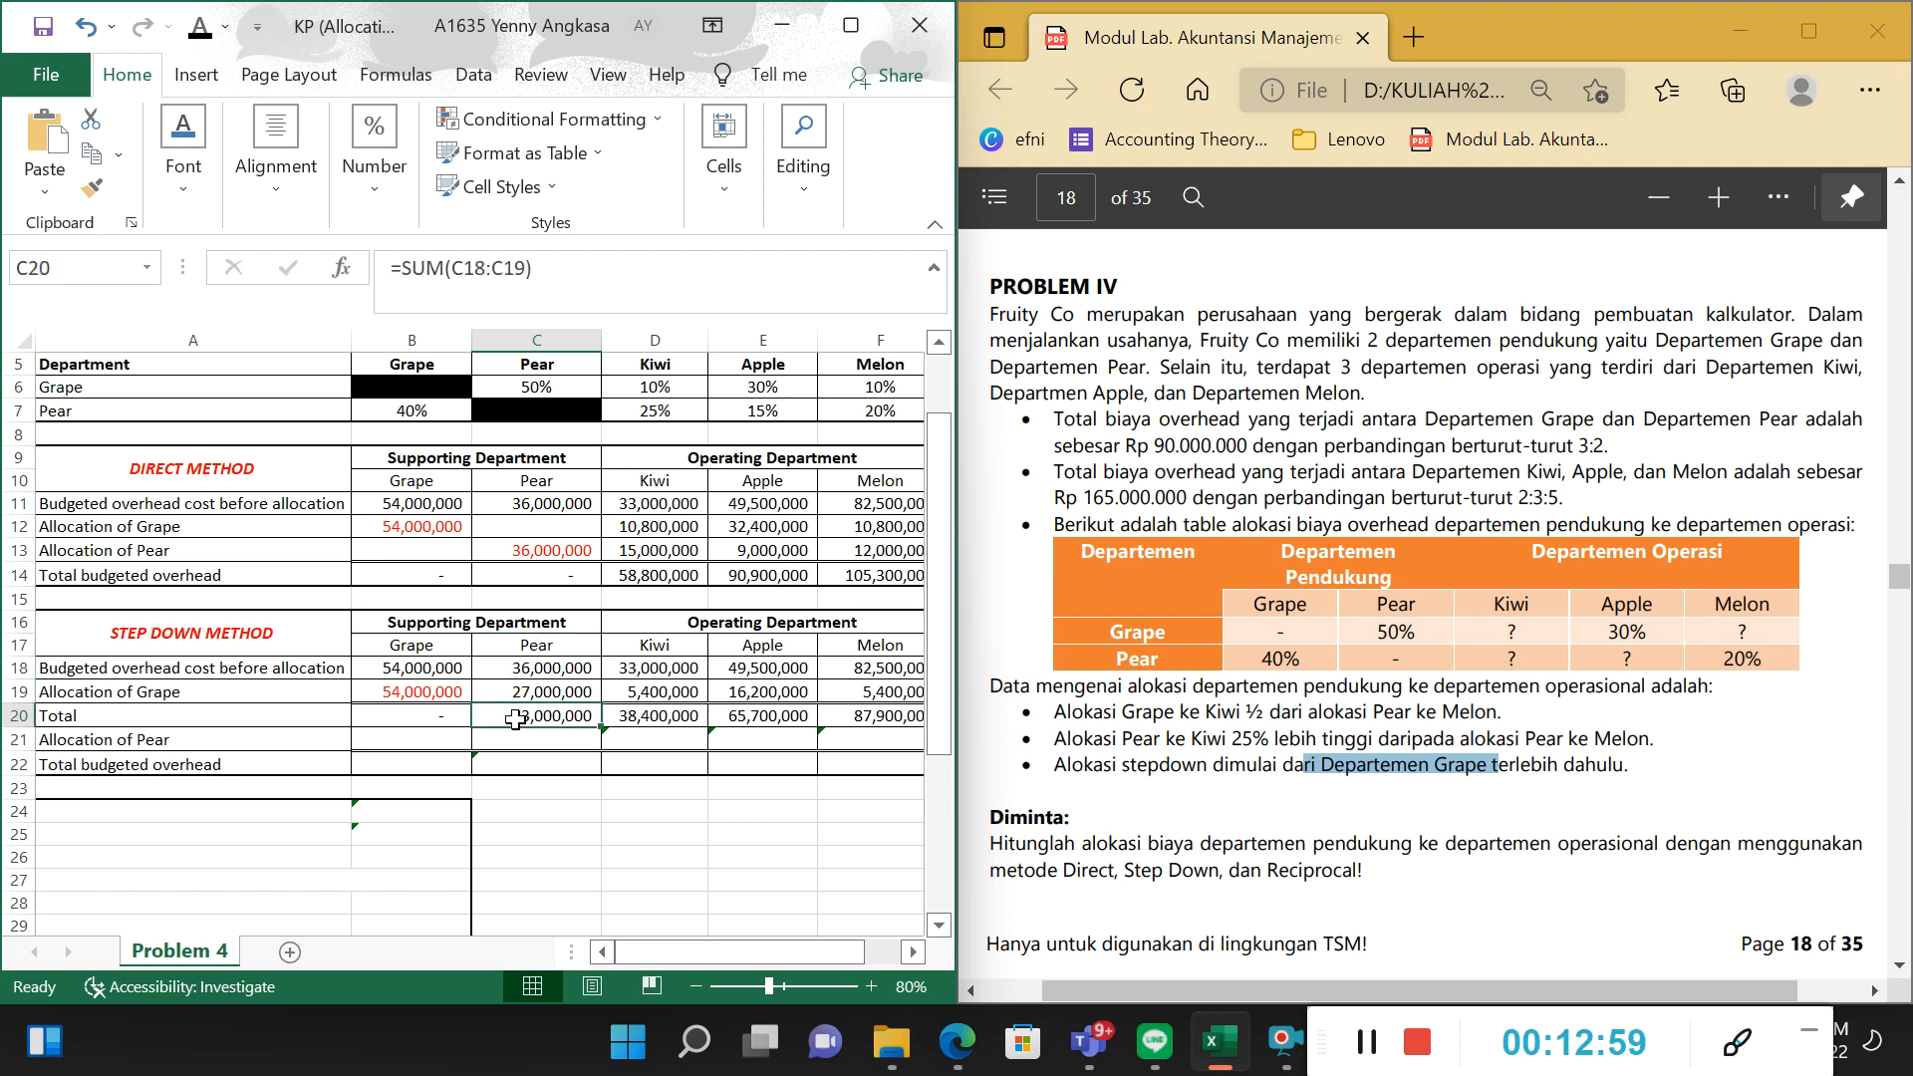
{"action": "left_click", "coordinate": [440, 718]}
{"action": "left_click", "coordinate": [438, 647]}
{"action": "left_click", "coordinate": [513, 718]}
Set the font colour of Pear's own Allocation of Pear amount in C21 to red.
{"action": "left_click", "coordinate": [571, 749]}
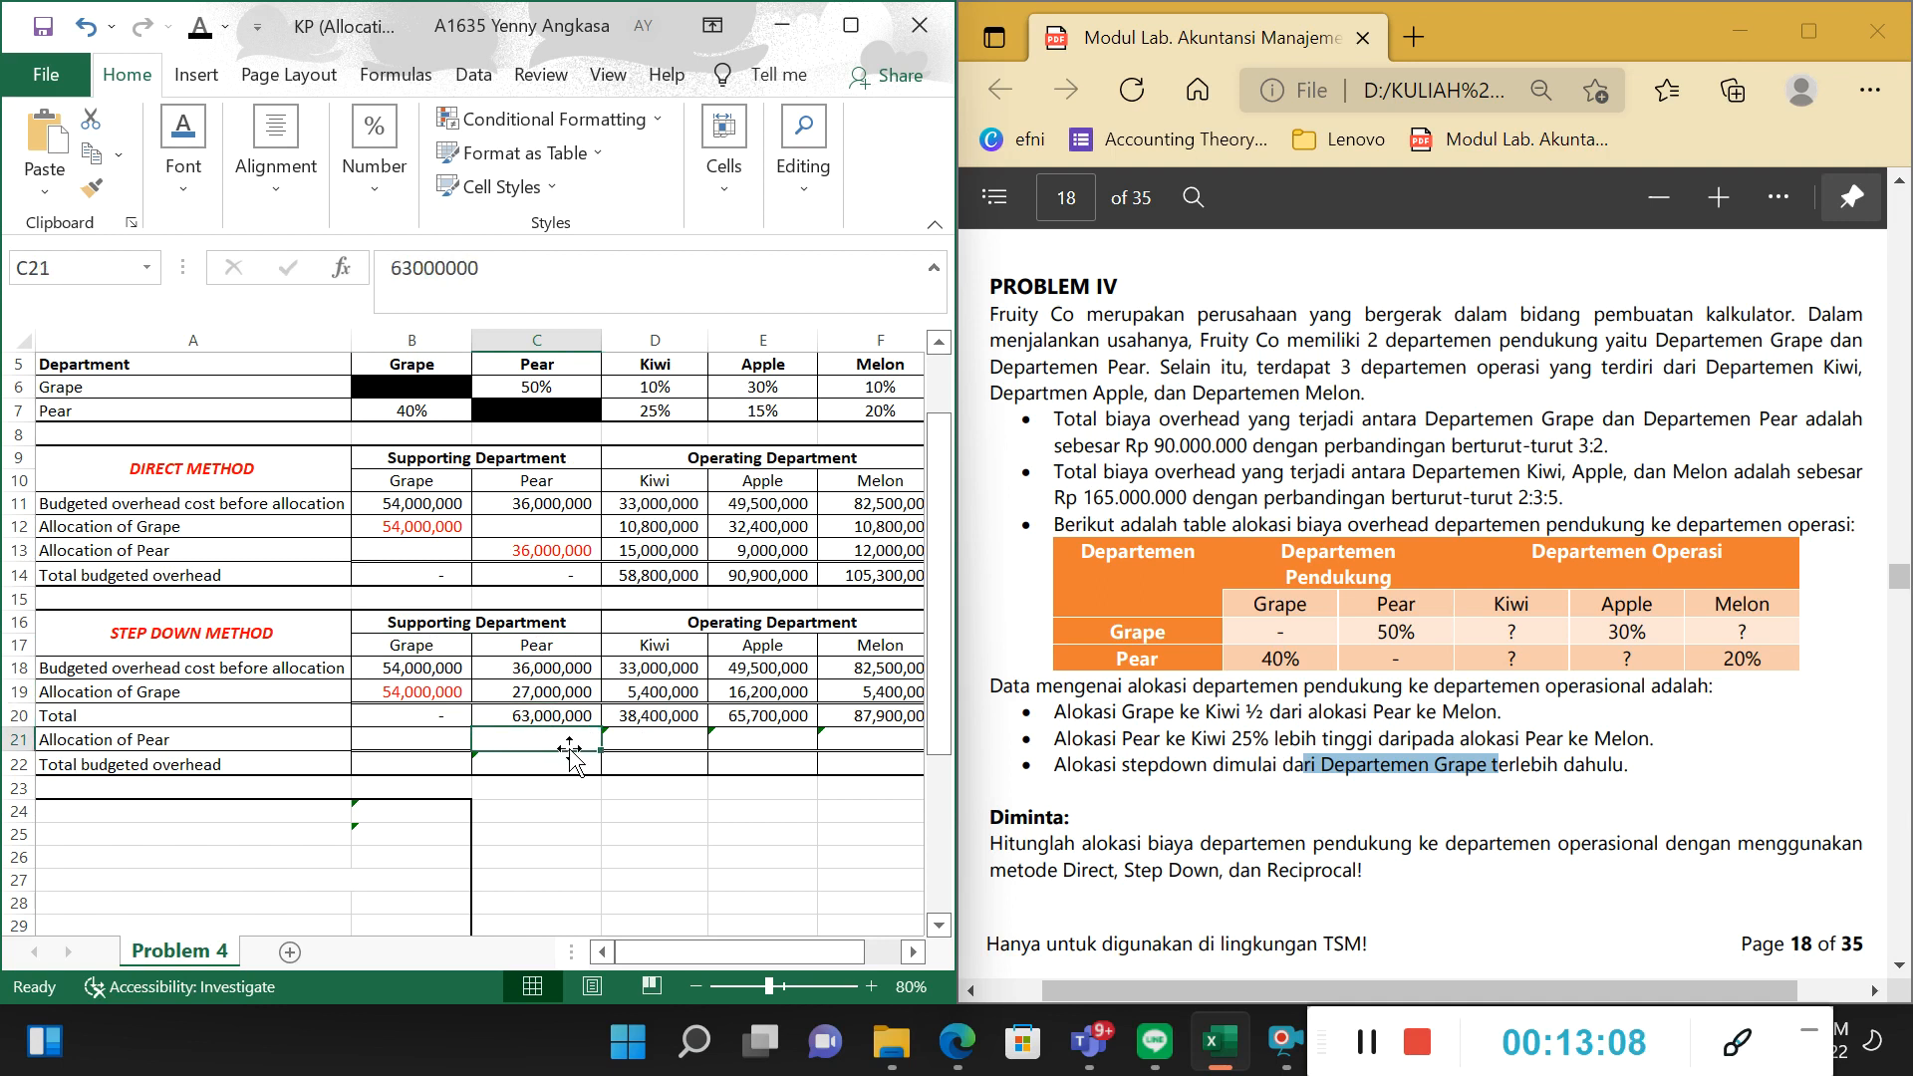
{"action": "left_click", "coordinate": [225, 28]}
{"action": "left_click", "coordinate": [221, 303]}
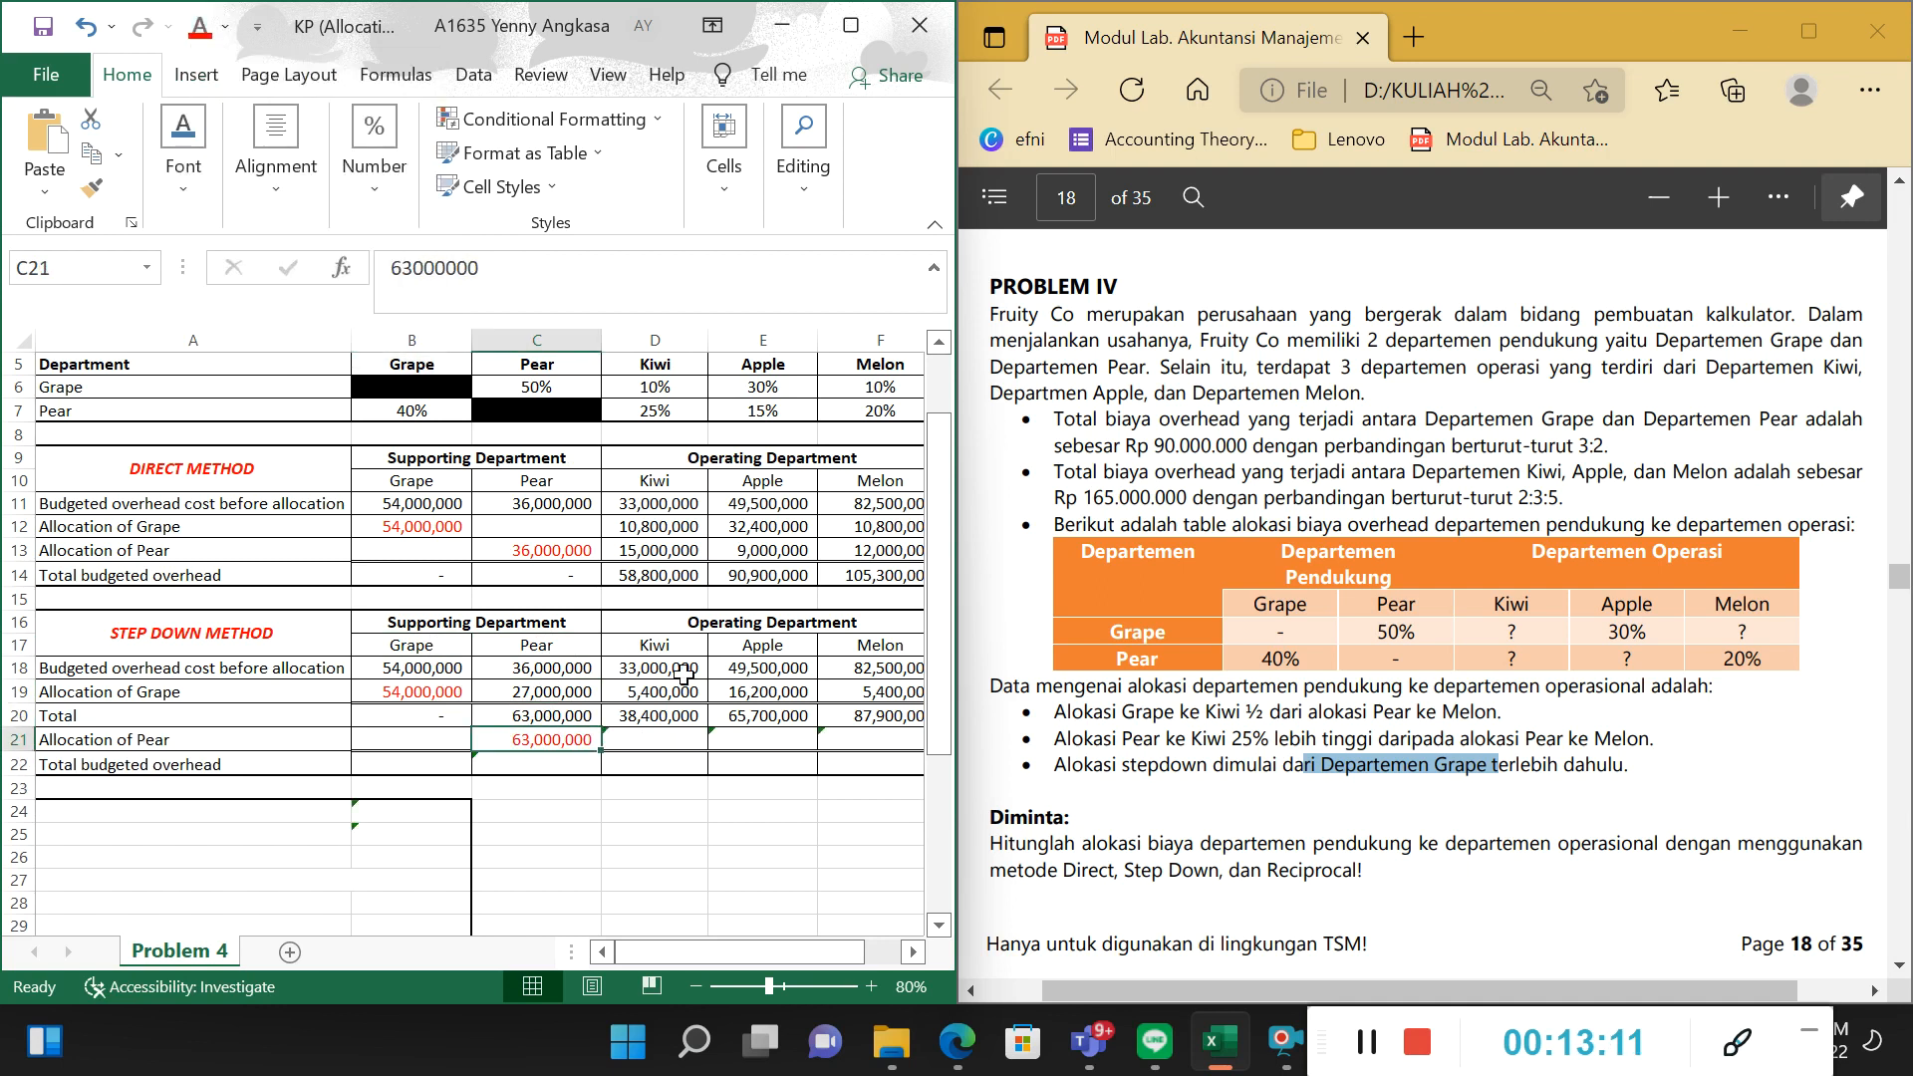
Set the font colour of the Allocation of Pear amounts for Kiwi, Apple and Melon in D21:F21 to black.
{"action": "left_click", "coordinate": [693, 665]}
{"action": "left_click_drag", "start_coordinate": [692, 665], "coordinate": [877, 740]}
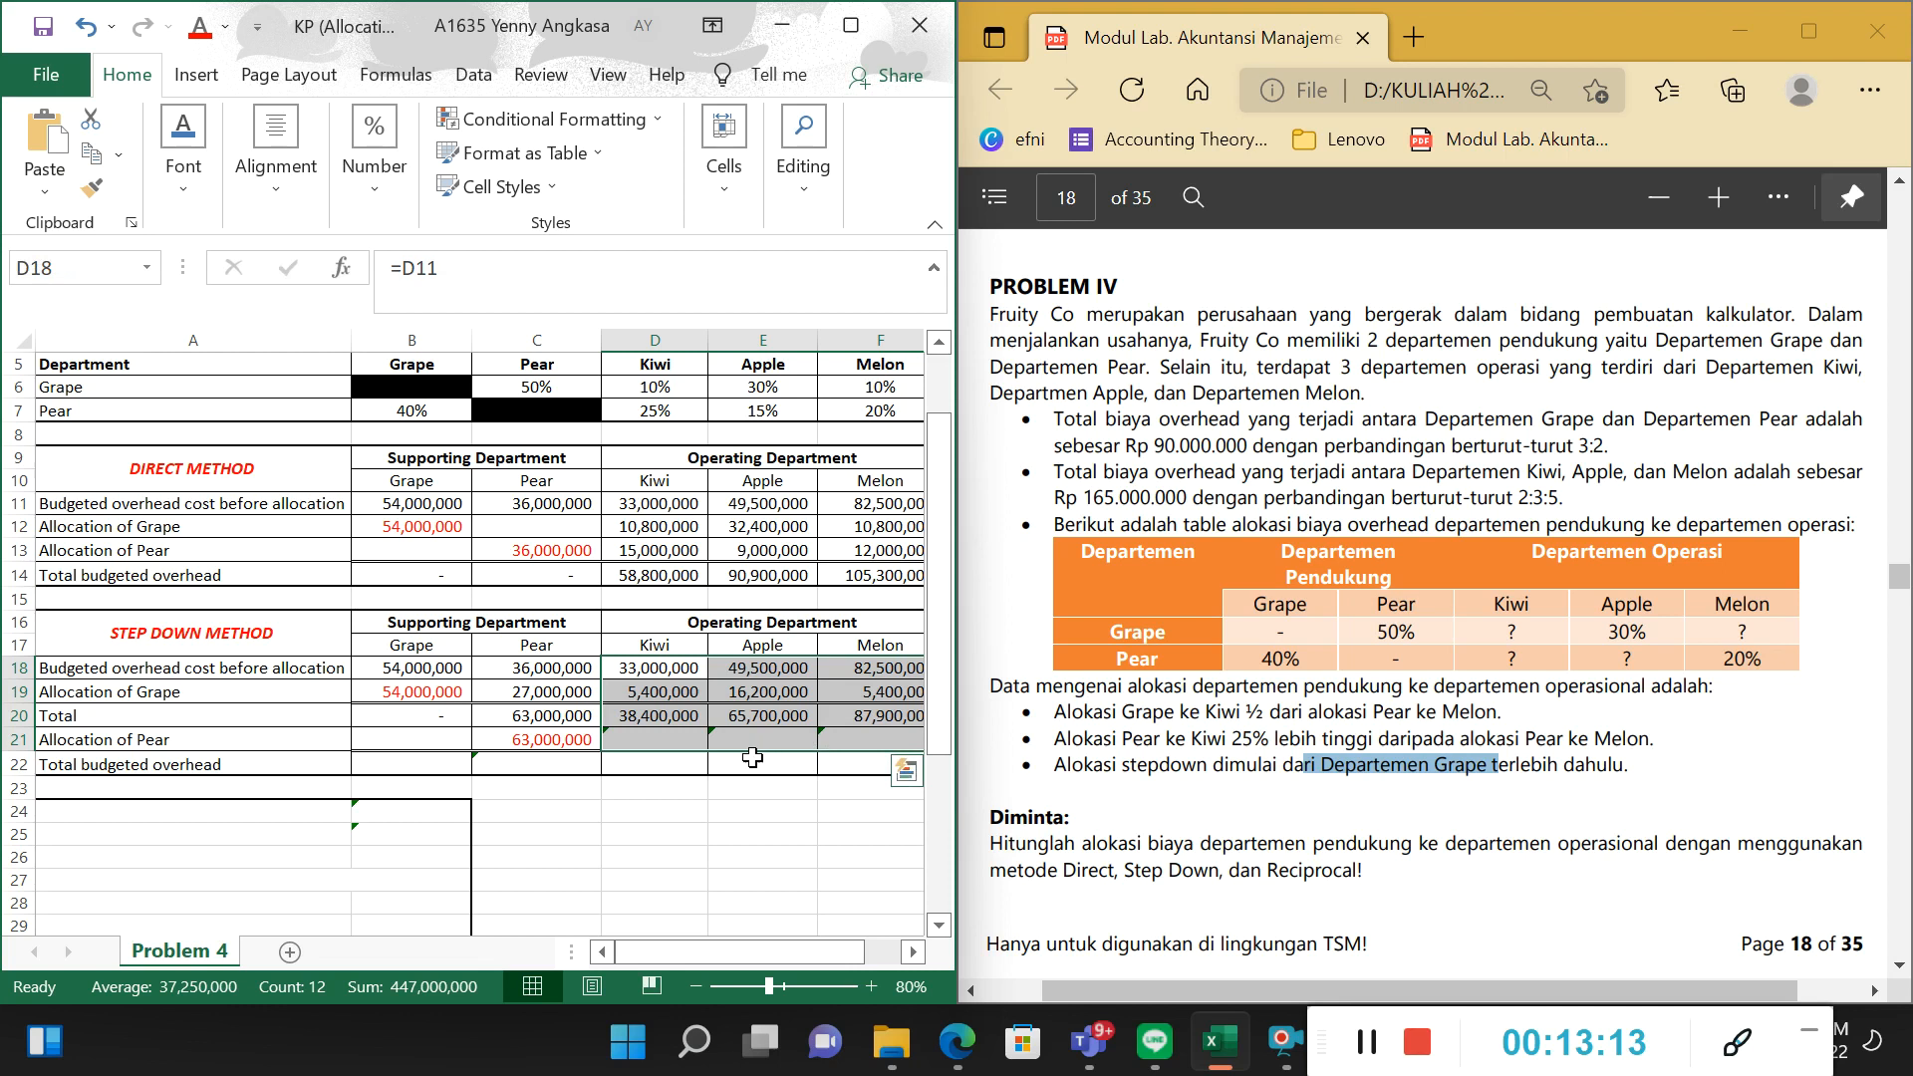
{"action": "left_click", "coordinate": [647, 738]}
{"action": "left_click_drag", "start_coordinate": [648, 737], "coordinate": [877, 740]}
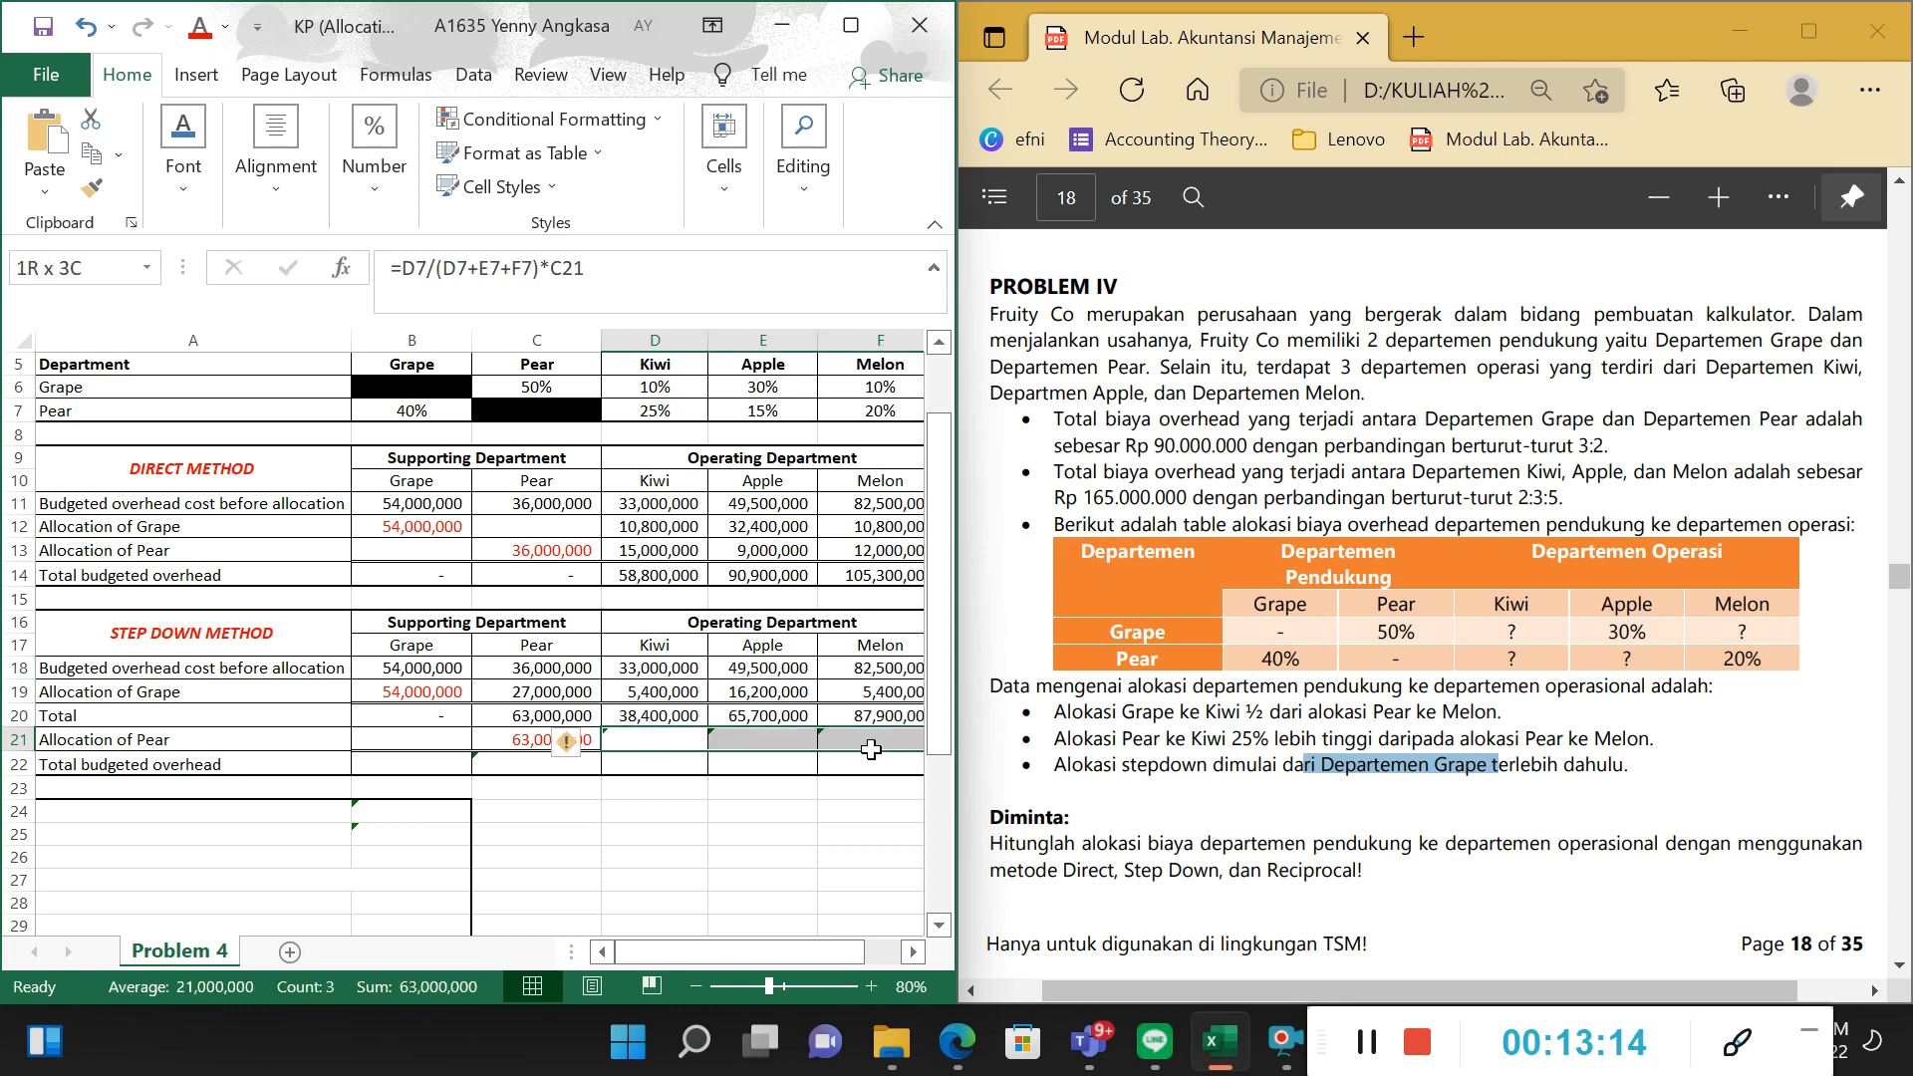
{"action": "left_click", "coordinate": [228, 29]}
{"action": "left_click", "coordinate": [267, 65]}
Check the Direct Method figures in C11:F14, then examine the Allocation of Pear formula for Kiwi in D21 against Pear's percentages.
{"action": "left_click_drag", "start_coordinate": [549, 504], "coordinate": [879, 578]}
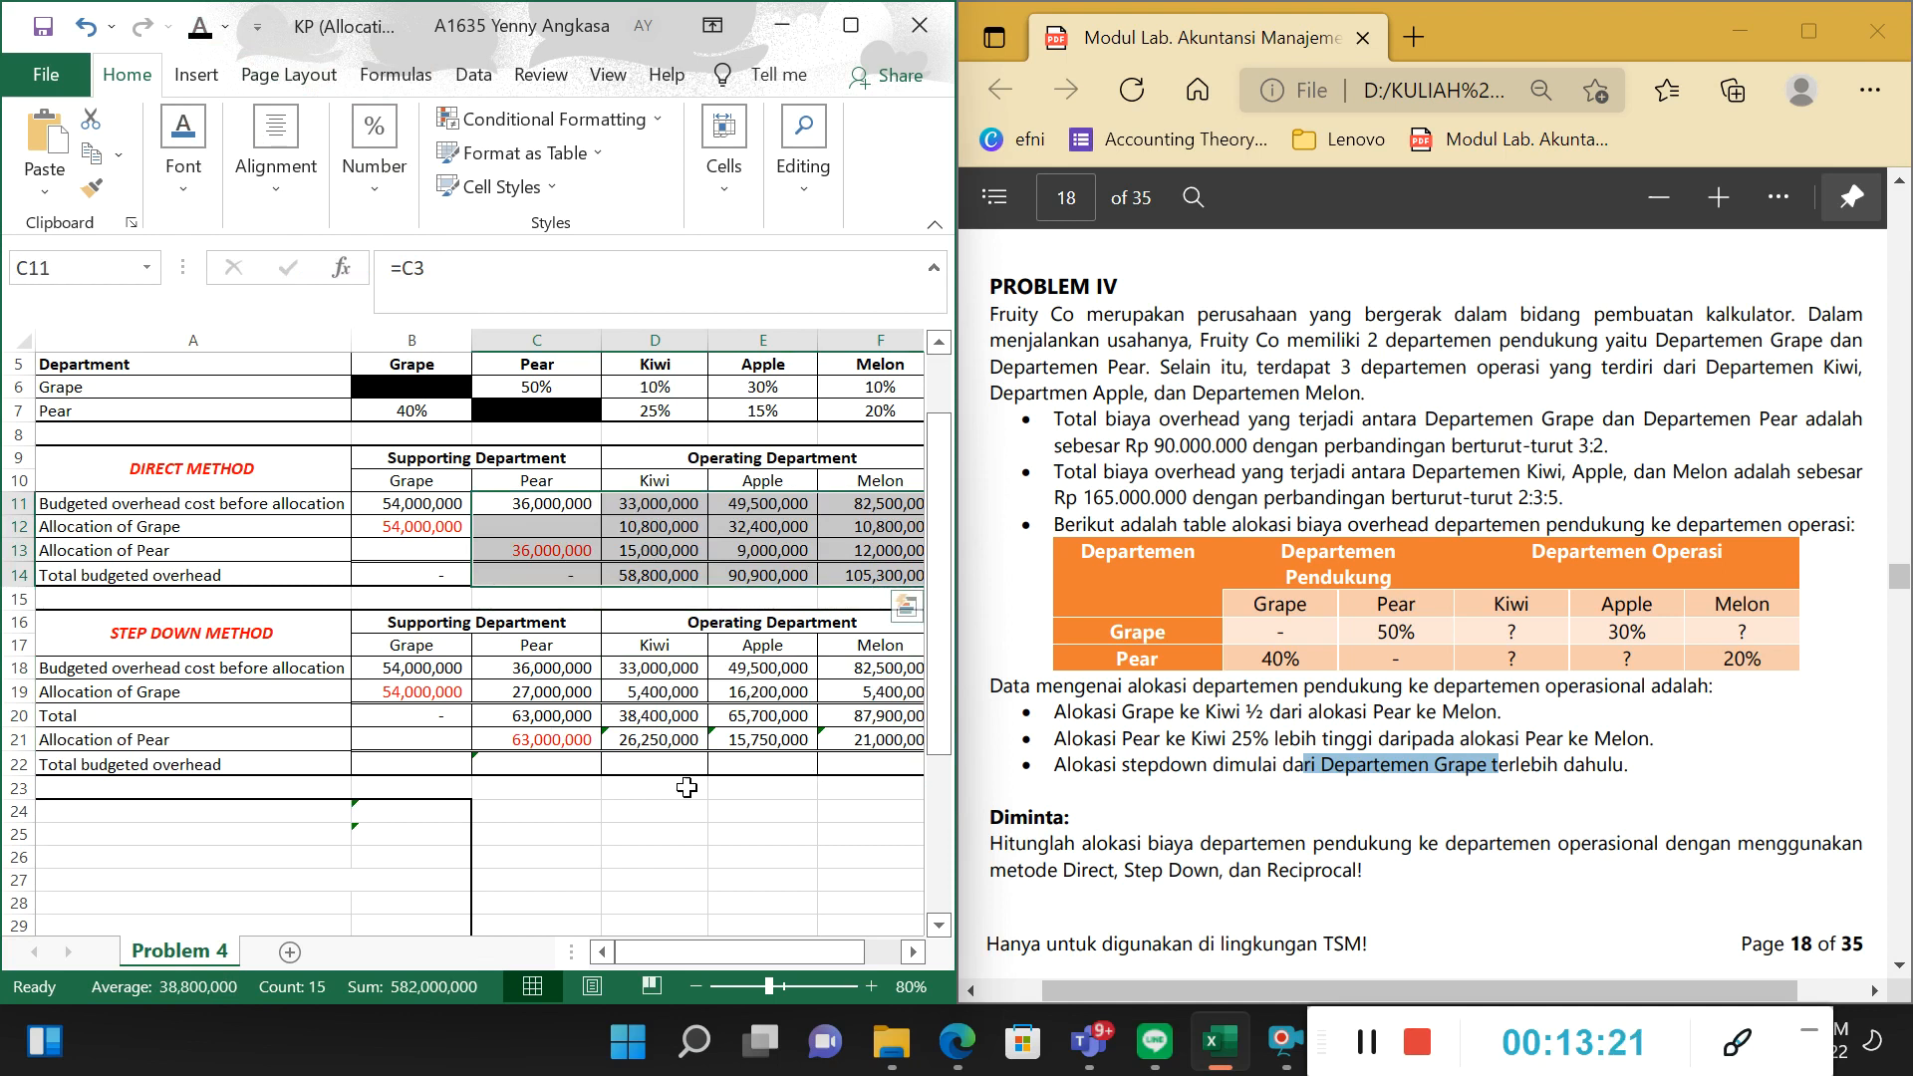
{"action": "left_click_drag", "start_coordinate": [702, 955], "coordinate": [738, 957]}
{"action": "left_click", "coordinate": [363, 741]}
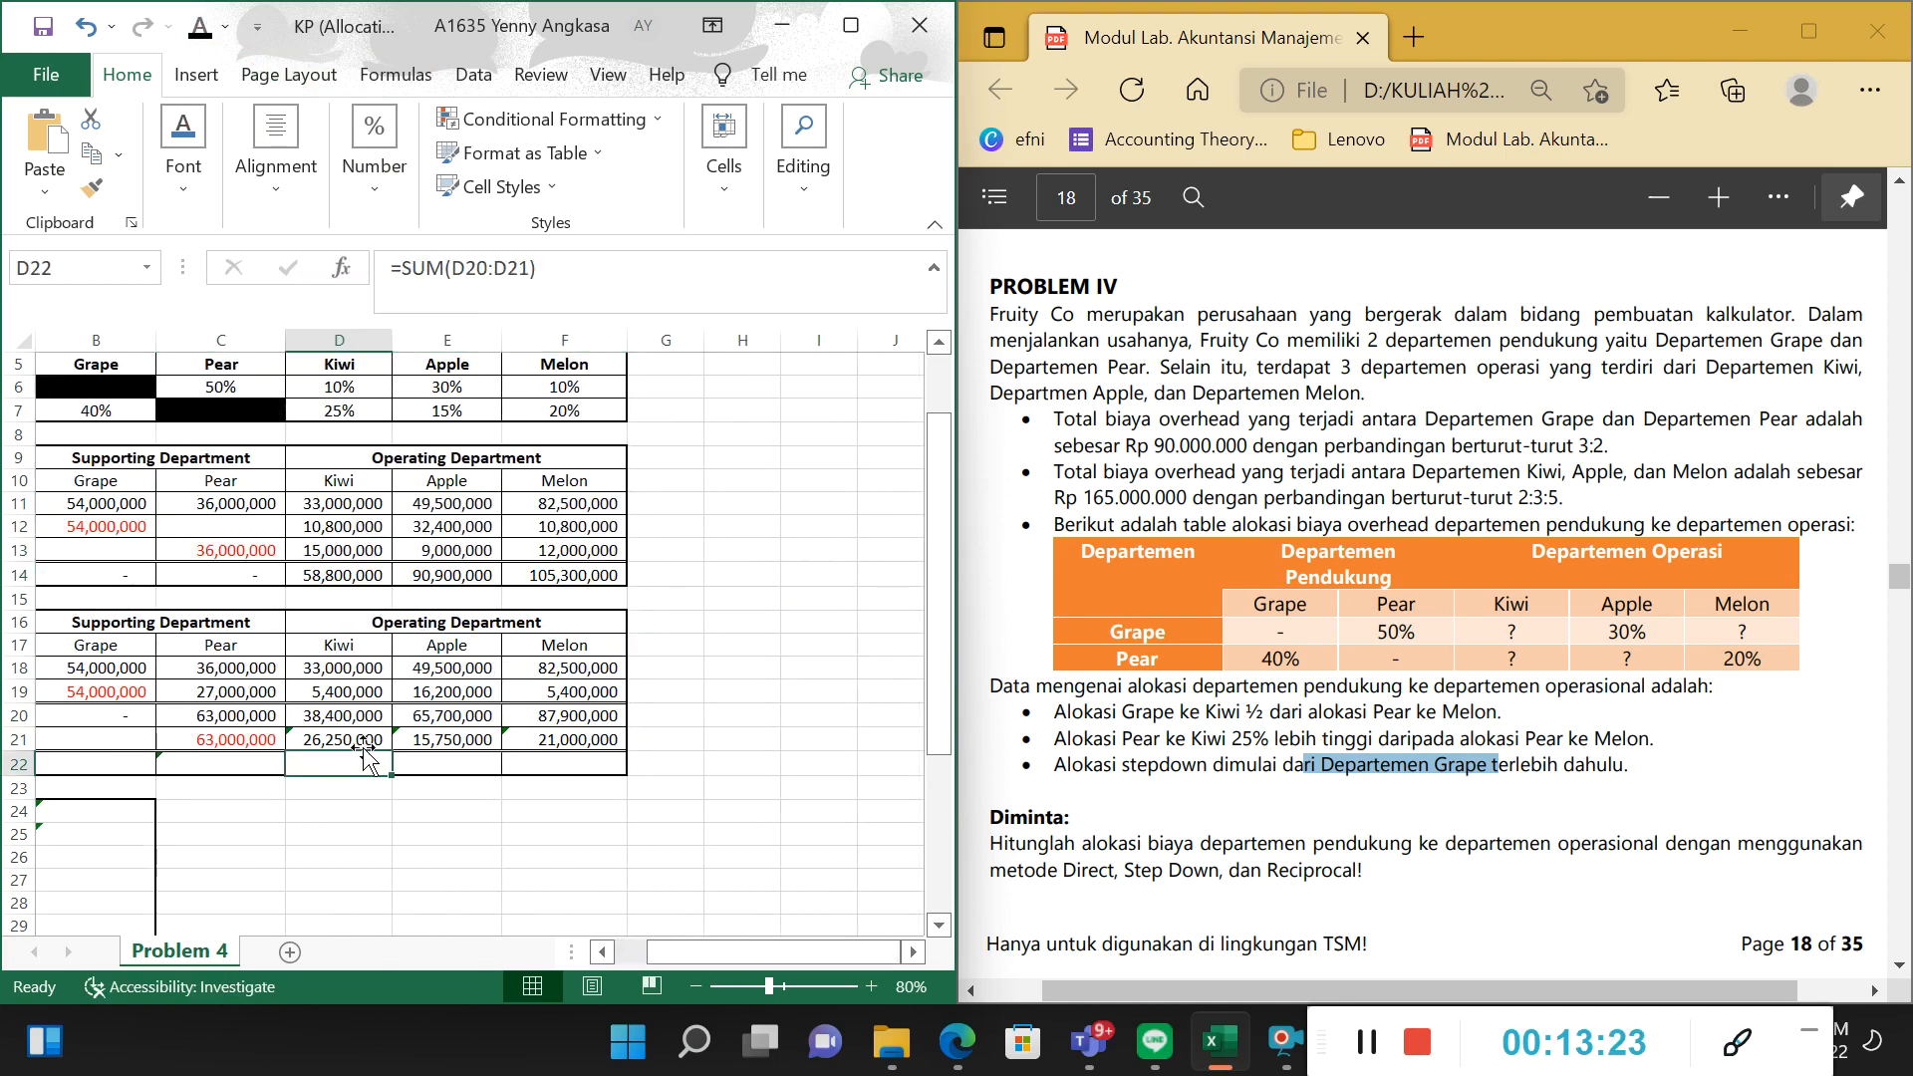
{"action": "key", "text": "F2"}
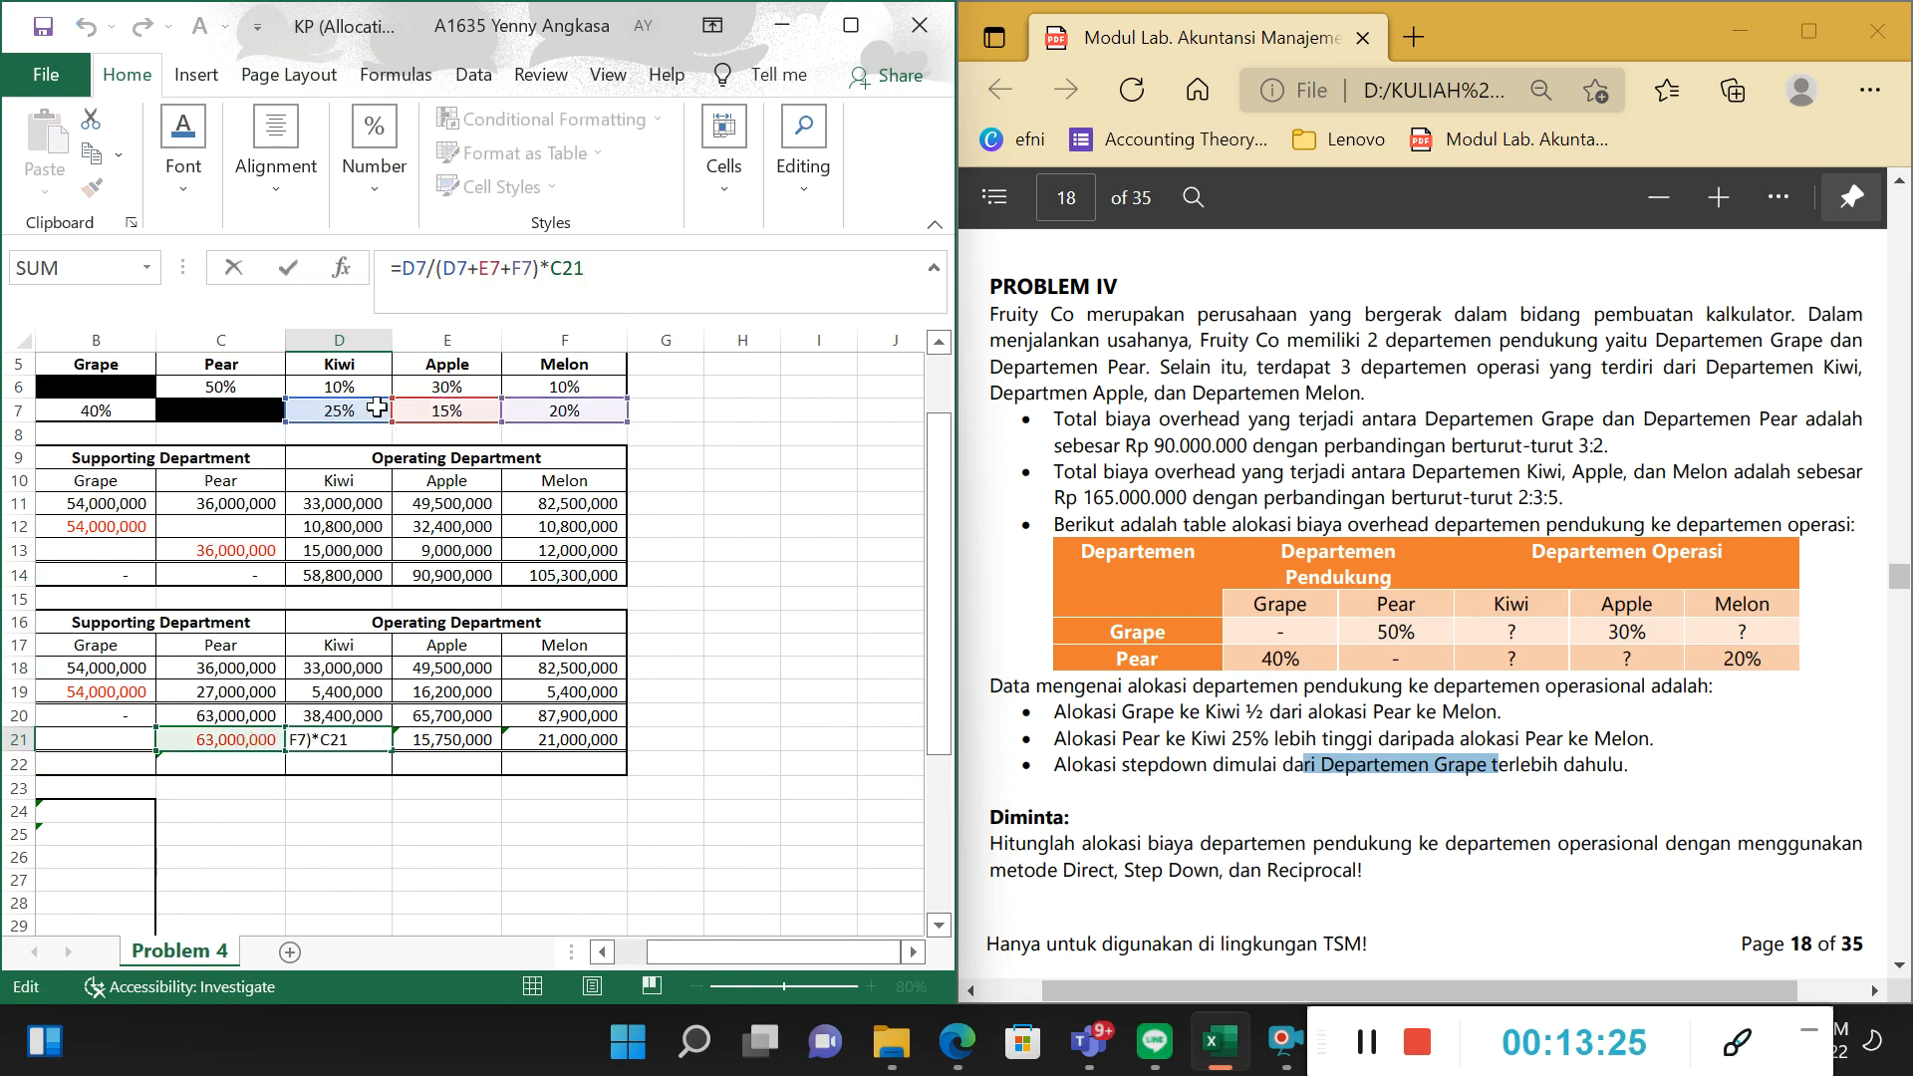
{"action": "left_click_drag", "start_coordinate": [746, 955], "coordinate": [714, 959]}
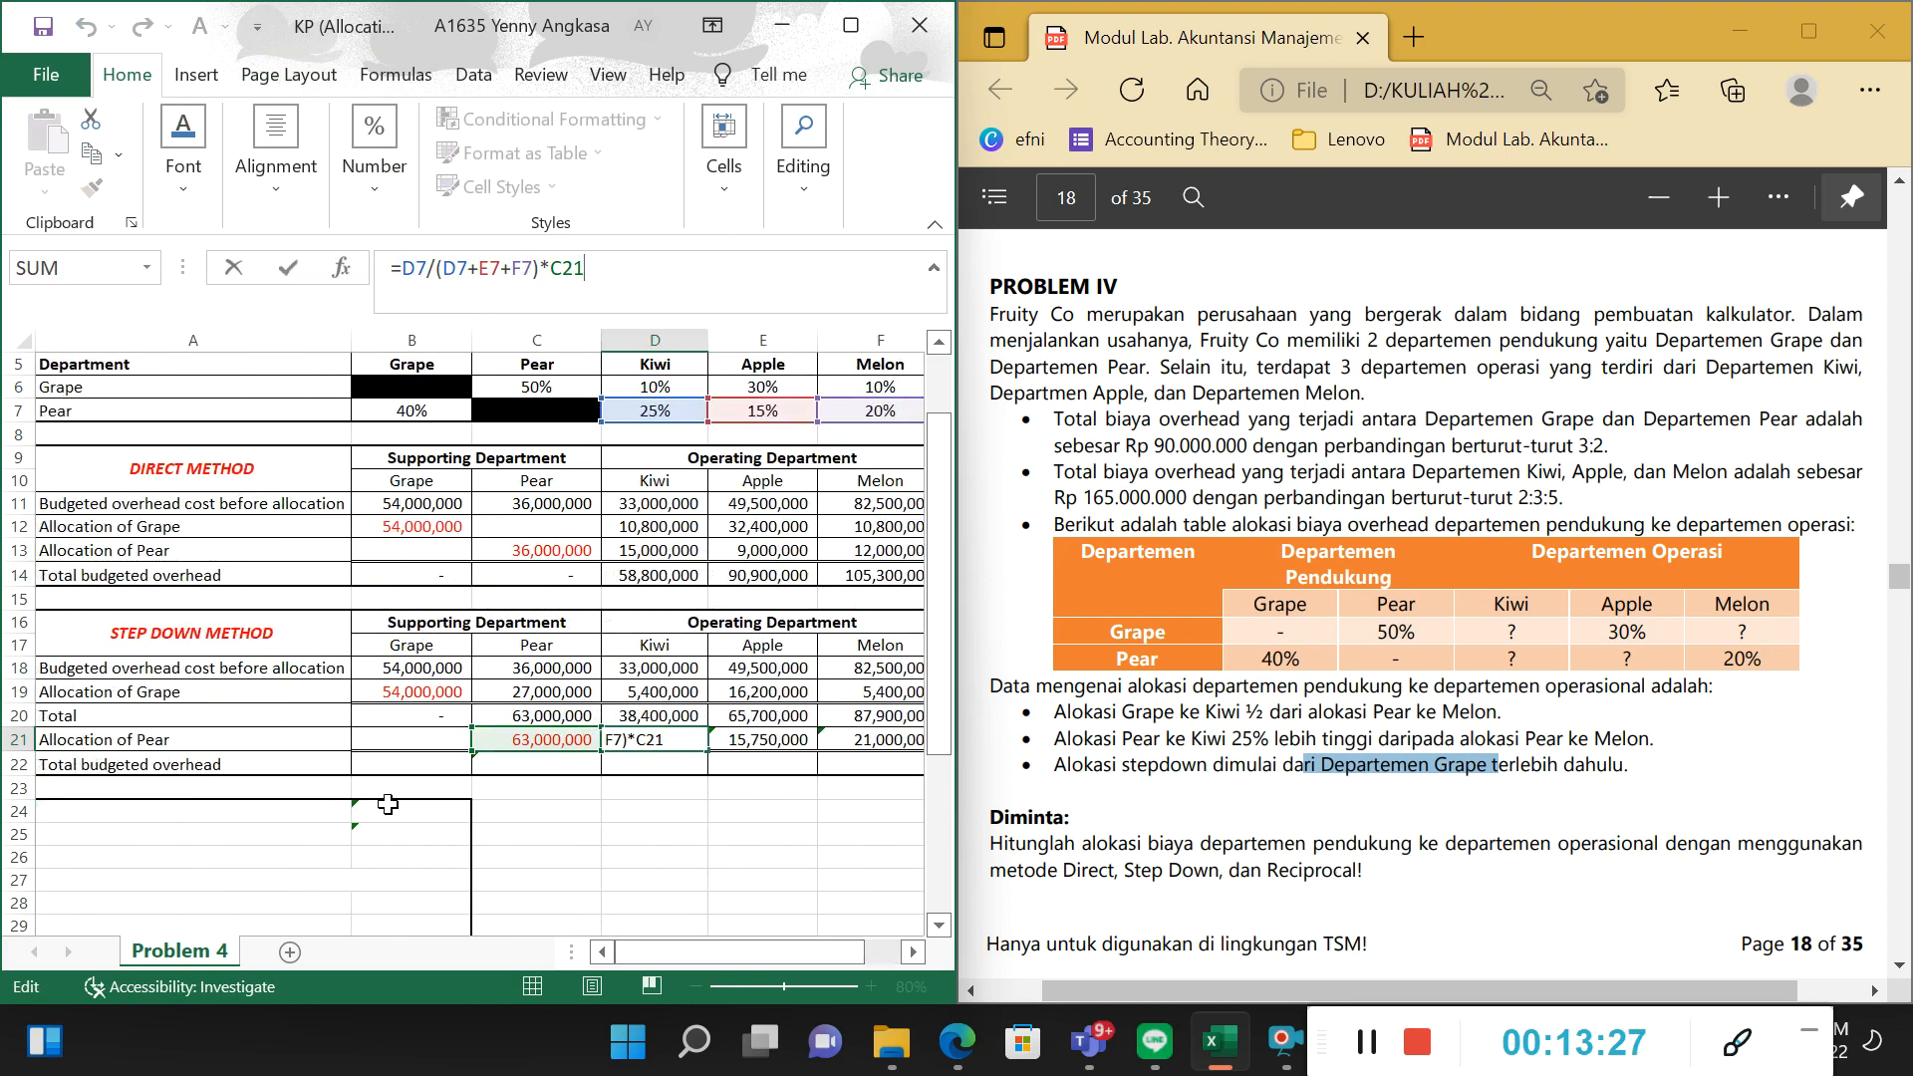
{"action": "left_click_drag", "start_coordinate": [767, 955], "coordinate": [781, 953]}
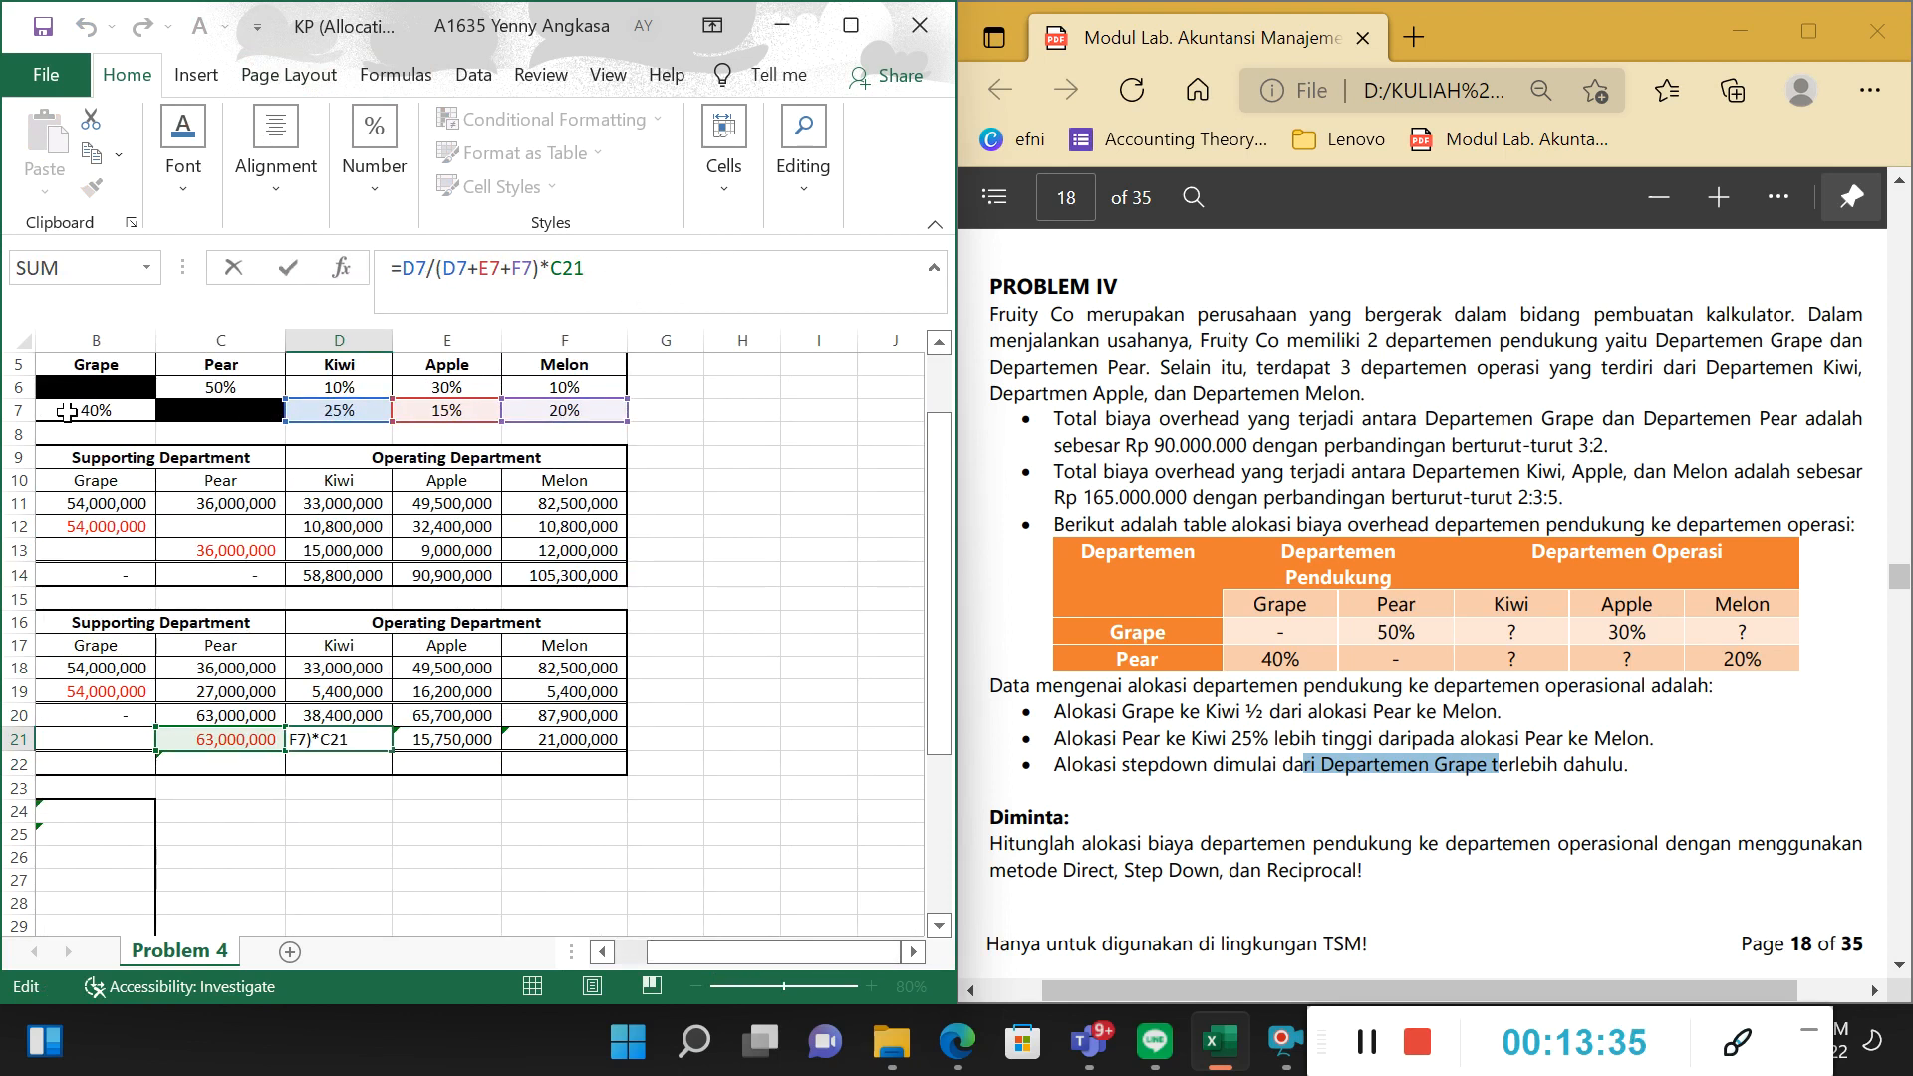
{"action": "left_click_drag", "start_coordinate": [435, 270], "coordinate": [527, 271]}
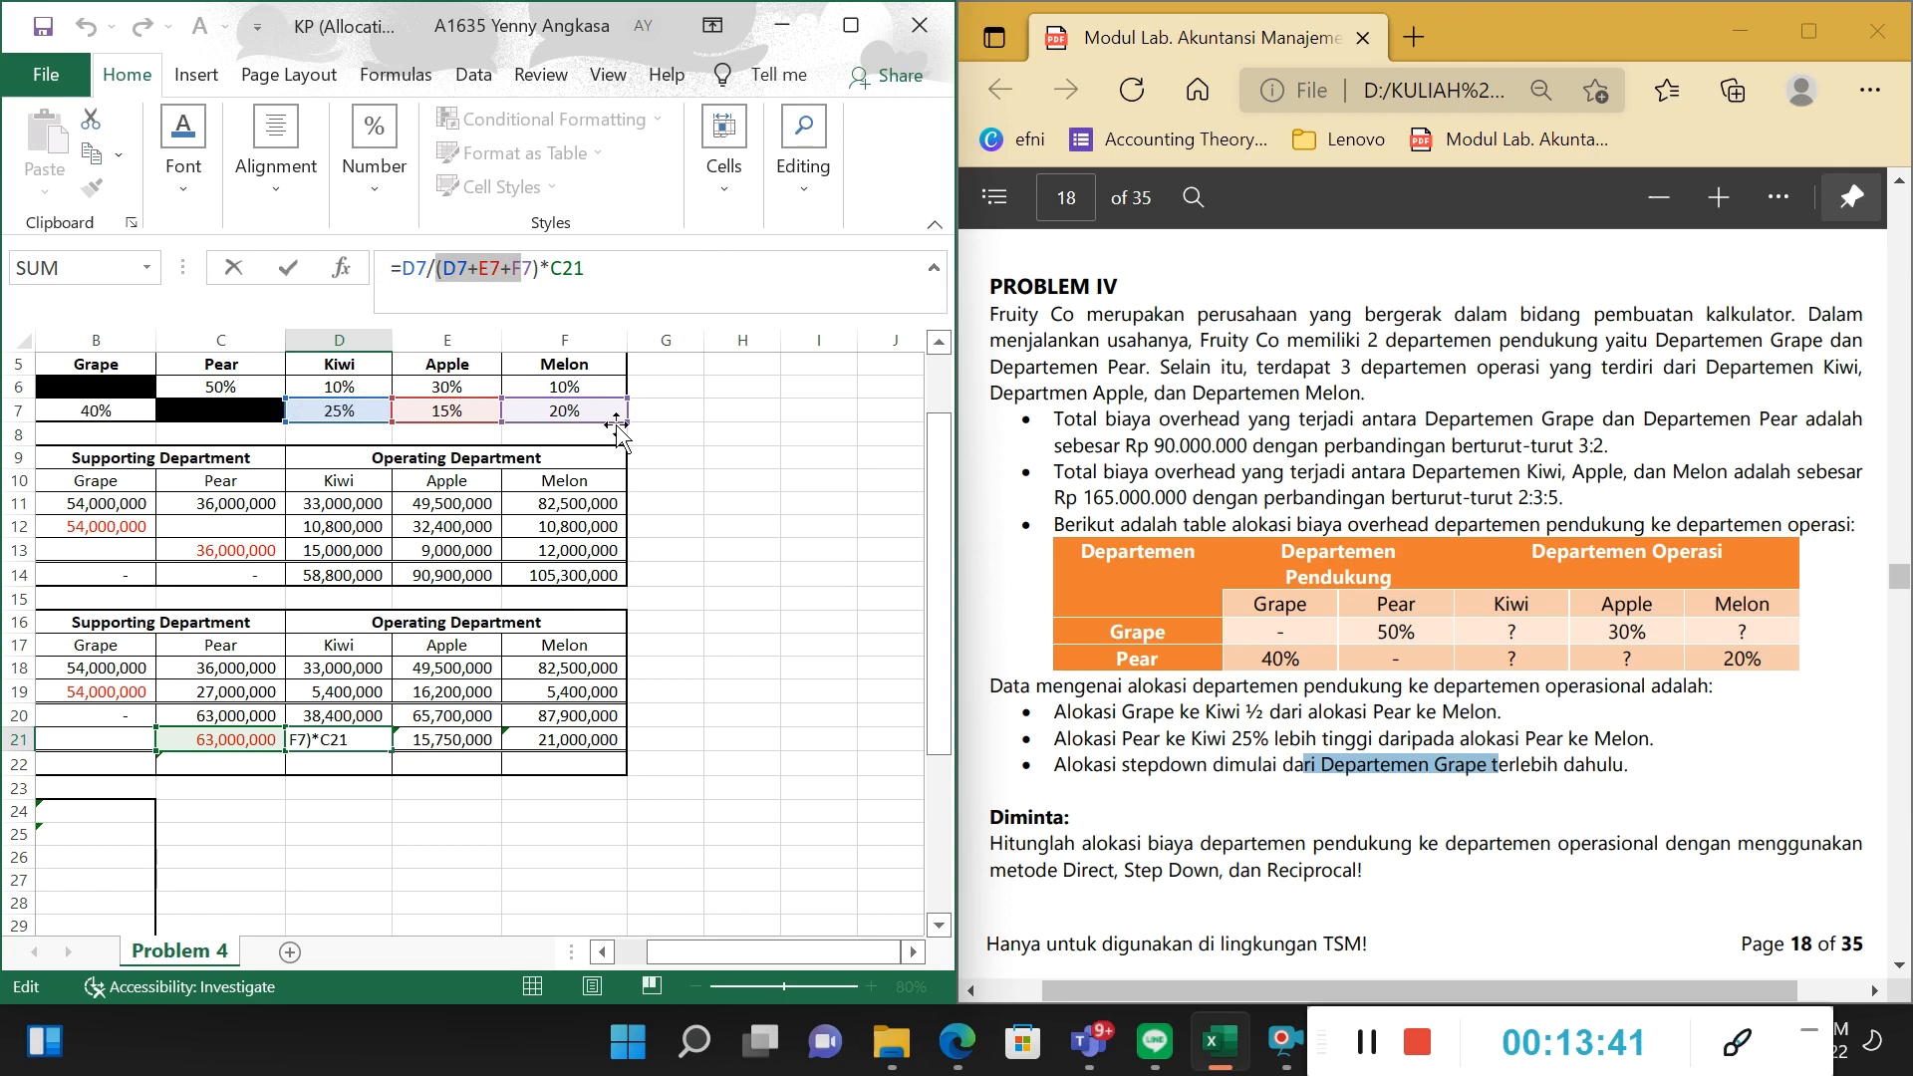
{"action": "left_click_drag", "start_coordinate": [590, 267], "coordinate": [543, 274]}
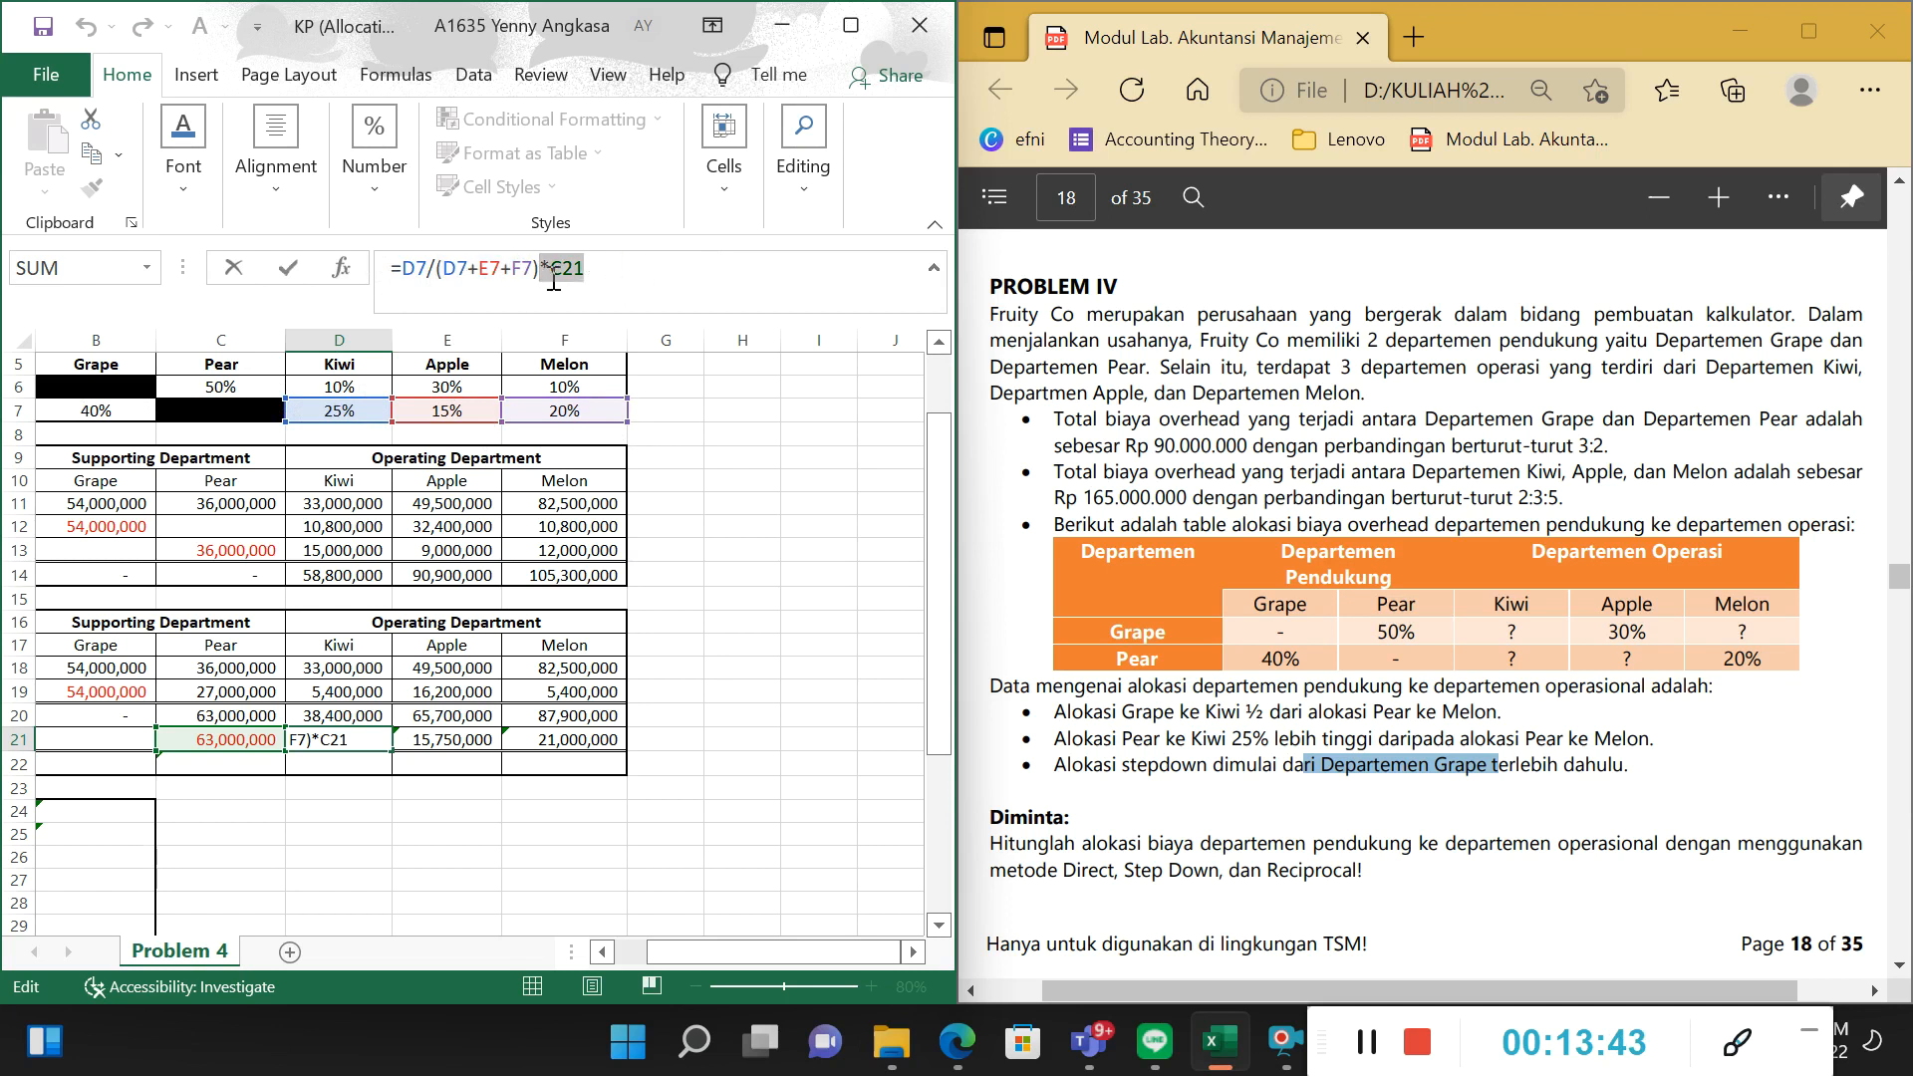
{"action": "key", "text": "Return"}
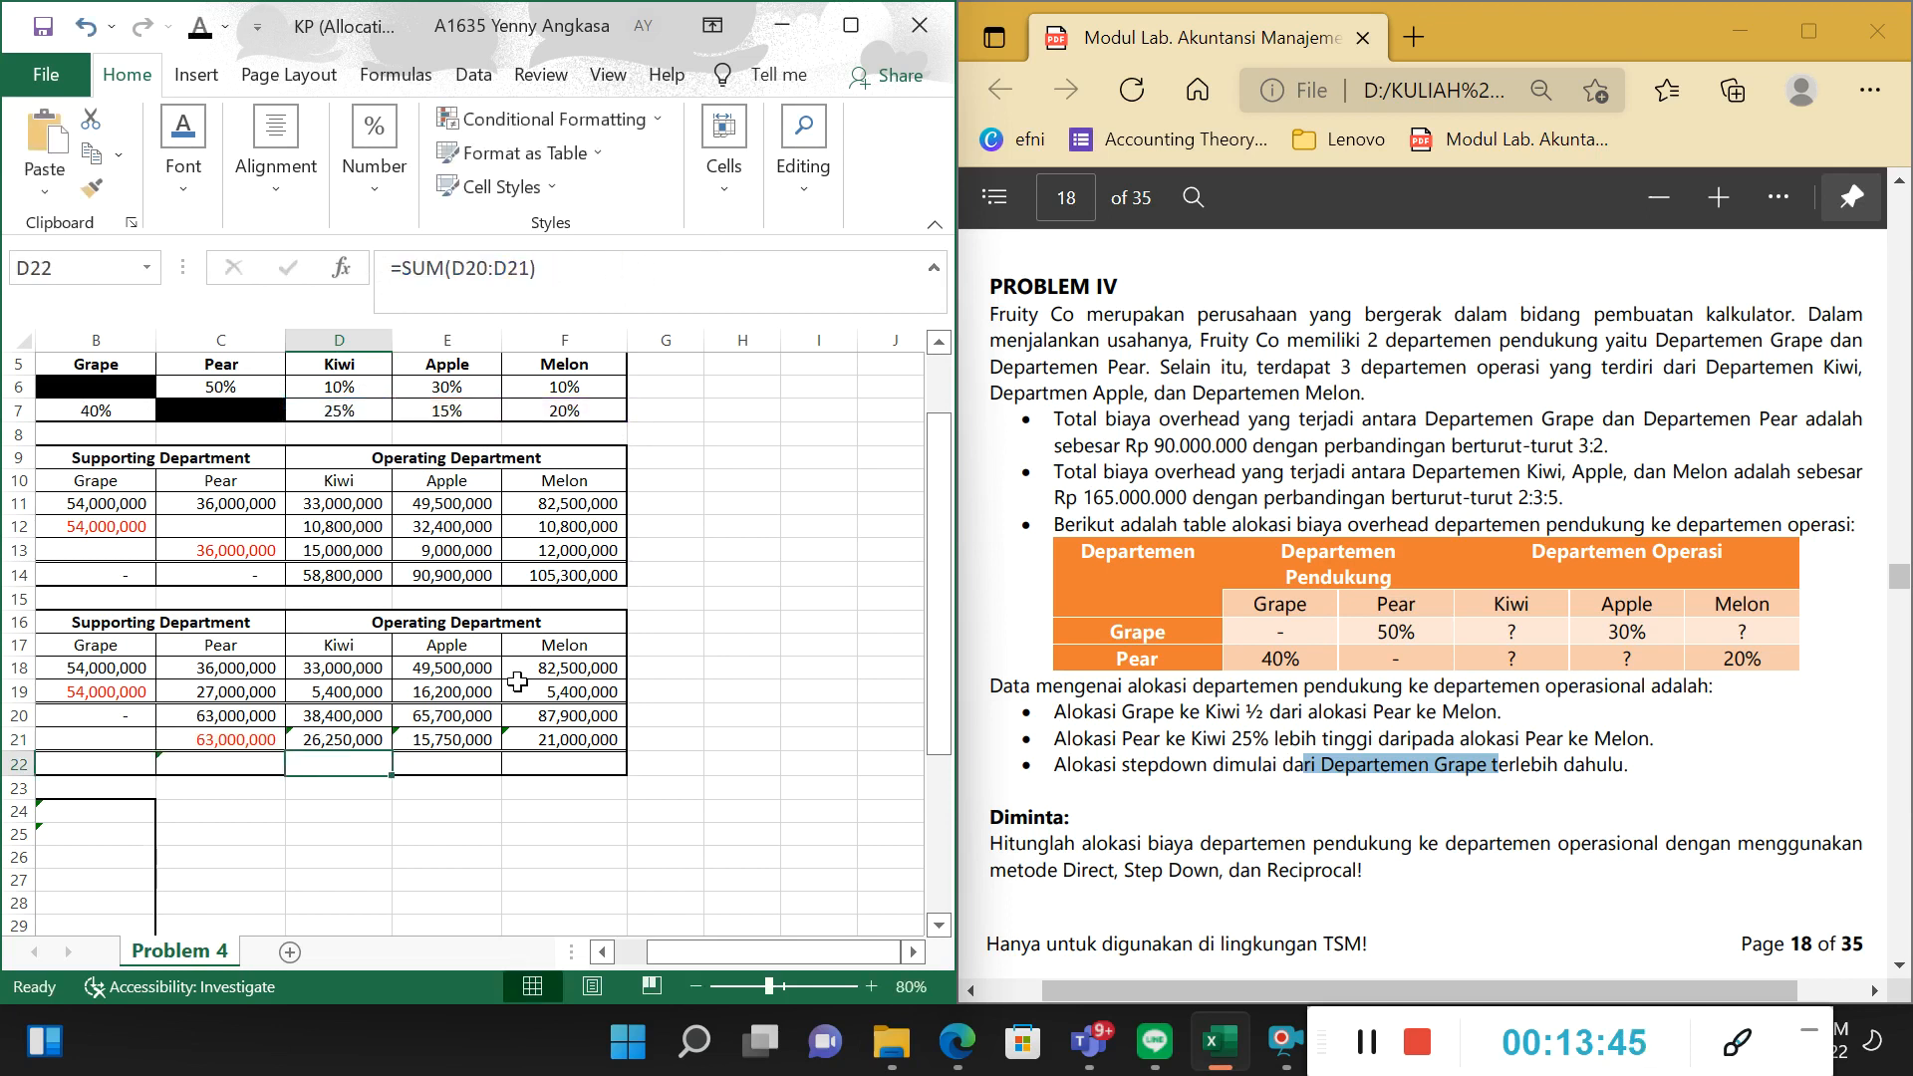
Examine the Allocation of Pear formula for Apple in E21, comparing its numerator with the remaining ratio and Pear total.
{"action": "left_click", "coordinate": [483, 743]}
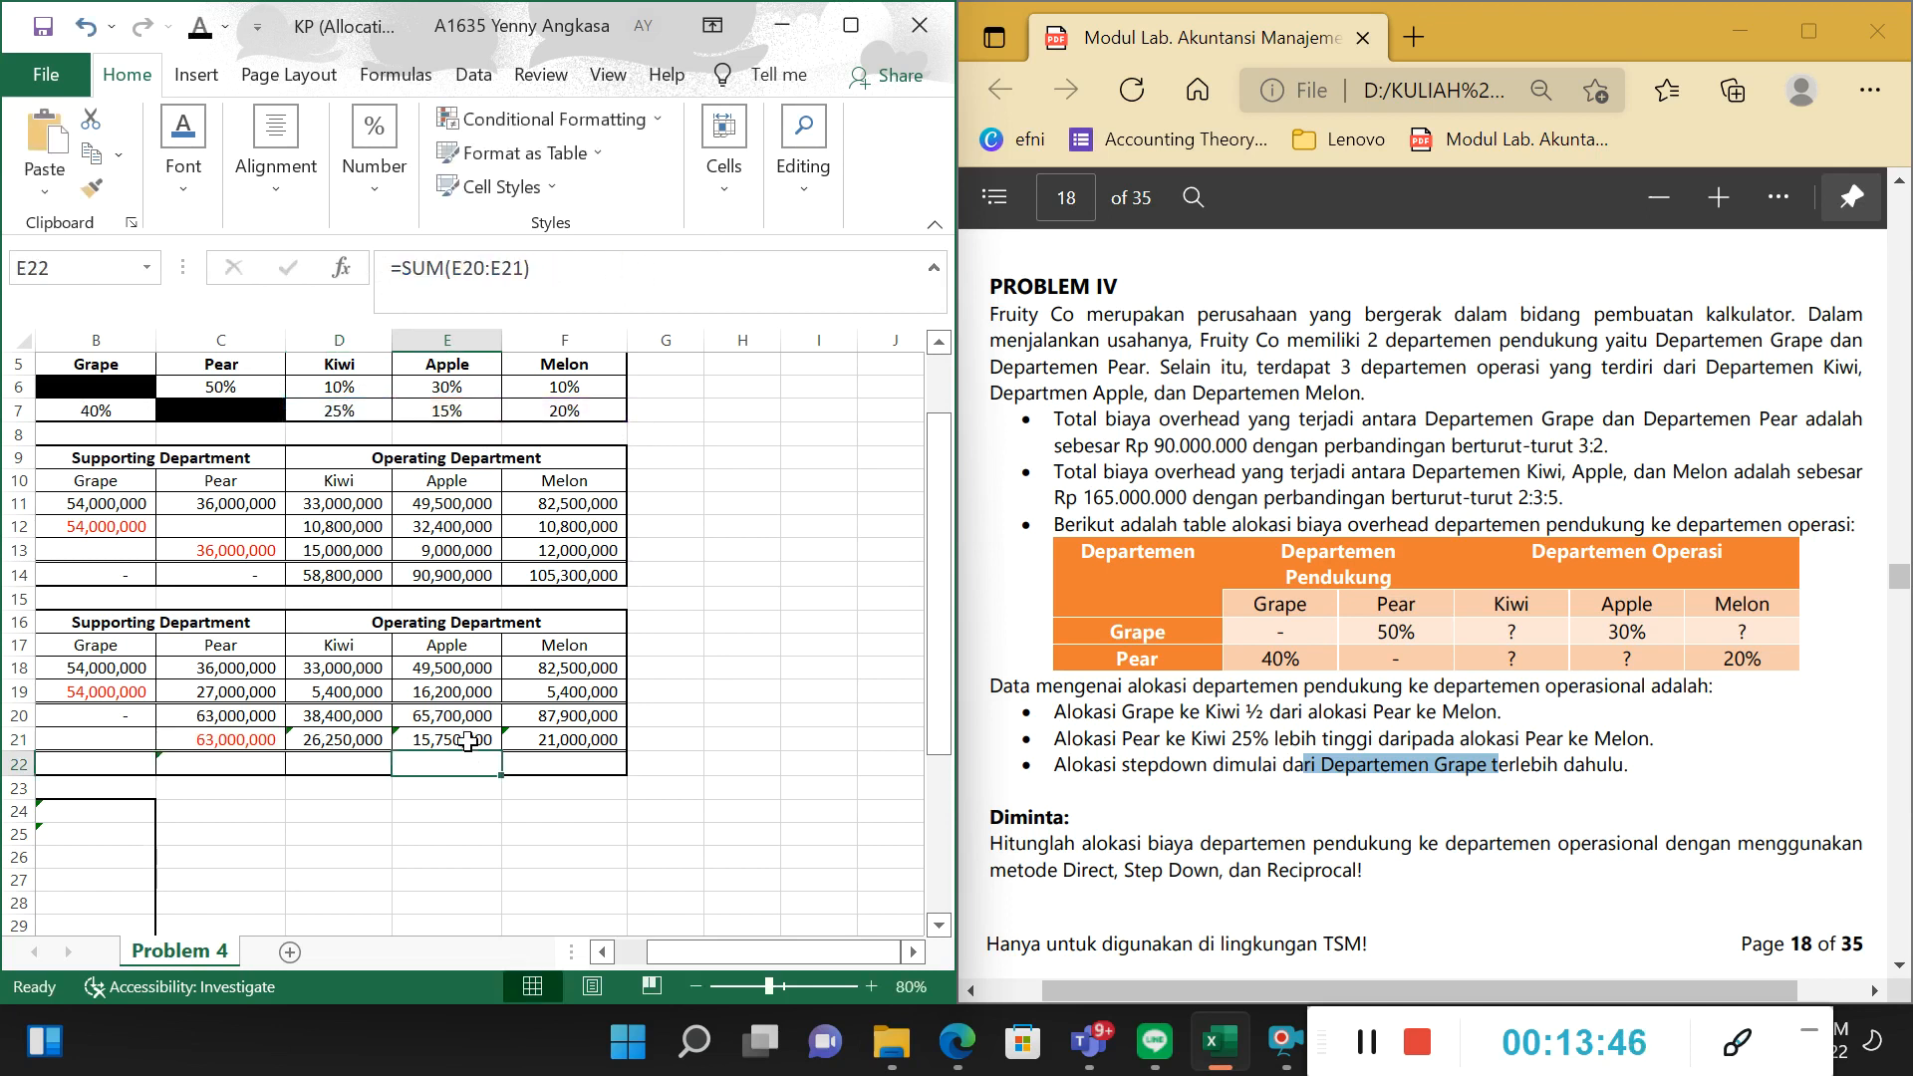
{"action": "left_click", "coordinate": [704, 278]}
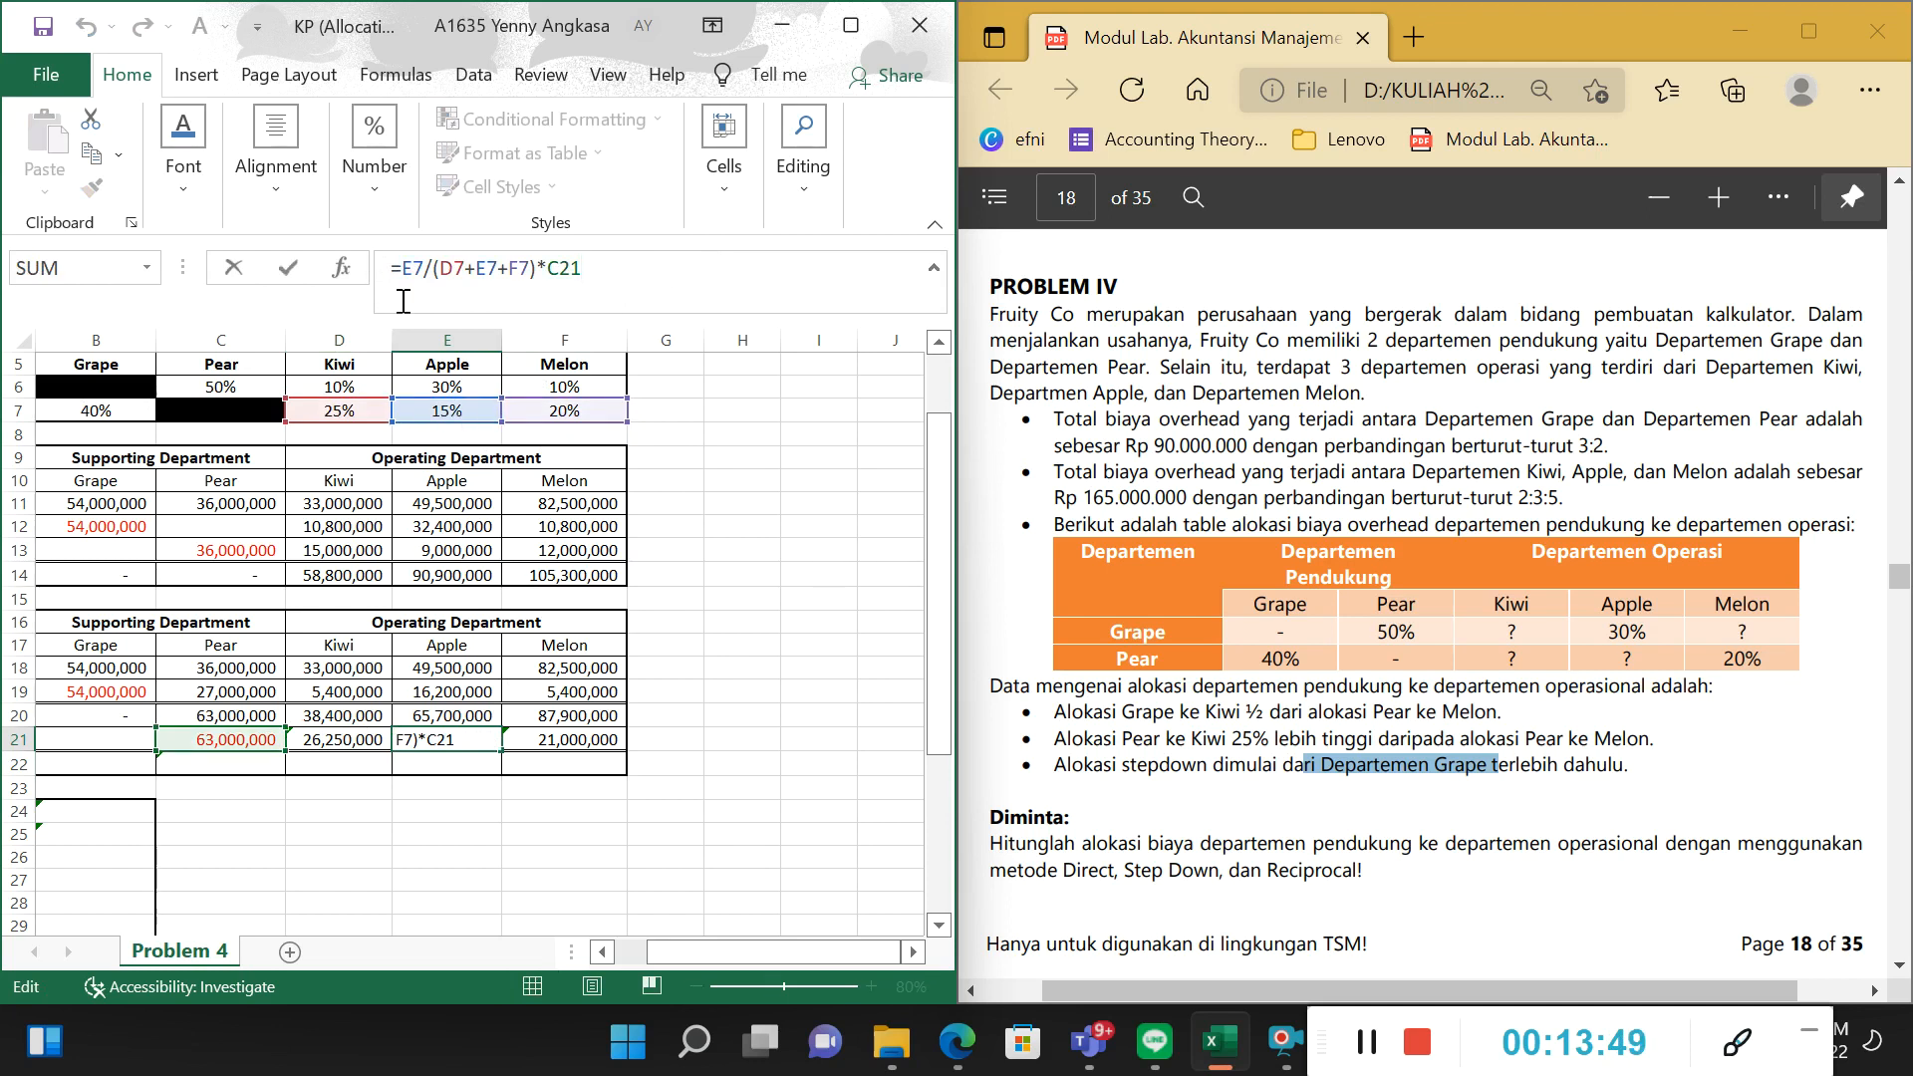
{"action": "left_click_drag", "start_coordinate": [402, 268], "coordinate": [432, 269]}
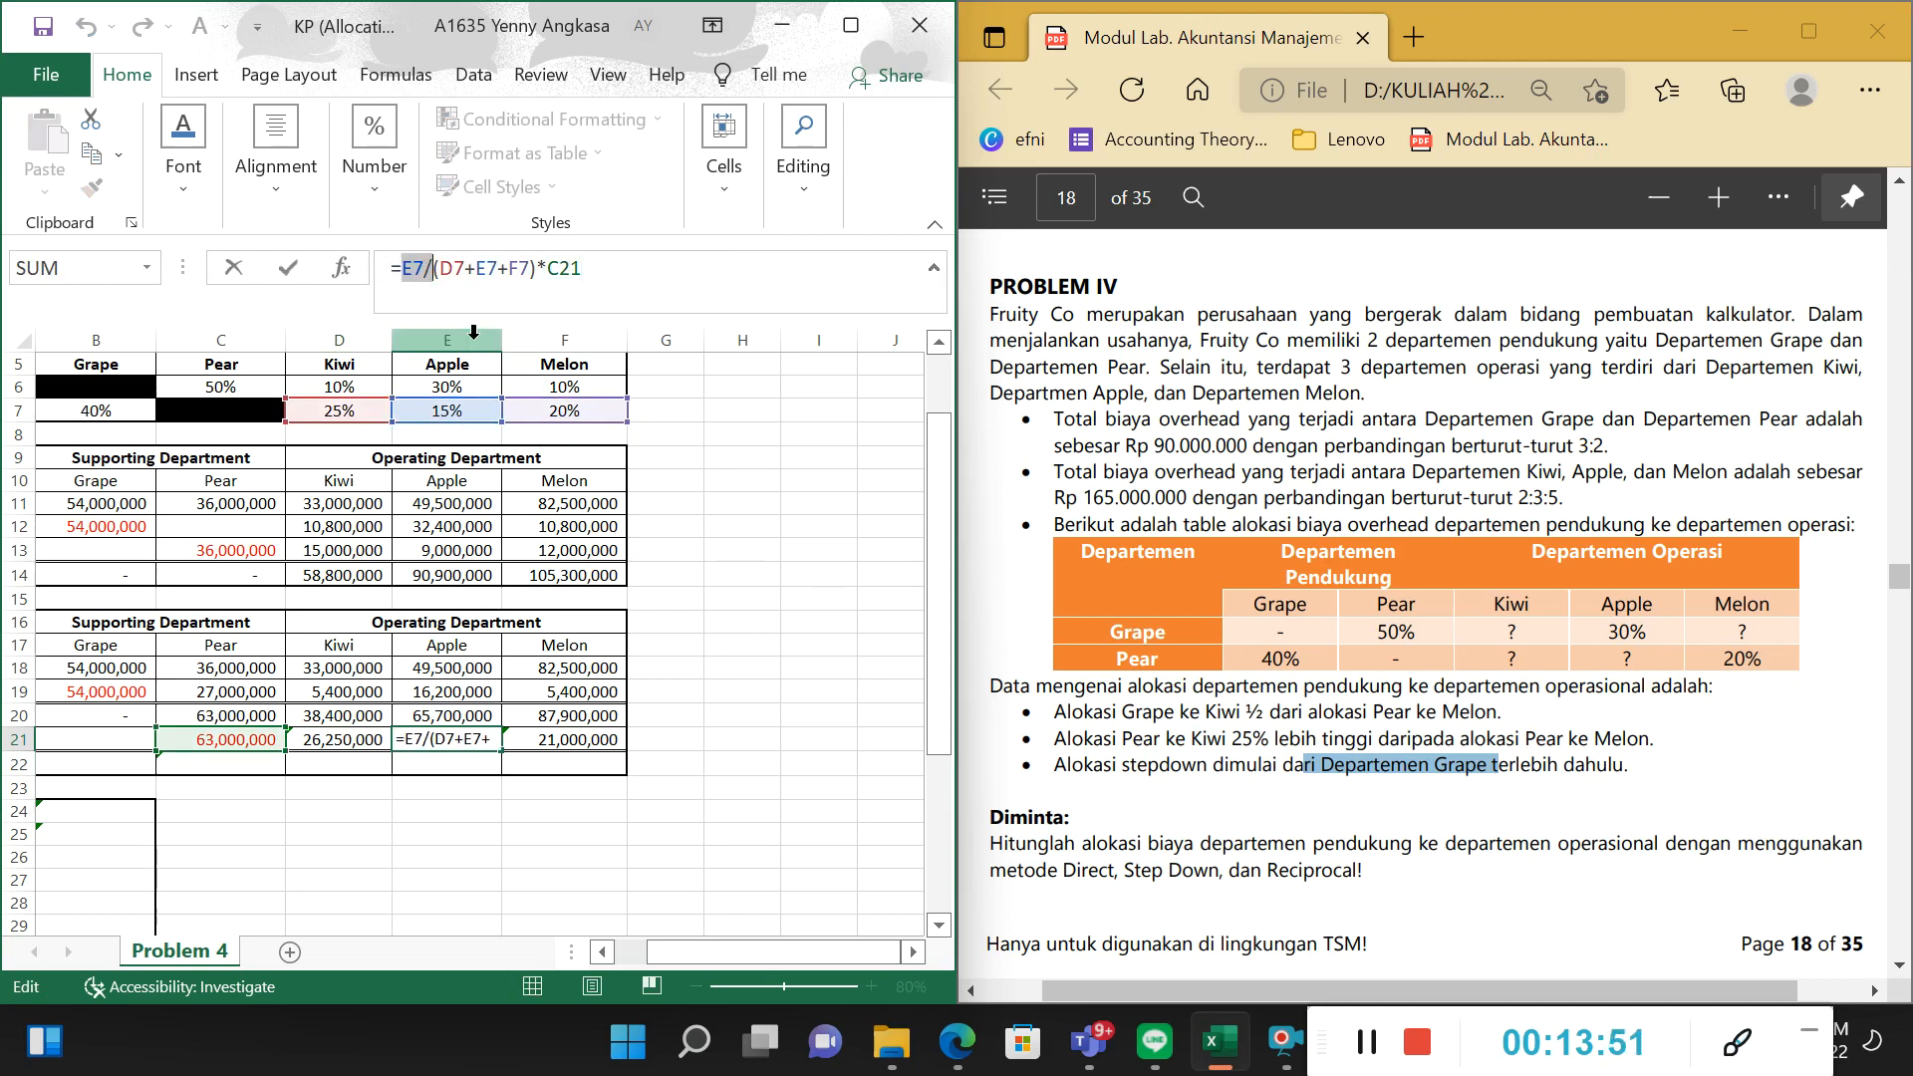
{"action": "left_click_drag", "start_coordinate": [427, 273], "coordinate": [647, 262]}
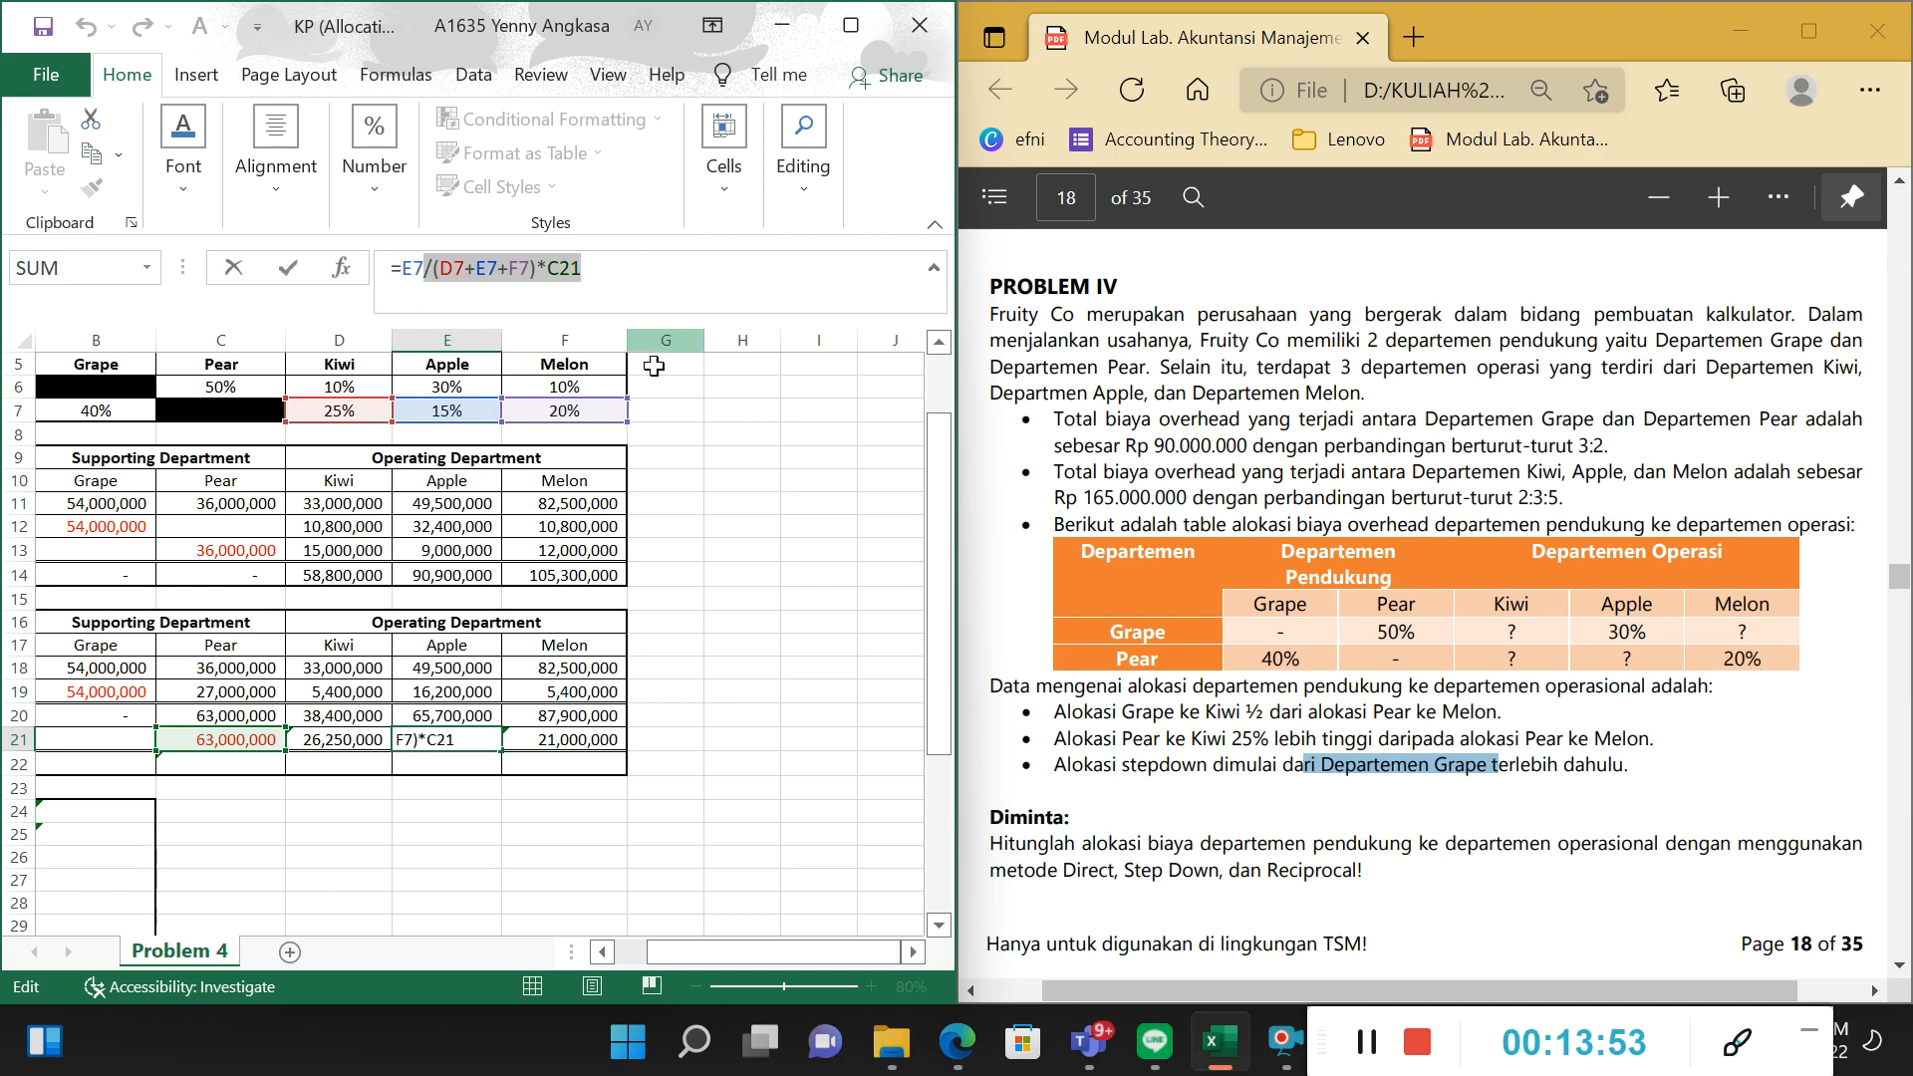
{"action": "key", "text": "Tab"}
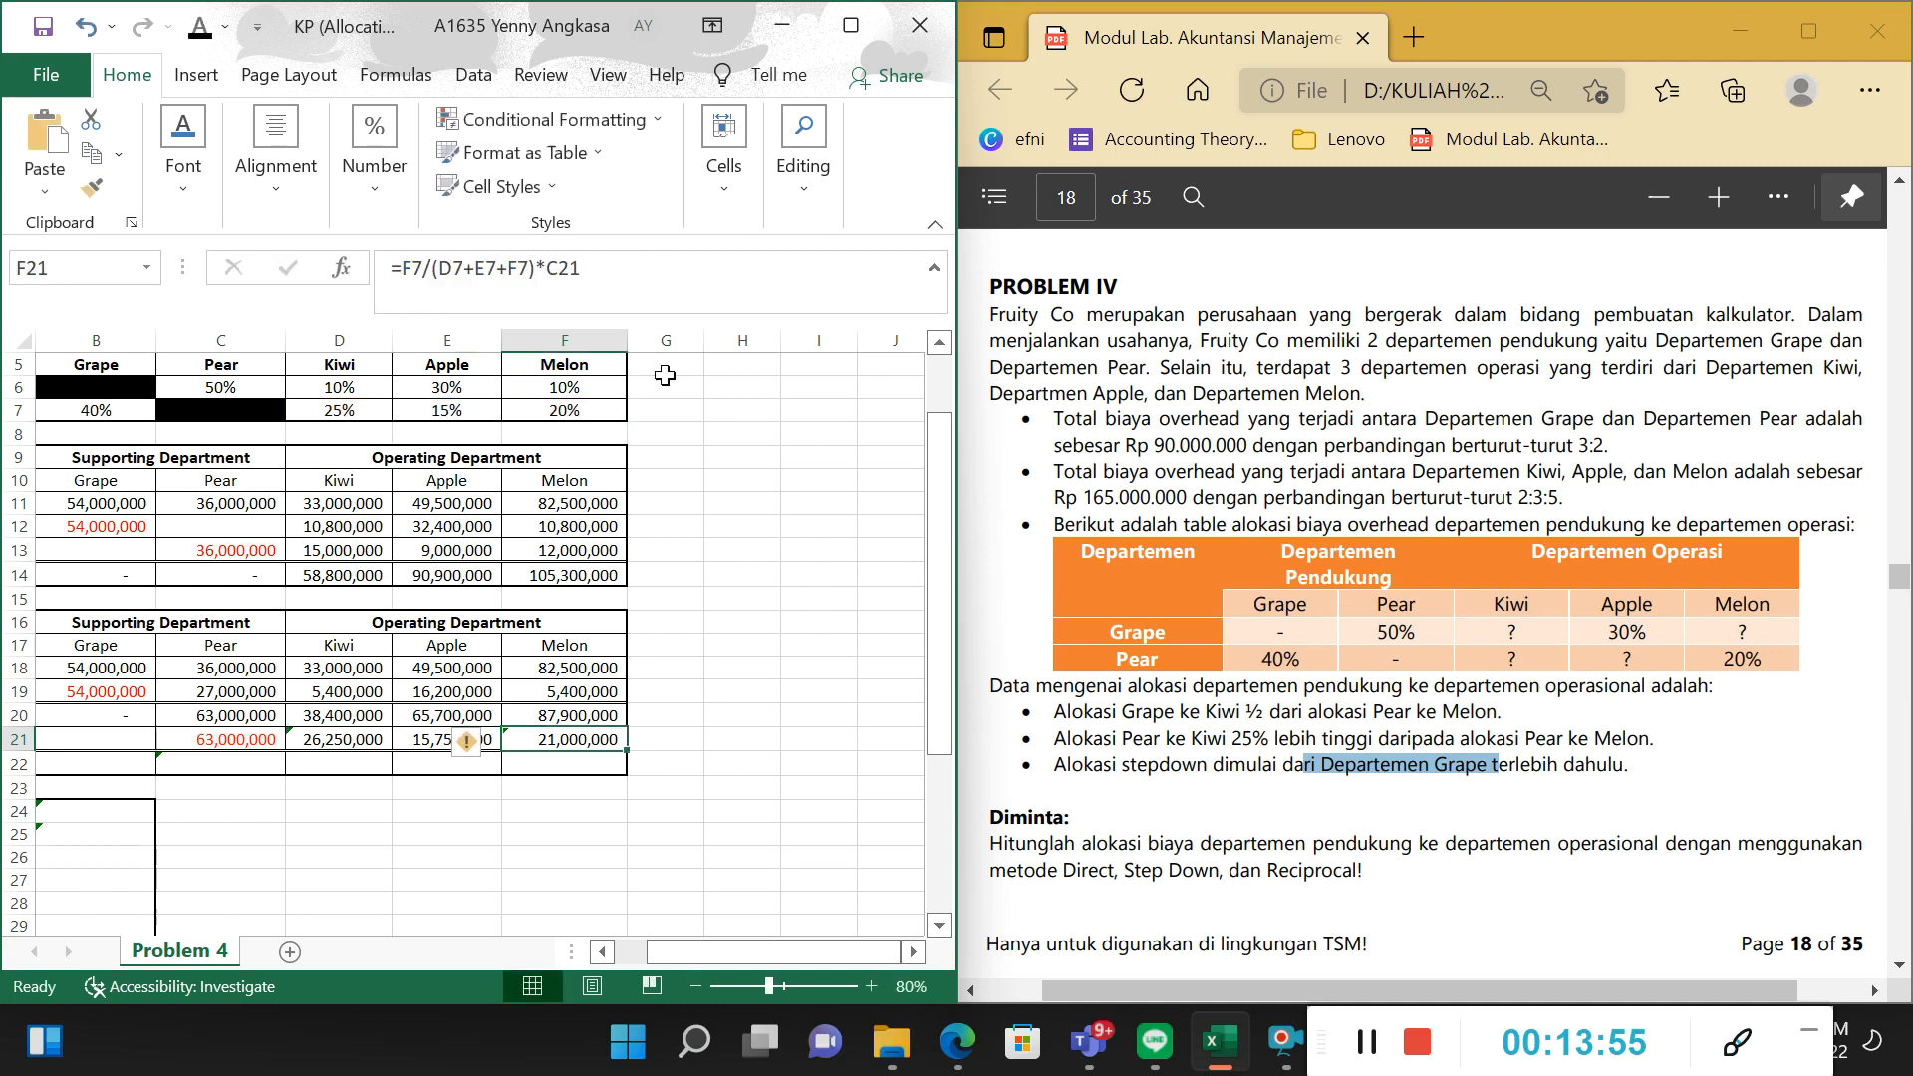
Examine the Allocation of Pear formula for Melon in F21 and its reference to Pear's total in C21.
{"action": "key", "text": "F2"}
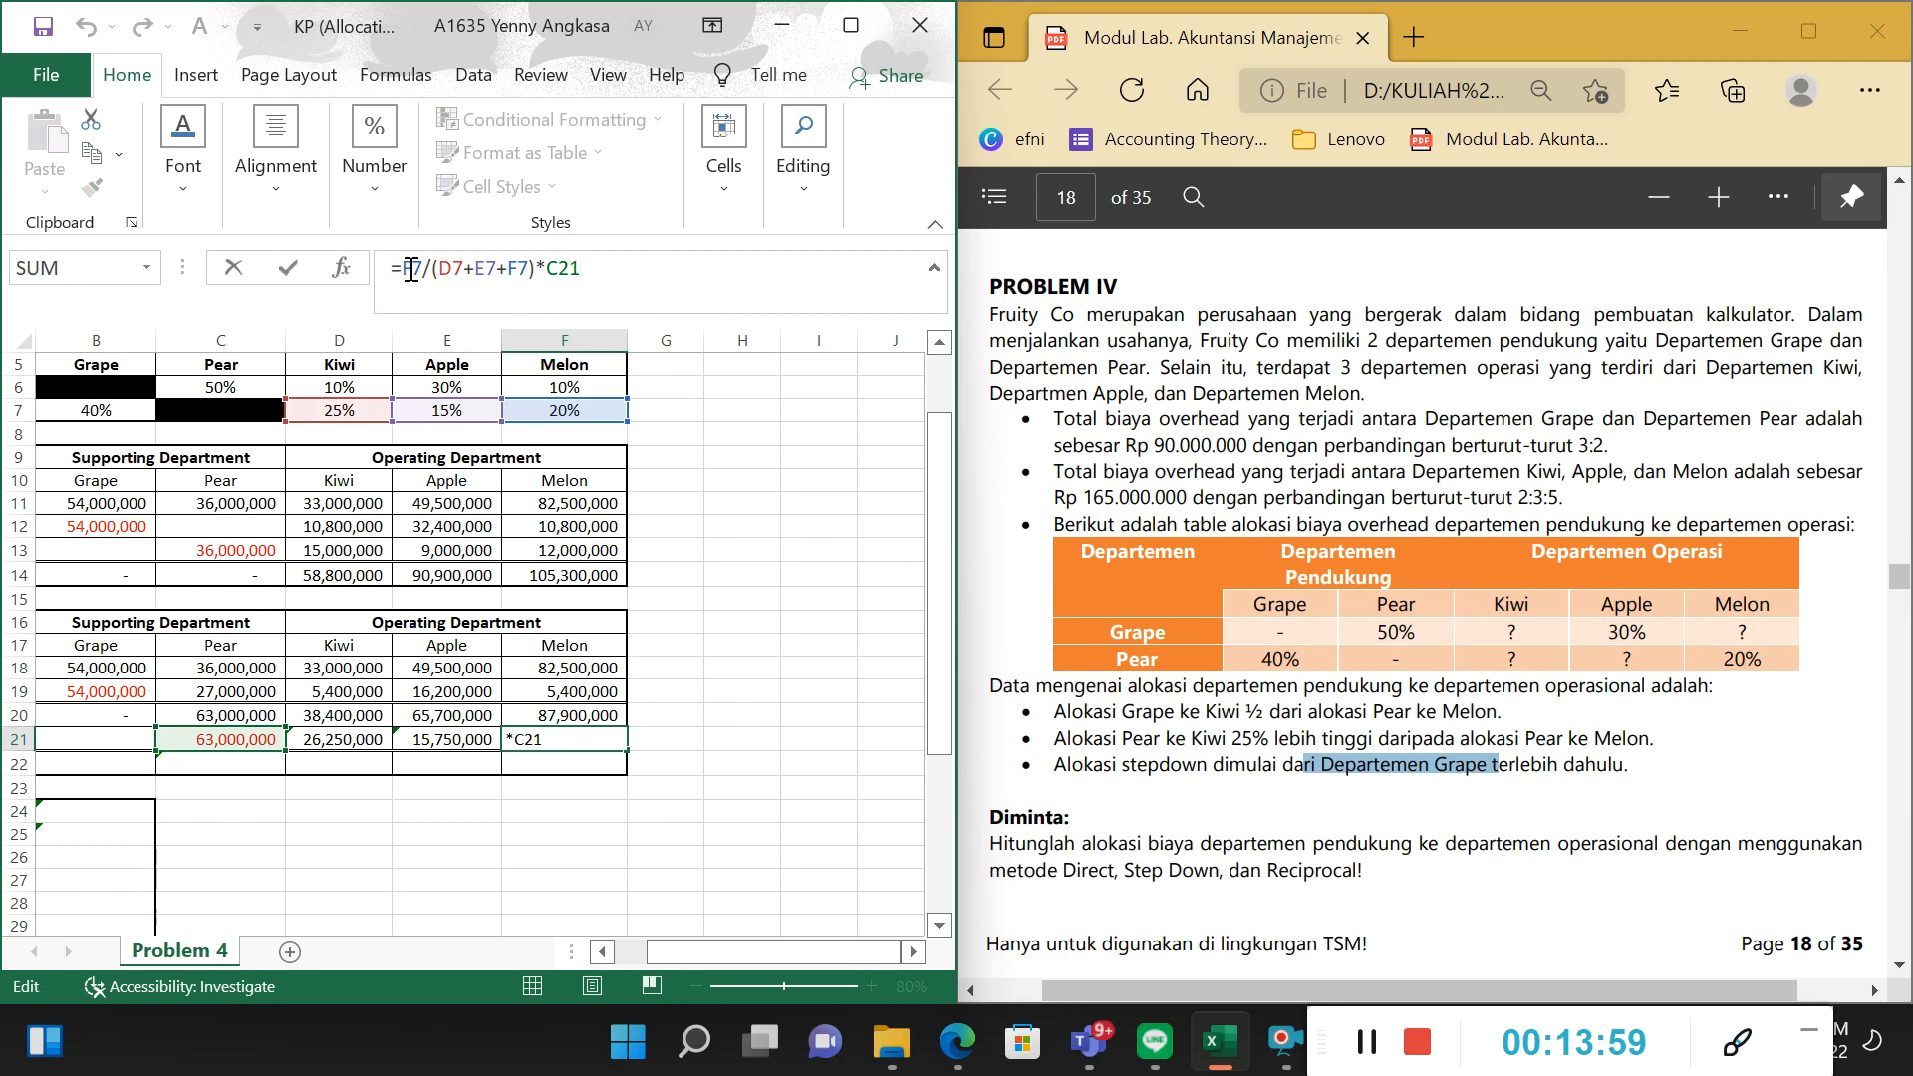
{"action": "left_click_drag", "start_coordinate": [430, 269], "coordinate": [588, 269]}
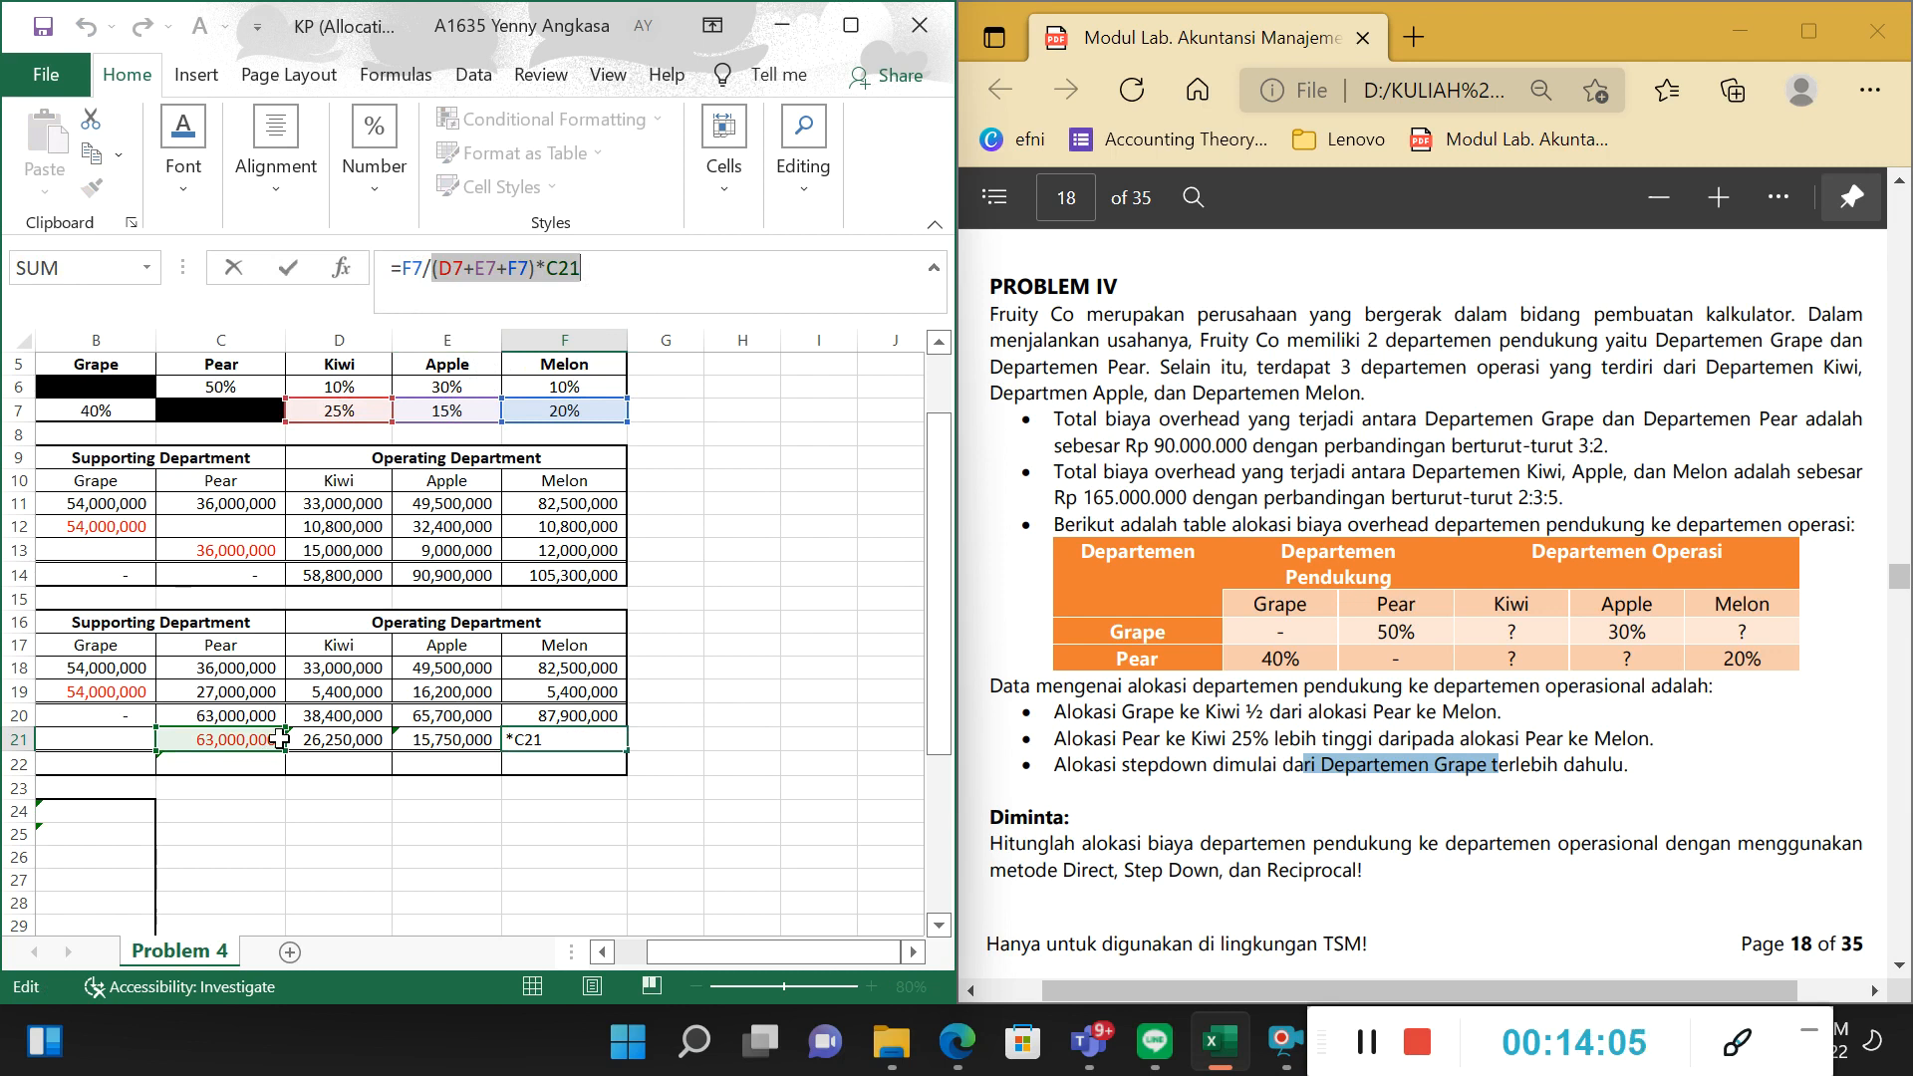
{"action": "key", "text": "Return"}
Set the font colour of the Step Down Method's Total budgeted overhead amounts in B22:F22 to black.
{"action": "left_click_drag", "start_coordinate": [847, 959], "coordinate": [811, 959]}
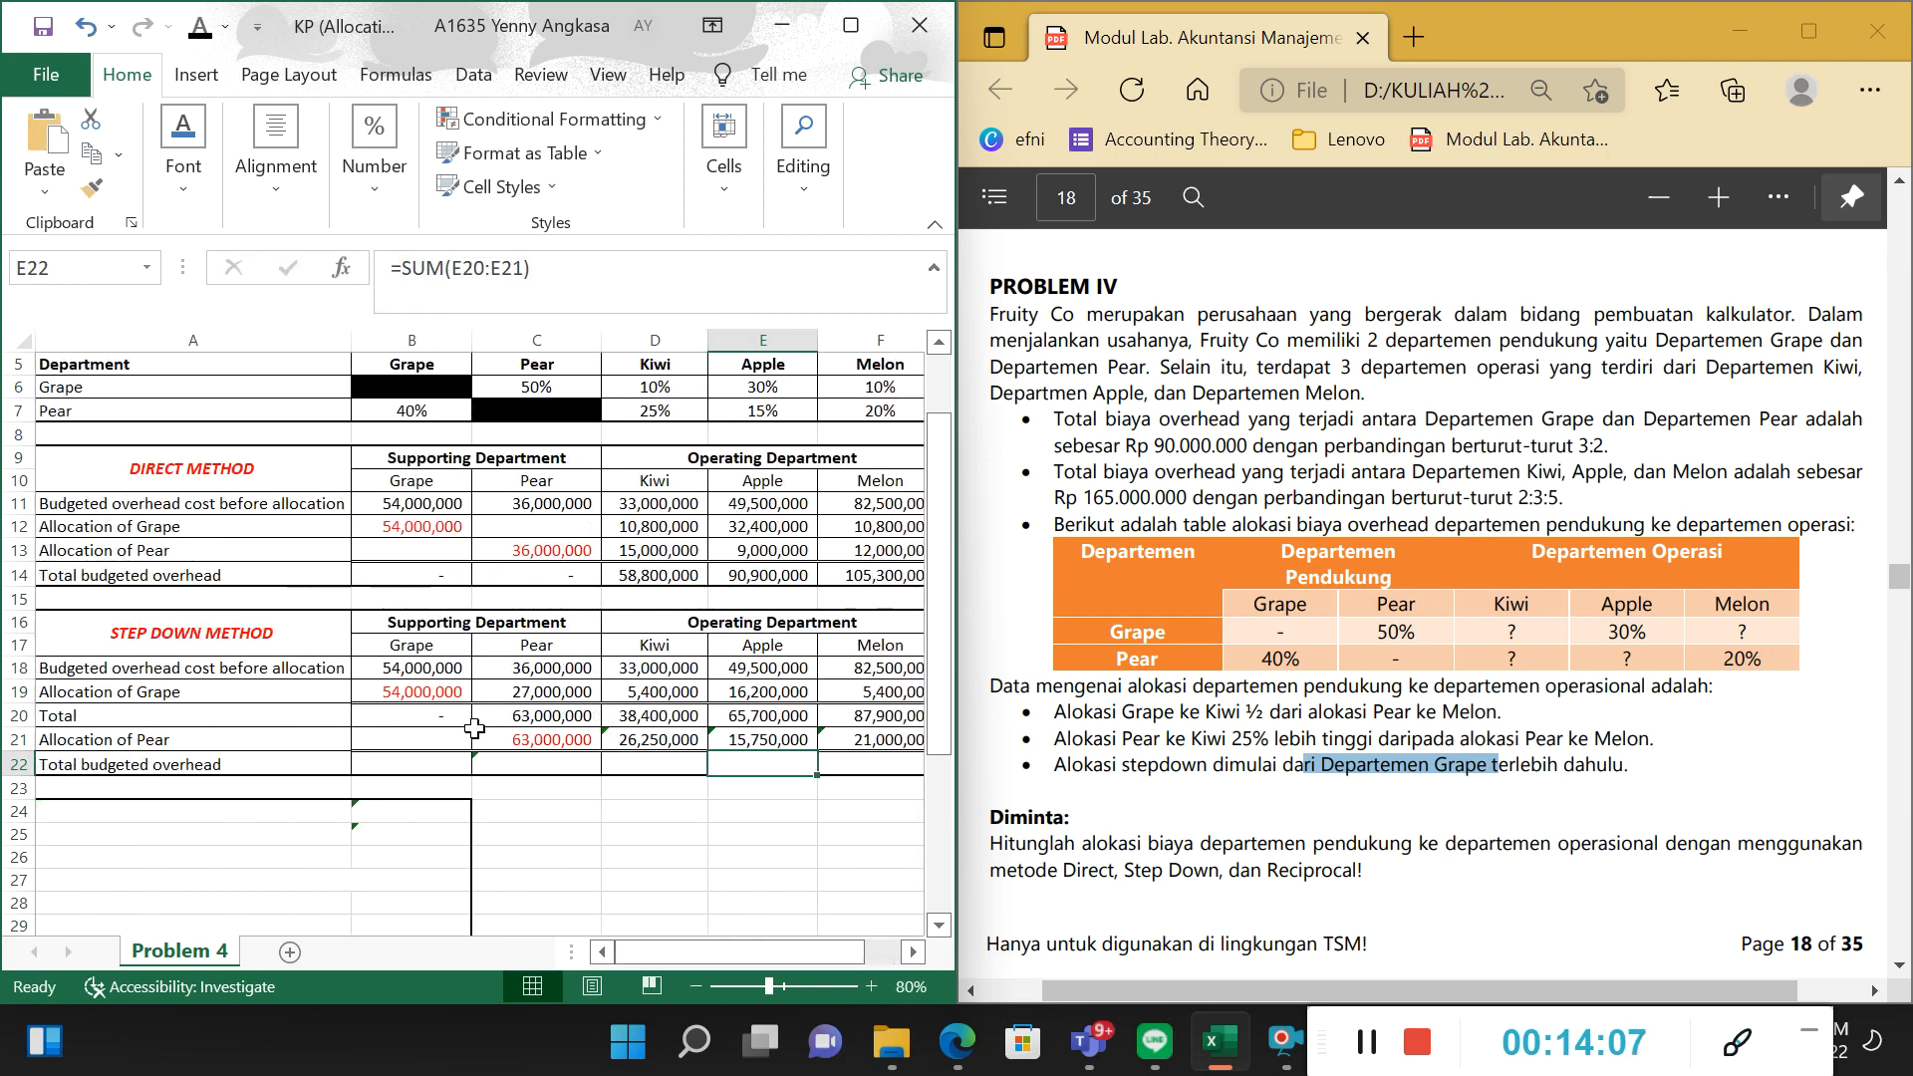
{"action": "left_click", "coordinate": [284, 765]}
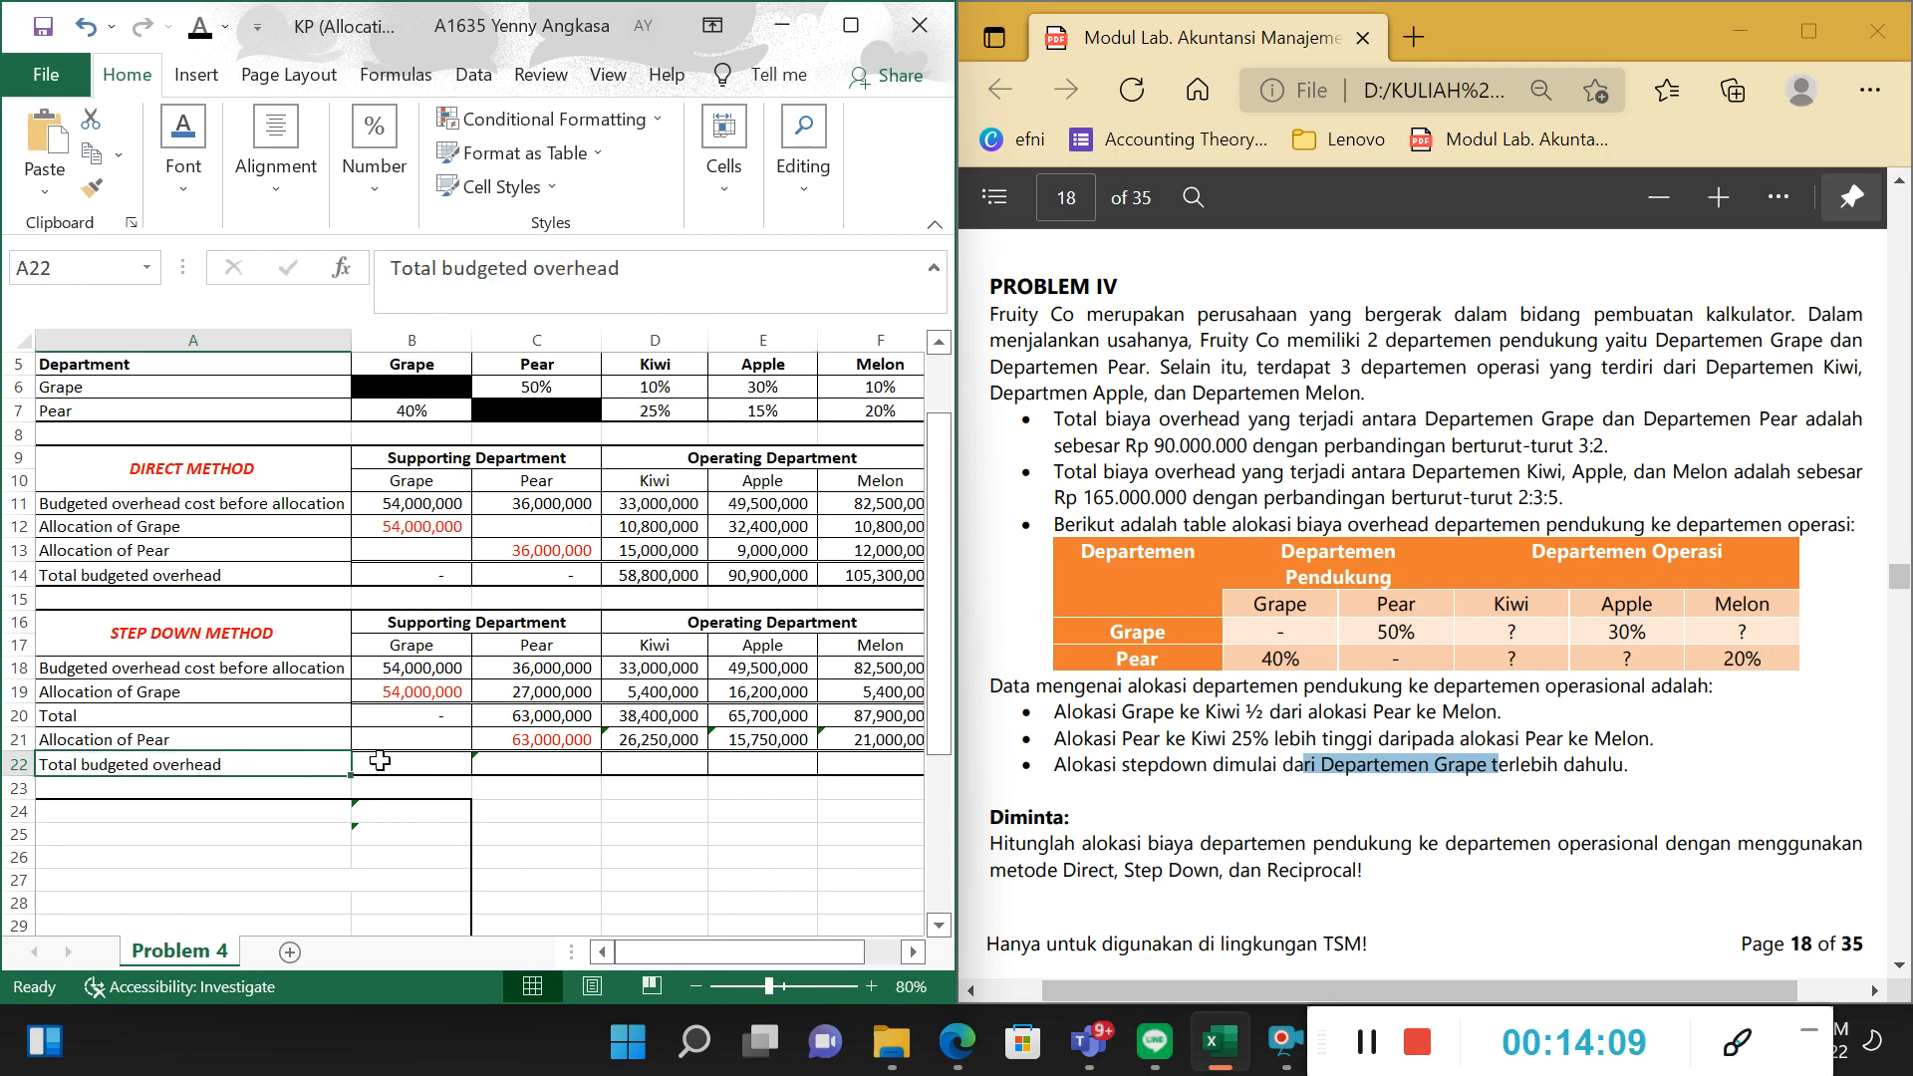
{"action": "left_click_drag", "start_coordinate": [380, 761], "coordinate": [867, 764]}
{"action": "left_click", "coordinate": [196, 36]}
Review the Step Down Method's Total budgeted overhead for the supporting departments and for Kiwi, Apple and Melon in D22:F22.
{"action": "left_click", "coordinate": [608, 739]}
{"action": "left_click", "coordinate": [439, 670]}
{"action": "left_click", "coordinate": [558, 767]}
{"action": "left_click", "coordinate": [613, 765]}
{"action": "left_click", "coordinate": [578, 765]}
{"action": "left_click", "coordinate": [640, 763]}
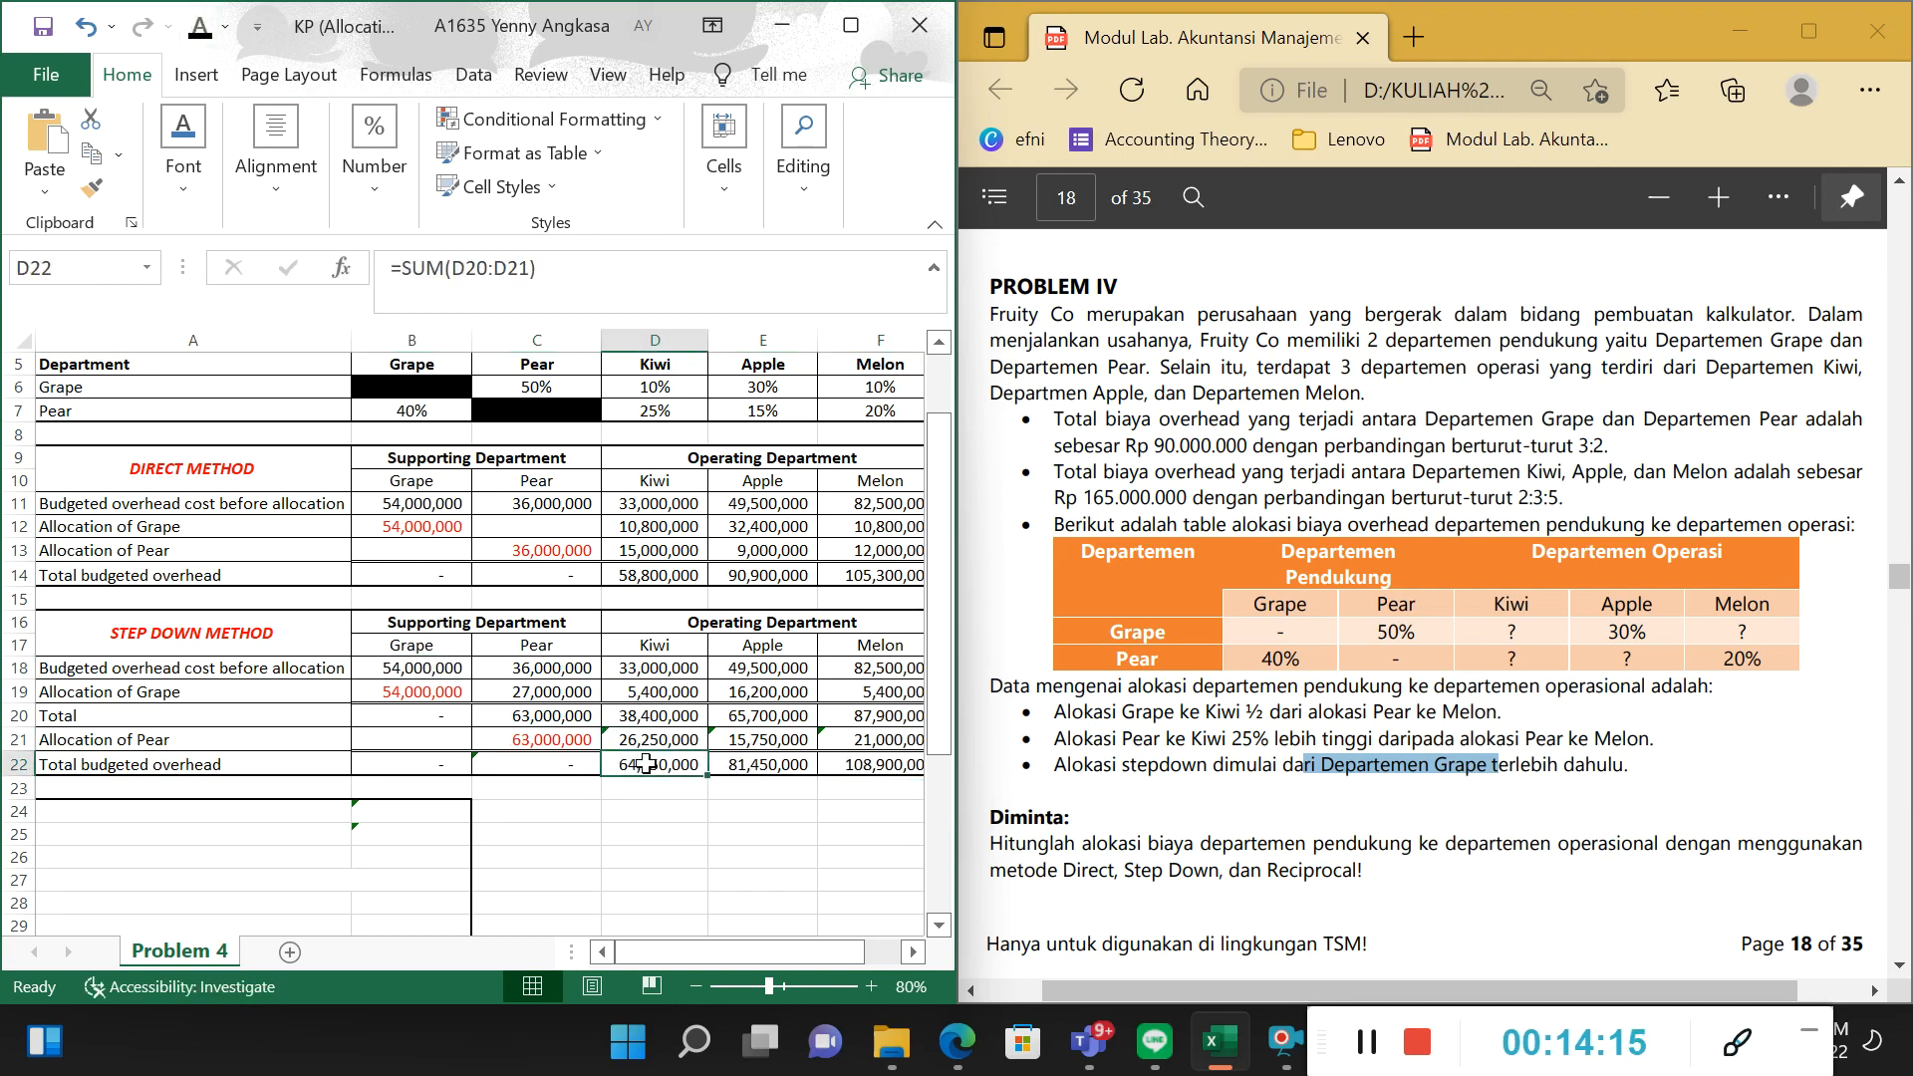
{"action": "left_click_drag", "start_coordinate": [640, 763], "coordinate": [872, 764]}
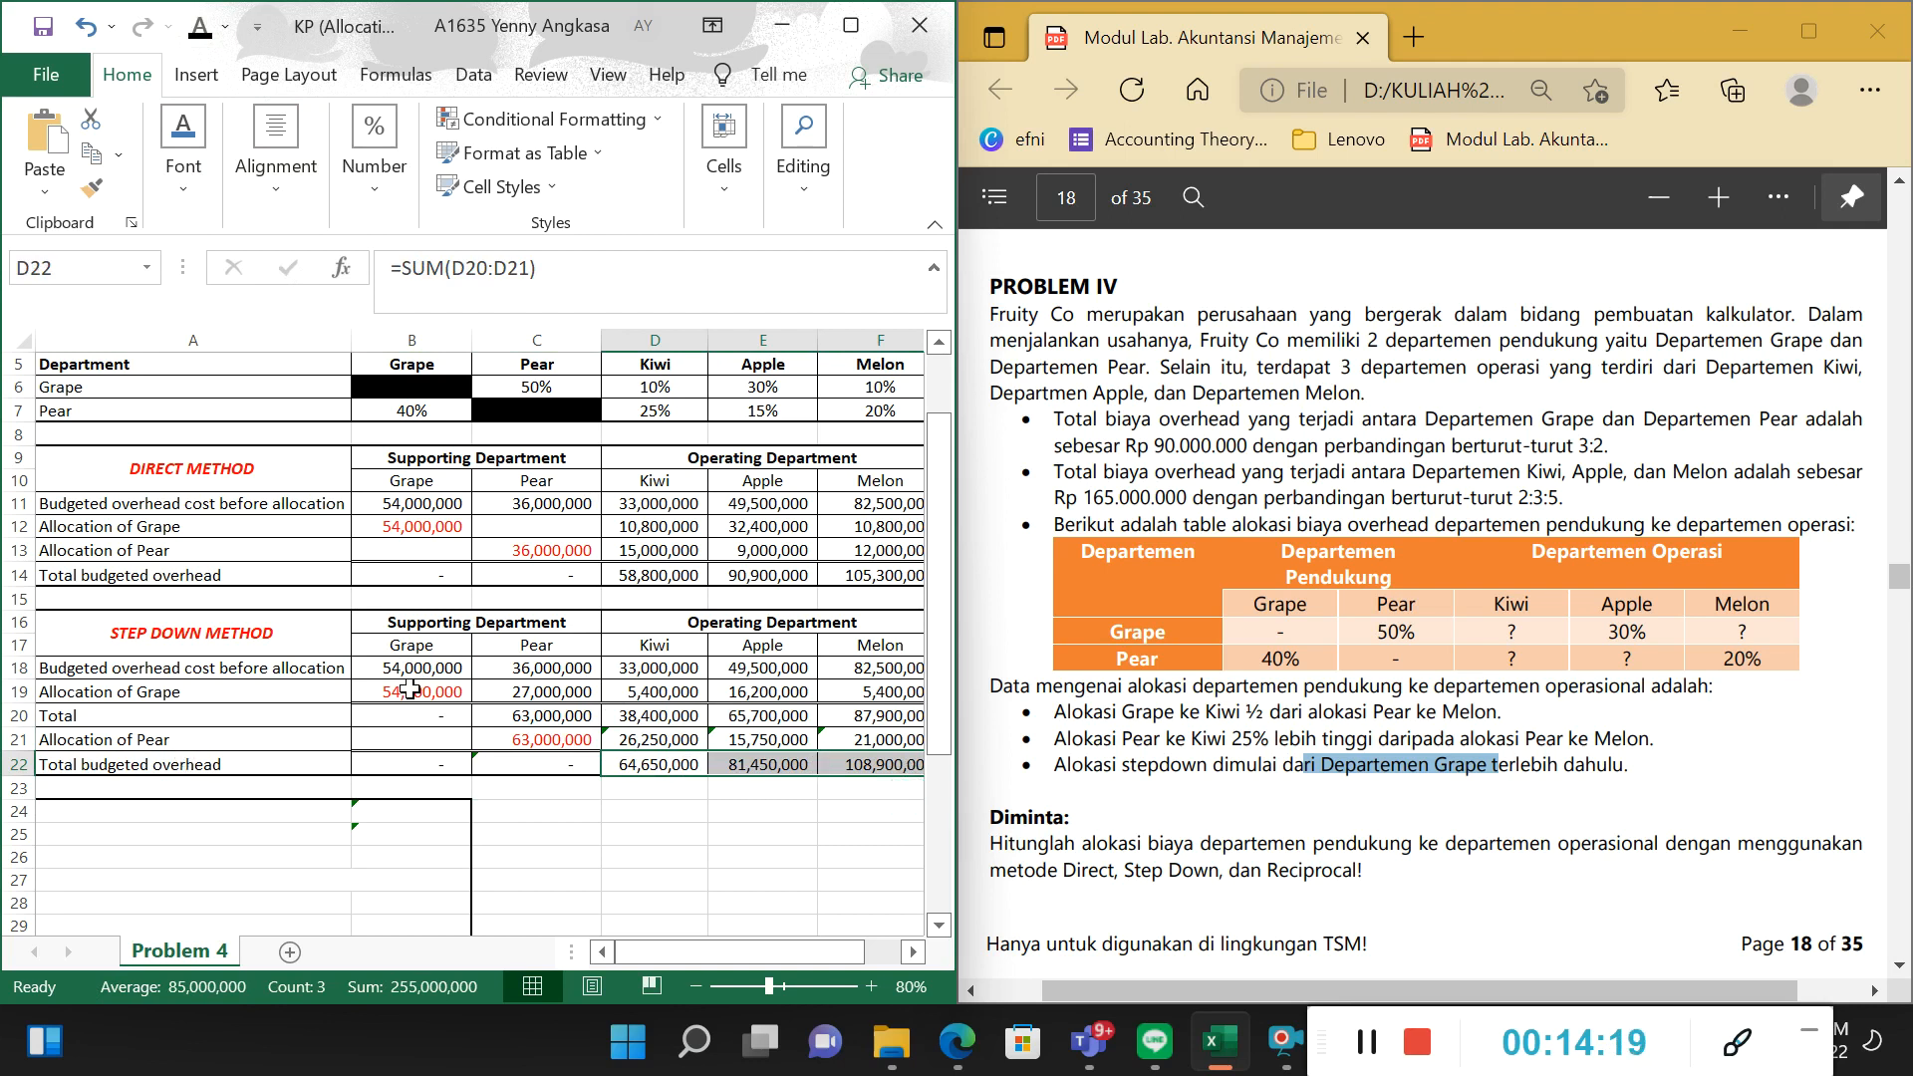
Relate the operating departments in row 17 and the Grape and Pear allocation rows to the sum formula for Kiwi's total in D22.
{"action": "left_click", "coordinate": [767, 647]}
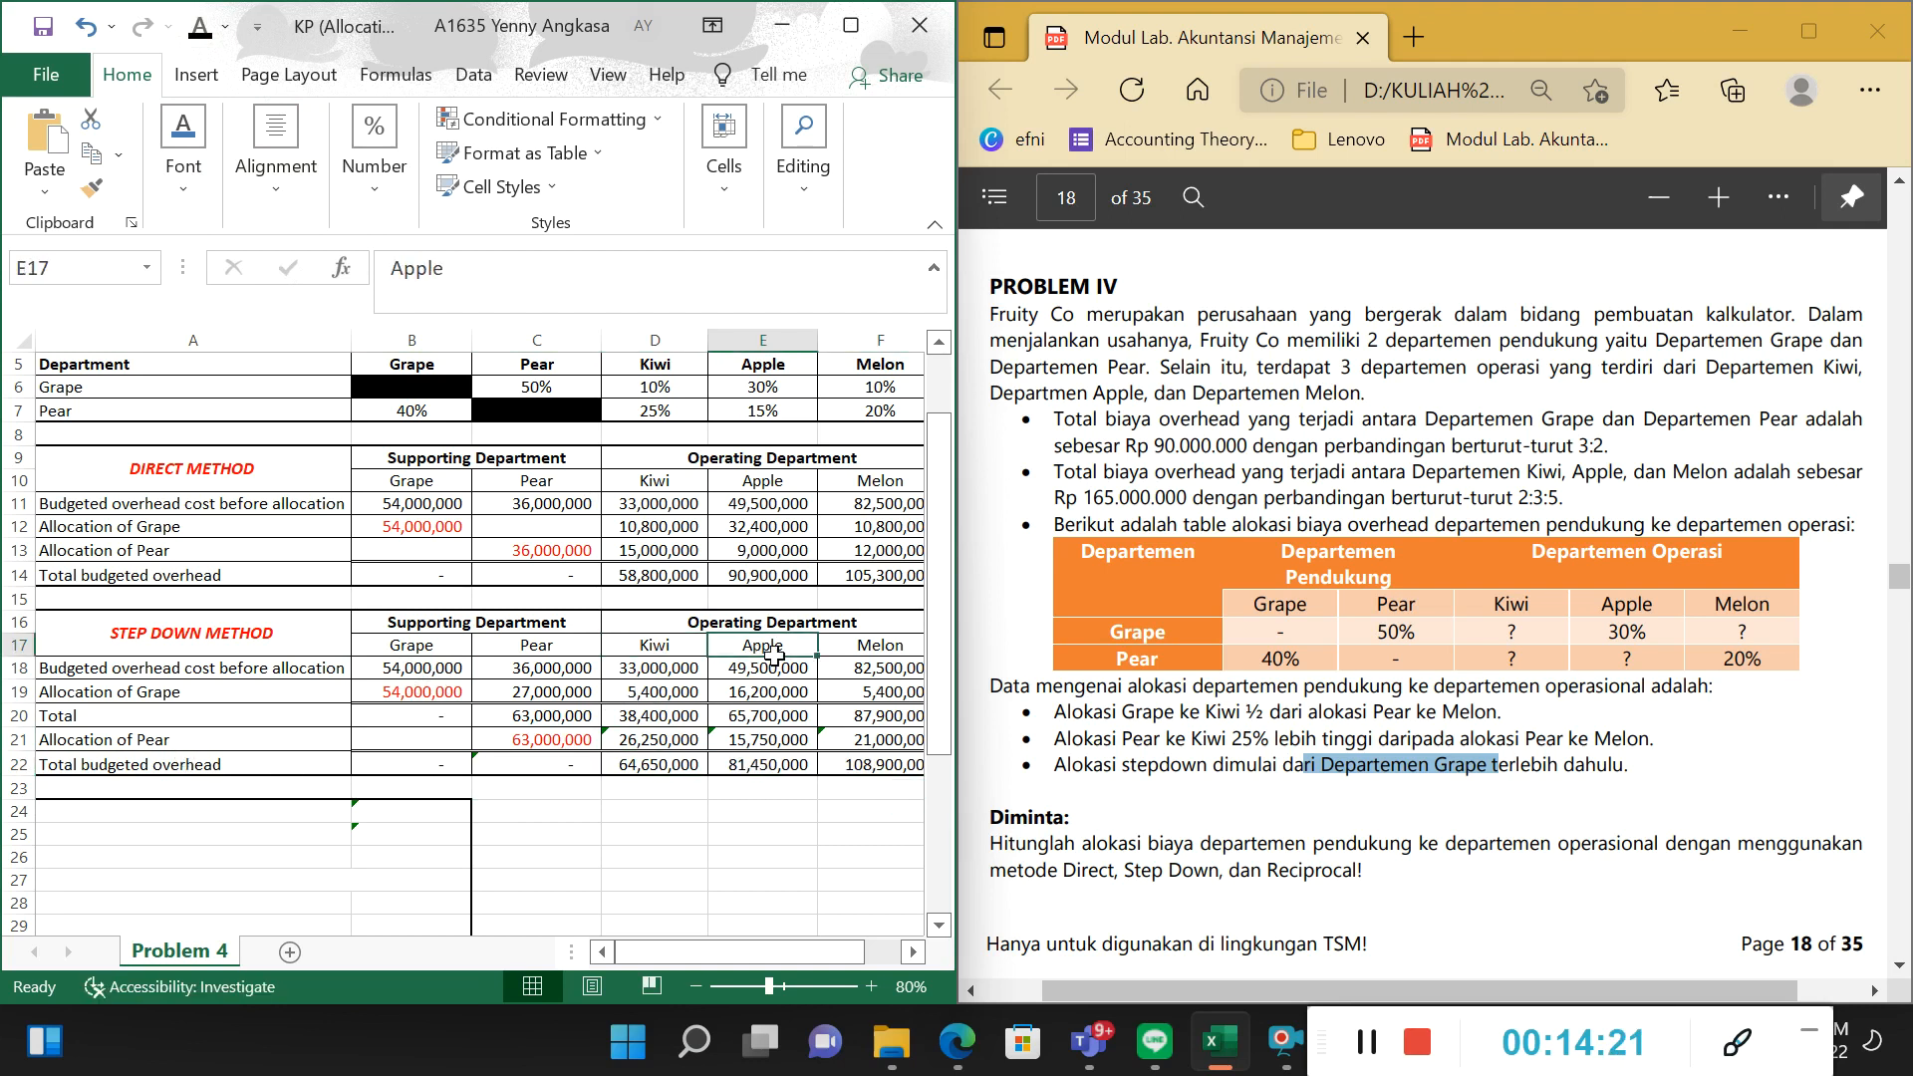
{"action": "left_click", "coordinate": [914, 642]}
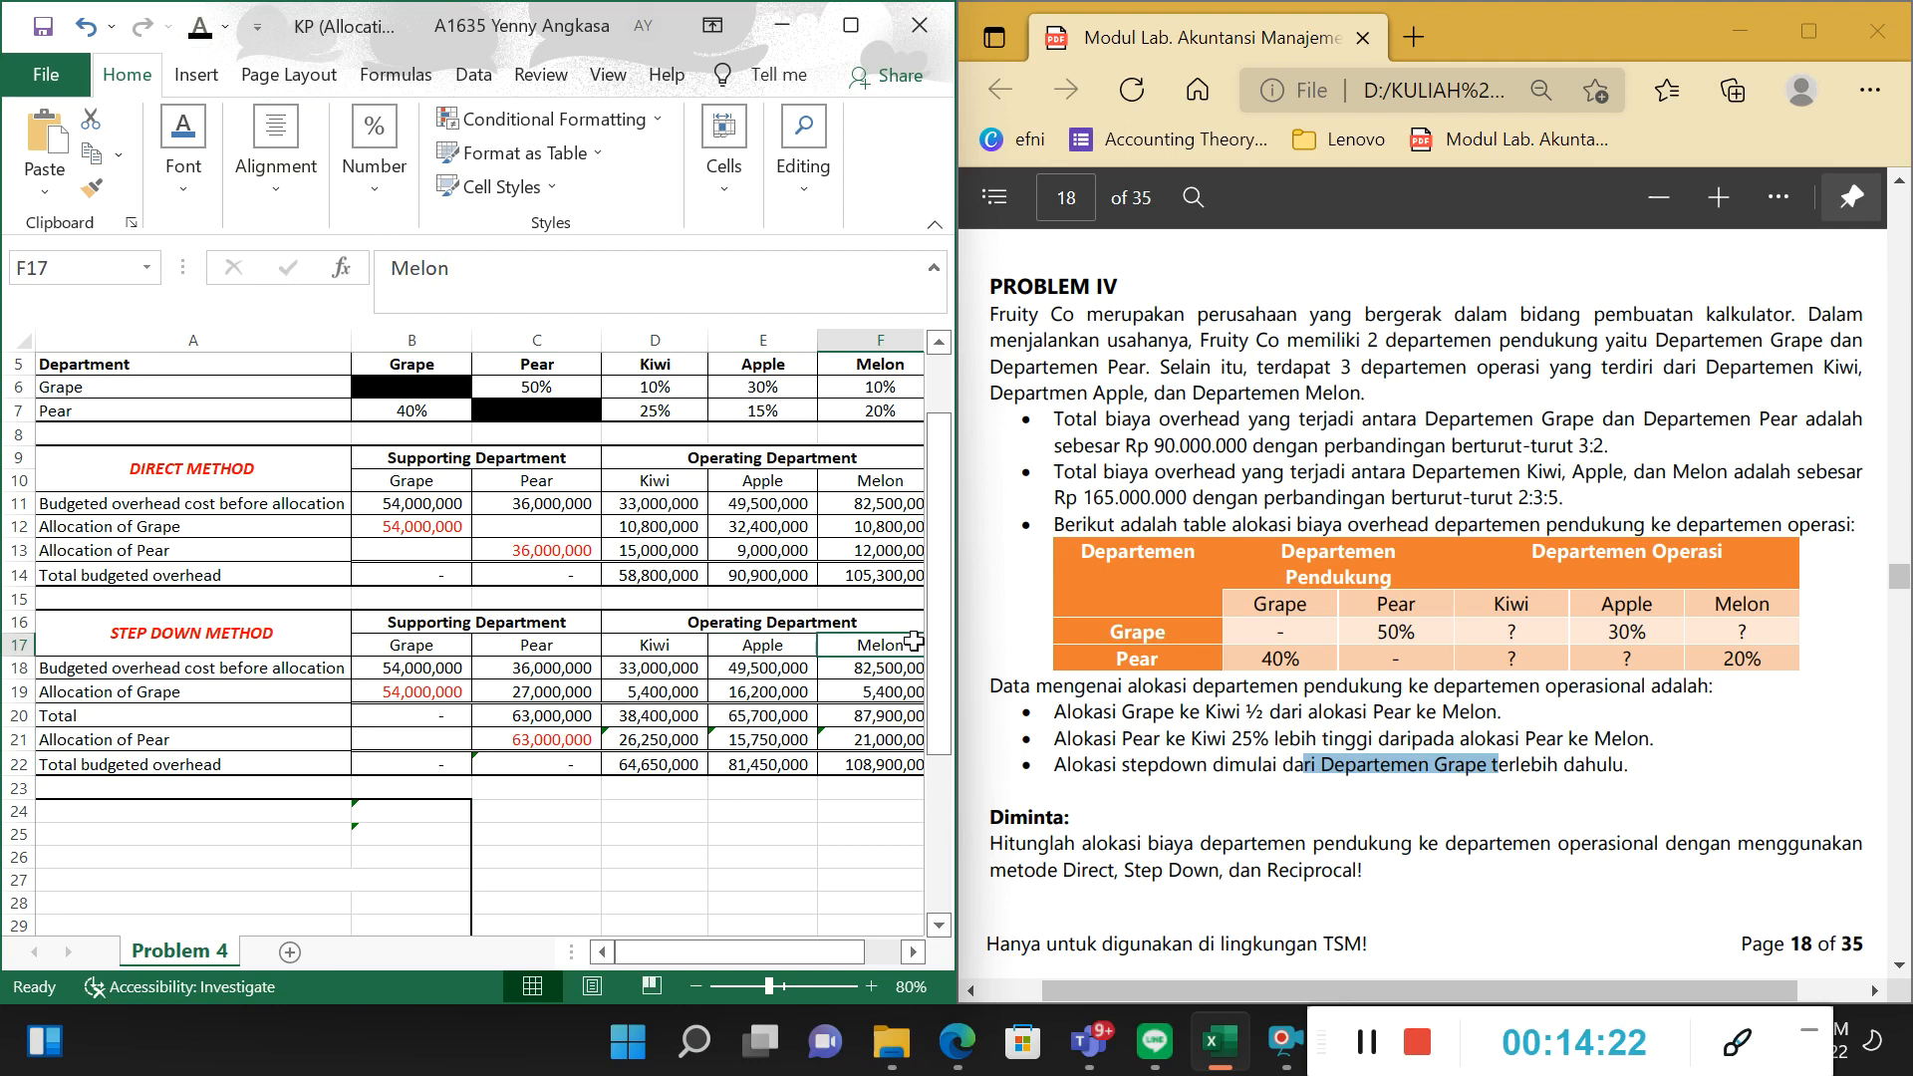
{"action": "left_click", "coordinate": [124, 528]}
{"action": "left_click", "coordinate": [139, 551]}
{"action": "left_click", "coordinate": [658, 747]}
{"action": "left_click", "coordinate": [656, 767]}
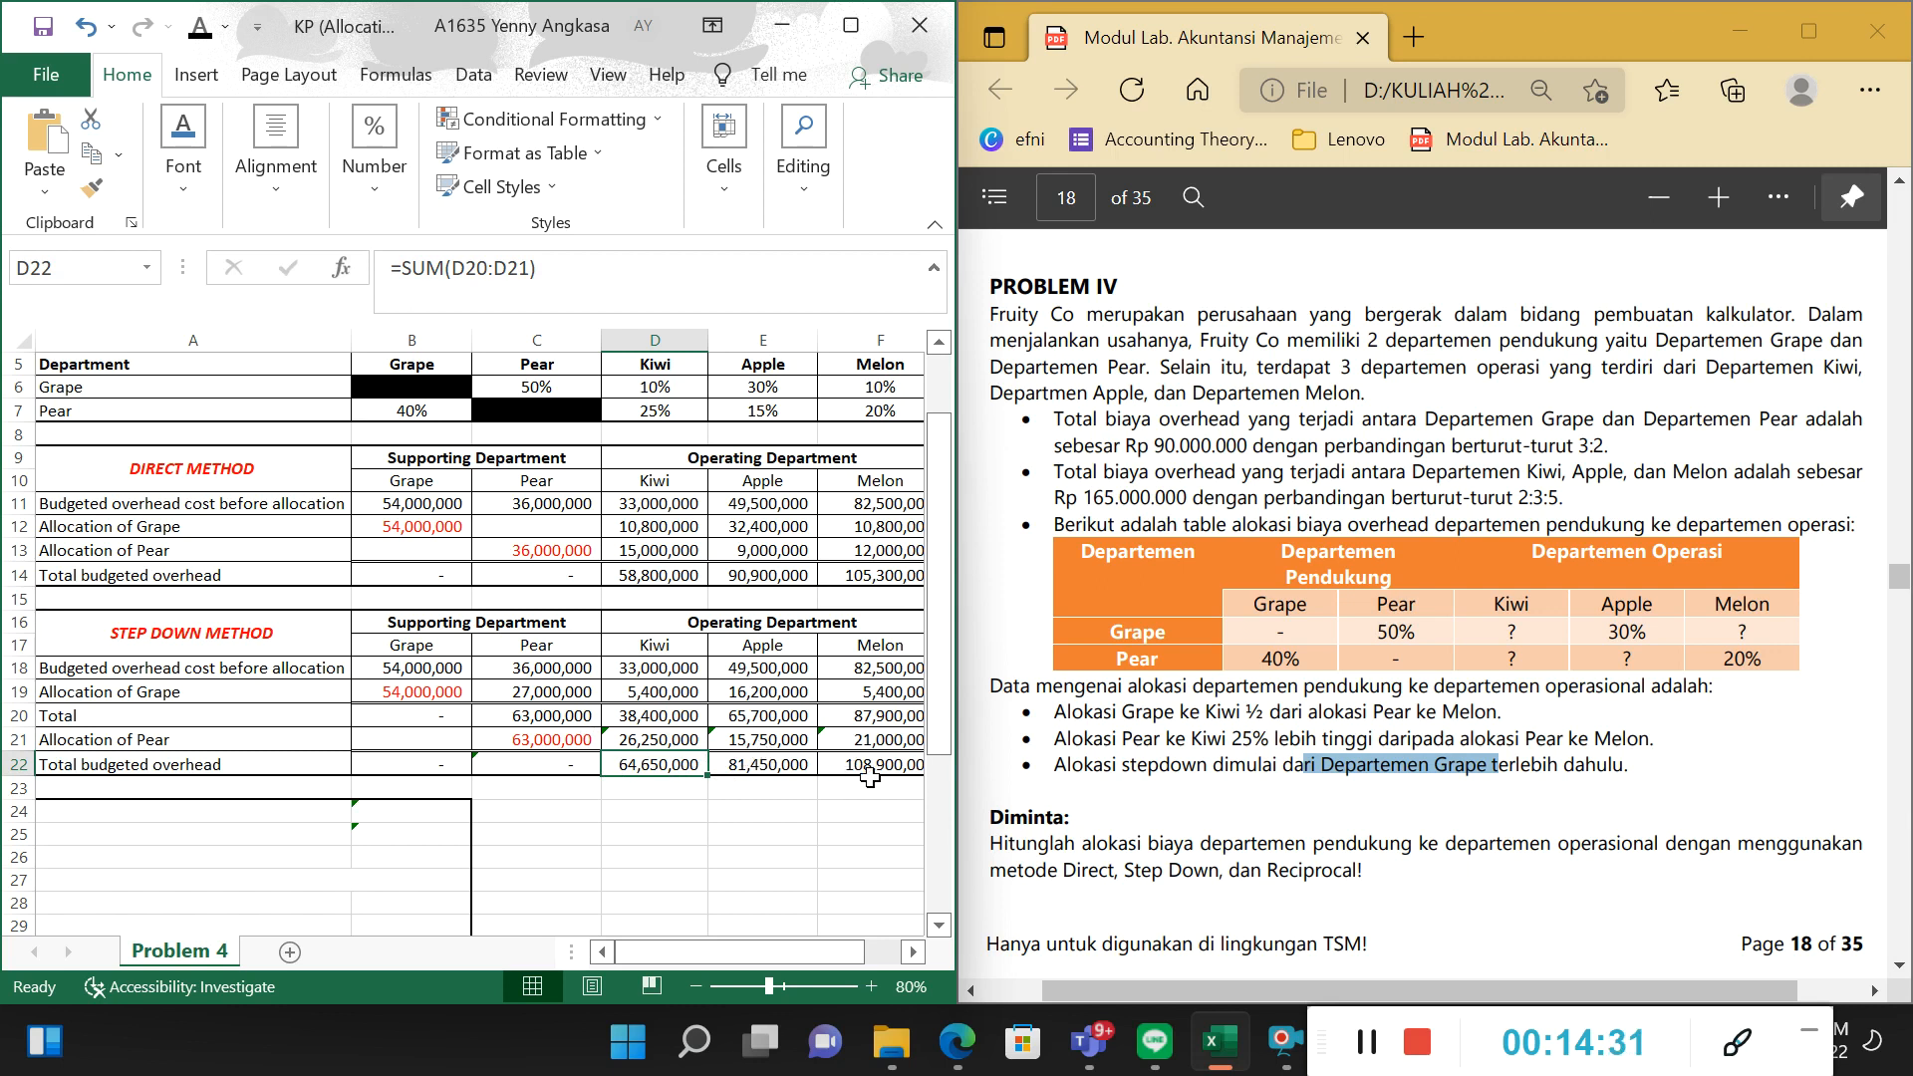
{"action": "scroll", "coordinate": [855, 950], "scroll_direction": "right", "scroll_amount": 3}
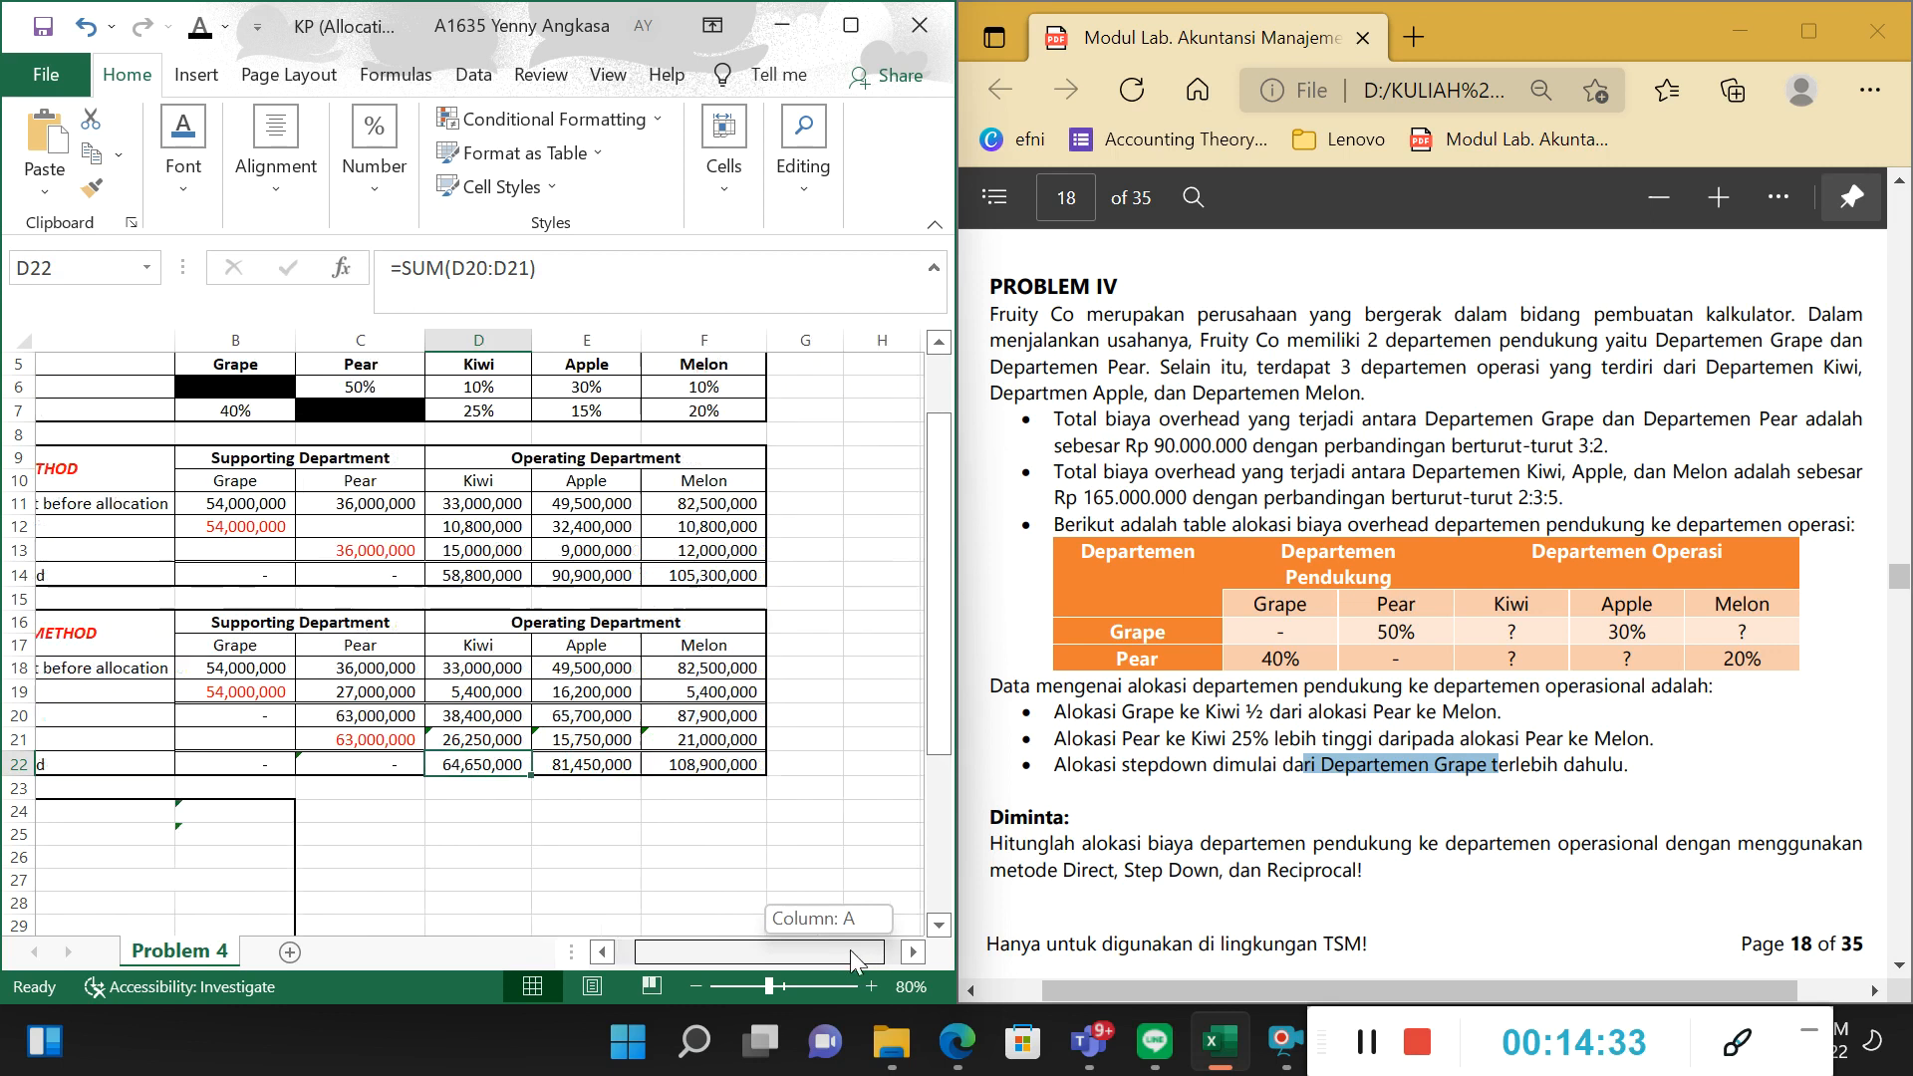
{"action": "scroll", "coordinate": [804, 949], "scroll_direction": "left", "scroll_amount": 3}
Set the font colour of the Reciprocal Method's Budgeted overhead cost before allocation amounts in B36:F36 to black.
{"action": "left_click", "coordinate": [872, 987]}
{"action": "scroll", "coordinate": [810, 959], "scroll_direction": "left", "scroll_amount": 3}
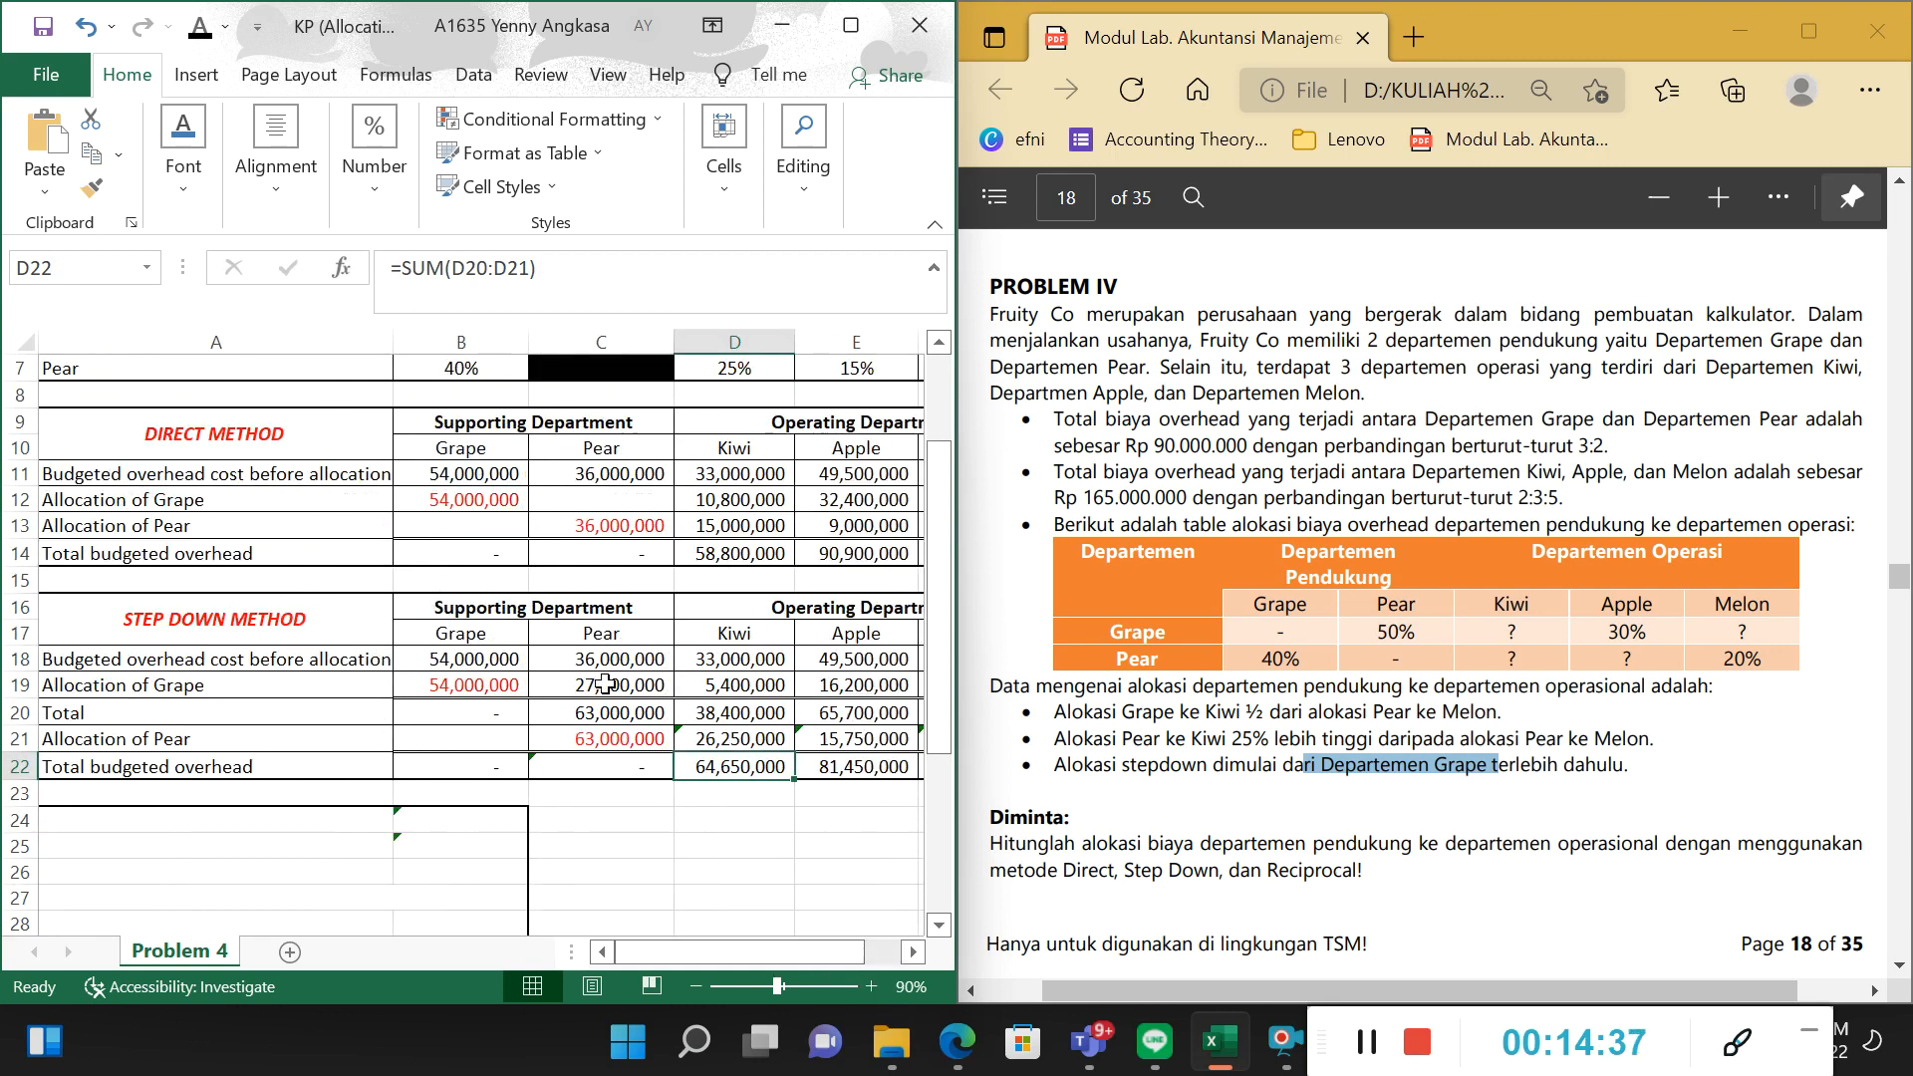
{"action": "scroll", "coordinate": [598, 677], "scroll_direction": "down", "scroll_amount": 5}
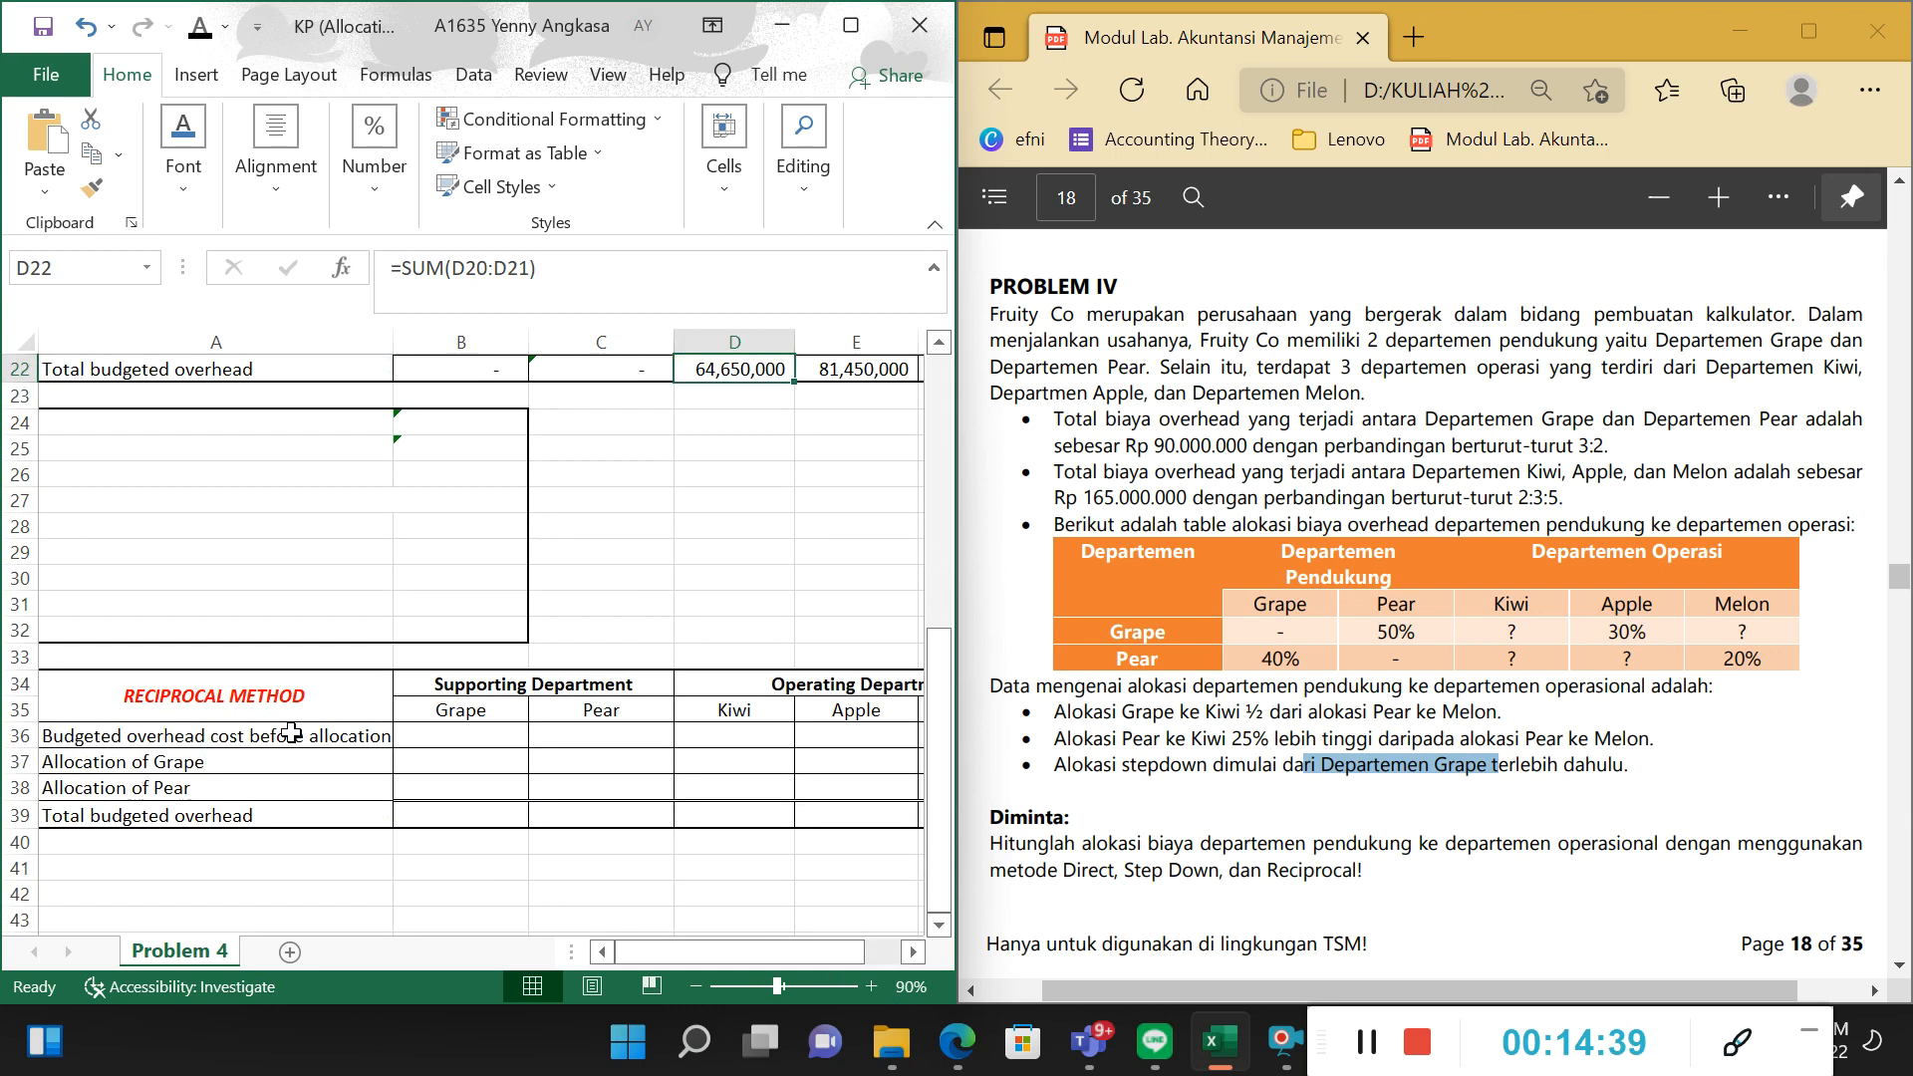
{"action": "left_click", "coordinate": [304, 734]}
{"action": "left_click_drag", "start_coordinate": [416, 735], "coordinate": [690, 736]}
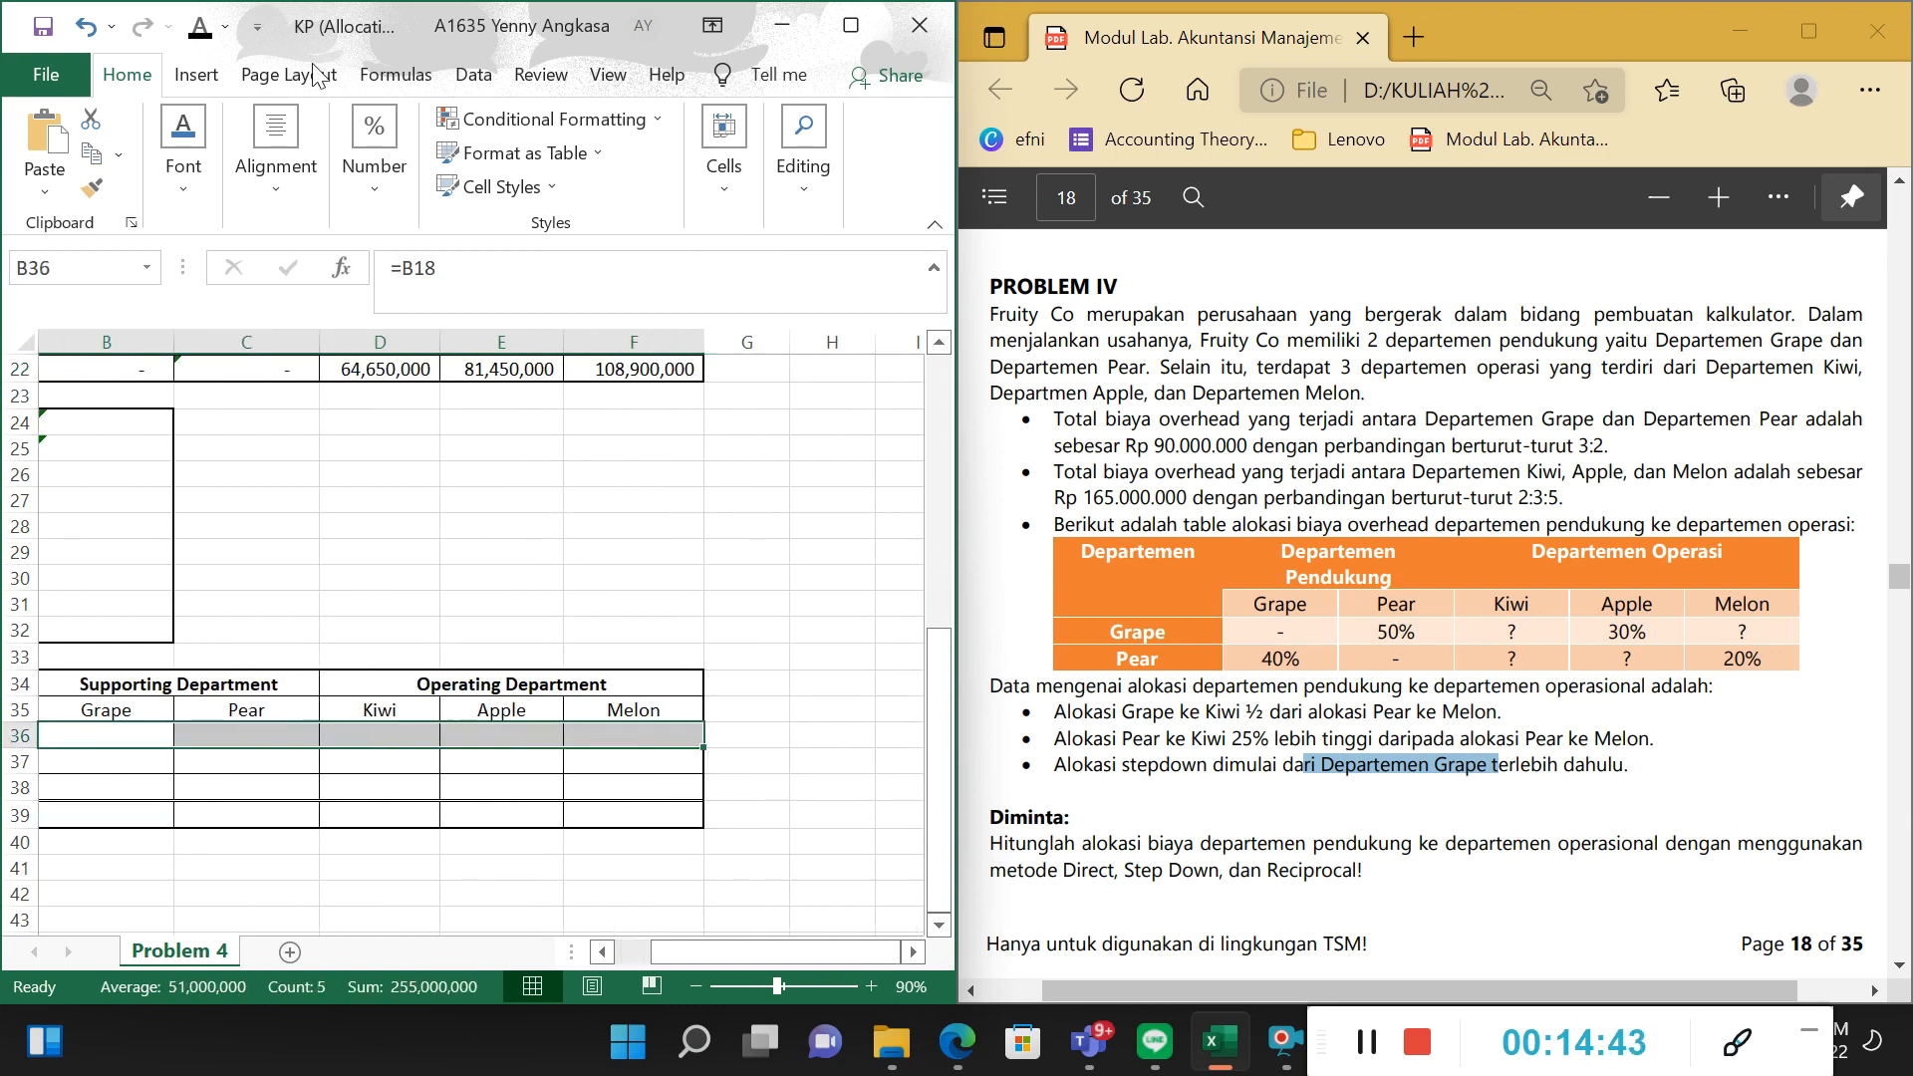
{"action": "type", "text": "54,000,000\t36,000,000\t33,000,000\t49,500,000\t82,500,000"}
Set the font colour of the Grape and Pear equation workings in the box above the Reciprocal Method table, A24:B33, to black.
{"action": "left_click_drag", "start_coordinate": [766, 947], "coordinate": [741, 947]}
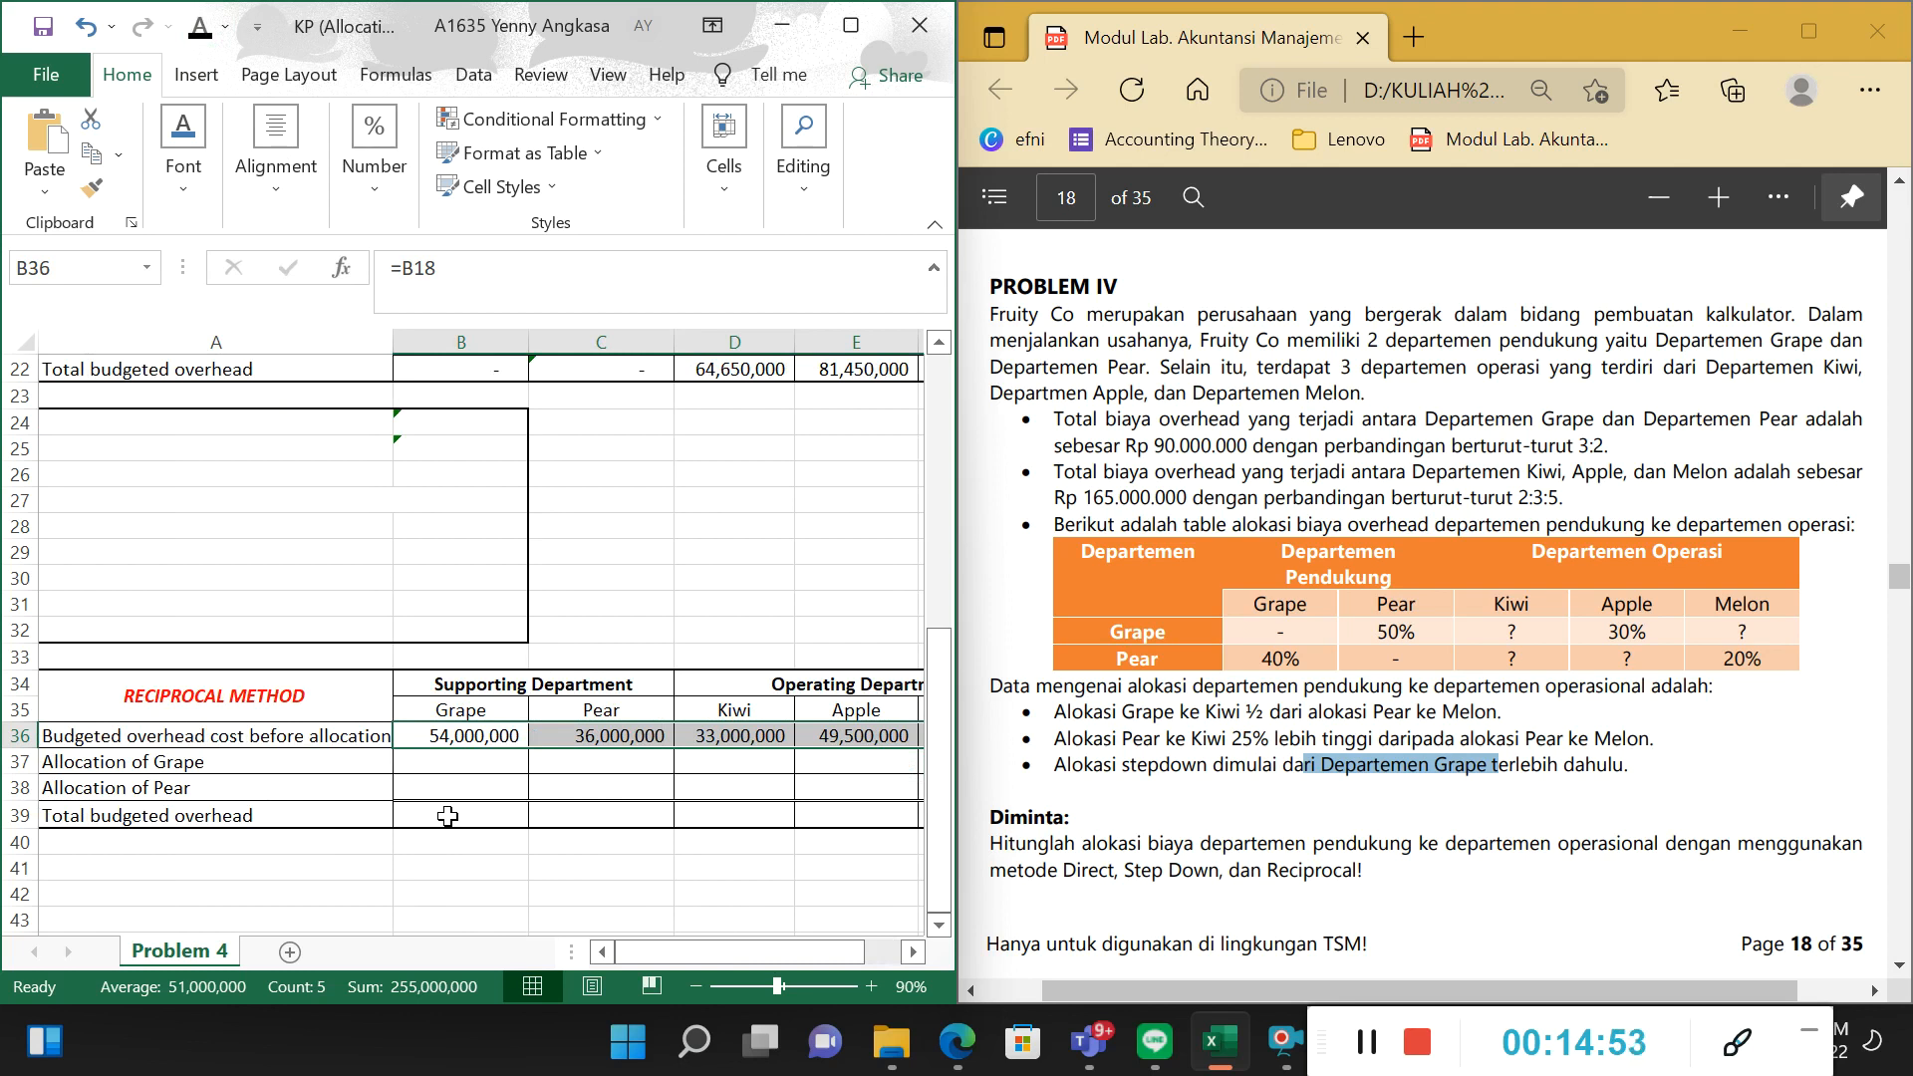
{"action": "left_click", "coordinate": [105, 445]}
{"action": "left_click_drag", "start_coordinate": [76, 422], "coordinate": [468, 658]}
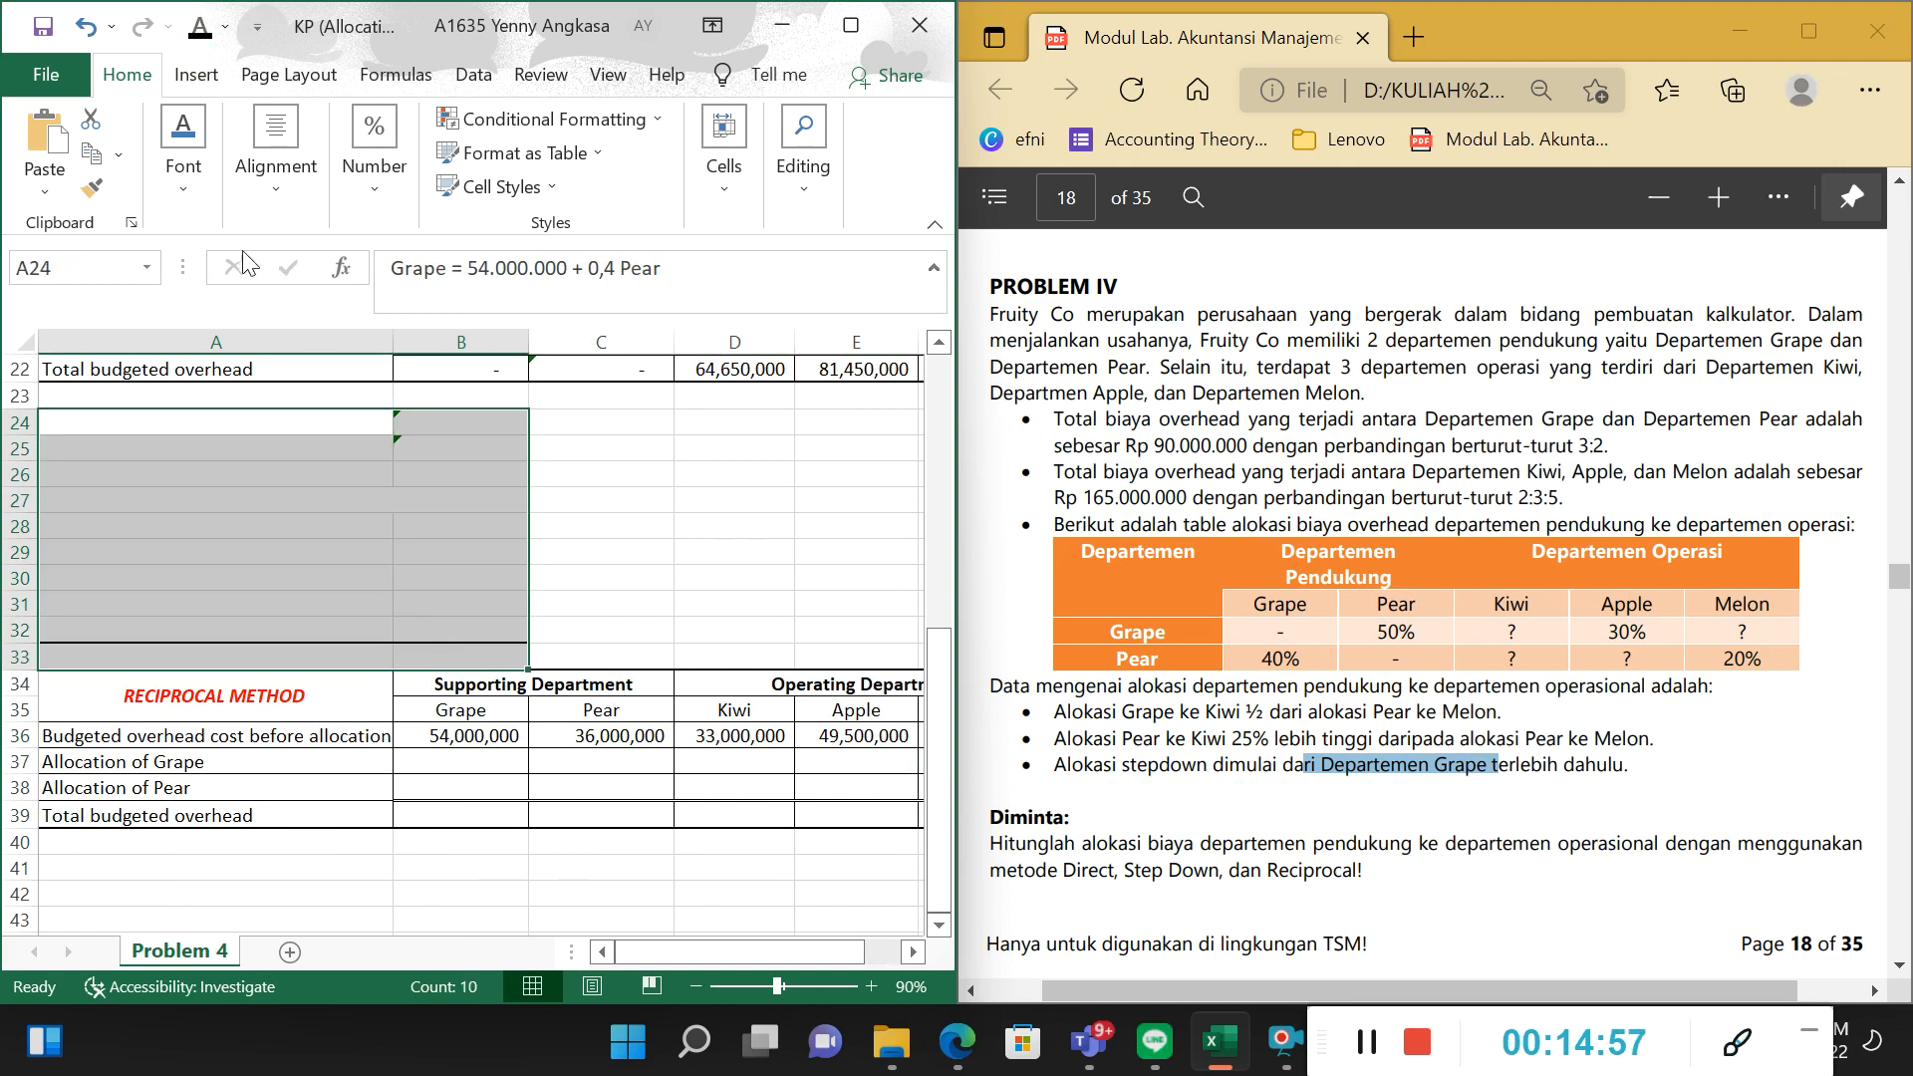
{"action": "left_click", "coordinate": [211, 36]}
{"action": "left_click", "coordinate": [734, 499]}
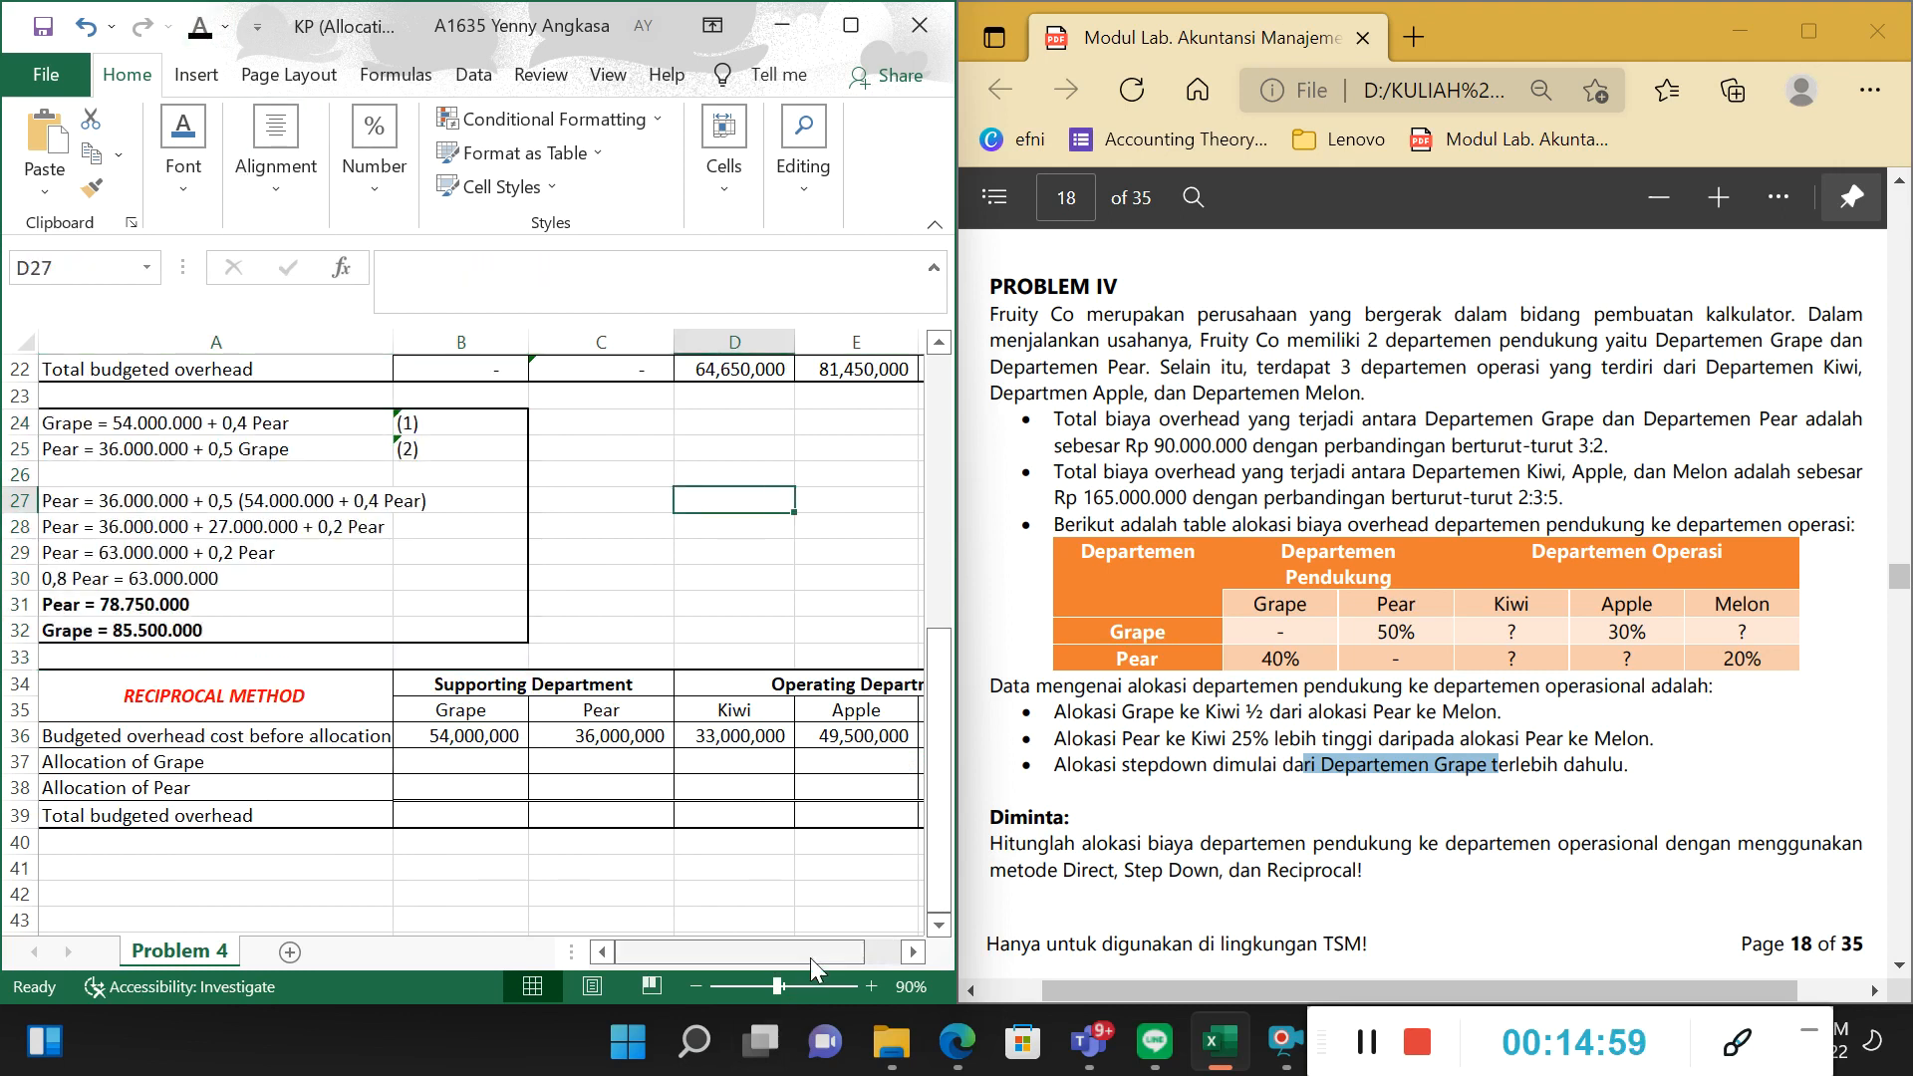
Examine the Grape and Pear equations in A24 and A25 alongside the Step Down table and the Reciprocal Method's Allocation of Grape row.
{"action": "scroll", "coordinate": [130, 653], "scroll_direction": "up", "scroll_amount": 2}
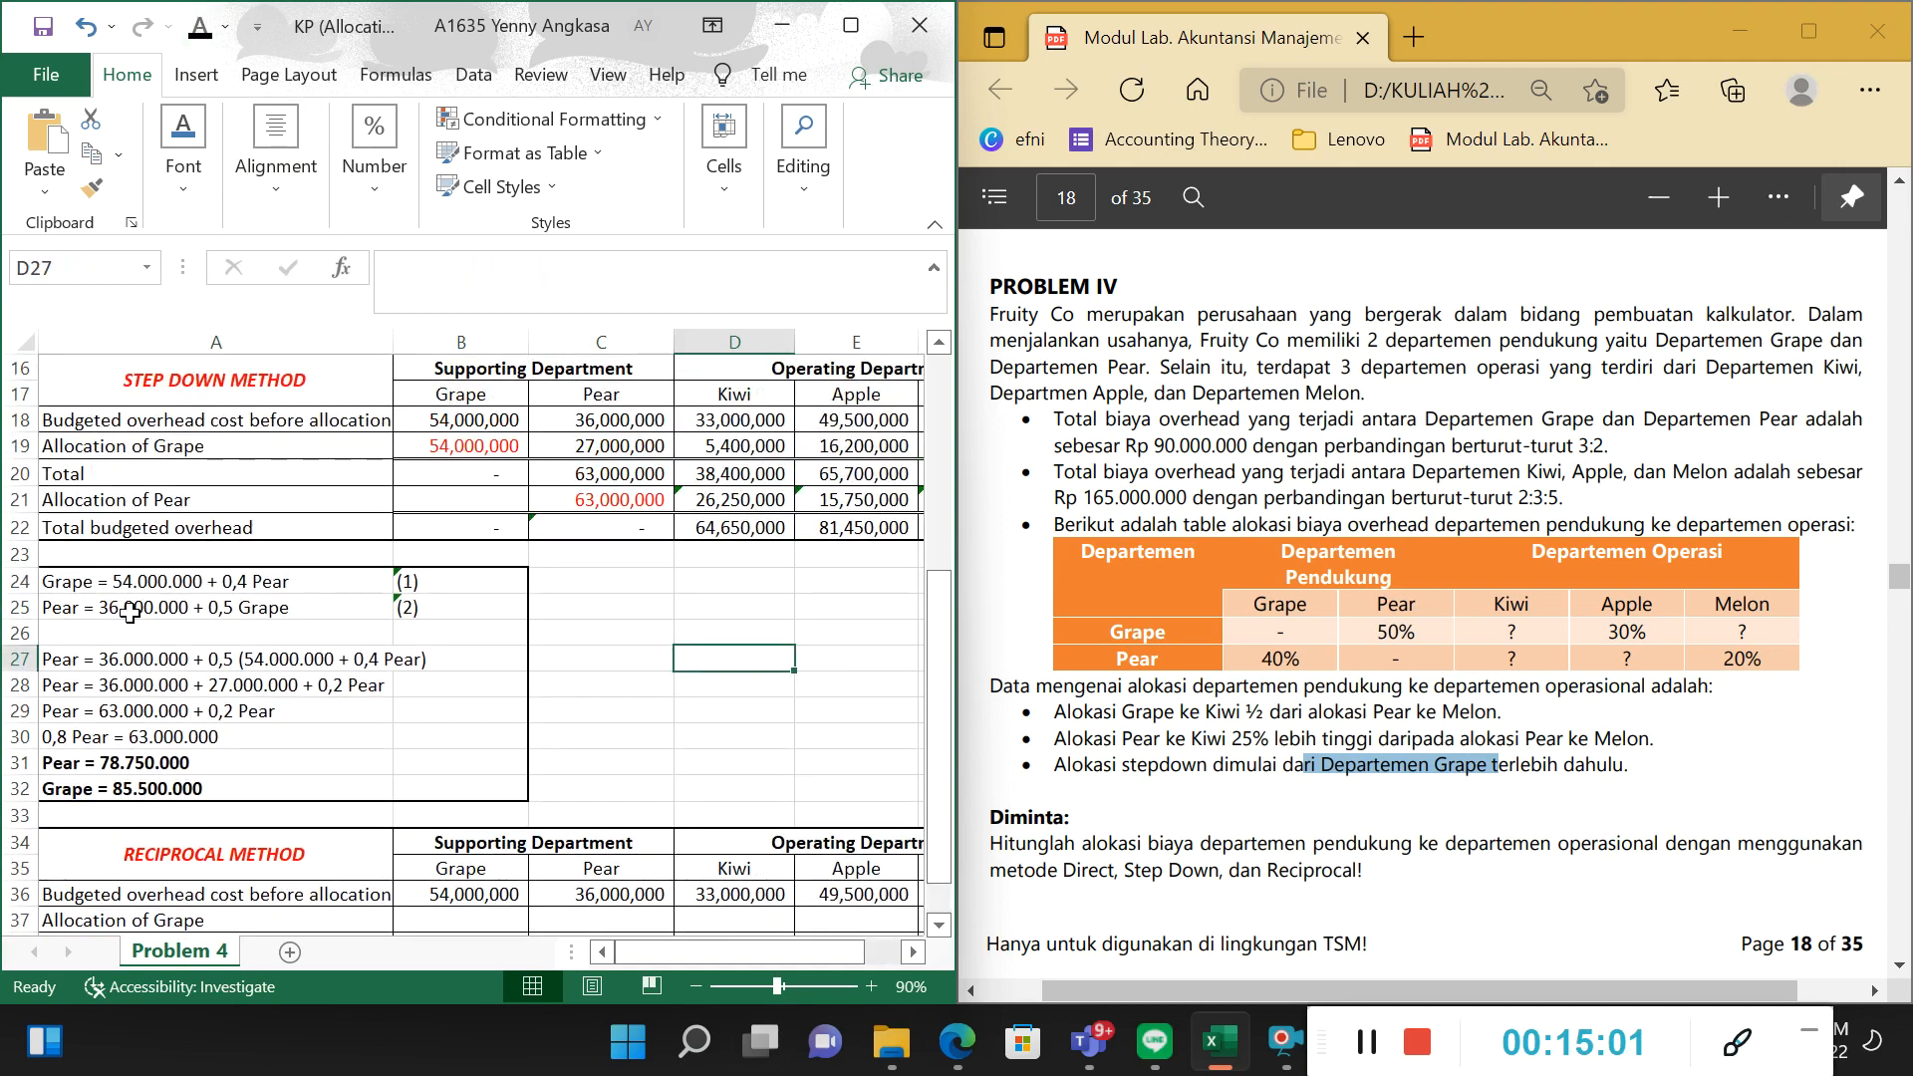
{"action": "scroll", "coordinate": [130, 613], "scroll_direction": "down", "scroll_amount": 1}
{"action": "left_click", "coordinate": [162, 503]}
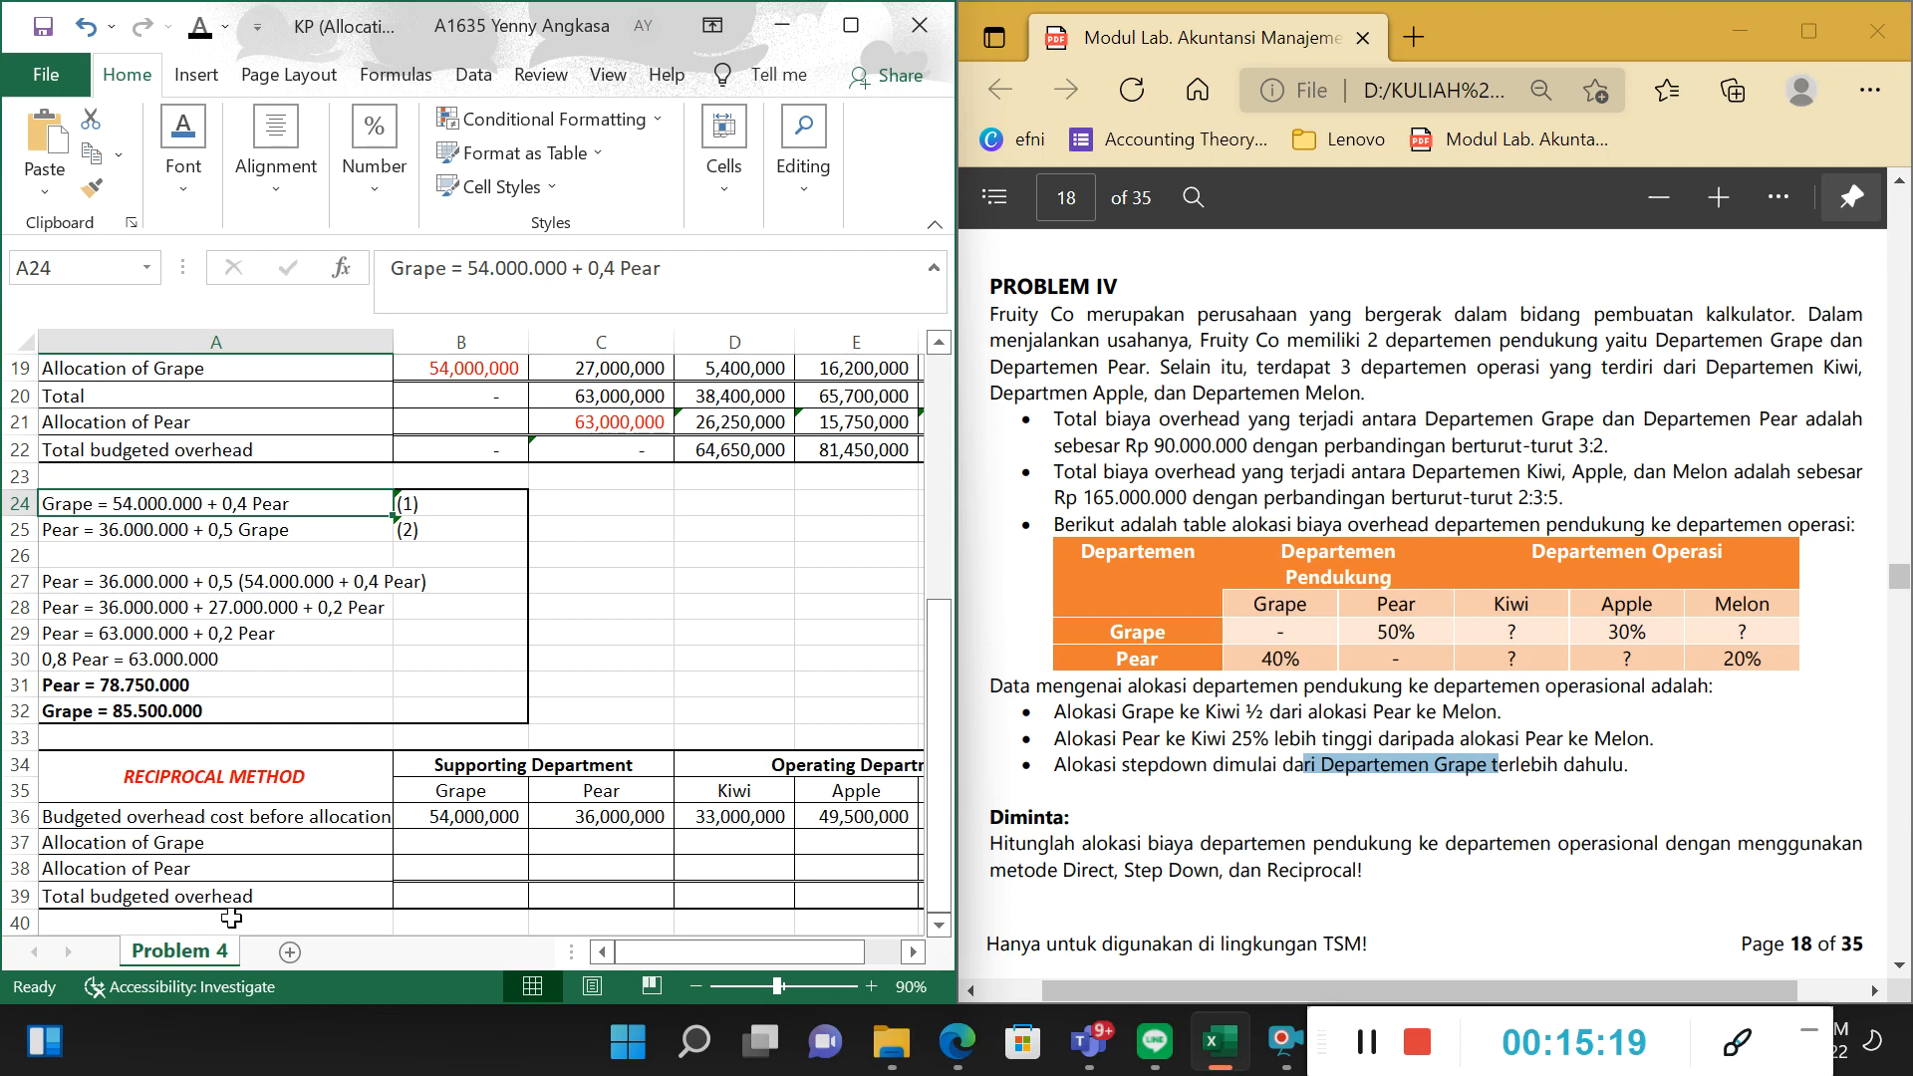
{"action": "left_click", "coordinate": [237, 842]}
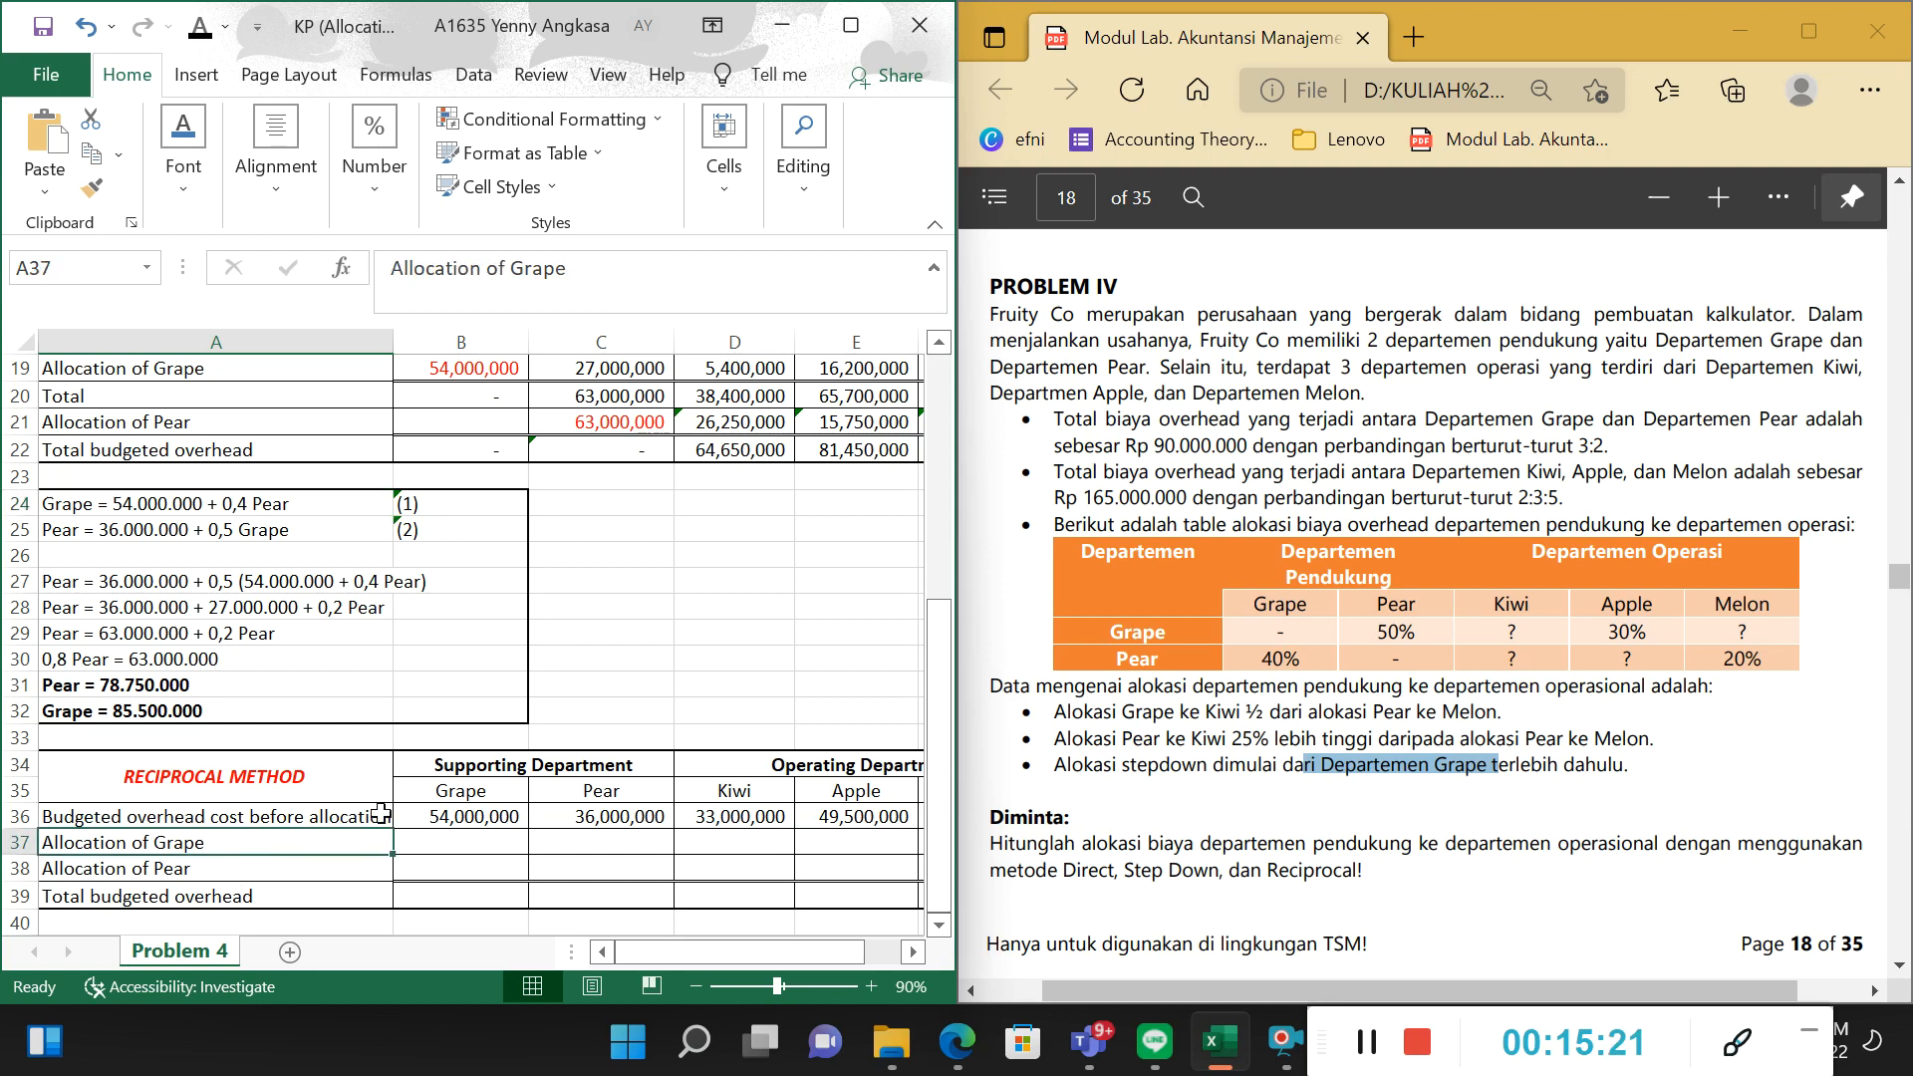
{"action": "left_click", "coordinate": [428, 850]}
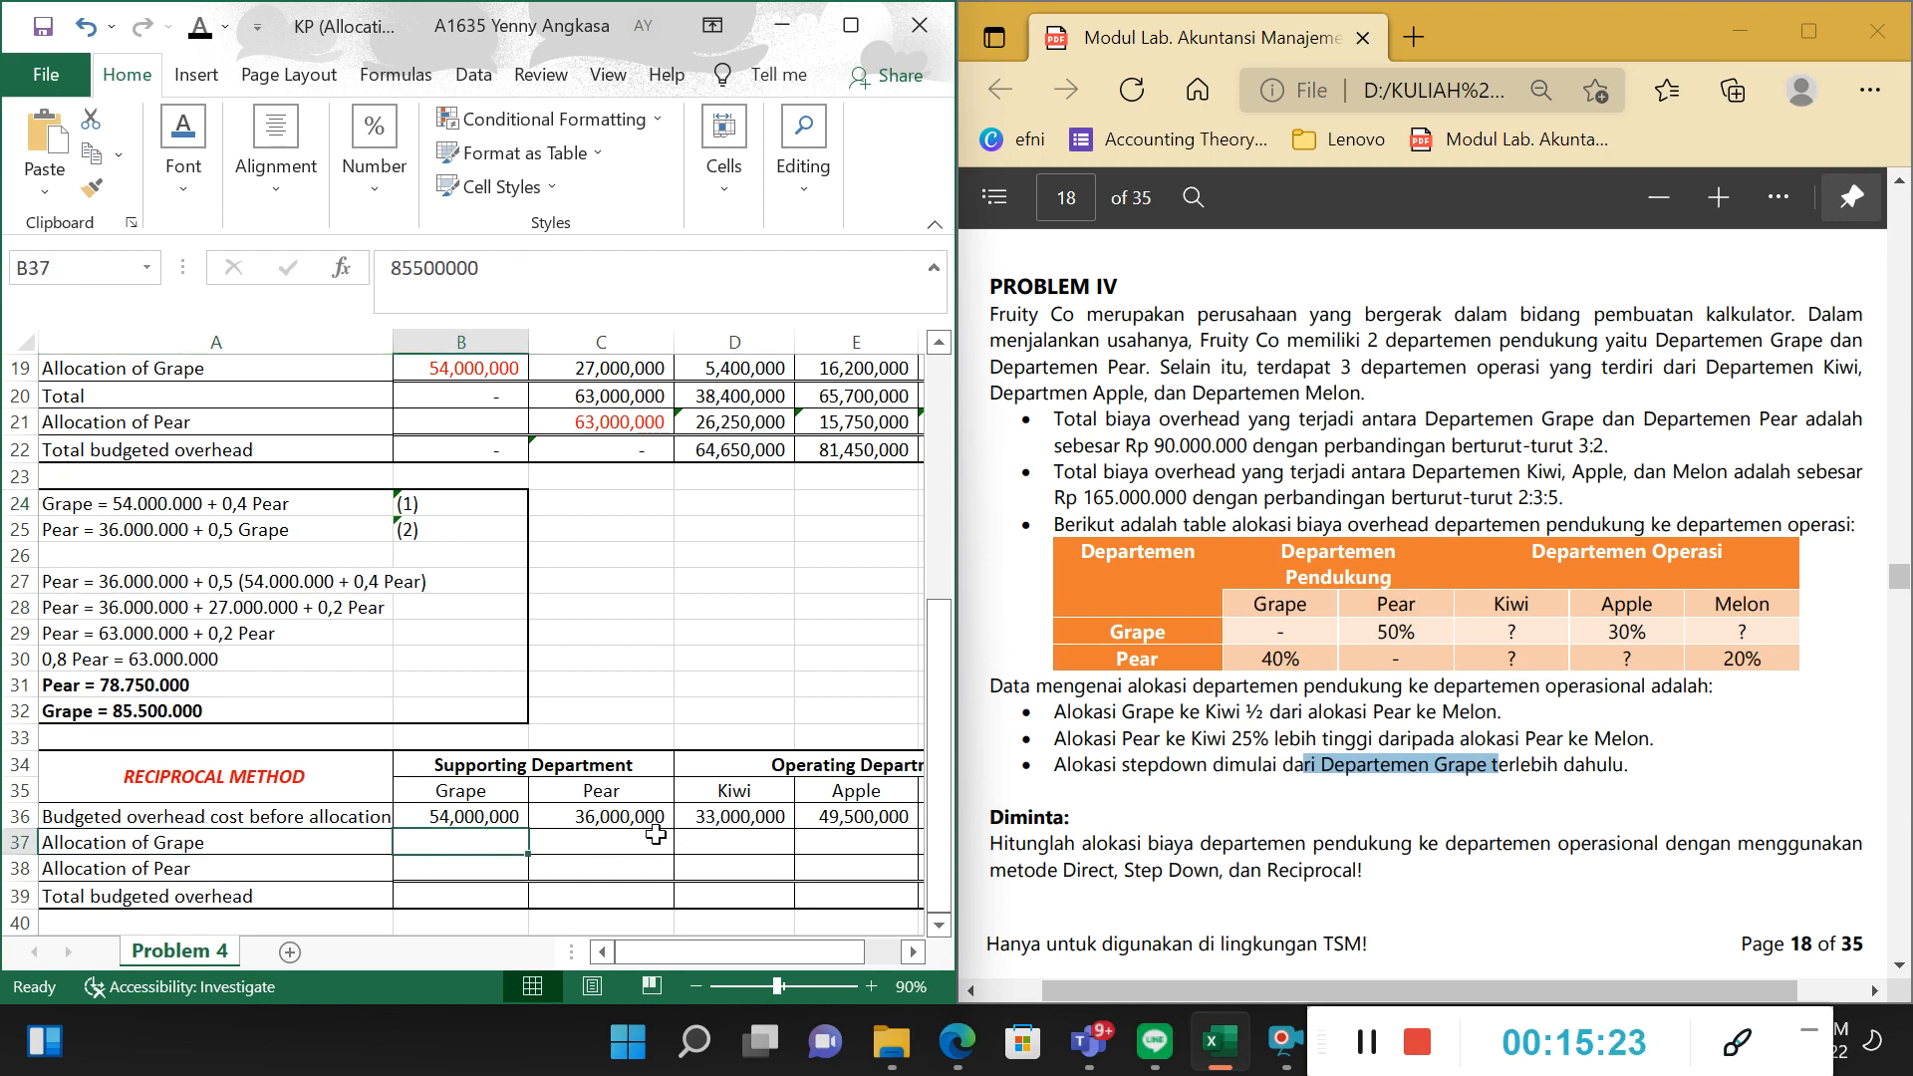
{"action": "left_click", "coordinate": [127, 477]}
{"action": "left_click", "coordinate": [108, 526]}
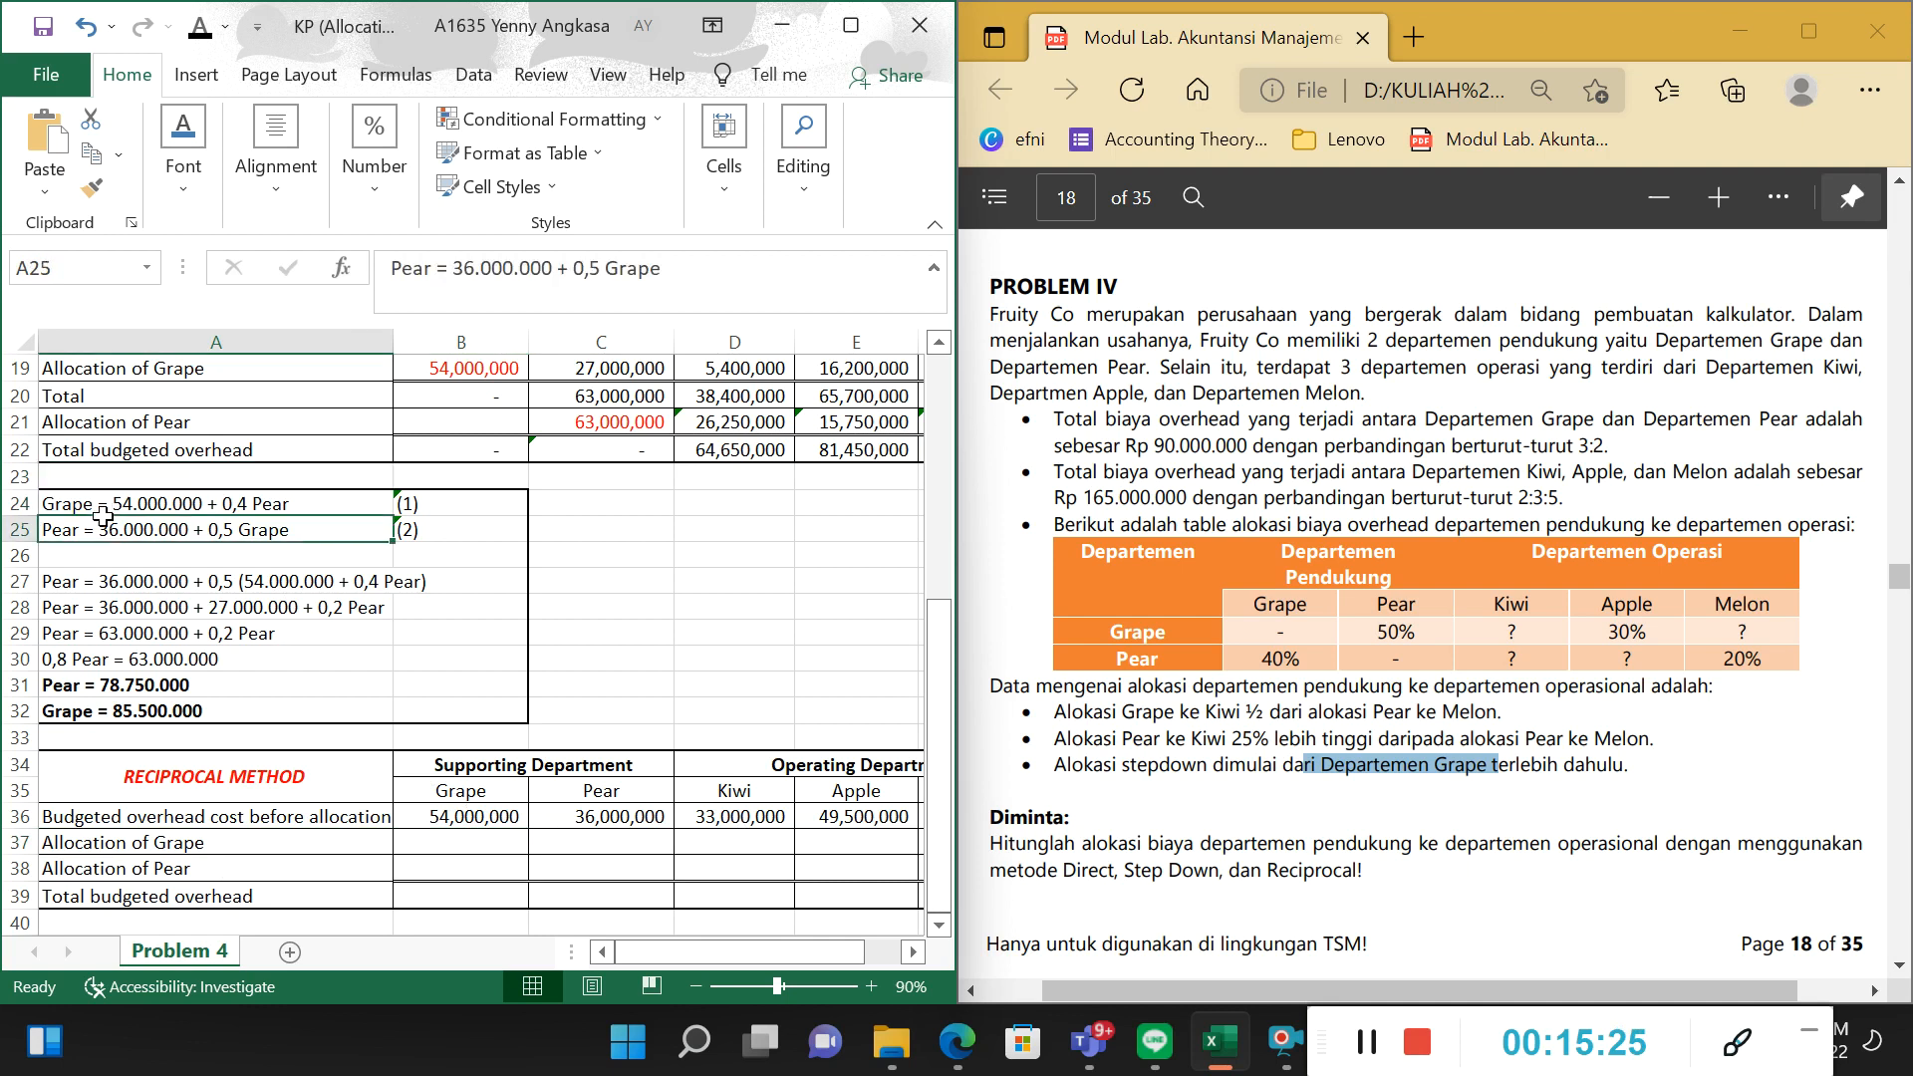
{"action": "scroll", "coordinate": [150, 549], "scroll_direction": "up", "scroll_amount": 2}
{"action": "left_click", "coordinate": [145, 653]}
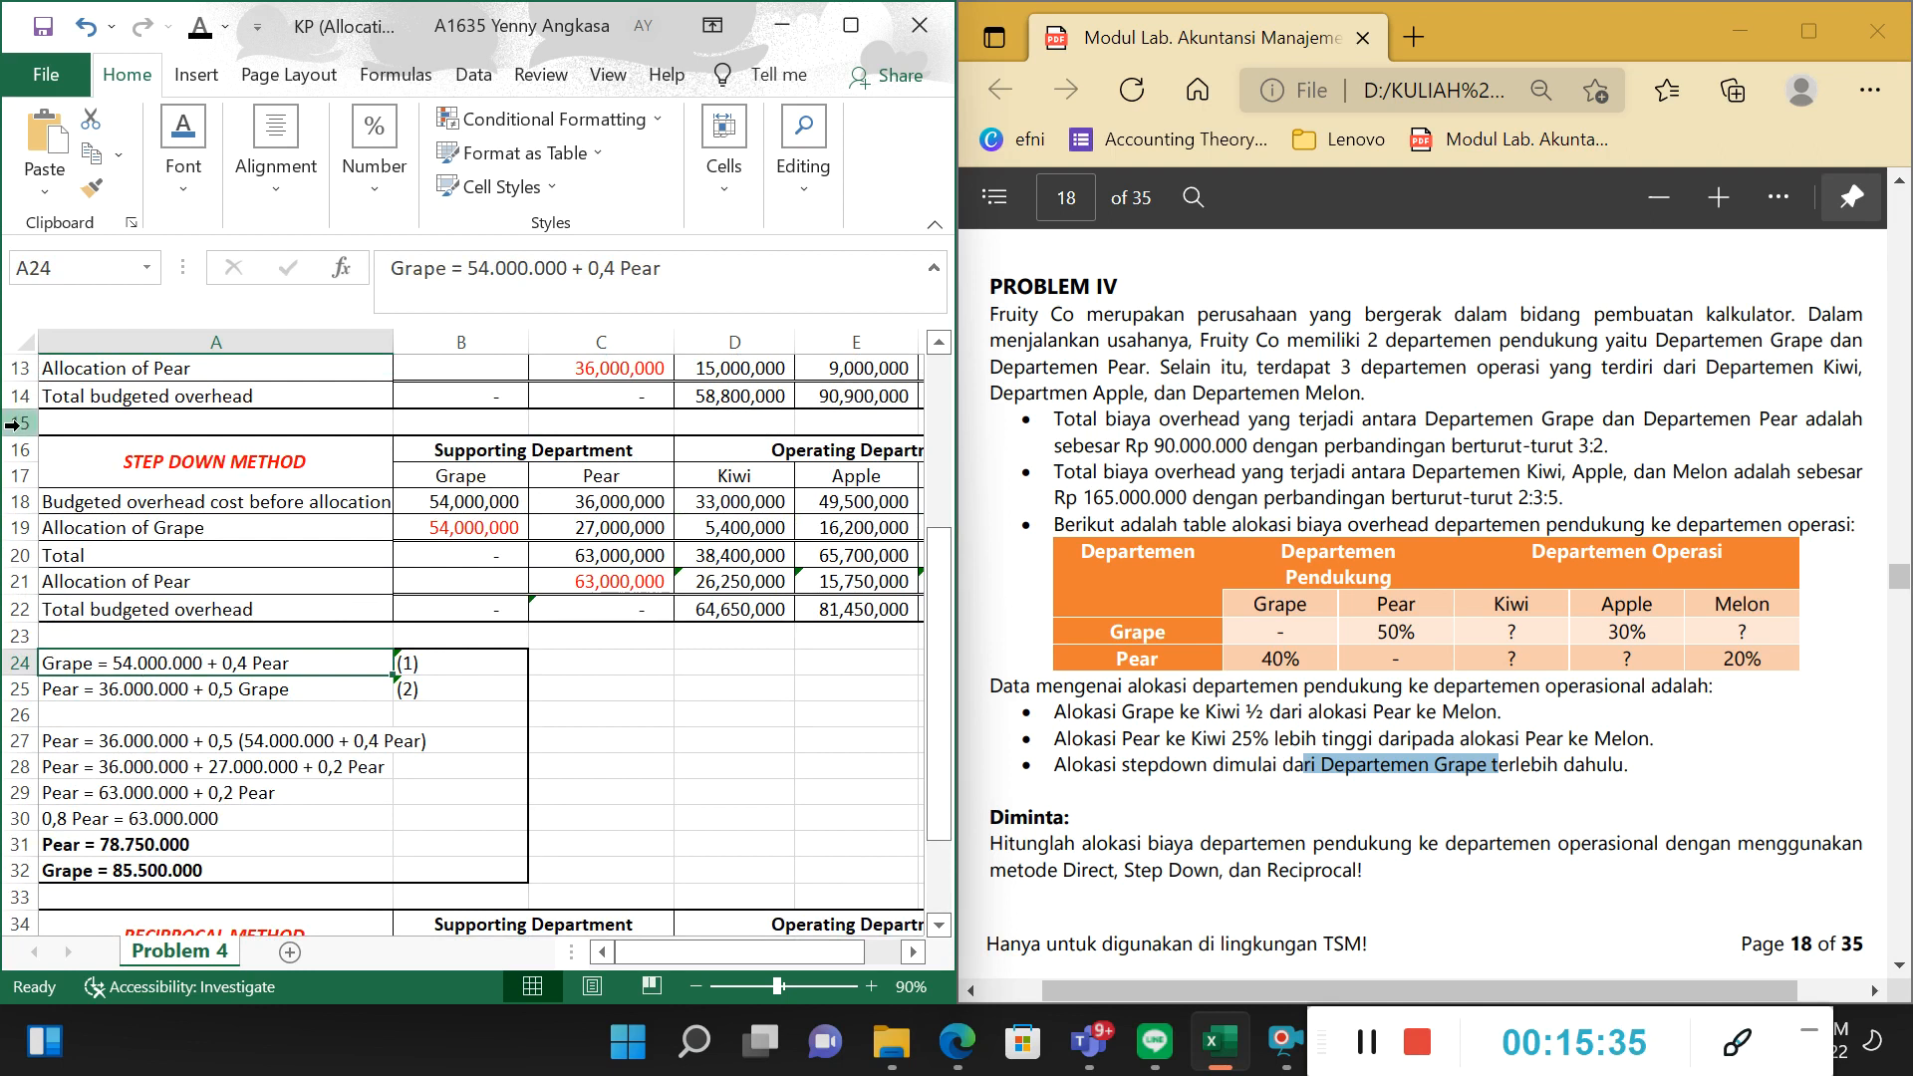
Relate the Grape equation in A24 to Pear's allocation percentage to Grape in B7 and the budgeted overhead costs.
{"action": "scroll", "coordinate": [187, 409], "scroll_direction": "down", "scroll_amount": 2}
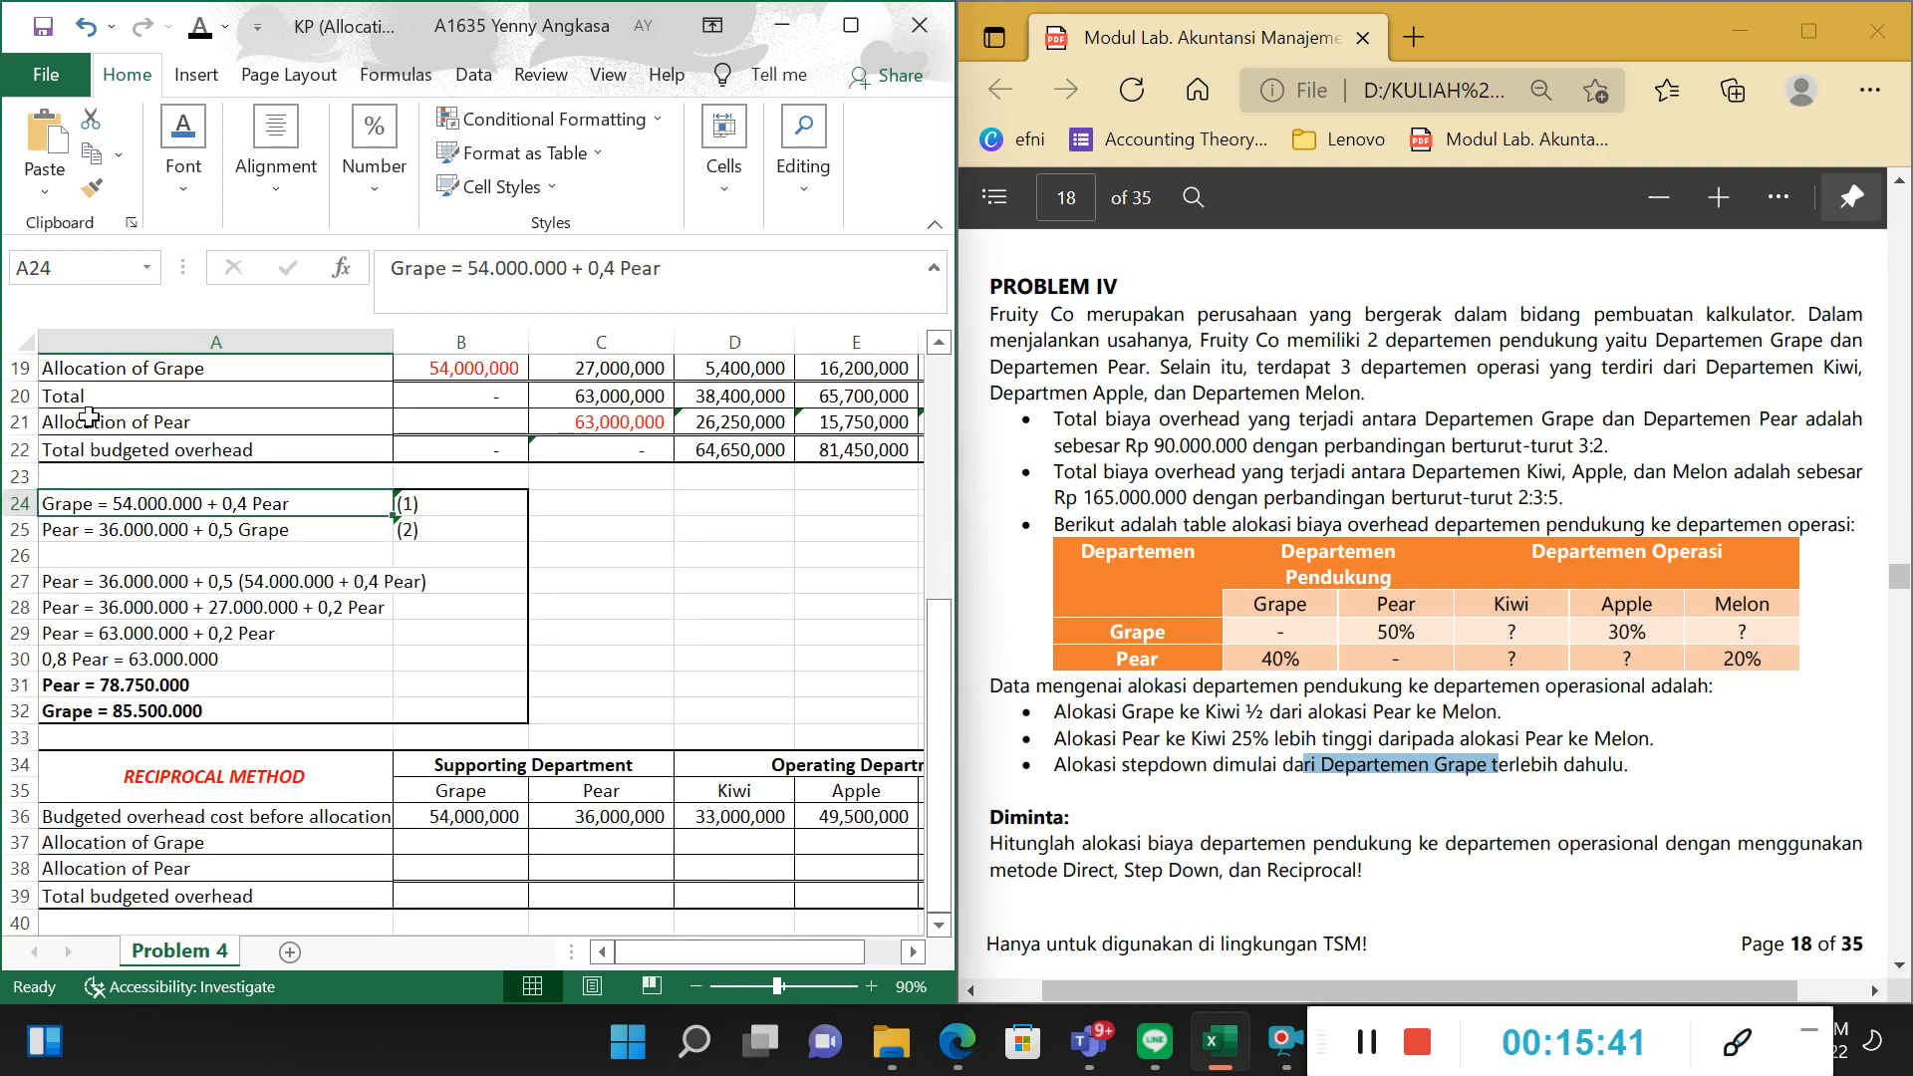
{"action": "scroll", "coordinate": [533, 548], "scroll_direction": "up", "scroll_amount": 3}
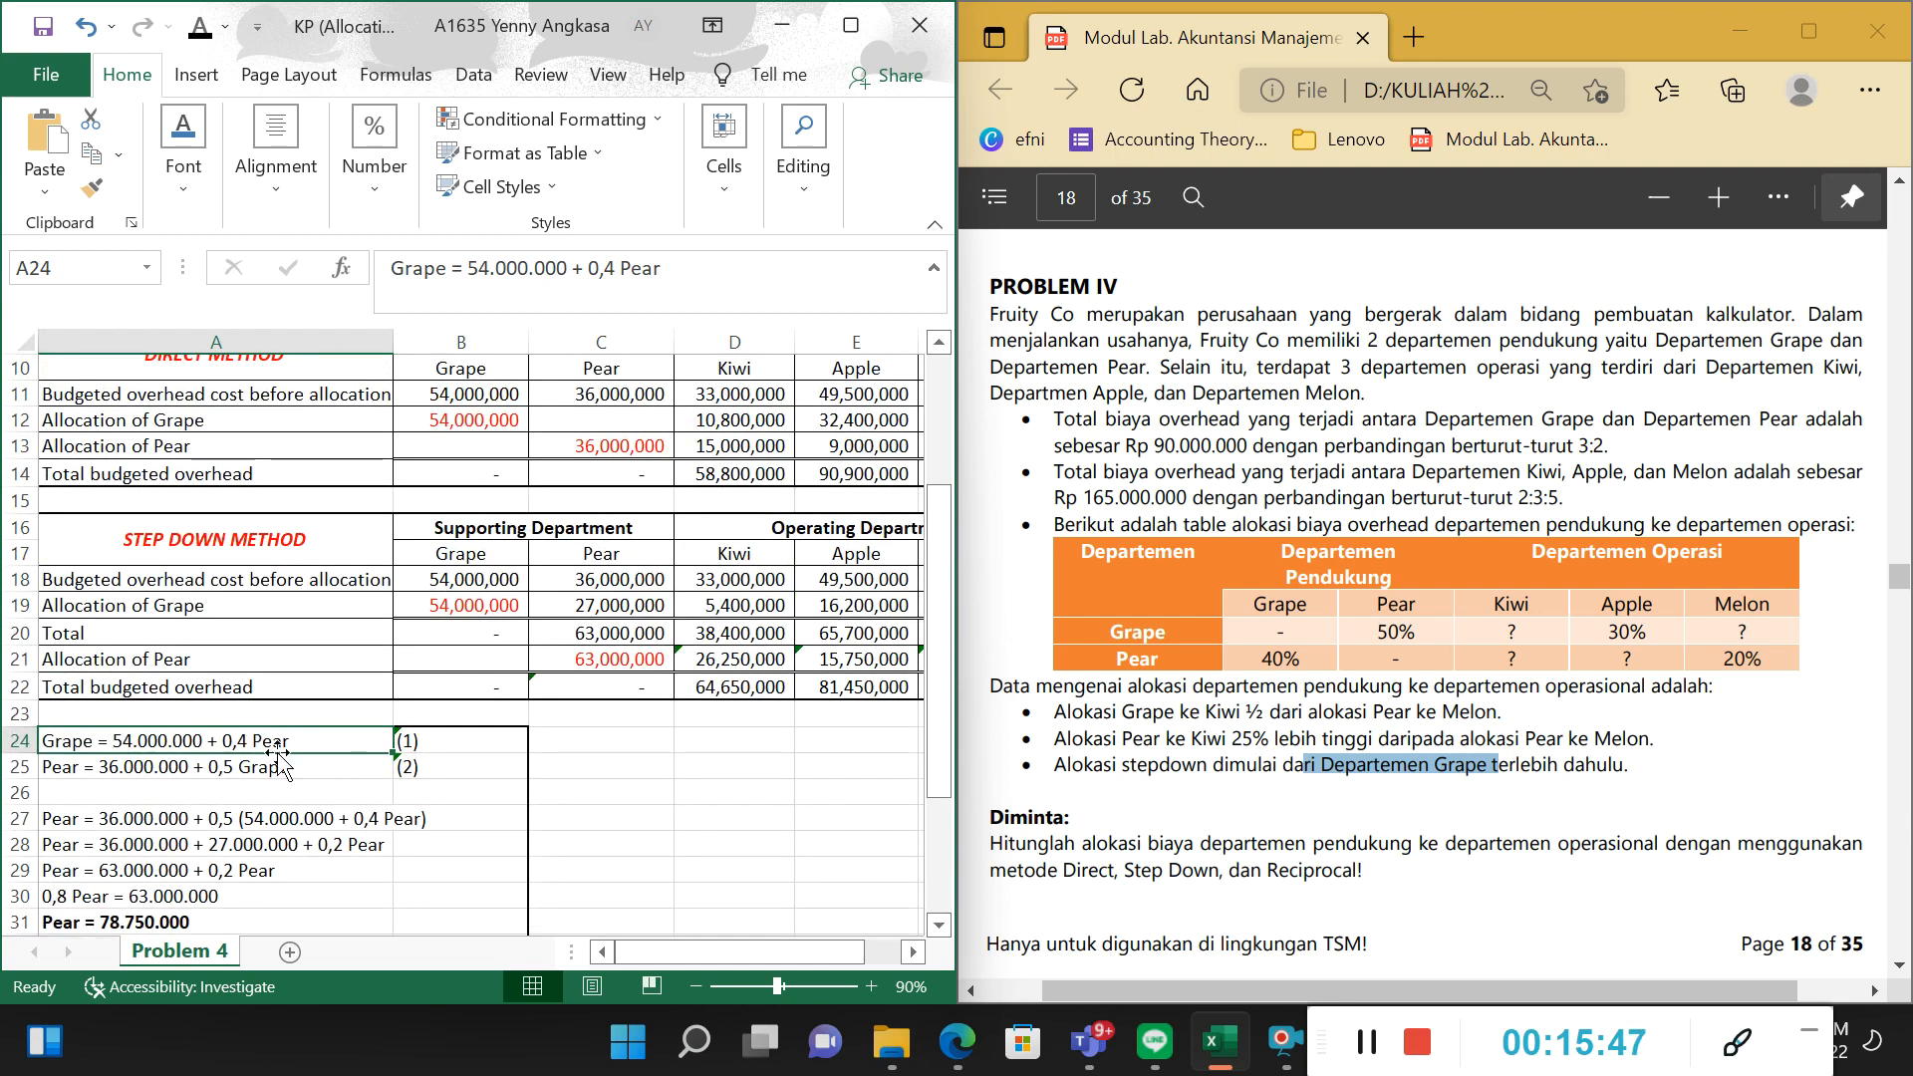
{"action": "scroll", "coordinate": [301, 342], "scroll_direction": "up", "scroll_amount": 2}
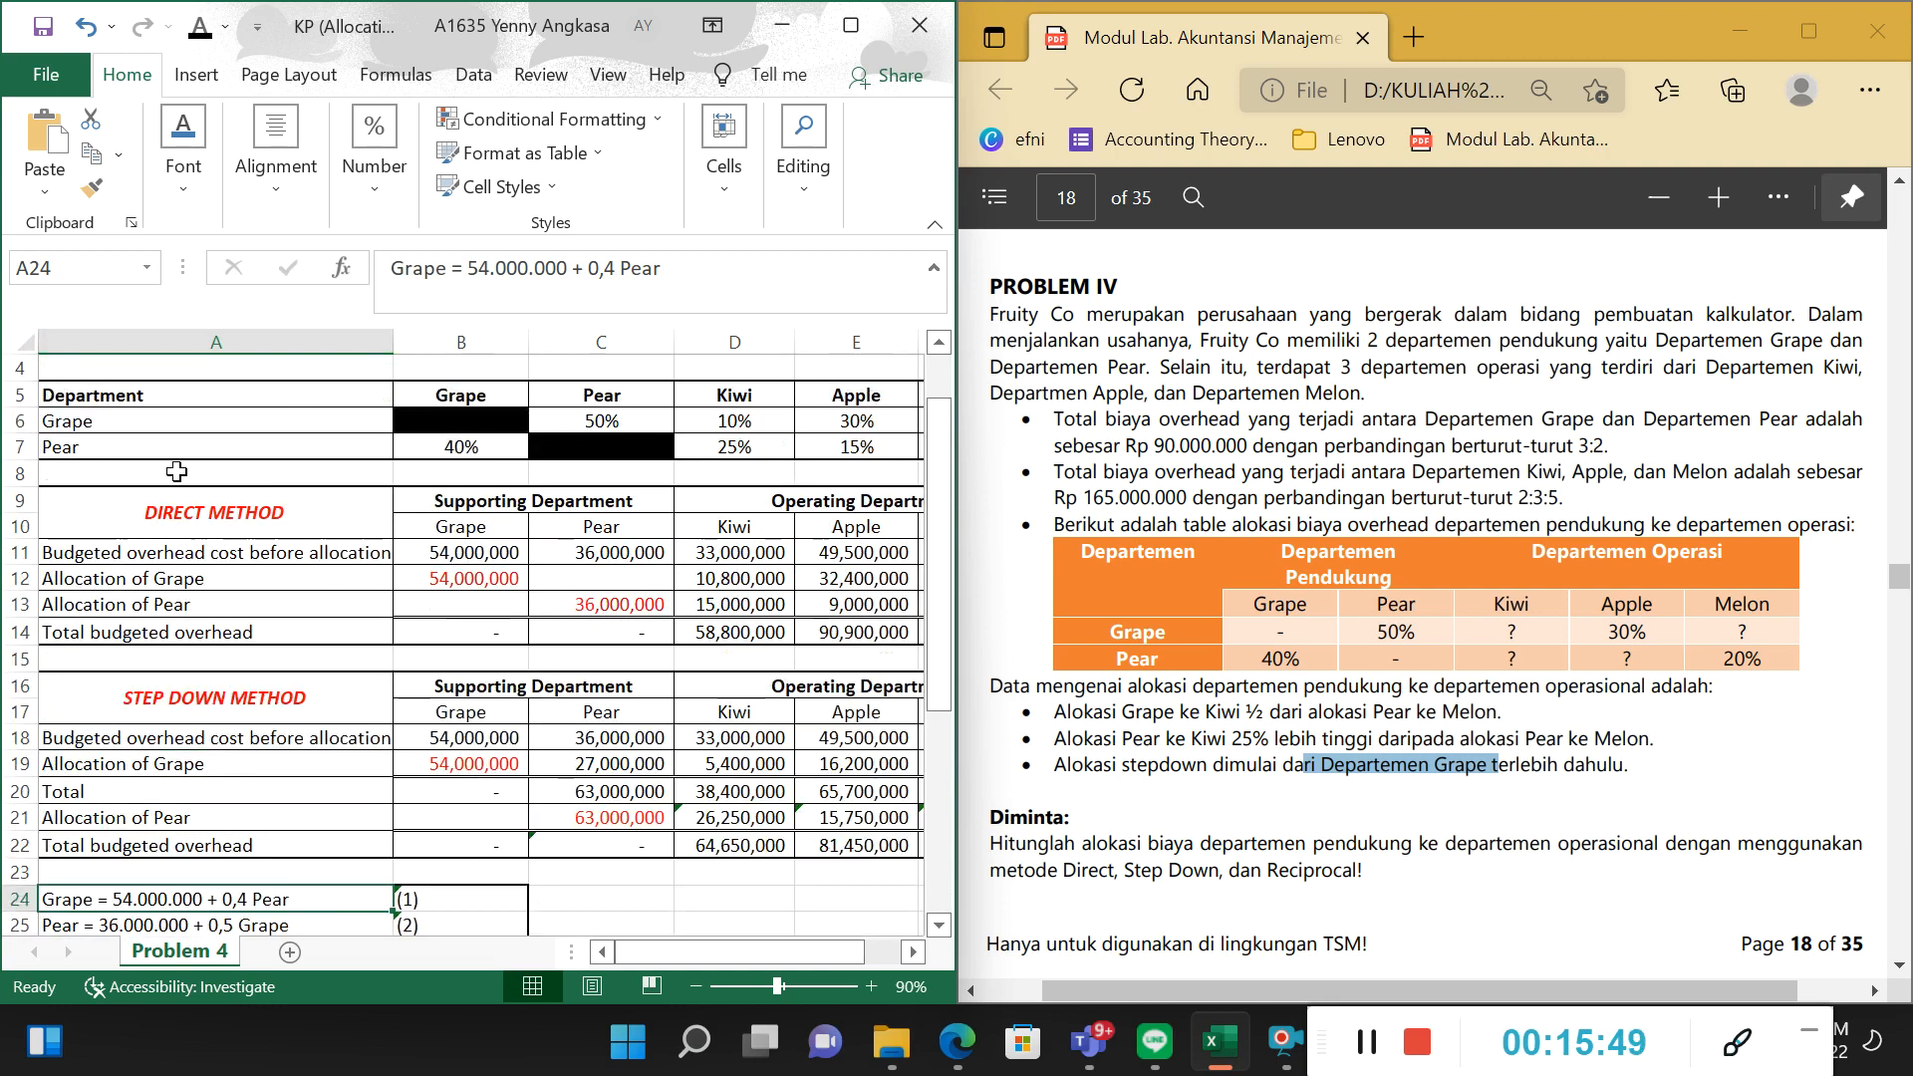
{"action": "left_click", "coordinate": [147, 449]}
{"action": "left_click", "coordinate": [481, 451]}
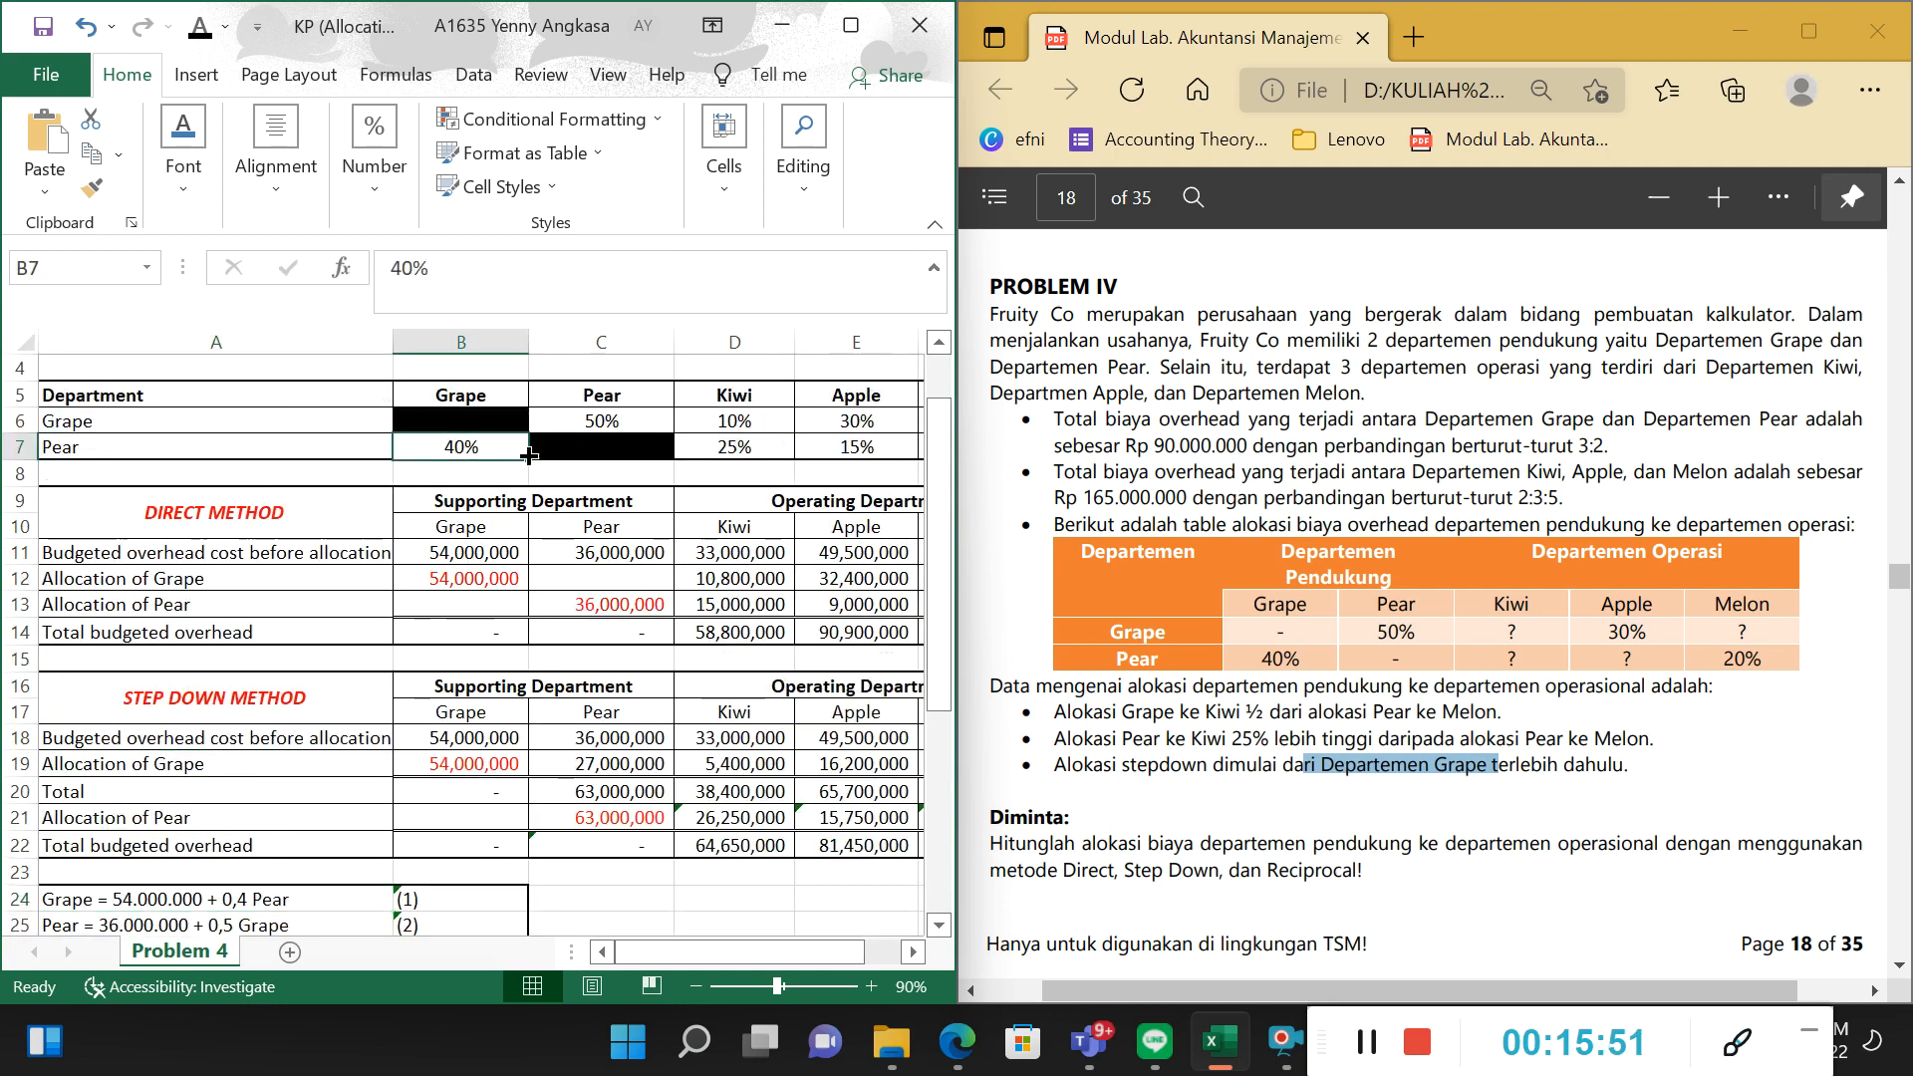
{"action": "scroll", "coordinate": [466, 503], "scroll_direction": "down", "scroll_amount": 3}
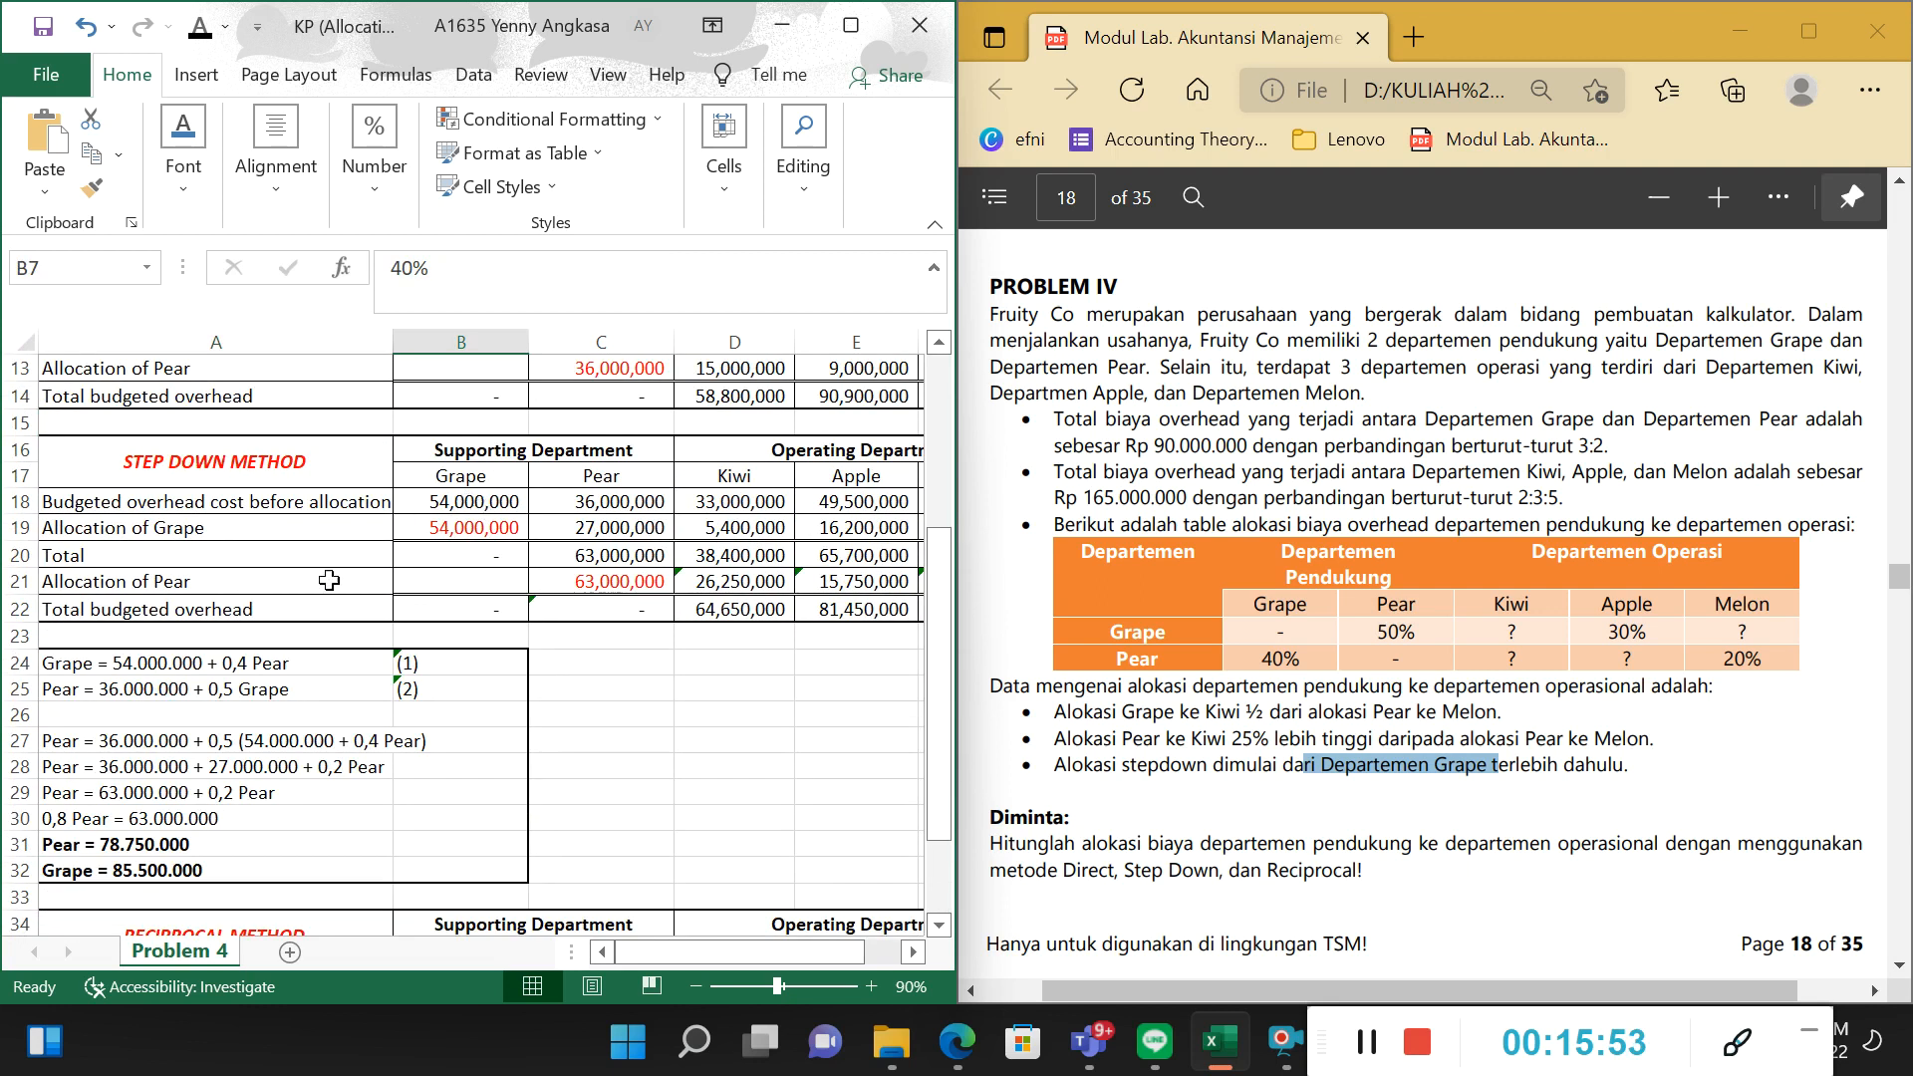
{"action": "scroll", "coordinate": [220, 678], "scroll_direction": "up", "scroll_amount": 3}
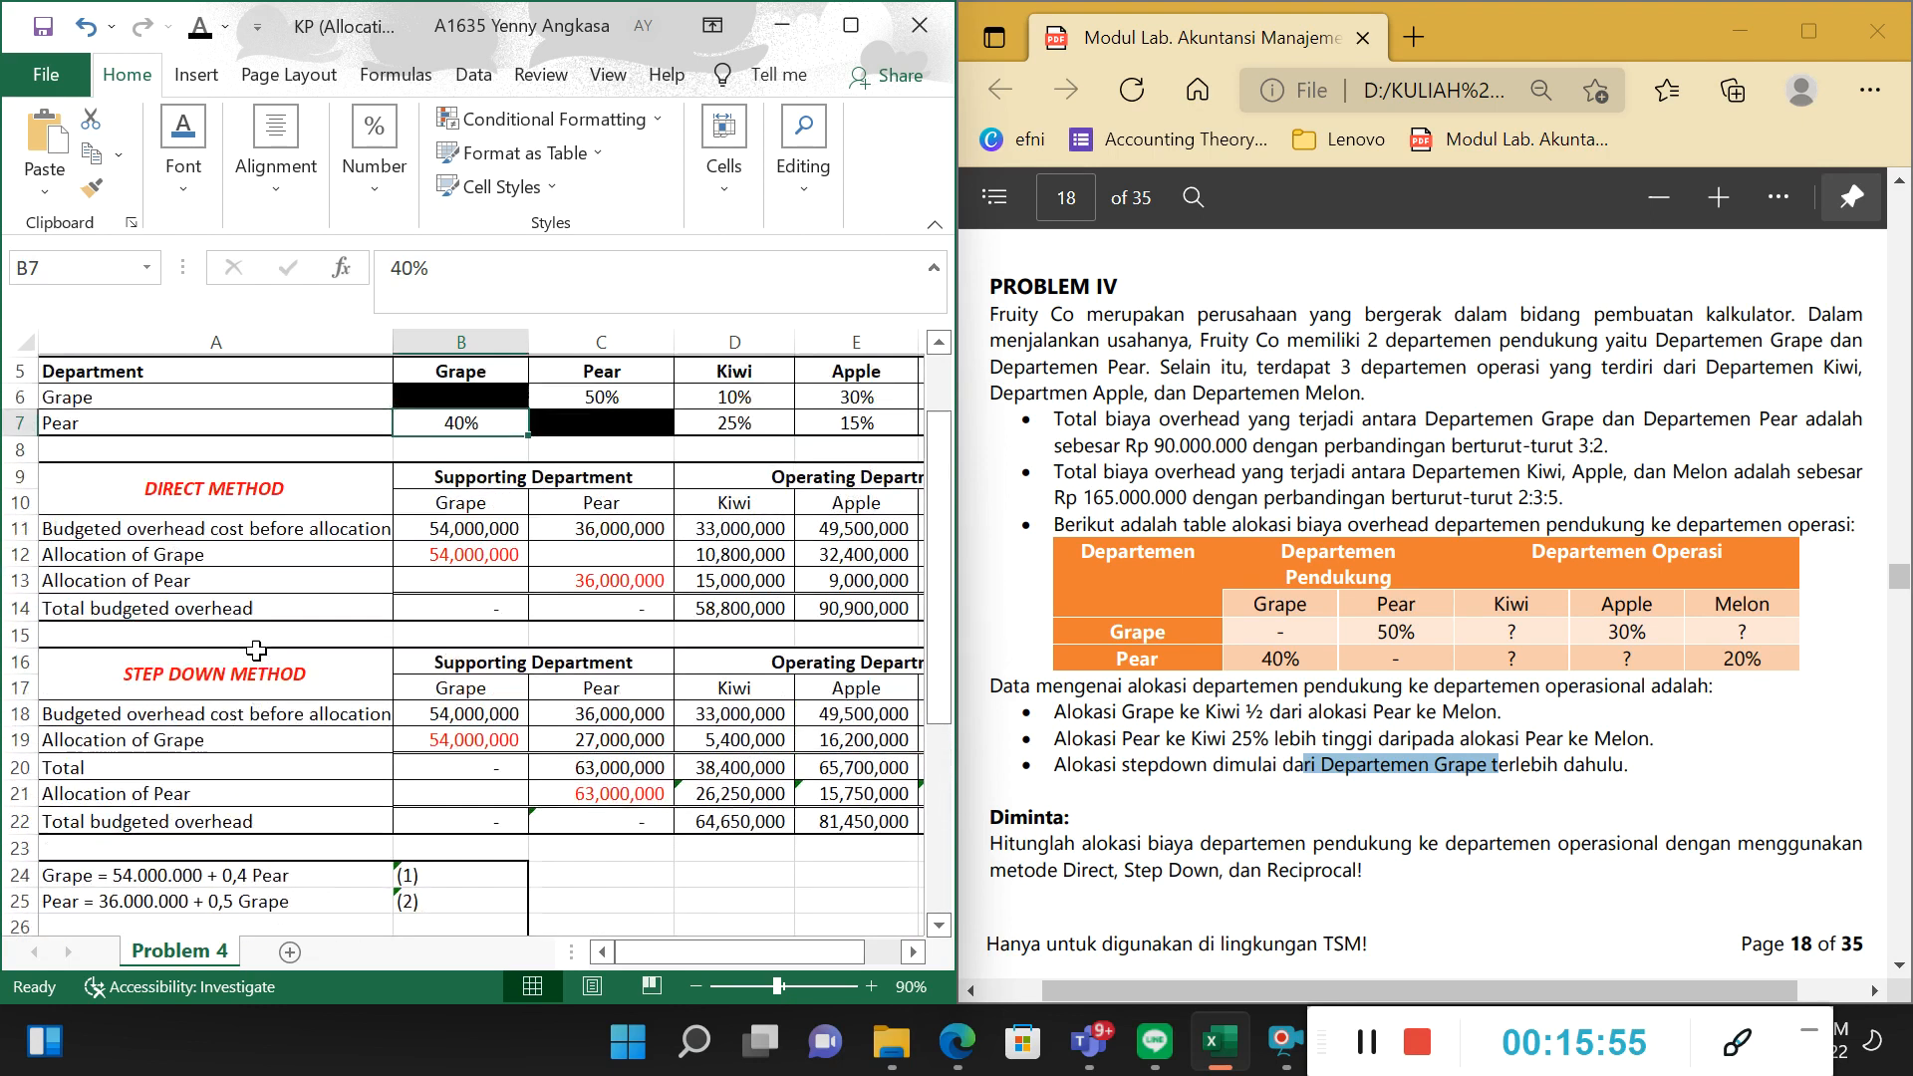
{"action": "scroll", "coordinate": [216, 705], "scroll_direction": "down", "scroll_amount": 2}
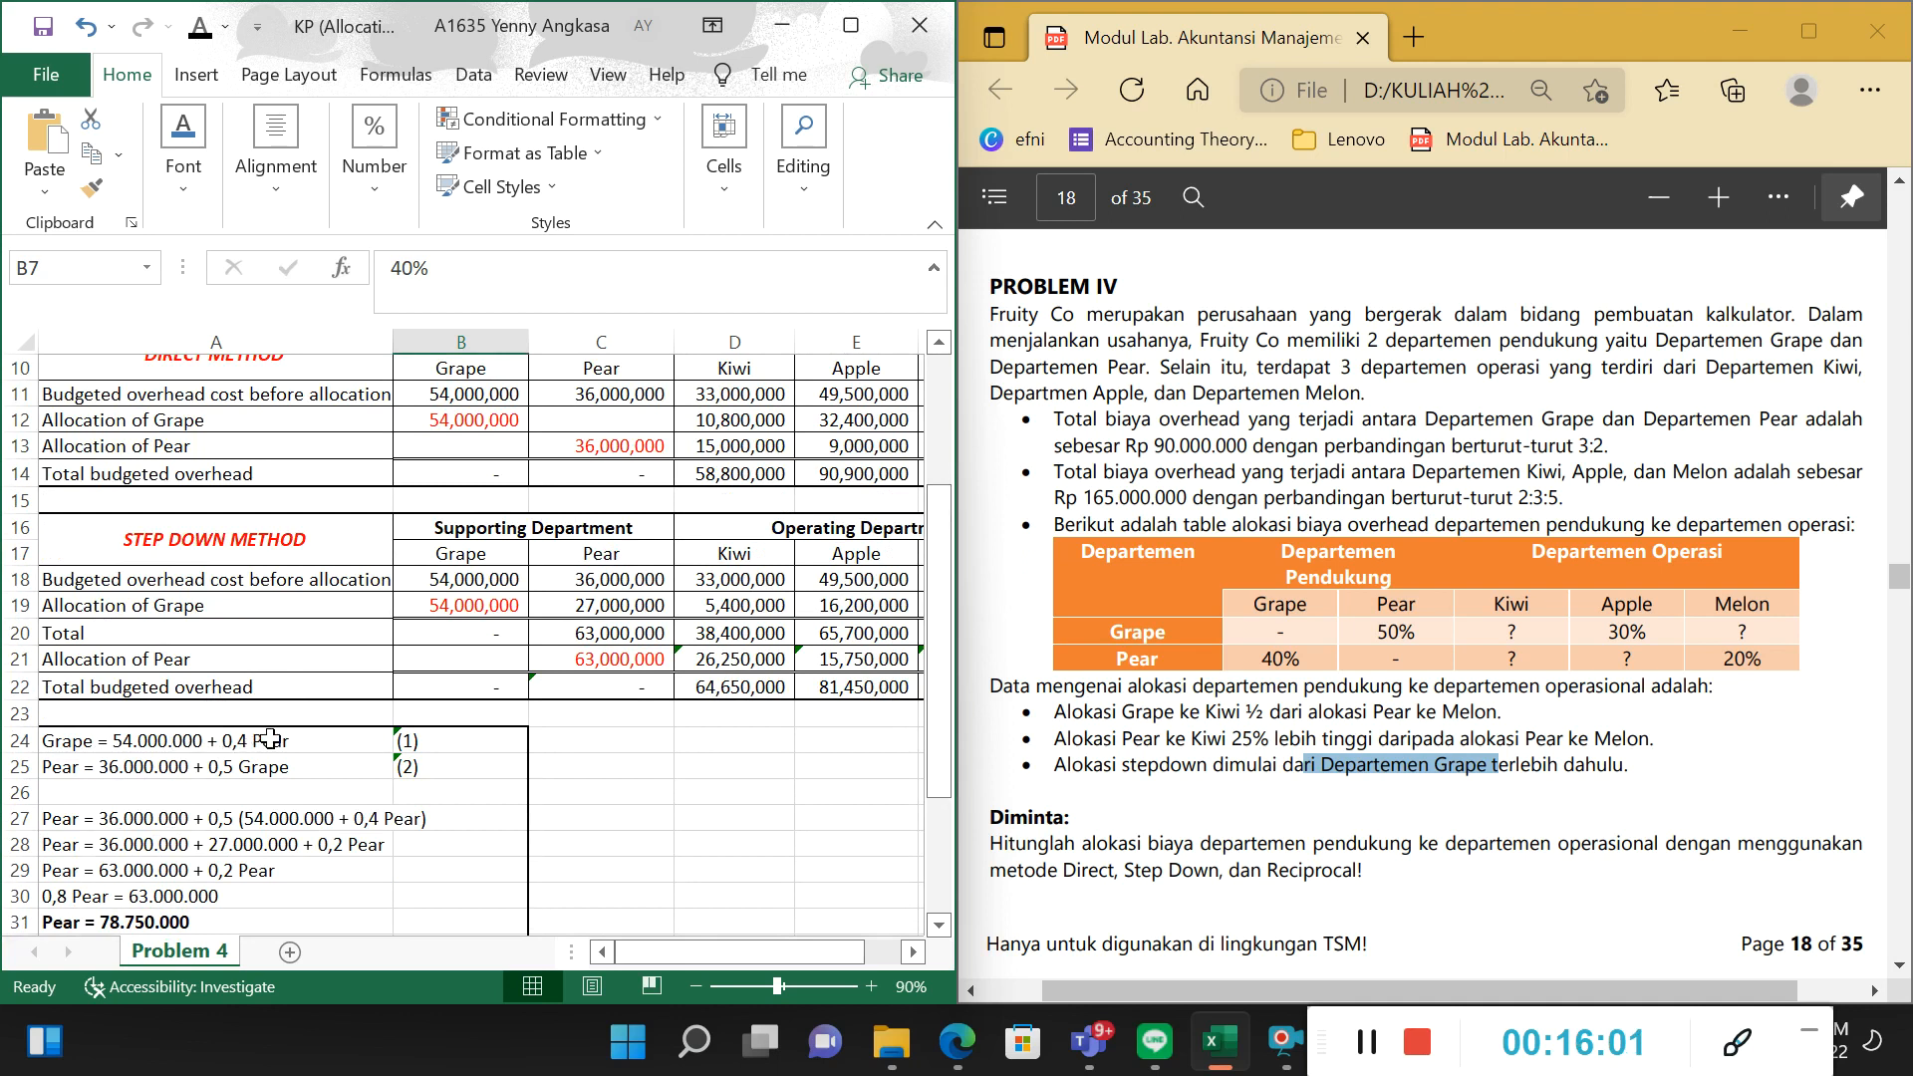
{"action": "scroll", "coordinate": [363, 711], "scroll_direction": "up", "scroll_amount": 3}
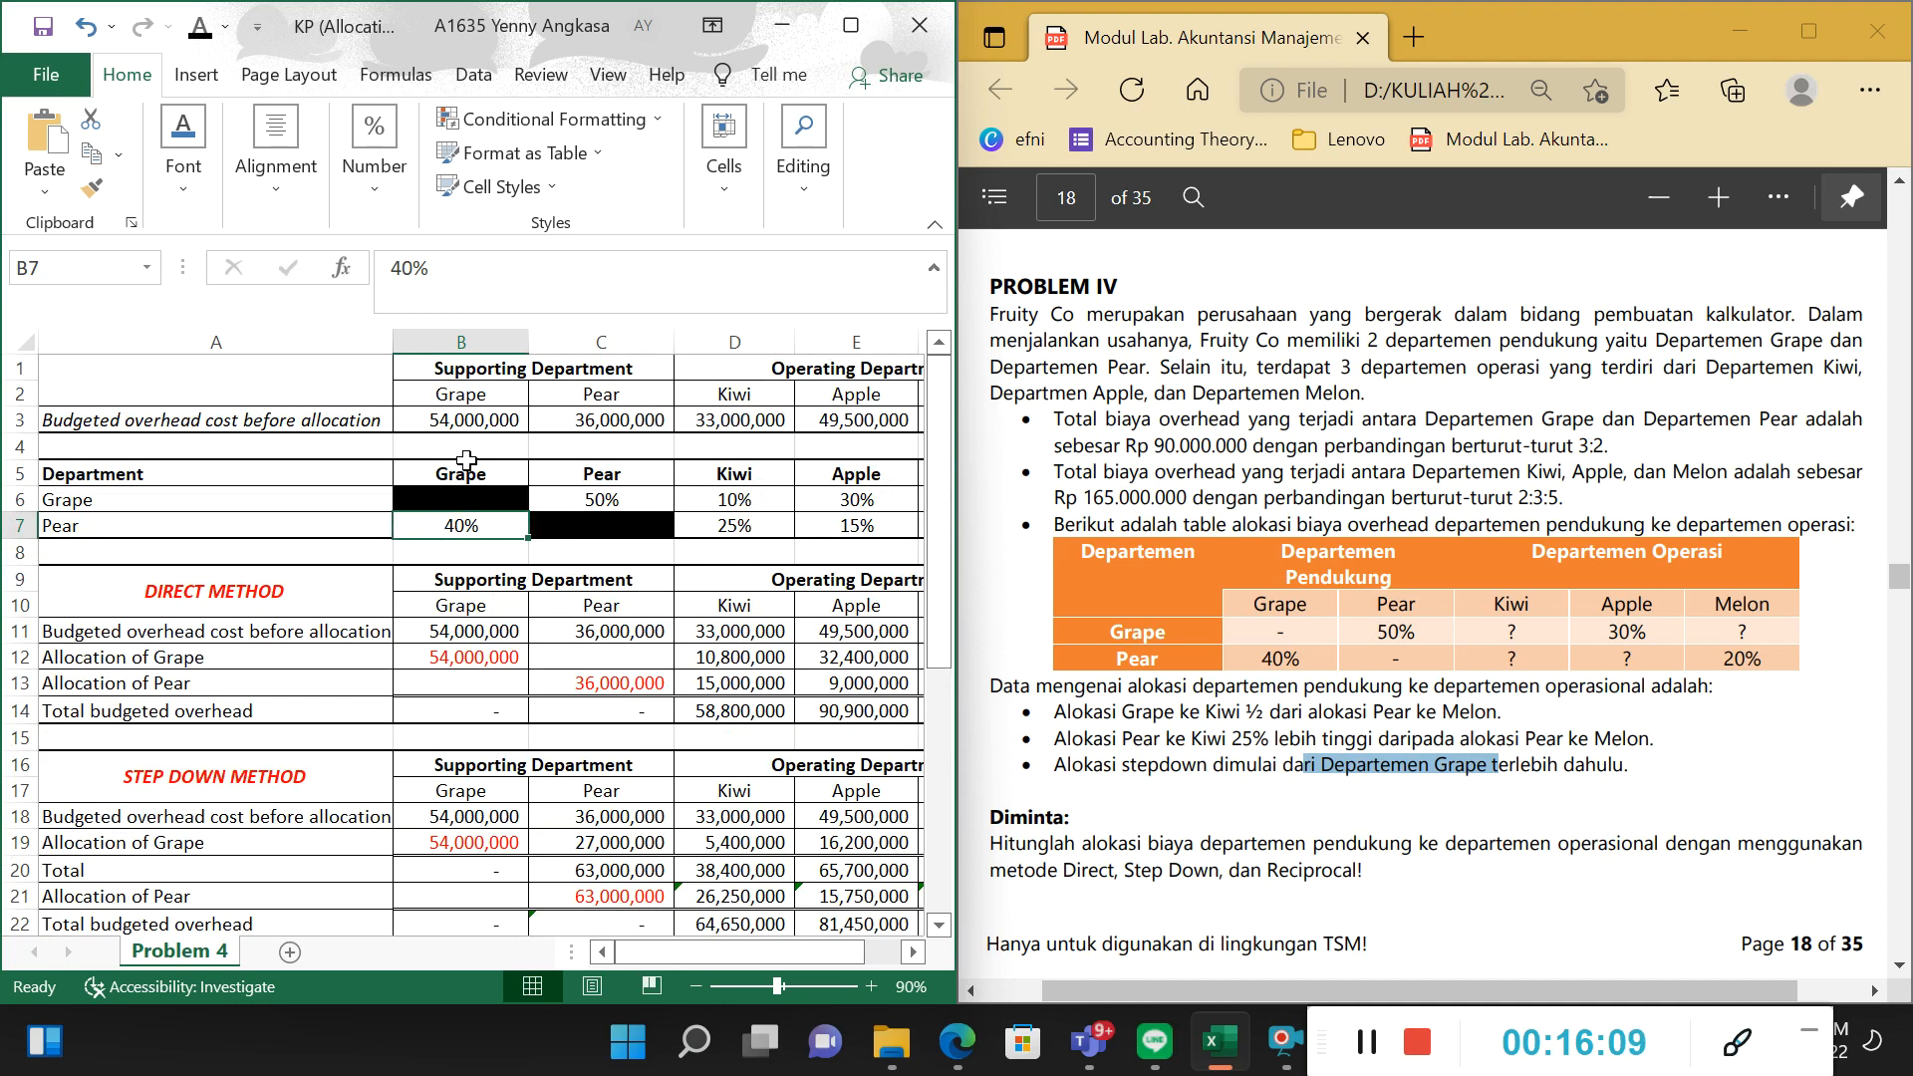
{"action": "scroll", "coordinate": [449, 548], "scroll_direction": "down", "scroll_amount": 4}
{"action": "left_click", "coordinate": [244, 689]}
{"action": "left_click", "coordinate": [234, 663]}
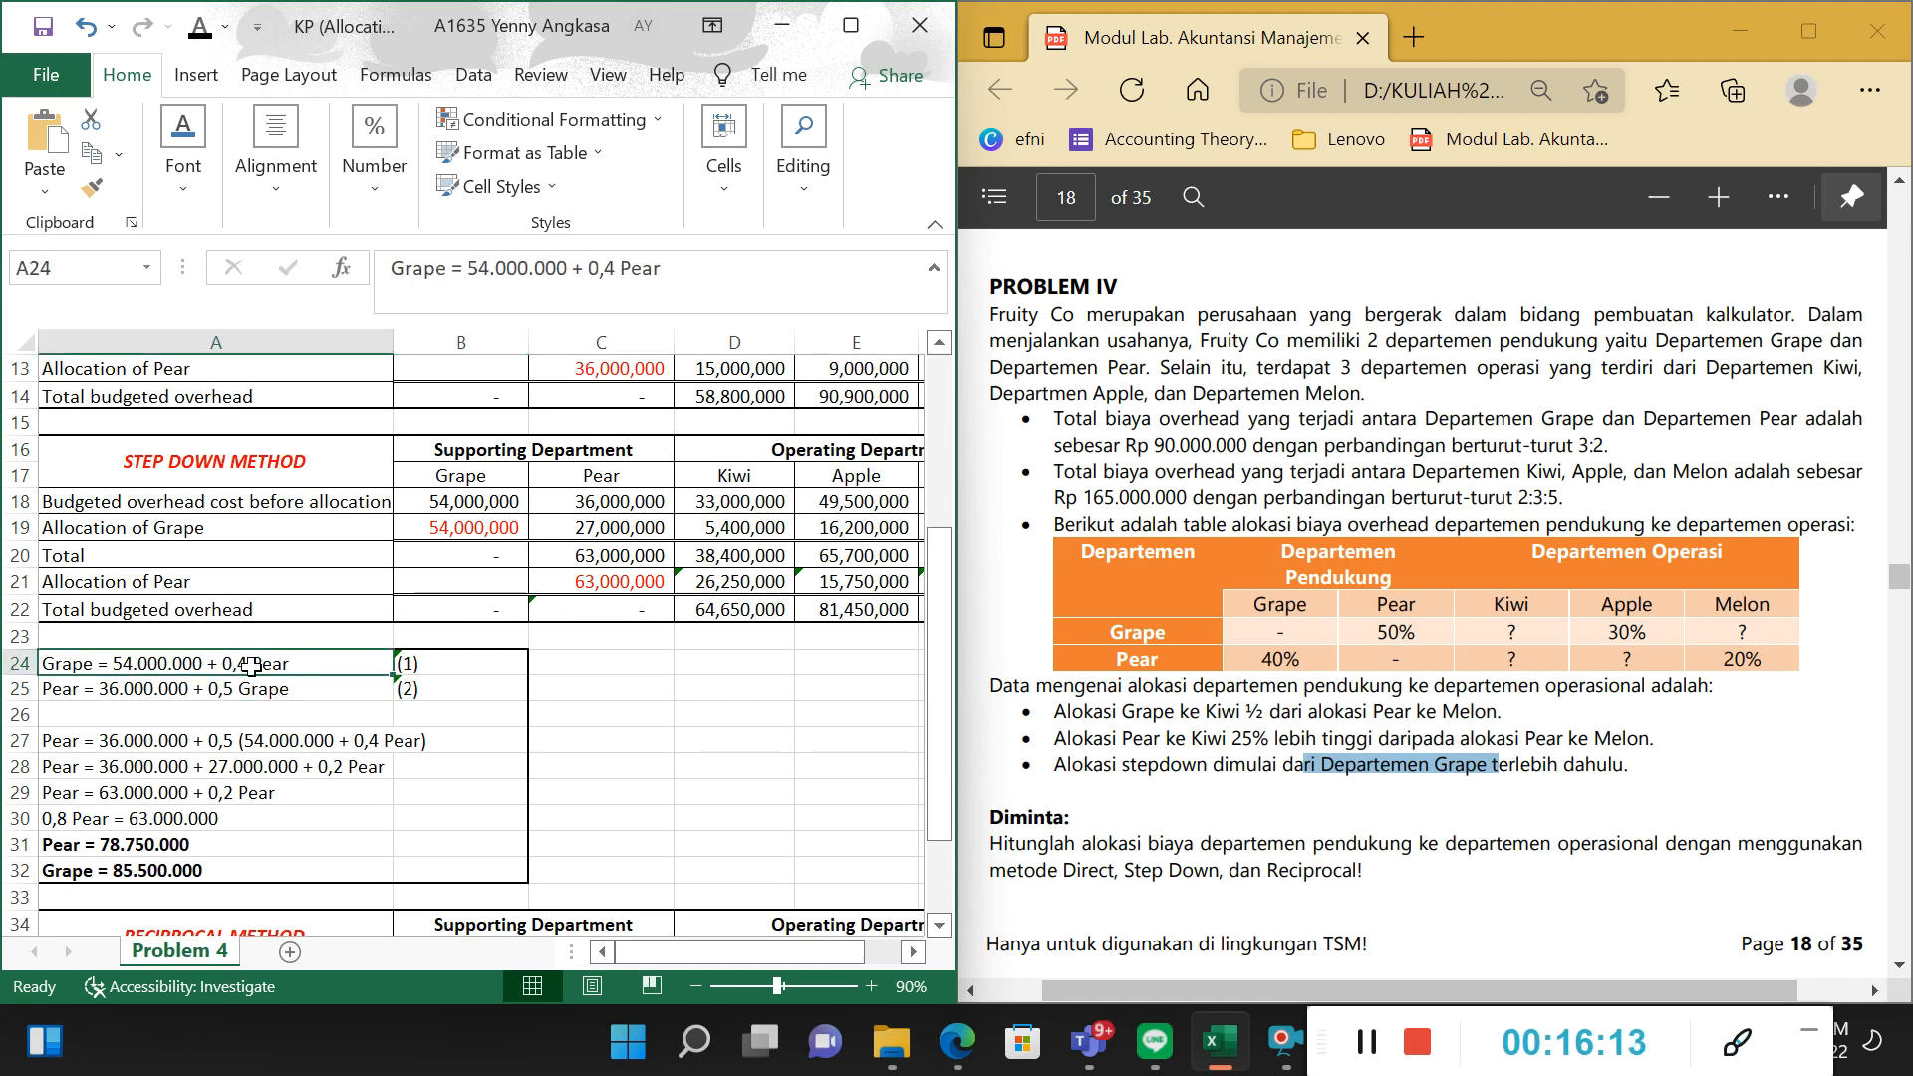
Relate the Pear equation in A25 to Pear's budgeted overhead in C18 and Grape's allocation percentage to Pear in C6.
{"action": "left_click", "coordinate": [148, 692]}
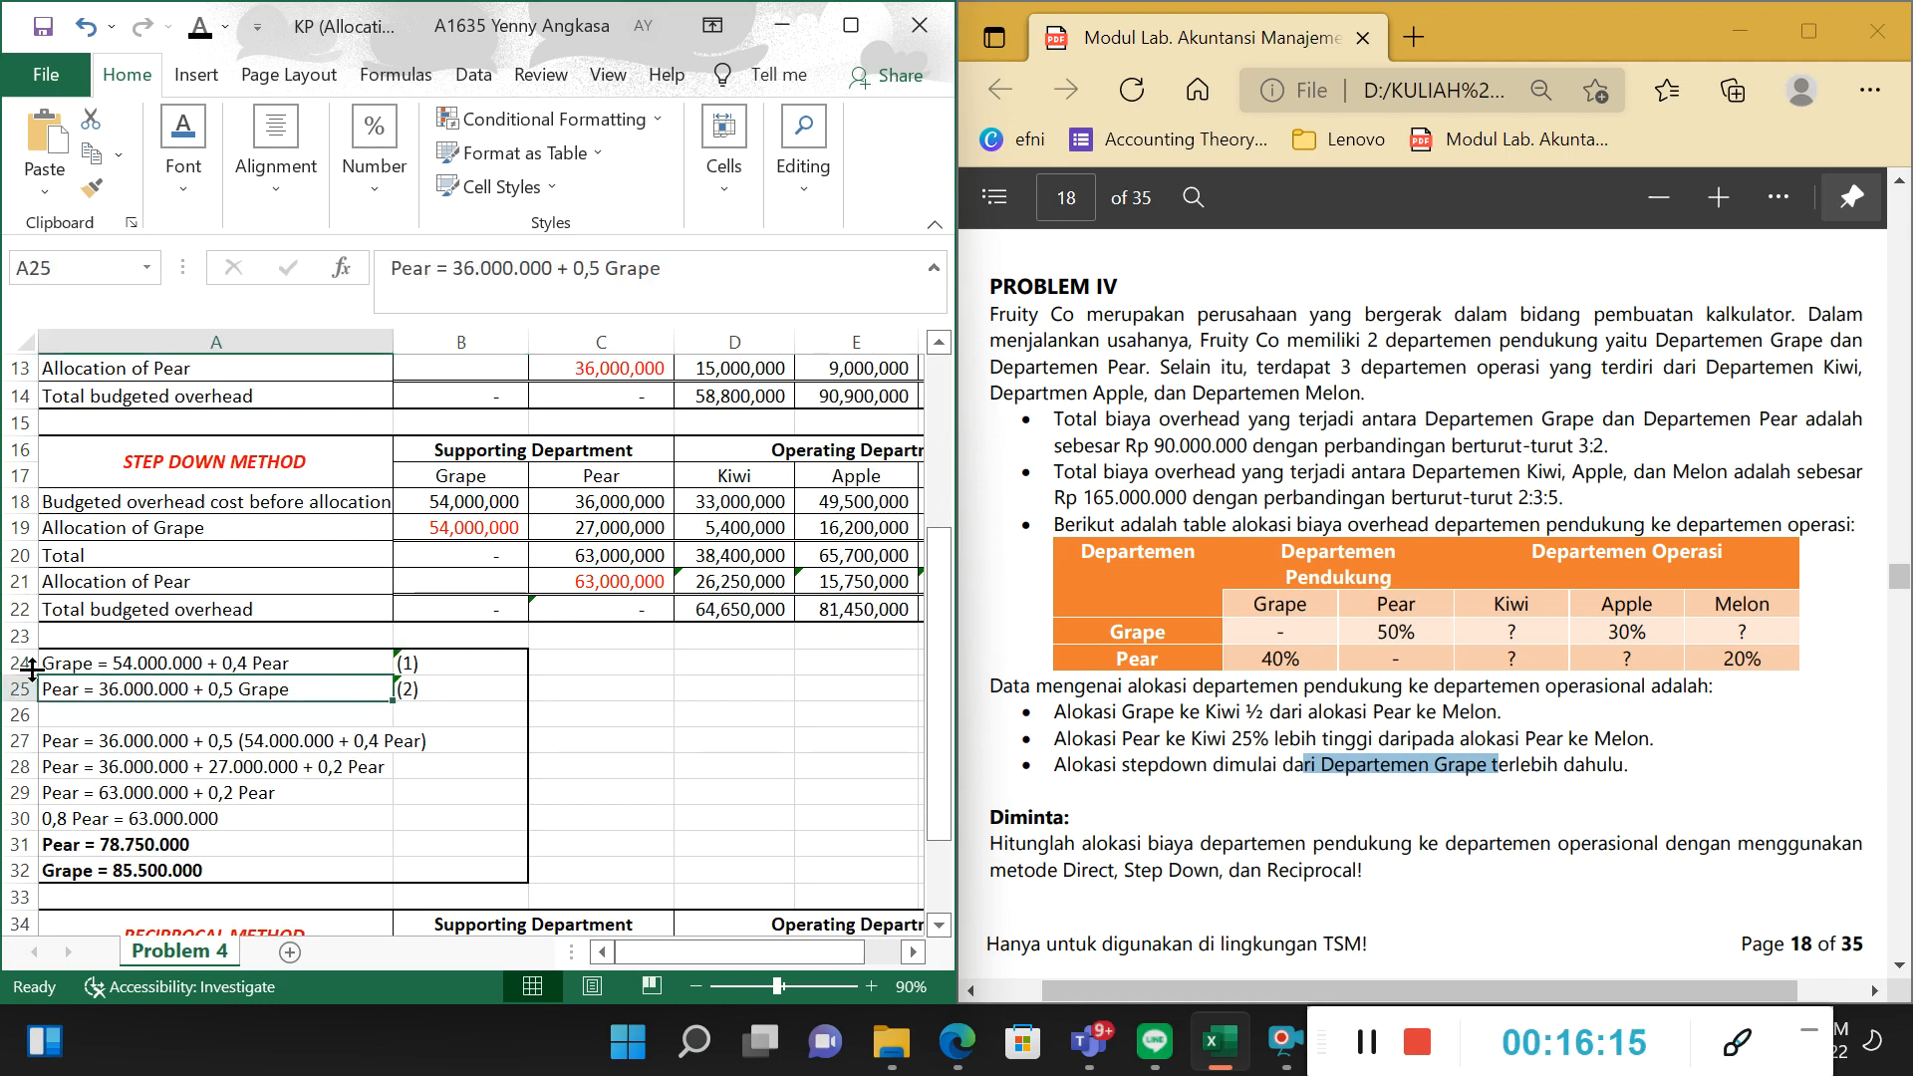
{"action": "left_click", "coordinate": [589, 501]}
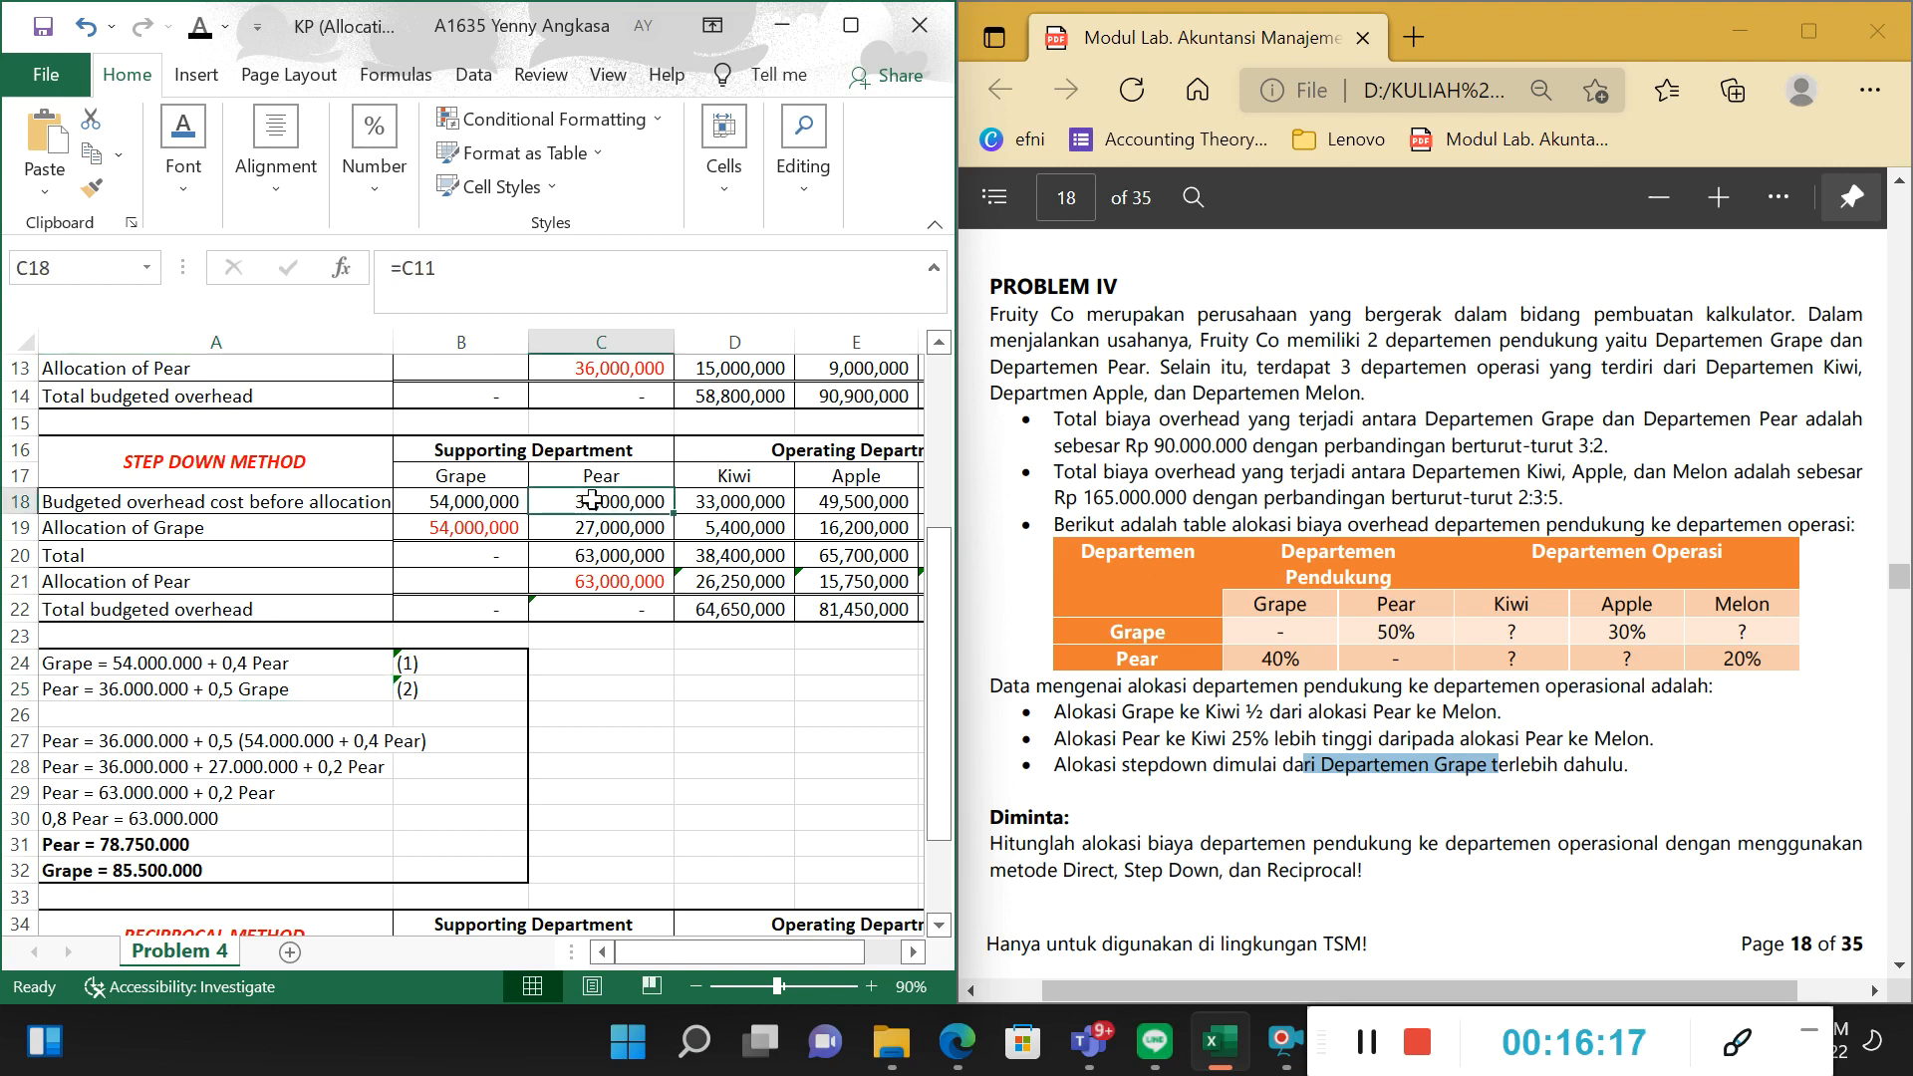
{"action": "left_click", "coordinate": [185, 689]}
{"action": "scroll", "coordinate": [392, 644], "scroll_direction": "up", "scroll_amount": 4}
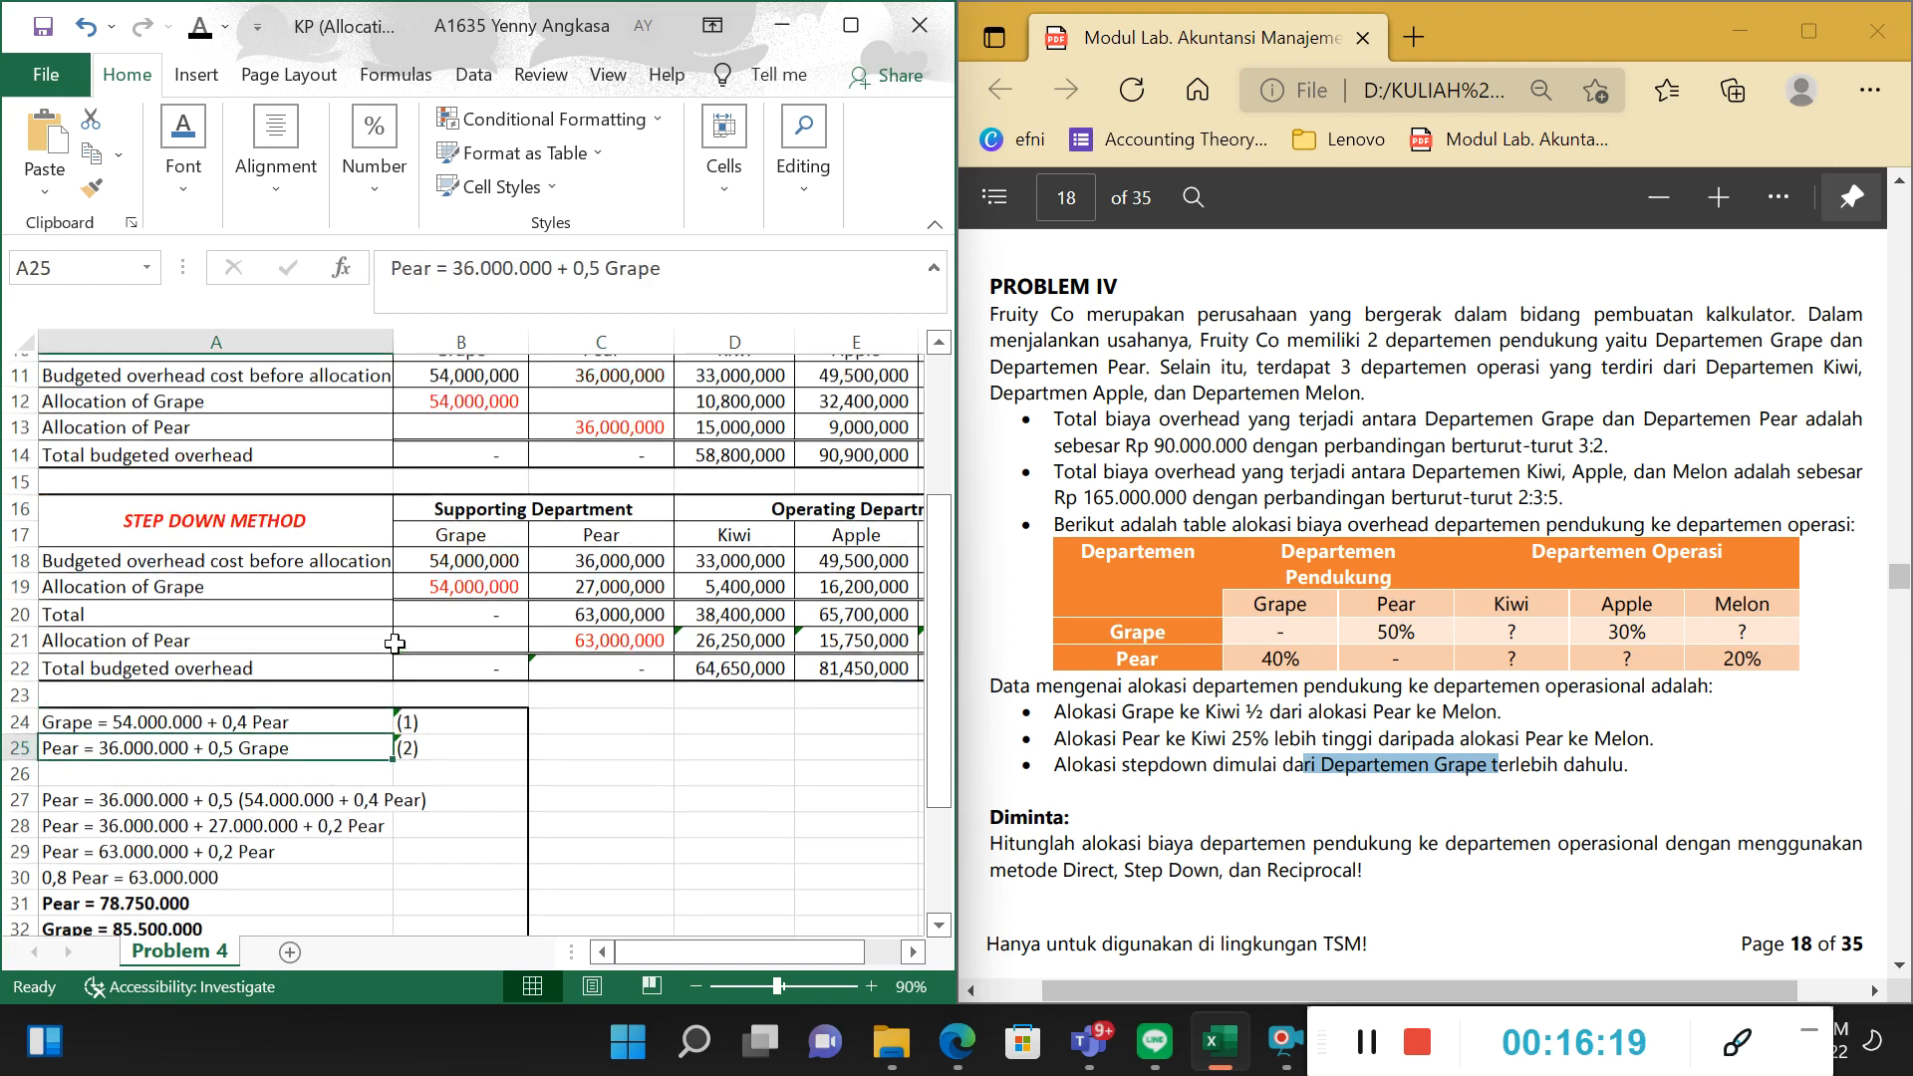
{"action": "scroll", "coordinate": [388, 652], "scroll_direction": "down", "scroll_amount": 3}
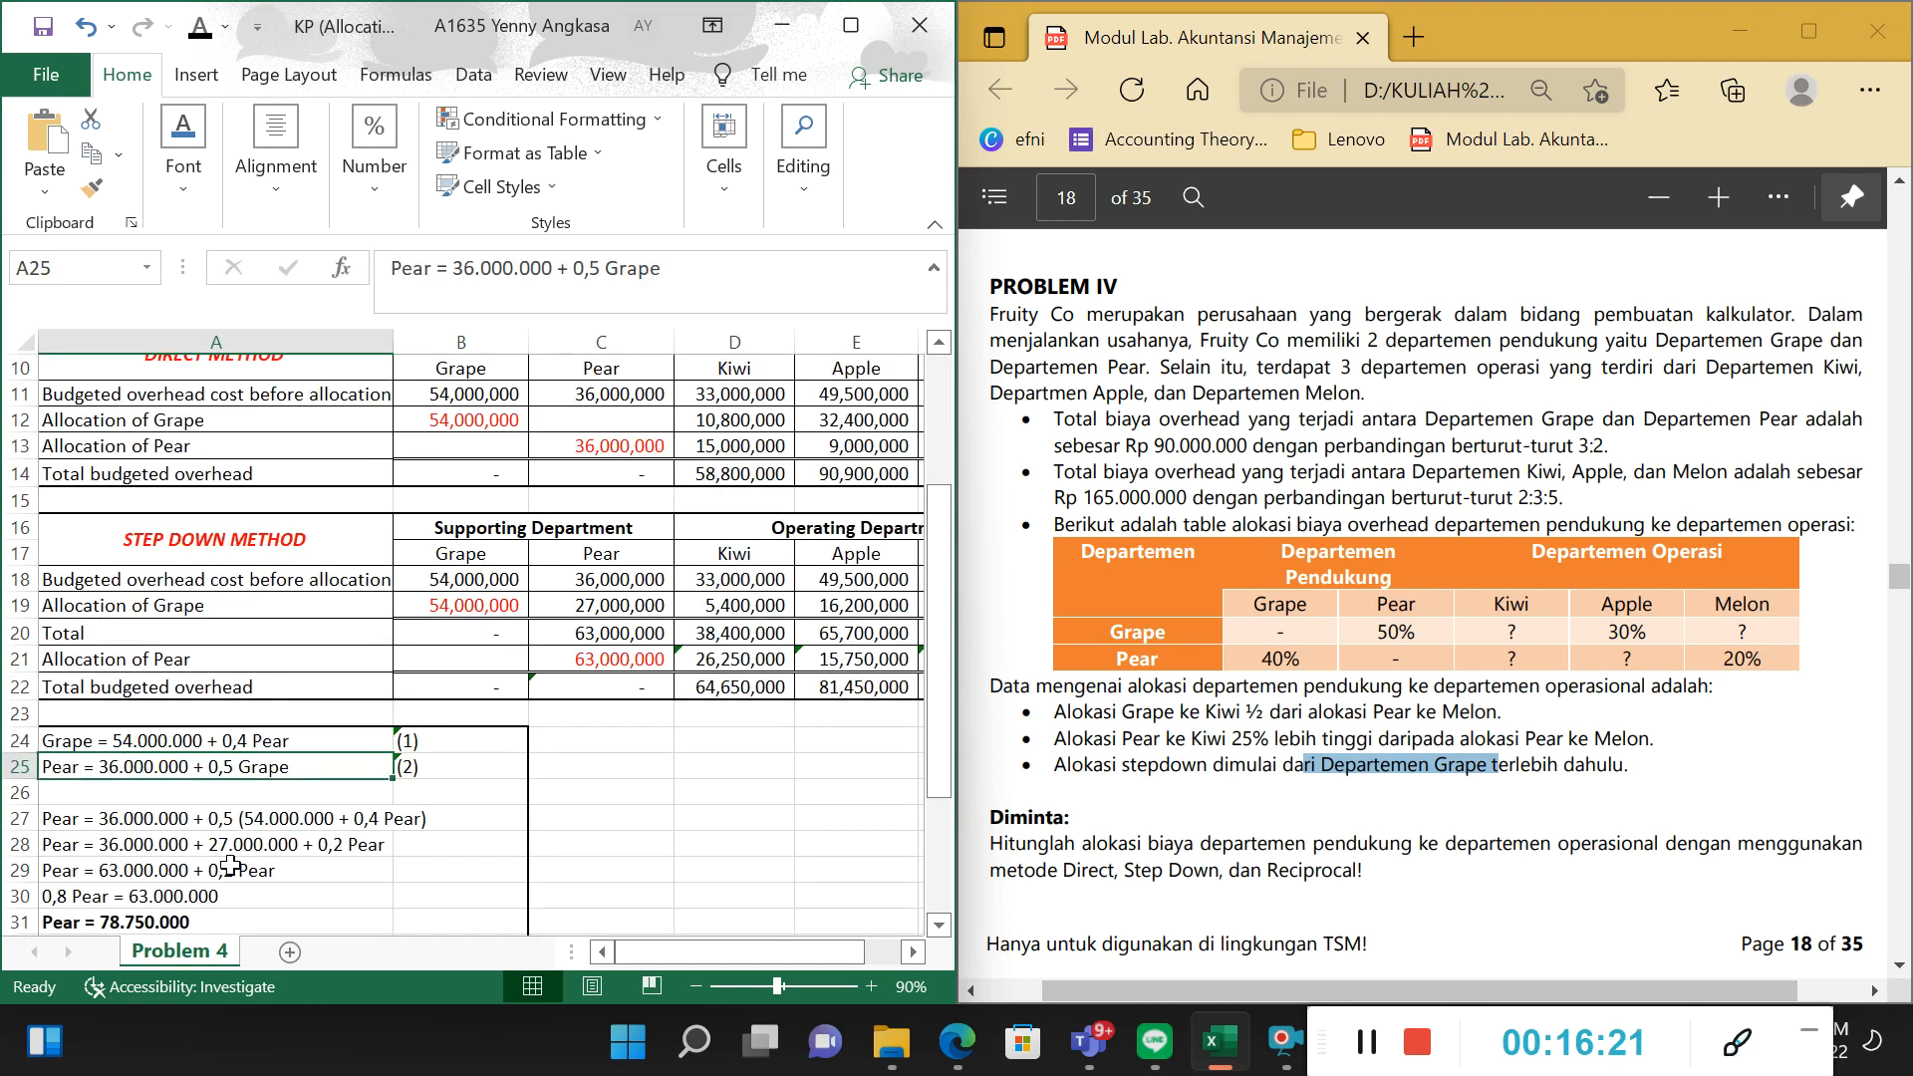
{"action": "scroll", "coordinate": [549, 495], "scroll_direction": "up", "scroll_amount": 3}
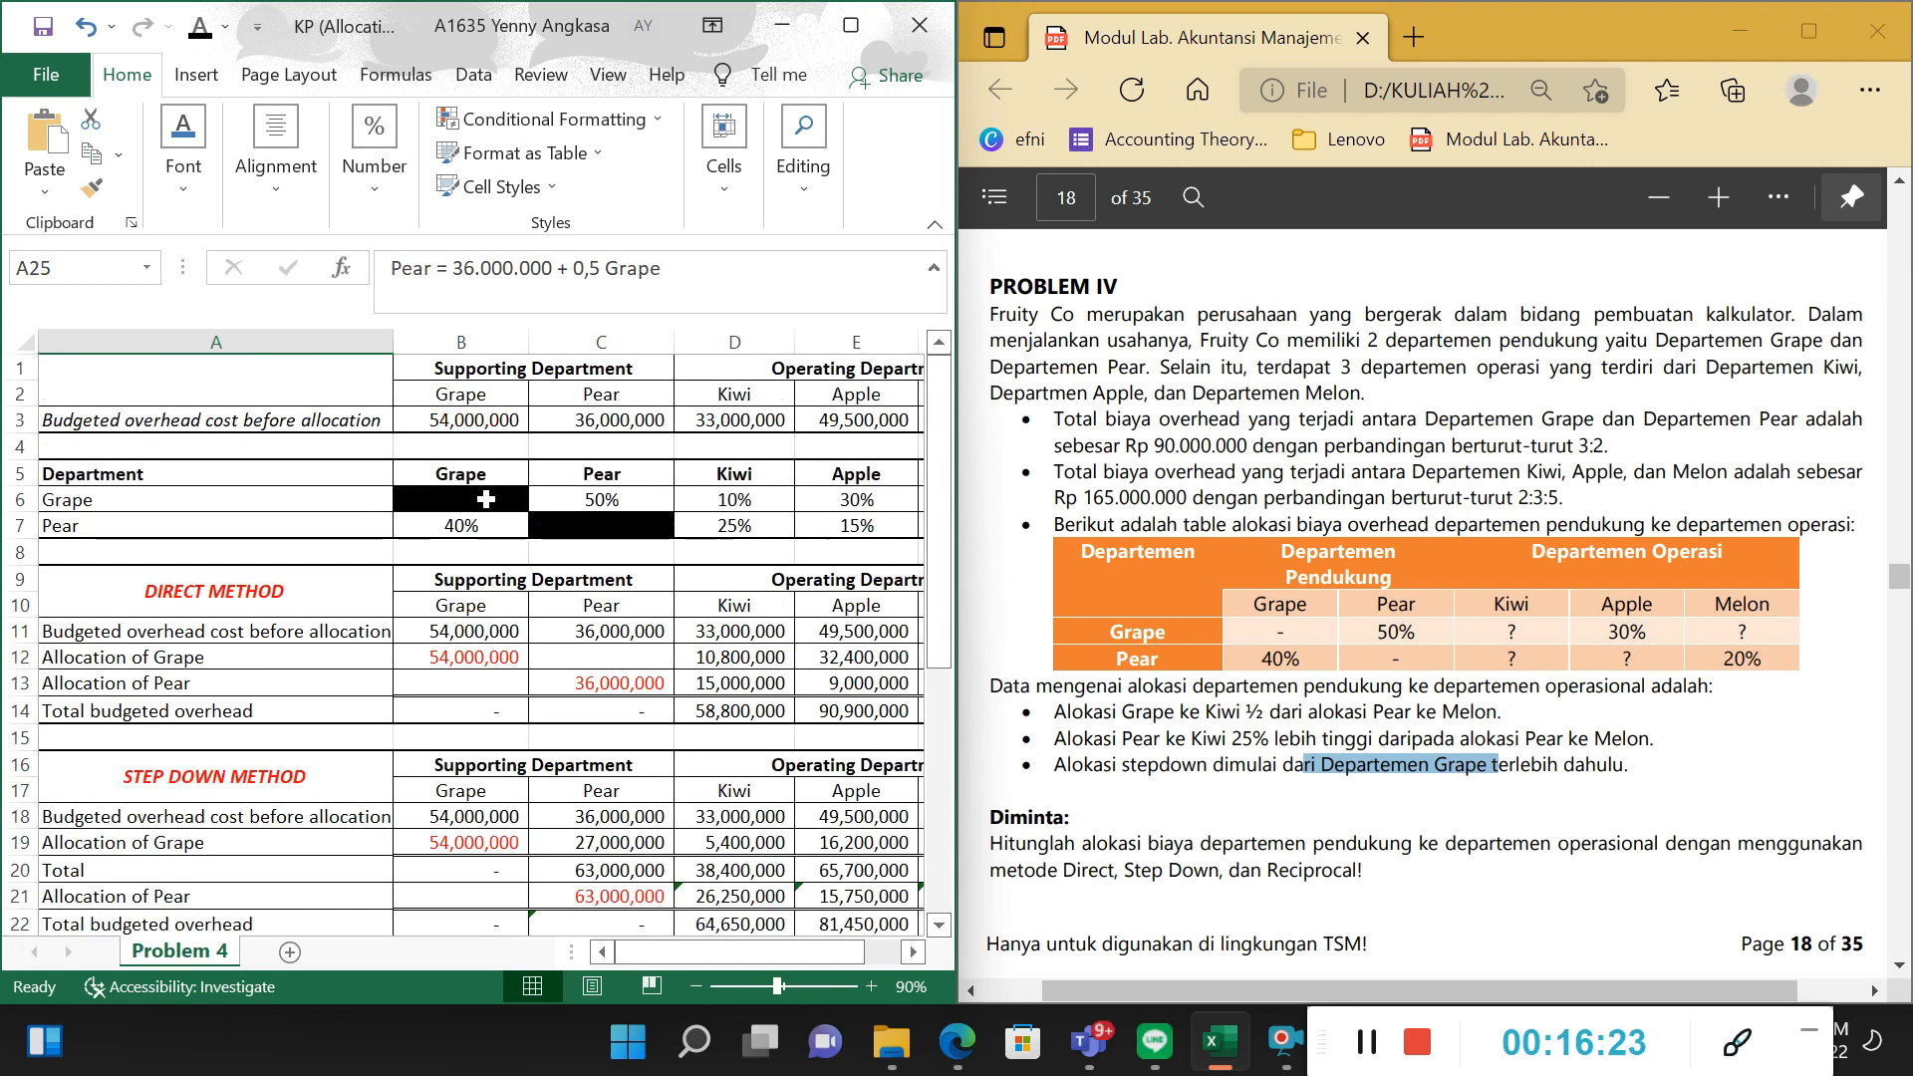
{"action": "left_click", "coordinate": [312, 505]}
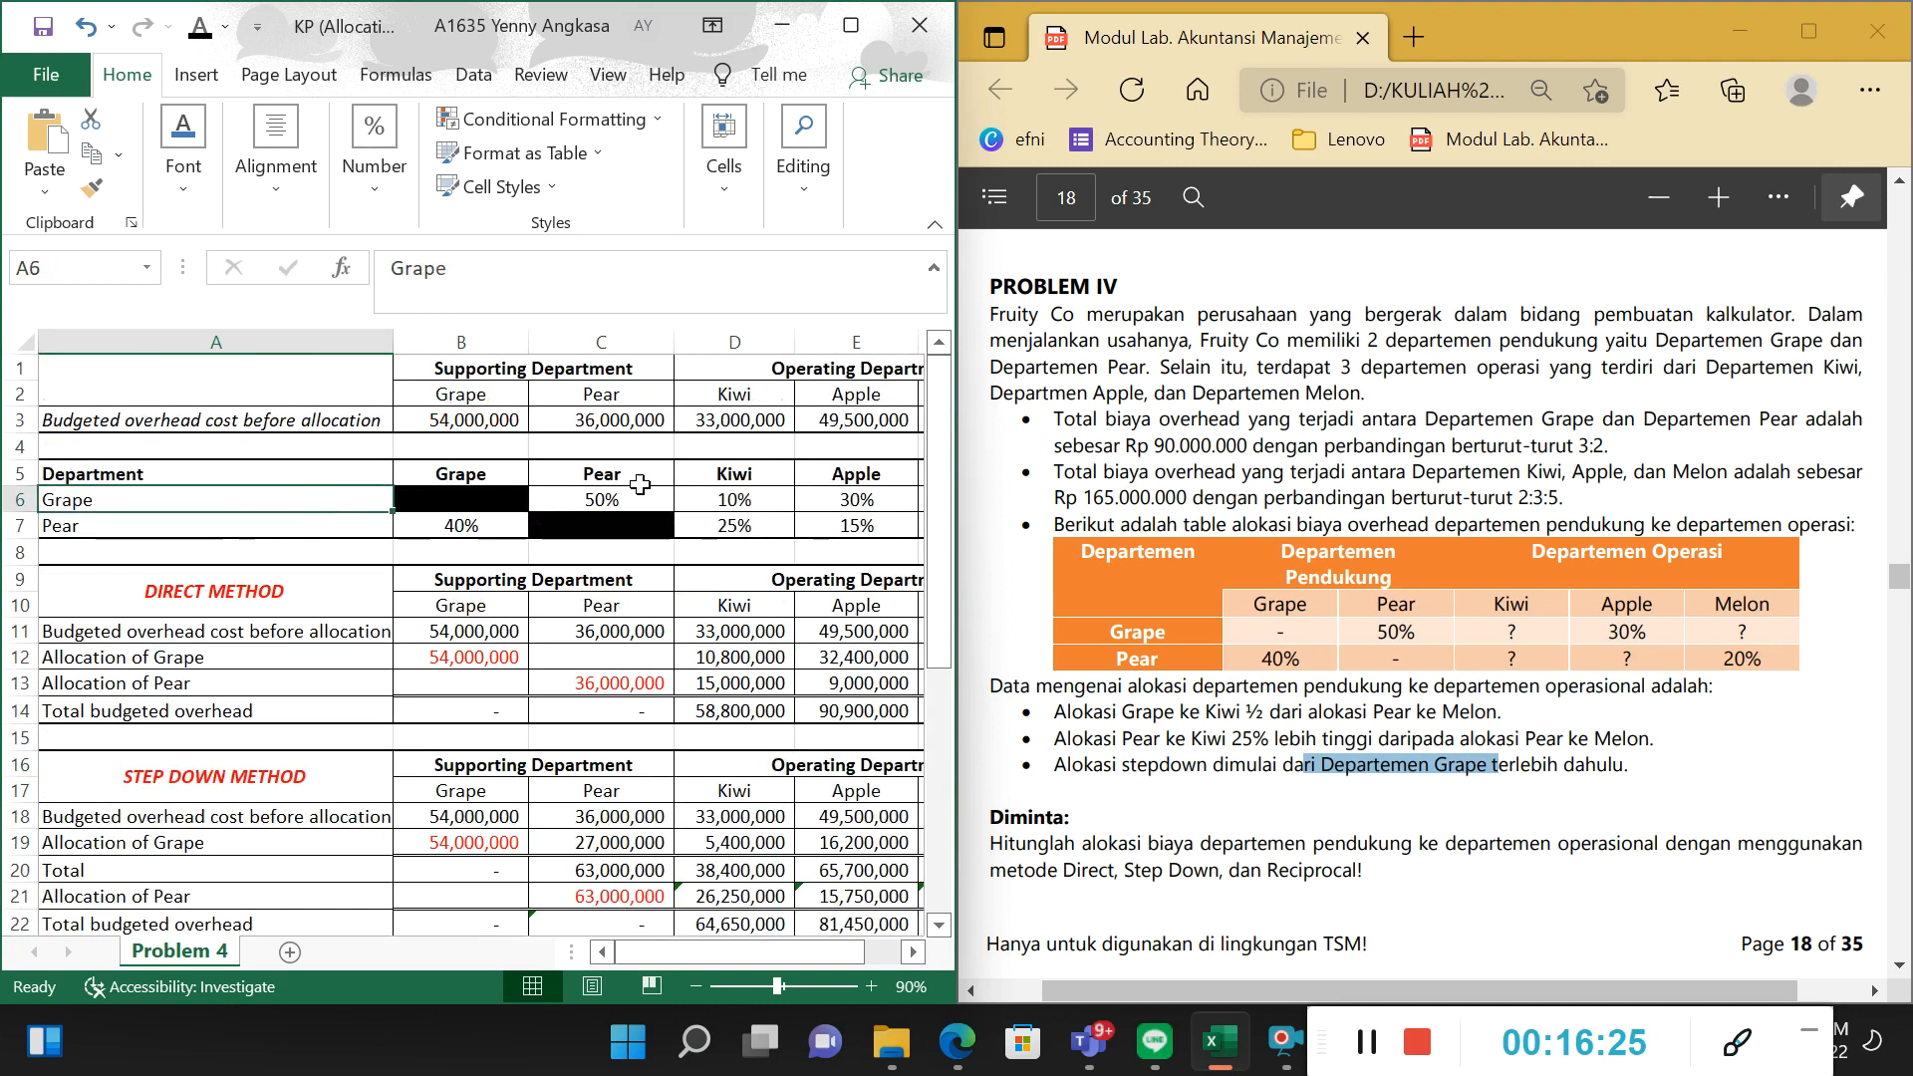
{"action": "left_click", "coordinate": [608, 501]}
{"action": "scroll", "coordinate": [563, 559], "scroll_direction": "down", "scroll_amount": 3}
{"action": "scroll", "coordinate": [562, 559], "scroll_direction": "down", "scroll_amount": 1}
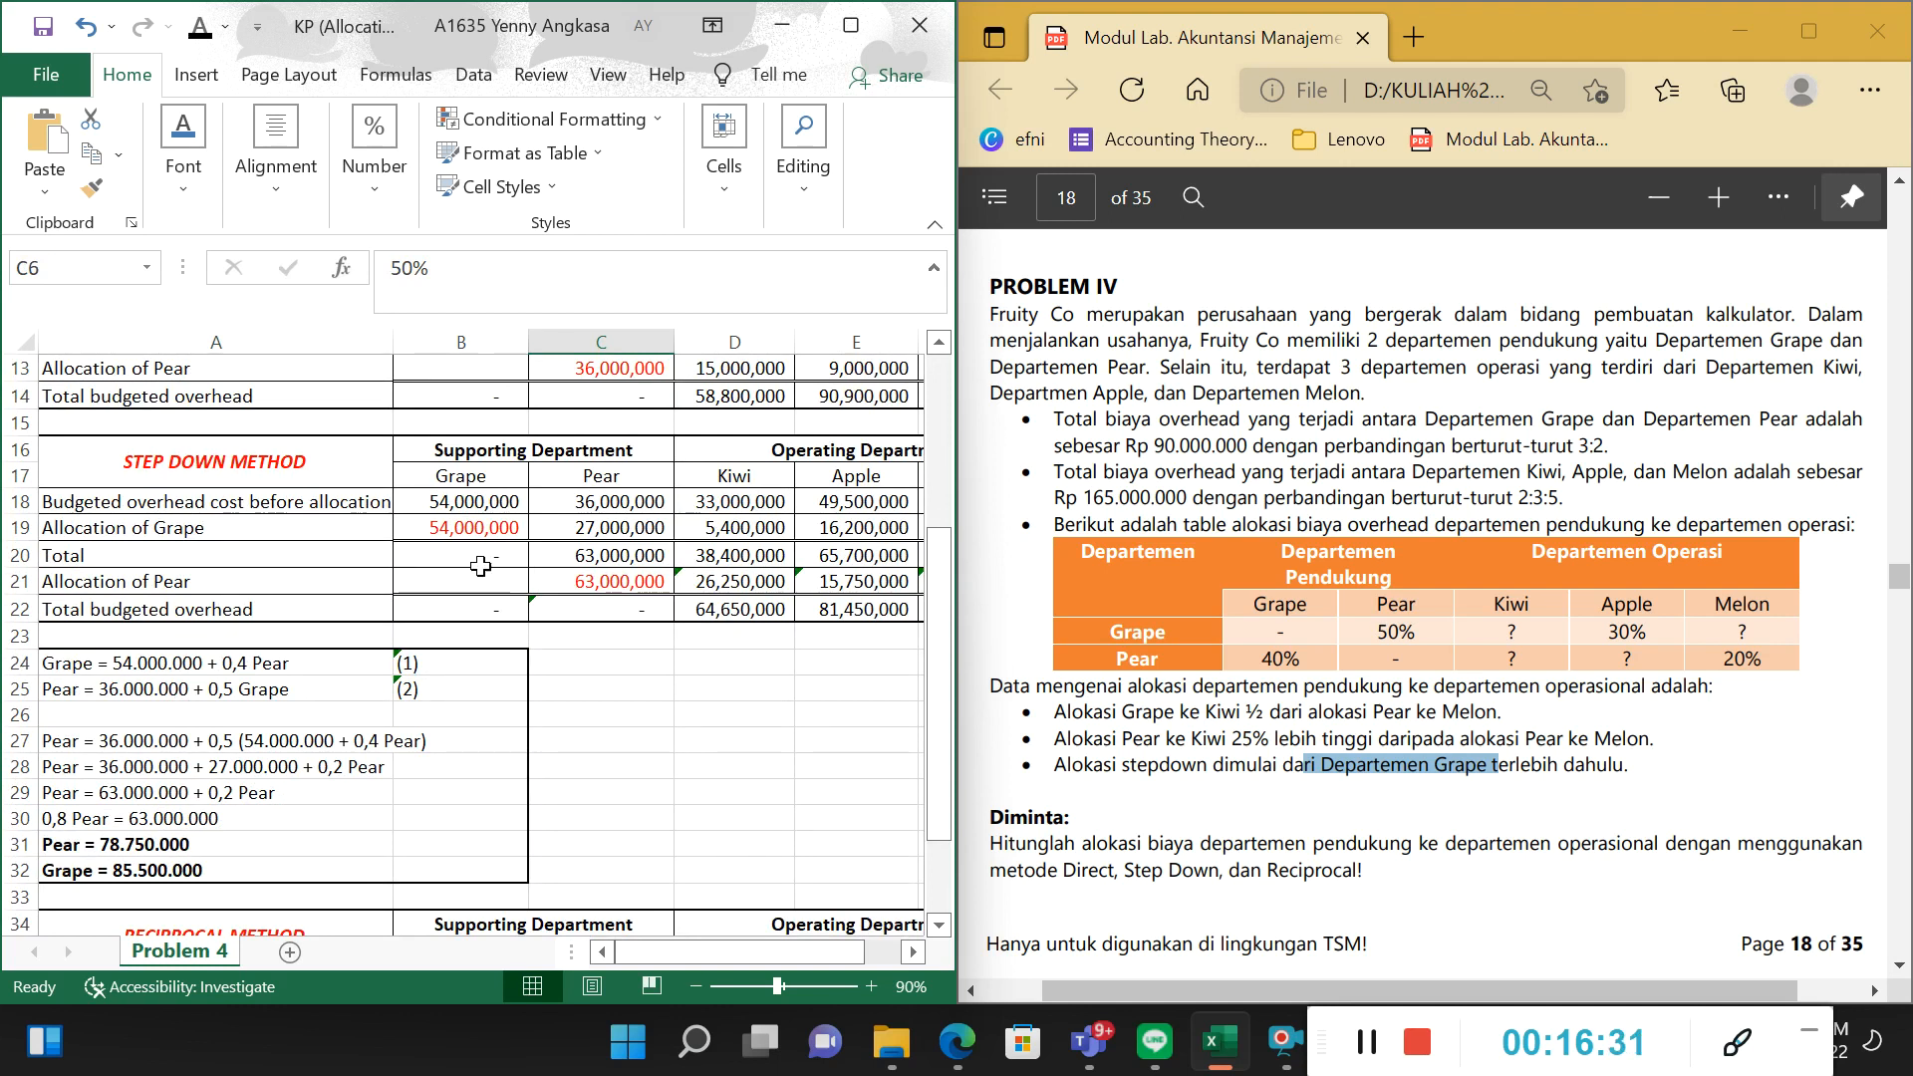
Examine how the Grape equation in A24 is substituted into the Pear equation in A25 to form the working in A27.
{"action": "left_click", "coordinate": [258, 734]}
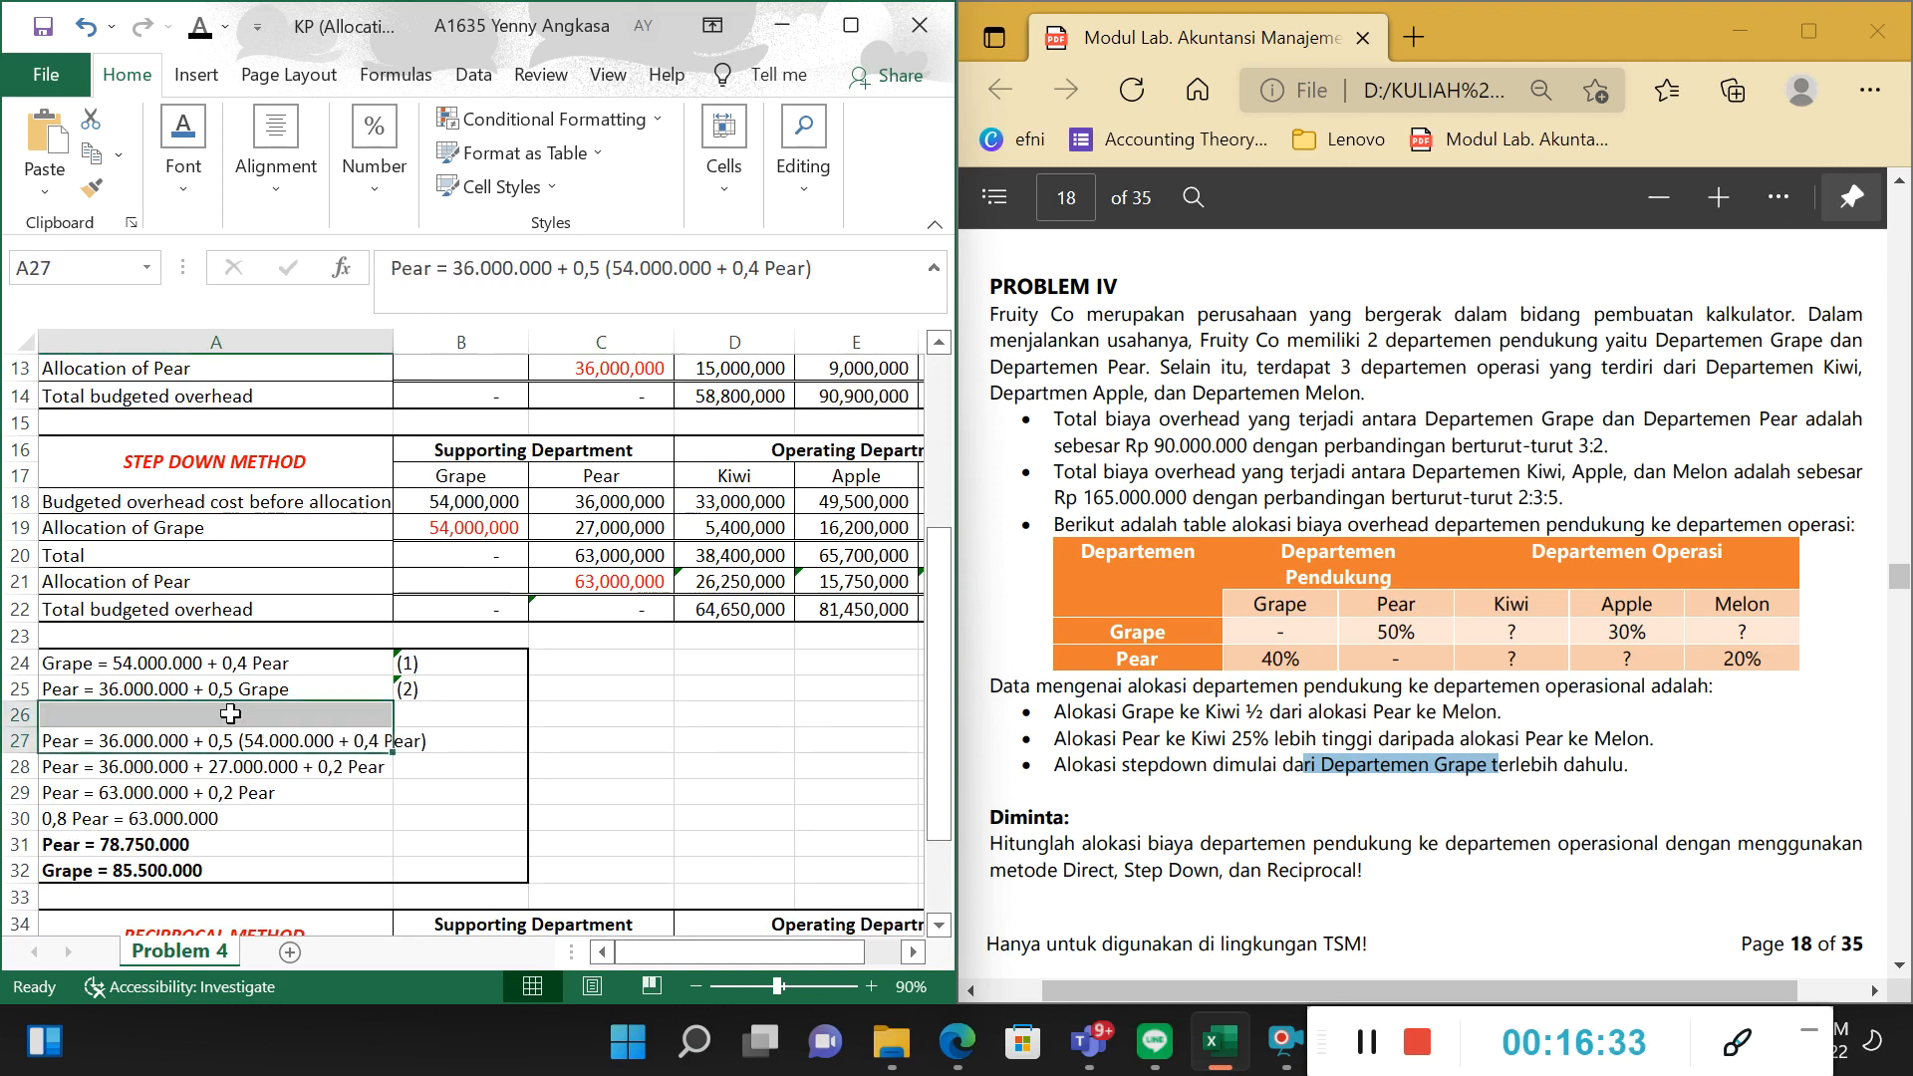
{"action": "left_click", "coordinate": [224, 713]}
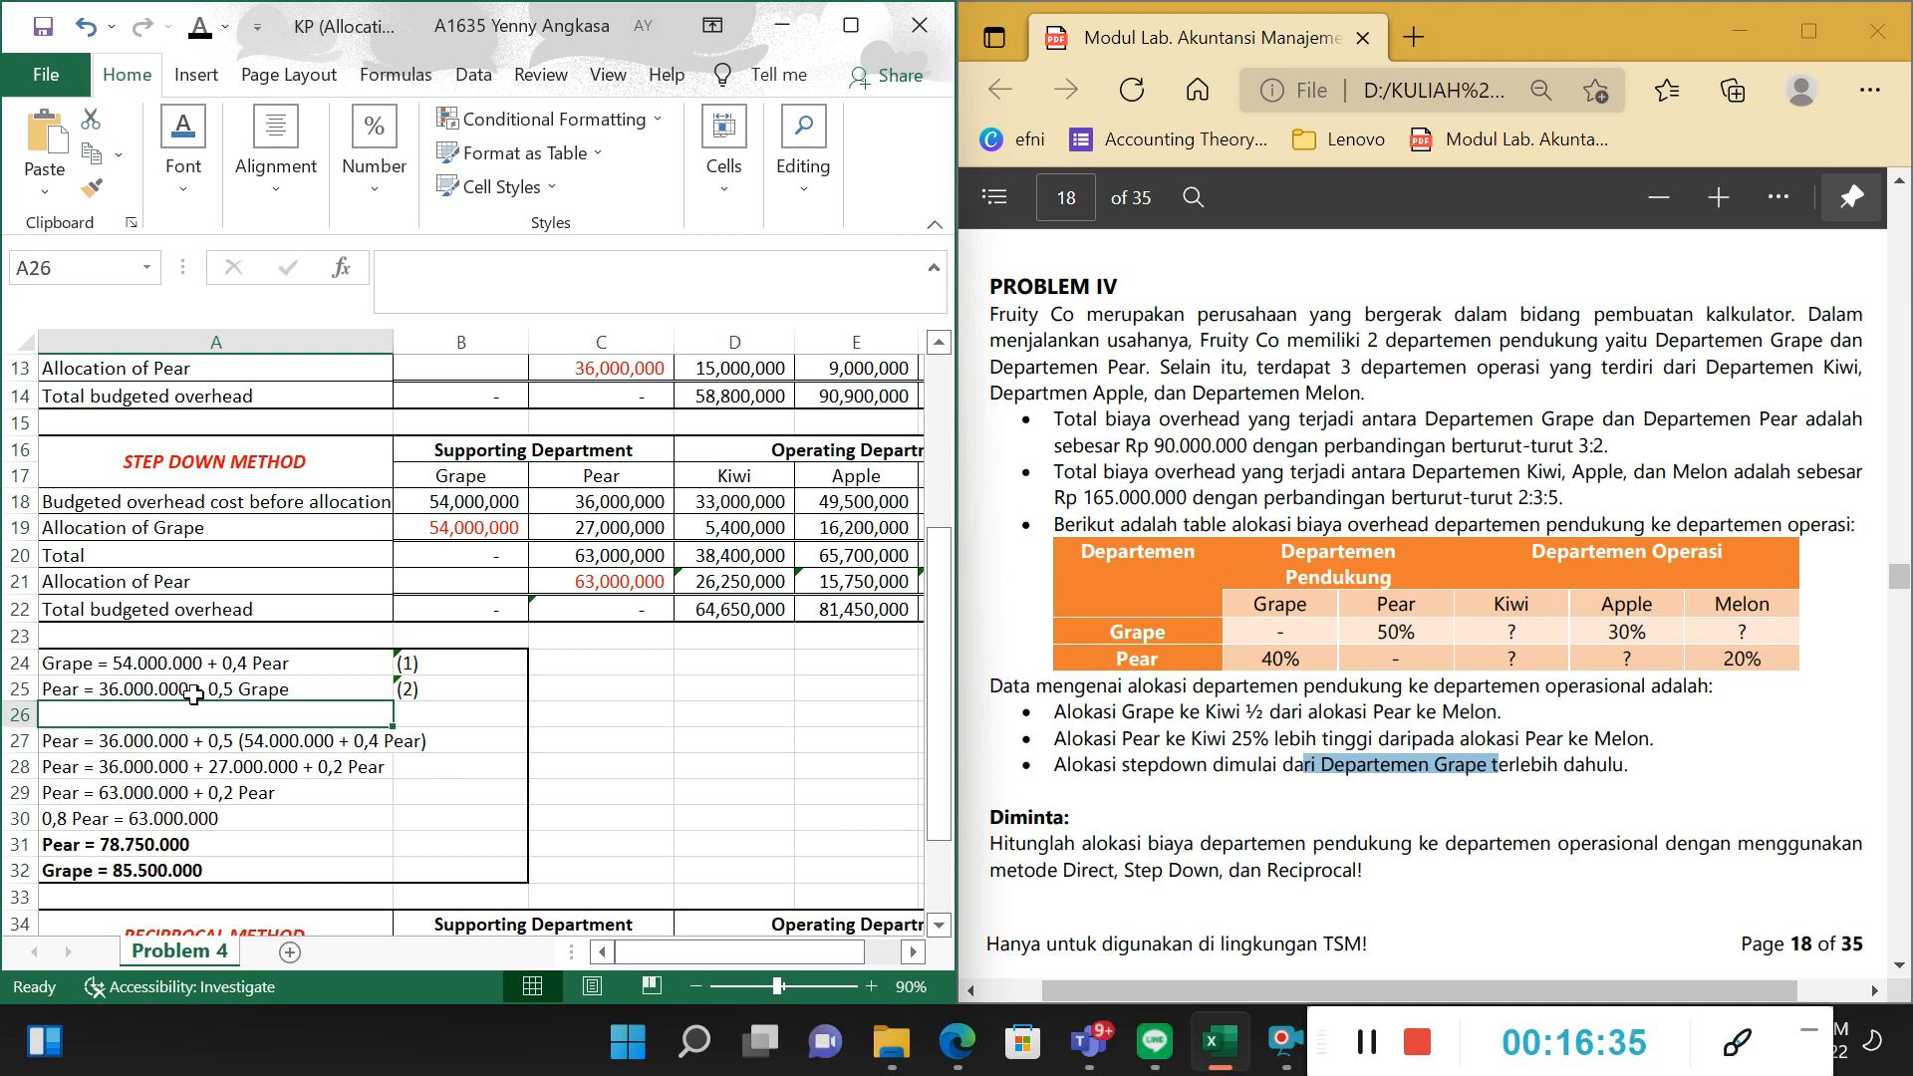
{"action": "left_click", "coordinate": [115, 693]}
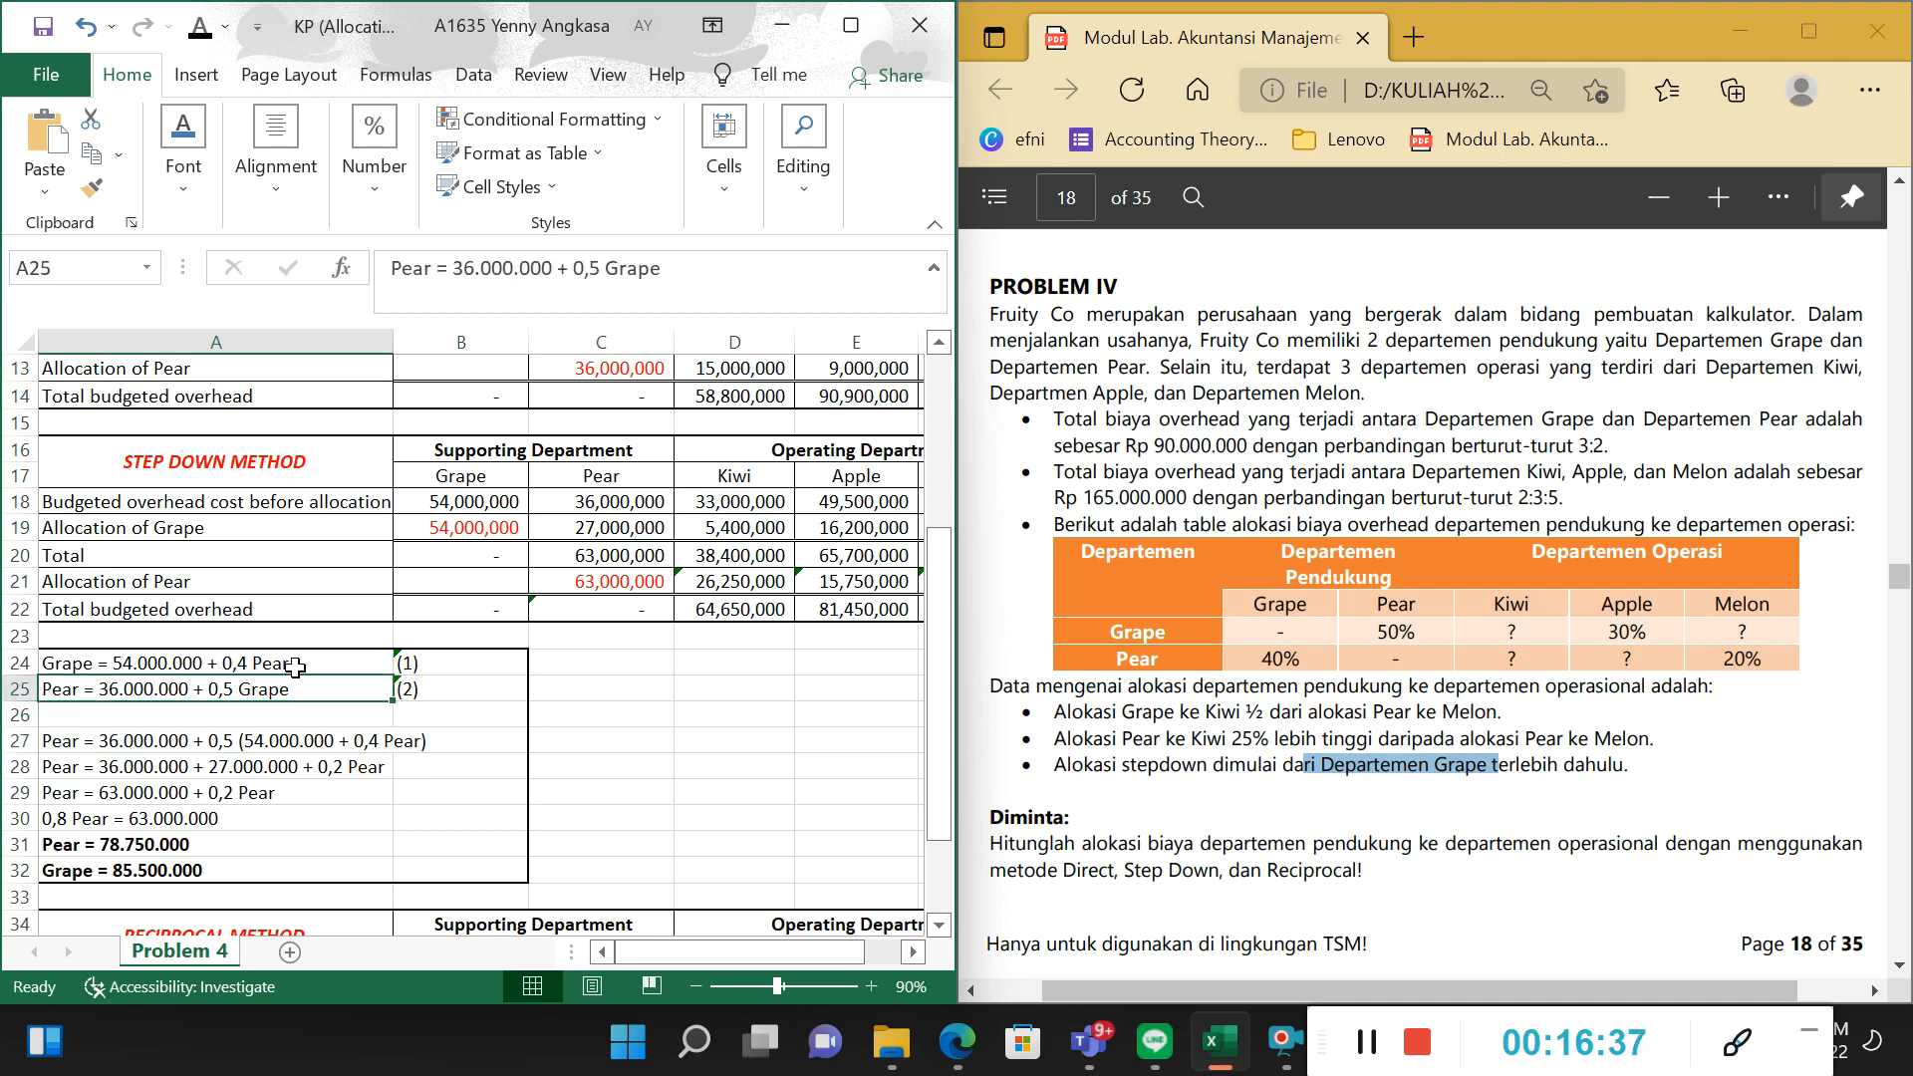
{"action": "left_click", "coordinate": [244, 715]}
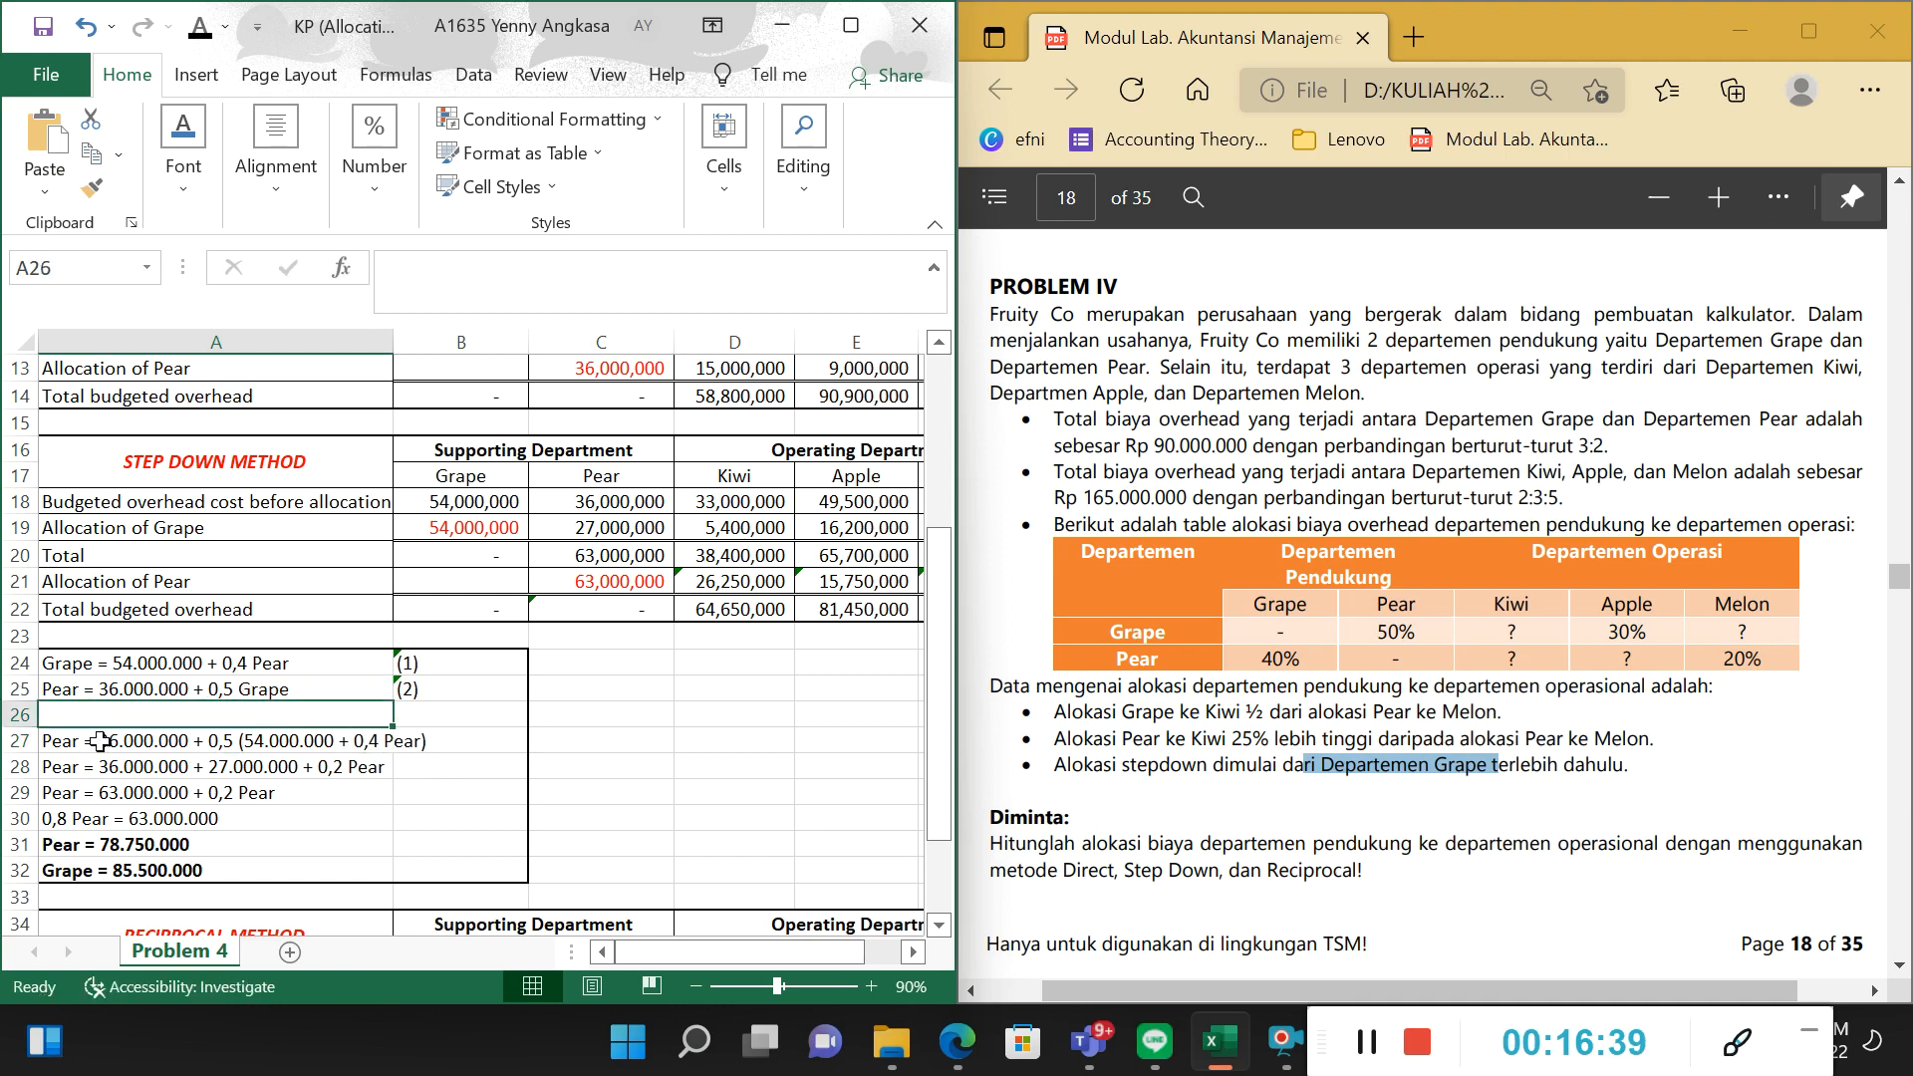
{"action": "left_click", "coordinate": [108, 739]}
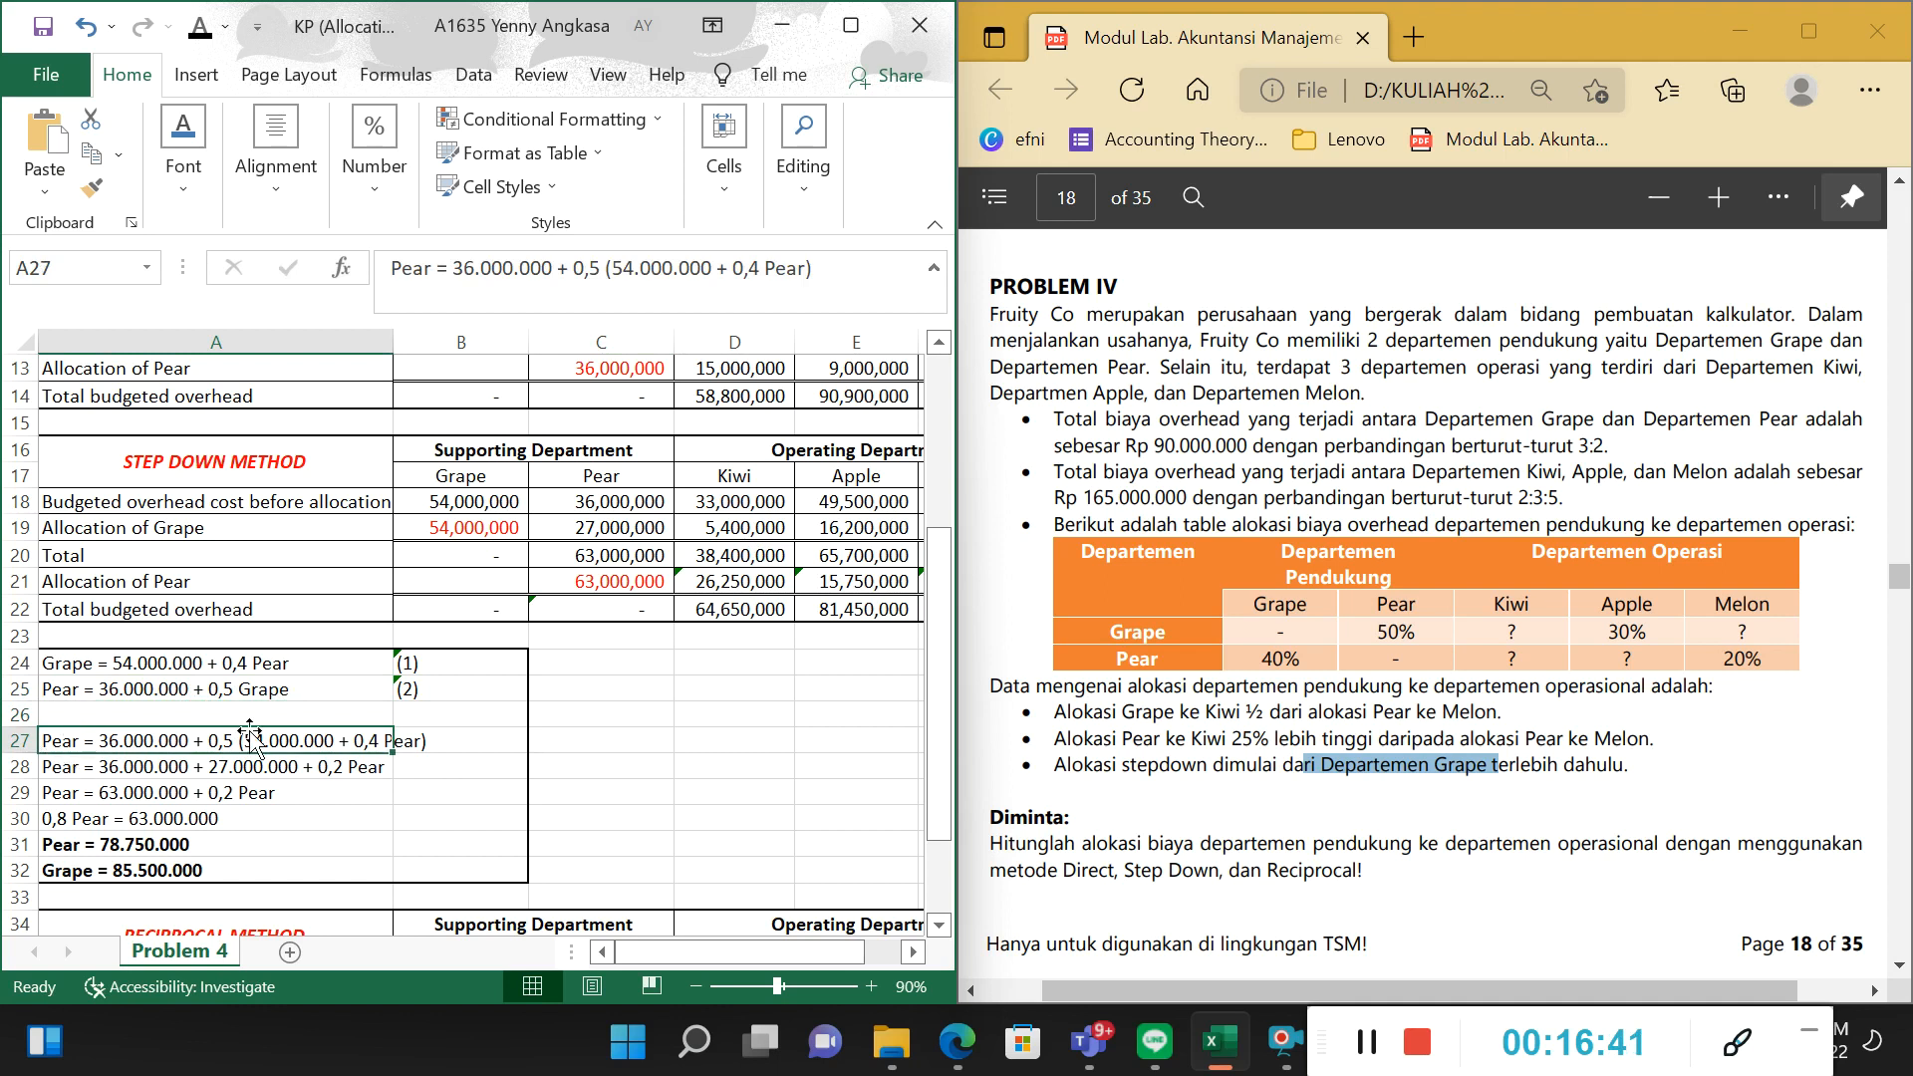
{"action": "left_click", "coordinate": [278, 689]}
{"action": "left_click", "coordinate": [125, 664]}
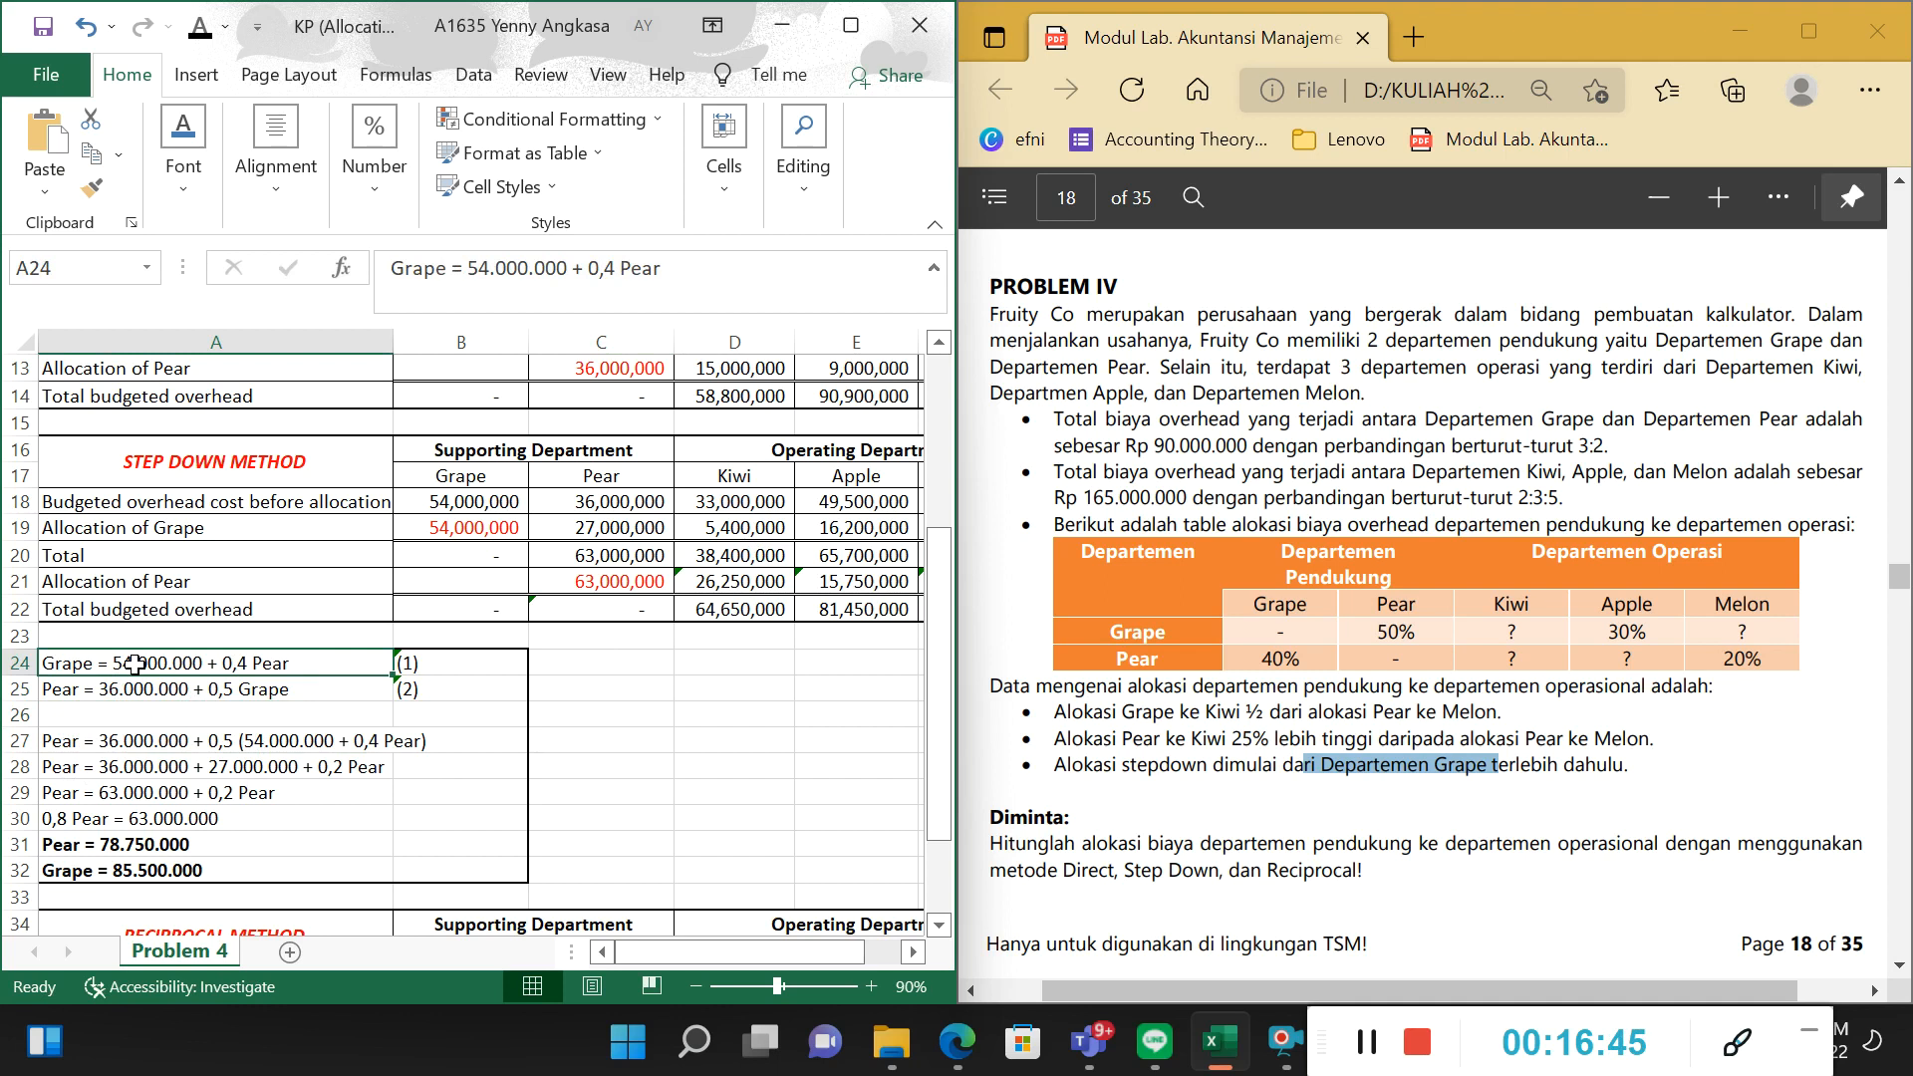
Compare the Pear equation in A25 term by term with the substituted equation in A27.
{"action": "left_click", "coordinate": [145, 741]}
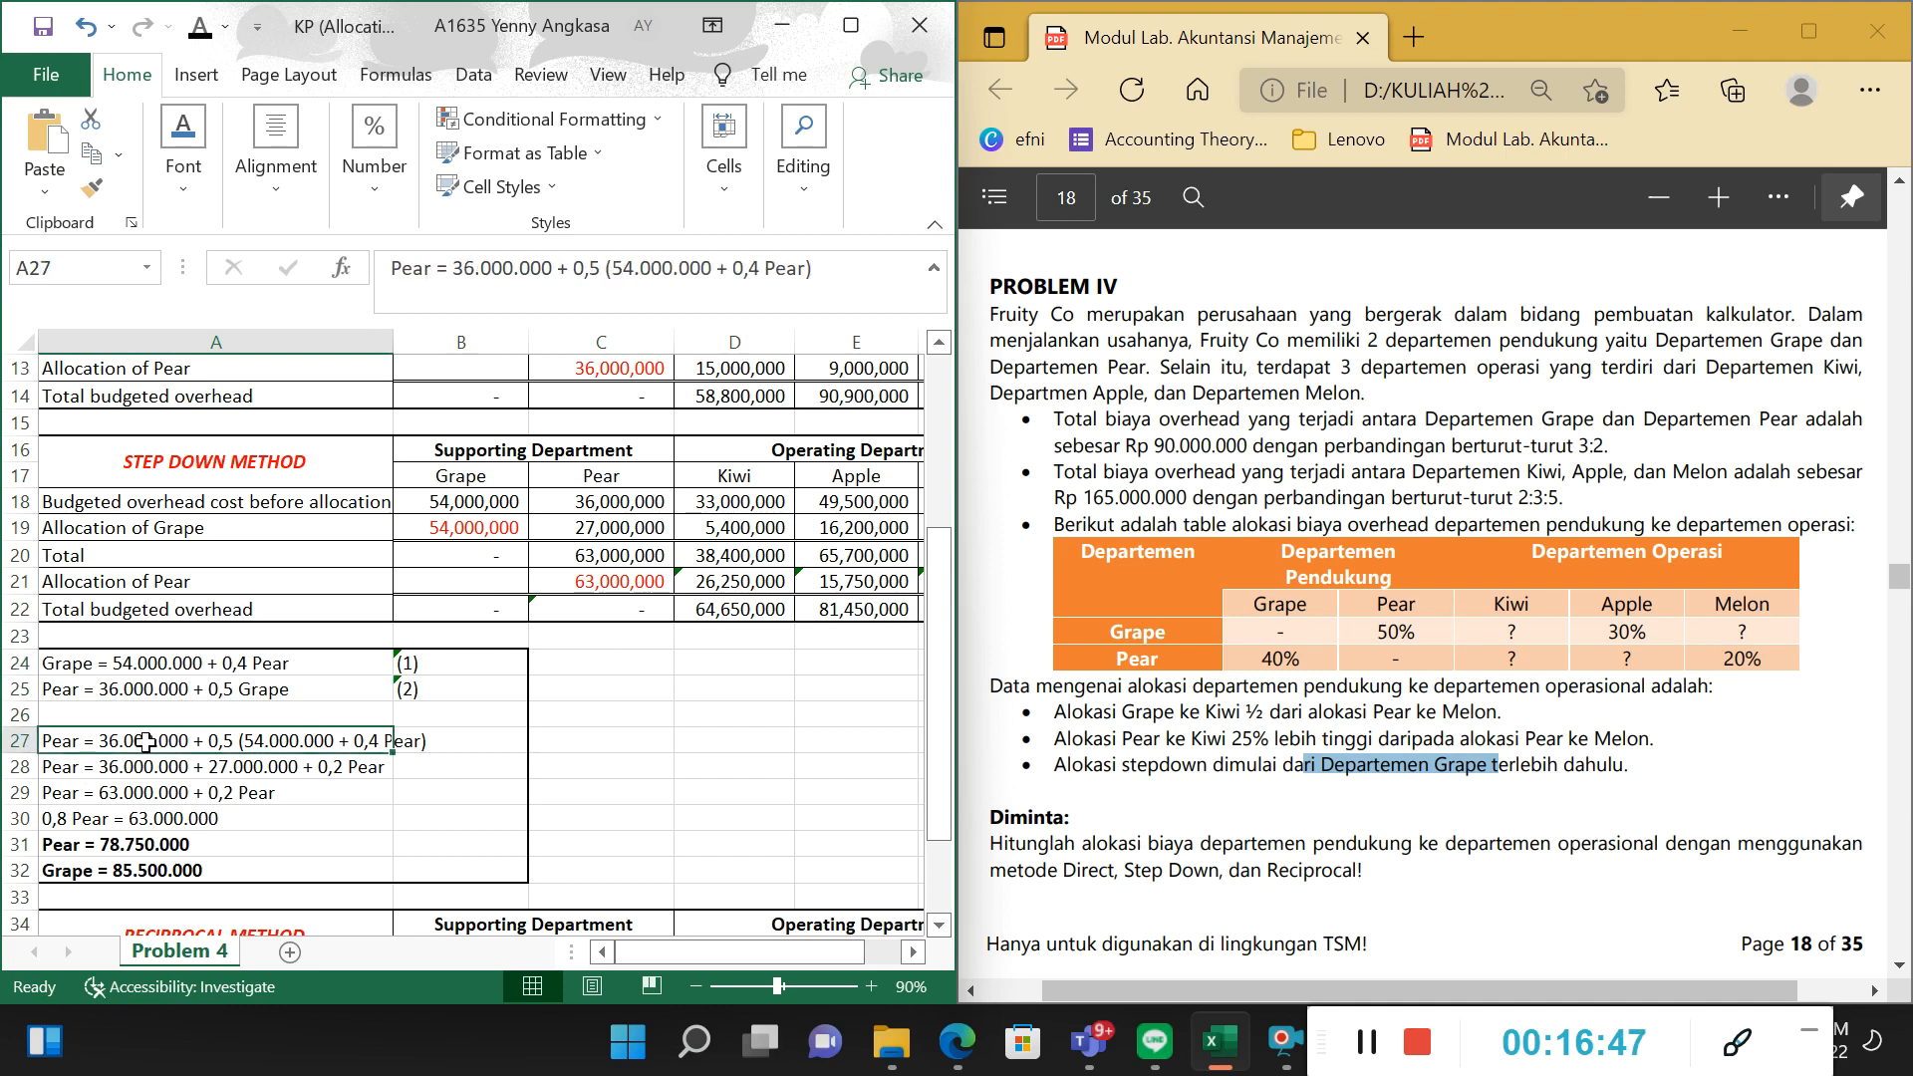
{"action": "left_click", "coordinate": [72, 695]}
{"action": "left_click", "coordinate": [79, 746]}
{"action": "left_click", "coordinate": [110, 692]}
{"action": "left_click", "coordinate": [141, 684]}
{"action": "left_click", "coordinate": [150, 742]}
{"action": "left_click", "coordinate": [214, 688]}
{"action": "left_click", "coordinate": [213, 741]}
{"action": "left_click", "coordinate": [233, 687]}
{"action": "left_click", "coordinate": [233, 743]}
{"action": "left_click", "coordinate": [264, 693]}
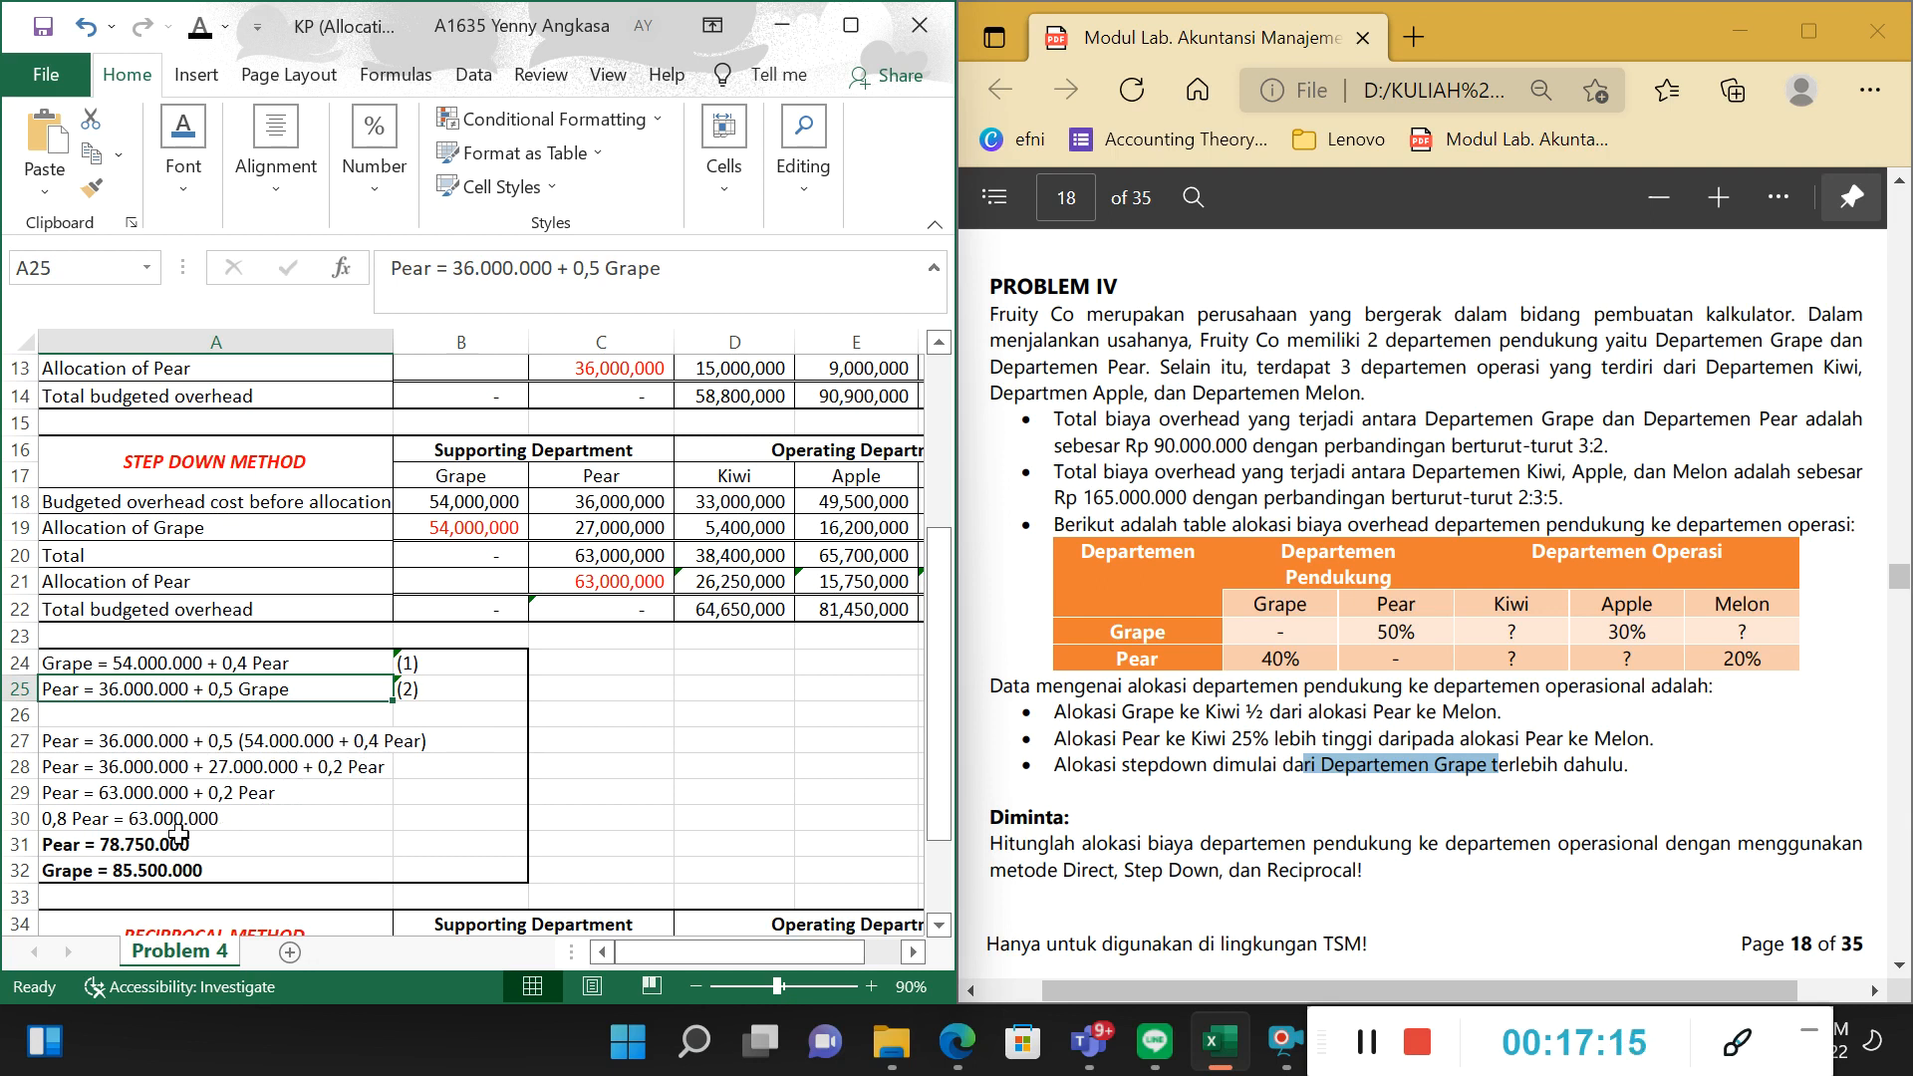
Examine how the Pear equation is simplified from A28 through A30 to the solved amount in A31.
{"action": "left_click", "coordinate": [140, 776]}
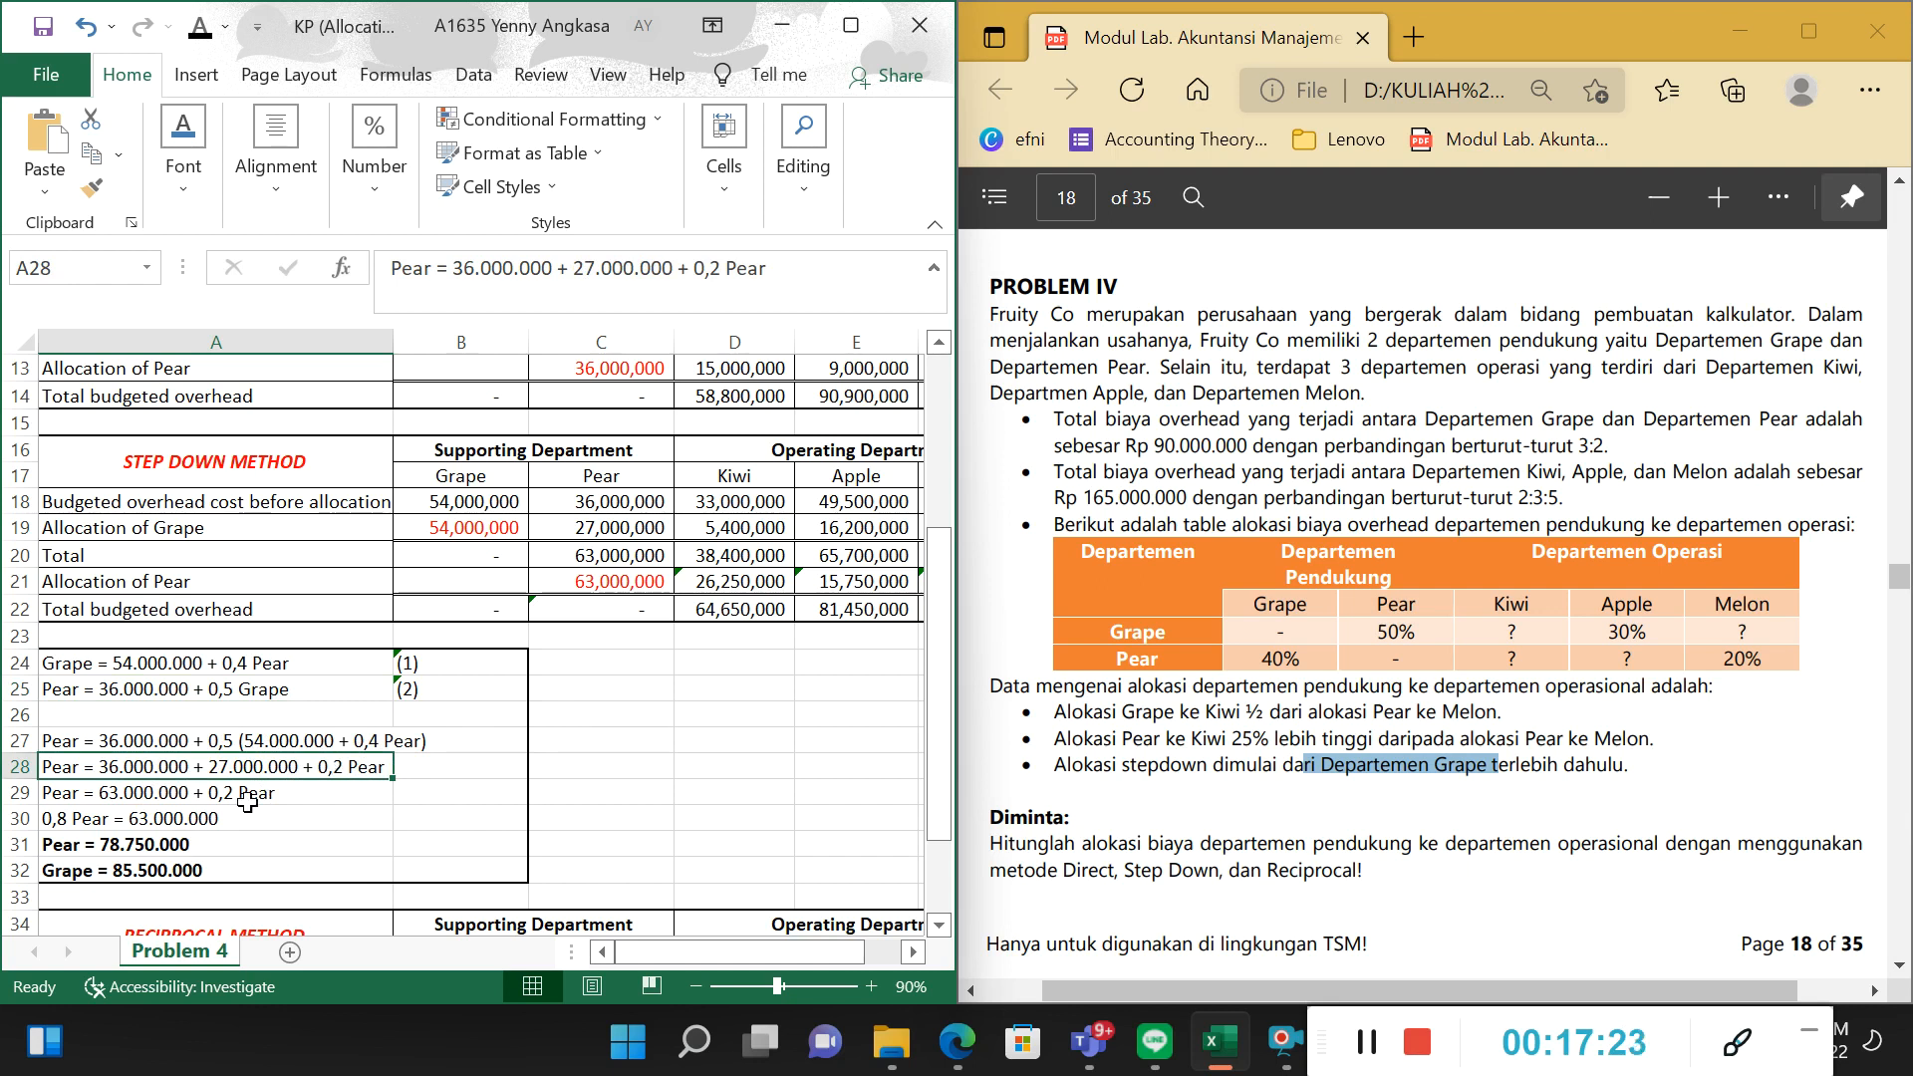
{"action": "left_click", "coordinate": [159, 797]}
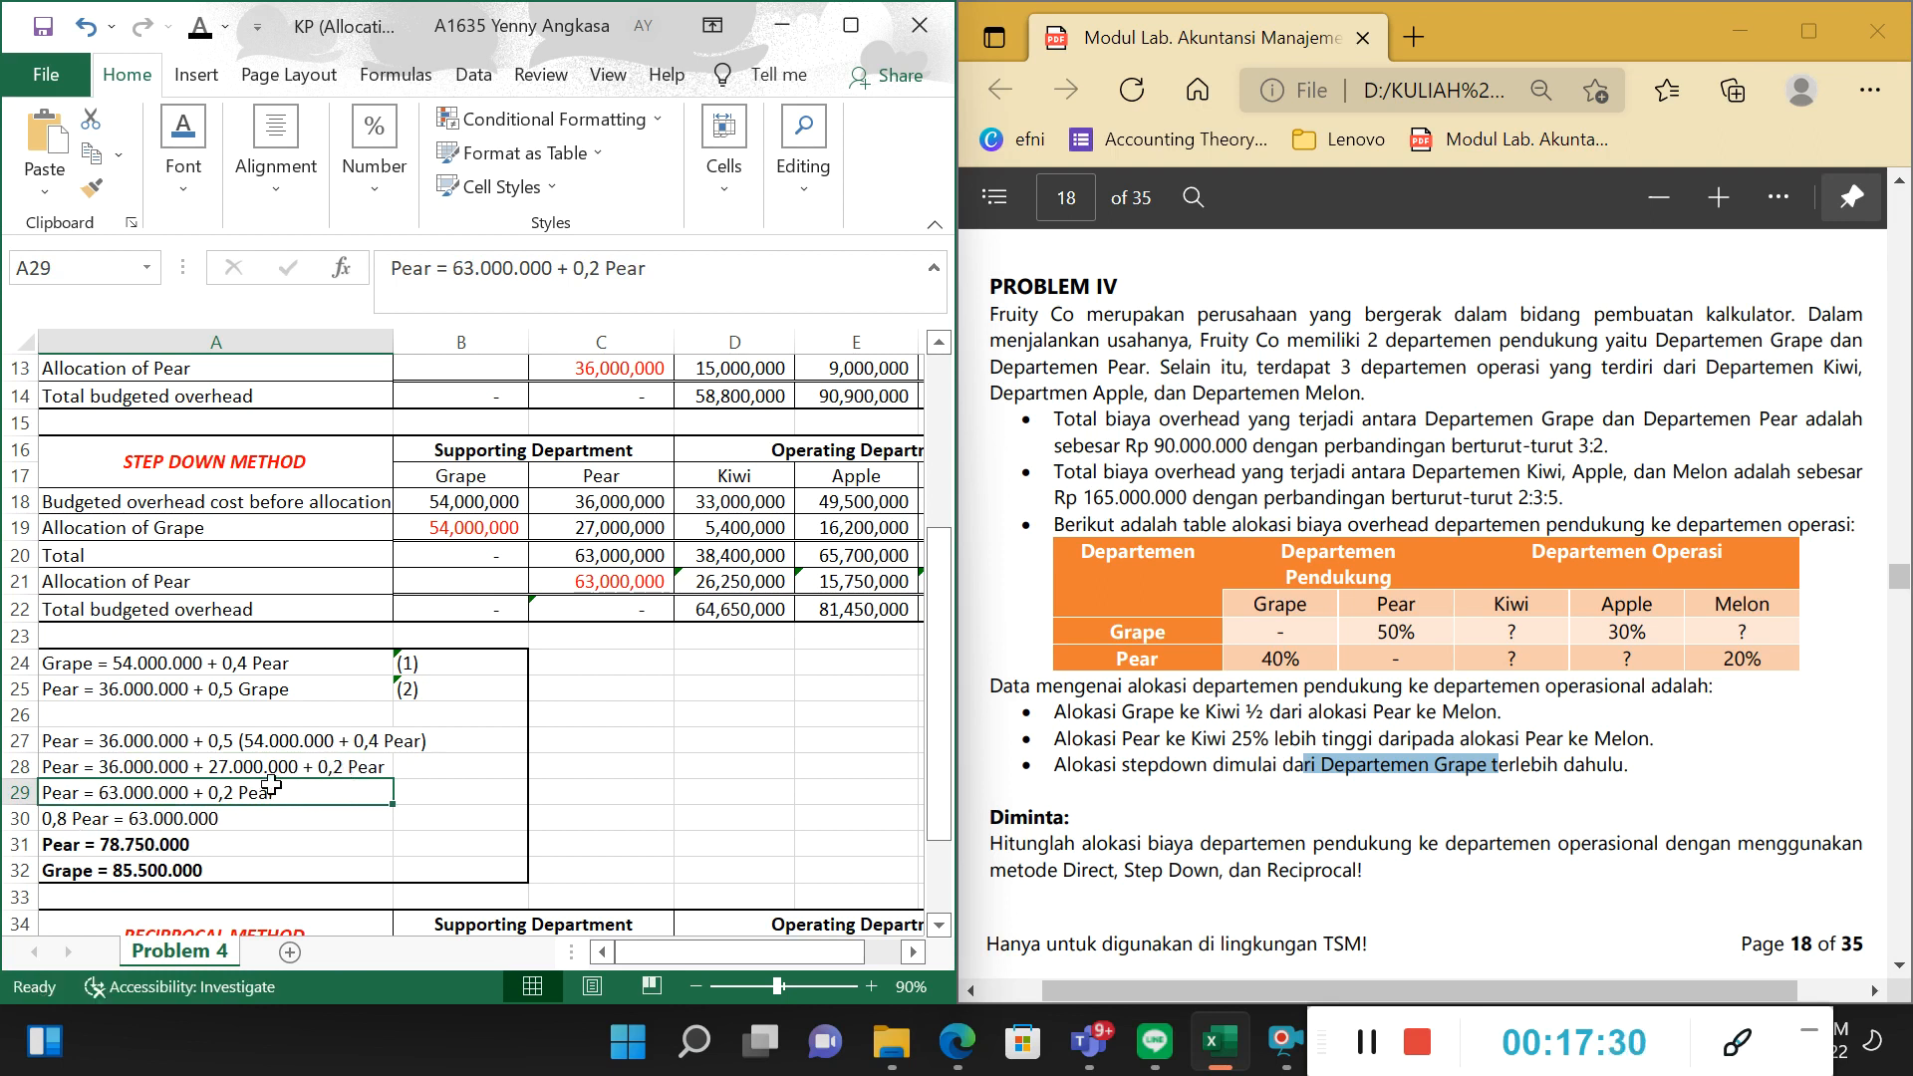
{"action": "left_click", "coordinate": [71, 823]}
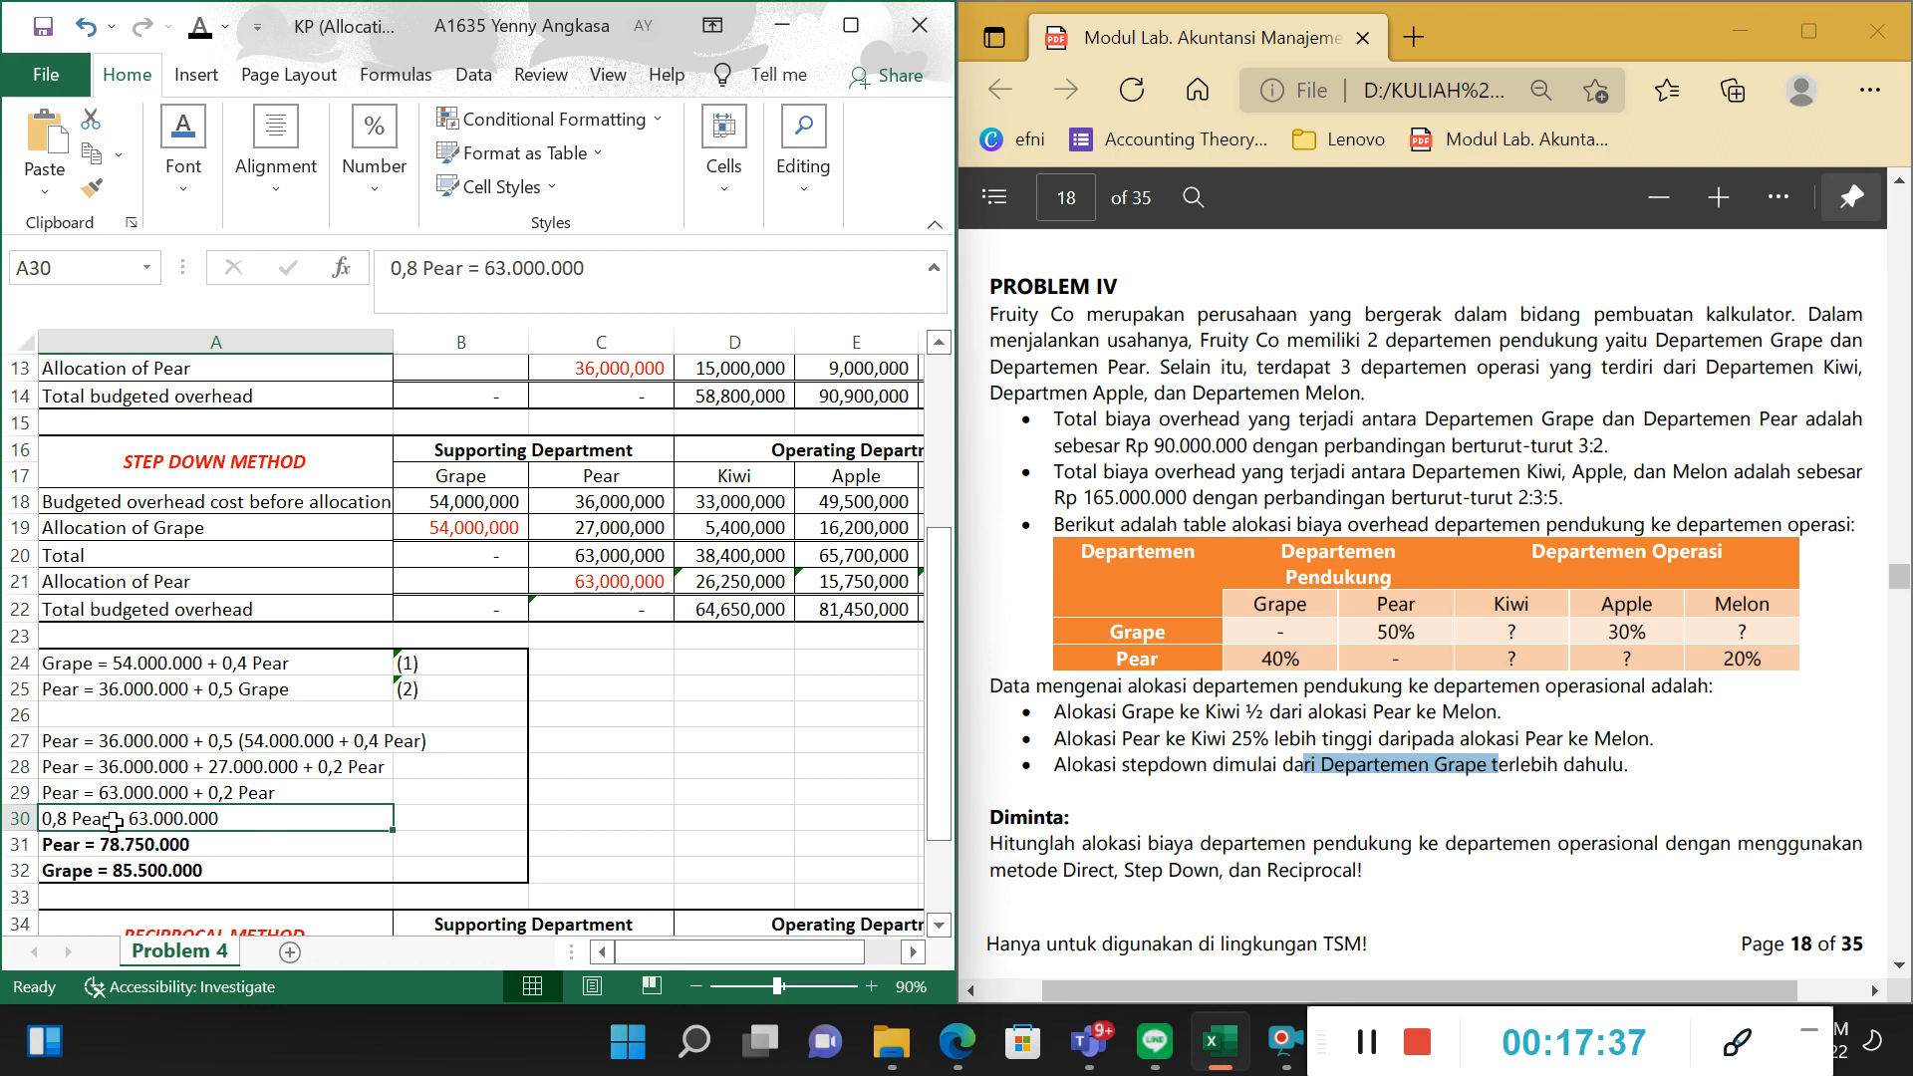
{"action": "left_click", "coordinate": [99, 849]}
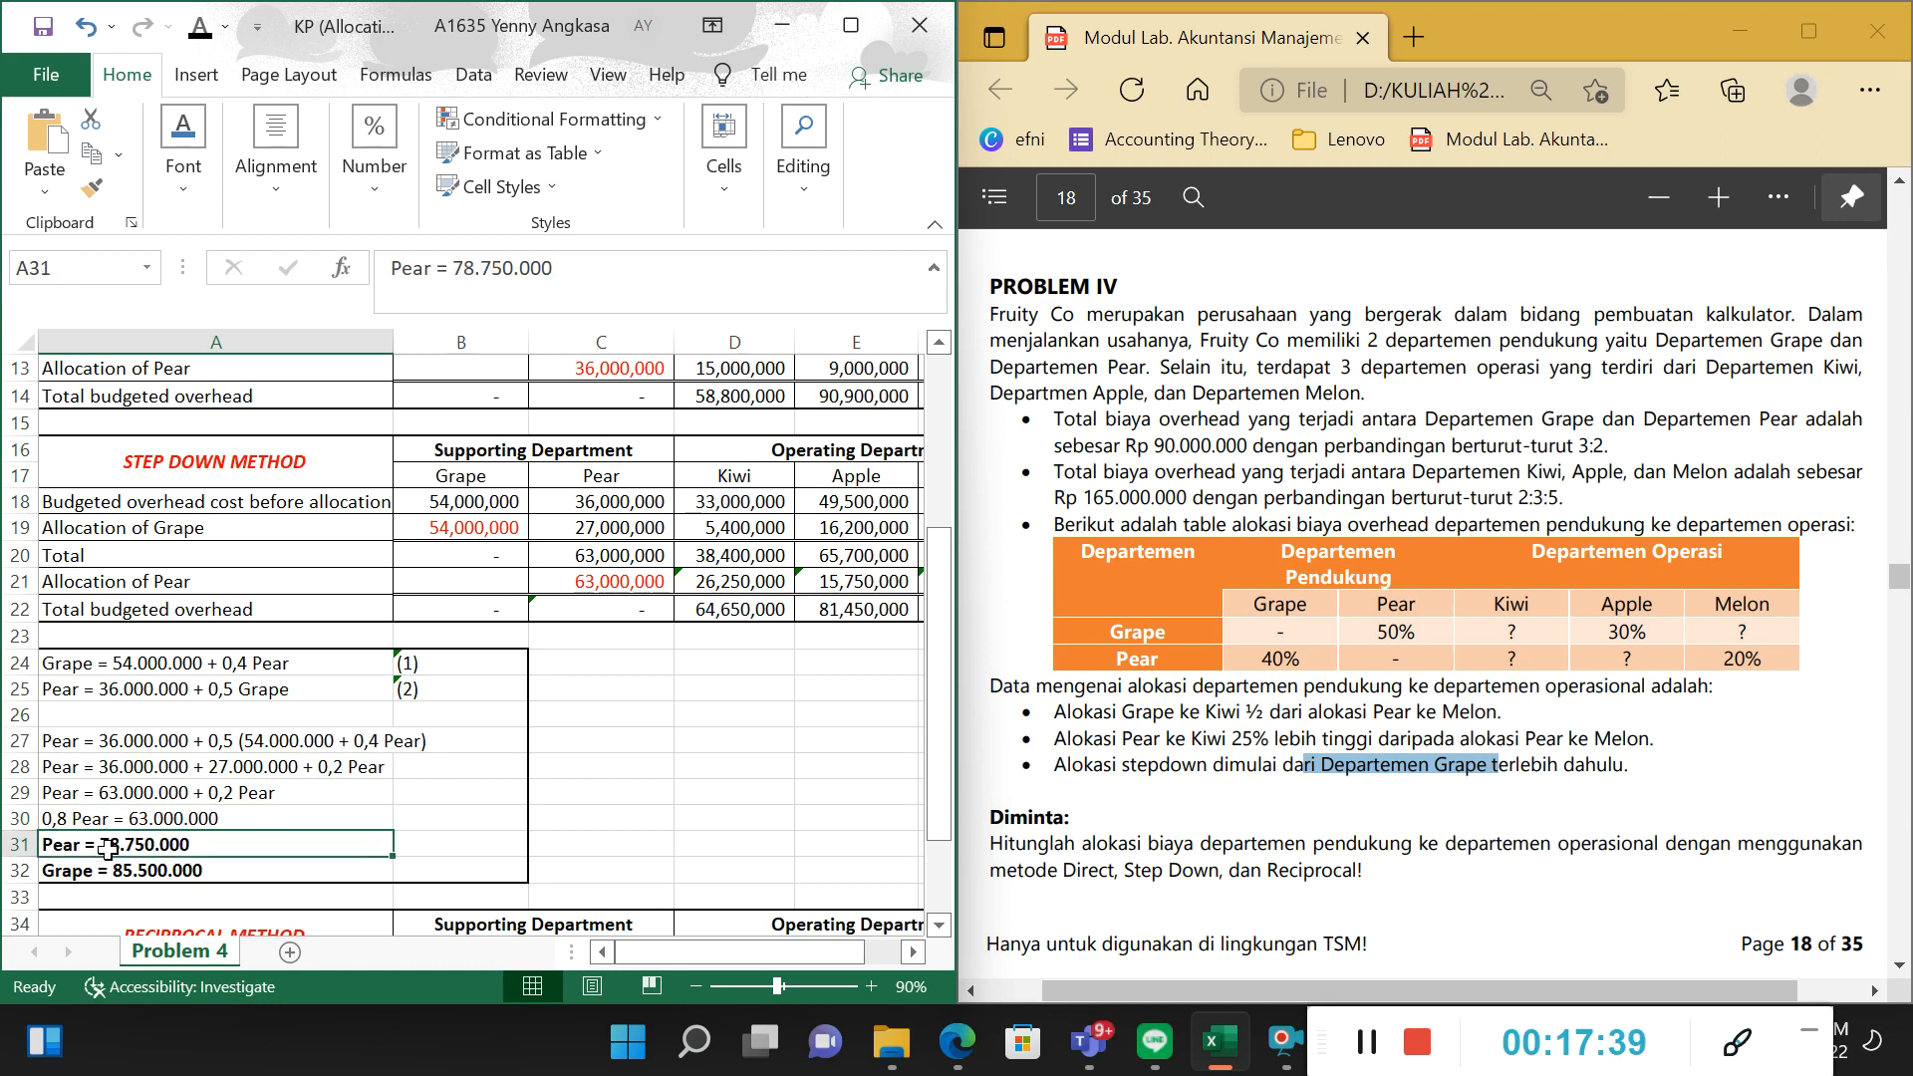
Calculate =63000000/0.8 in the empty cell C30 to check Pear's solved amount.
{"action": "left_click", "coordinate": [625, 812]}
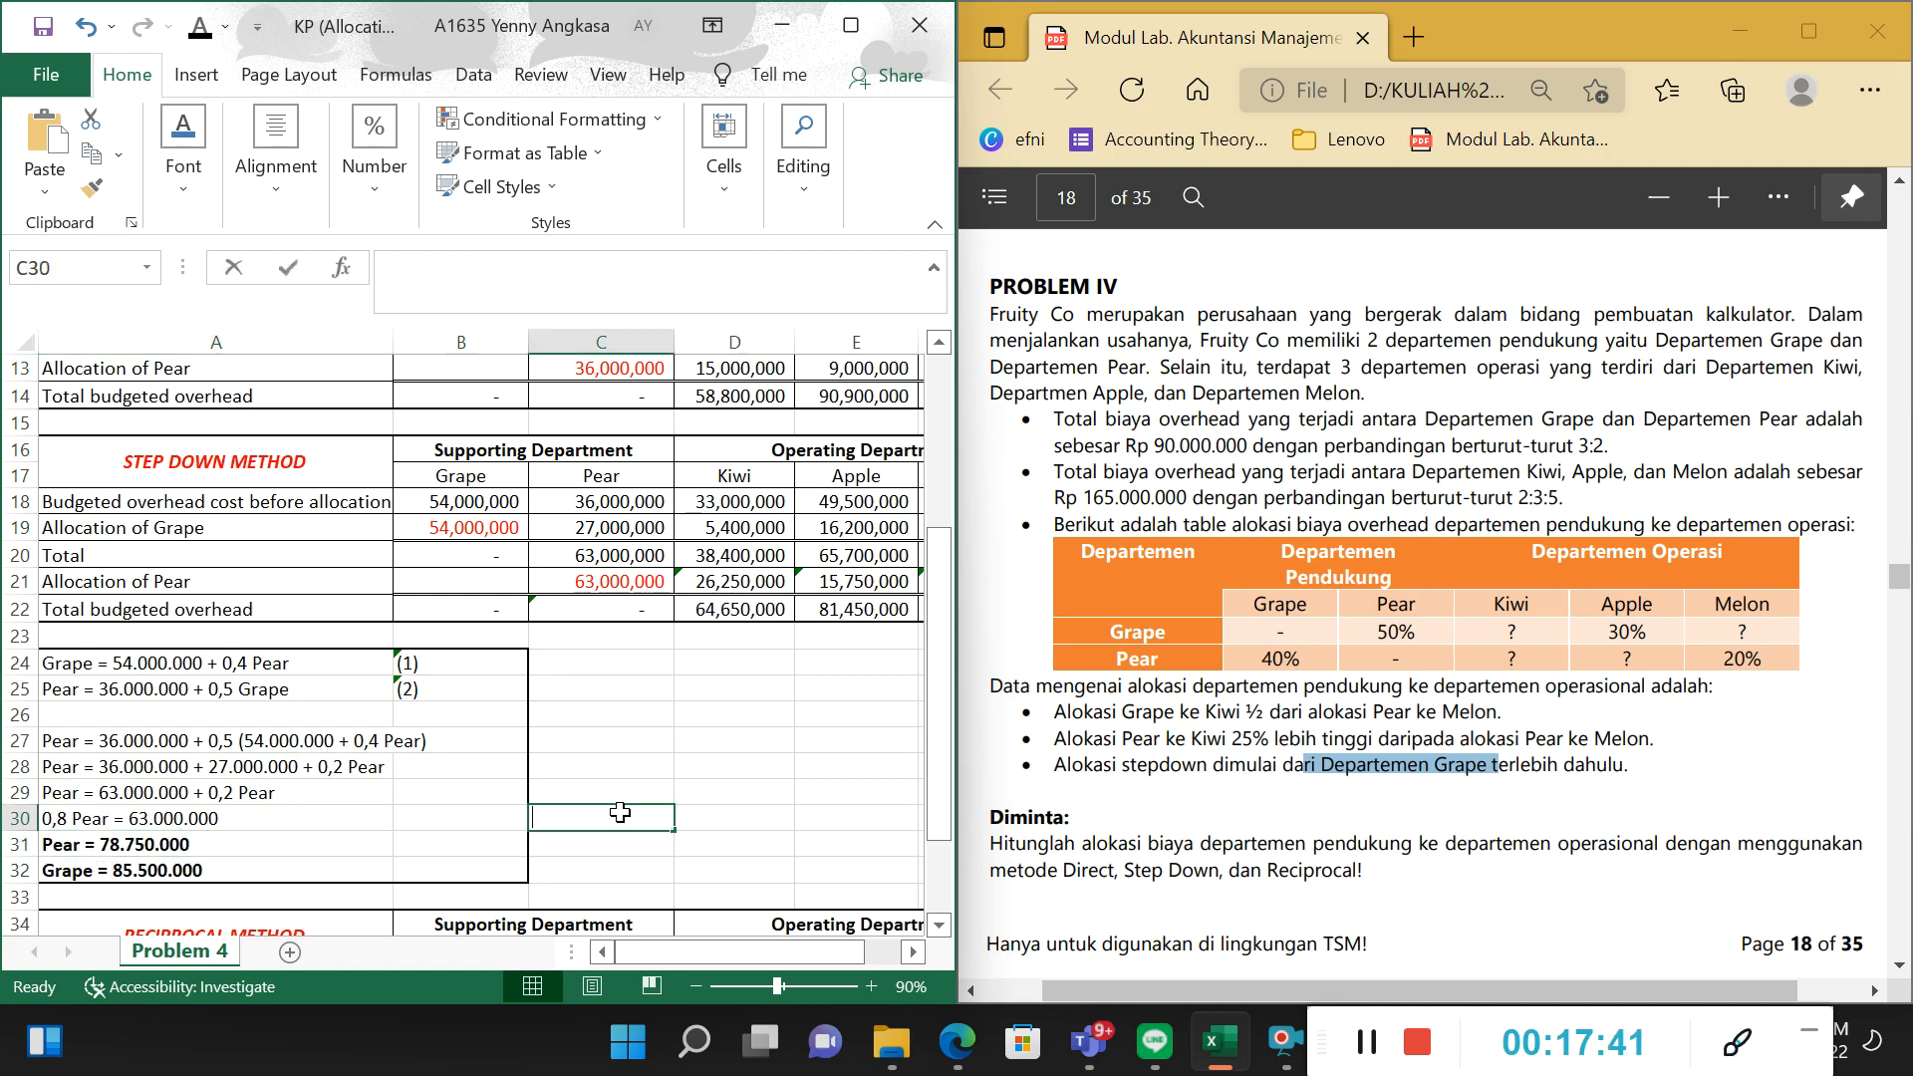
{"action": "type", "text": "=63000000"}
{"action": "key", "text": "BackSpace"}
{"action": "key", "text": "BackSpace"}
{"action": "key", "text": "BackSpace"}
{"action": "type", "text": "00"}
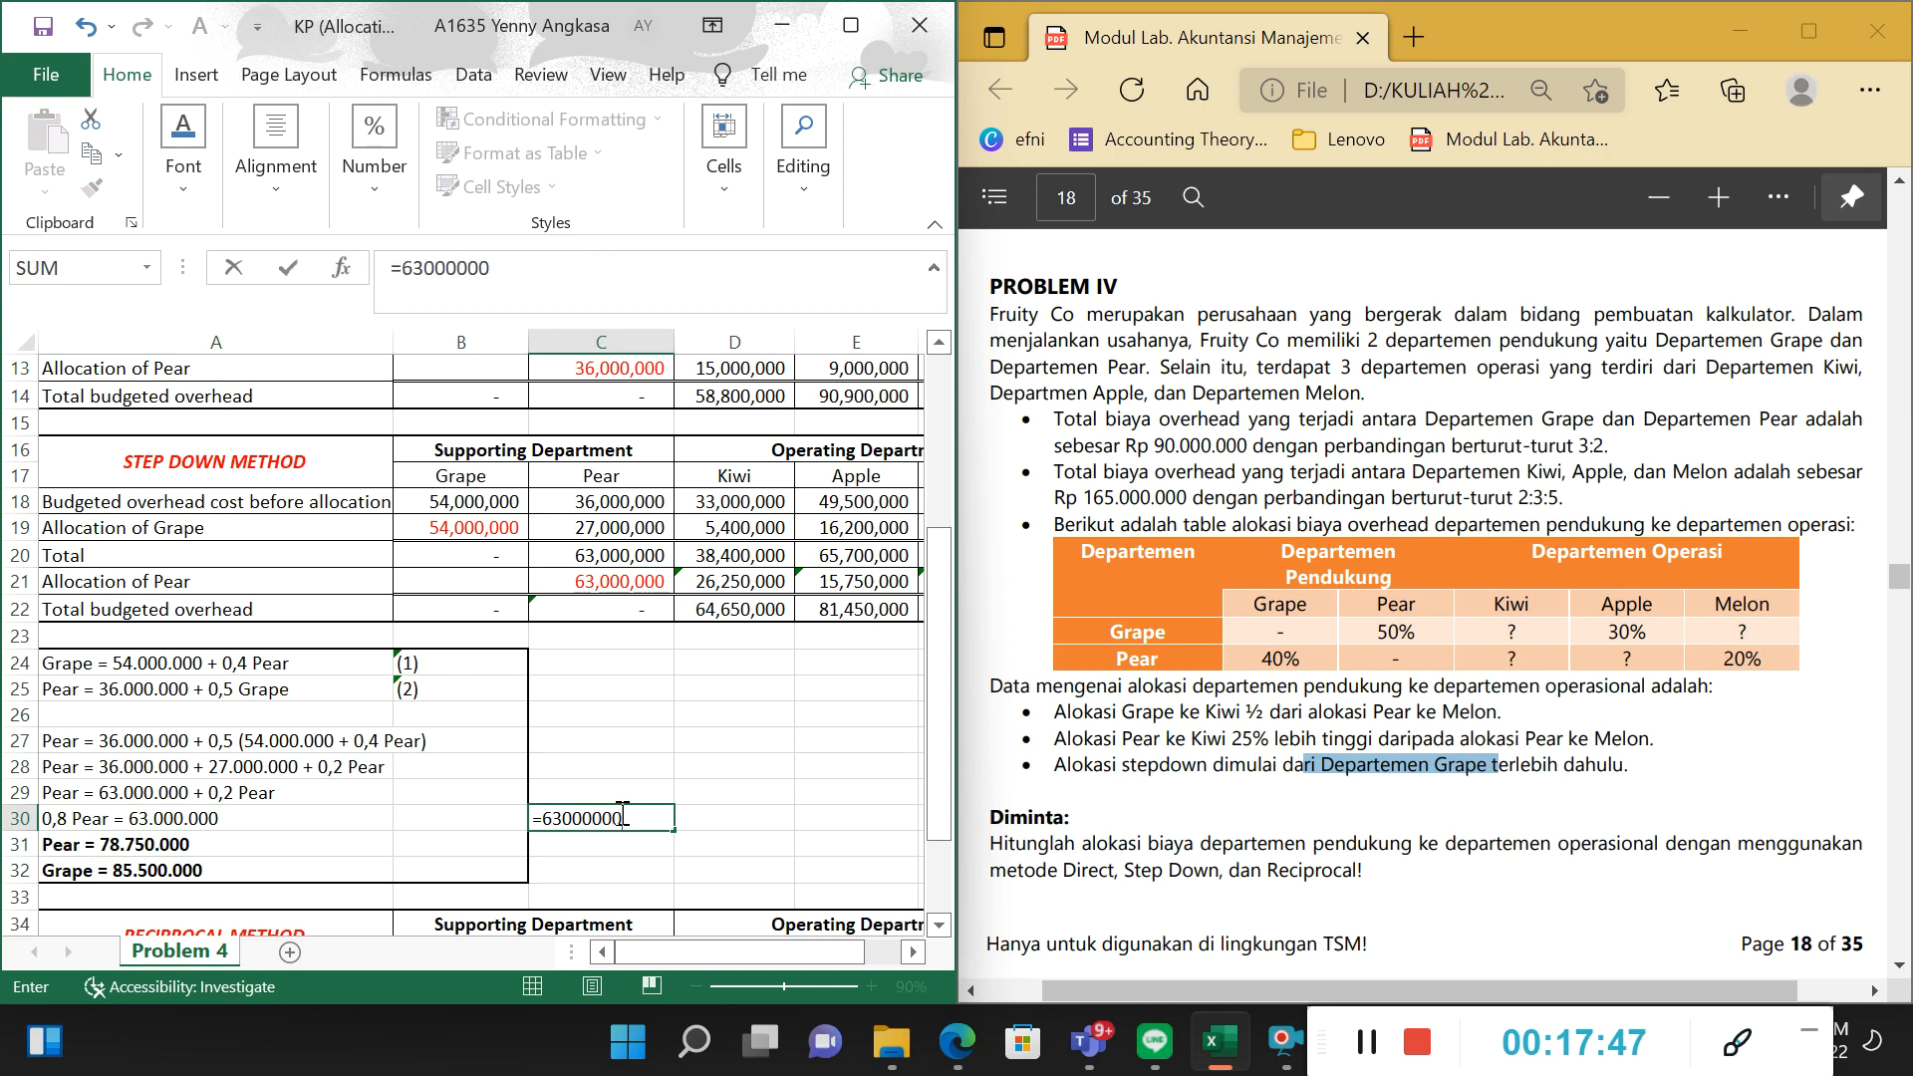
{"action": "type", "text": "0/0.8"}
{"action": "key", "text": "Return"}
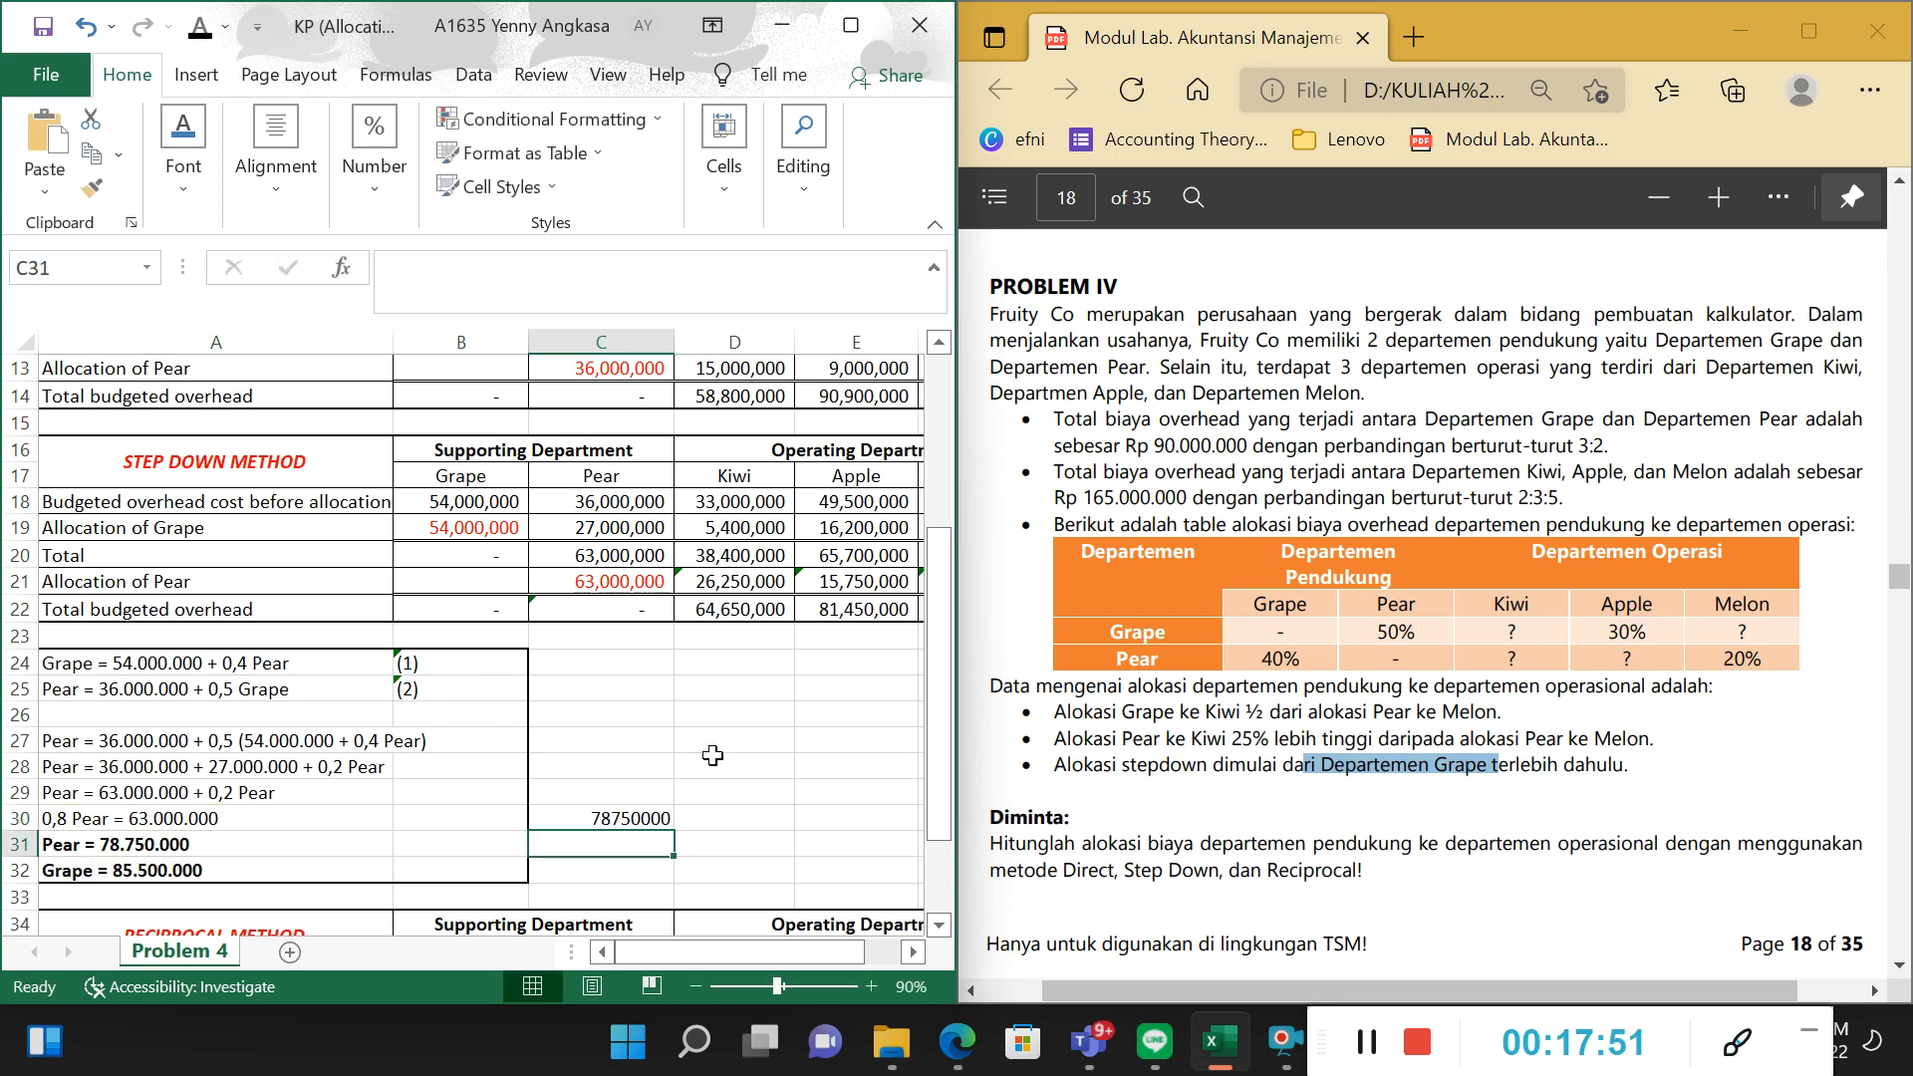
Compare the check calculation in C30 with the Pear result in A31, and clear C30.
{"action": "left_click", "coordinate": [638, 819]}
{"action": "left_click", "coordinate": [297, 837]}
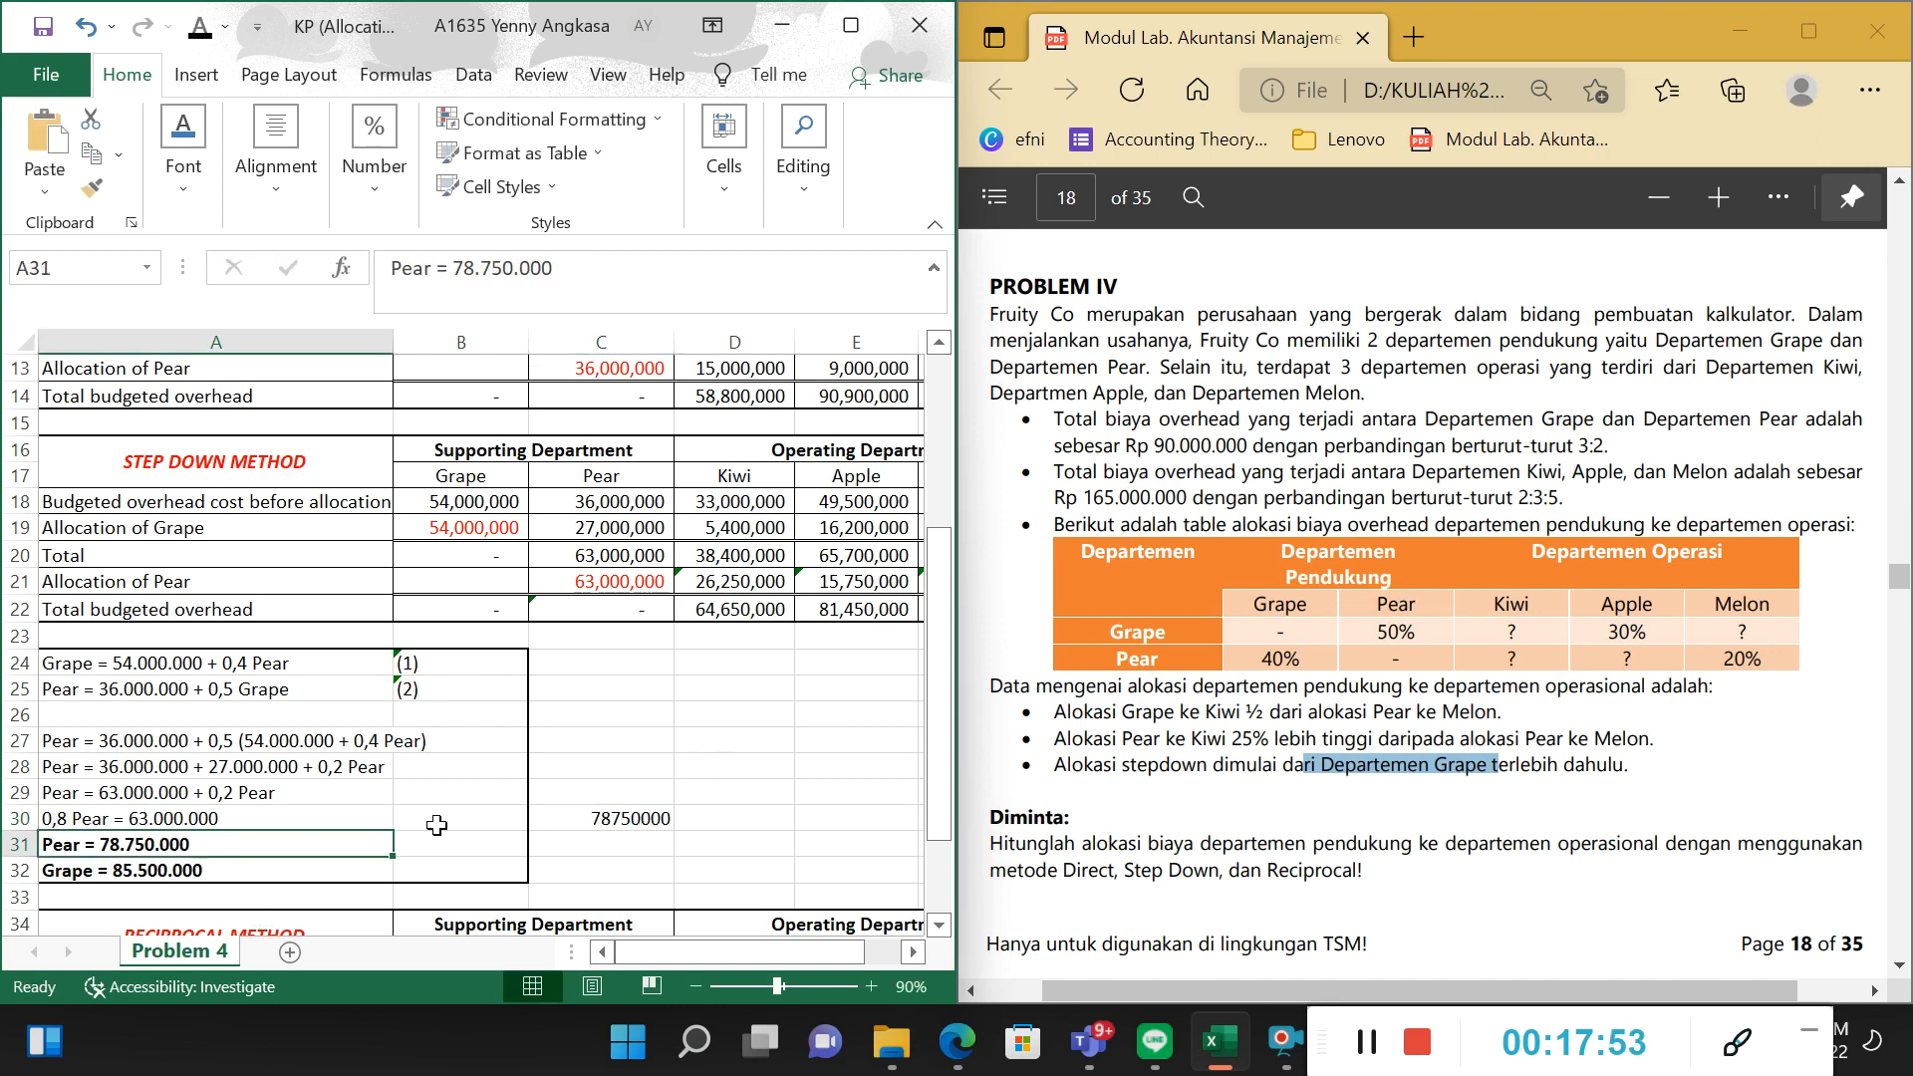
{"action": "left_click", "coordinate": [624, 827]}
{"action": "key", "text": "Delete"}
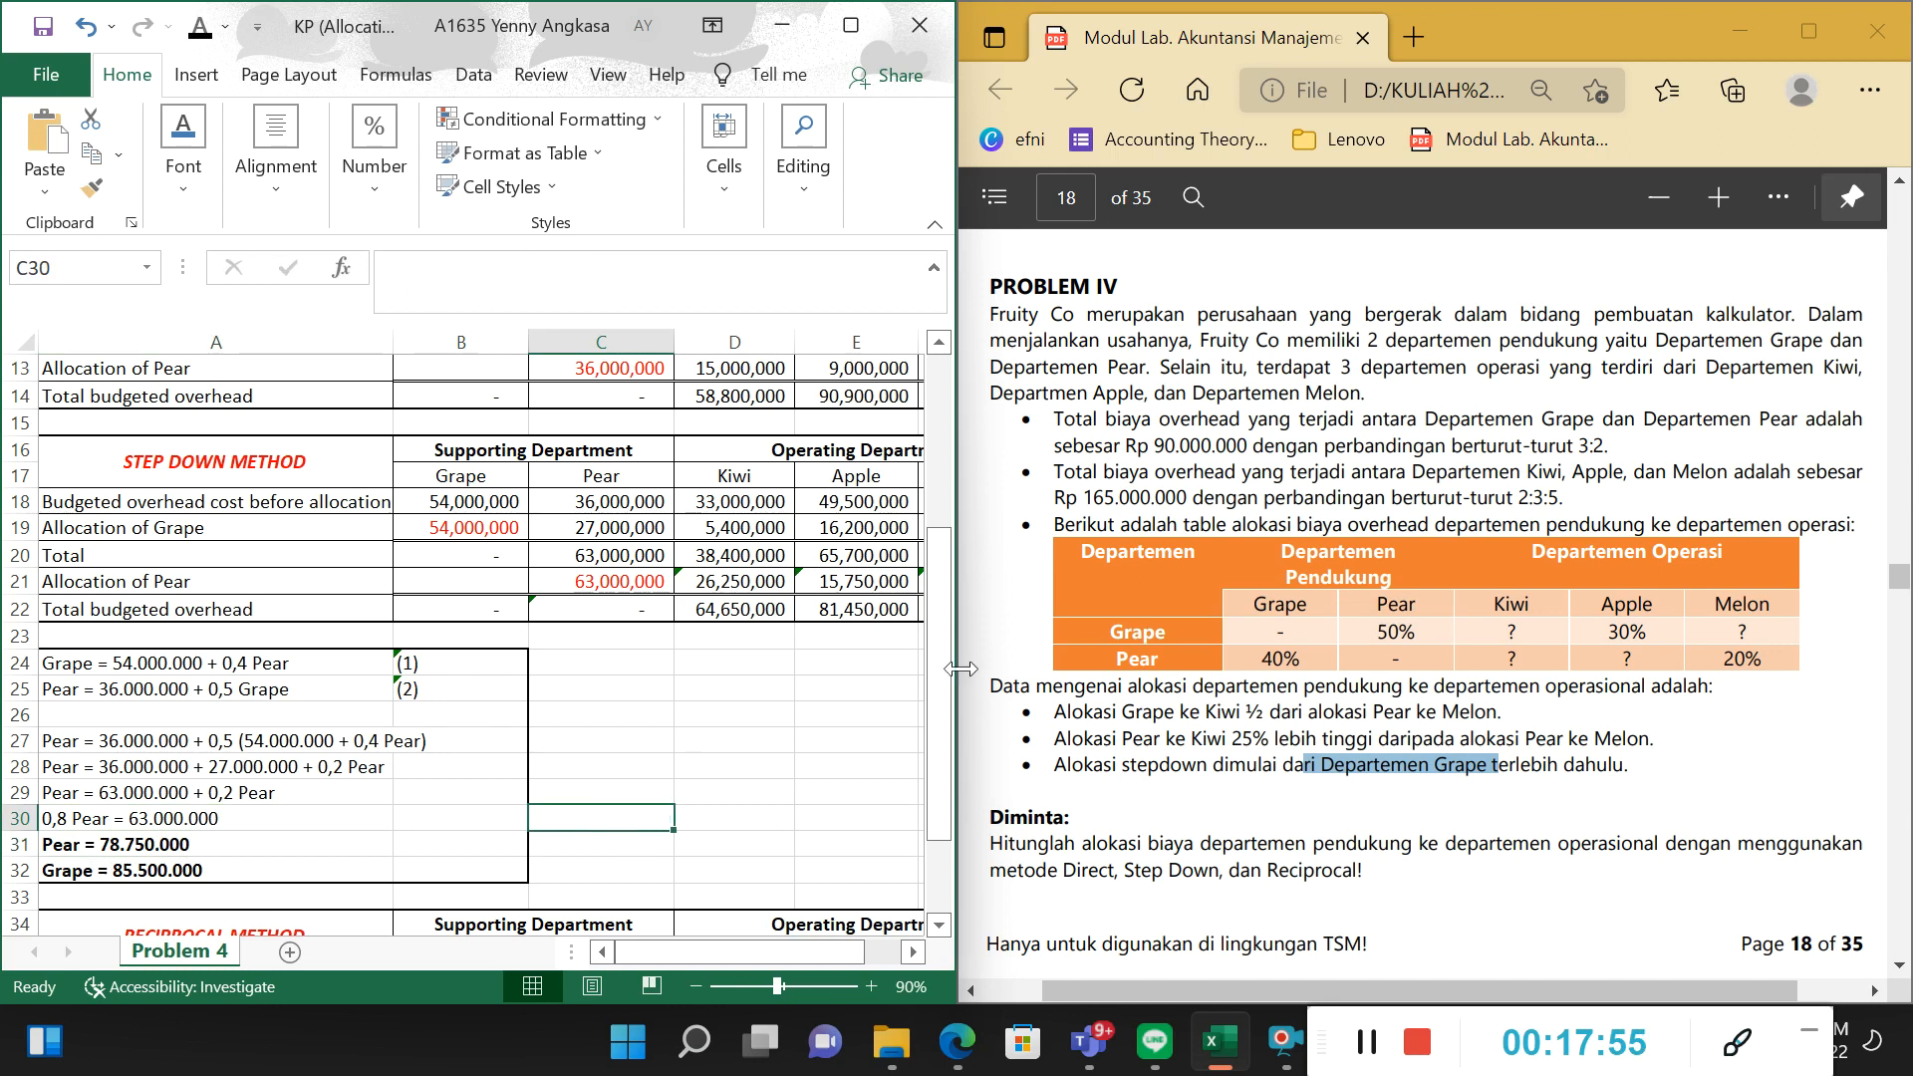
{"action": "left_click", "coordinate": [145, 867]}
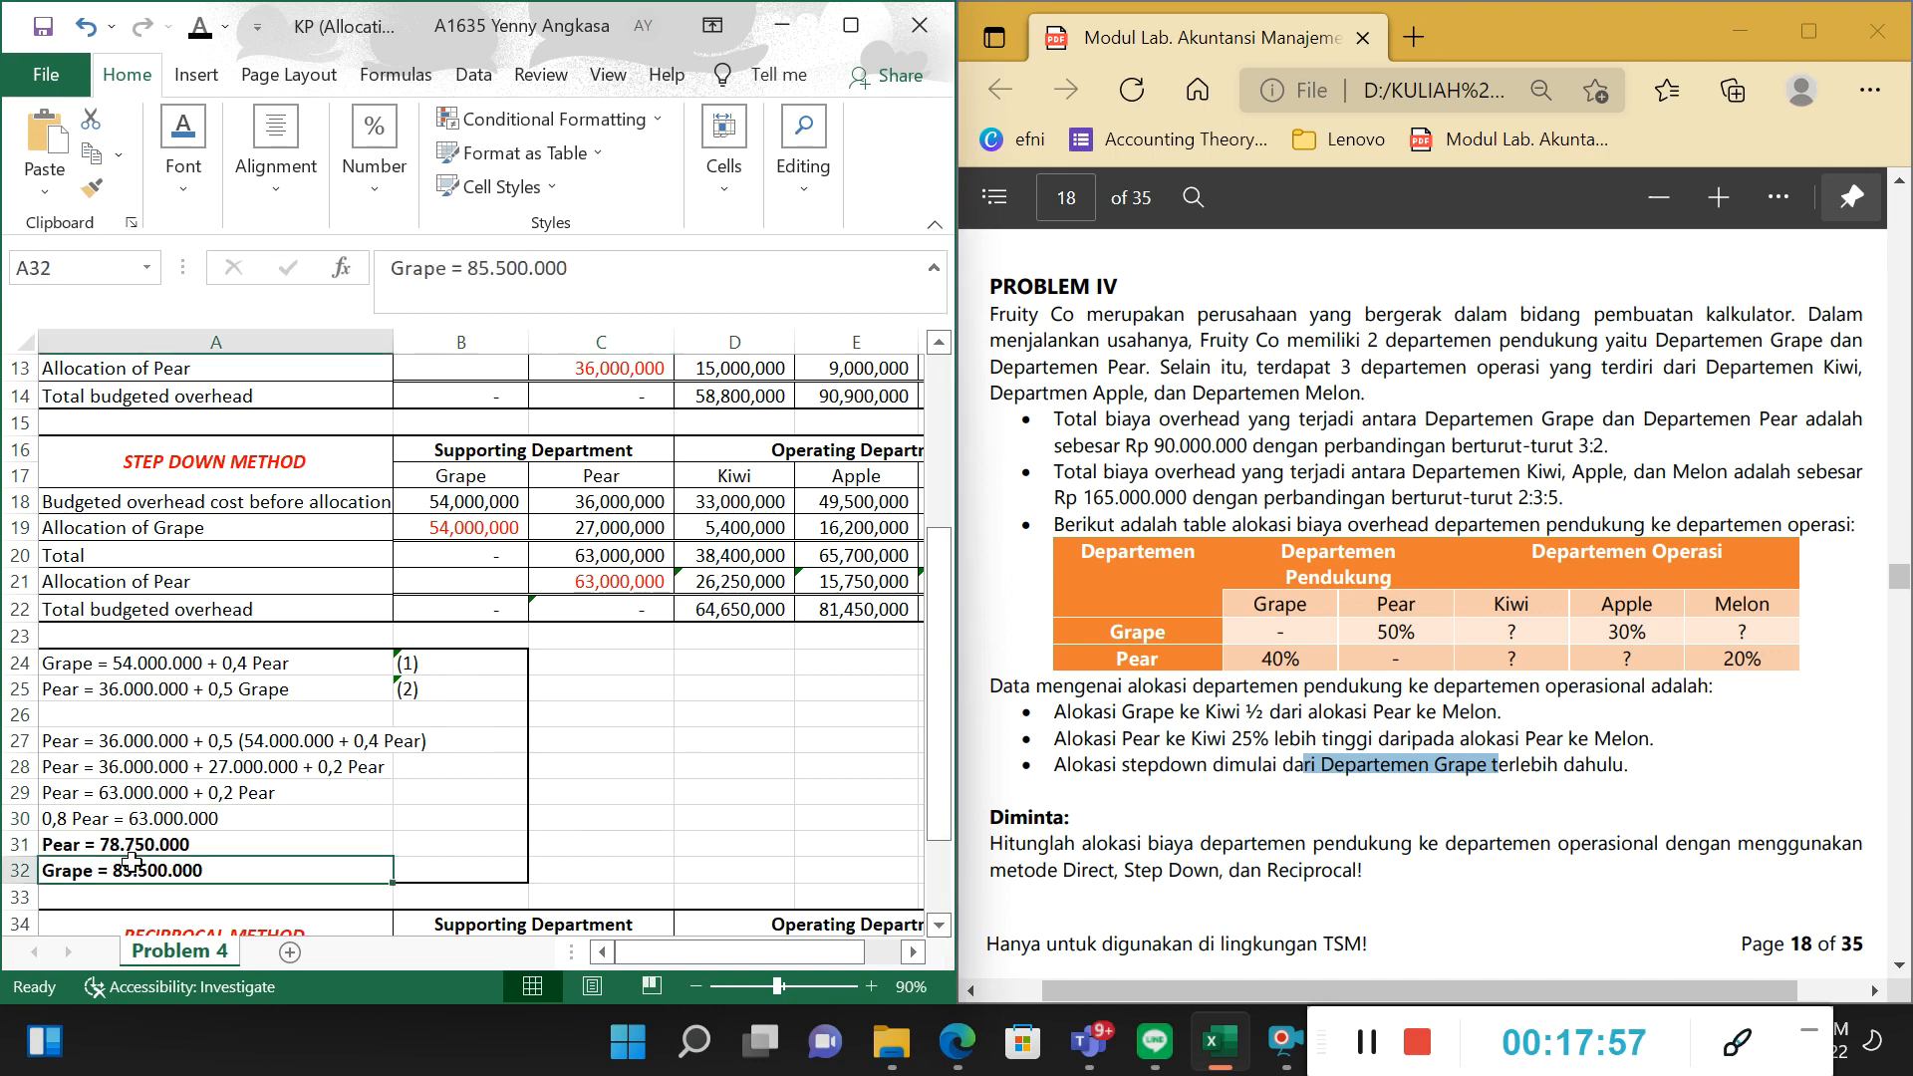
{"action": "left_click", "coordinate": [588, 794]}
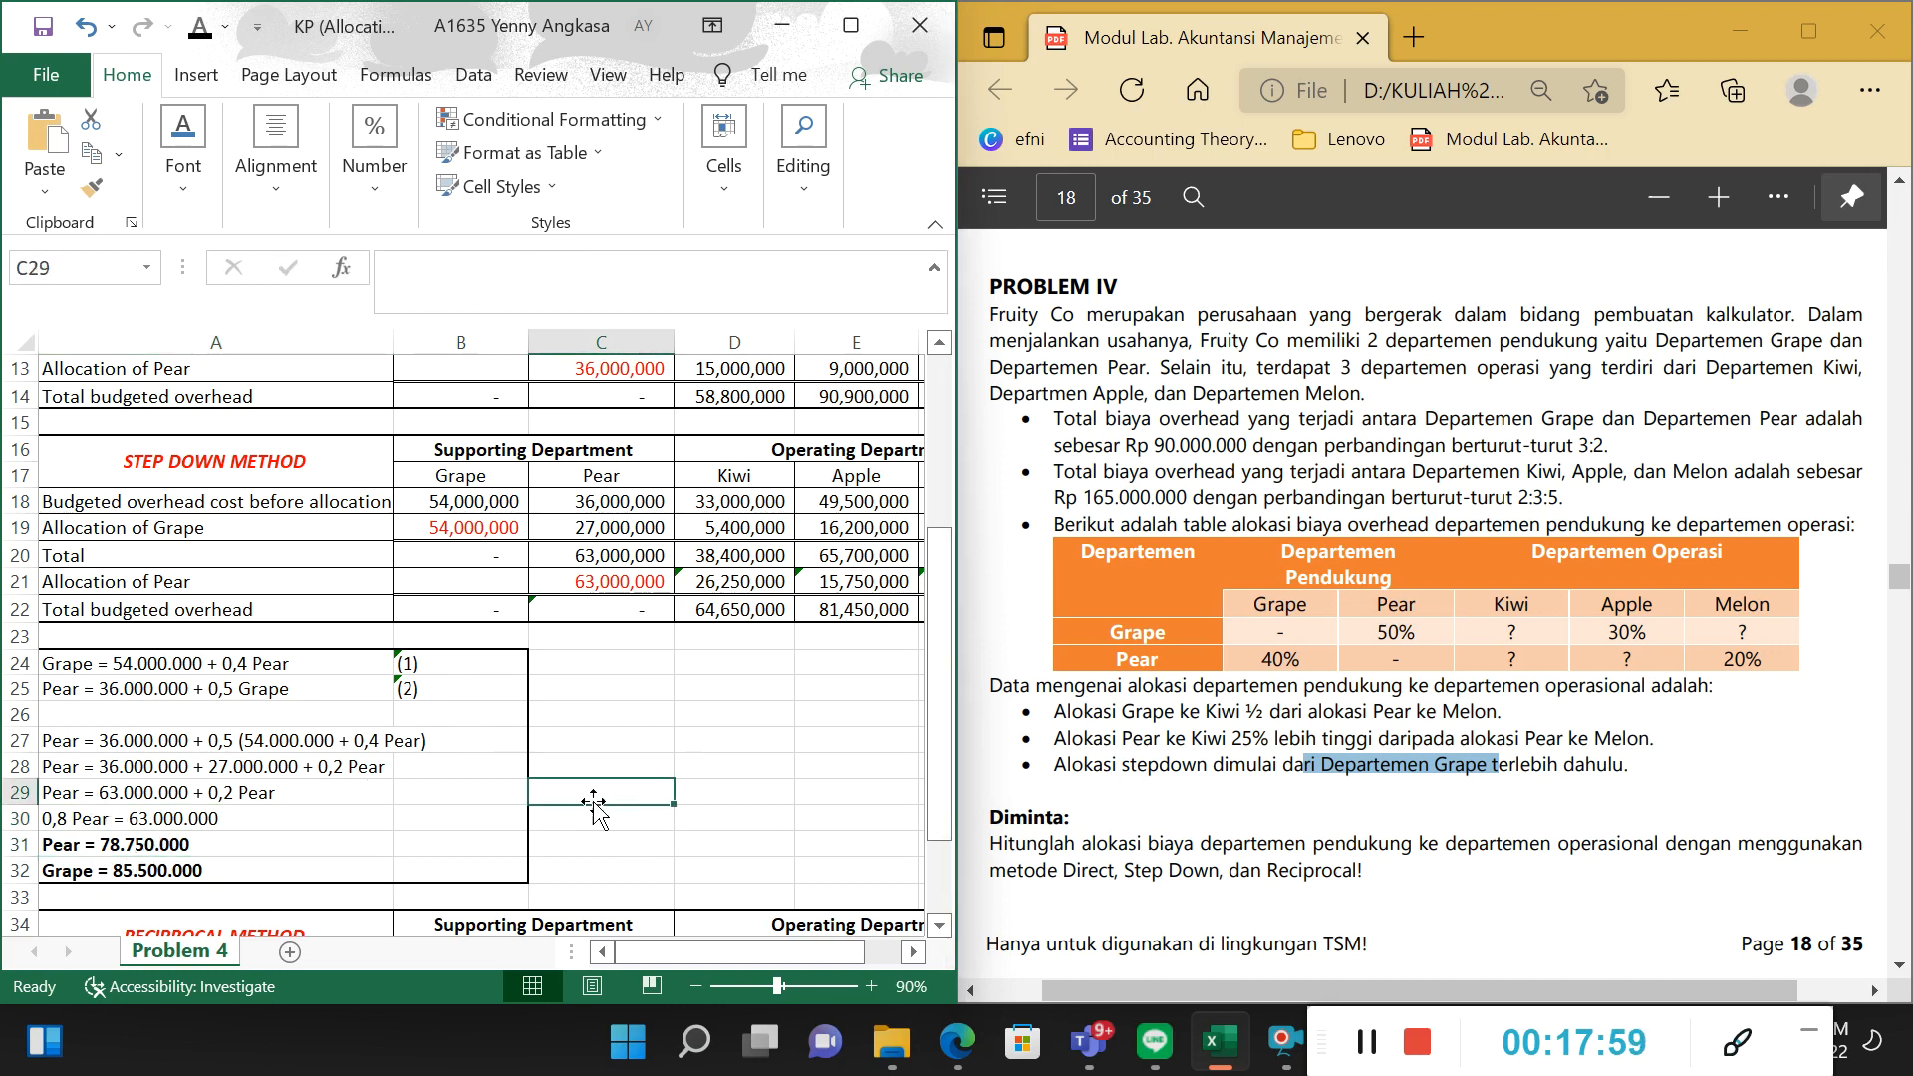
{"action": "left_click", "coordinate": [91, 666]}
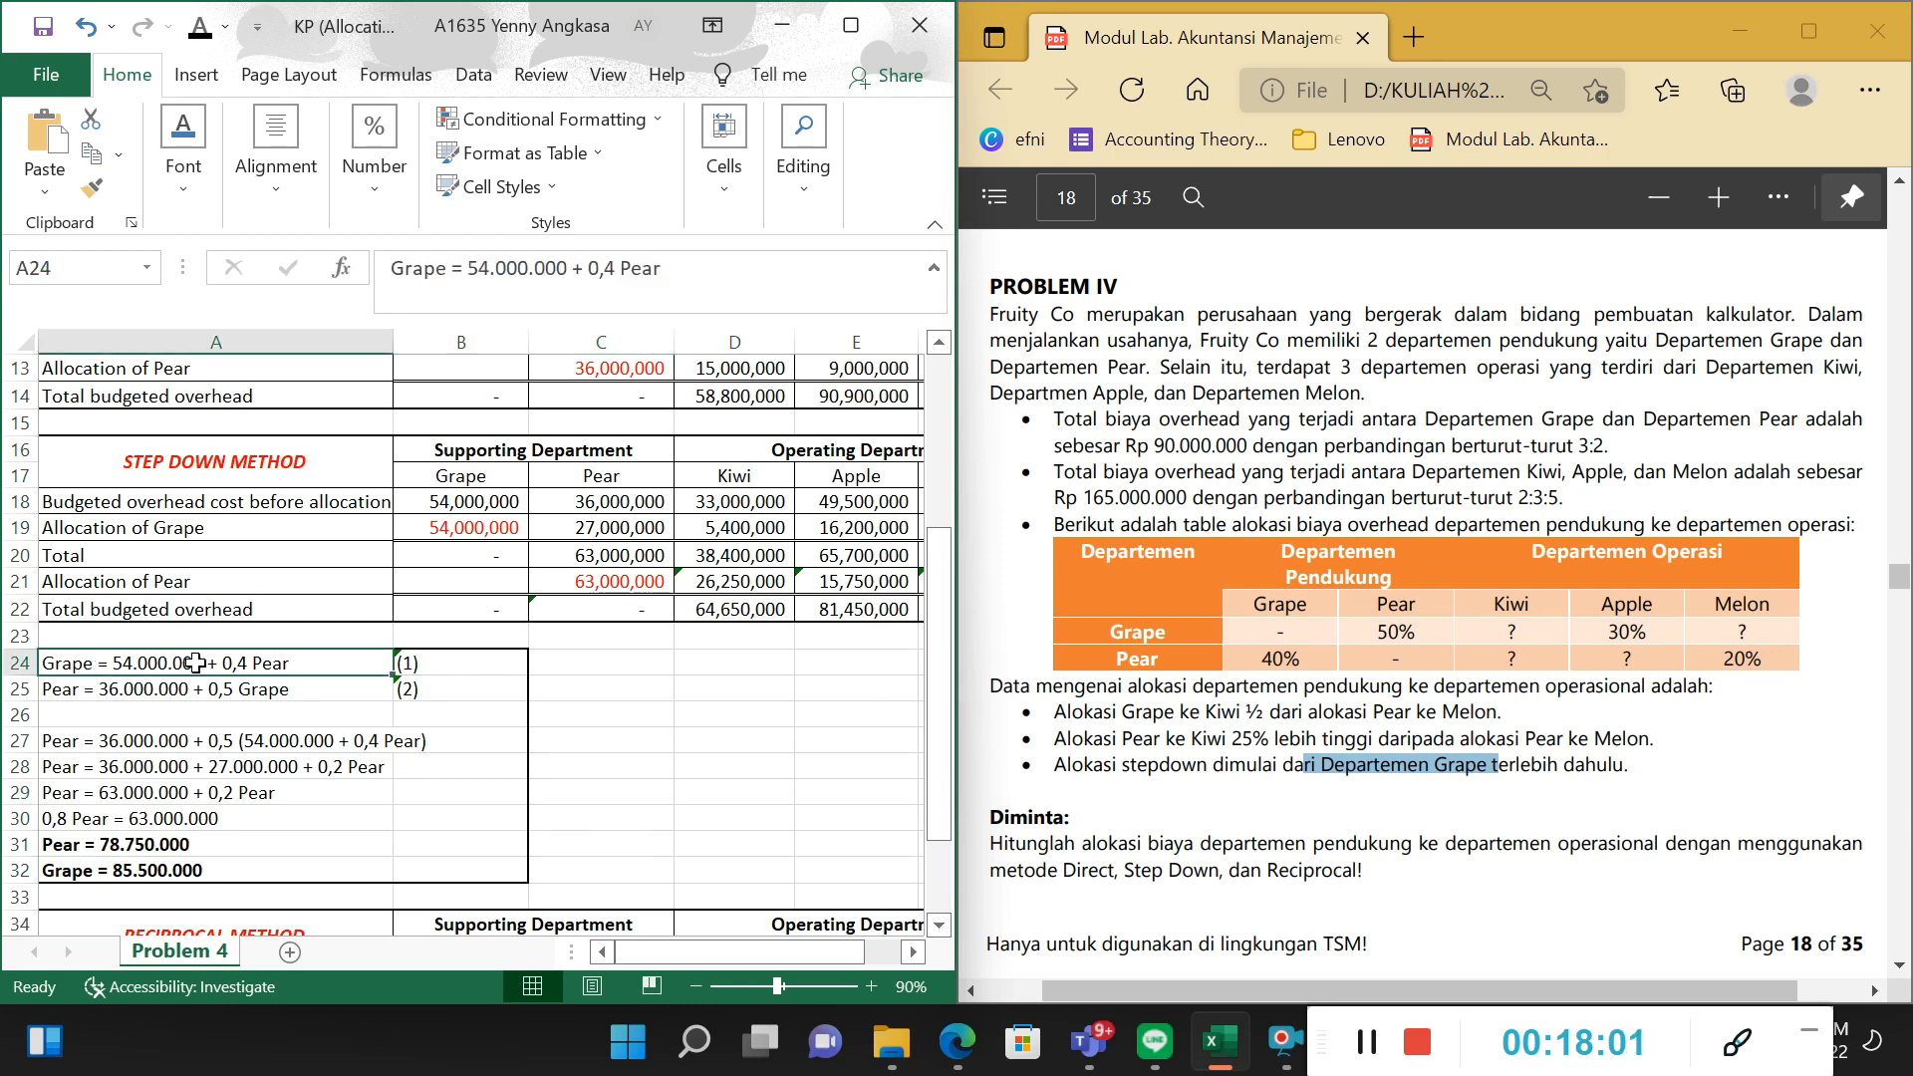
{"action": "type", "text": "=54000000"}
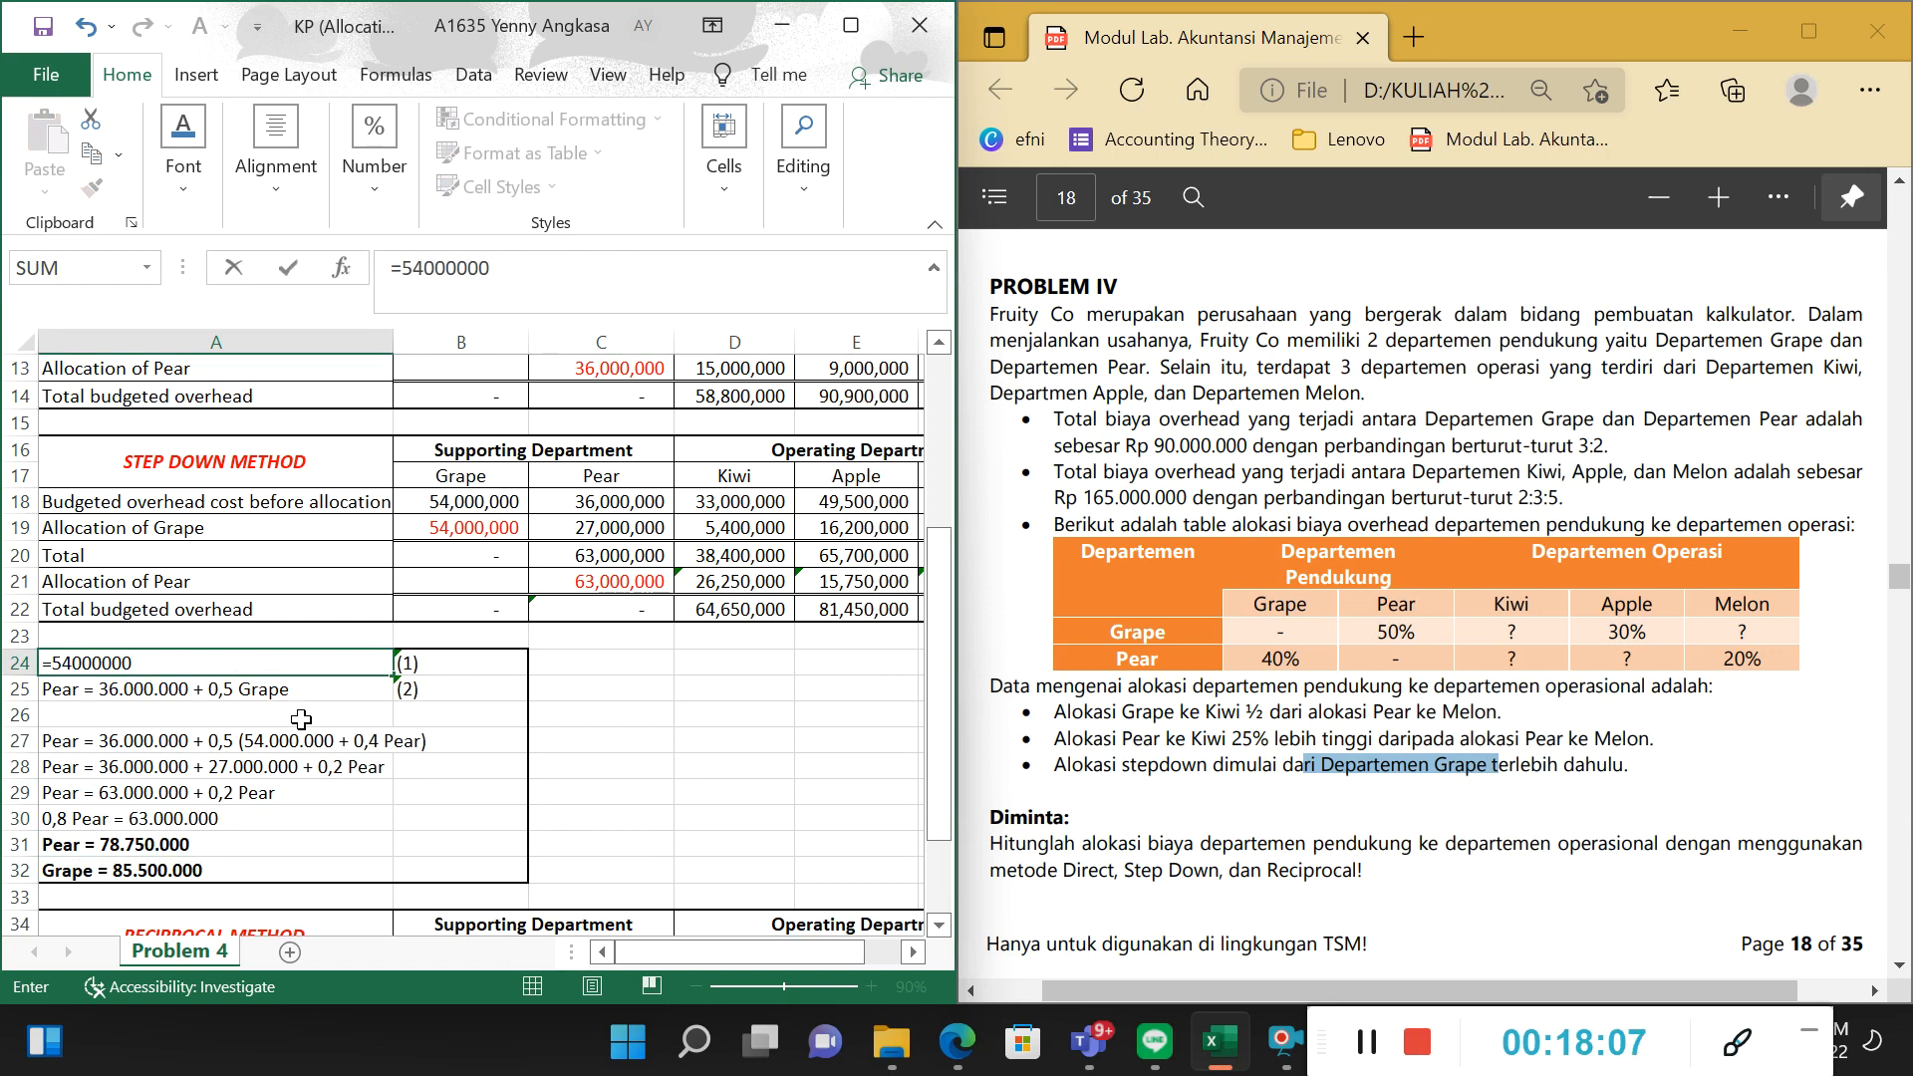
{"action": "type", "text": "+("}
{"action": "left_click", "coordinate": [438, 847]}
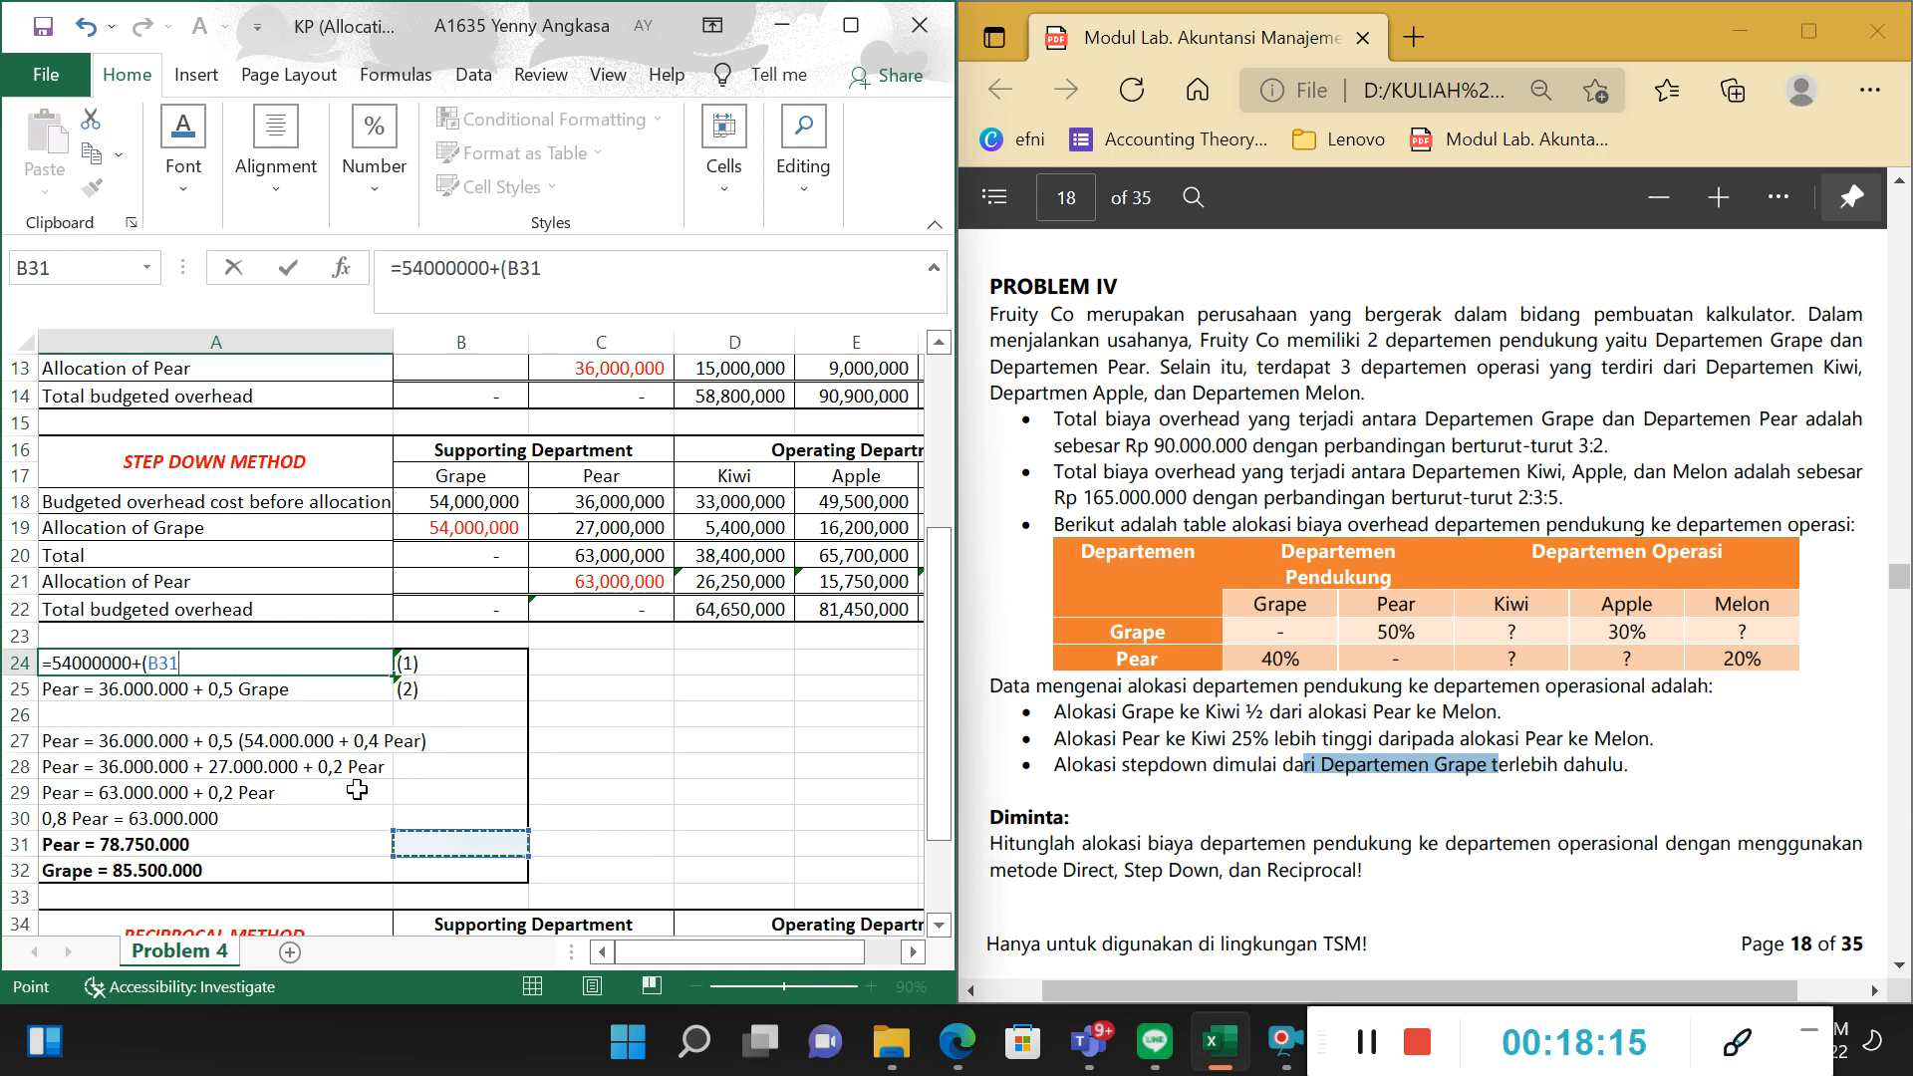
{"action": "left_click", "coordinate": [655, 711]}
{"action": "key", "text": "ctrl+z"}
{"action": "left_click", "coordinate": [655, 706]}
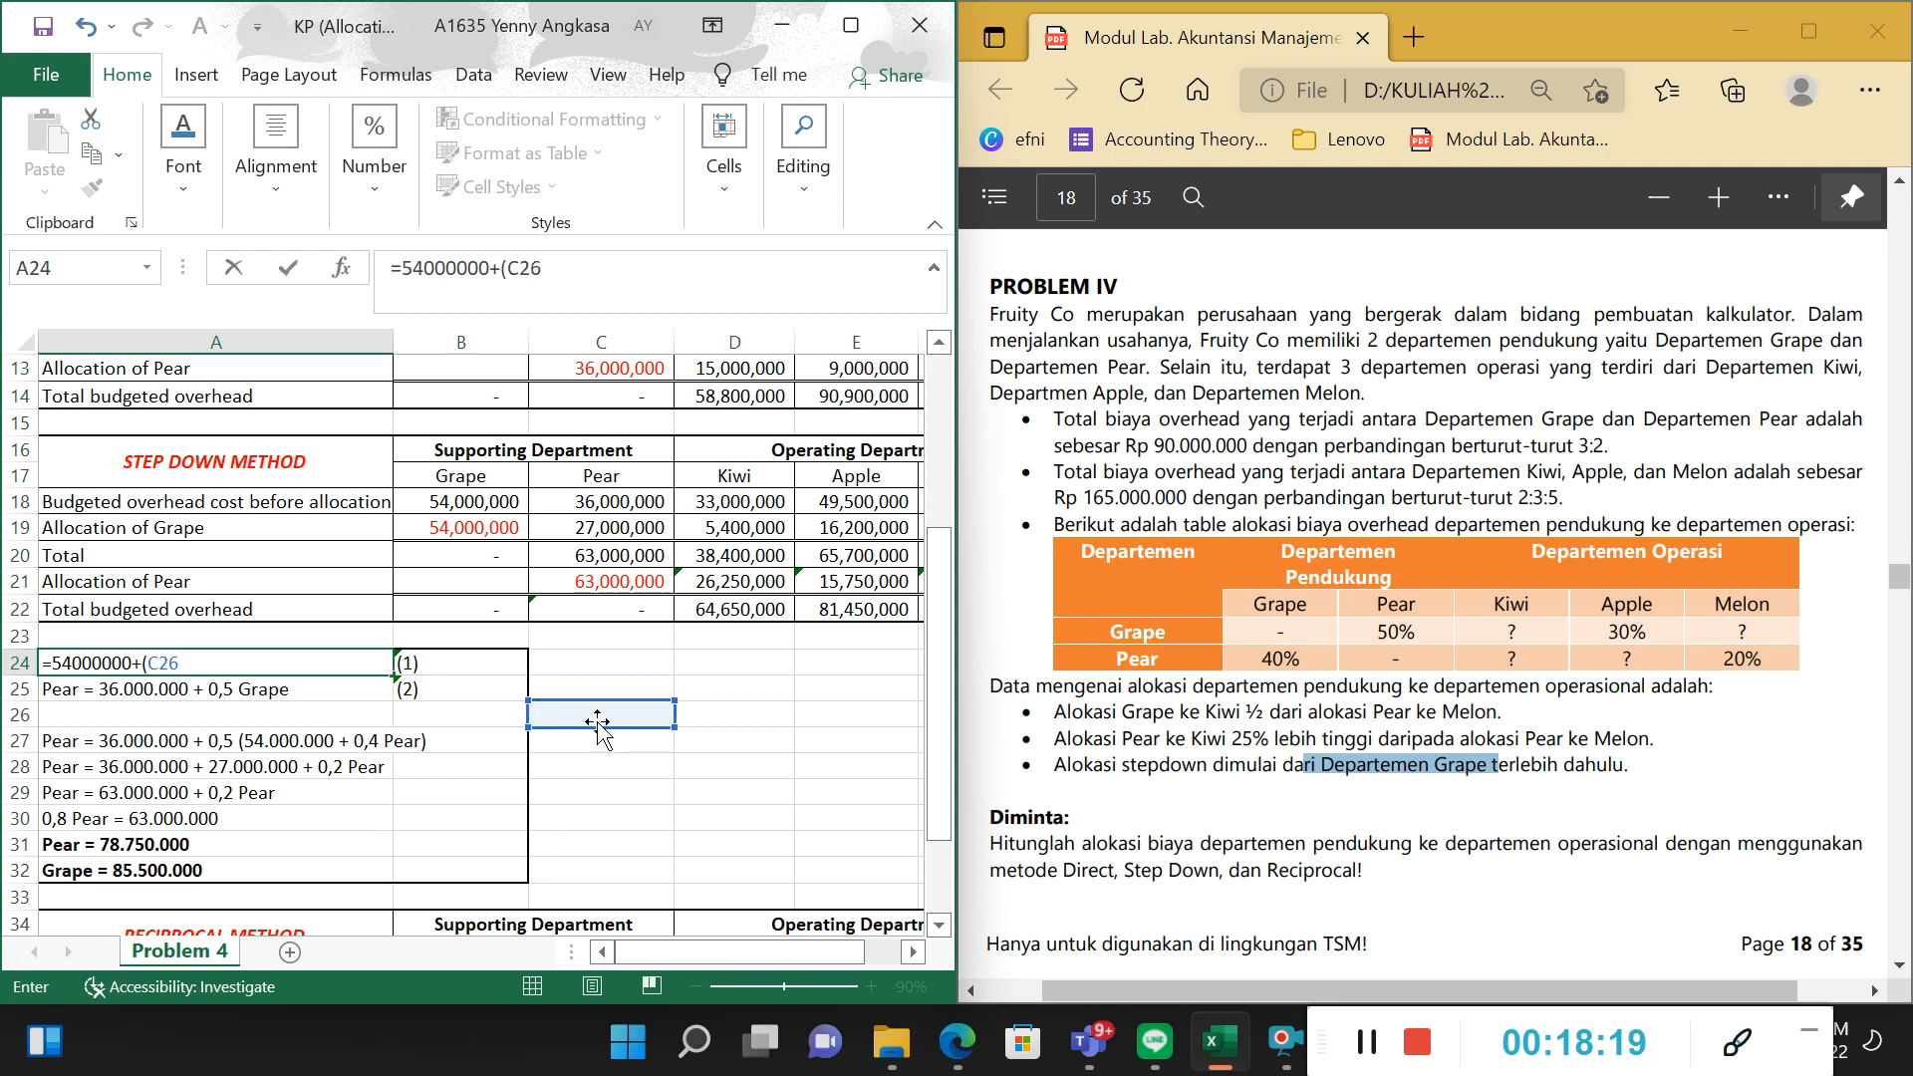
{"action": "key", "text": "BackSpace"}
{"action": "key", "text": "BackSpace"}
{"action": "key", "text": "BackSpace"}
{"action": "key", "text": "BackSpace"}
{"action": "key", "text": "BackSpace"}
{"action": "key", "text": "Return"}
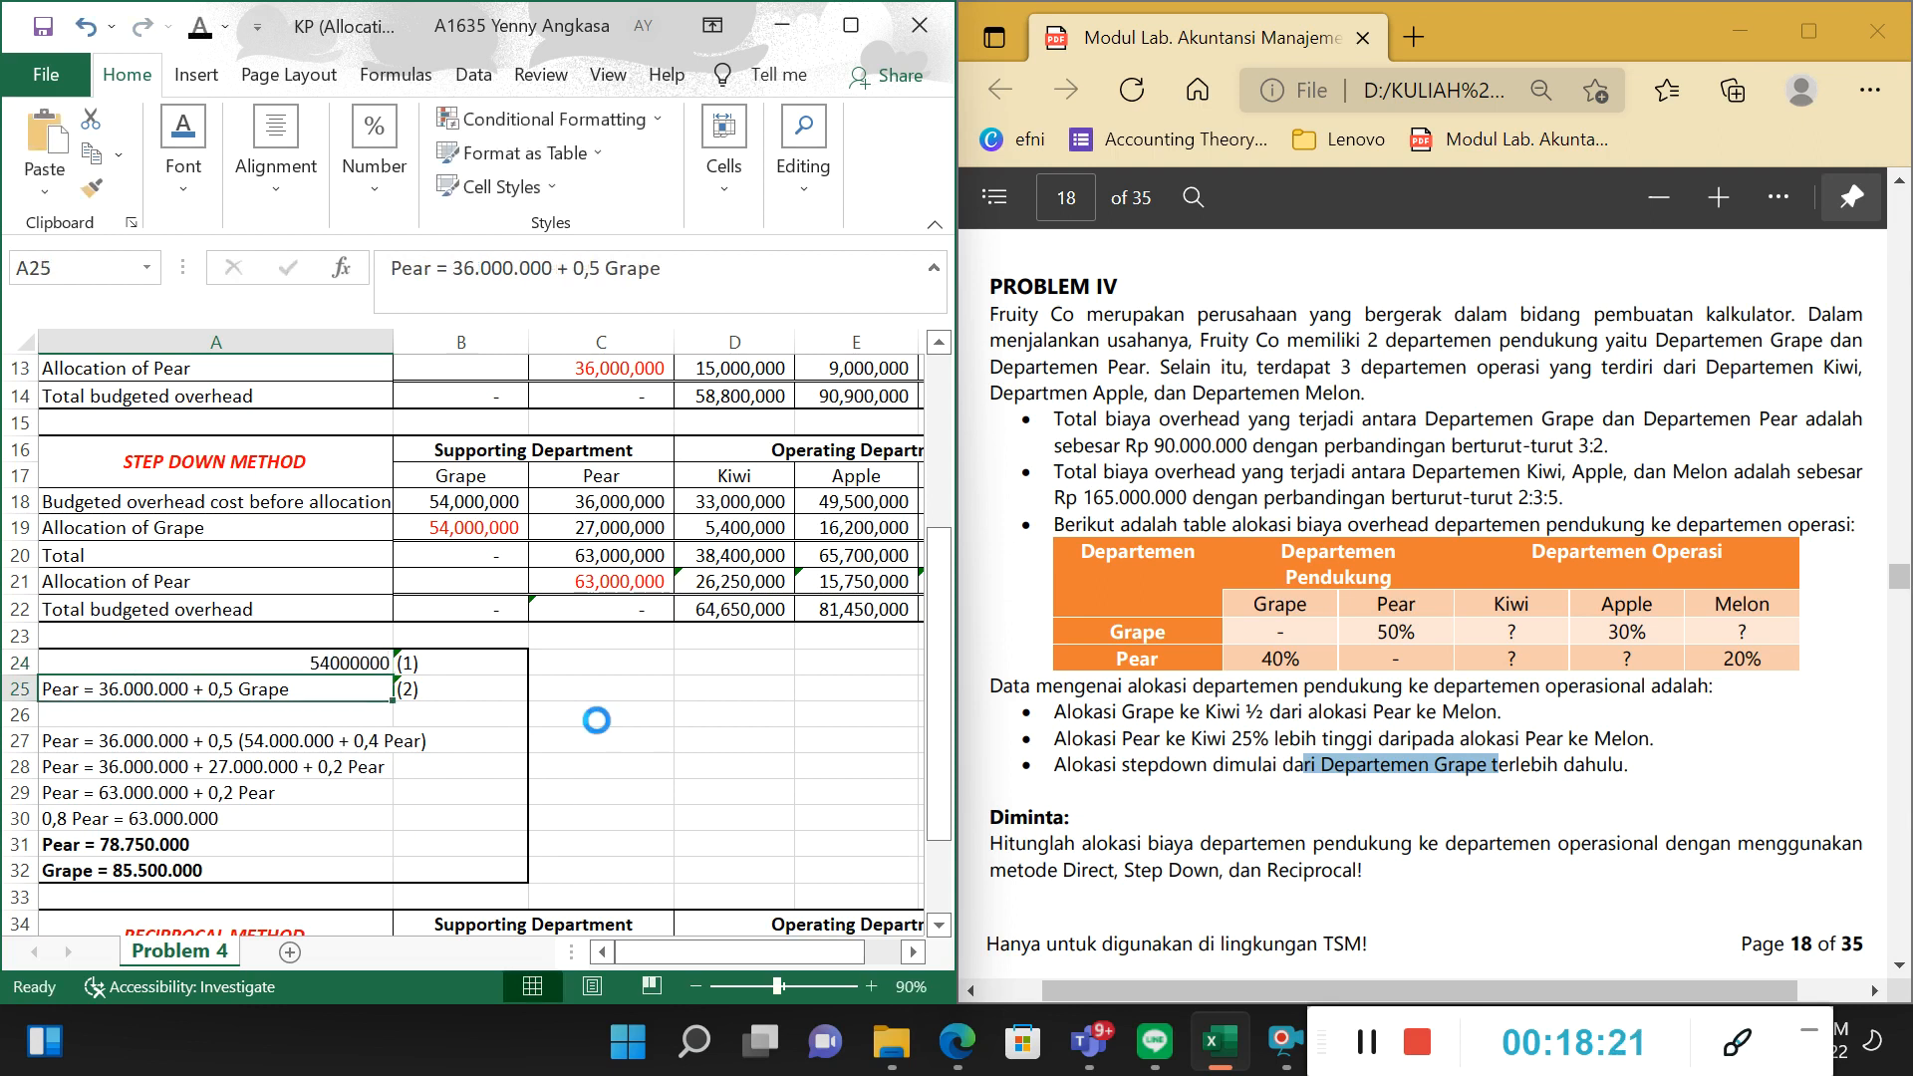
{"action": "key", "text": "ctrl+z"}
Calculate =54000000+(0.4*78750000) in the empty cell C26 to check Grape's solved amount.
{"action": "left_click", "coordinate": [627, 705]}
{"action": "type", "text": "="}
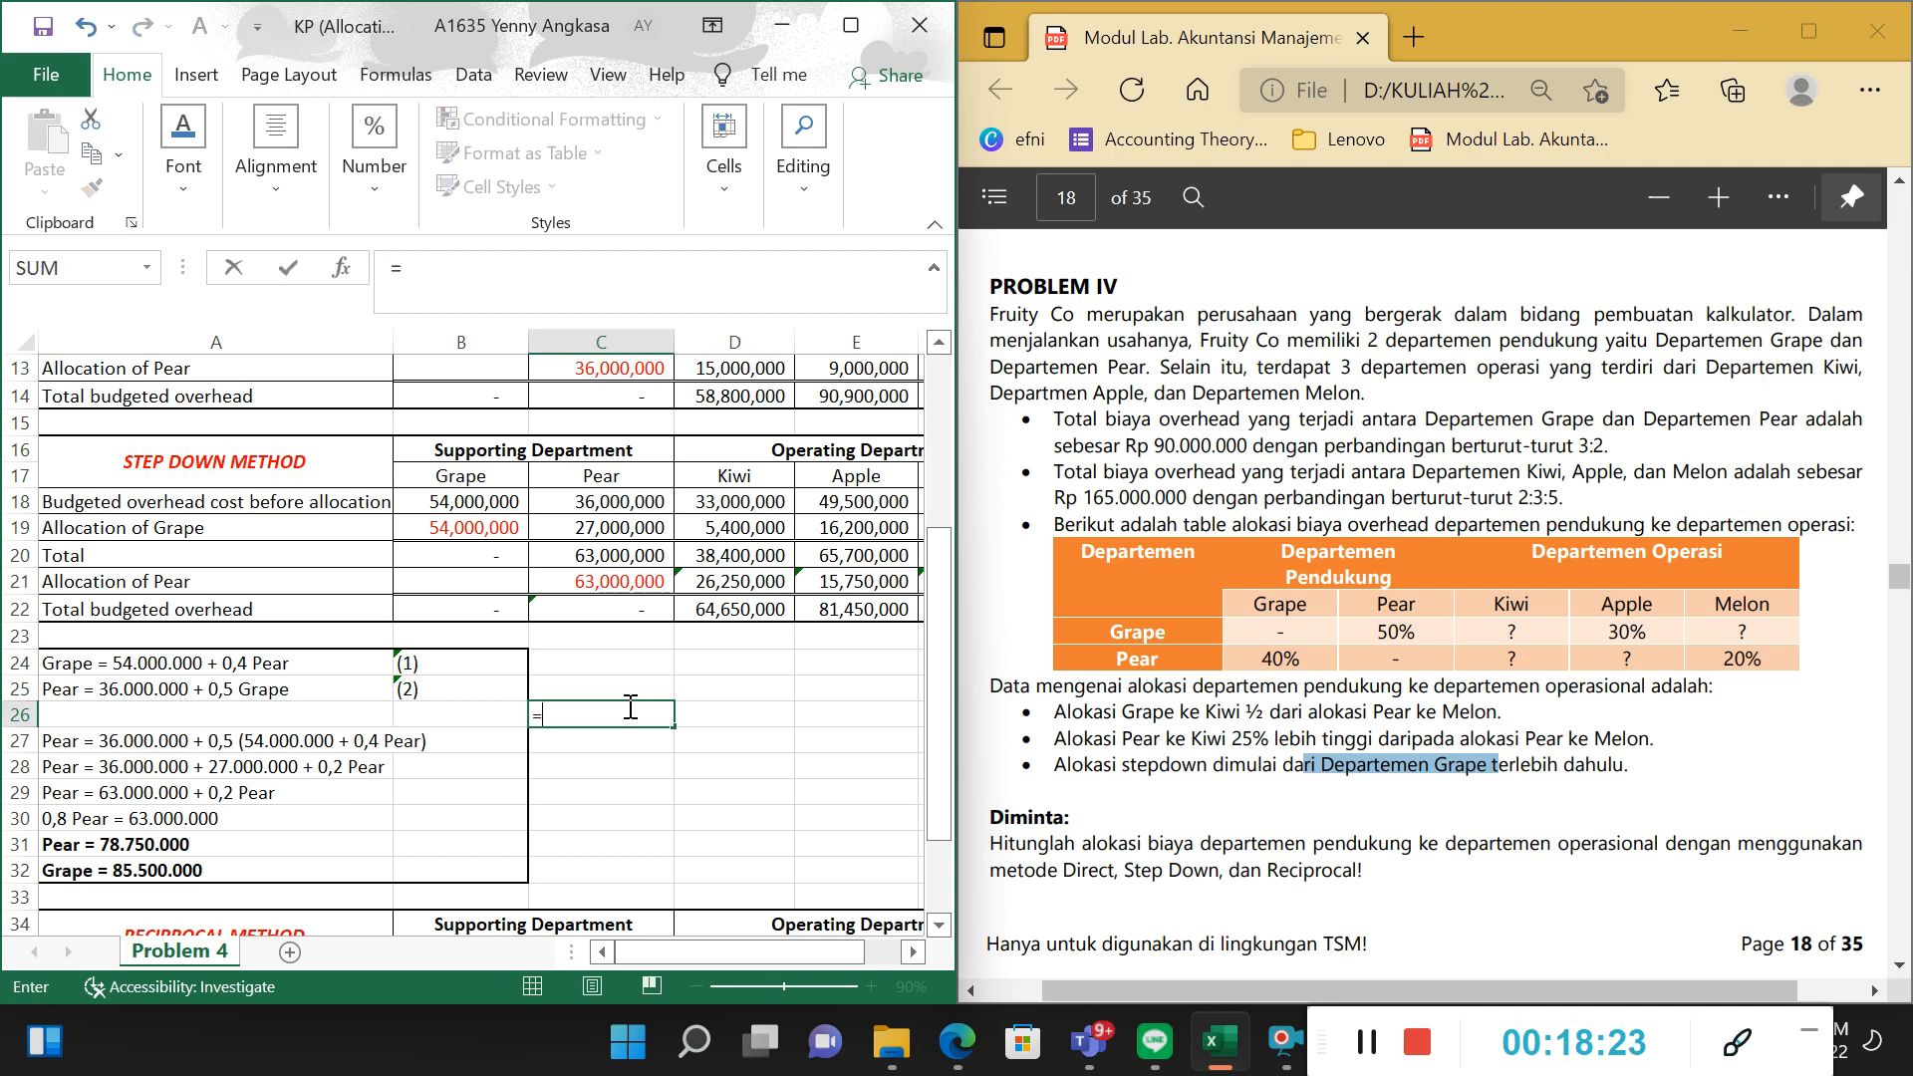
{"action": "type", "text": "54000000+("}
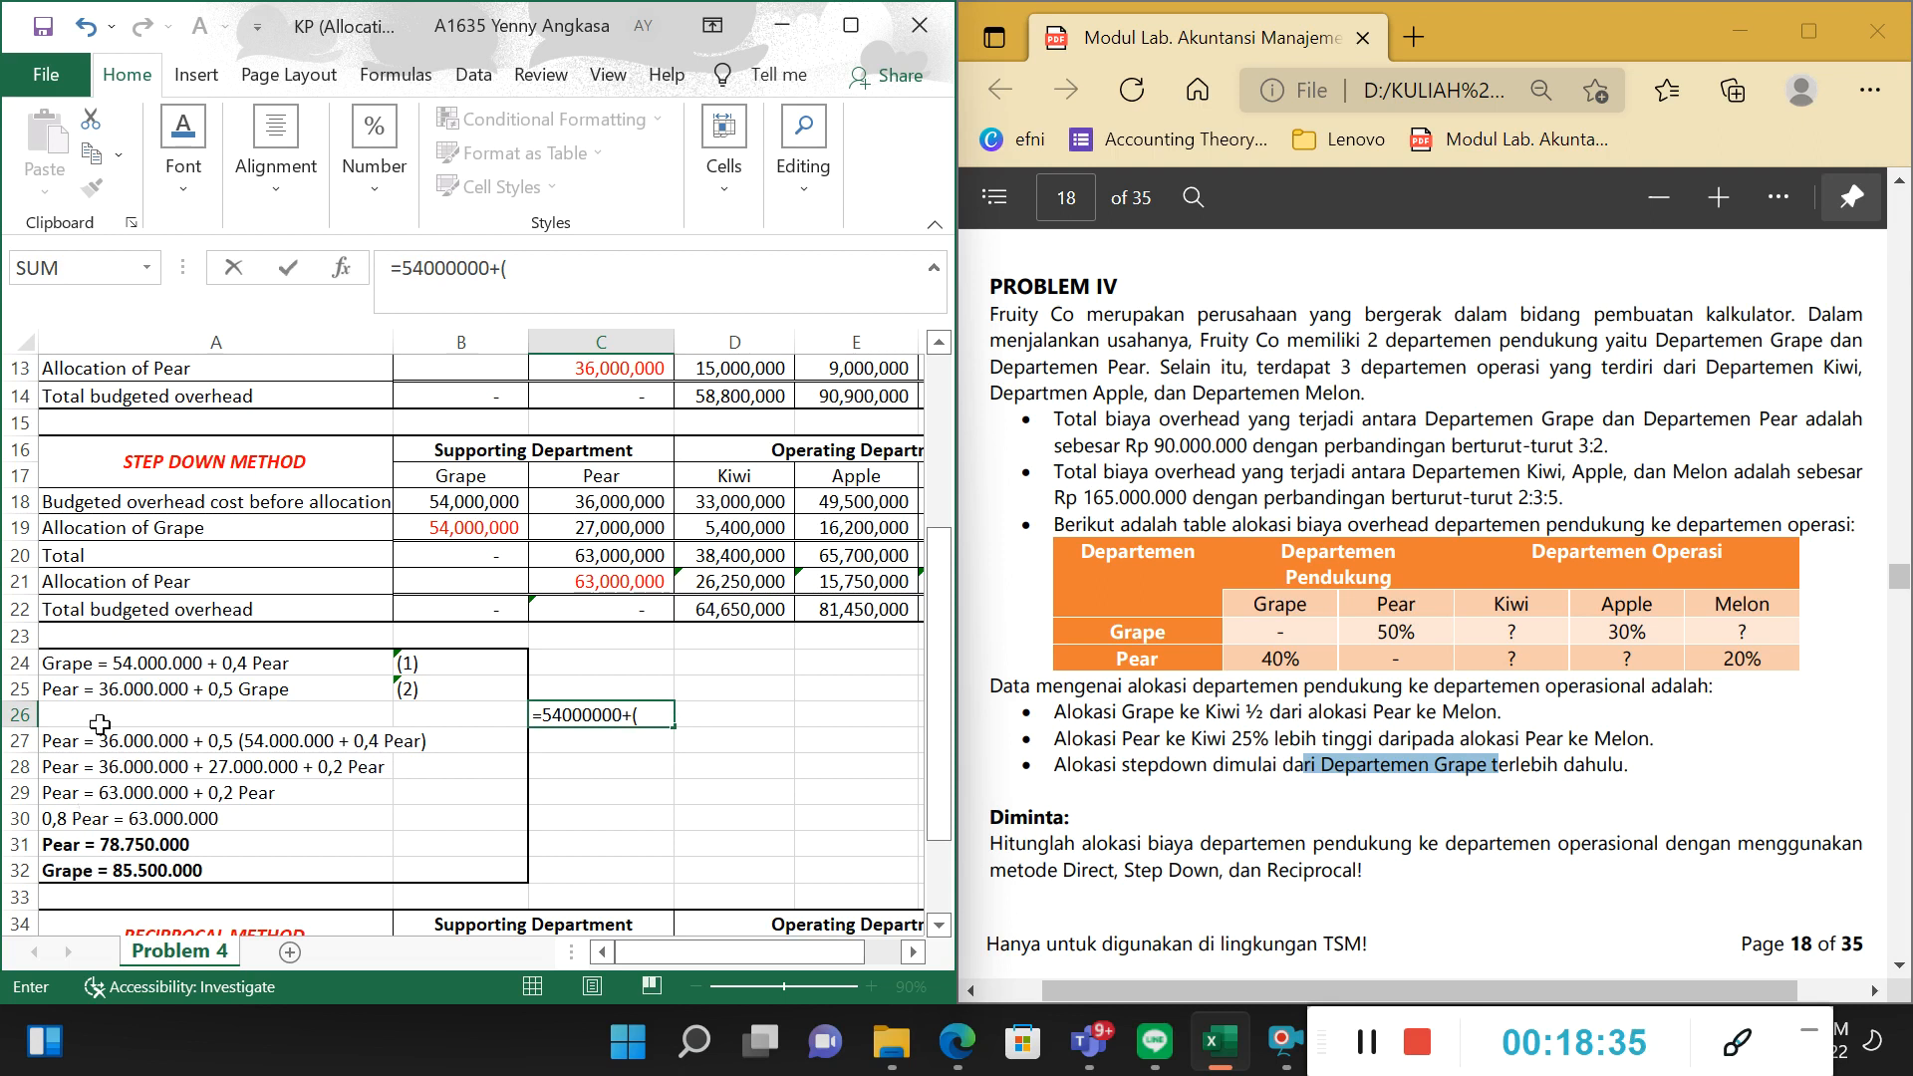
{"action": "type", "text": "0"}
{"action": "type", "text": ".4*"}
{"action": "type", "text": "750000"}
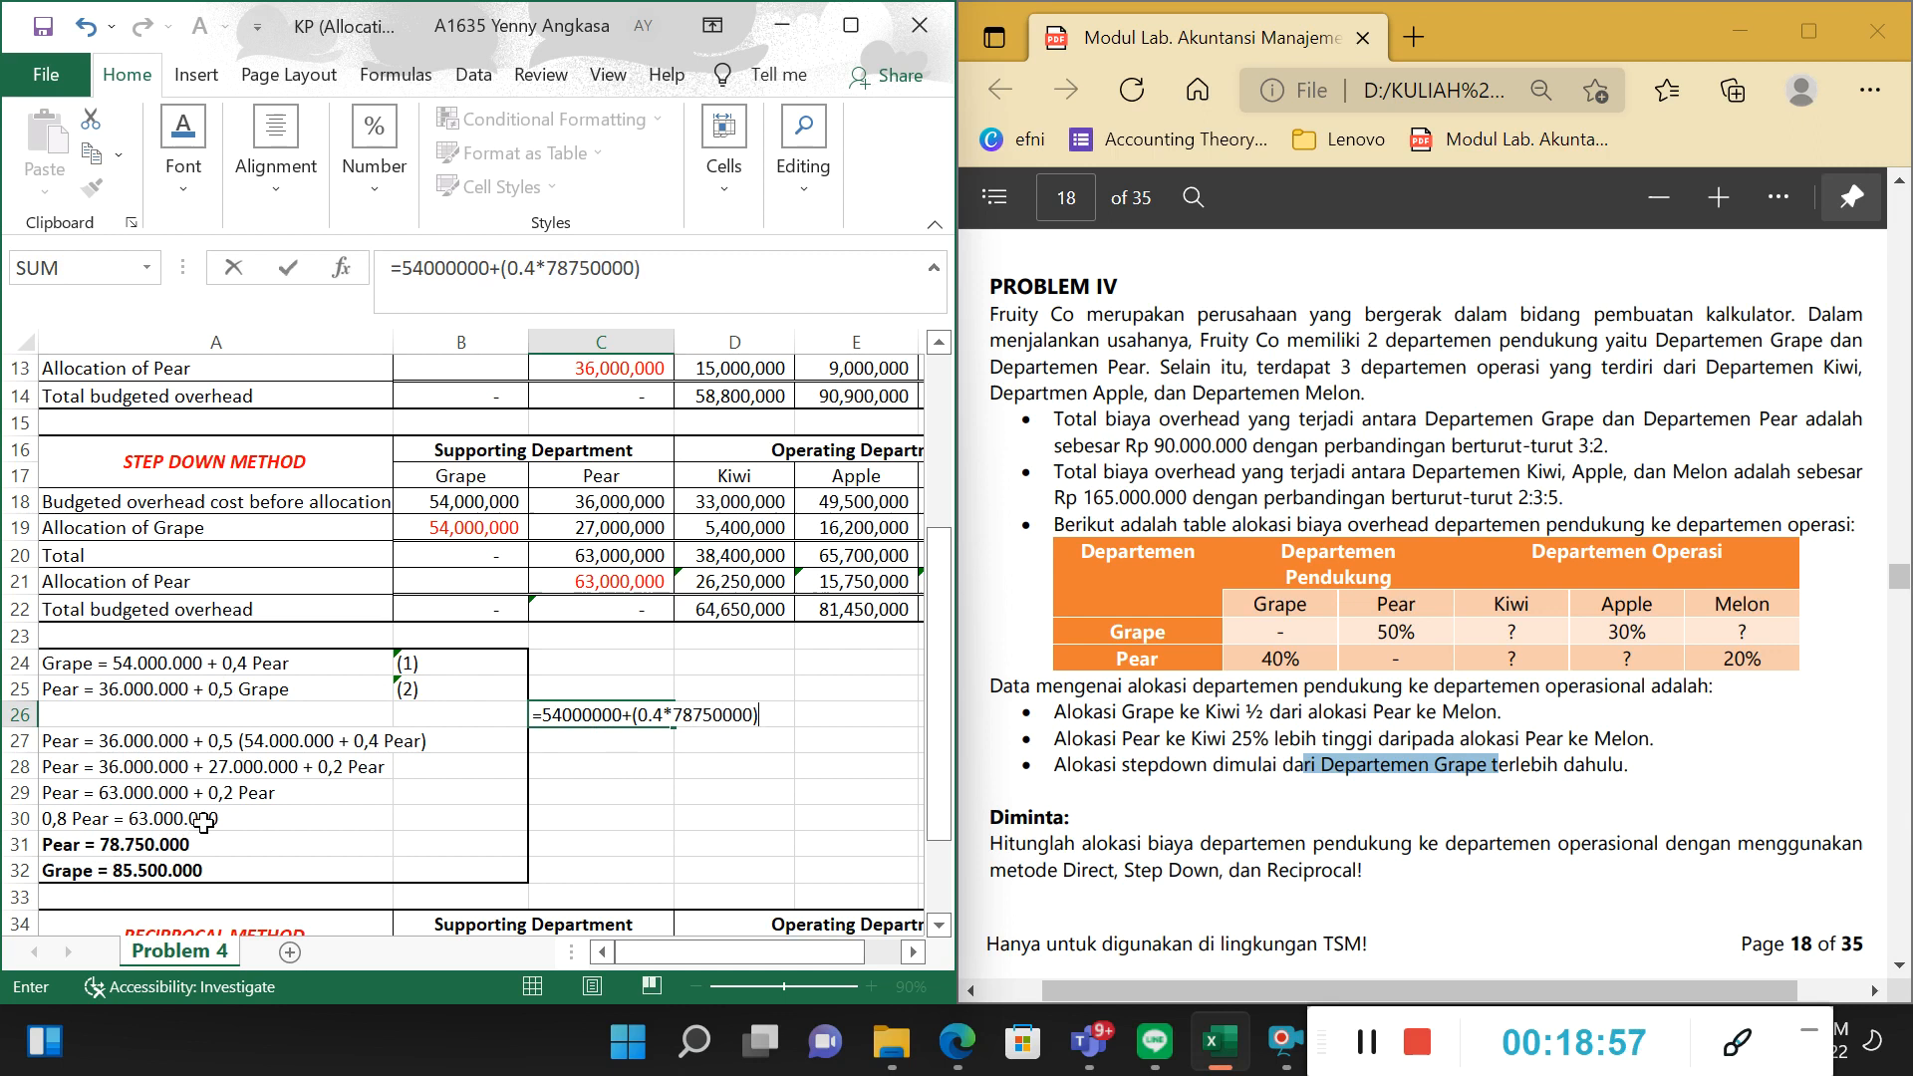
{"action": "key", "text": "Return"}
Format C26 in comma style to compare it with the Grape result in A32, and clear the check calculation.
{"action": "left_click", "coordinate": [610, 708]}
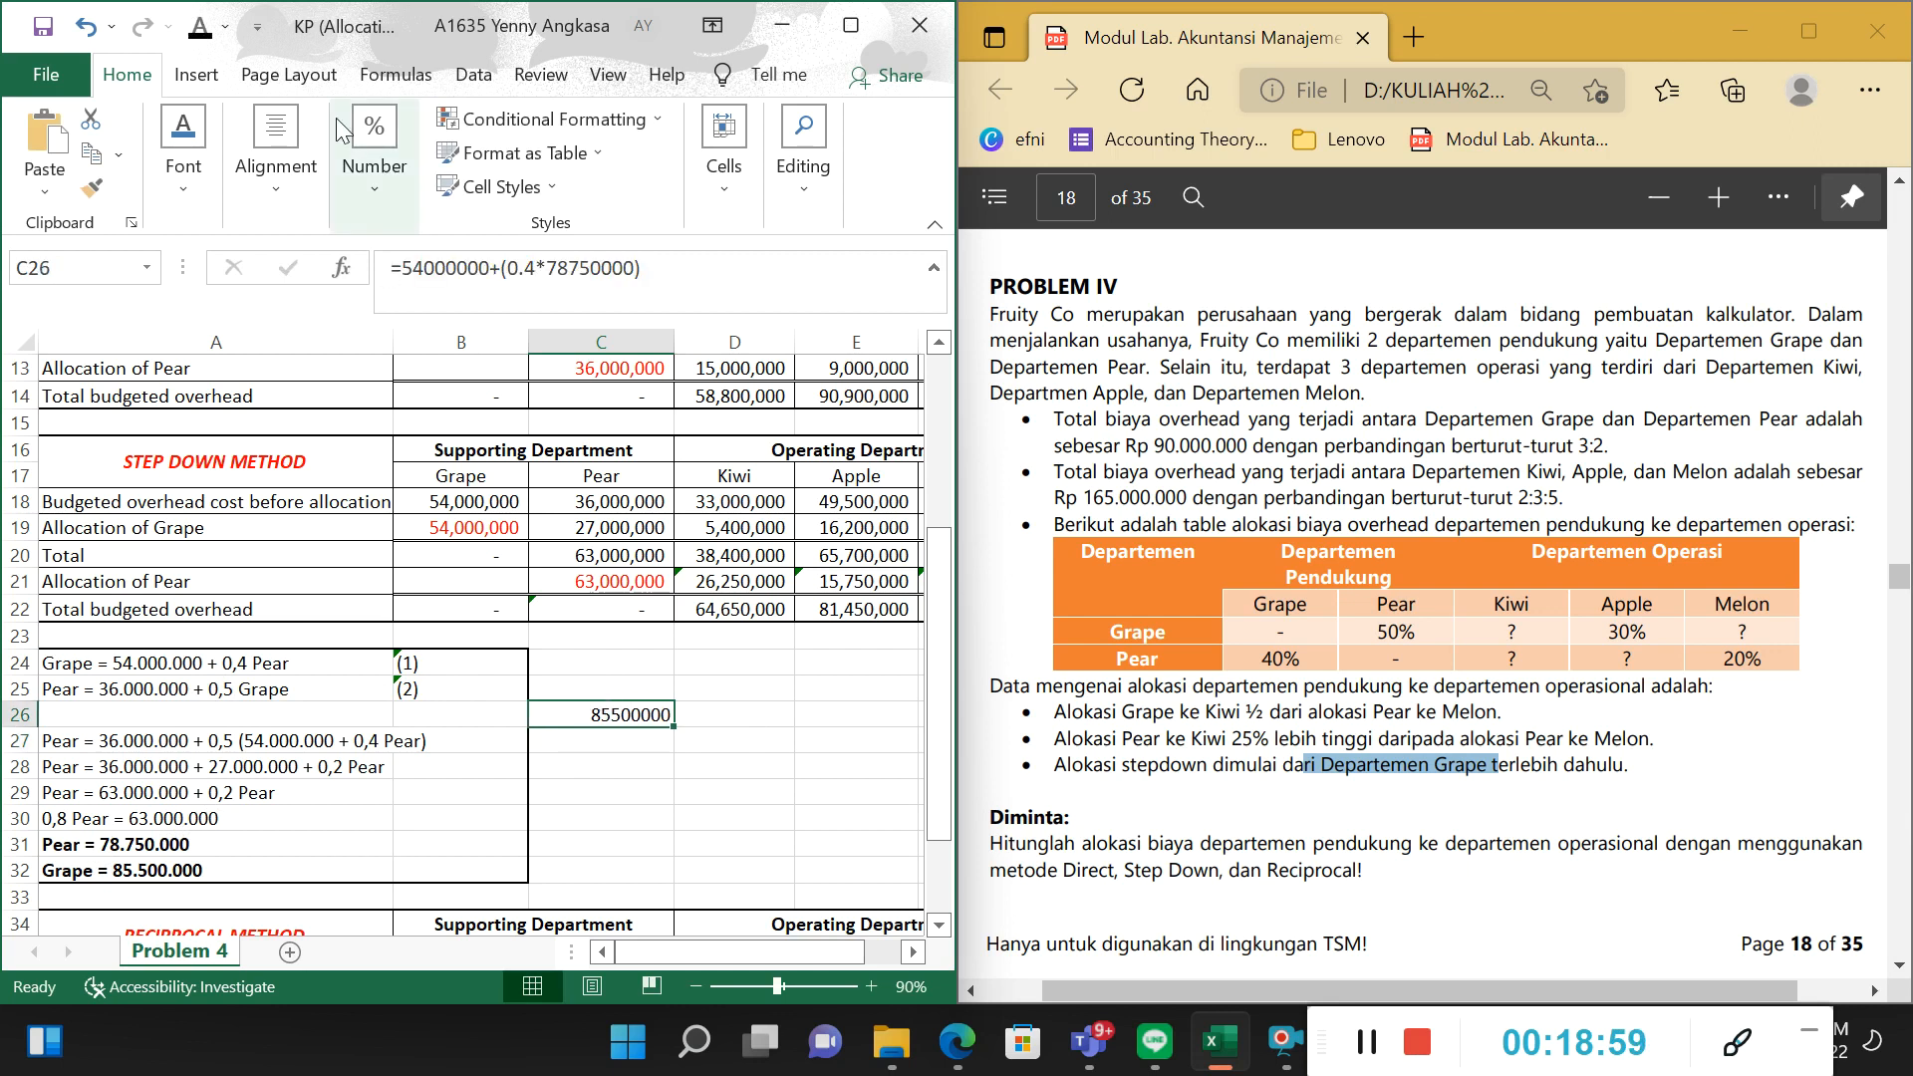
{"action": "left_click", "coordinate": [373, 169]}
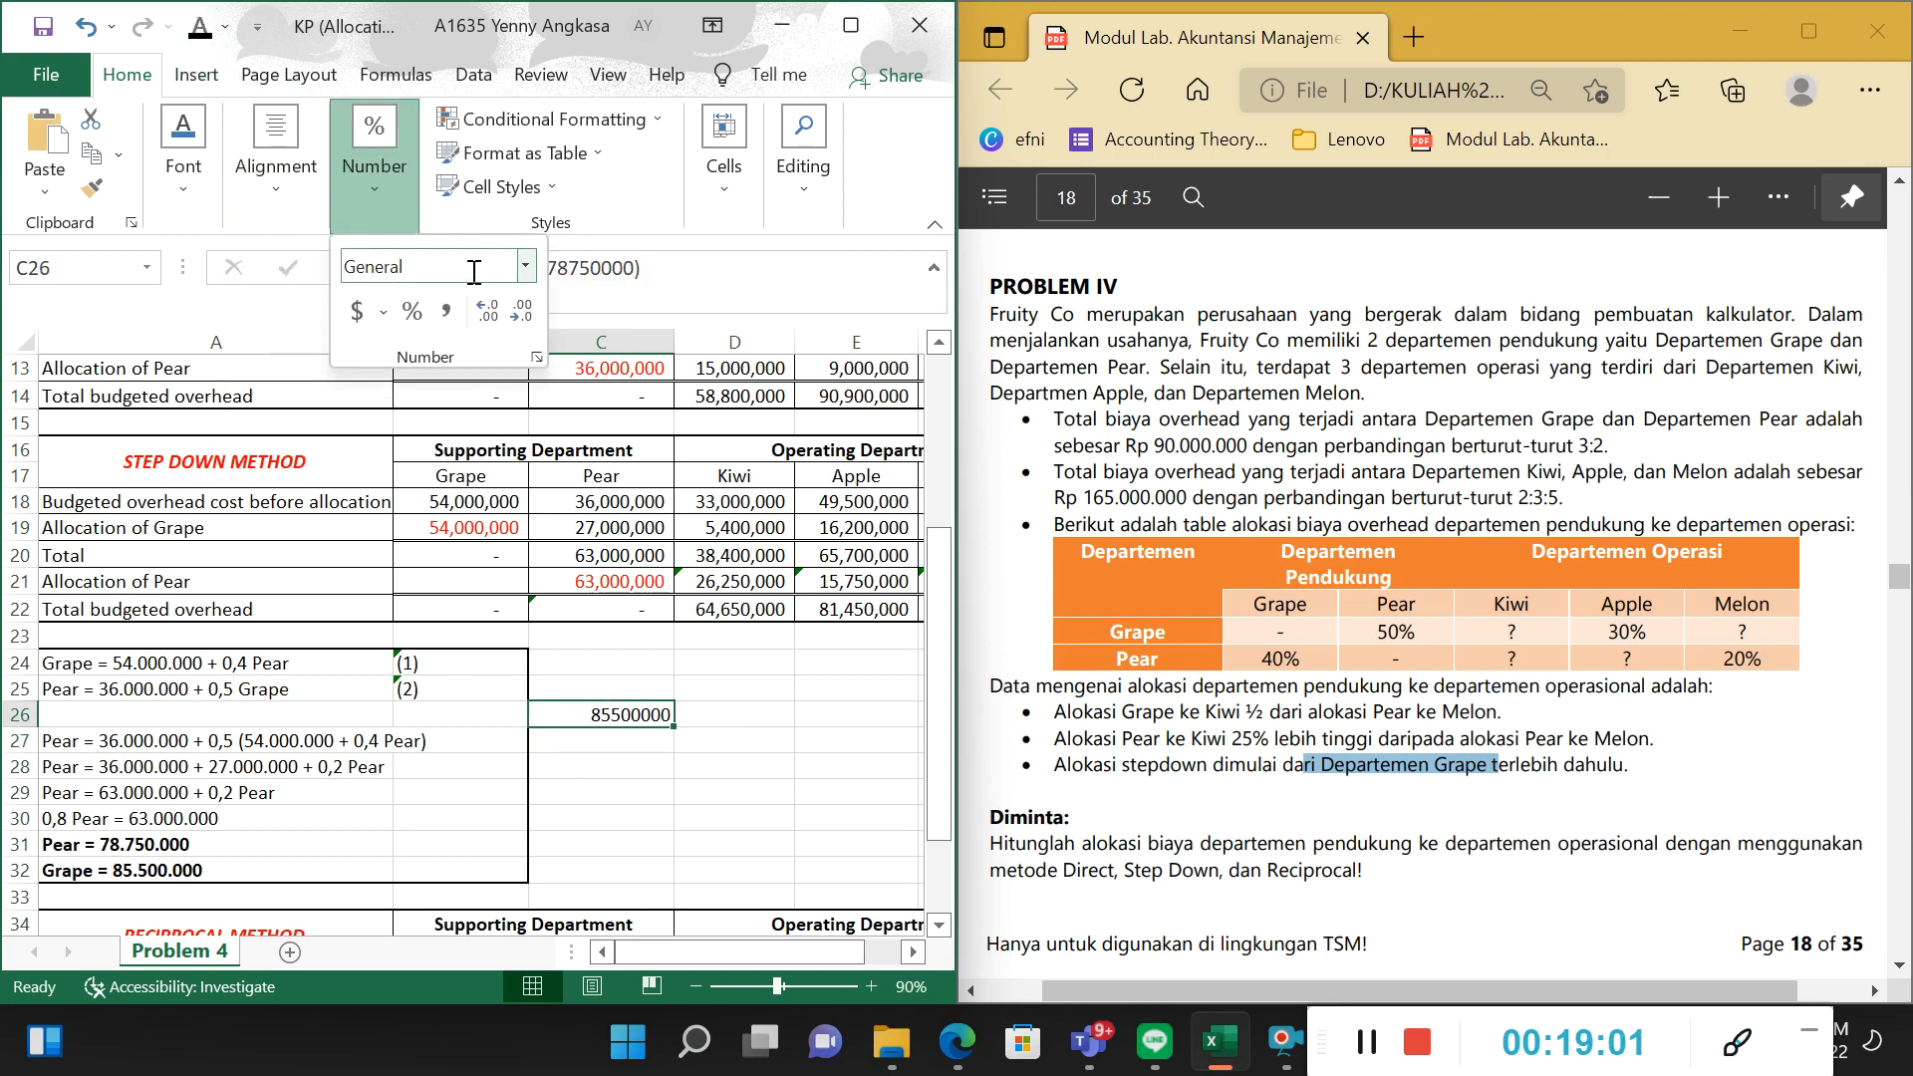
{"action": "left_click", "coordinate": [446, 312]}
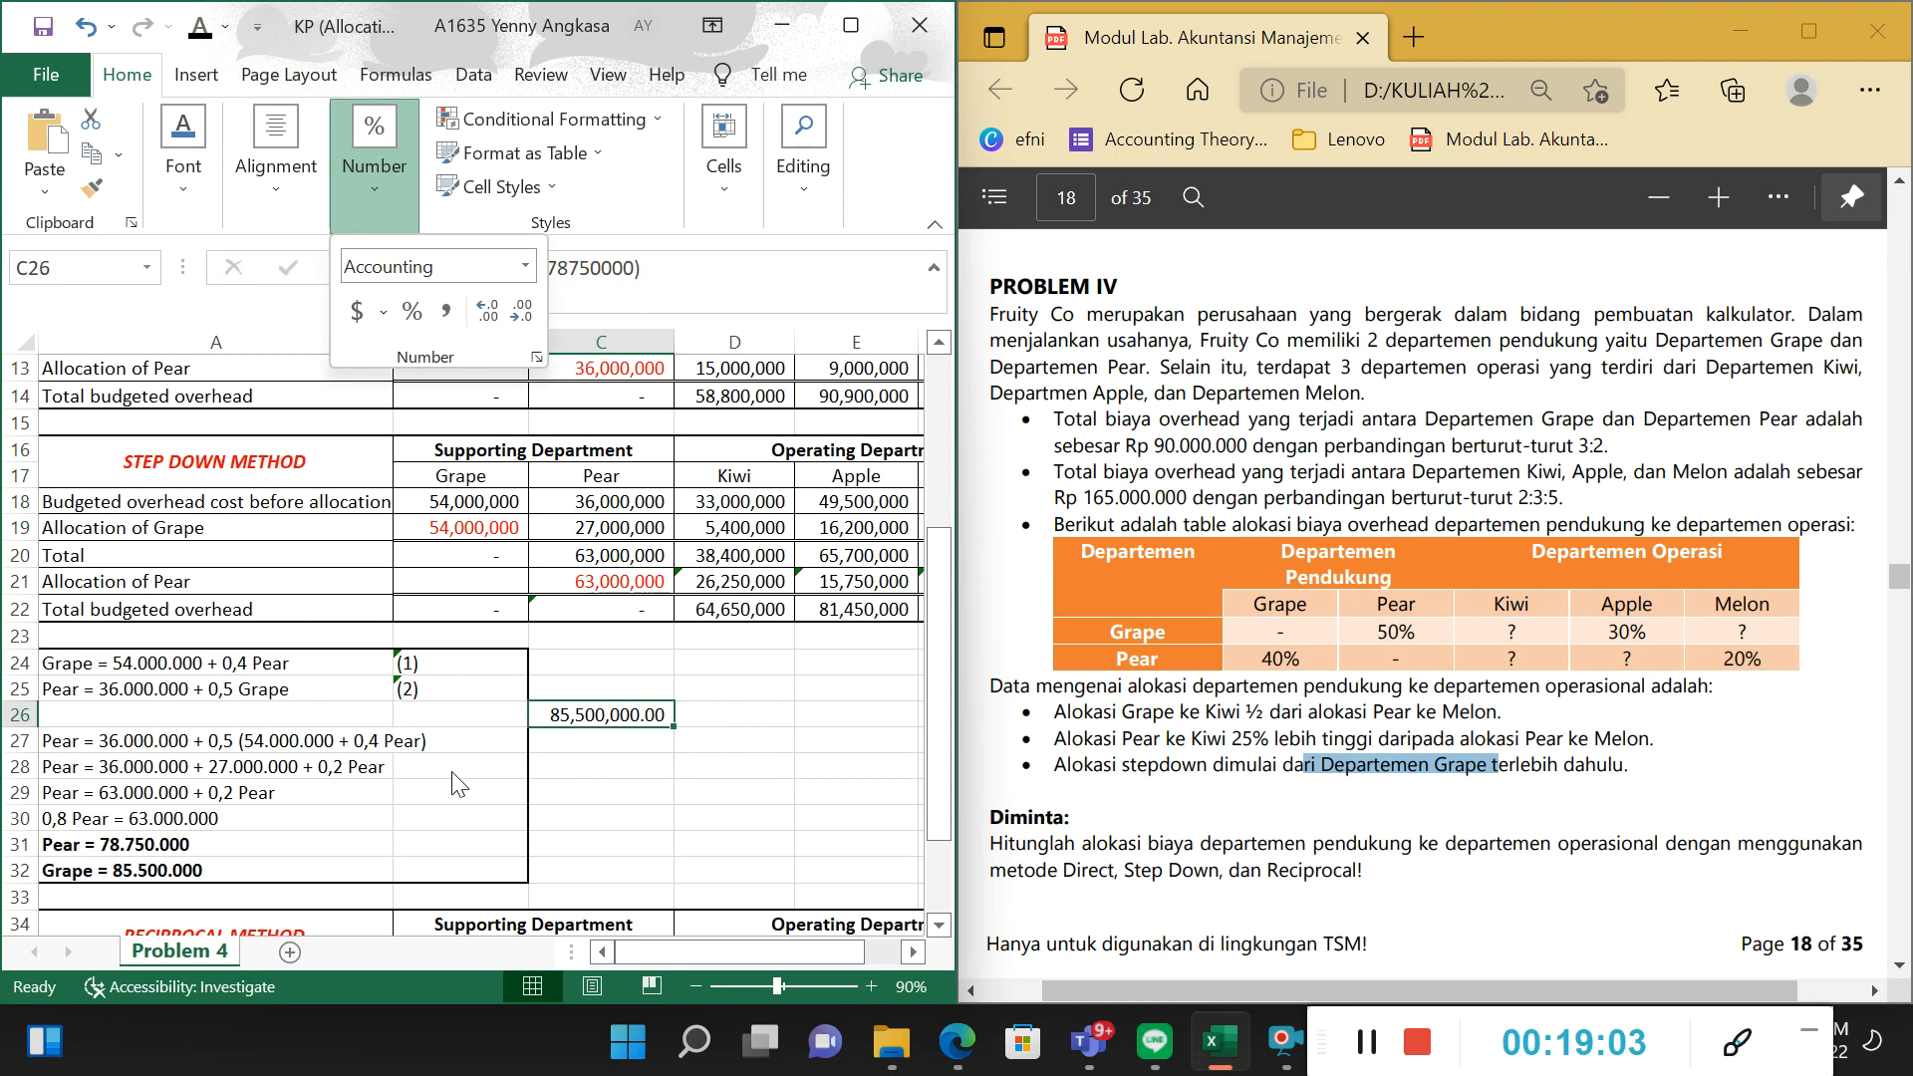
{"action": "left_click", "coordinate": [161, 879]}
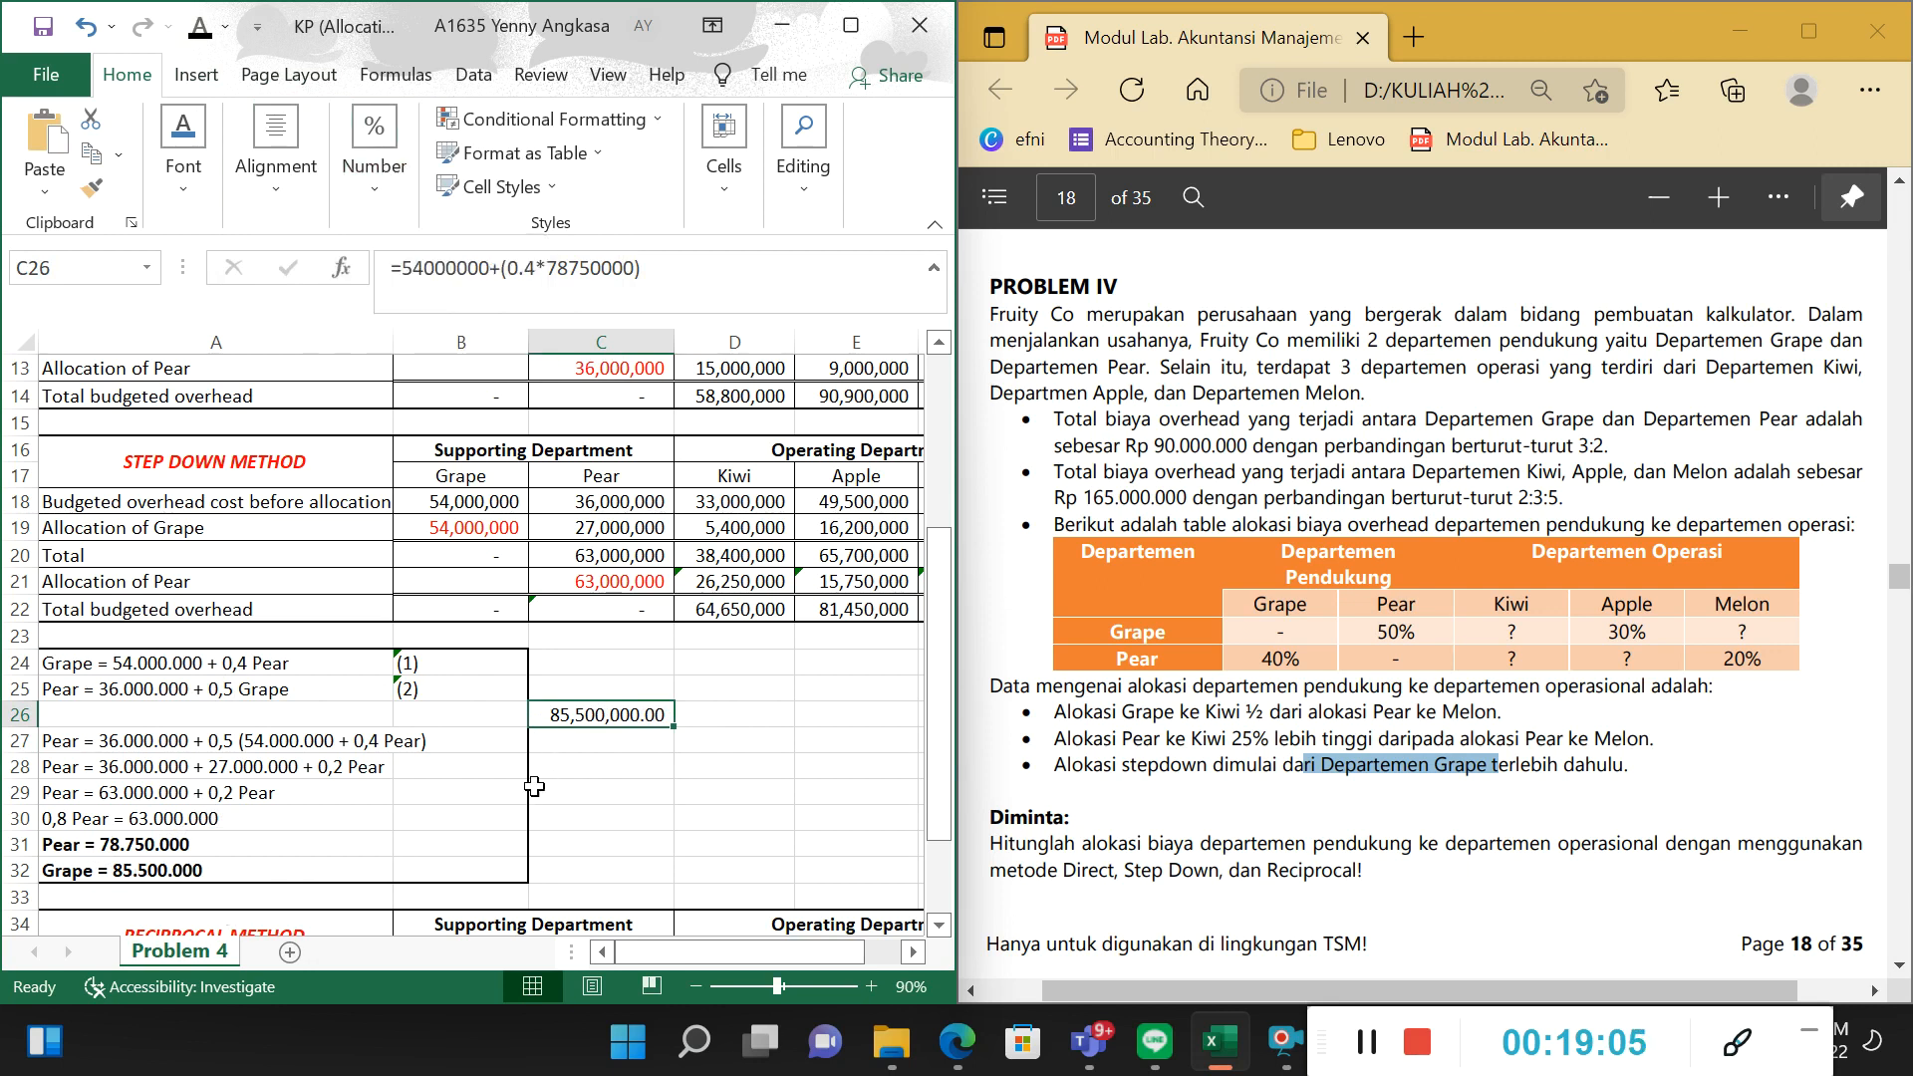
{"action": "key", "text": "Delete"}
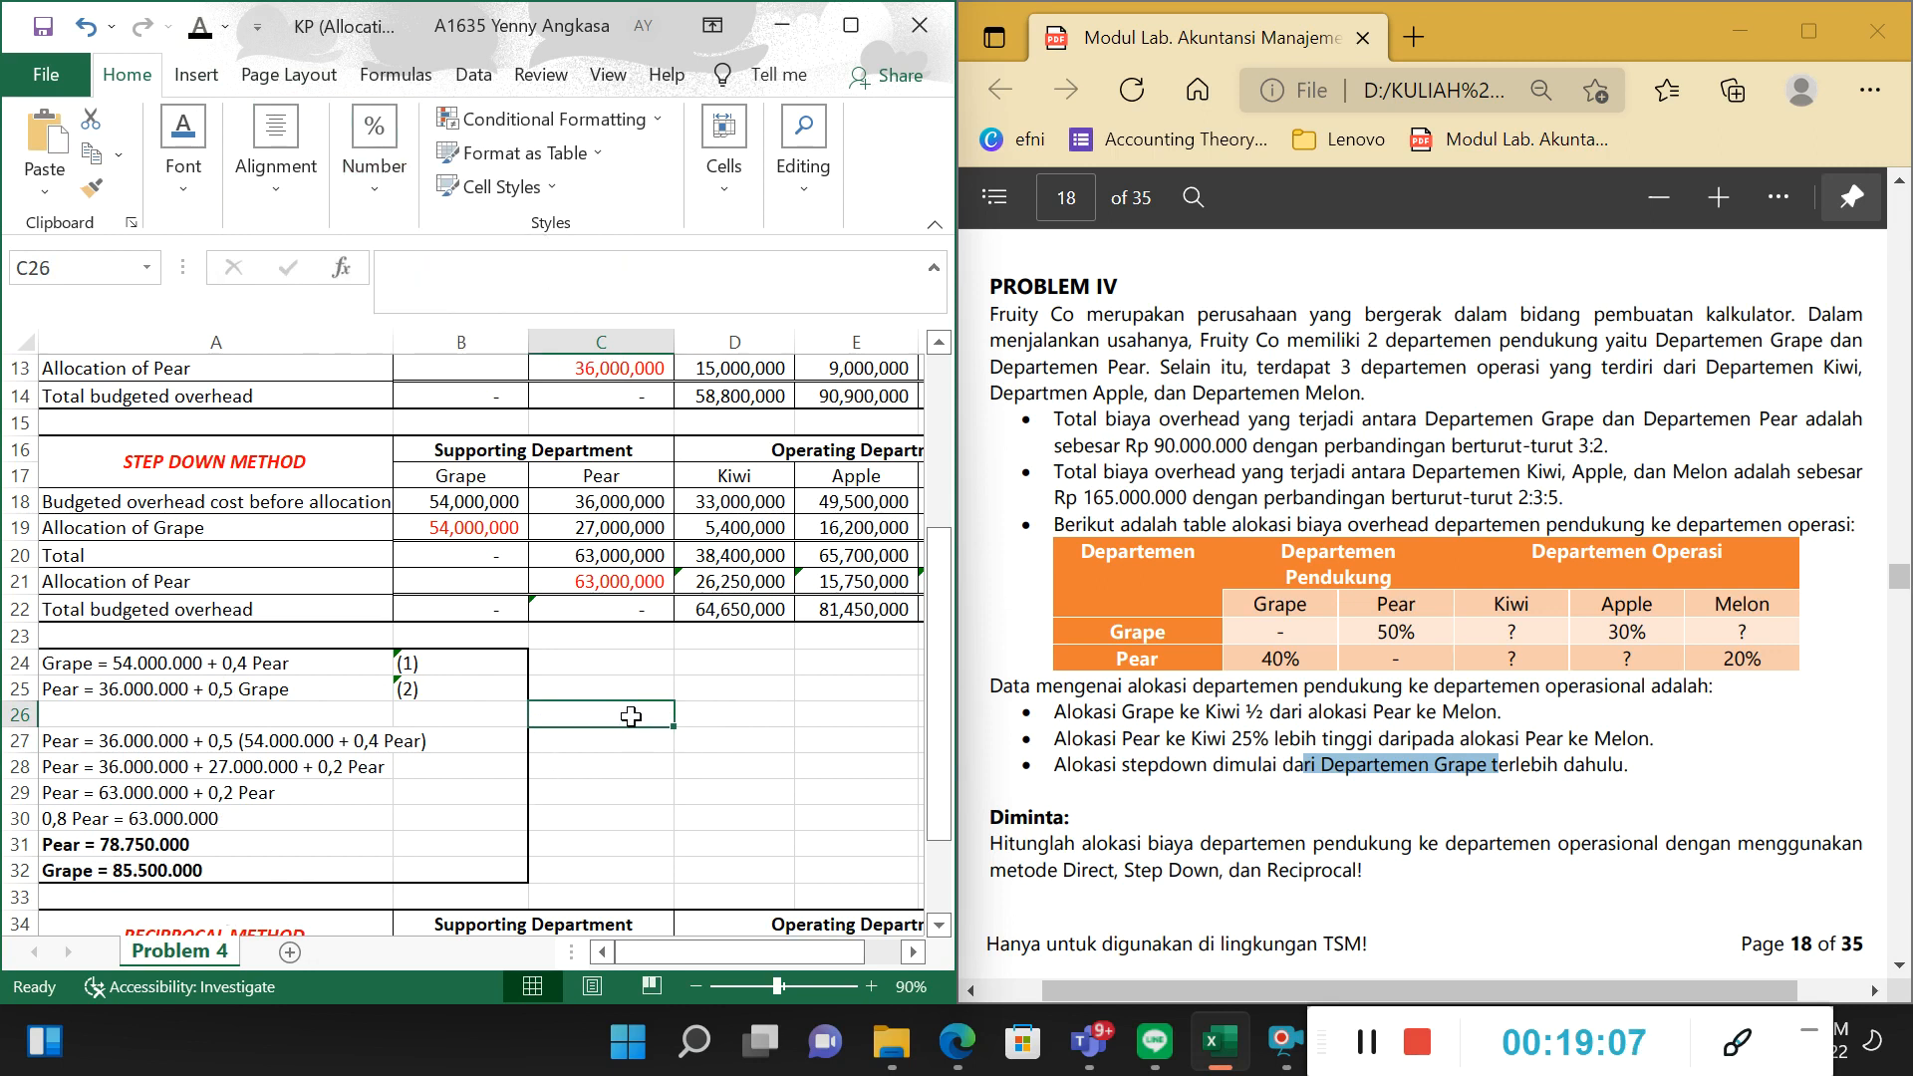
Relate the solved equations in A24:A31 to the Allocation of Grape row of the Reciprocal Method table.
{"action": "scroll", "coordinate": [603, 753], "scroll_direction": "down", "scroll_amount": 2}
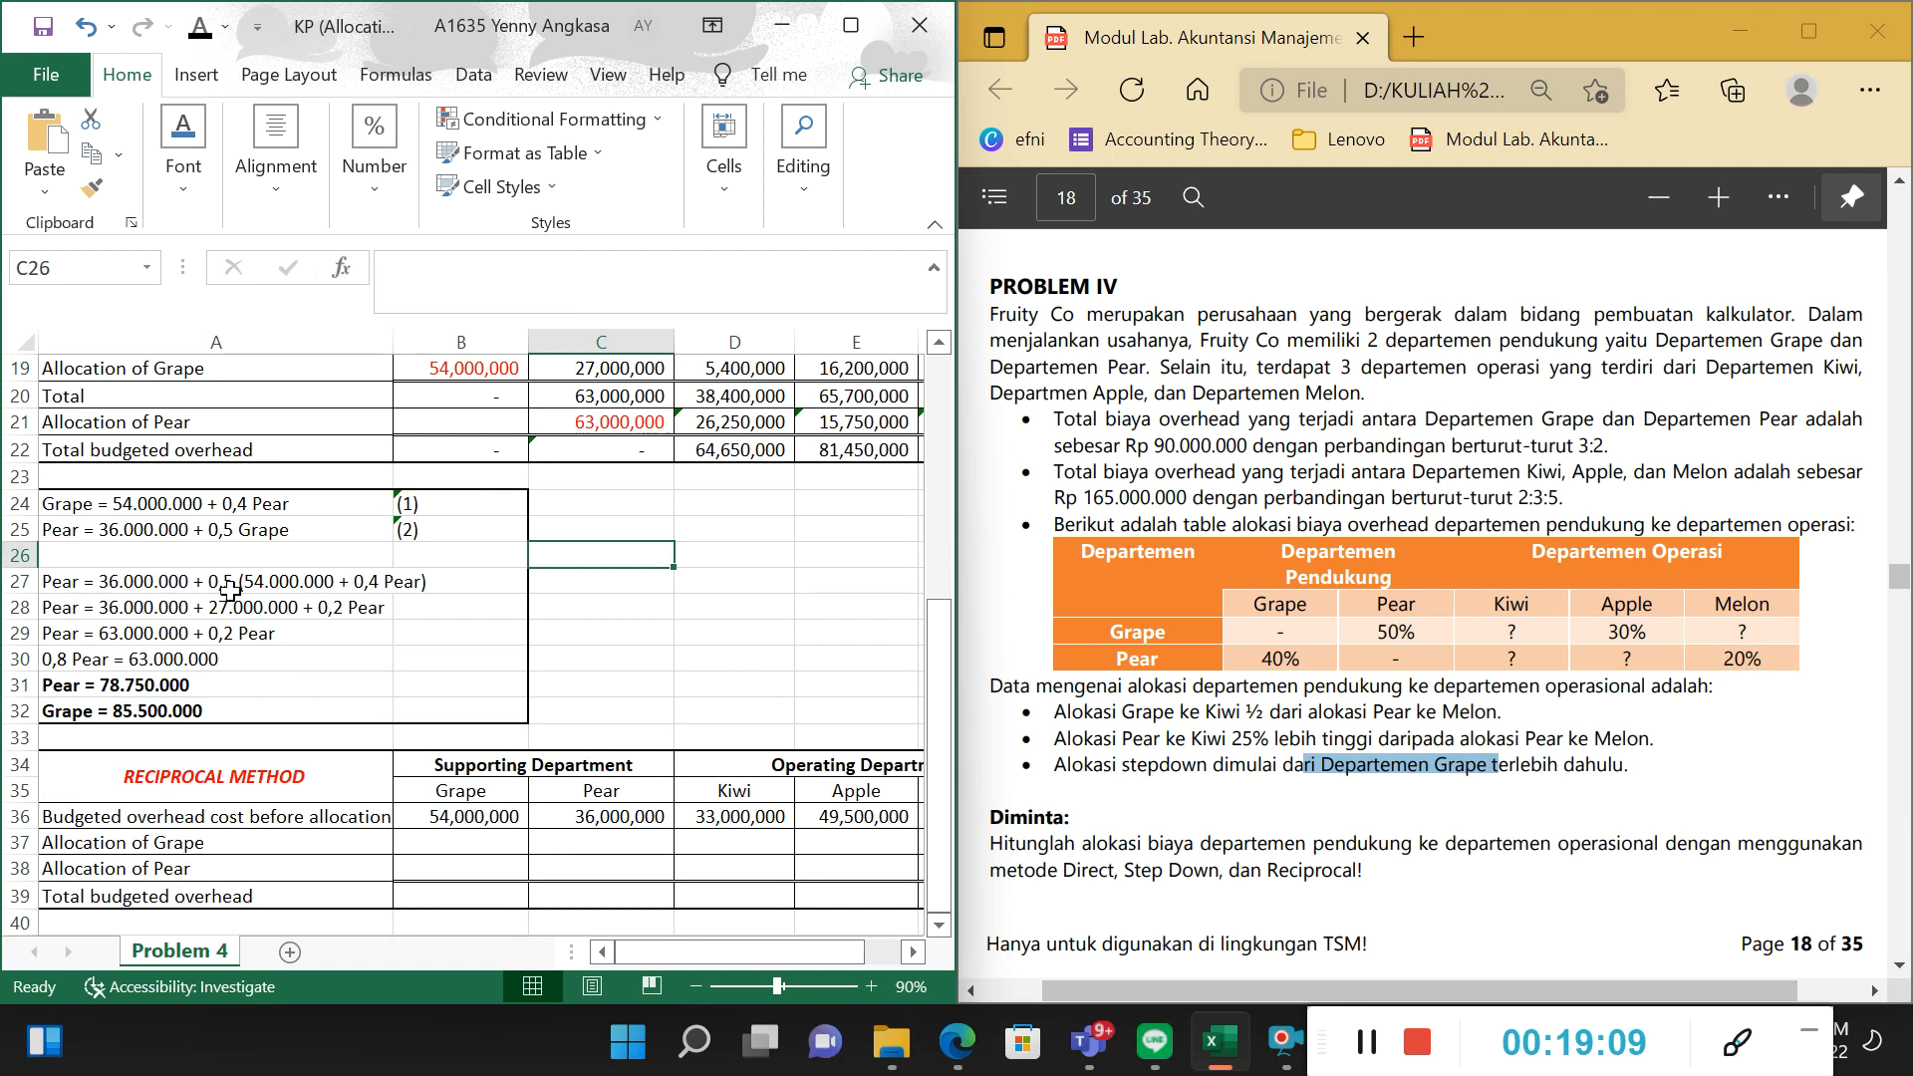
{"action": "left_click_drag", "start_coordinate": [159, 505], "coordinate": [272, 671]}
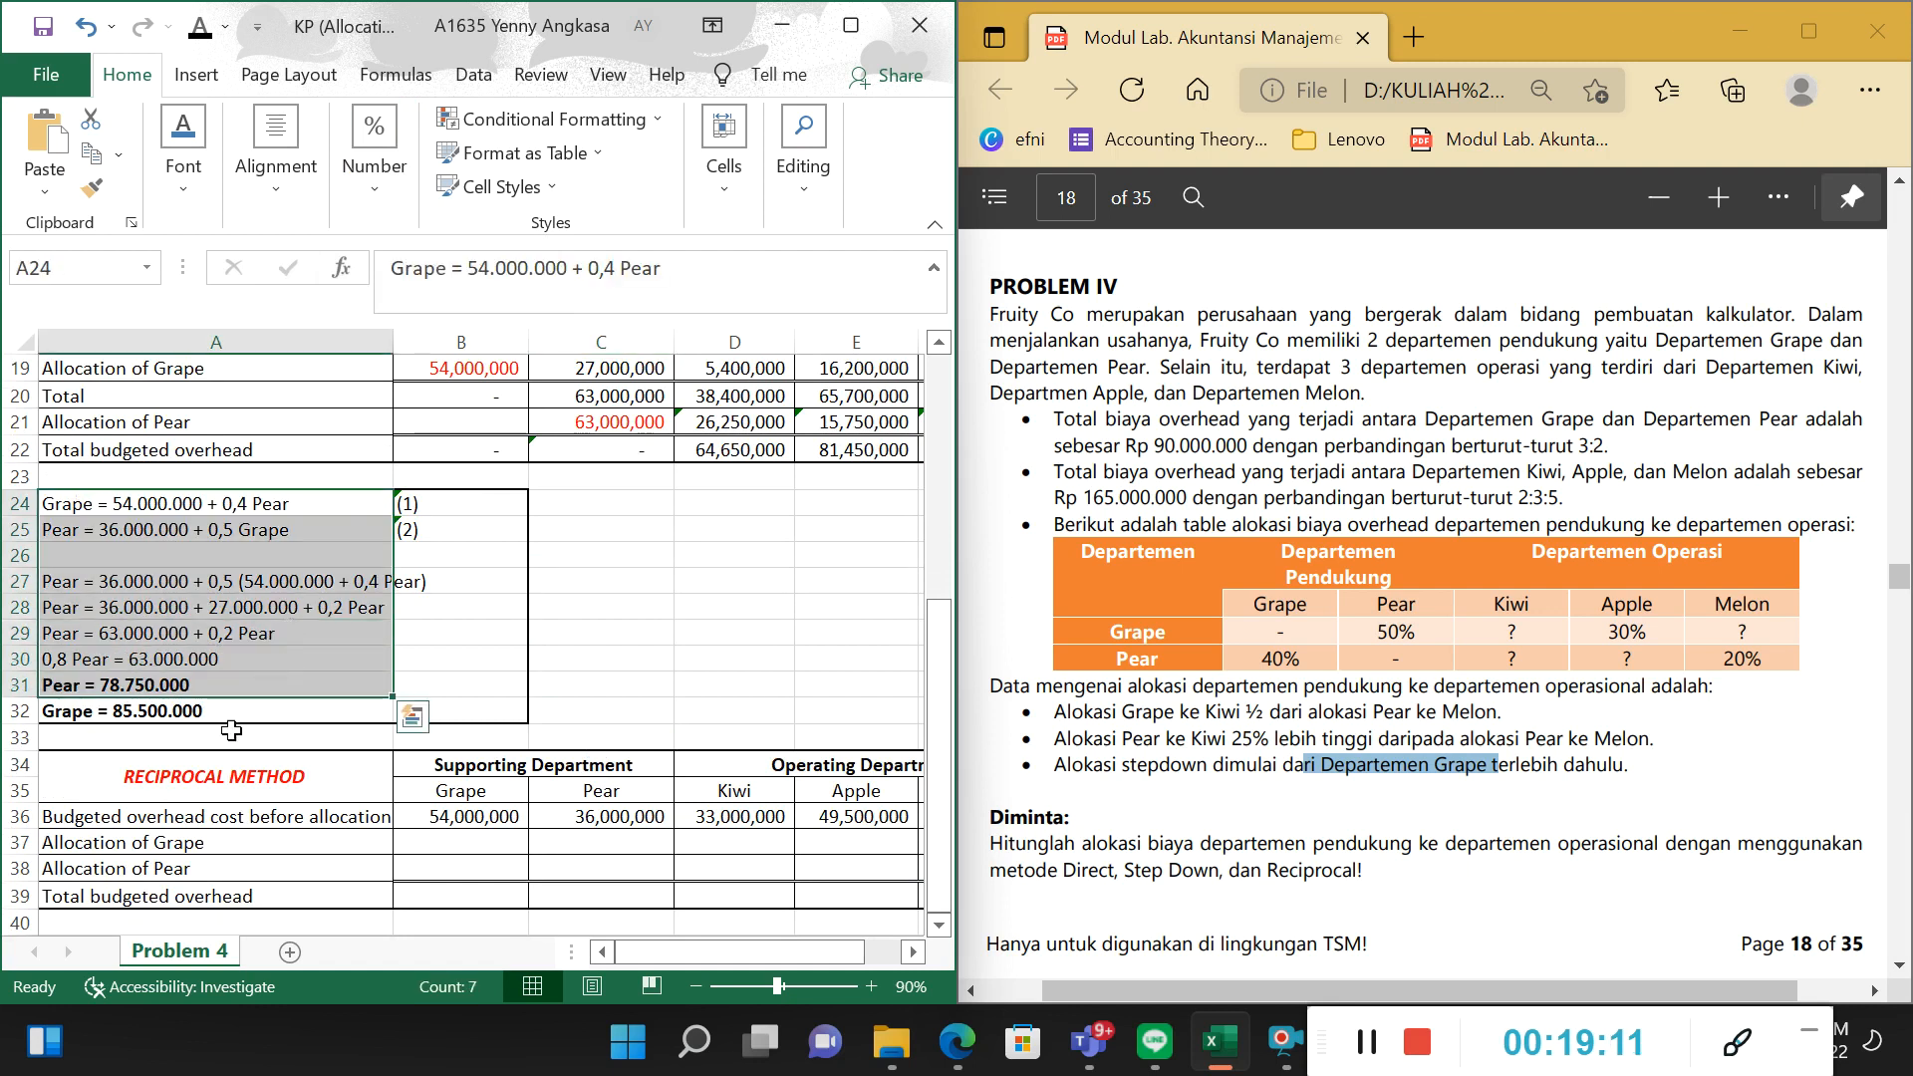
{"action": "left_click", "coordinate": [206, 688]}
{"action": "left_click", "coordinate": [474, 835]}
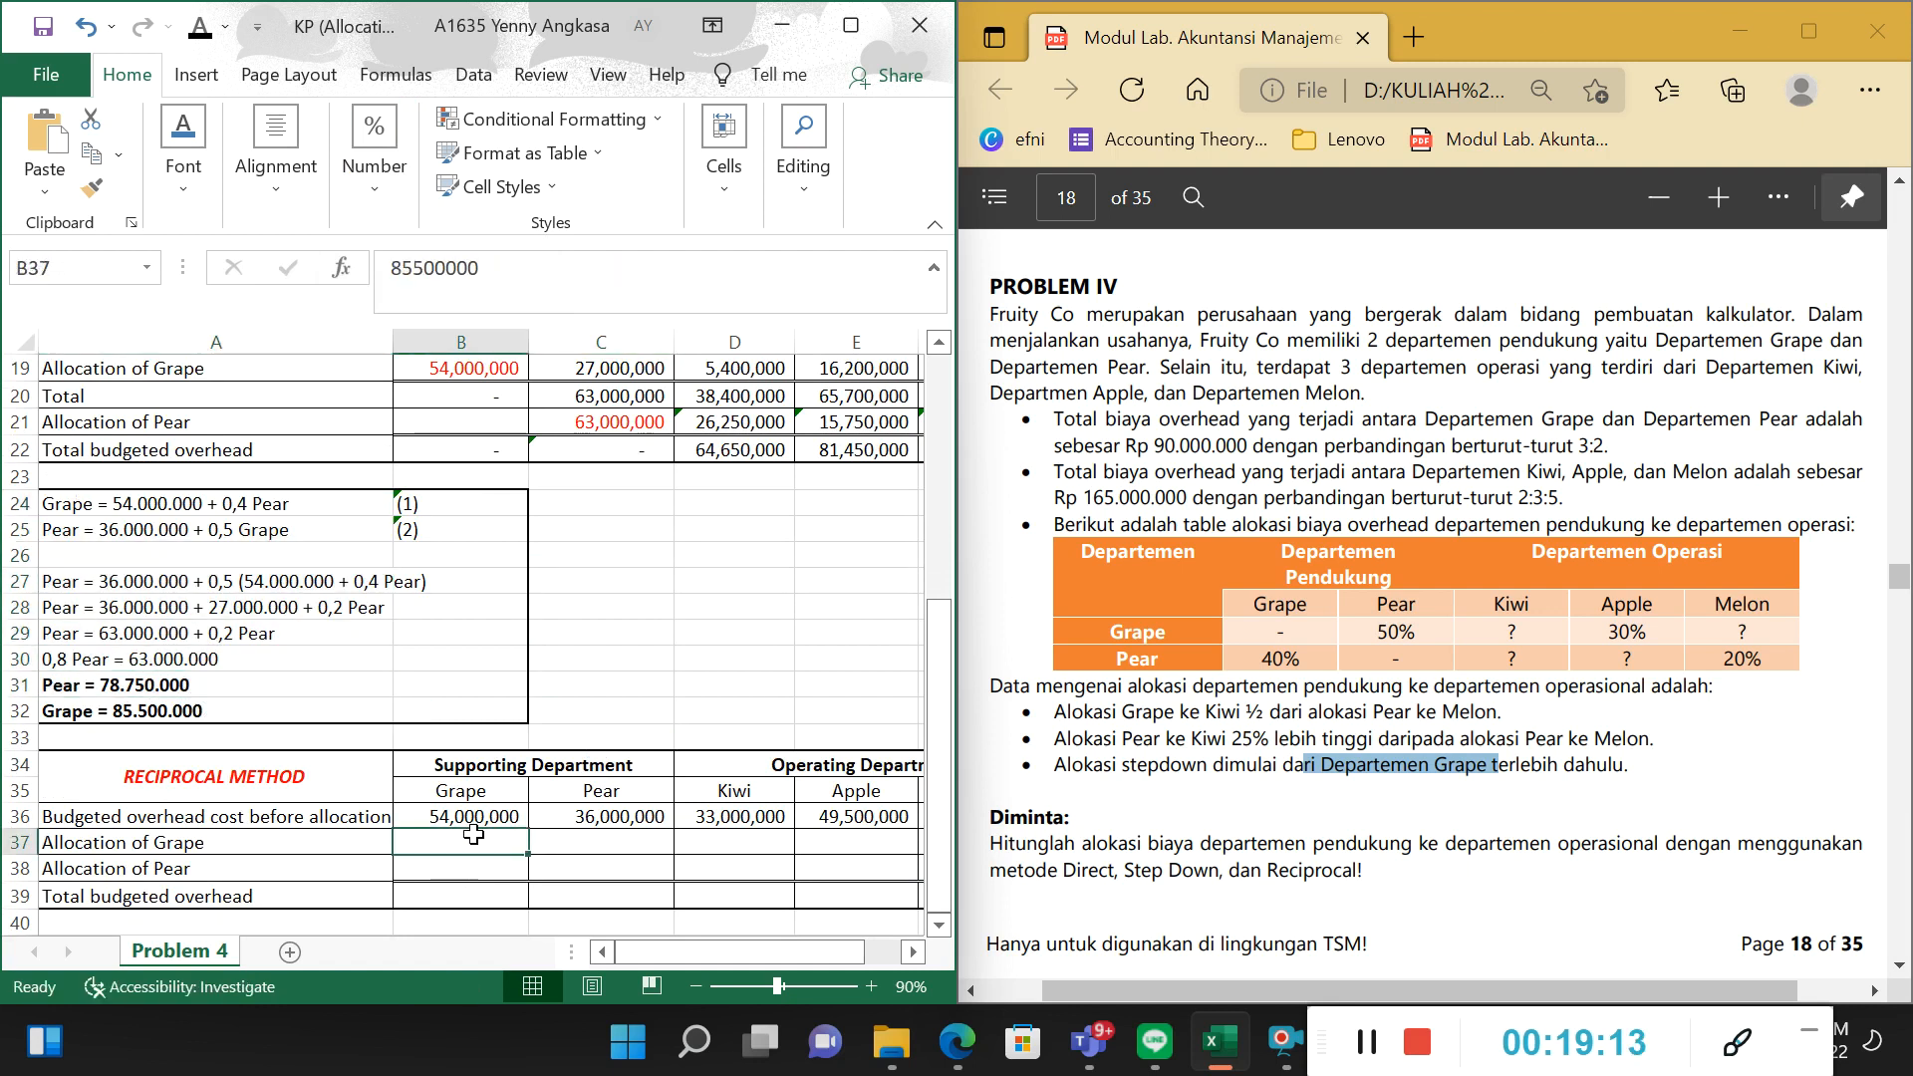
{"action": "left_click", "coordinate": [598, 841]}
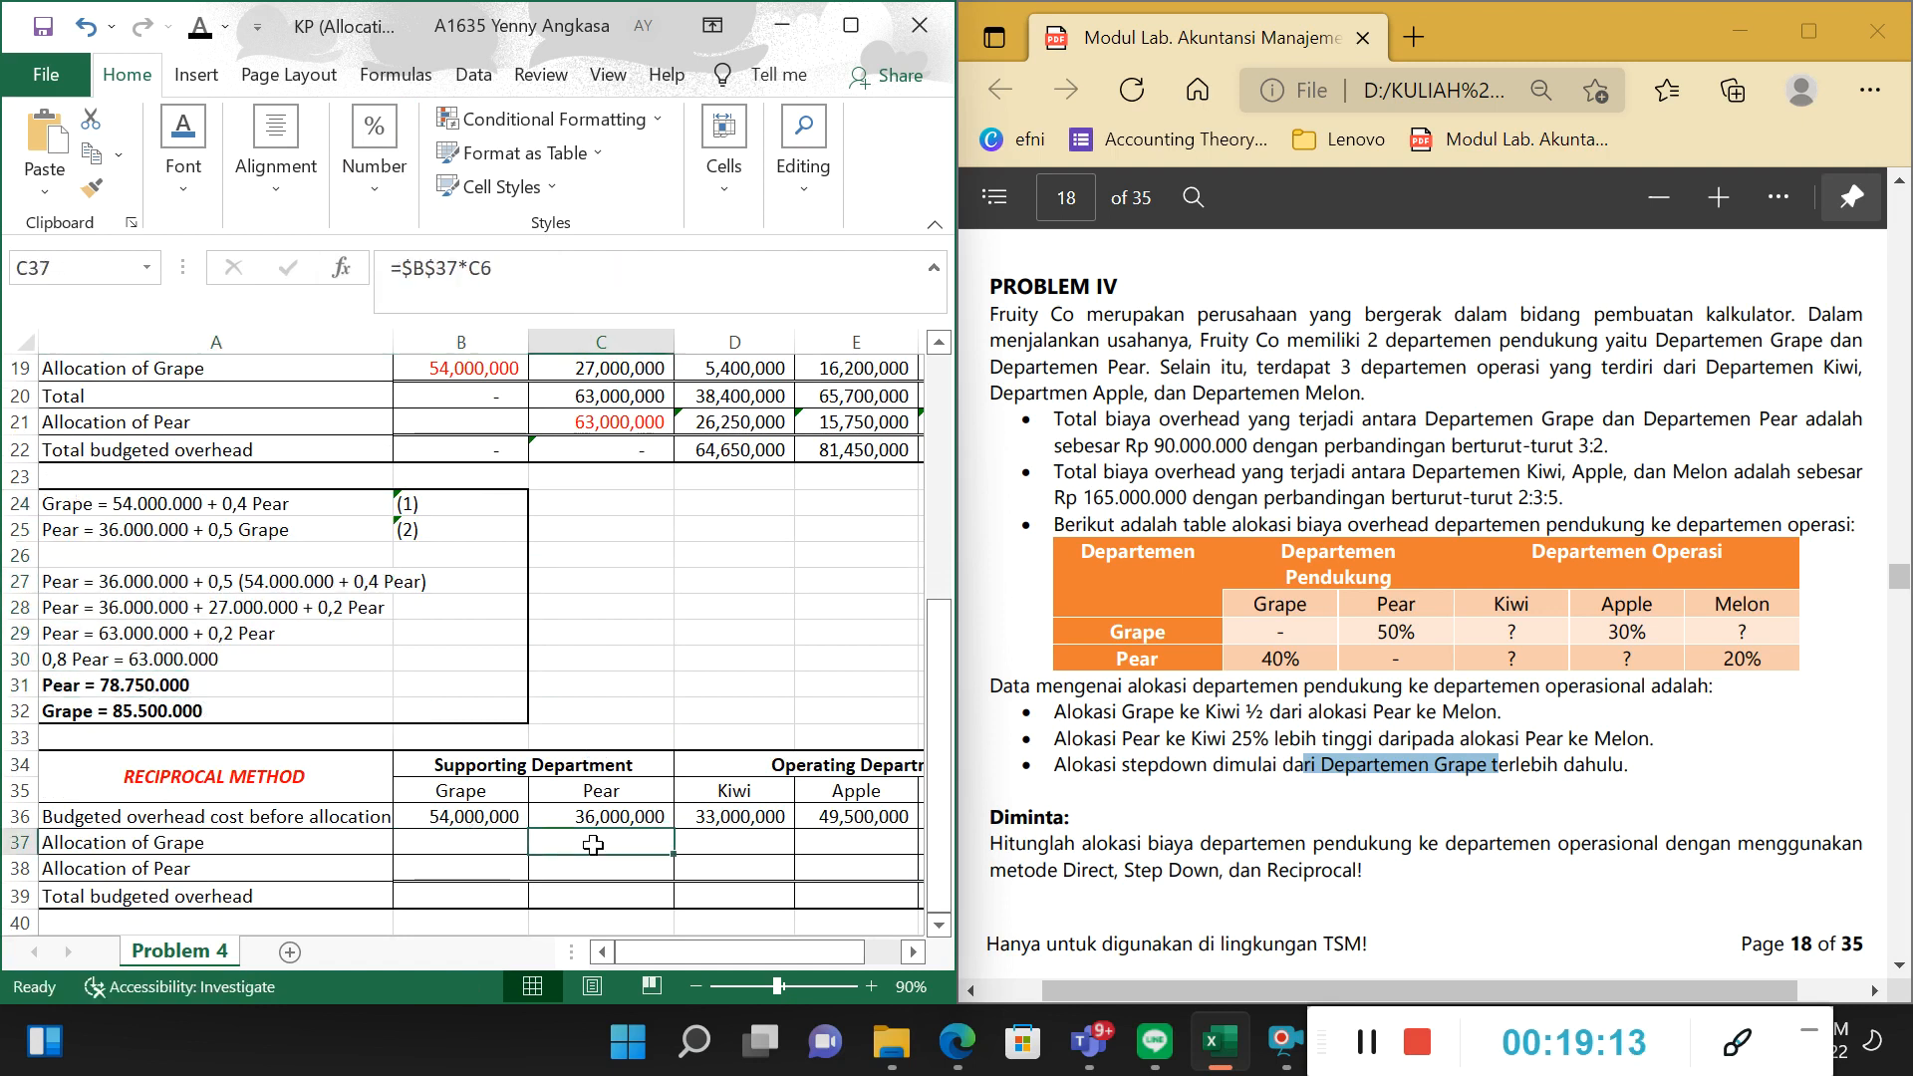
{"action": "left_click", "coordinate": [220, 36]}
{"action": "left_click", "coordinate": [219, 299]}
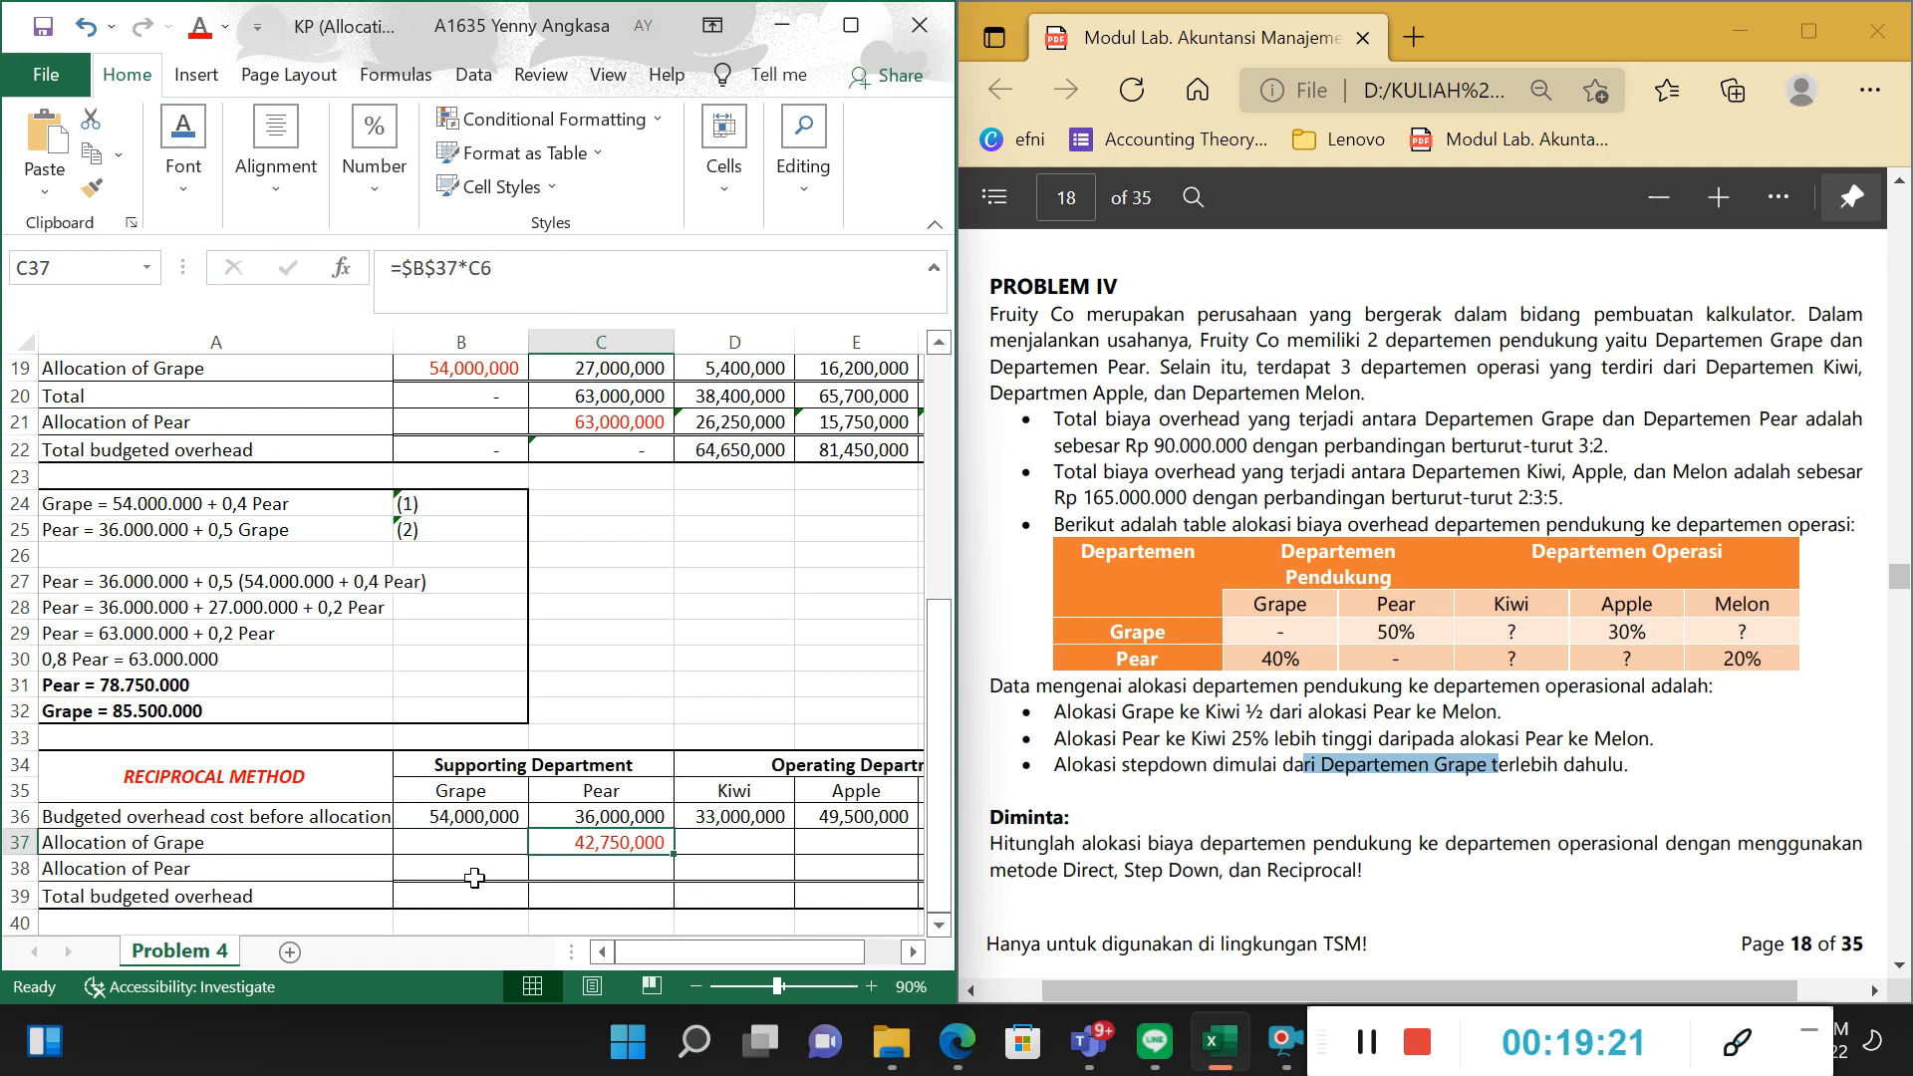
{"action": "left_click", "coordinate": [598, 867]}
{"action": "left_click", "coordinate": [433, 845]}
{"action": "left_click", "coordinate": [463, 875]}
{"action": "left_click", "coordinate": [578, 847]}
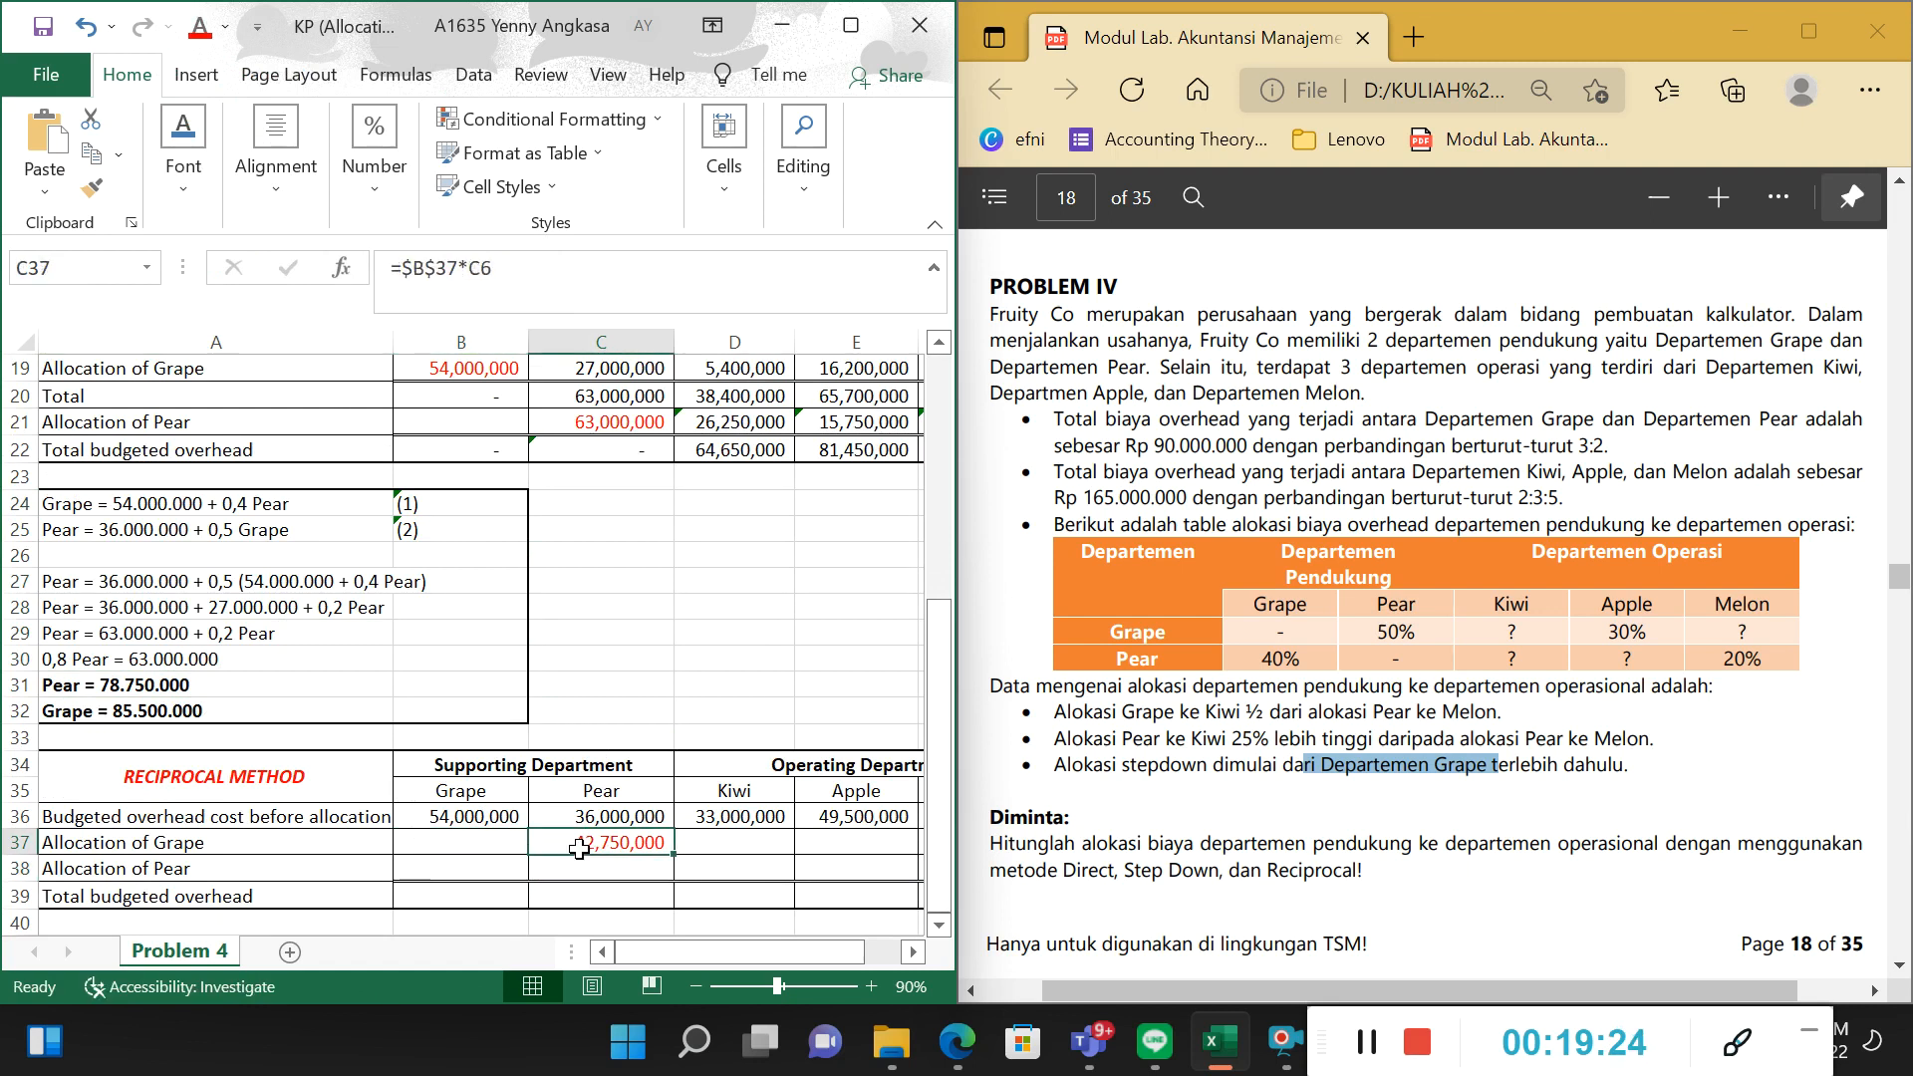
{"action": "left_click", "coordinate": [1383, 1060]}
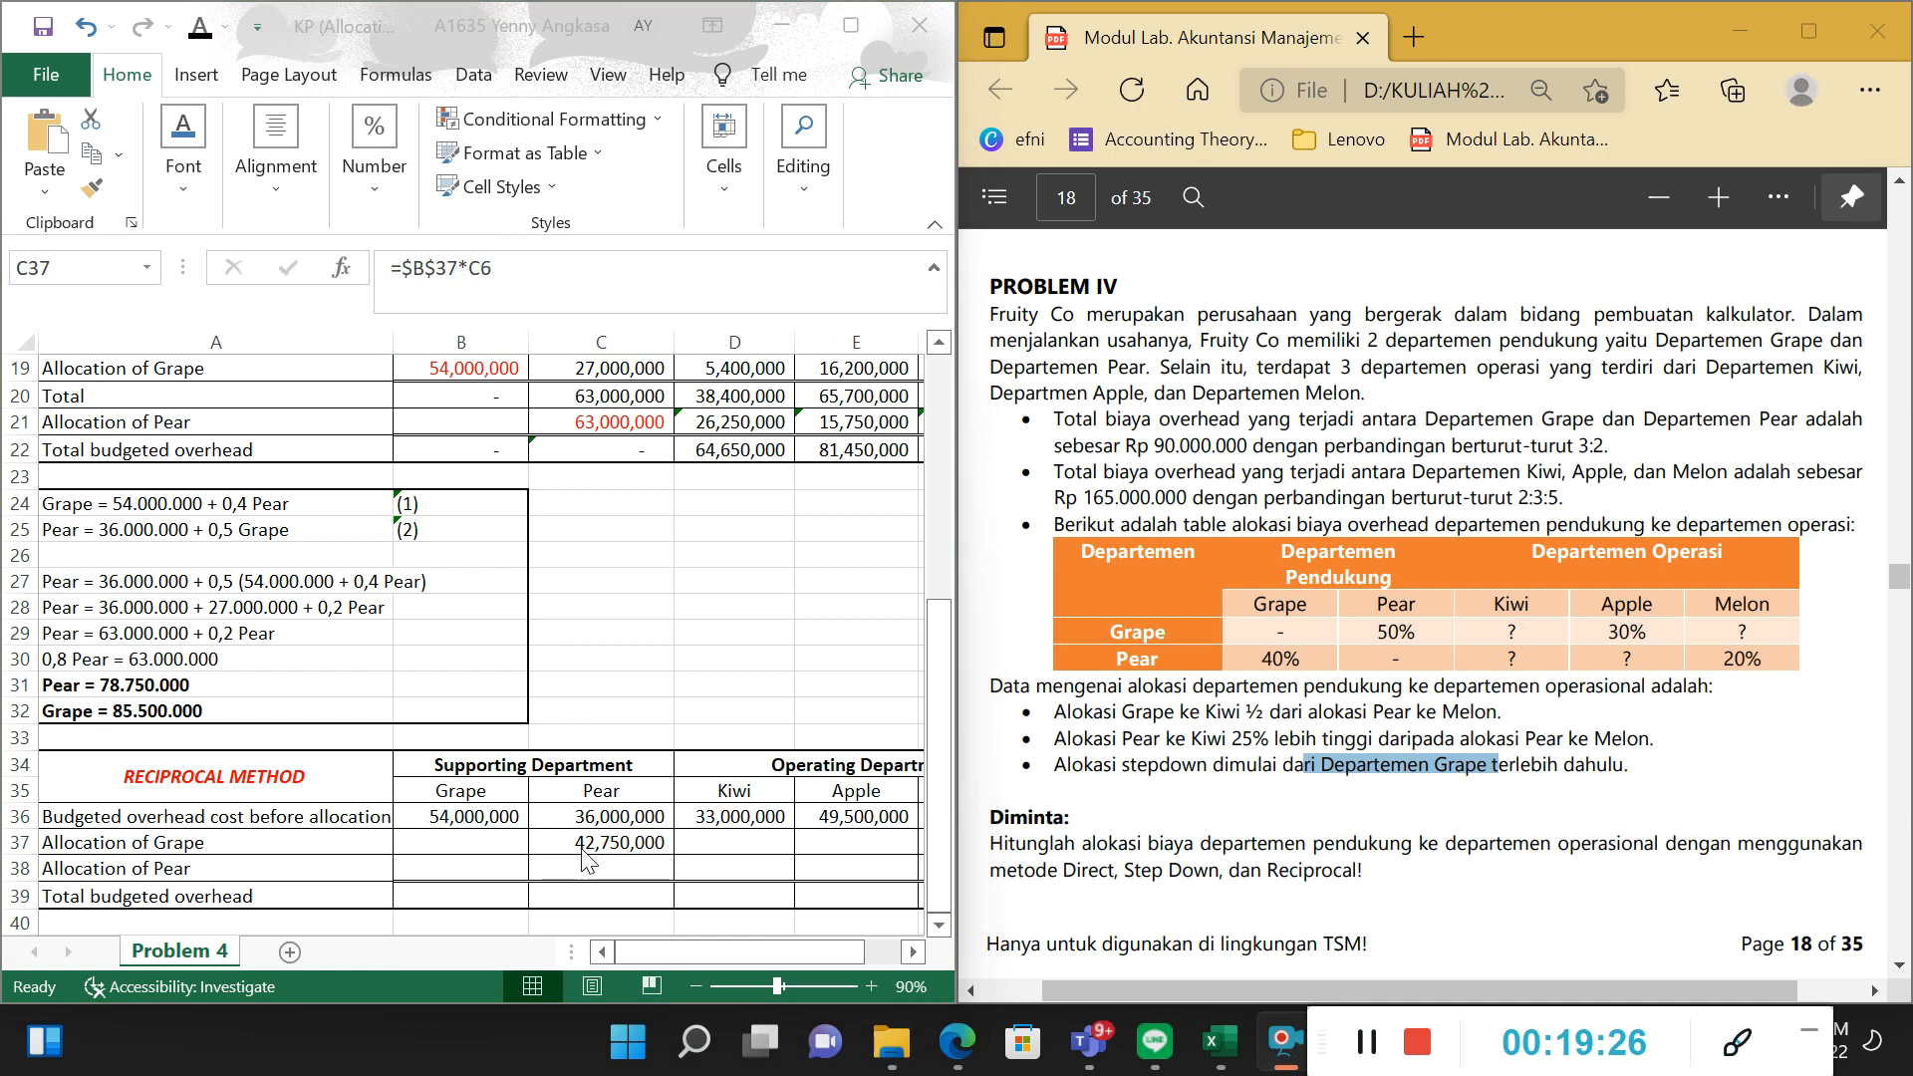
{"action": "left_click", "coordinate": [585, 846]}
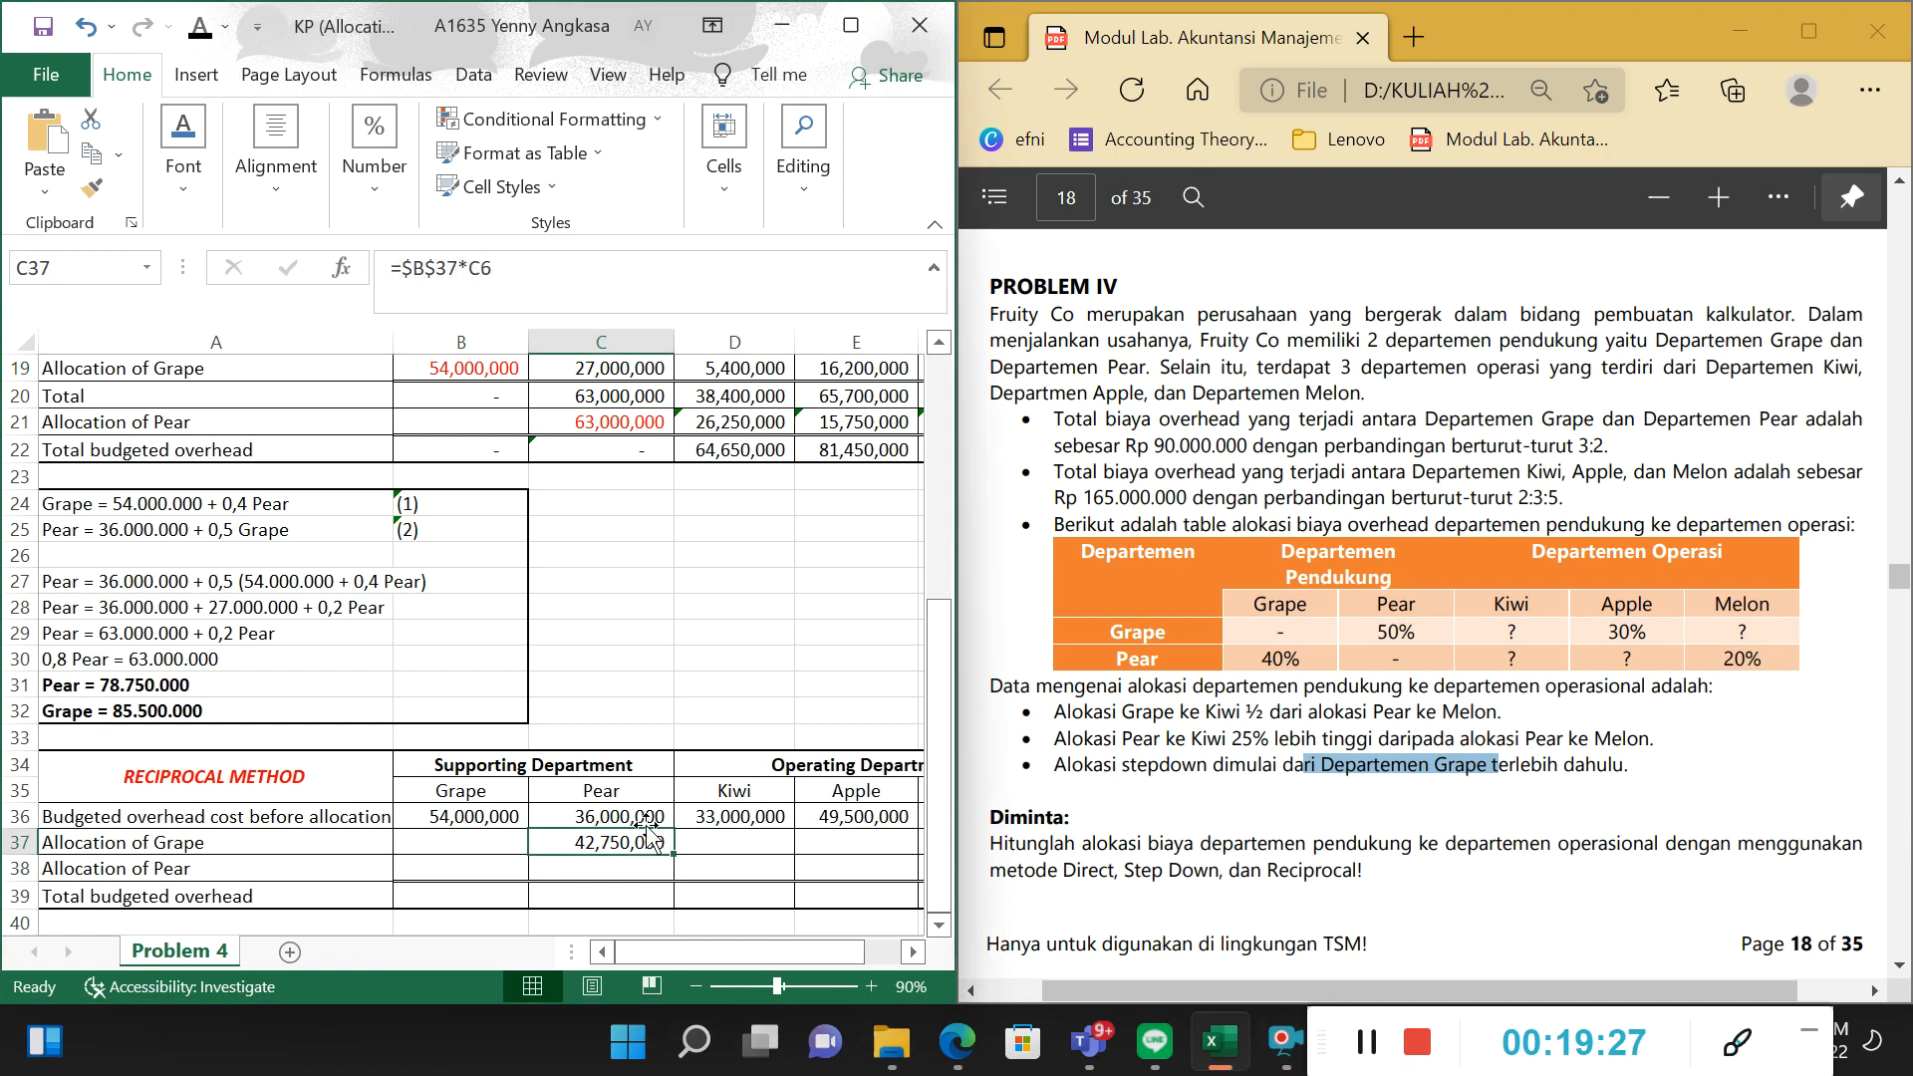
{"action": "left_click", "coordinate": [225, 28]}
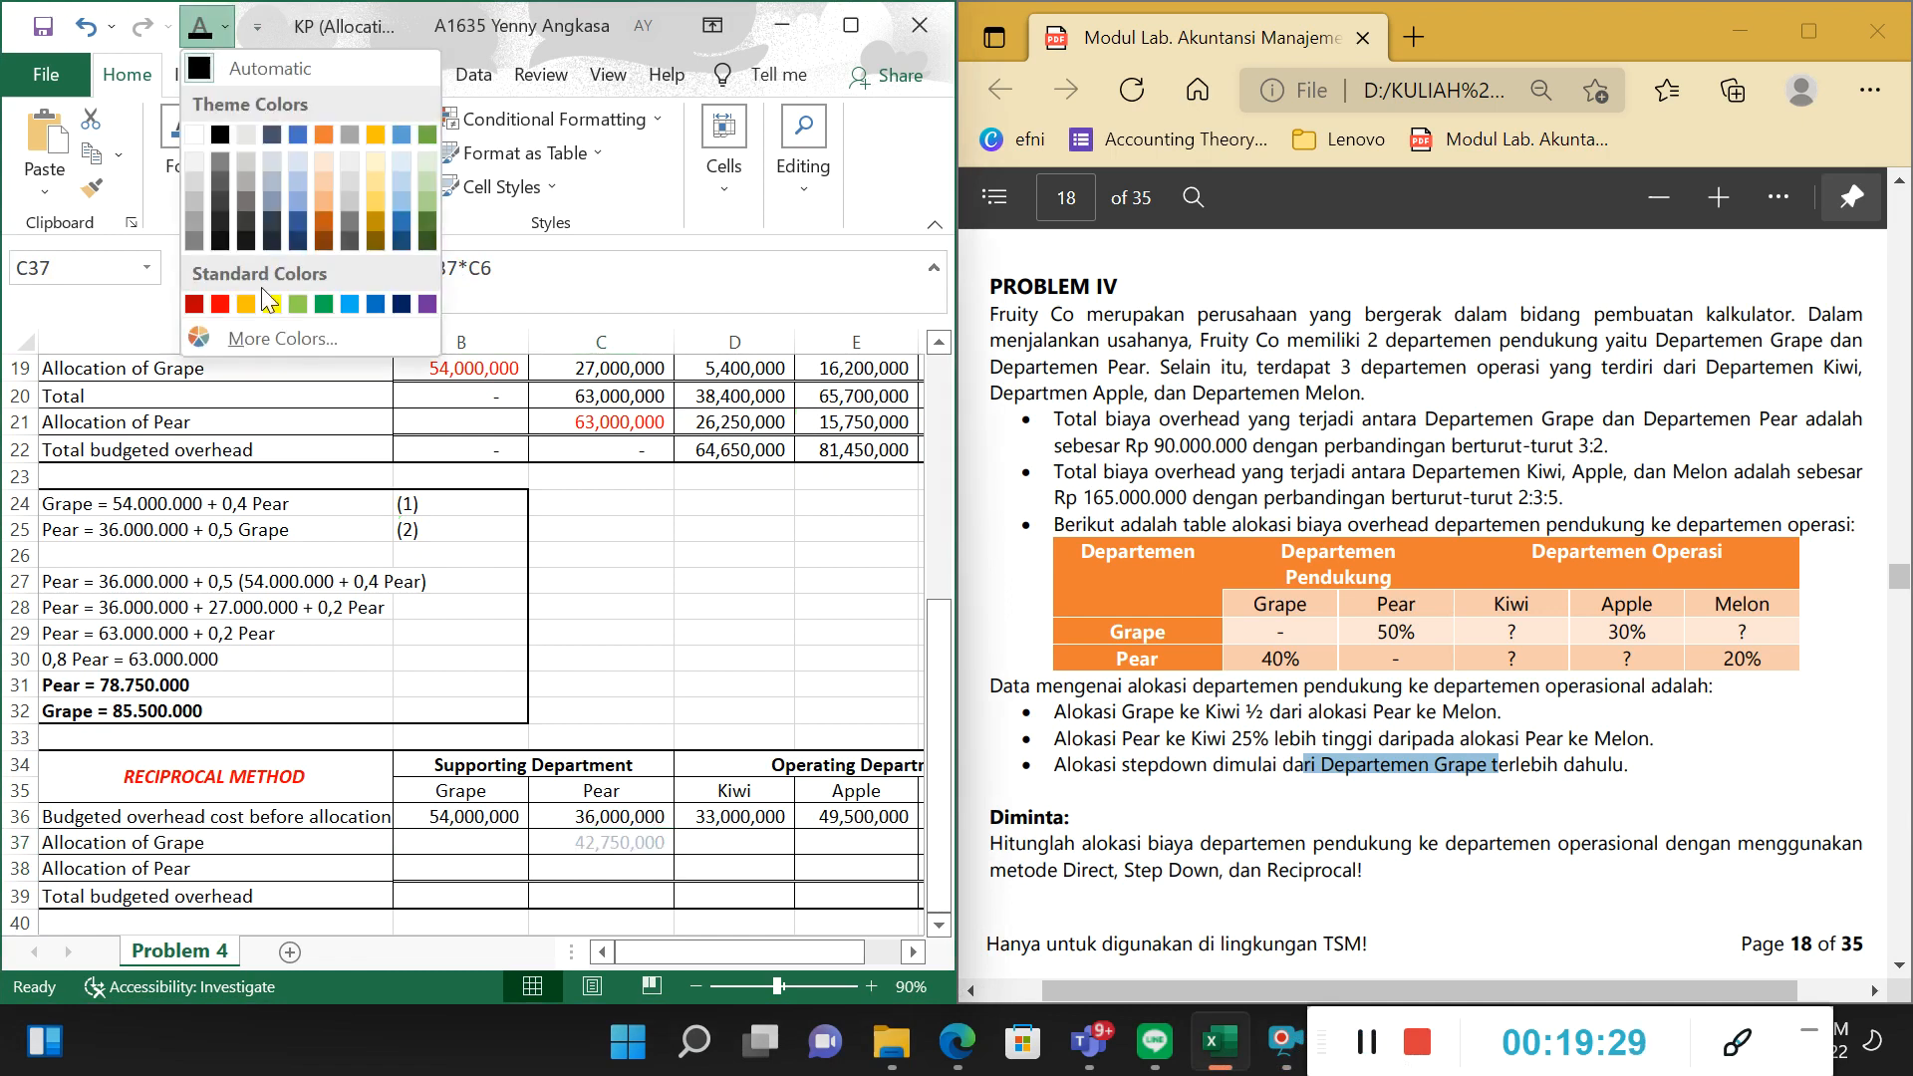
{"action": "left_click", "coordinate": [194, 137]}
Examine the Grape and Pear support department cells in rows 37 and 38 of the Reciprocal Method table.
{"action": "left_click", "coordinate": [339, 842]}
{"action": "left_click", "coordinate": [426, 847]}
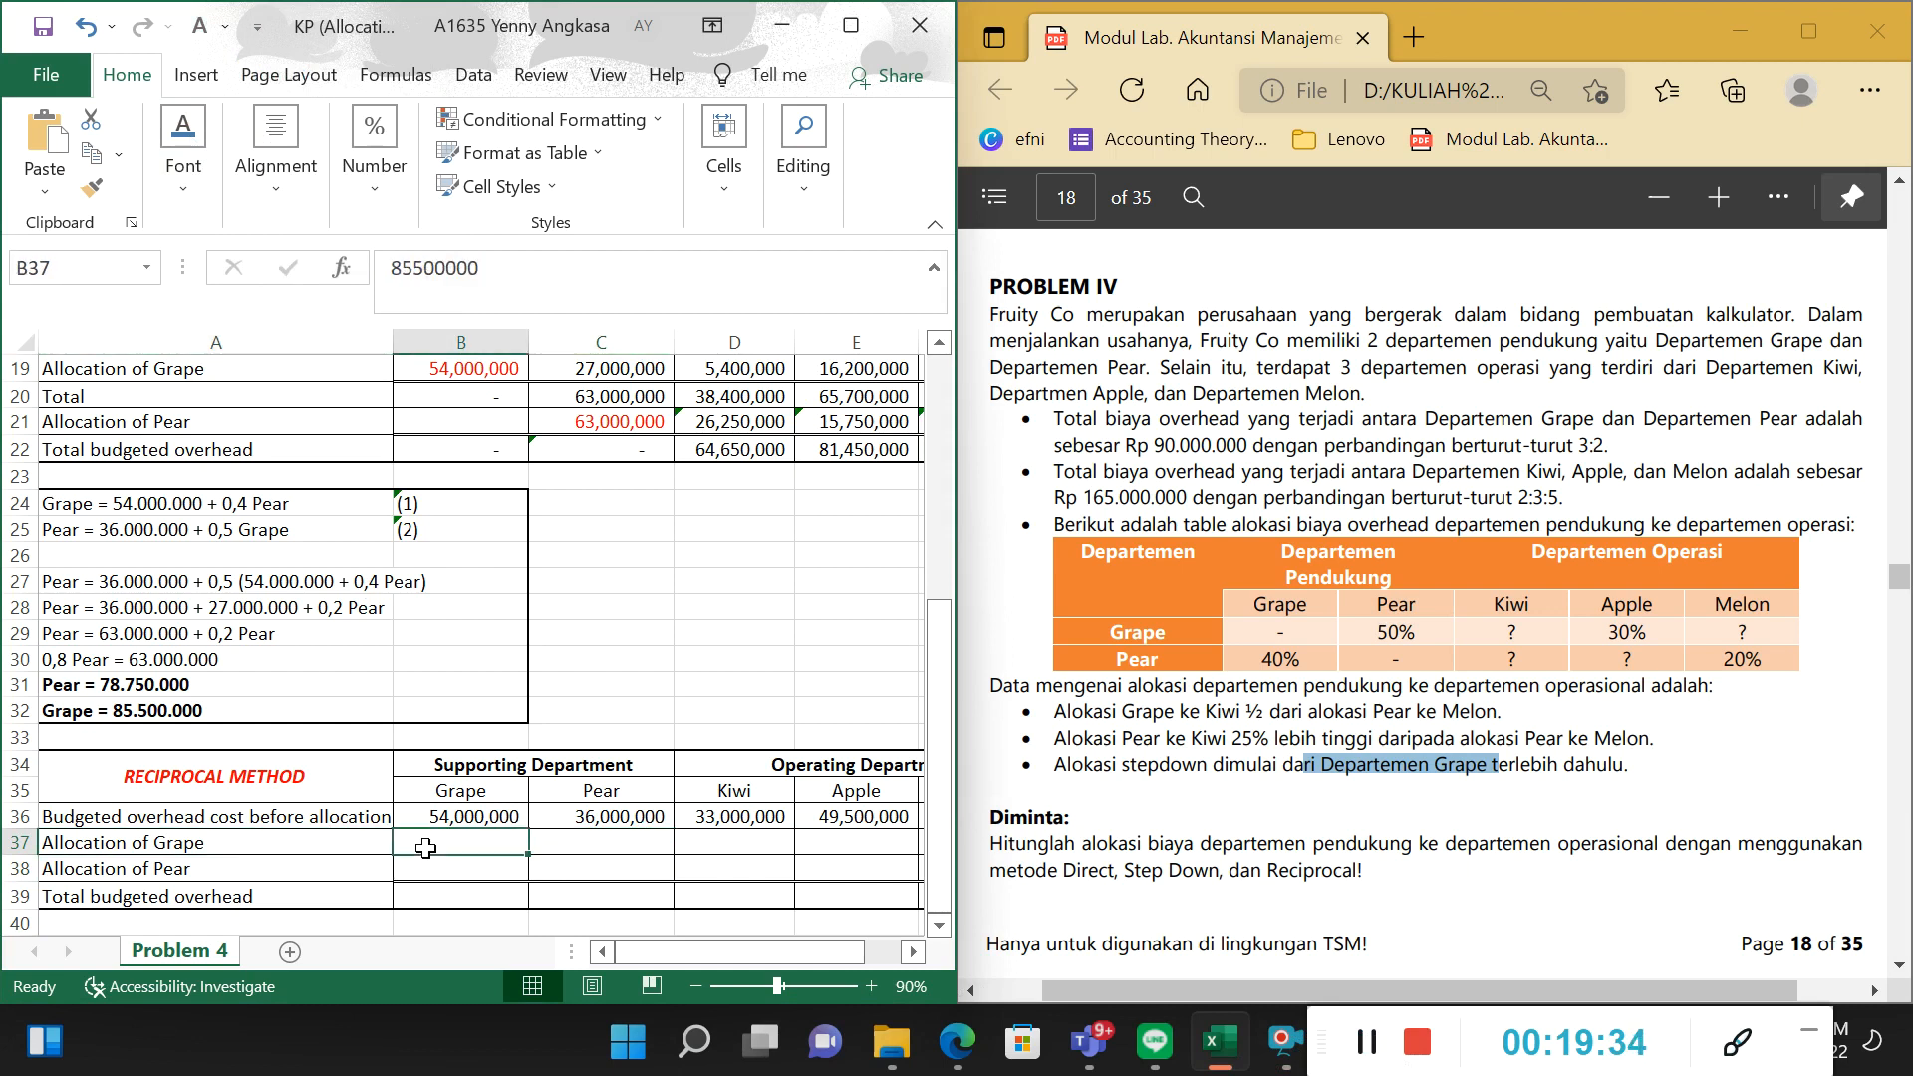
{"action": "left_click_drag", "start_coordinate": [589, 870], "coordinate": [559, 846]}
{"action": "left_click", "coordinate": [484, 837]}
{"action": "left_click", "coordinate": [604, 845]}
{"action": "left_click", "coordinate": [598, 875]}
{"action": "left_click", "coordinate": [501, 851]}
{"action": "left_click", "coordinate": [593, 859]}
{"action": "left_click", "coordinate": [493, 844]}
Review the solved Pear amount in A31 and the solved Grape amount in A32.
{"action": "left_click", "coordinate": [164, 685]}
{"action": "left_click", "coordinate": [162, 710]}
{"action": "left_click", "coordinate": [162, 685]}
{"action": "left_click", "coordinate": [163, 705]}
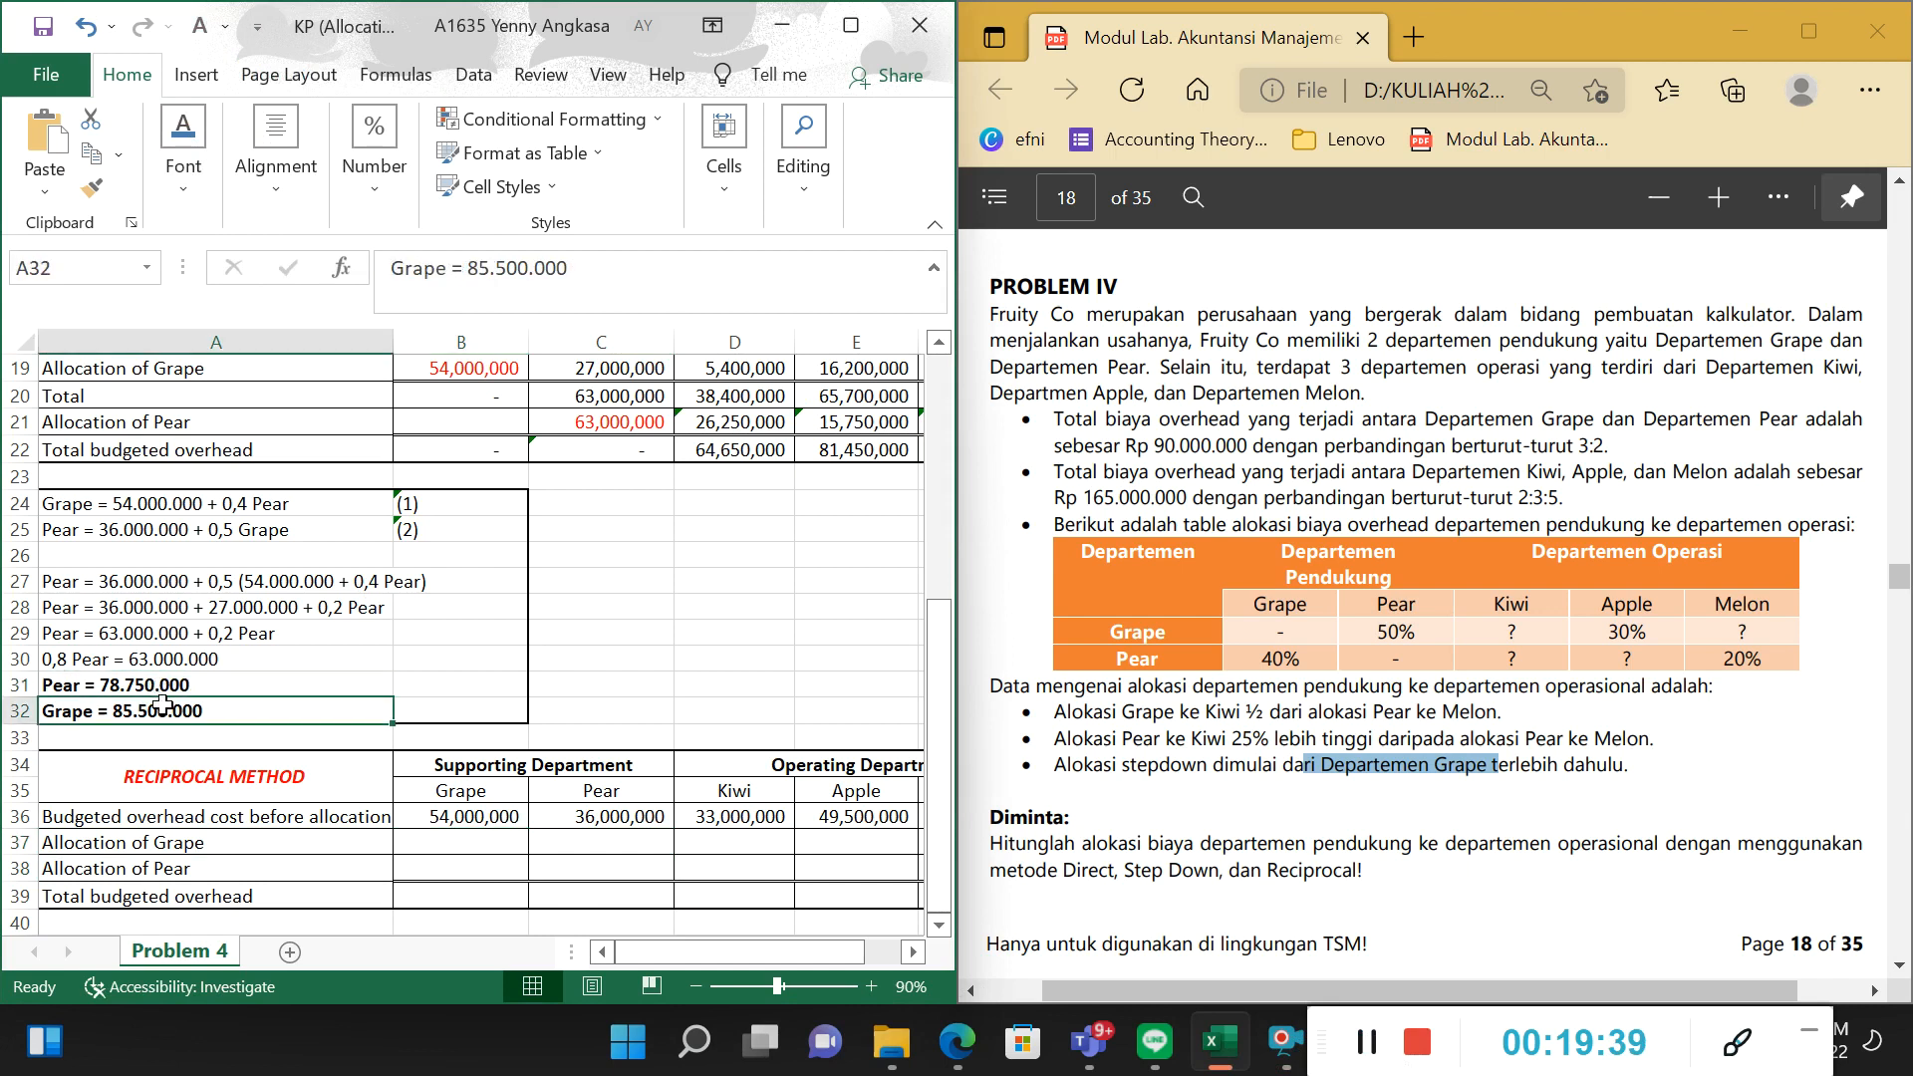
{"action": "key", "text": "Up"}
{"action": "key", "text": "Down"}
Reveal the Allocation of Grape amount in B37 by setting its font colour to red.
{"action": "left_click", "coordinate": [248, 846]}
{"action": "left_click", "coordinate": [287, 820]}
{"action": "left_click", "coordinate": [472, 842]}
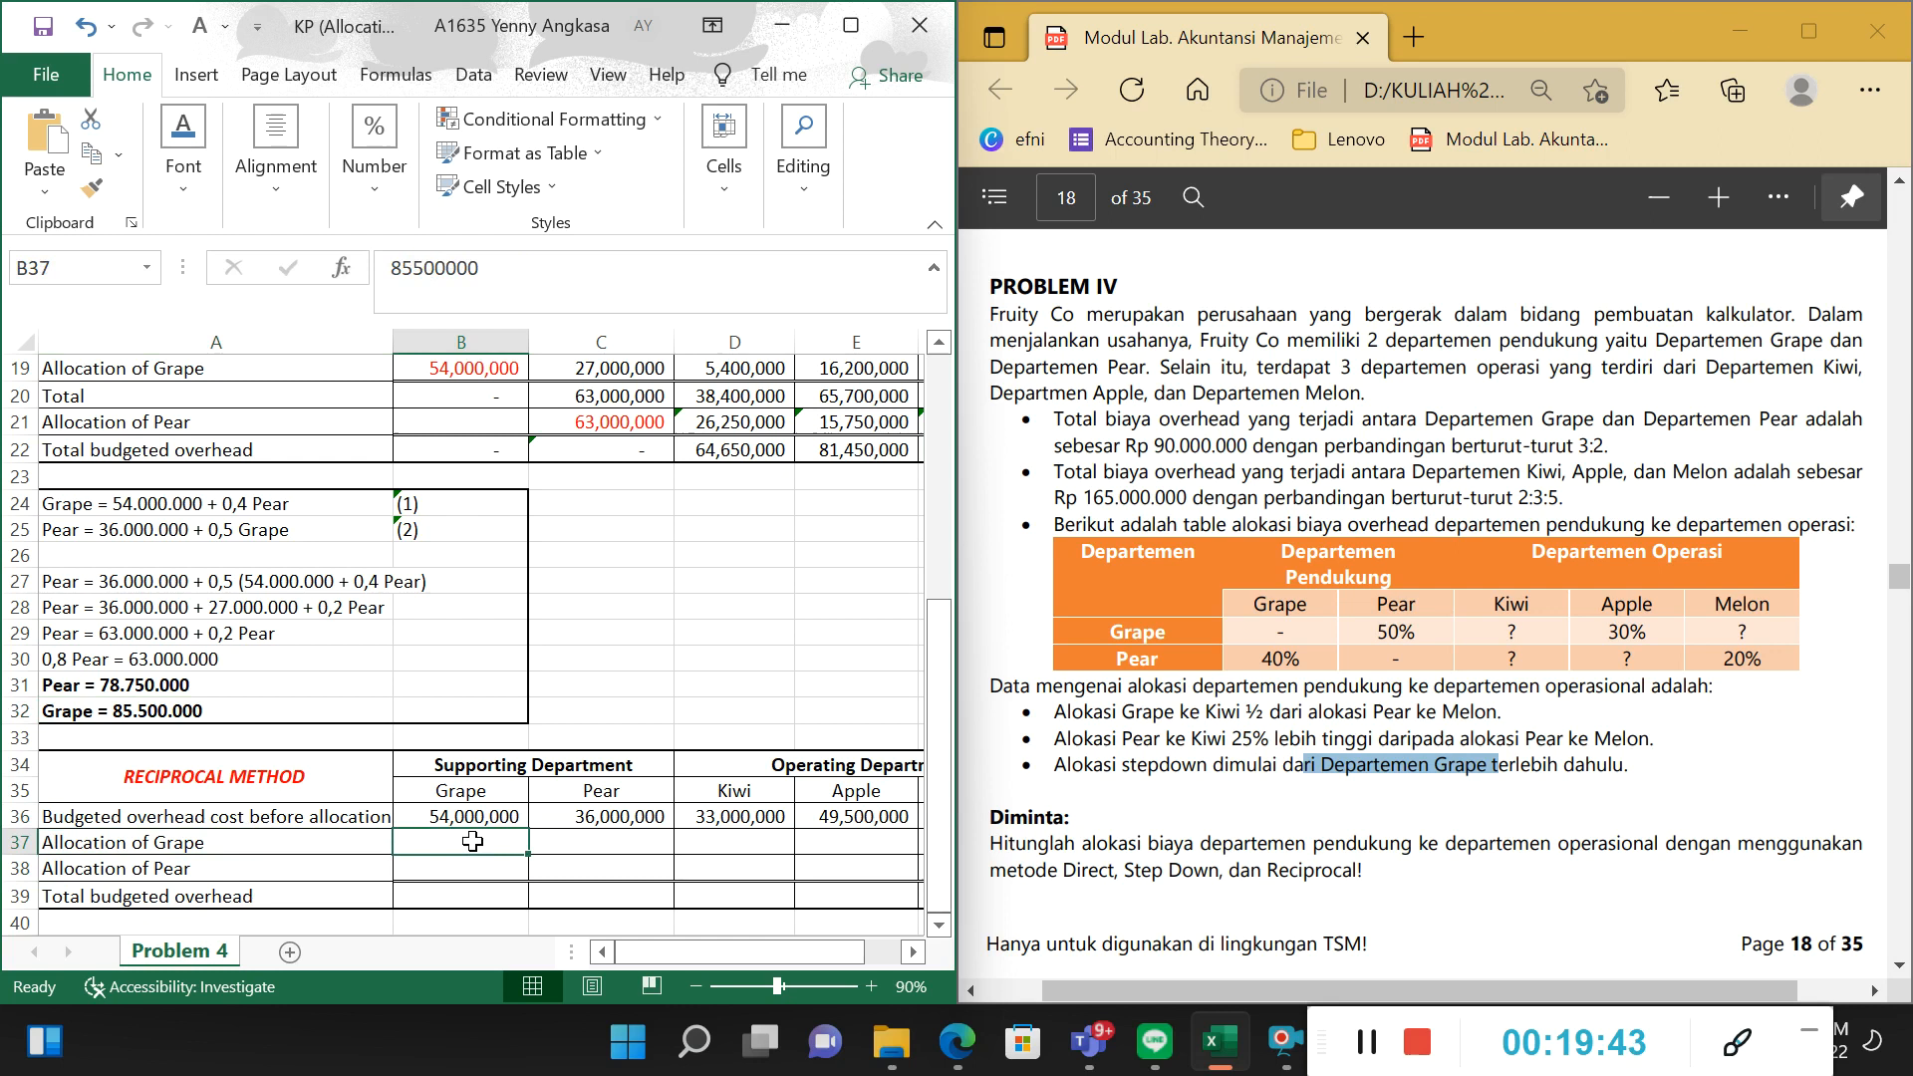
{"action": "left_click", "coordinate": [224, 32]}
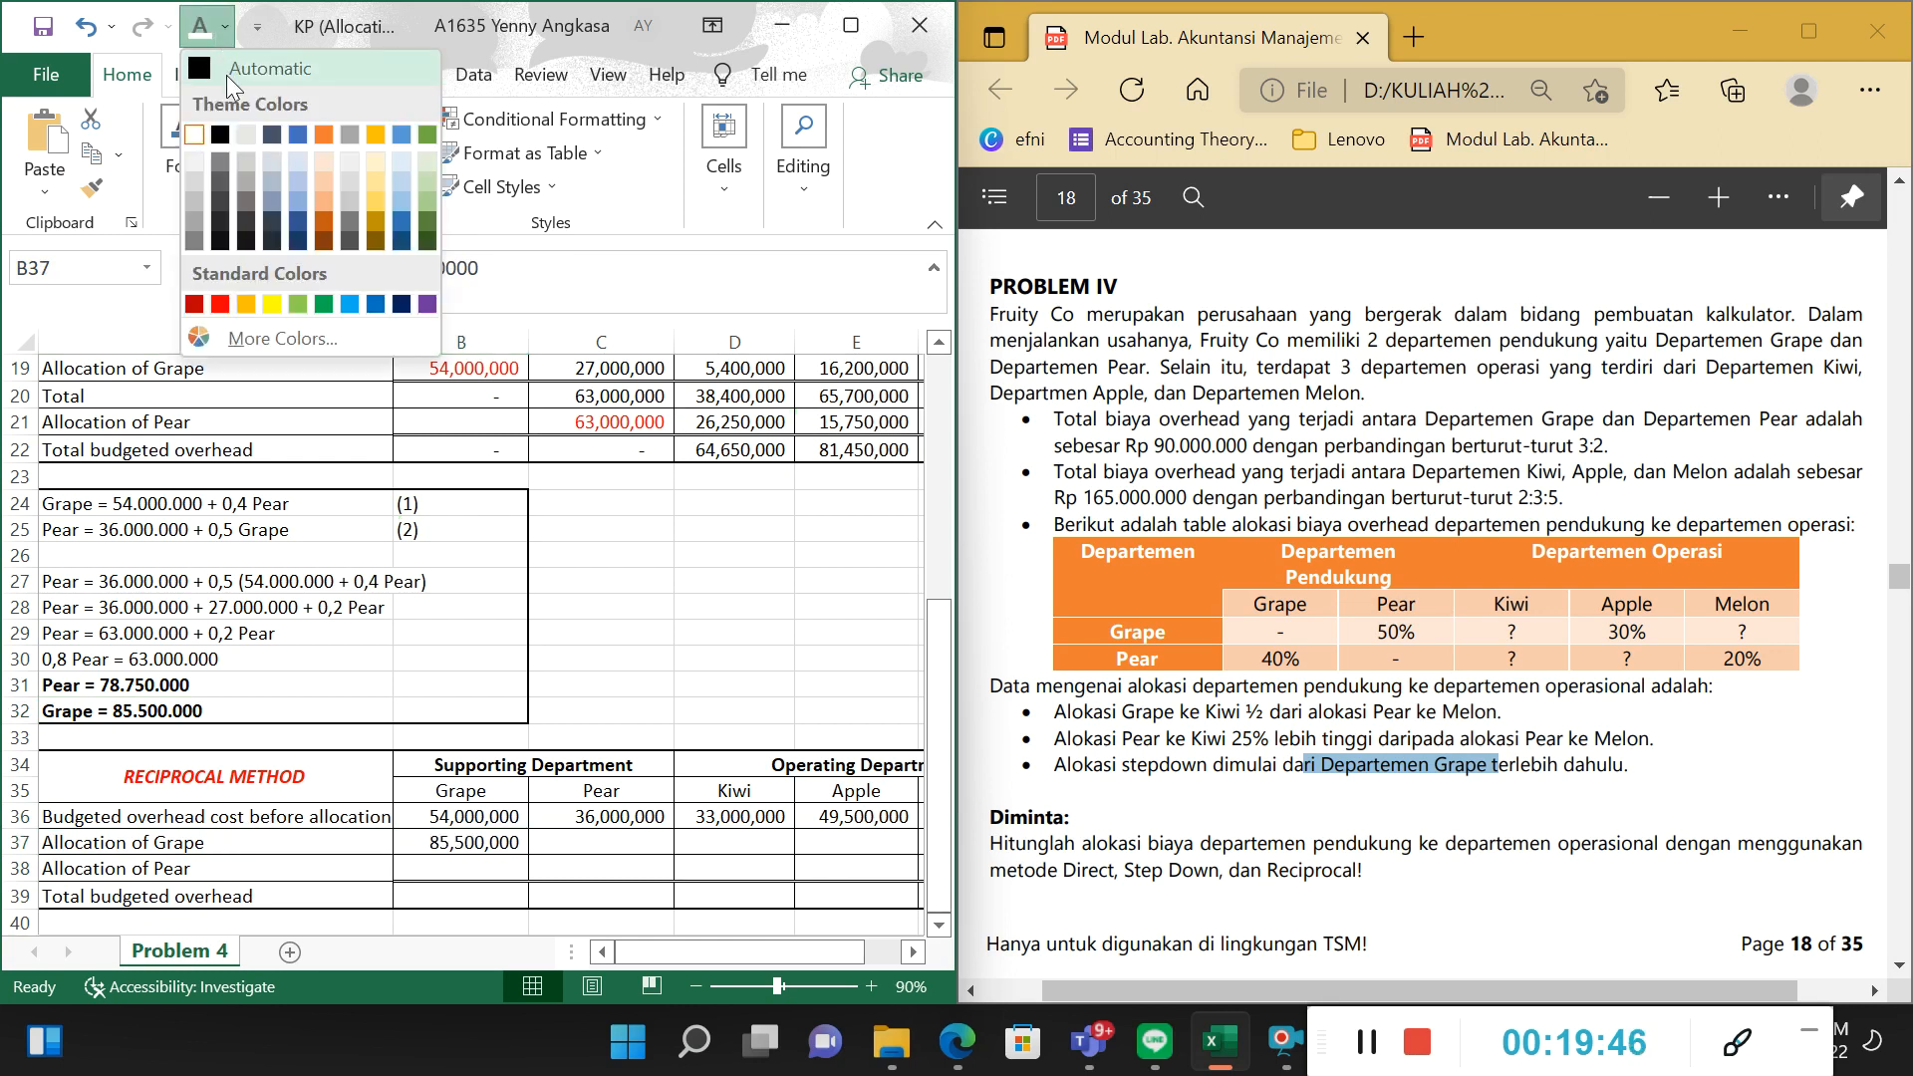
{"action": "left_click", "coordinate": [224, 311]}
{"action": "left_click", "coordinate": [127, 695]}
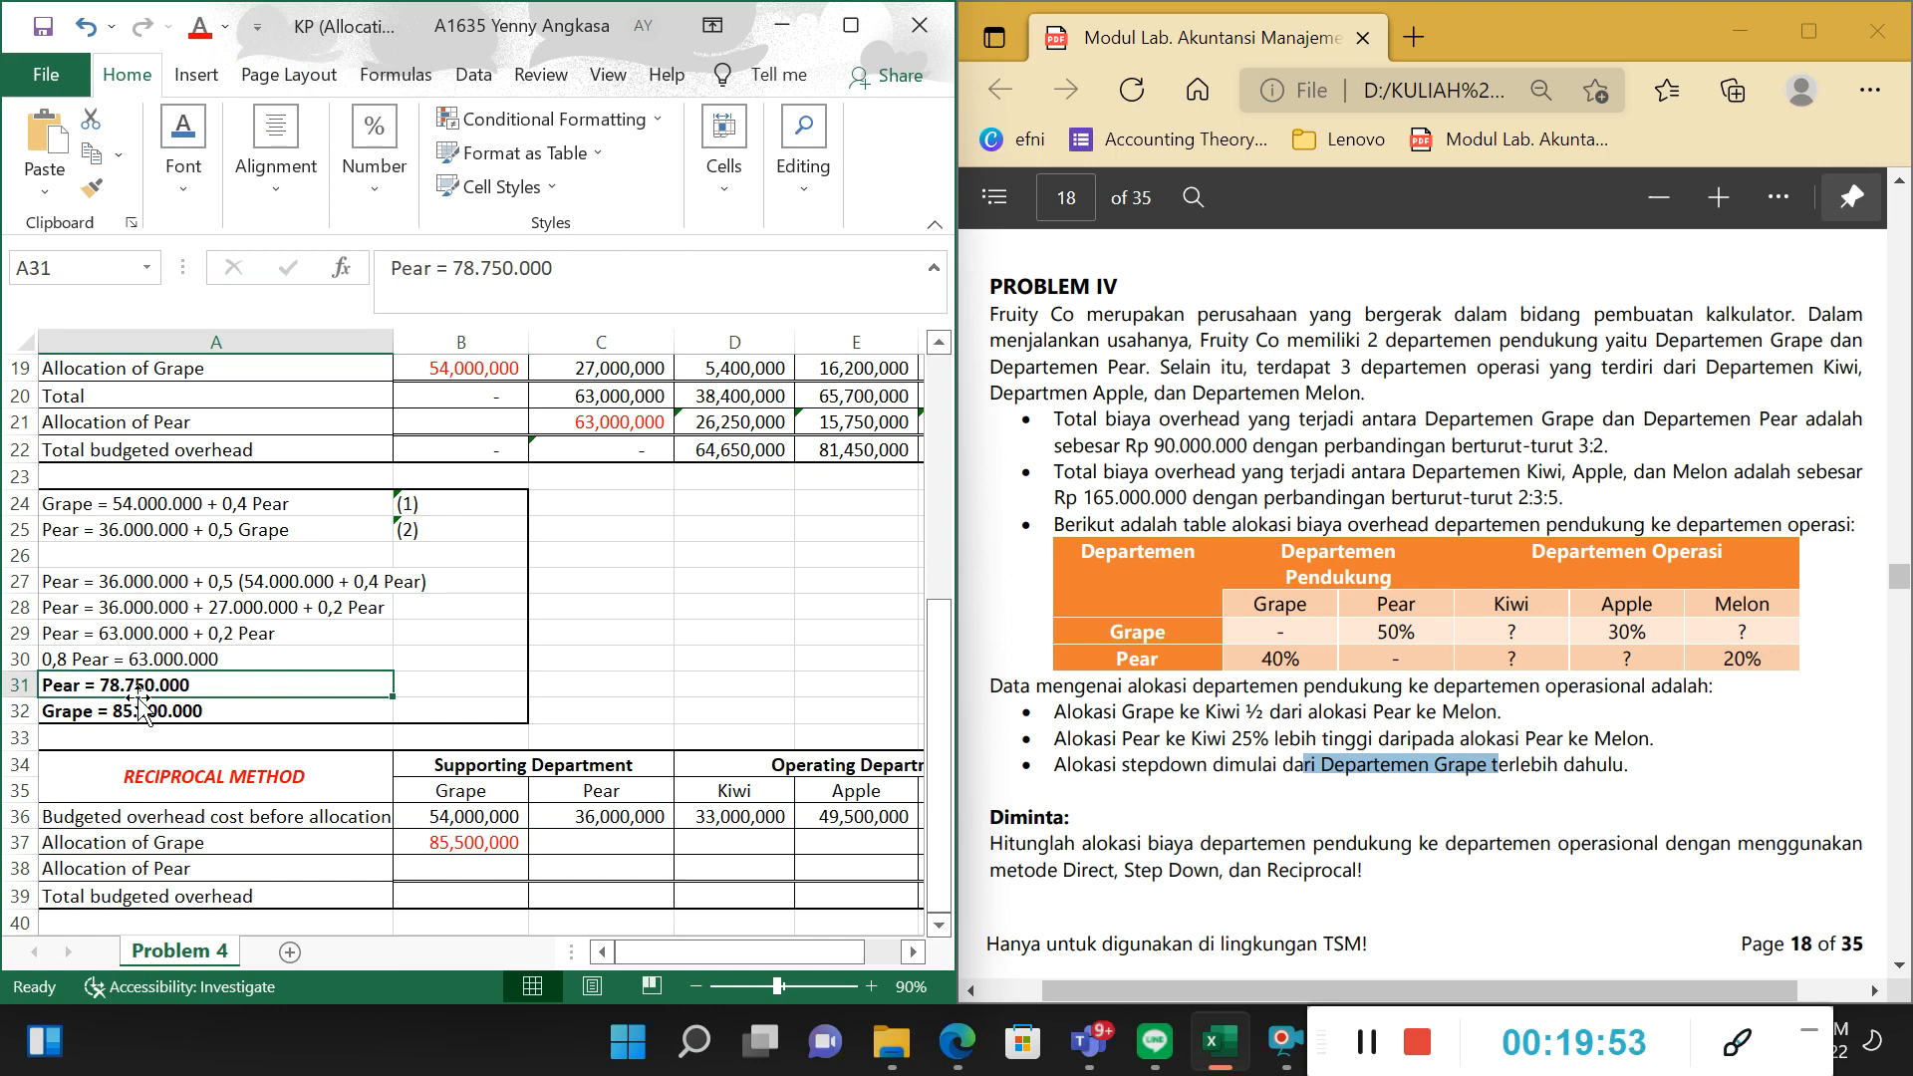
Reveal the Allocation of Grape amounts in C37:F37 by setting their font colour to Automatic.
{"action": "left_click_drag", "start_coordinate": [544, 843], "coordinate": [965, 835]}
{"action": "left_click", "coordinate": [233, 30]}
{"action": "left_click", "coordinate": [229, 66]}
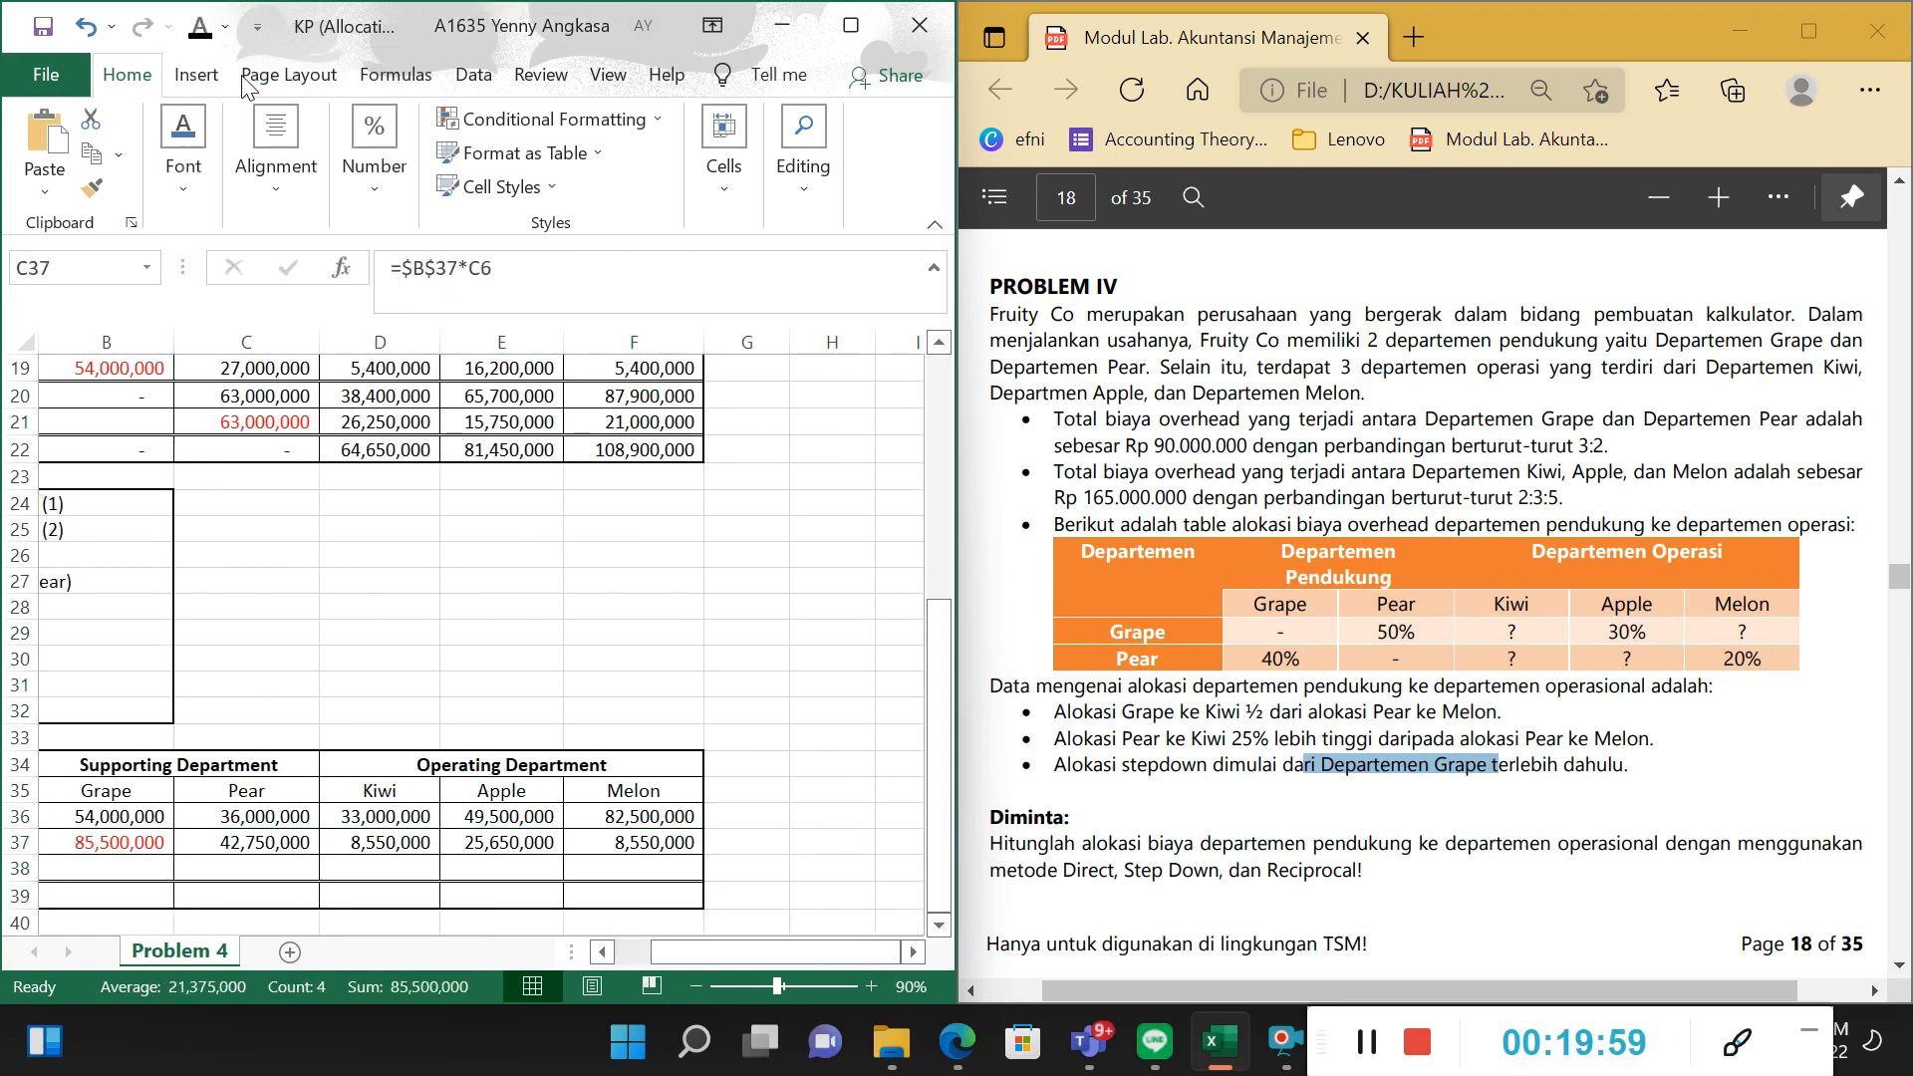
Trace the formula in C37 to the solved Grape amount and the Grape-to-Pear percentage in C6.
{"action": "left_click", "coordinate": [535, 282]}
{"action": "scroll", "coordinate": [261, 758], "scroll_direction": "up", "scroll_amount": 6}
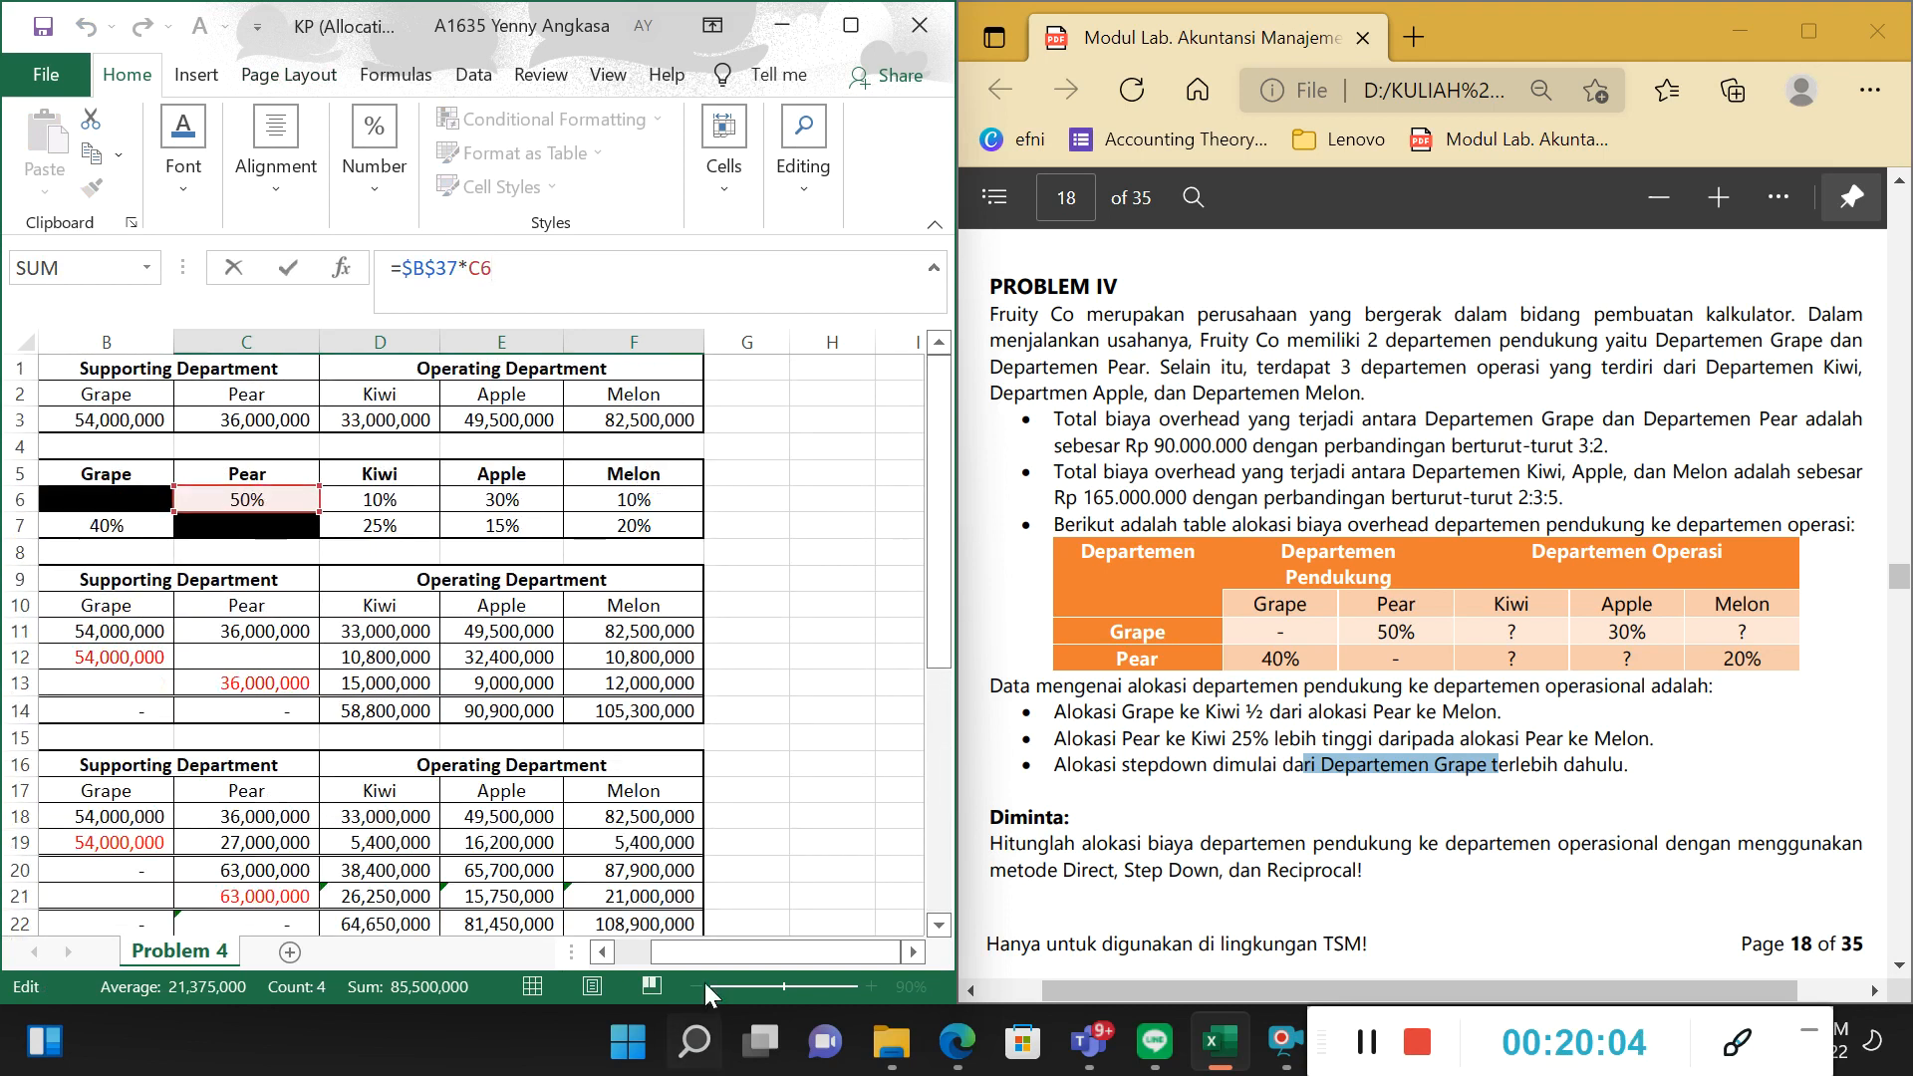
{"action": "left_click_drag", "start_coordinate": [713, 952], "coordinate": [668, 952]}
{"action": "scroll", "coordinate": [422, 713], "scroll_direction": "down", "scroll_amount": 3}
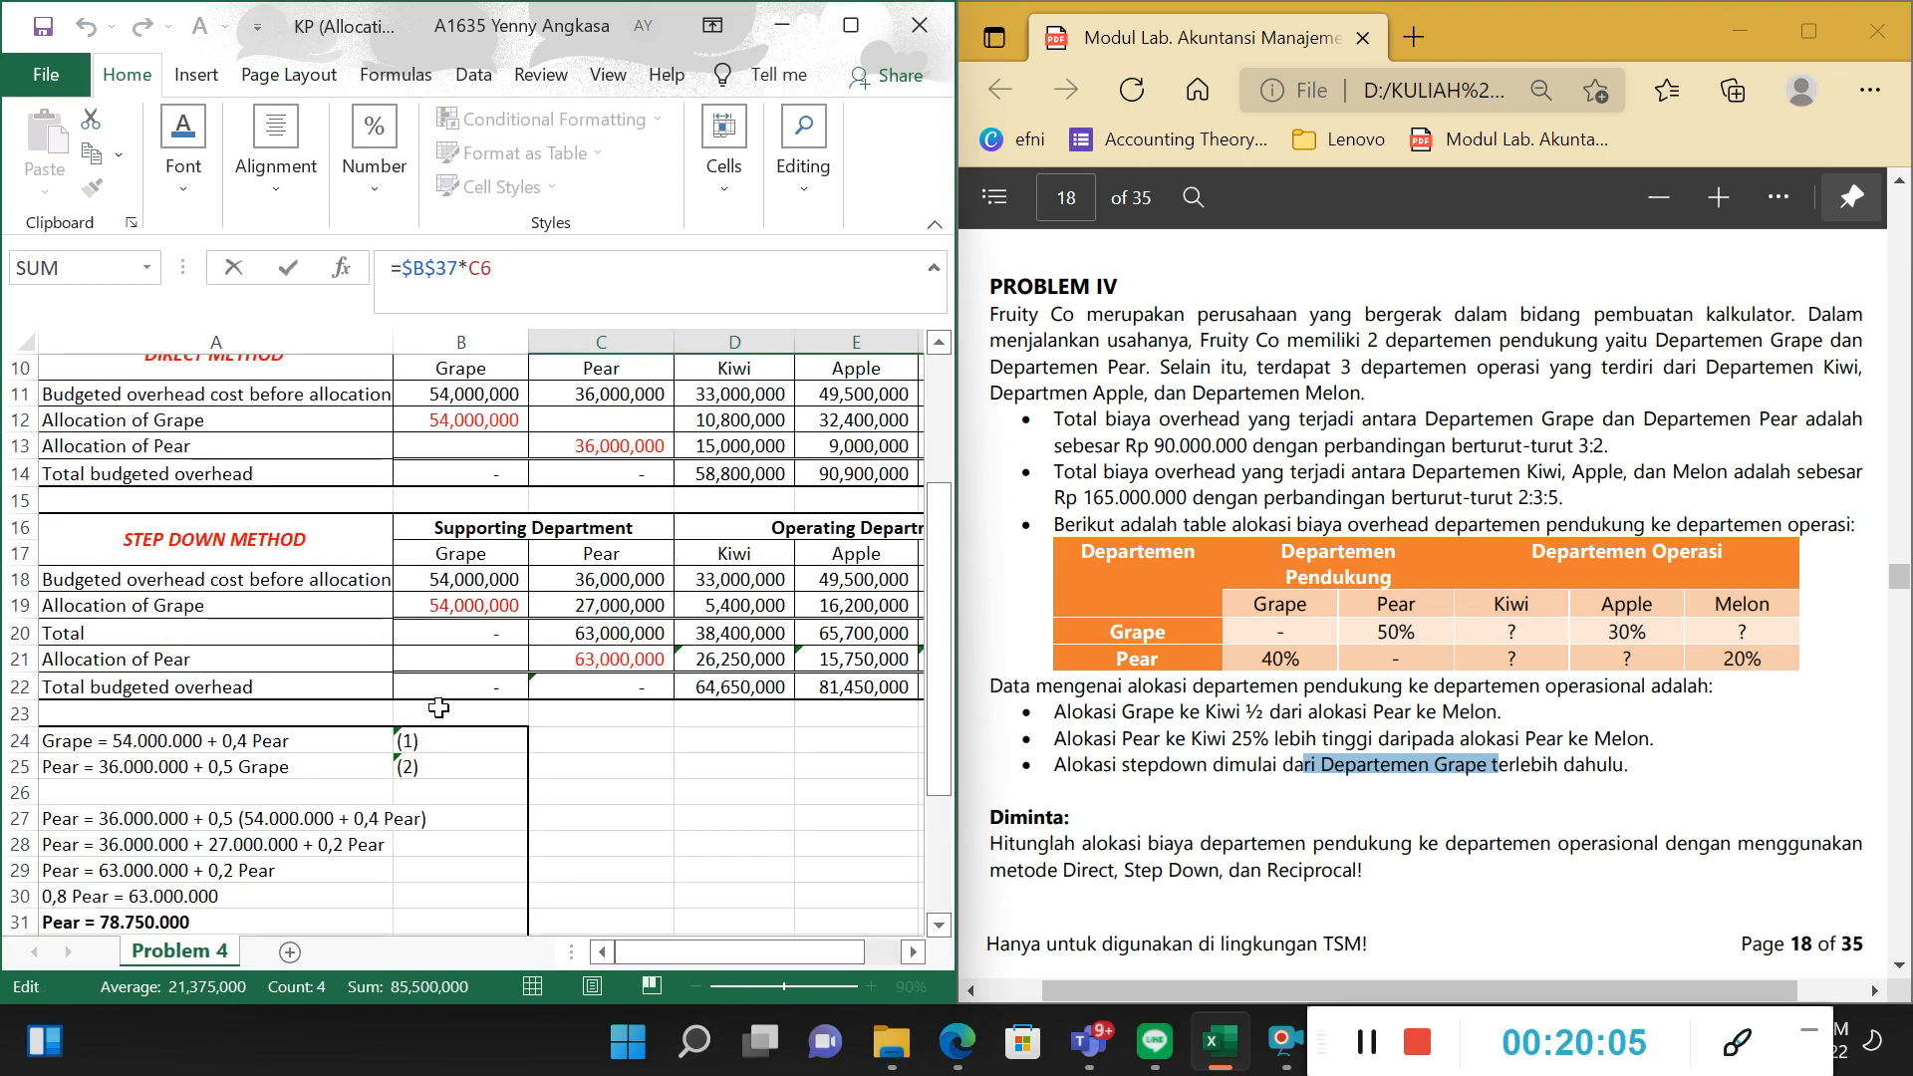
{"action": "scroll", "coordinate": [531, 857], "scroll_direction": "down", "scroll_amount": 2}
{"action": "scroll", "coordinate": [598, 937], "scroll_direction": "down", "scroll_amount": 1}
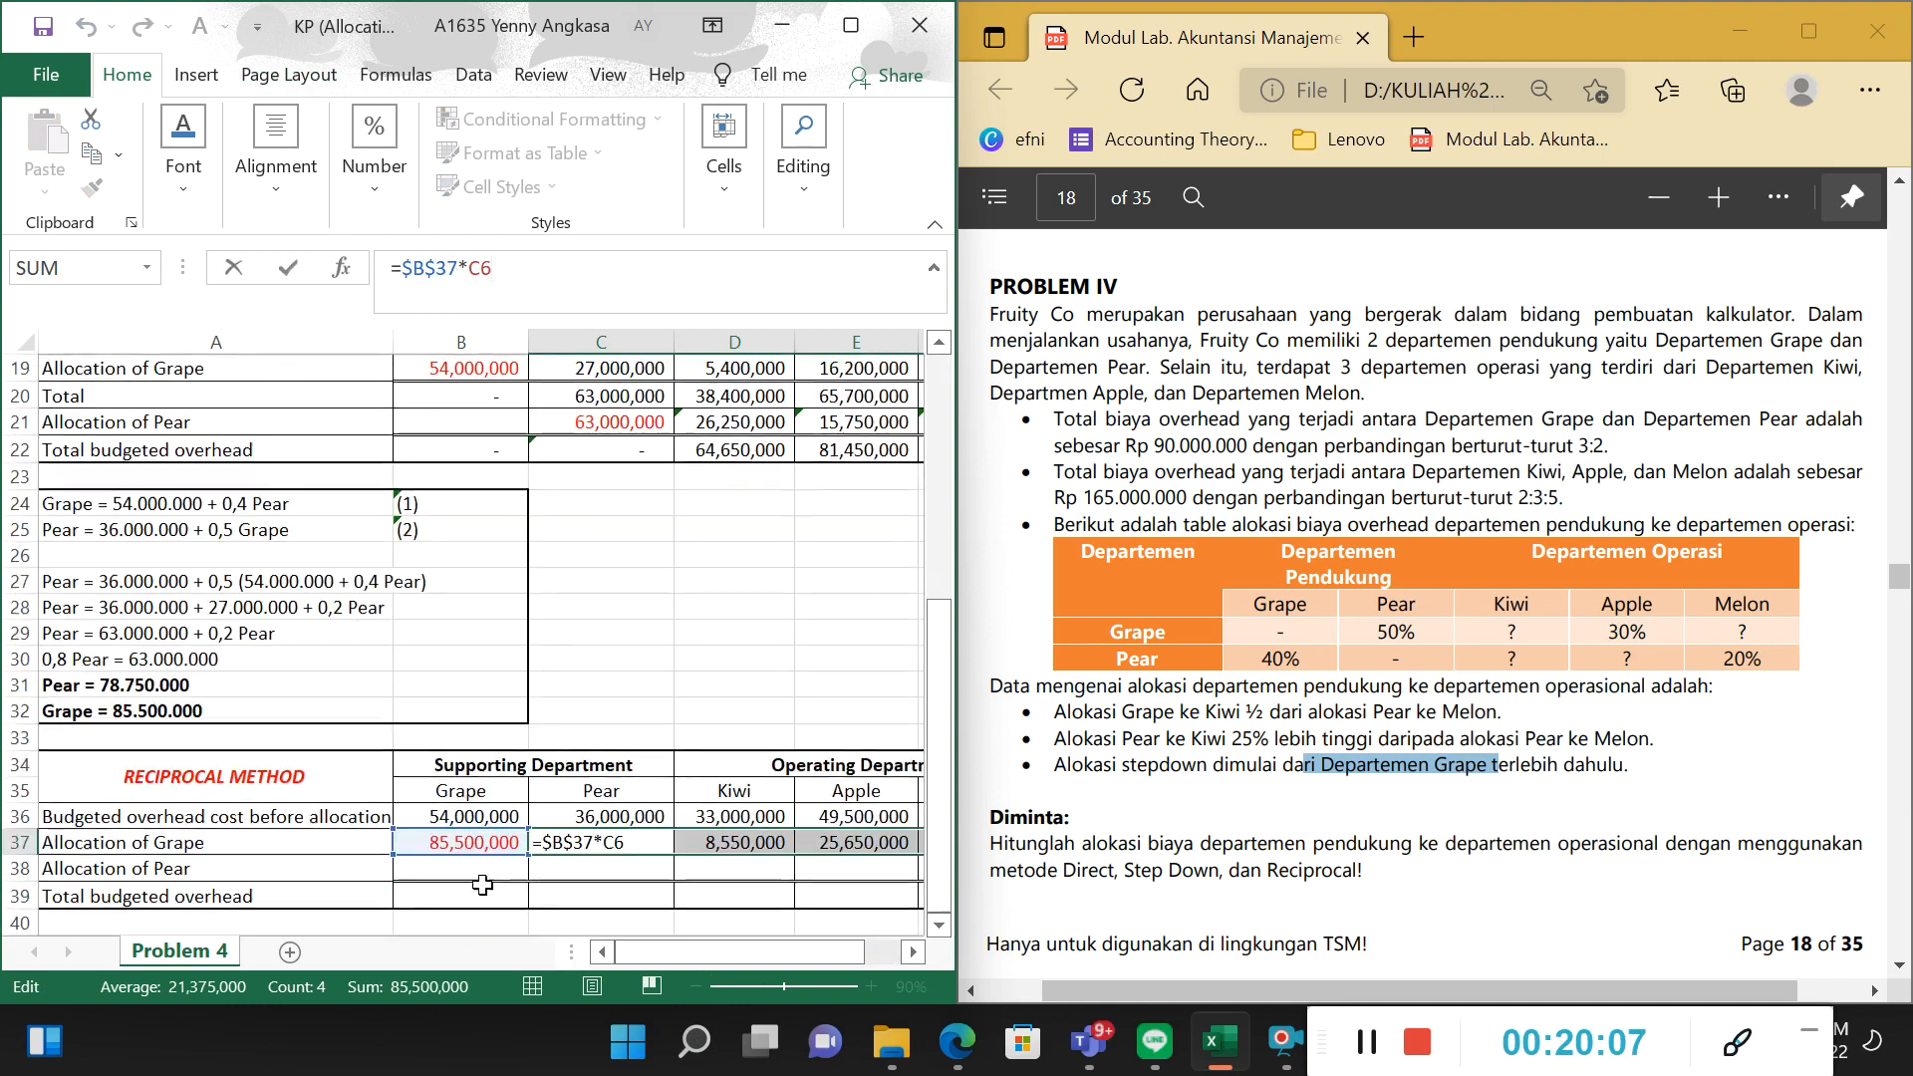
{"action": "scroll", "coordinate": [636, 717], "scroll_direction": "up", "scroll_amount": 6}
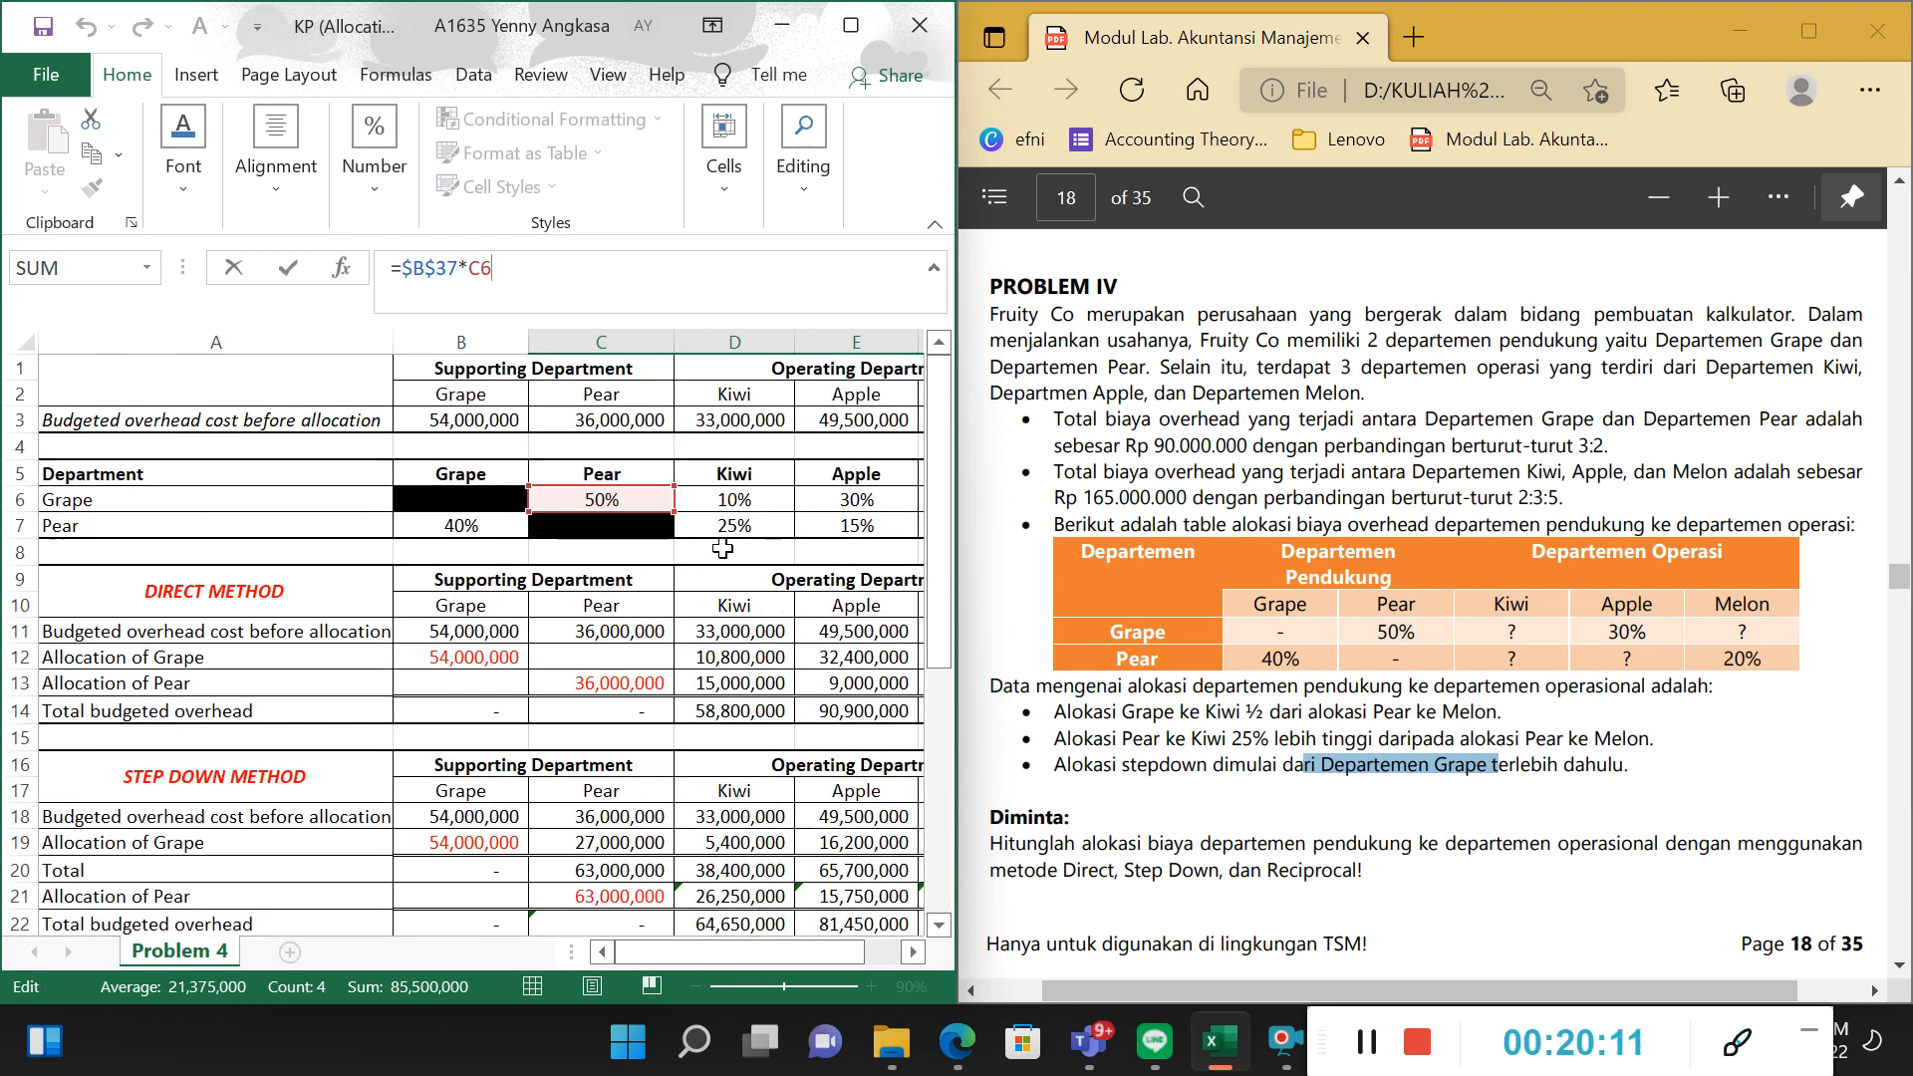
{"action": "key", "text": "Return"}
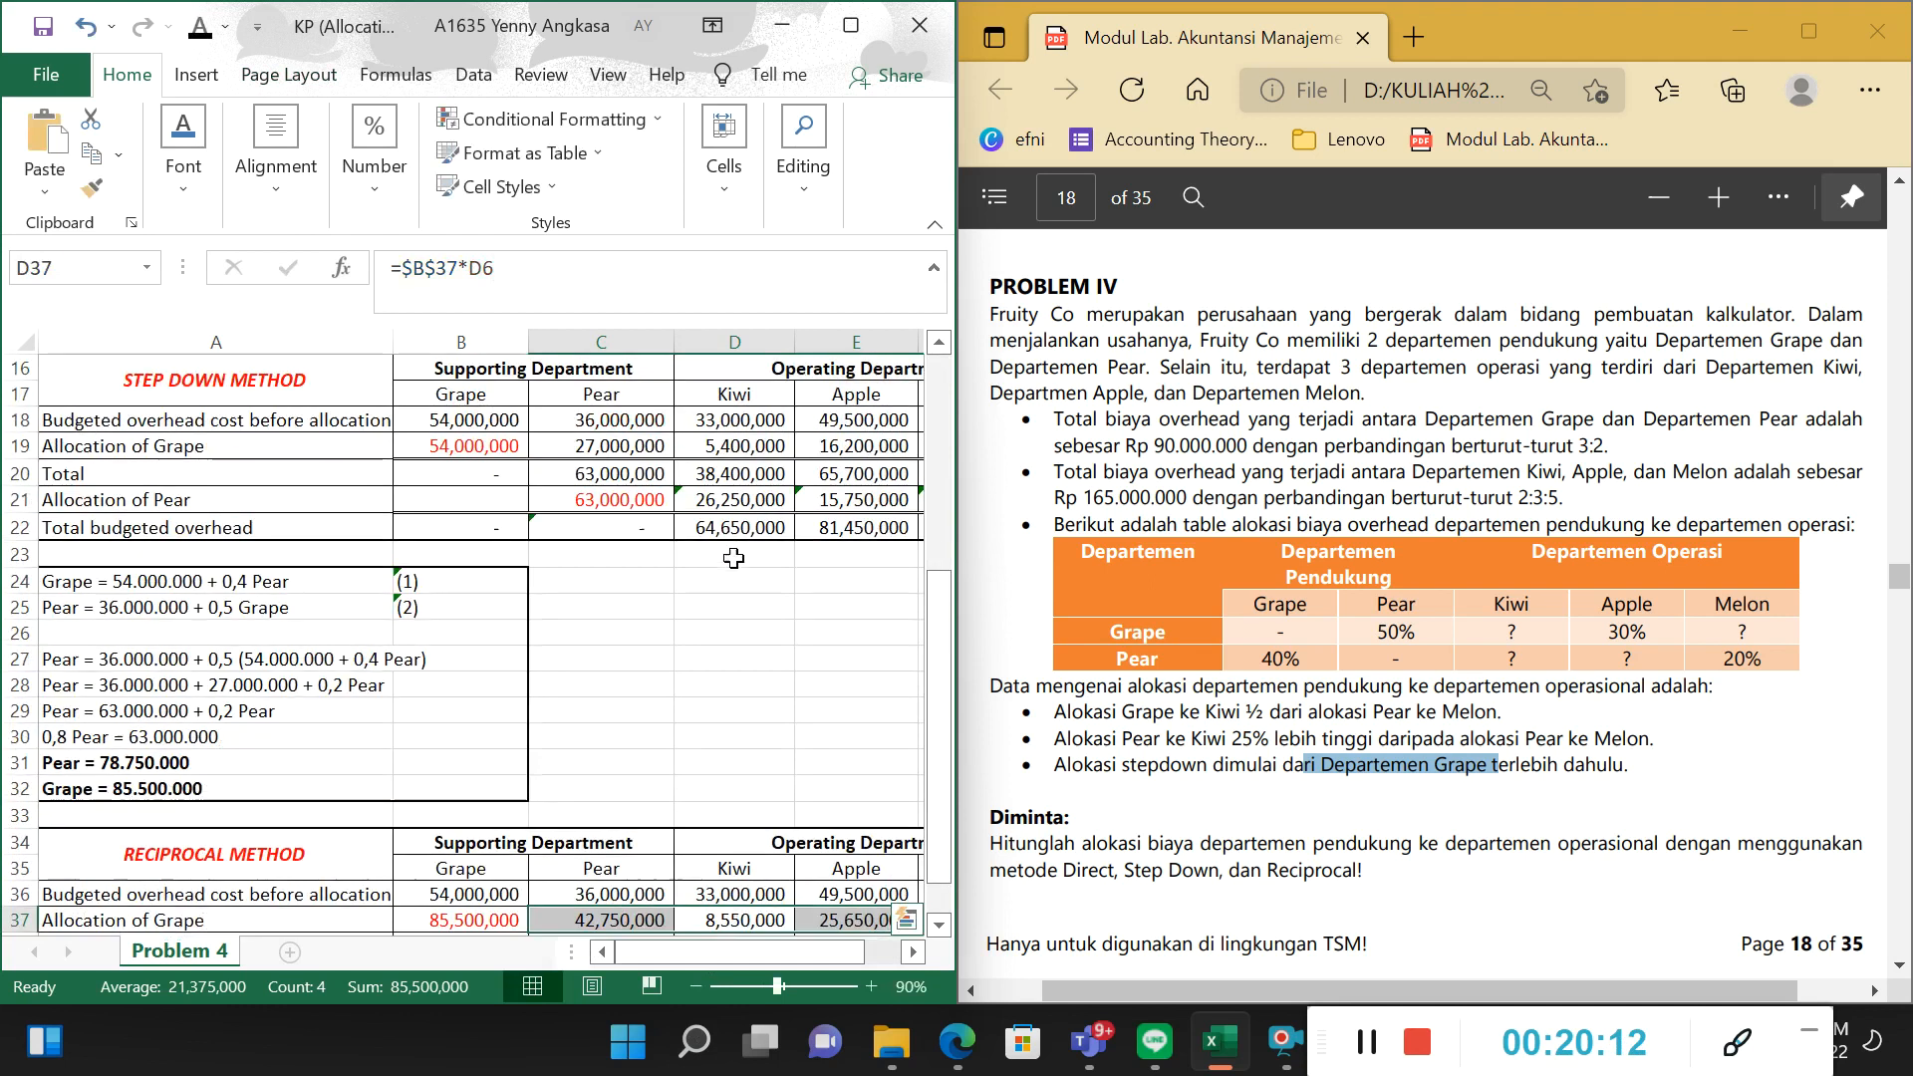
Trace the formula in D37 to the solved Grape amount and the Grape-to-Kiwi percentage in D6.
{"action": "left_click", "coordinate": [748, 910]}
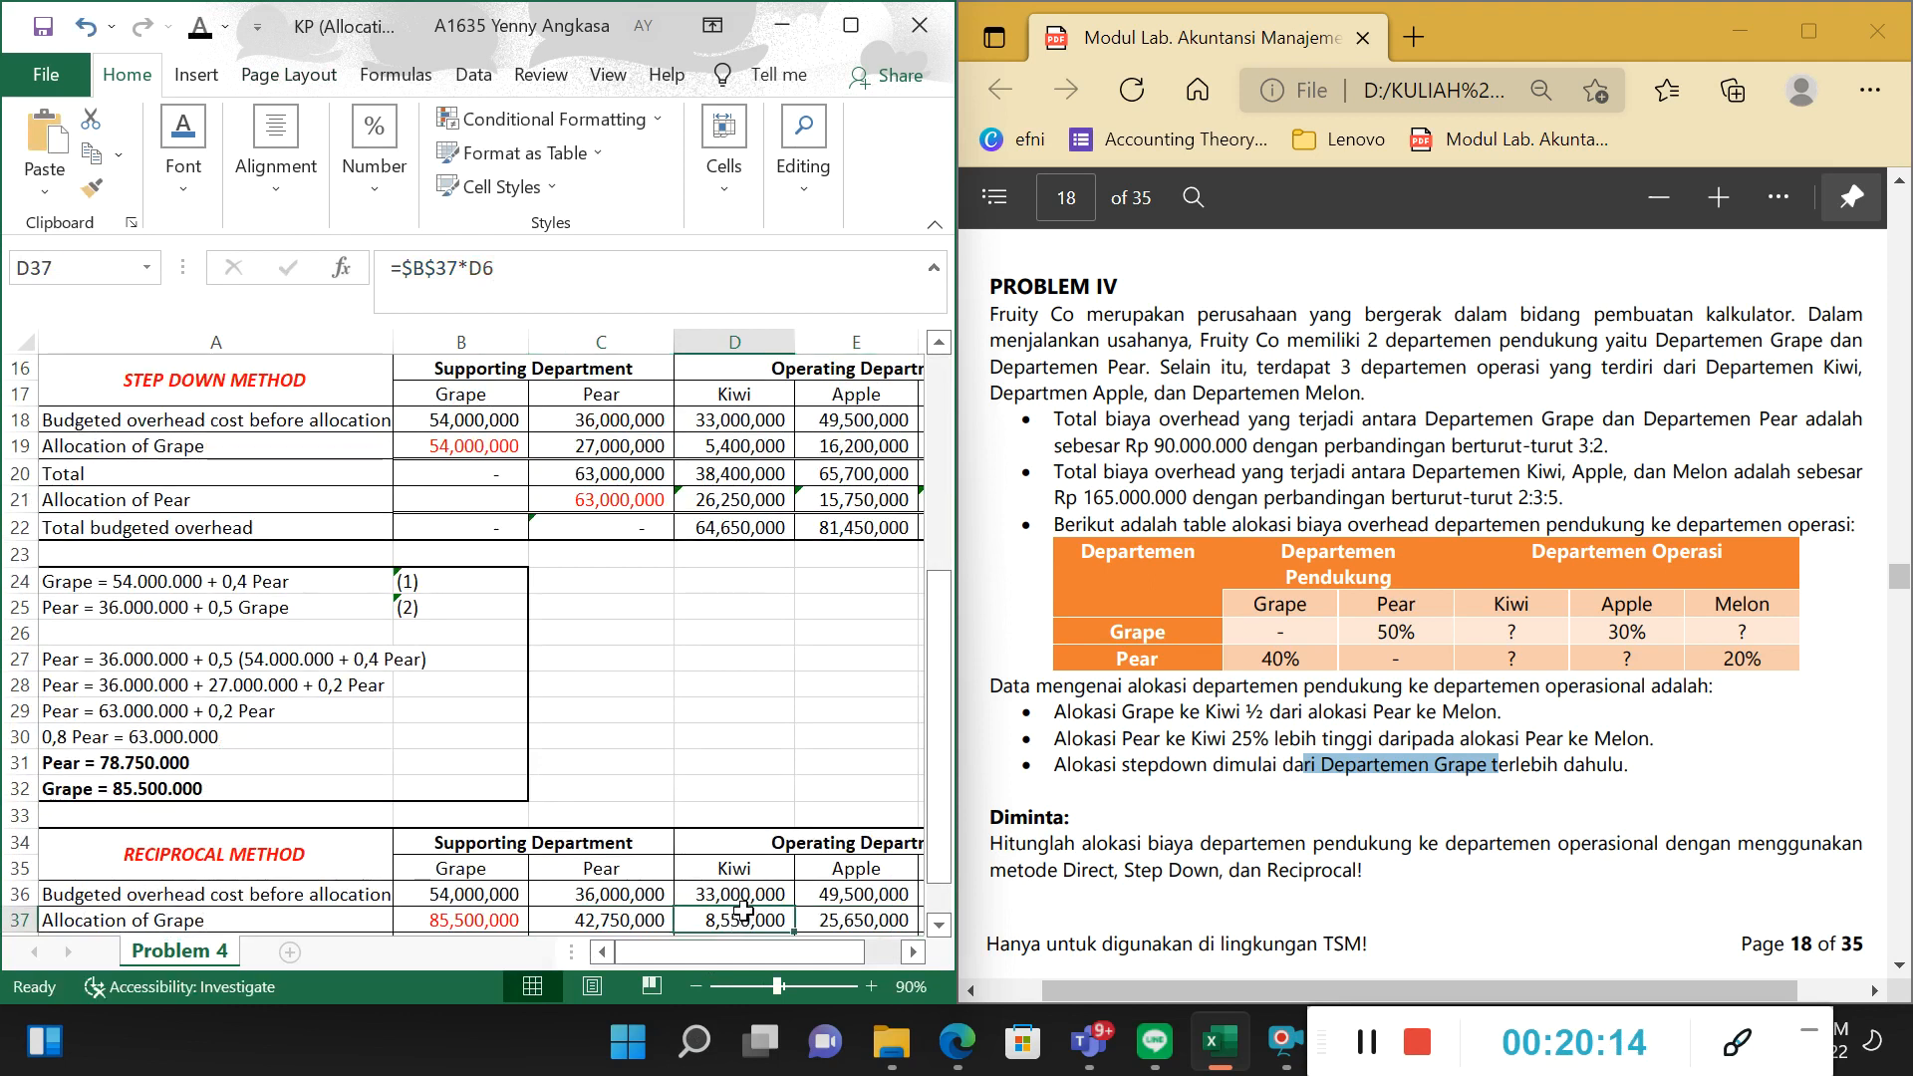
{"action": "left_click", "coordinate": [533, 267]}
{"action": "scroll", "coordinate": [559, 563], "scroll_direction": "up", "scroll_amount": 4}
{"action": "scroll", "coordinate": [660, 592], "scroll_direction": "down", "scroll_amount": 5}
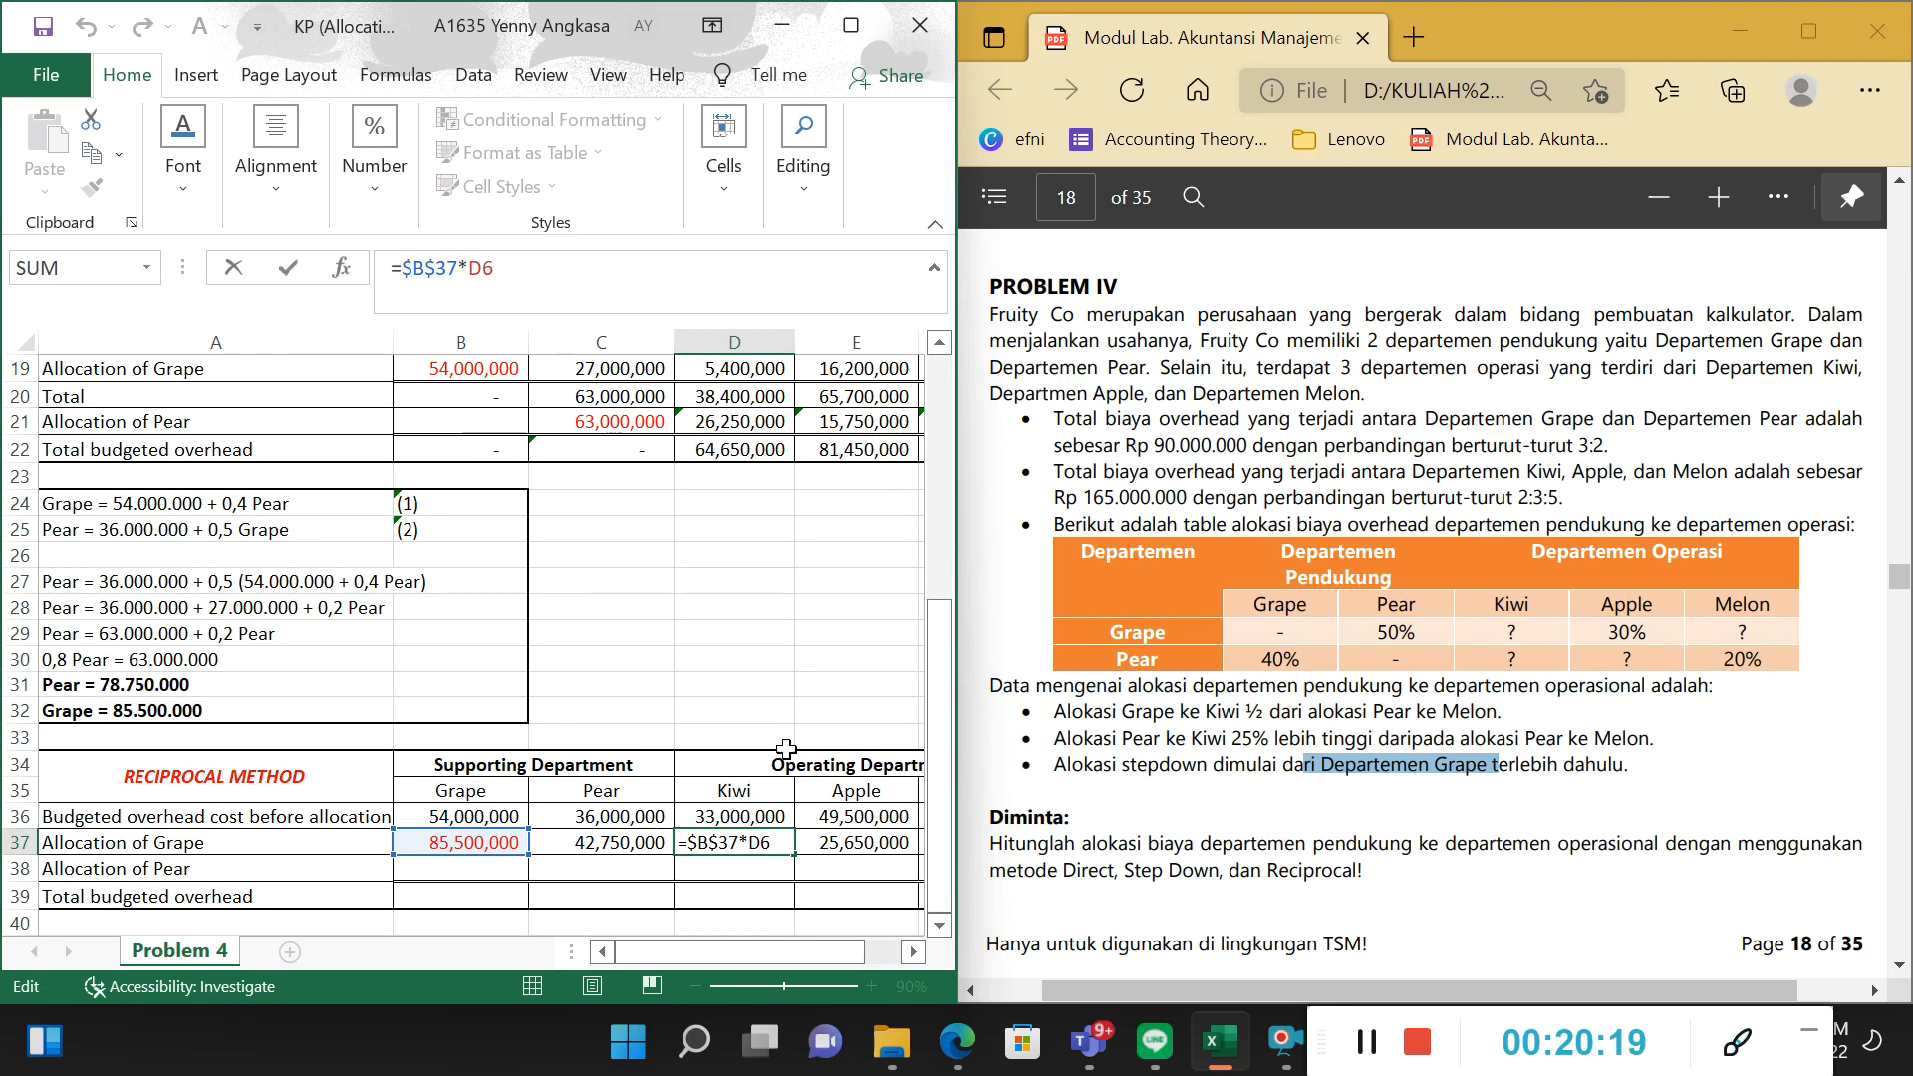
{"action": "scroll", "coordinate": [786, 750], "scroll_direction": "up", "scroll_amount": 6}
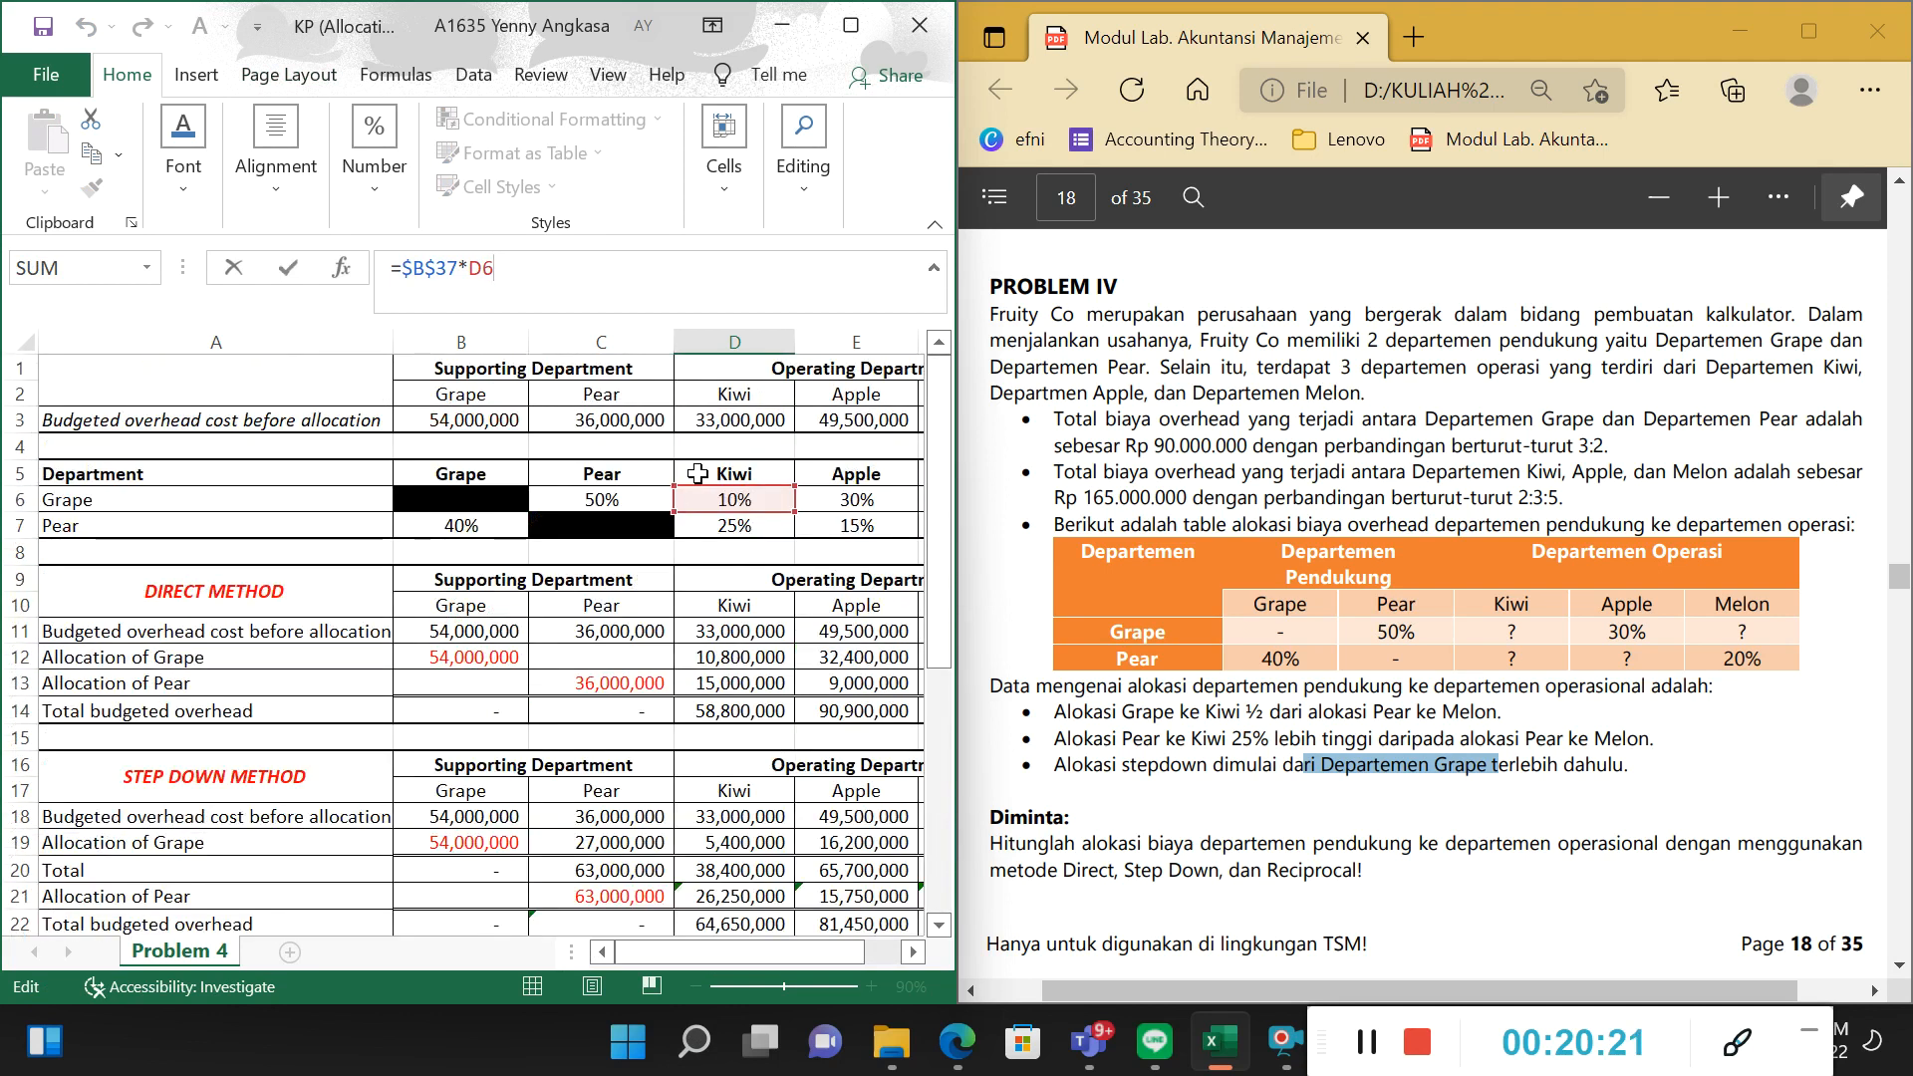
{"action": "key", "text": "Tab"}
{"action": "key", "text": "Tab"}
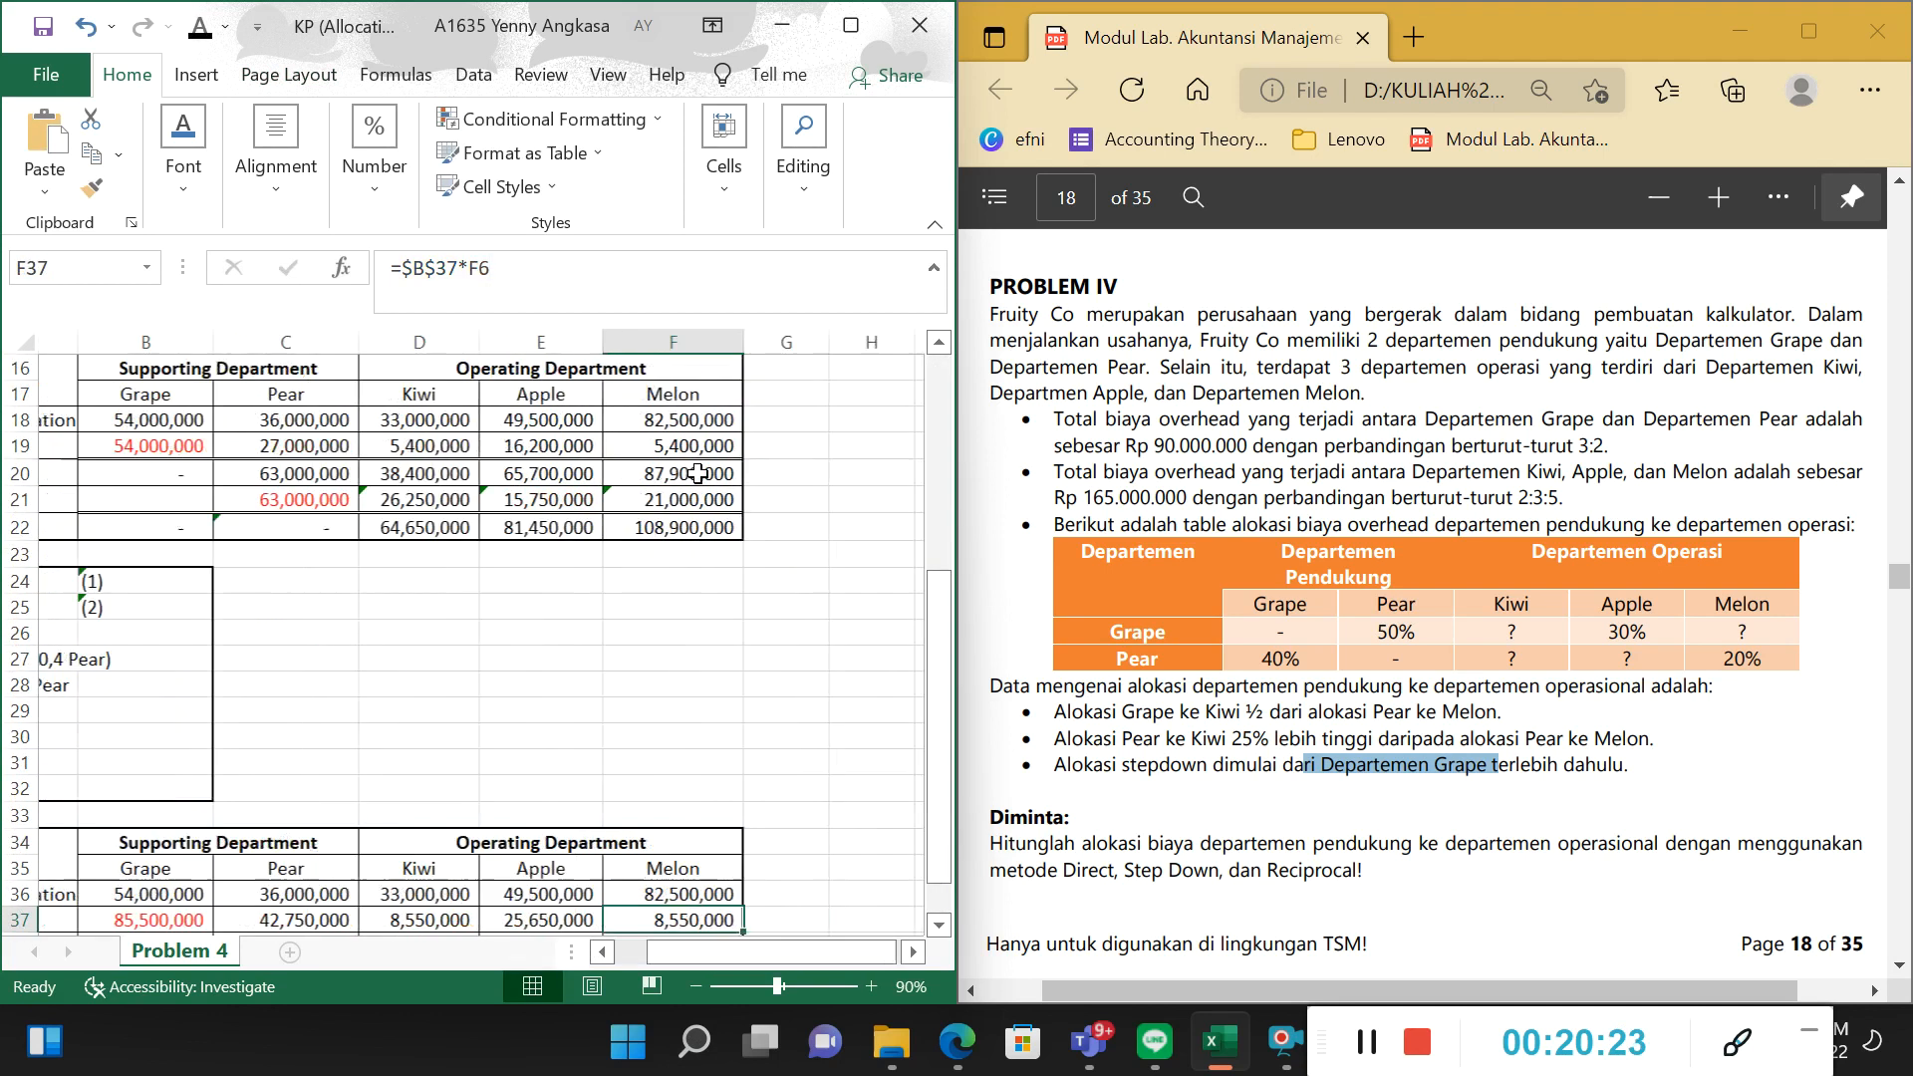
Check the Apple and Melon allocations in E37 and F37 against the Grape percentages in row 6.
{"action": "scroll", "coordinate": [805, 575], "scroll_direction": "down", "scroll_amount": 2}
{"action": "left_click", "coordinate": [524, 759]}
{"action": "scroll", "coordinate": [535, 718], "scroll_direction": "up", "scroll_amount": 1}
{"action": "scroll", "coordinate": [536, 718], "scroll_direction": "up", "scroll_amount": 7}
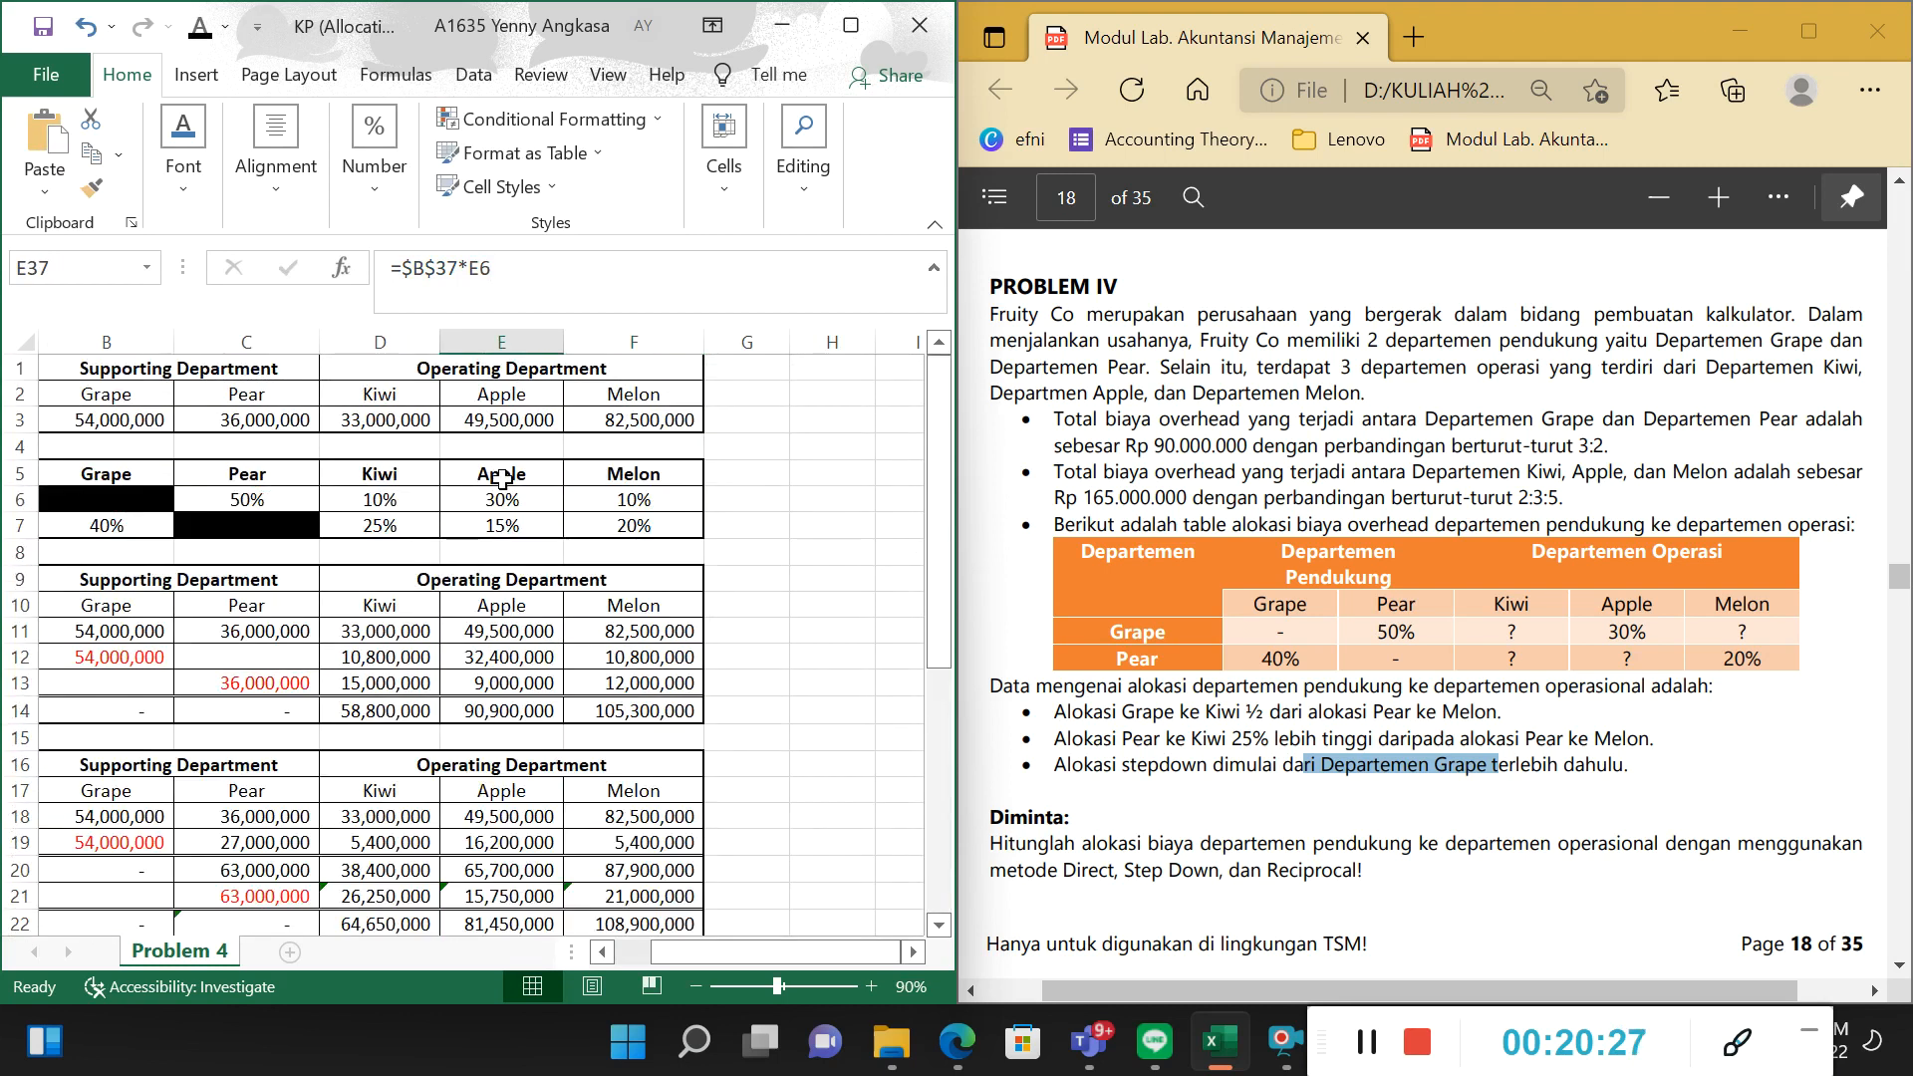
{"action": "scroll", "coordinate": [653, 513], "scroll_direction": "down", "scroll_amount": 6}
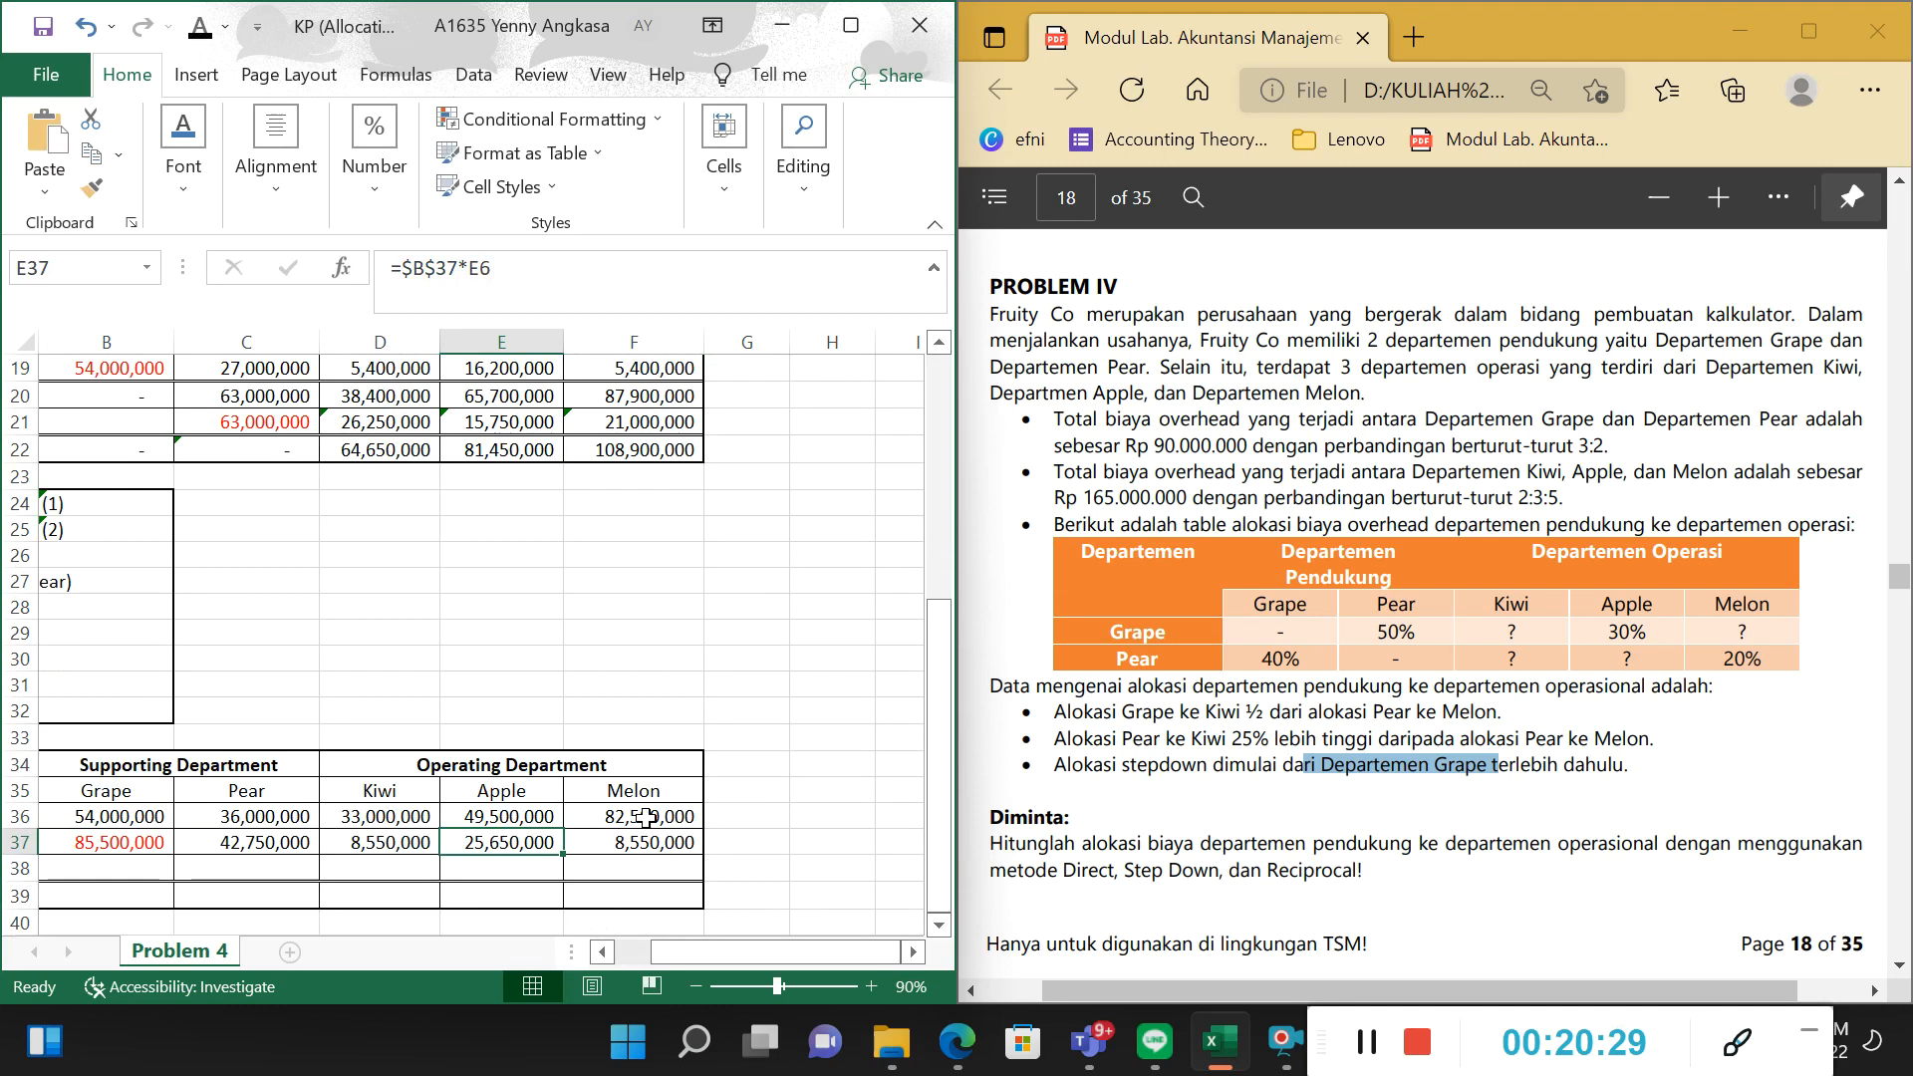
{"action": "left_click", "coordinate": [626, 842]}
Reveal the Allocation of Pear amount in C38 by setting its font colour to red.
{"action": "left_click_drag", "start_coordinate": [728, 949], "coordinate": [700, 954]}
{"action": "left_click", "coordinate": [482, 876]}
{"action": "left_click", "coordinate": [580, 870]}
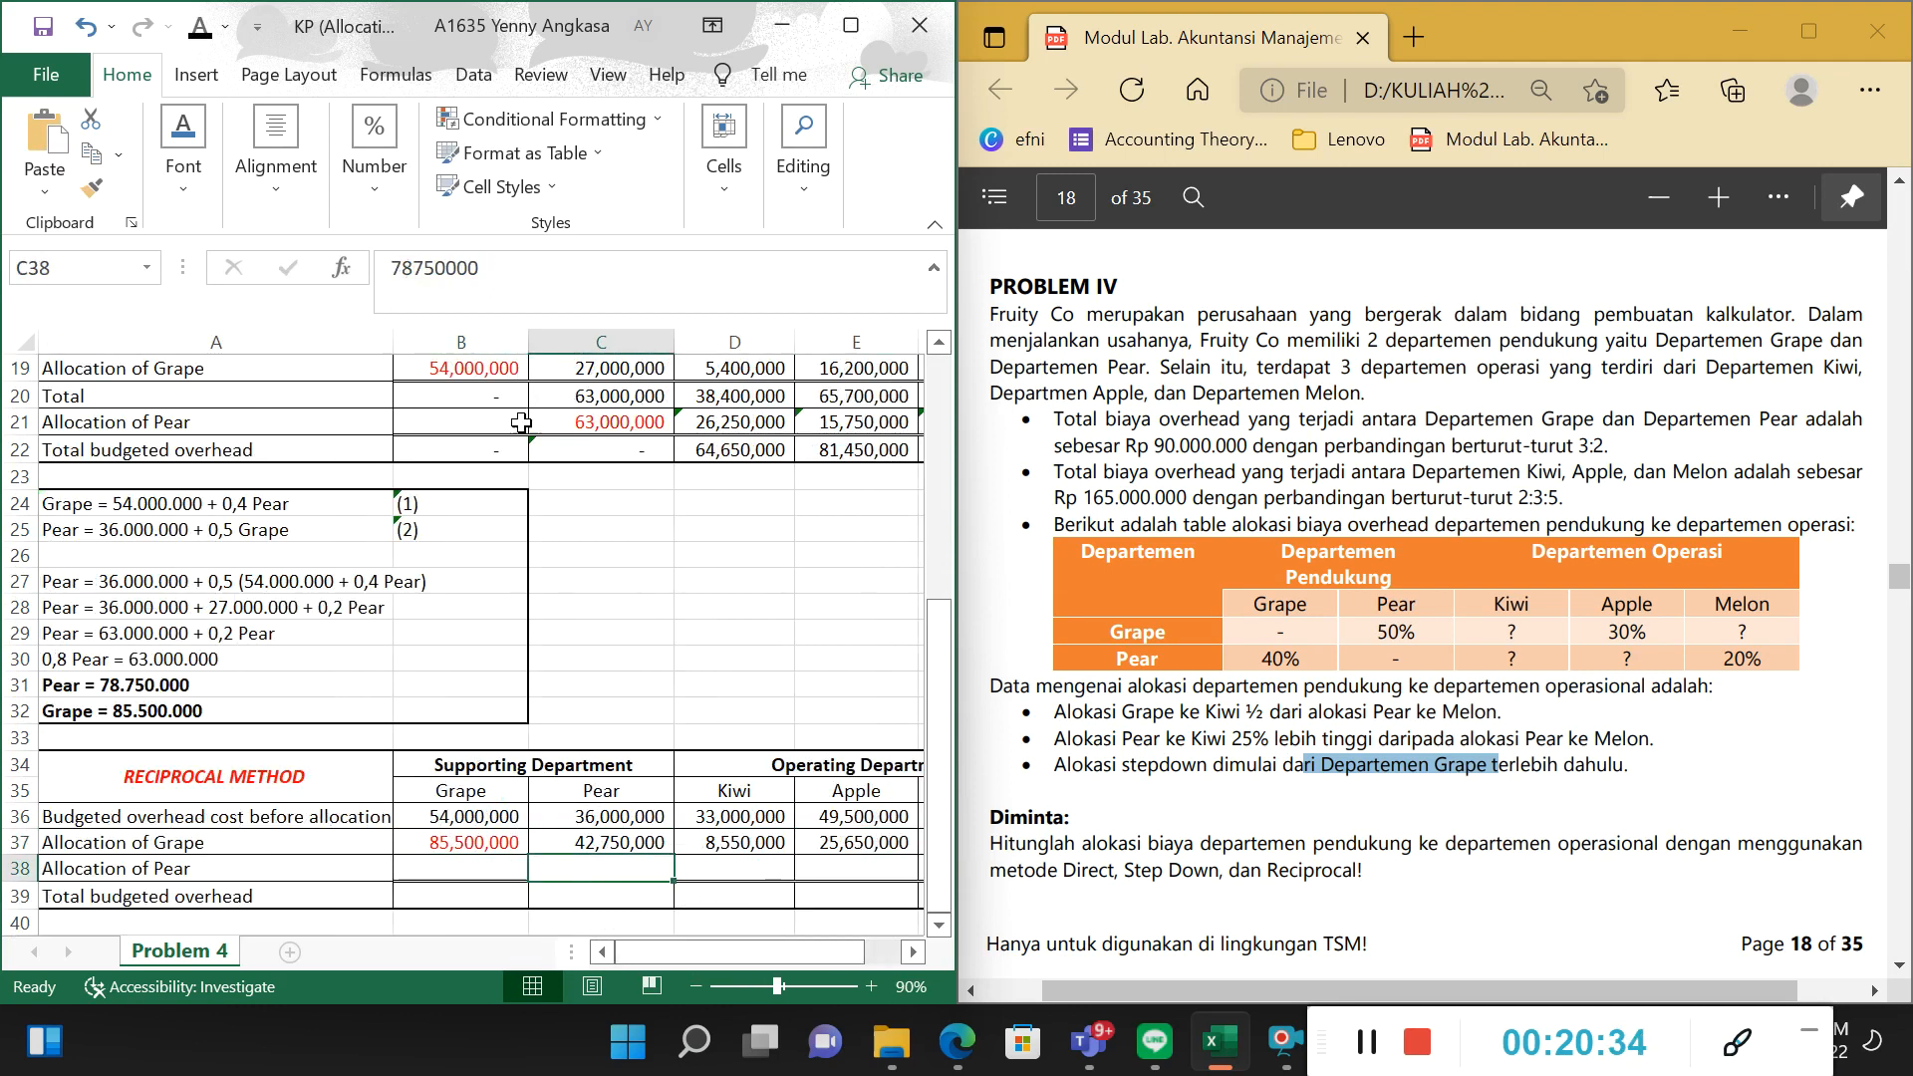
{"action": "left_click", "coordinate": [225, 27]}
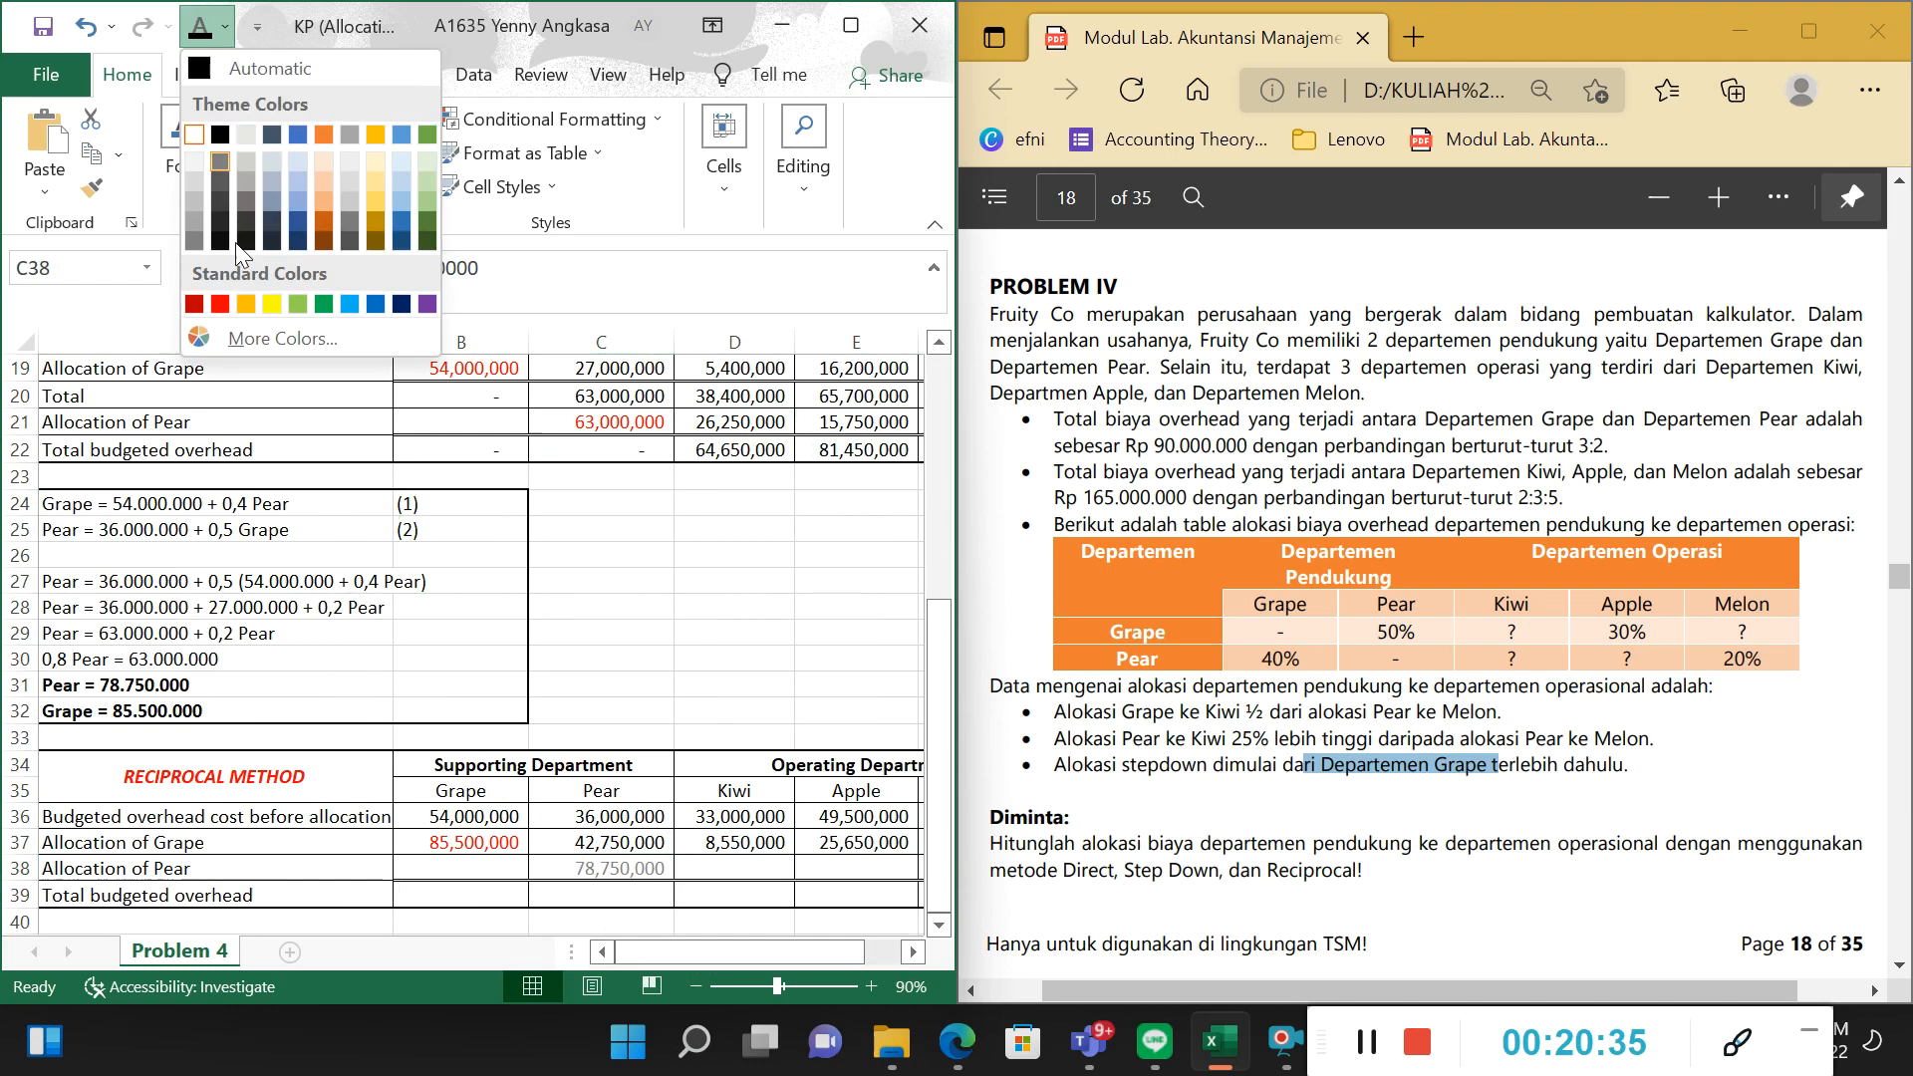
{"action": "left_click", "coordinate": [231, 307]}
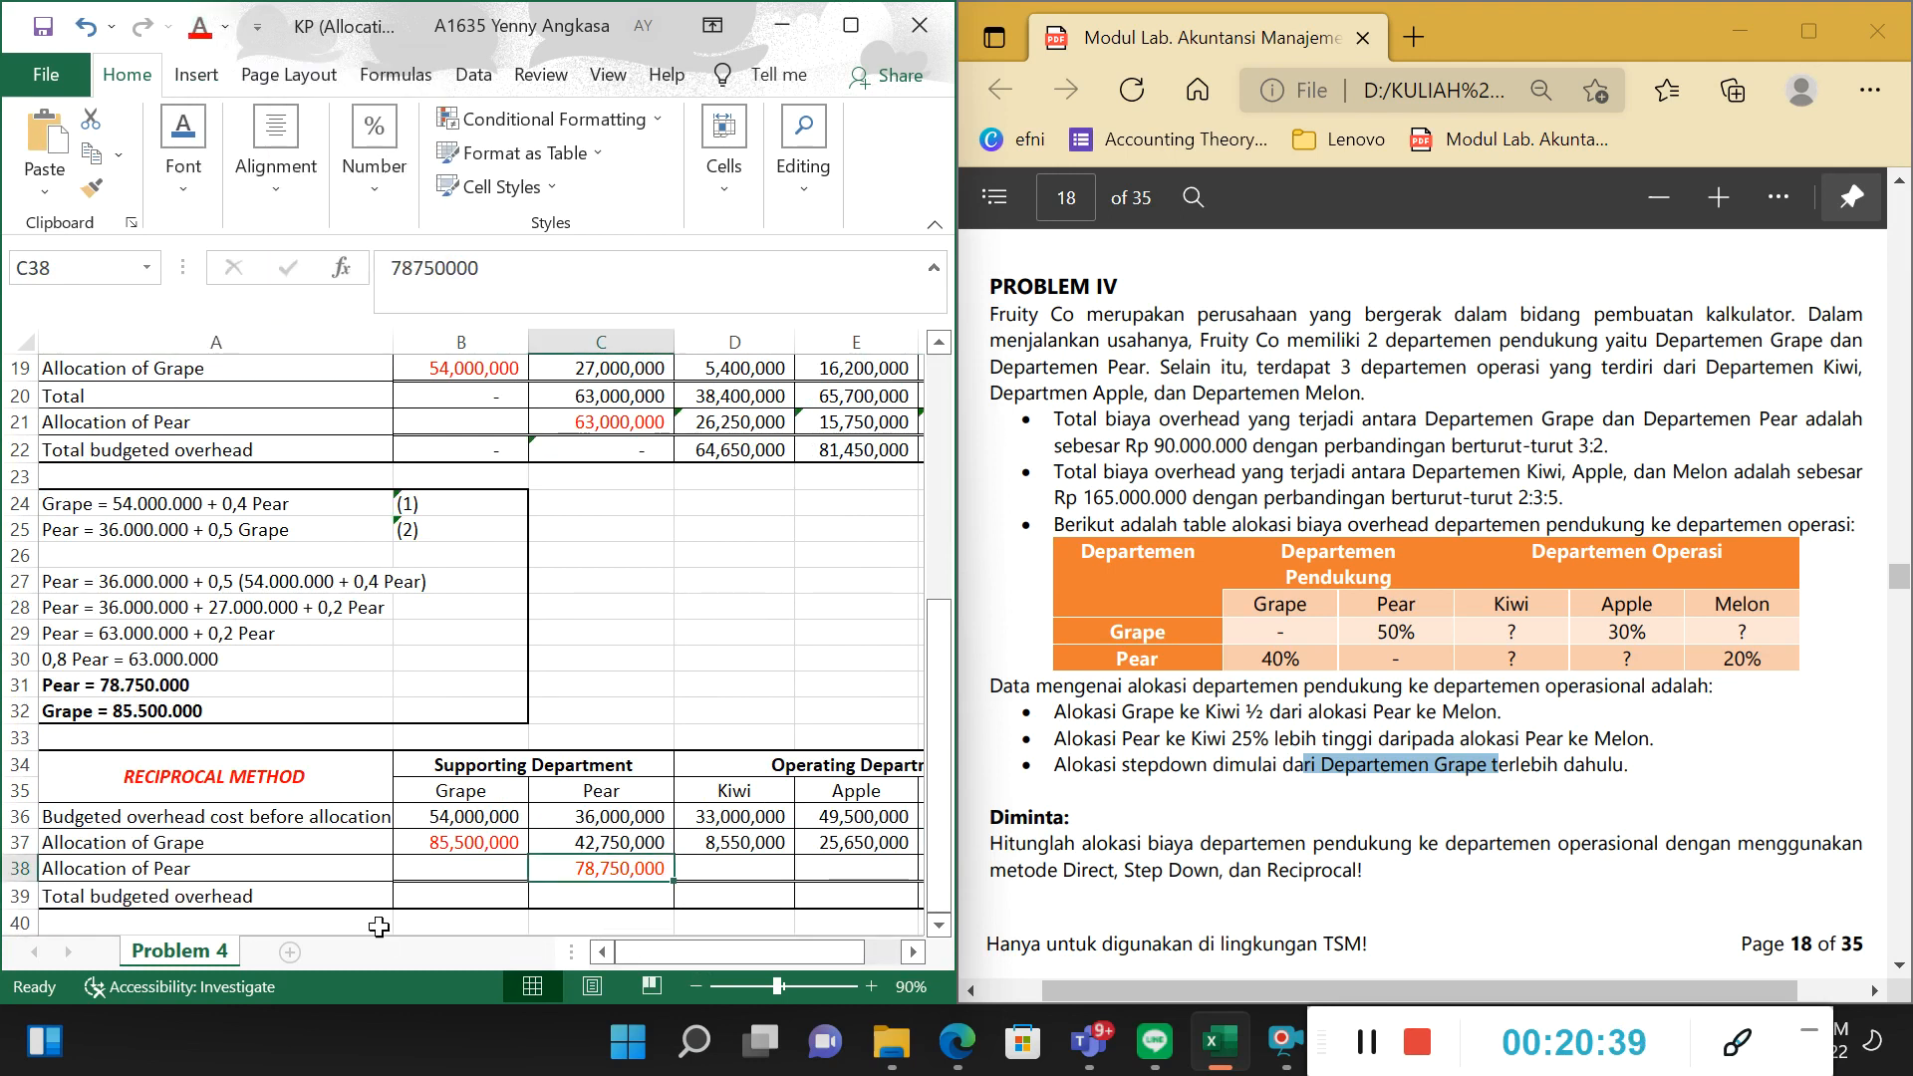
Relate the Allocation of Pear cells in row 38 to the Pear percentages in row 7.
{"action": "left_click", "coordinate": [439, 869]}
{"action": "left_click", "coordinate": [701, 869]}
{"action": "left_click", "coordinate": [883, 871]}
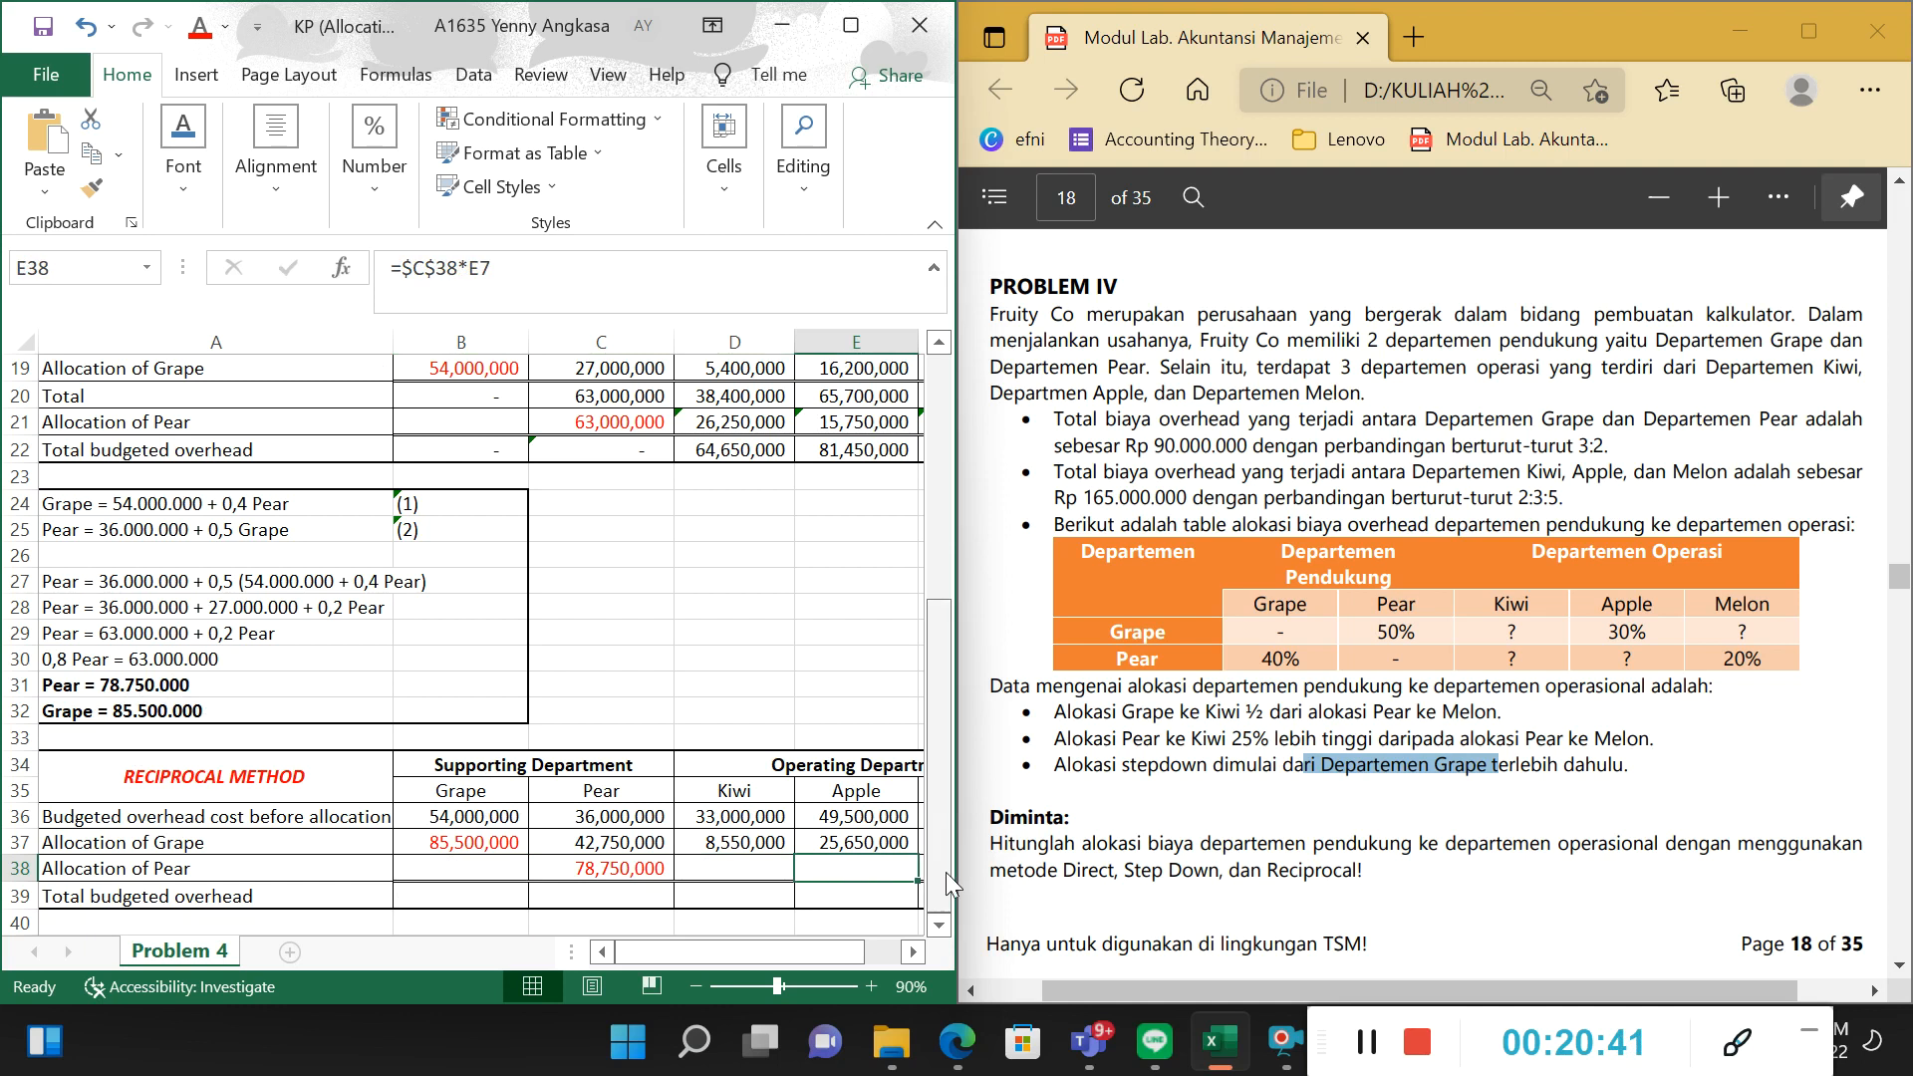
{"action": "scroll", "coordinate": [816, 802], "scroll_direction": "up", "scroll_amount": 6}
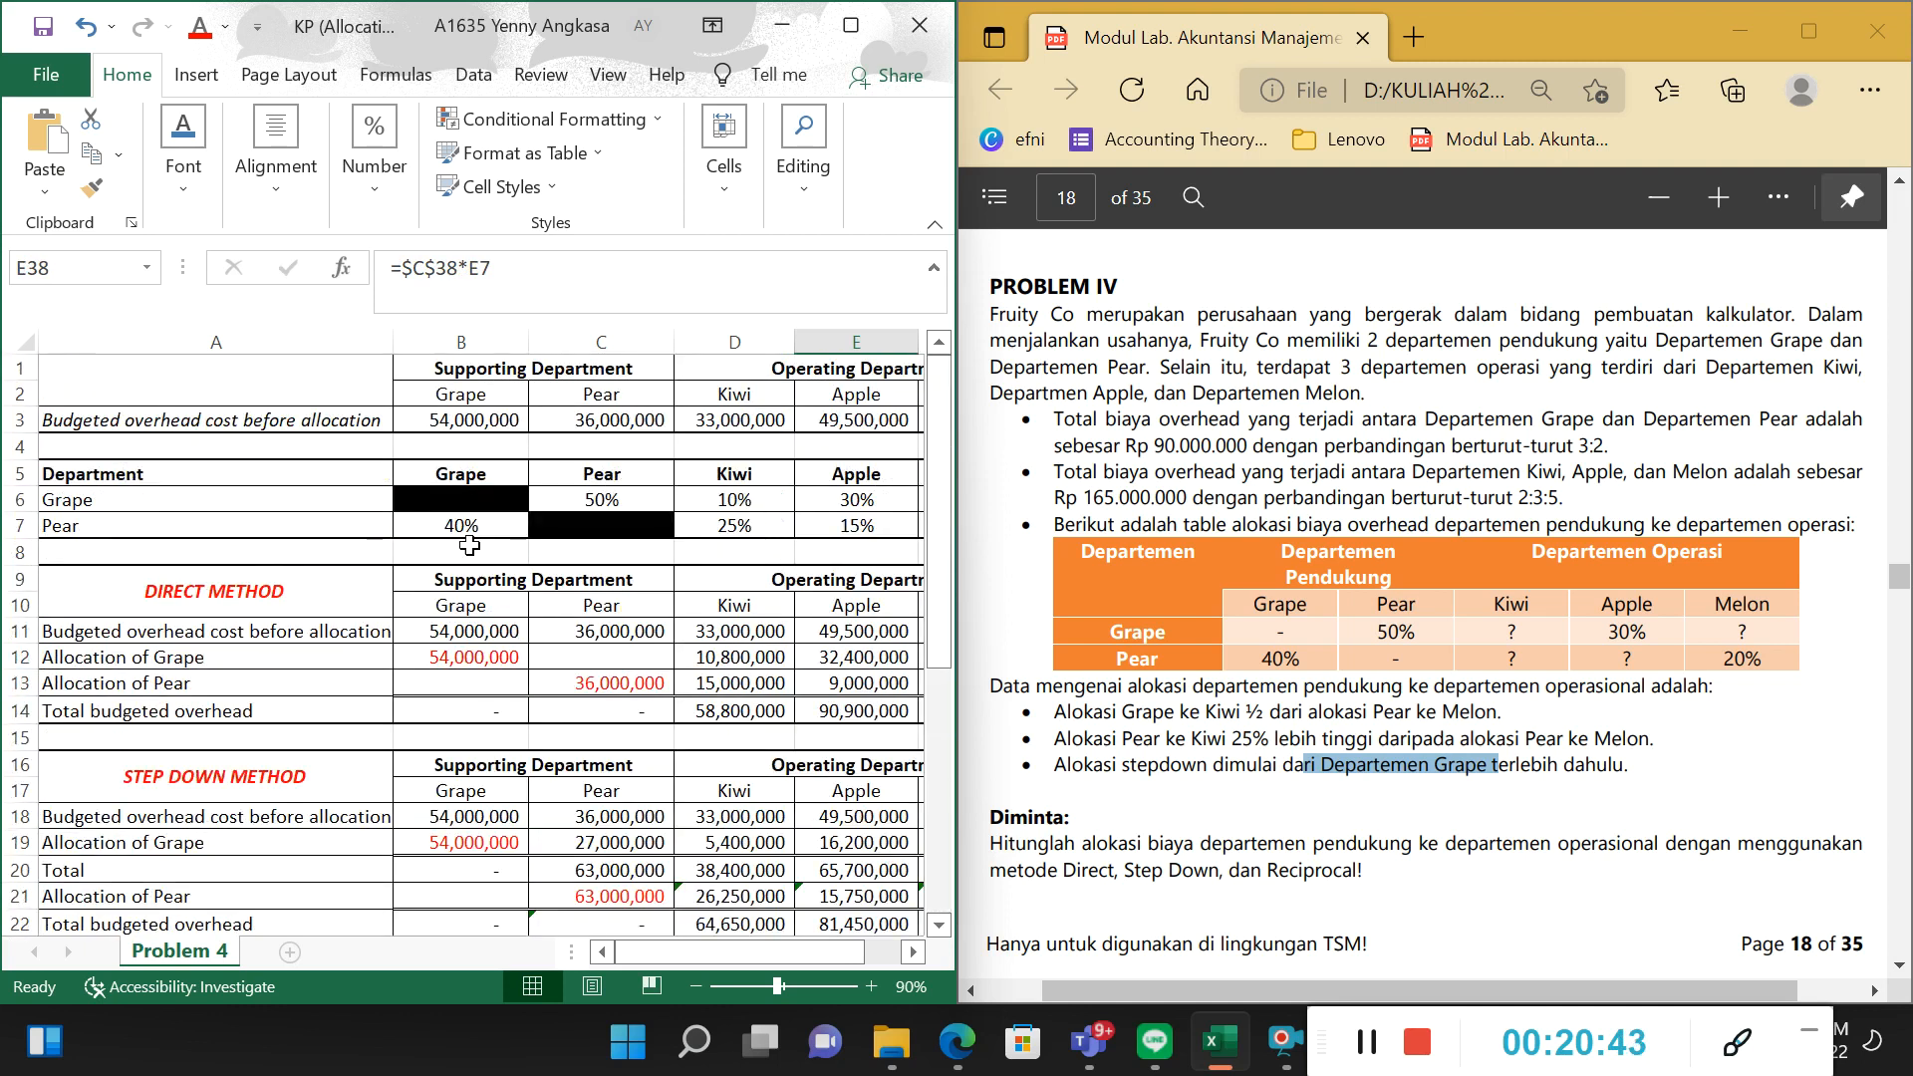
{"action": "left_click", "coordinate": [465, 528]}
{"action": "left_click", "coordinate": [759, 513]}
{"action": "left_click", "coordinate": [834, 520]}
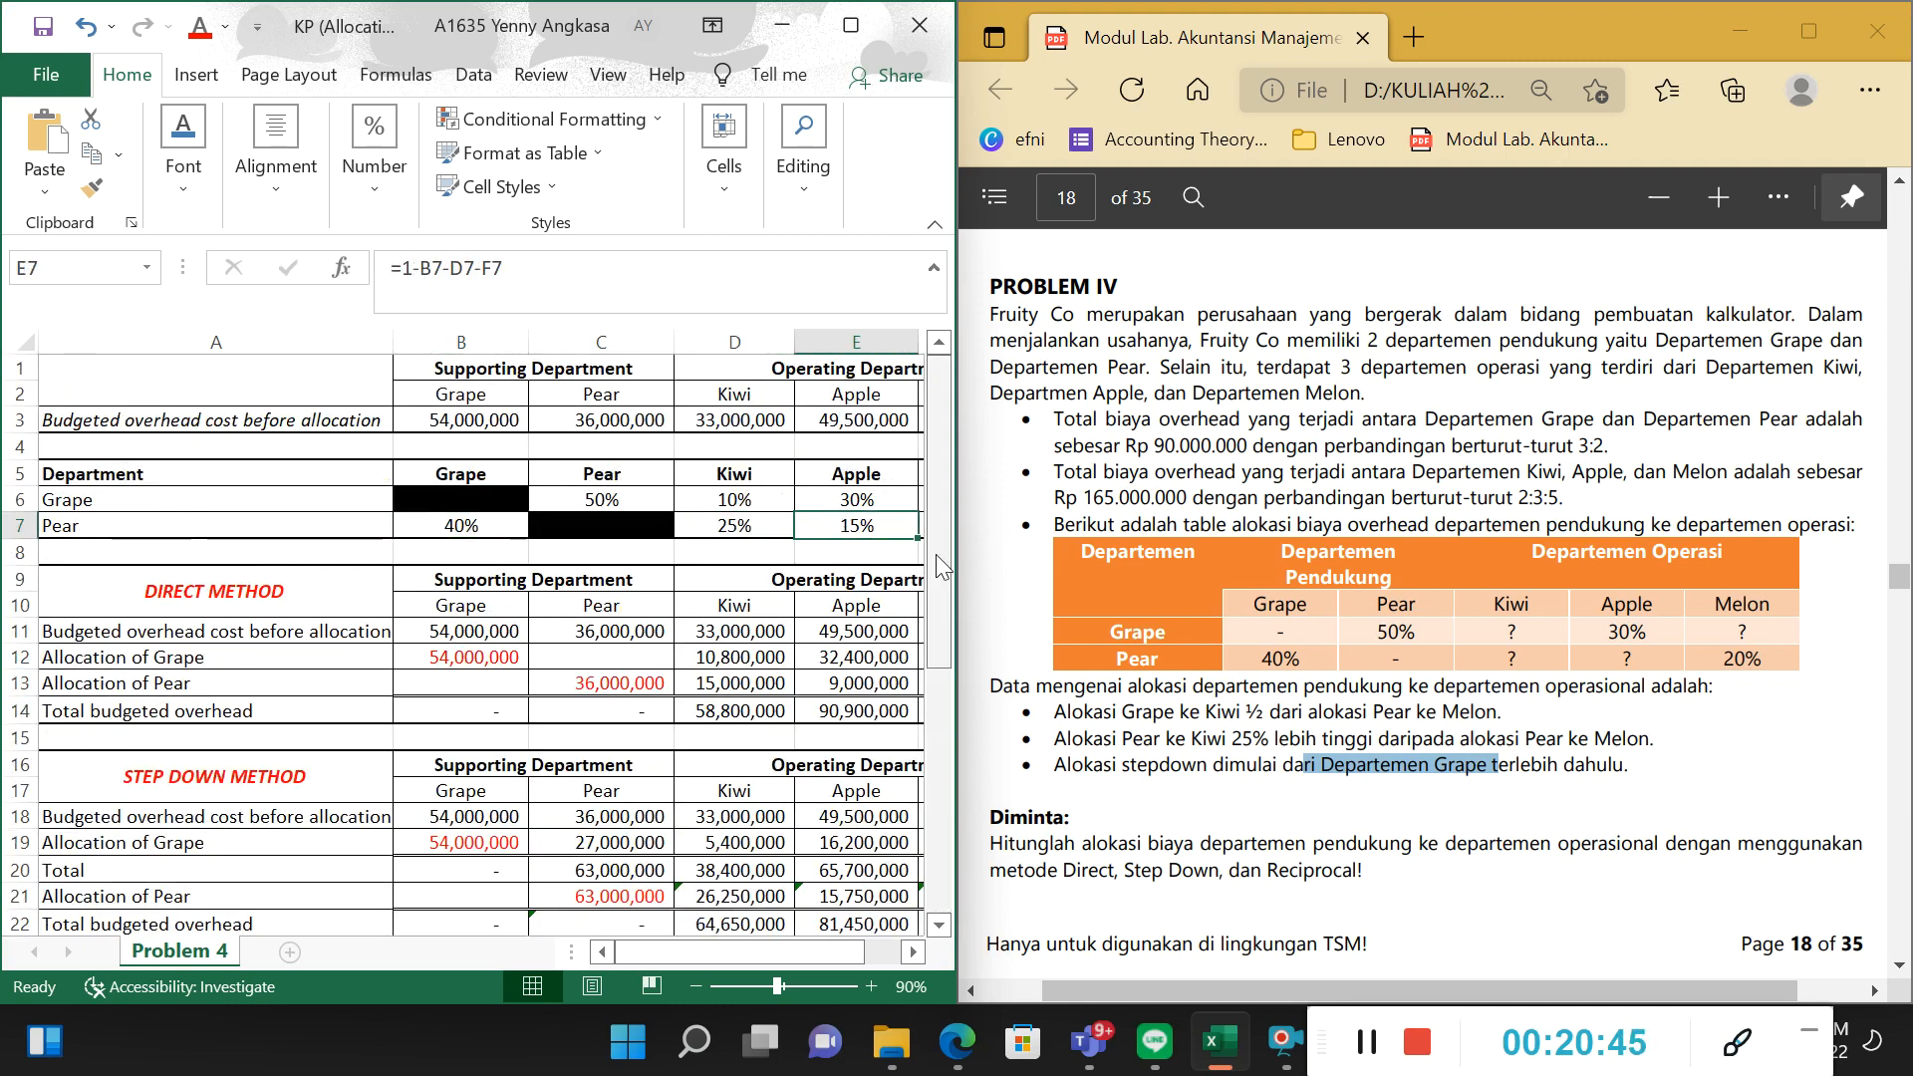
{"action": "key", "text": "Right"}
Reveal the Allocation of Pear amounts for Kiwi, Apple and Melon in D38:F38 using the Automatic font colour.
{"action": "key", "text": "Left"}
{"action": "key", "text": "Left"}
{"action": "key", "text": "Left"}
{"action": "key", "text": "Down"}
{"action": "key", "text": "Down"}
{"action": "key", "text": "Down"}
{"action": "key", "text": "Down"}
{"action": "key", "text": "Down"}
{"action": "key", "text": "Down"}
{"action": "key", "text": "Down"}
{"action": "key", "text": "Down"}
{"action": "key", "text": "Down"}
{"action": "key", "text": "Down"}
{"action": "key", "text": "Down"}
{"action": "key", "text": "Down"}
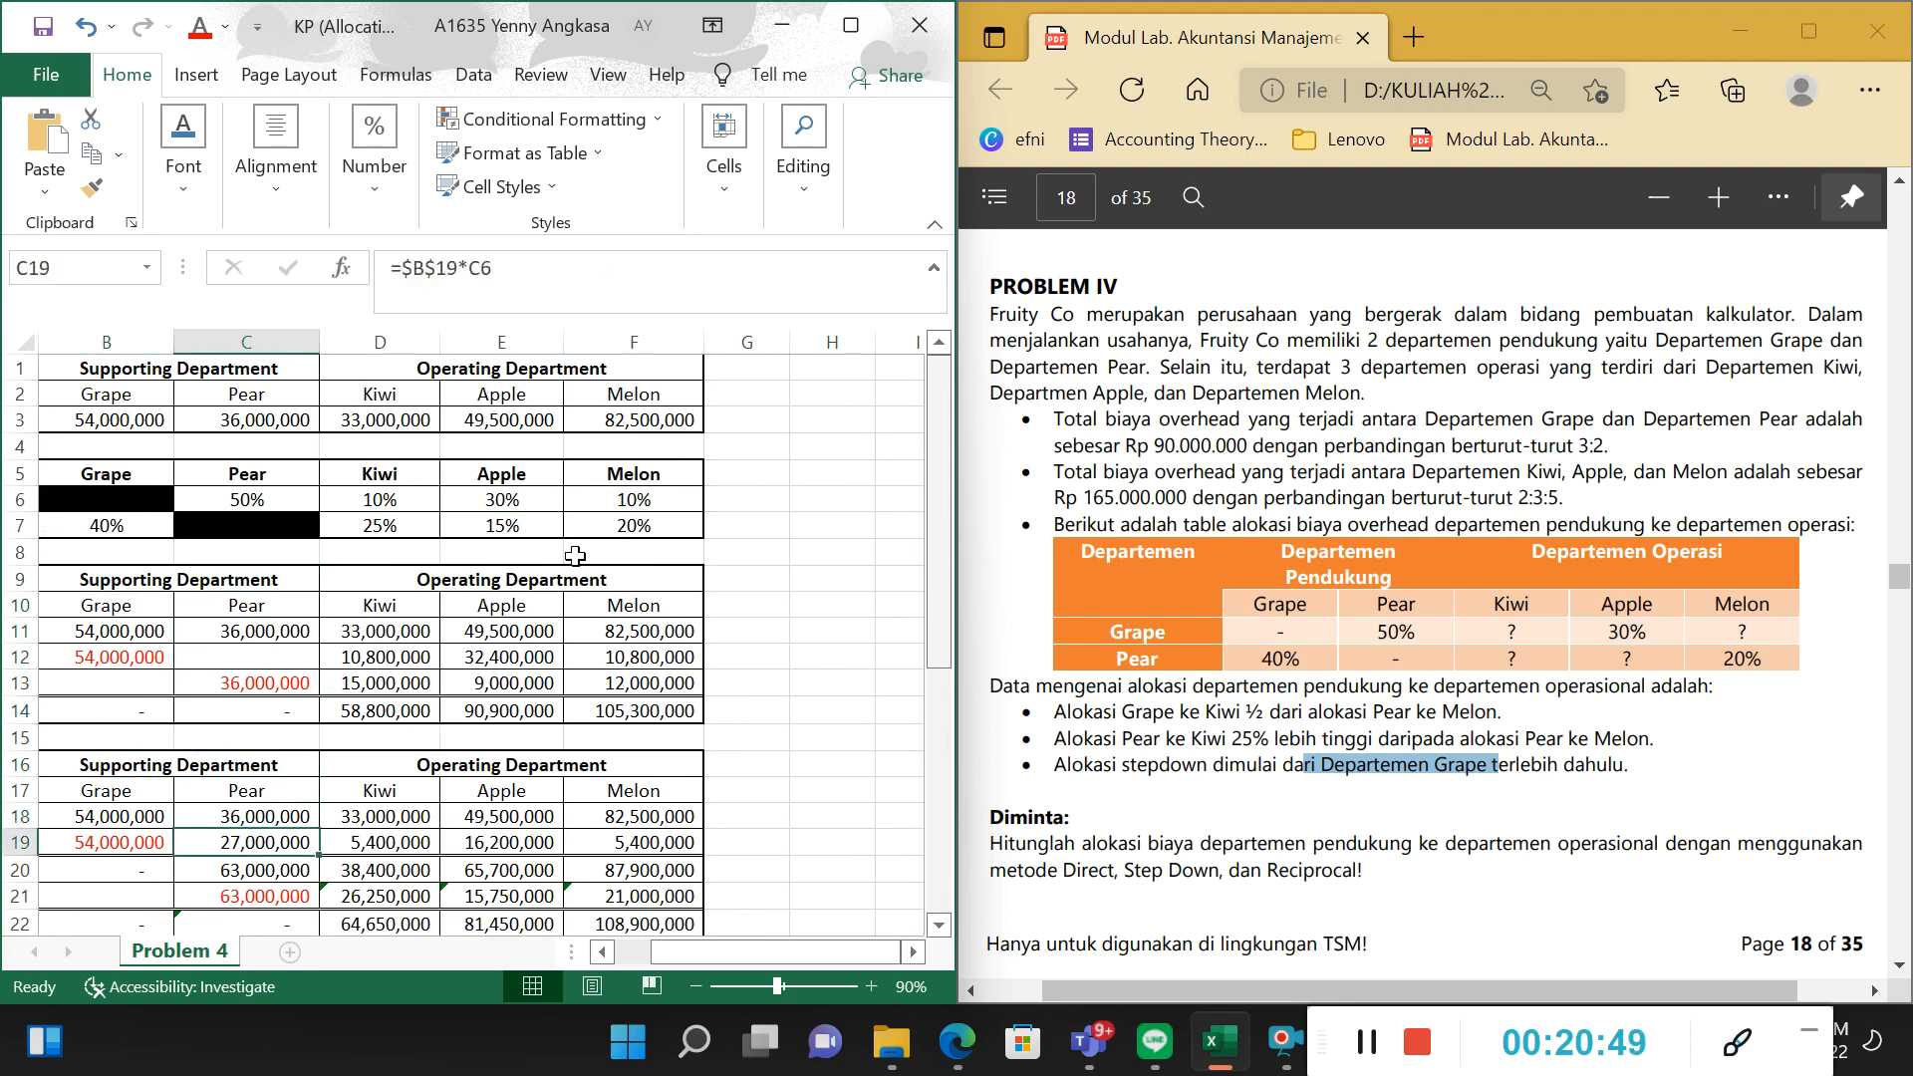
{"action": "scroll", "coordinate": [576, 555], "scroll_direction": "down", "scroll_amount": 7}
{"action": "left_click_drag", "start_coordinate": [792, 948], "coordinate": [779, 945]}
{"action": "left_click_drag", "start_coordinate": [411, 789], "coordinate": [624, 787]}
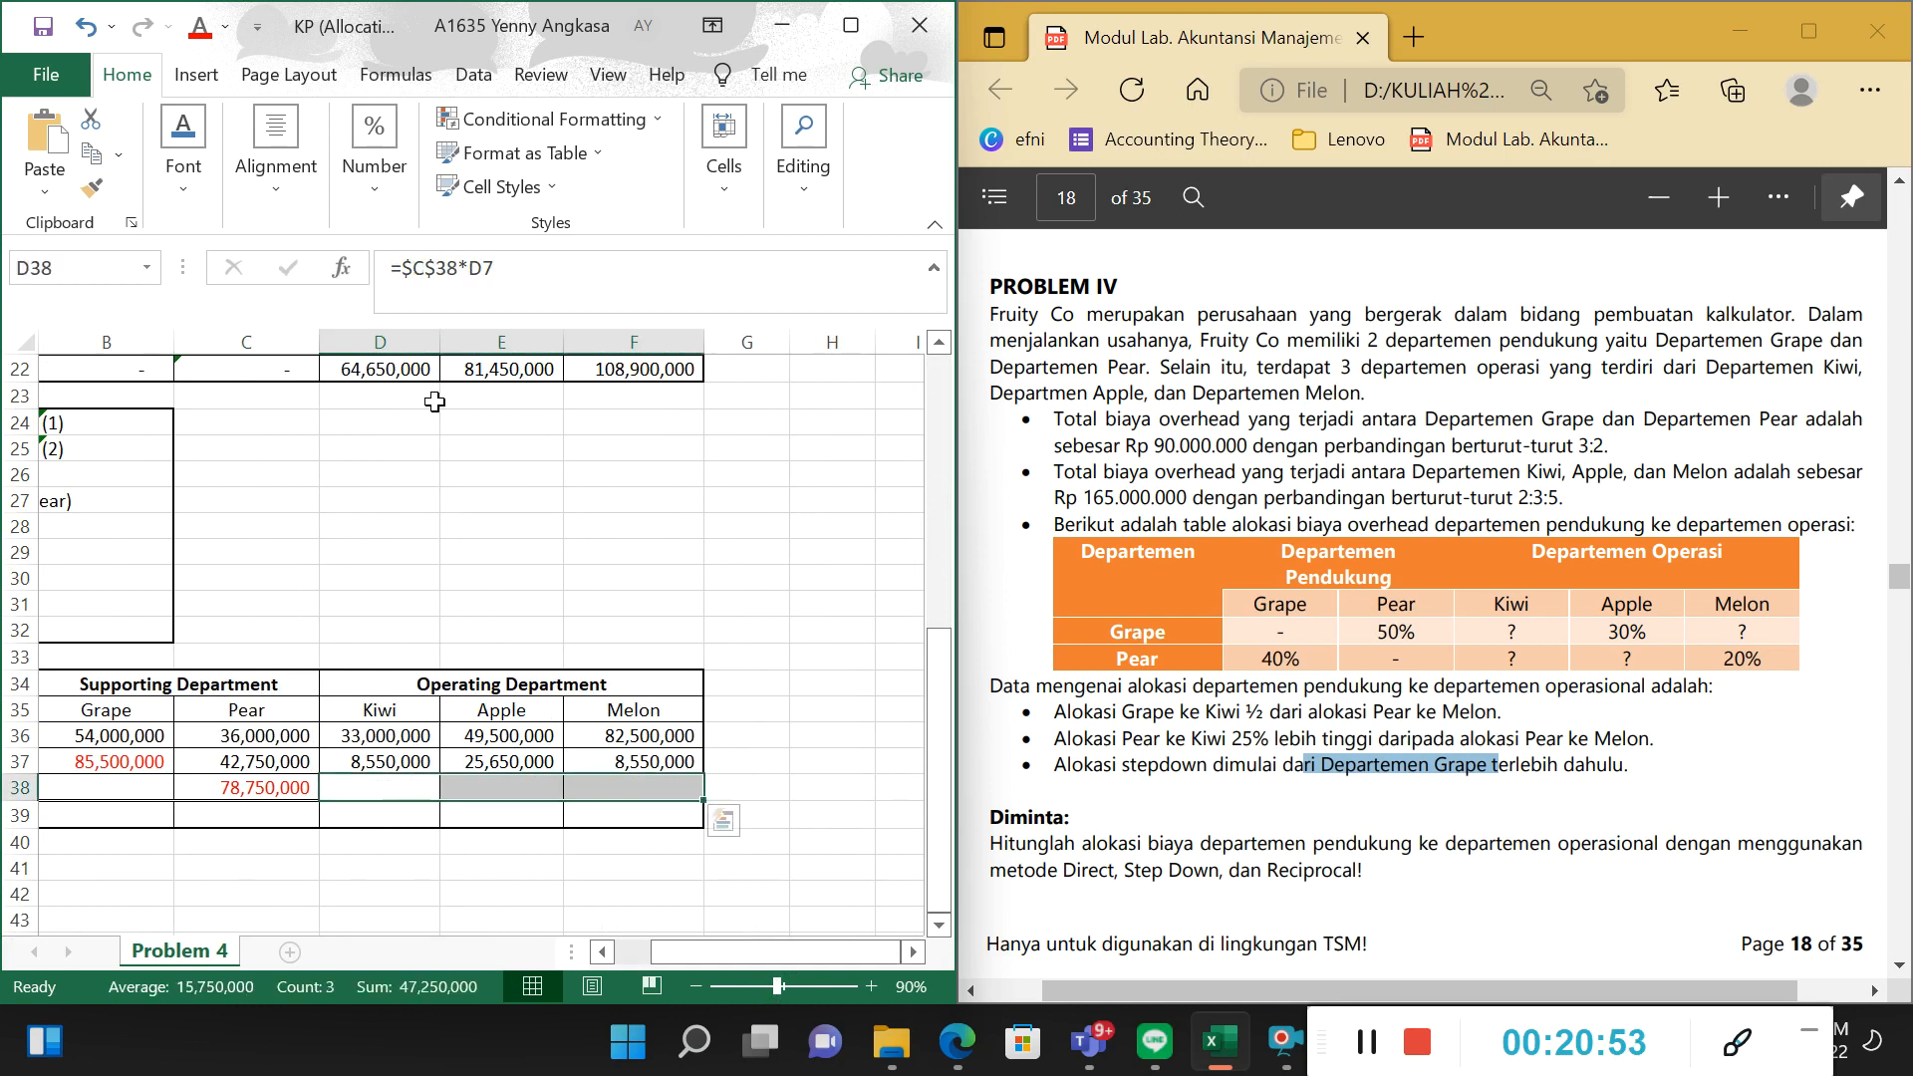
{"action": "left_click", "coordinate": [226, 27]}
{"action": "left_click", "coordinate": [259, 64]}
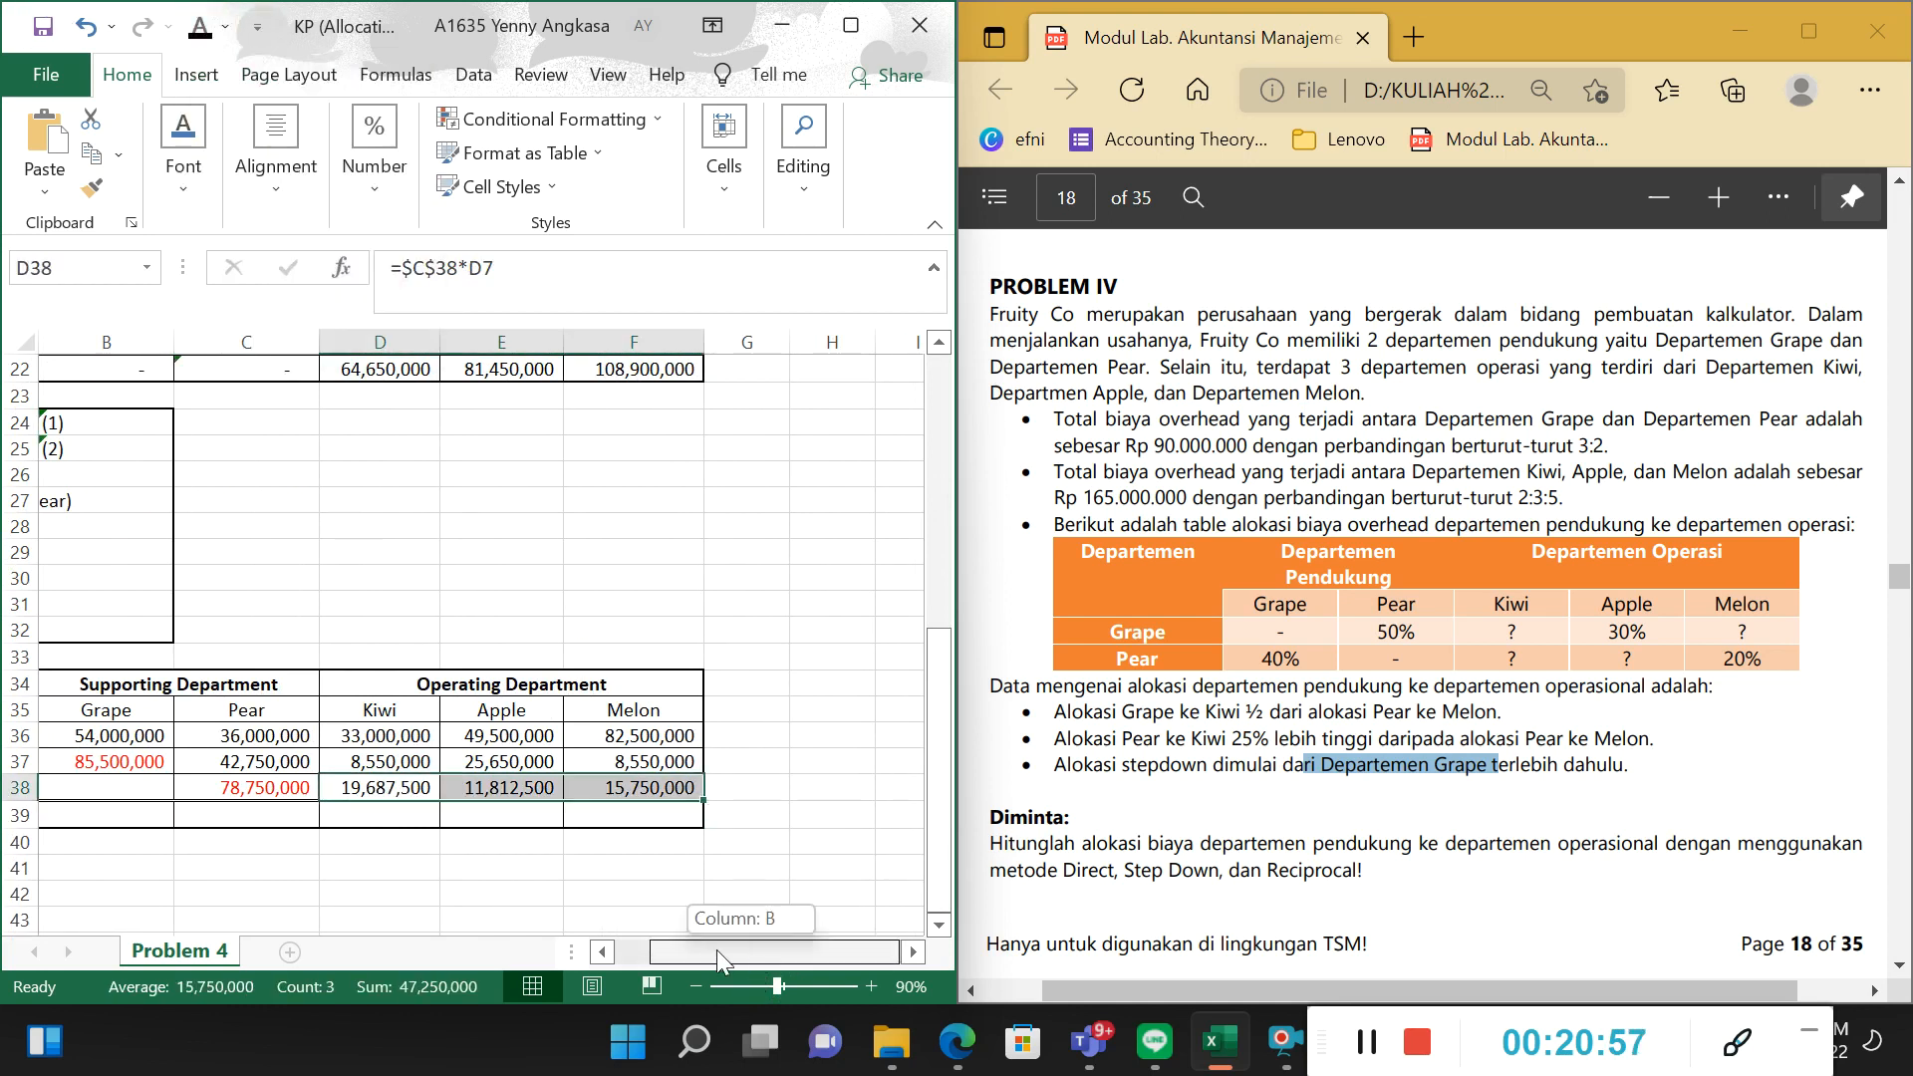
Reveal Pear's allocation to Grape in B38 by making its font black.
{"action": "left_click_drag", "start_coordinate": [715, 949], "coordinate": [661, 941]}
{"action": "left_click", "coordinate": [463, 780]}
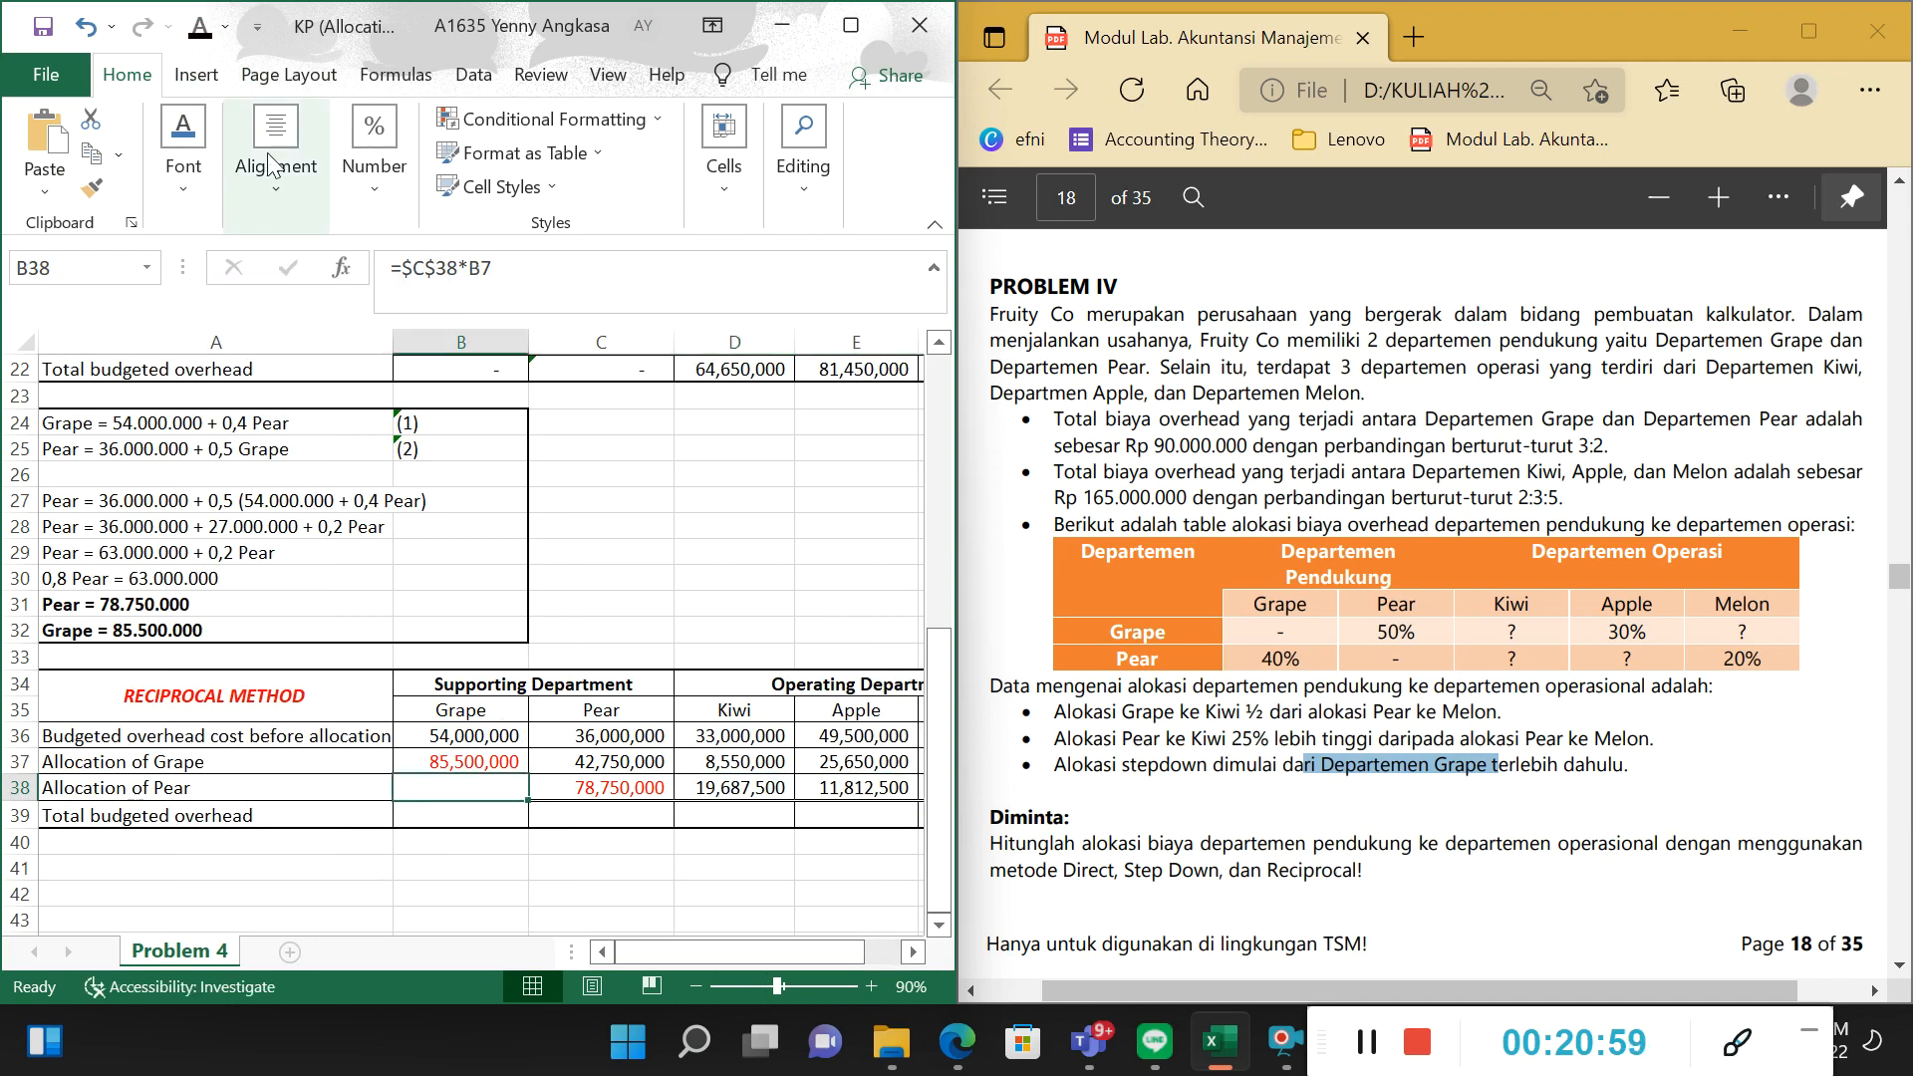
{"action": "type", "text": "31,500,000"}
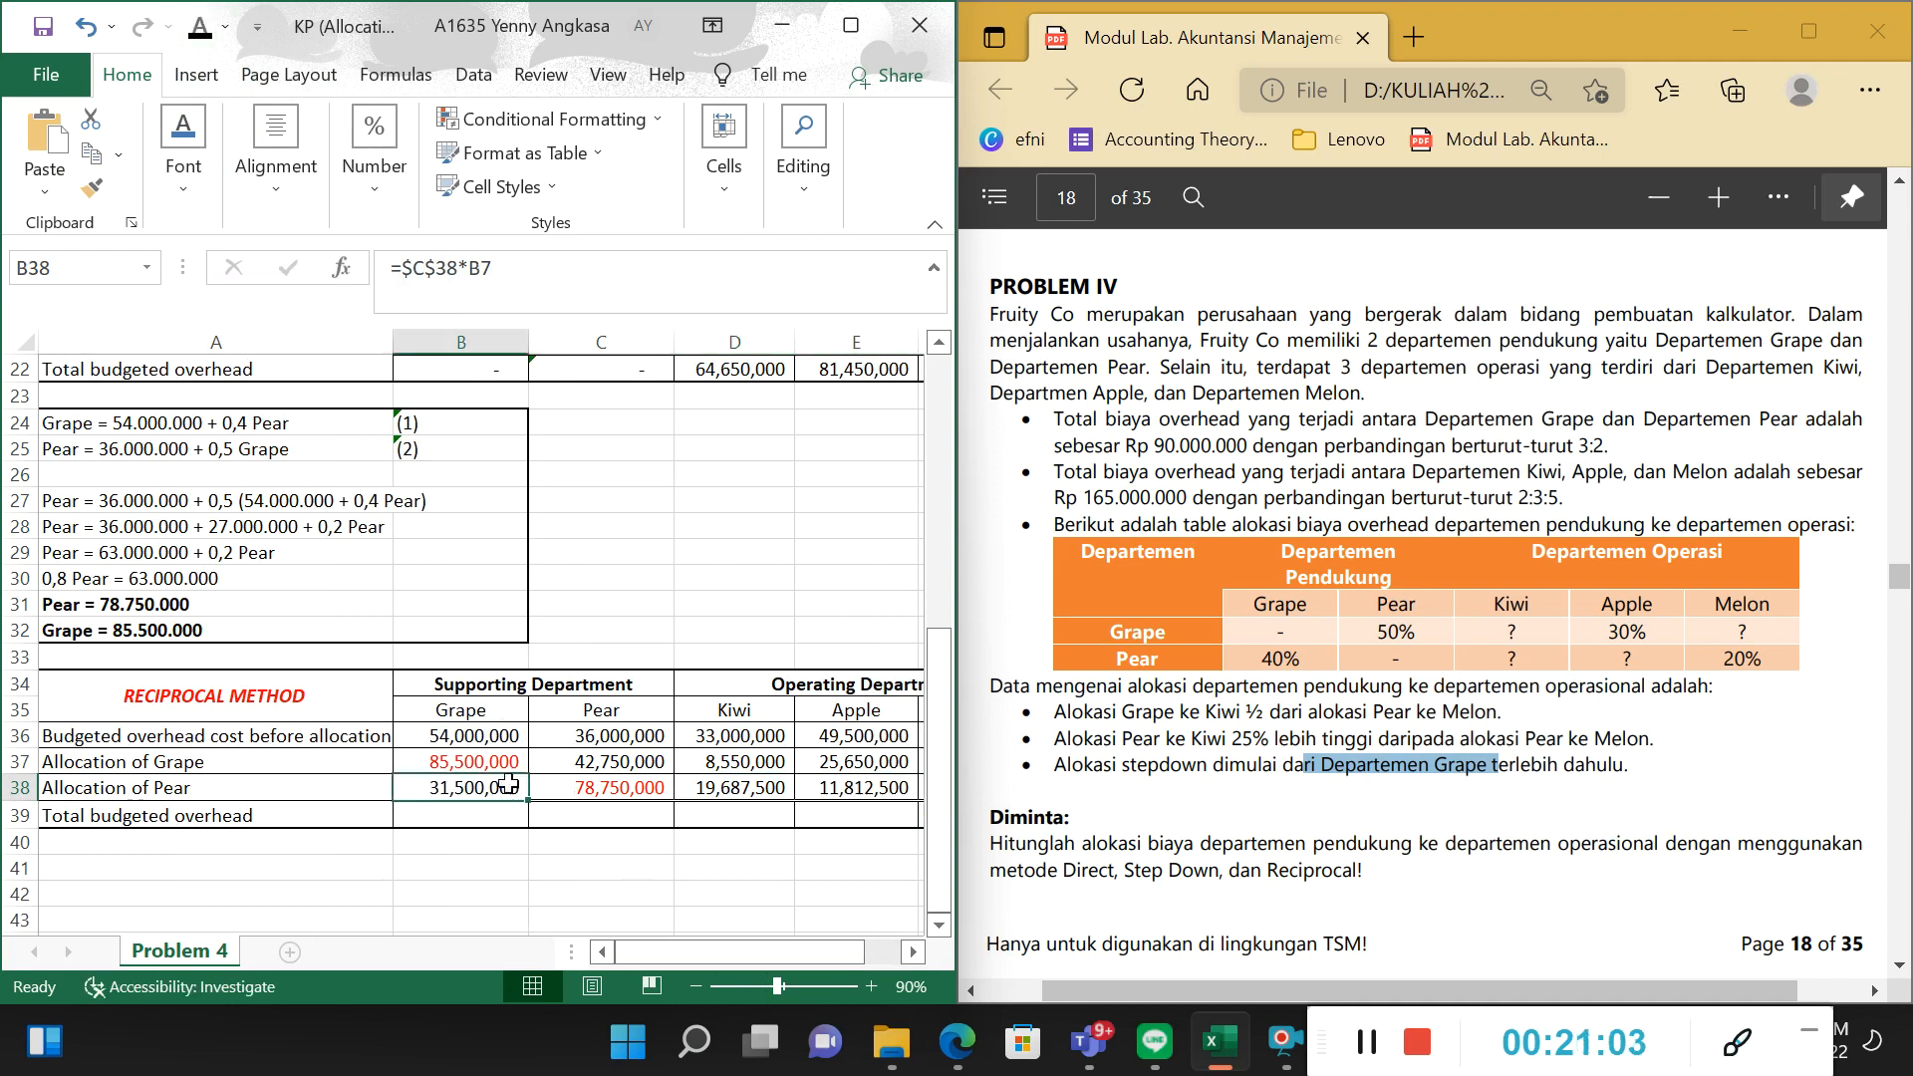
Trace the formula in B38 to the solved Pear amount in C38 and the percentage in B7.
{"action": "key", "text": "F2"}
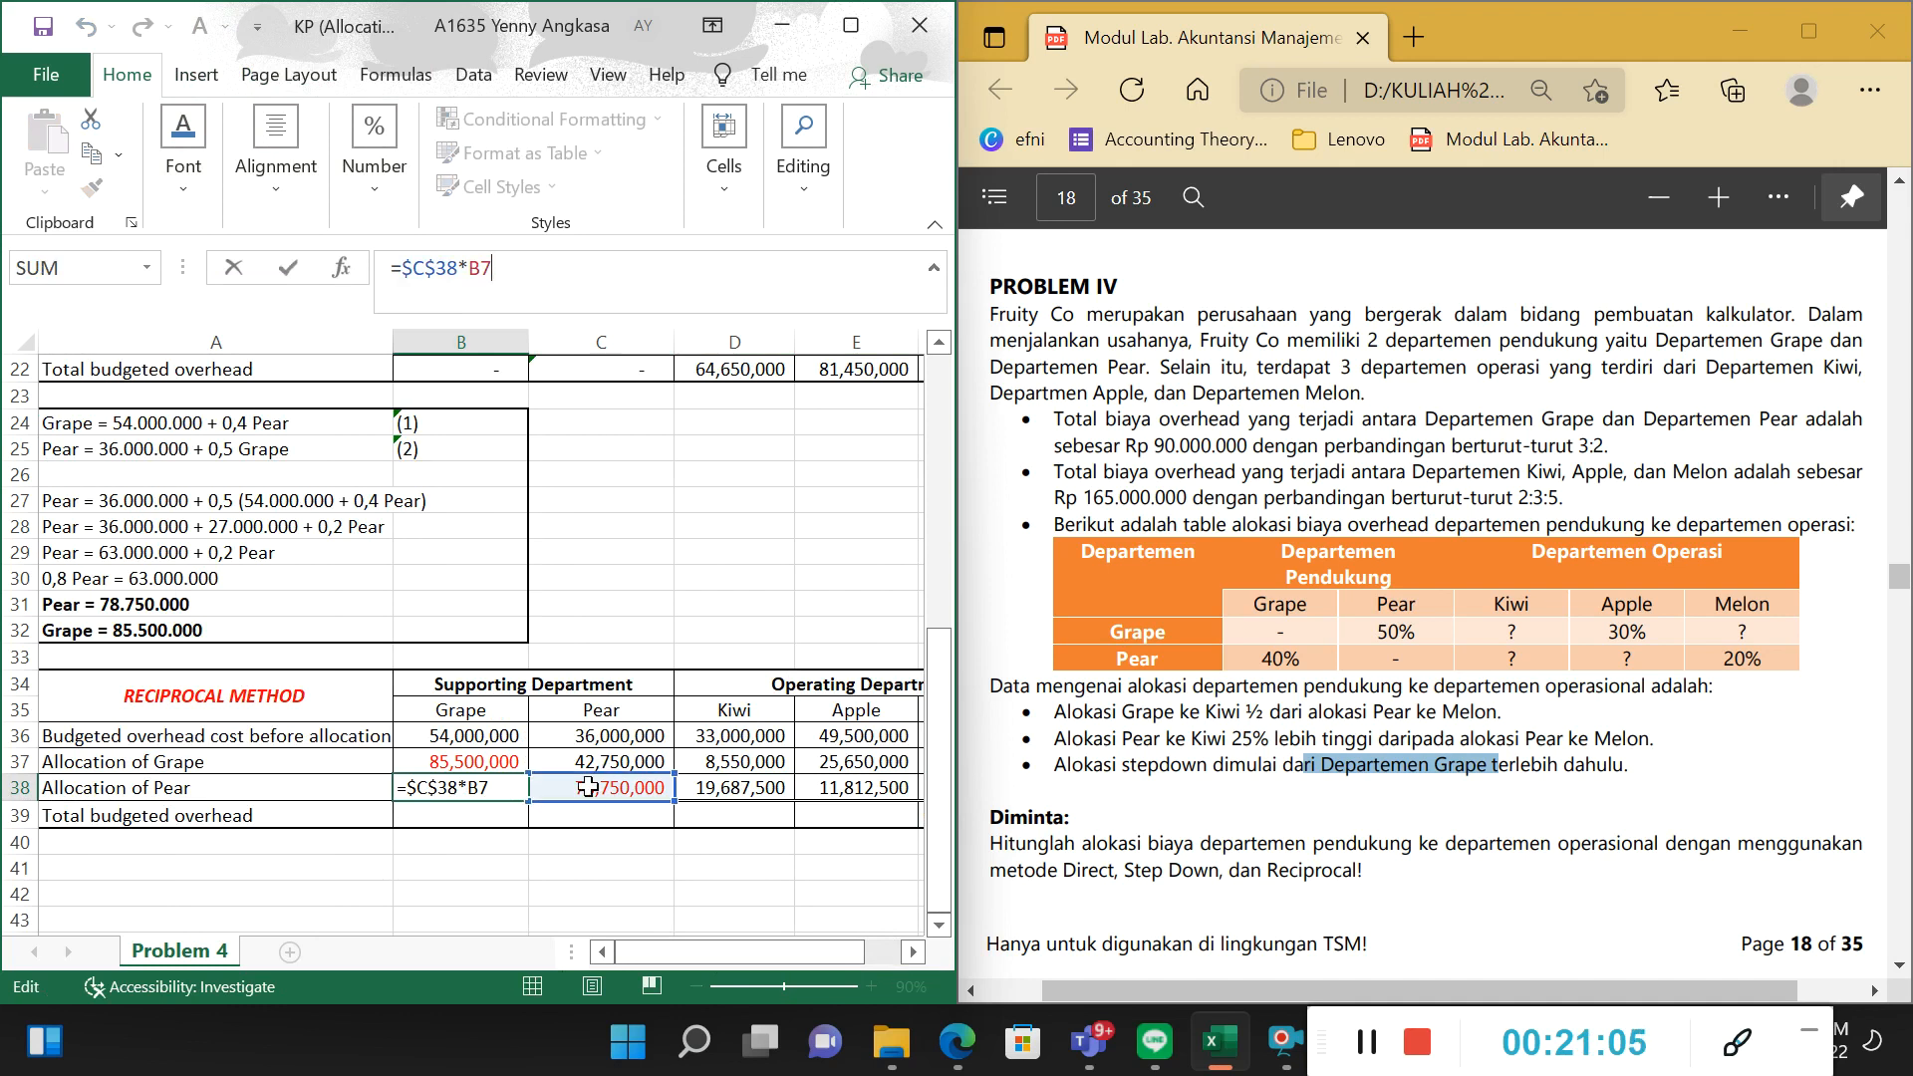
{"action": "scroll", "coordinate": [538, 705], "scroll_direction": "up", "scroll_amount": 6}
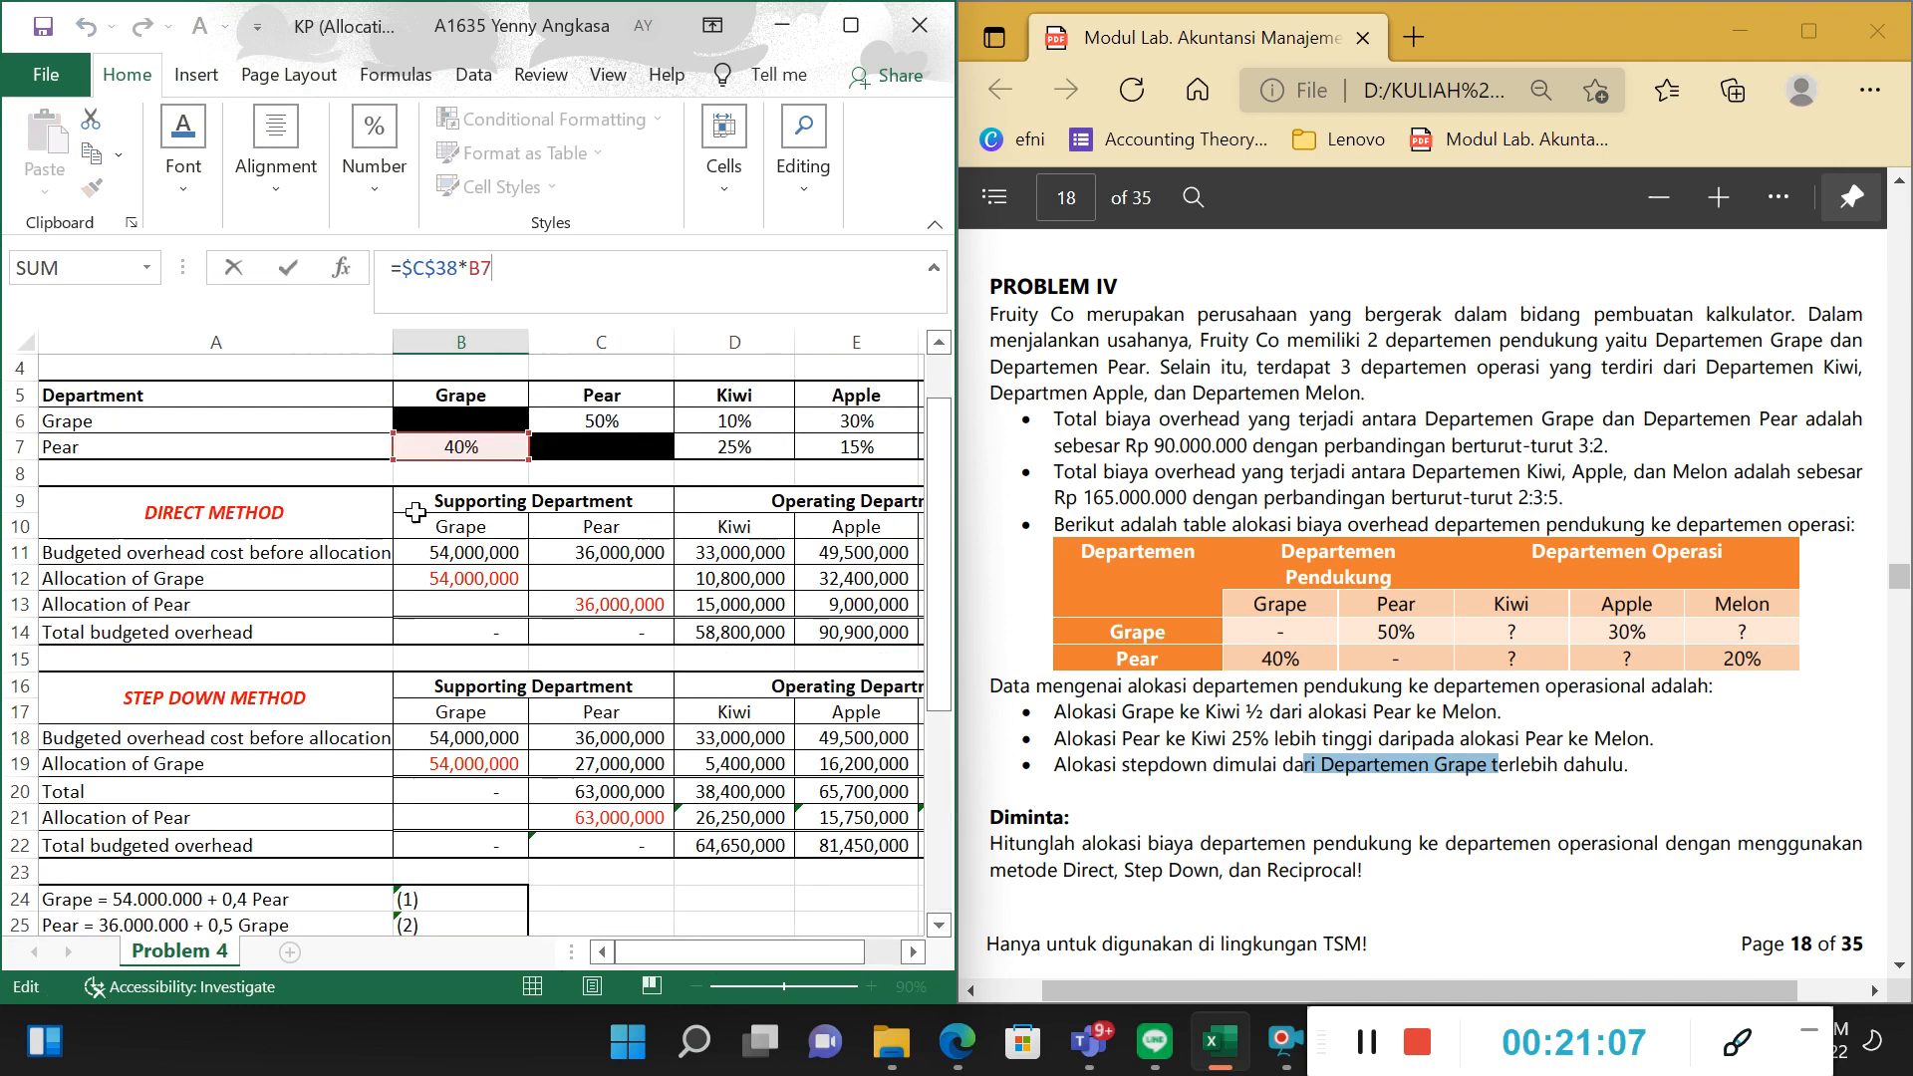
{"action": "scroll", "coordinate": [437, 418], "scroll_direction": "down", "scroll_amount": 6}
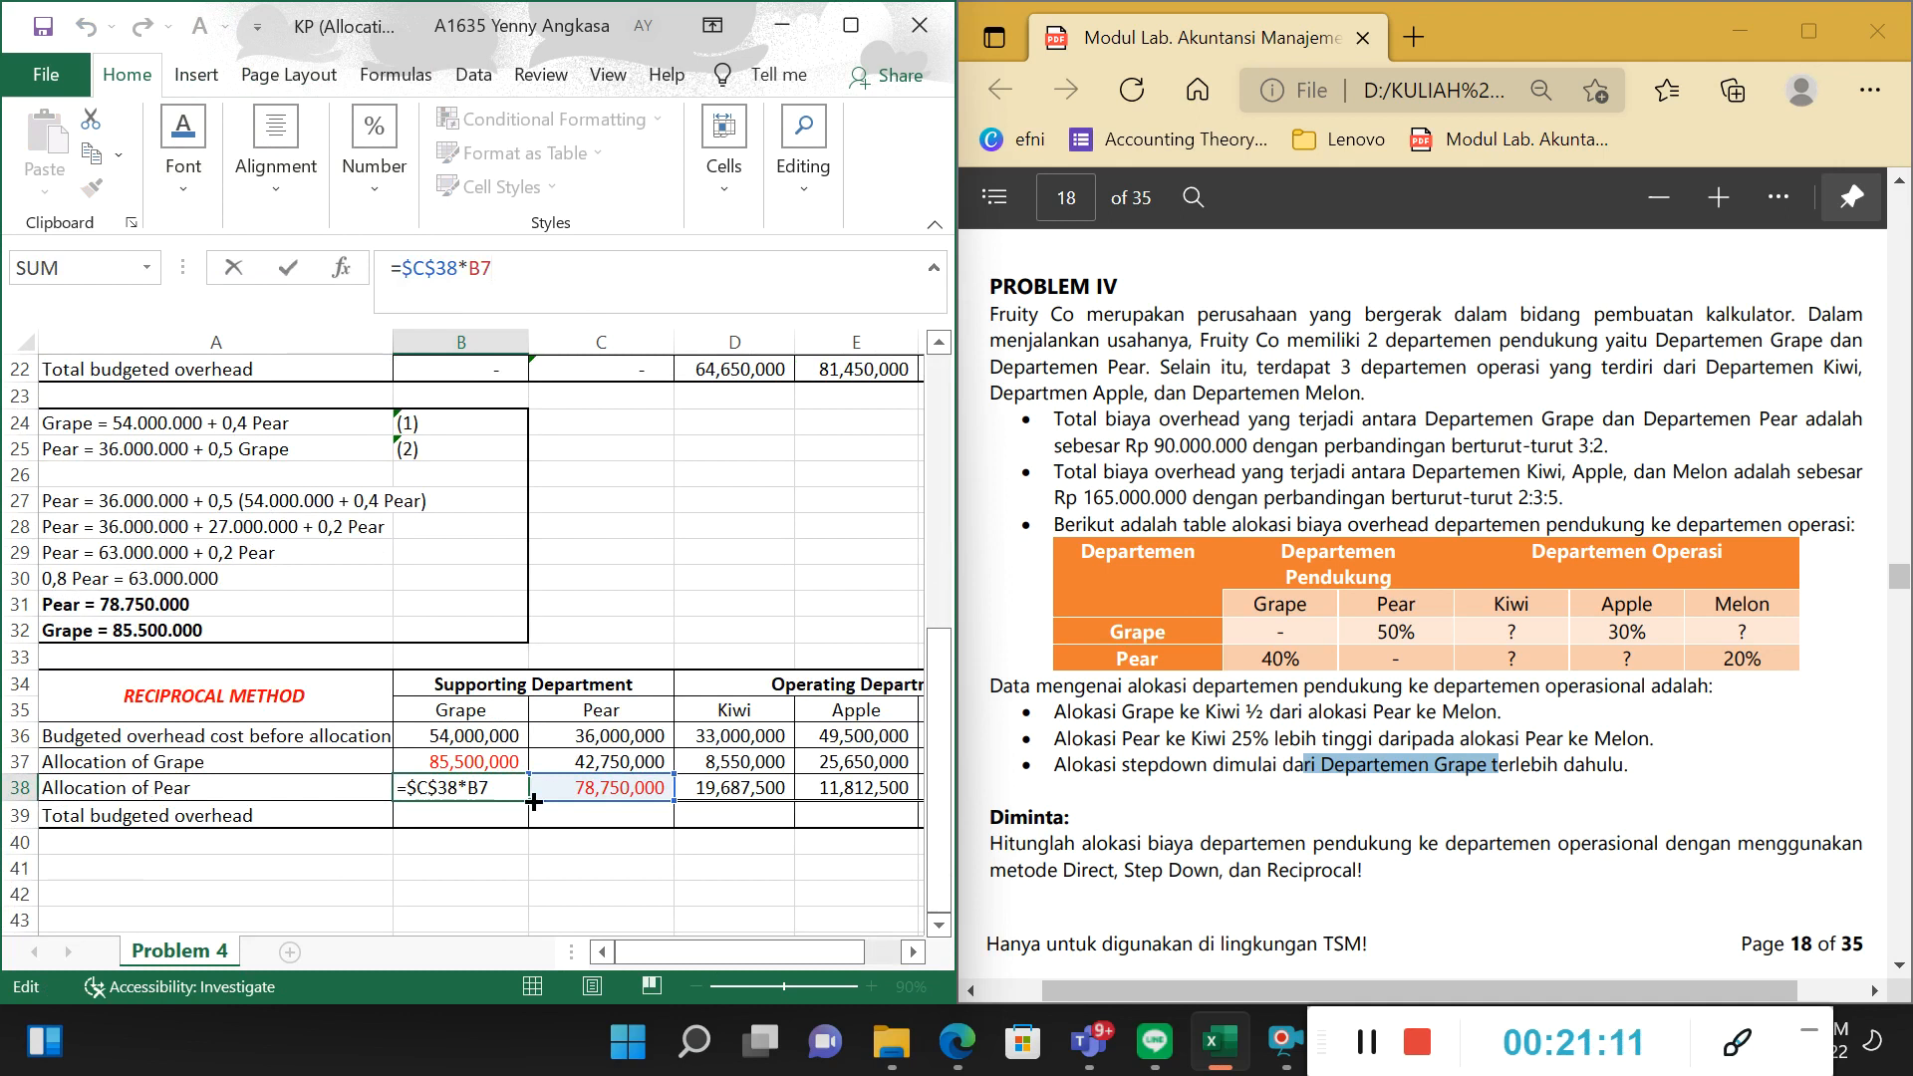
{"action": "key", "text": "Tab"}
{"action": "key", "text": "Tab"}
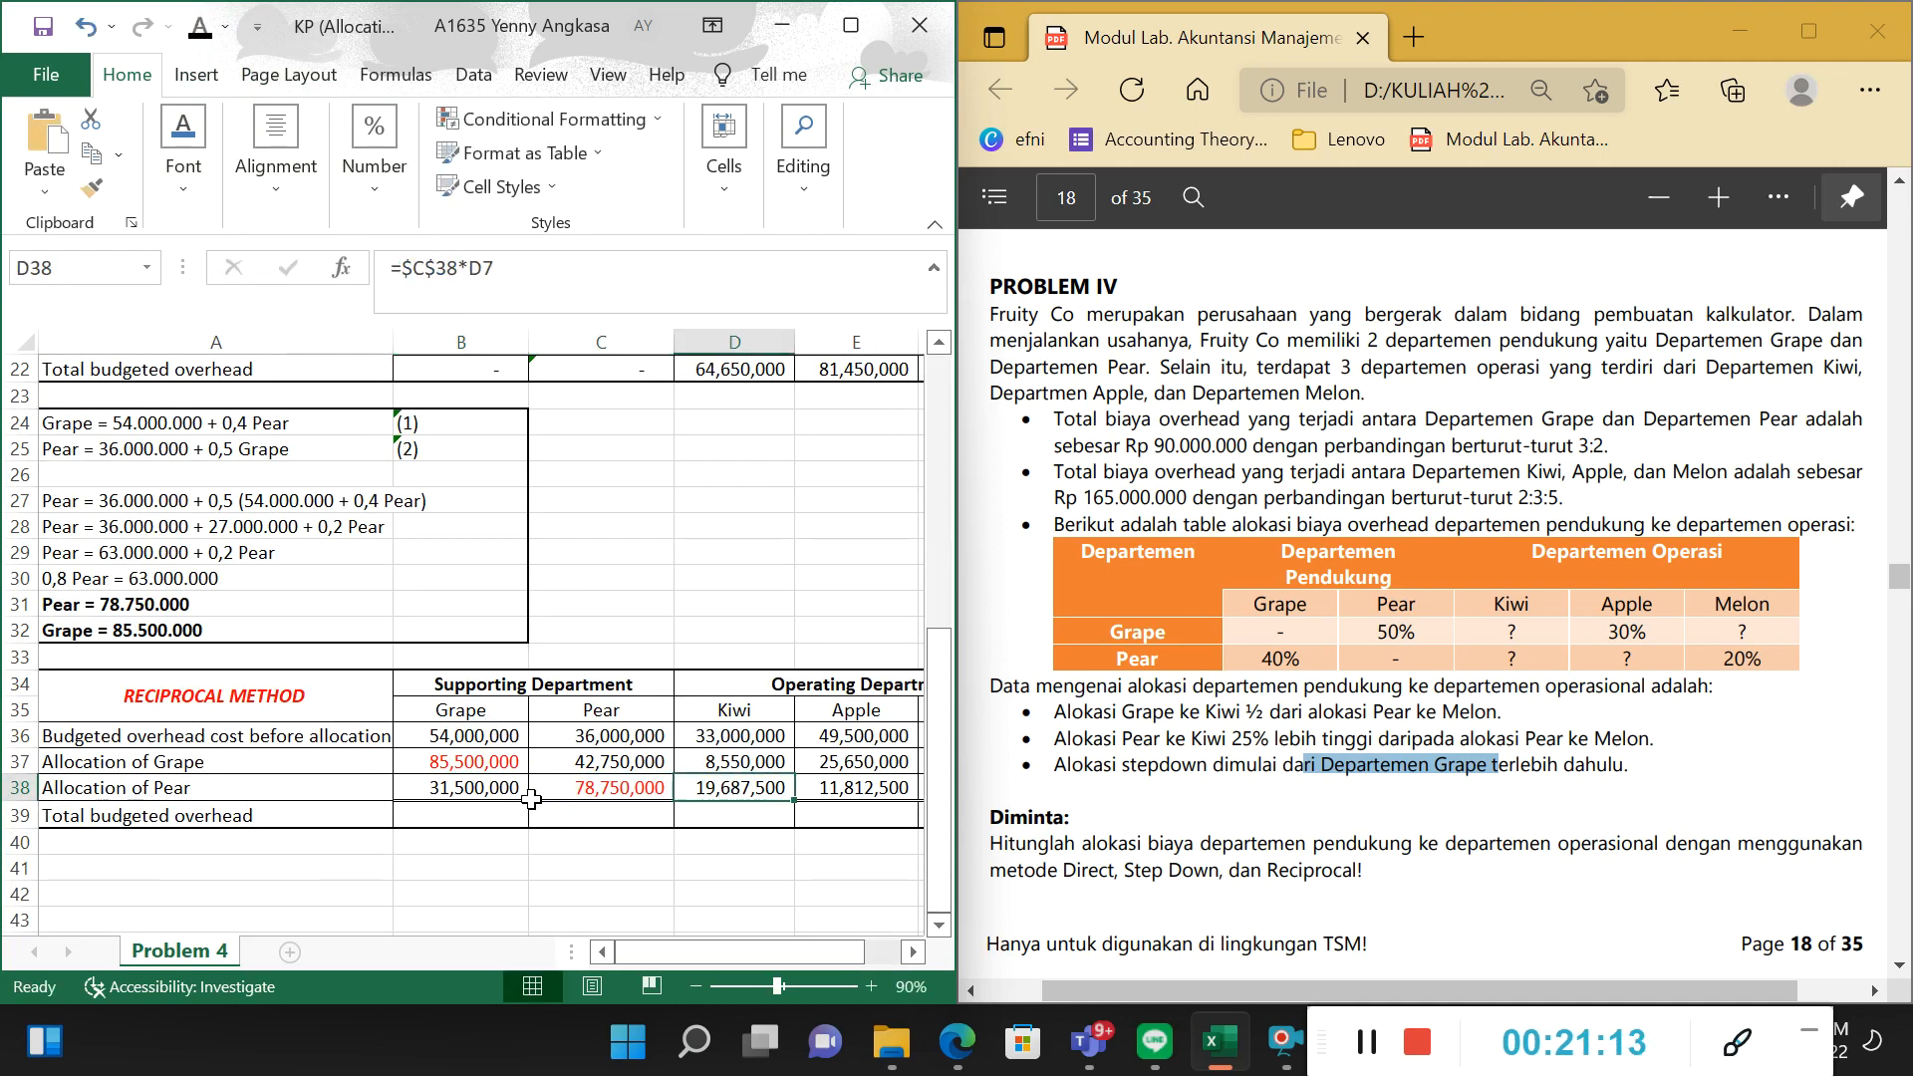
Trace the formula in D38 to the solved Pear amount in C38 and the Kiwi percentage in D7.
{"action": "key", "text": "F2"}
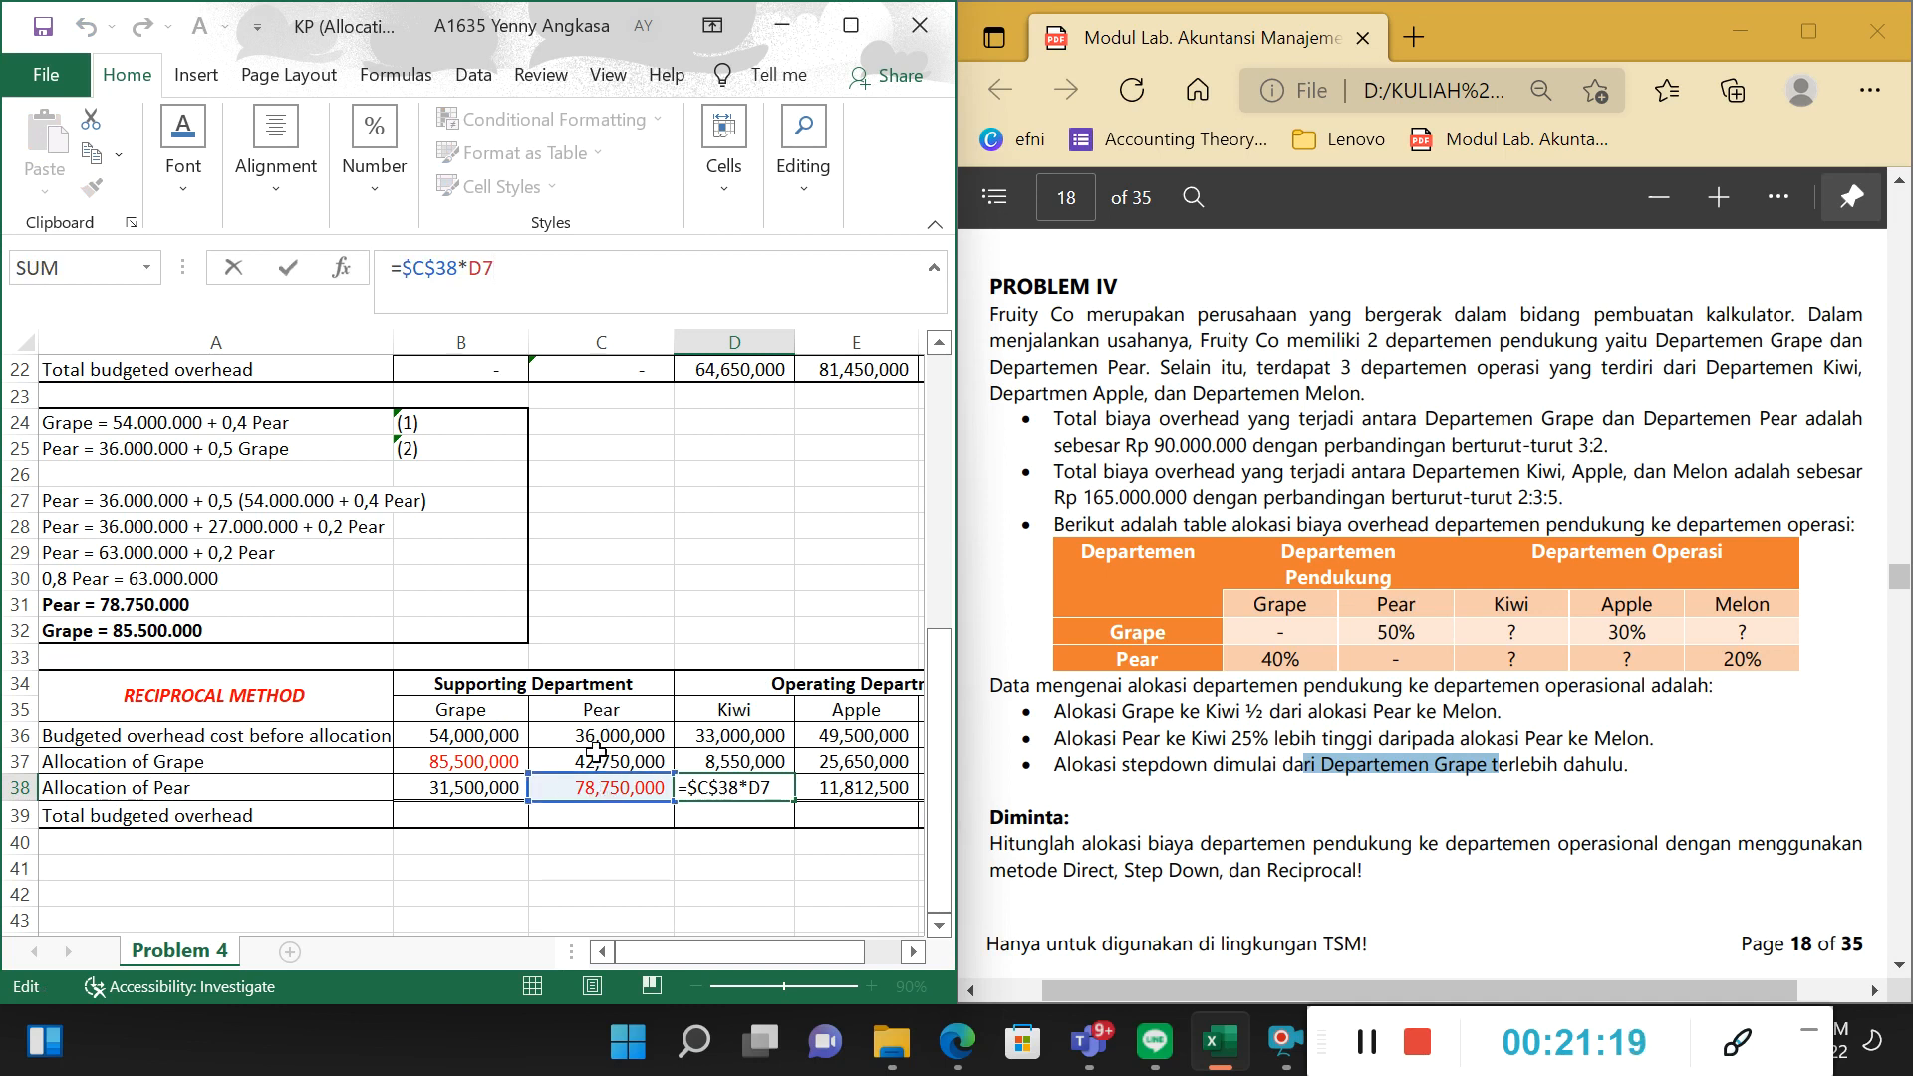
{"action": "scroll", "coordinate": [625, 689], "scroll_direction": "up", "scroll_amount": 6}
{"action": "scroll", "coordinate": [624, 689], "scroll_direction": "up", "scroll_amount": 1}
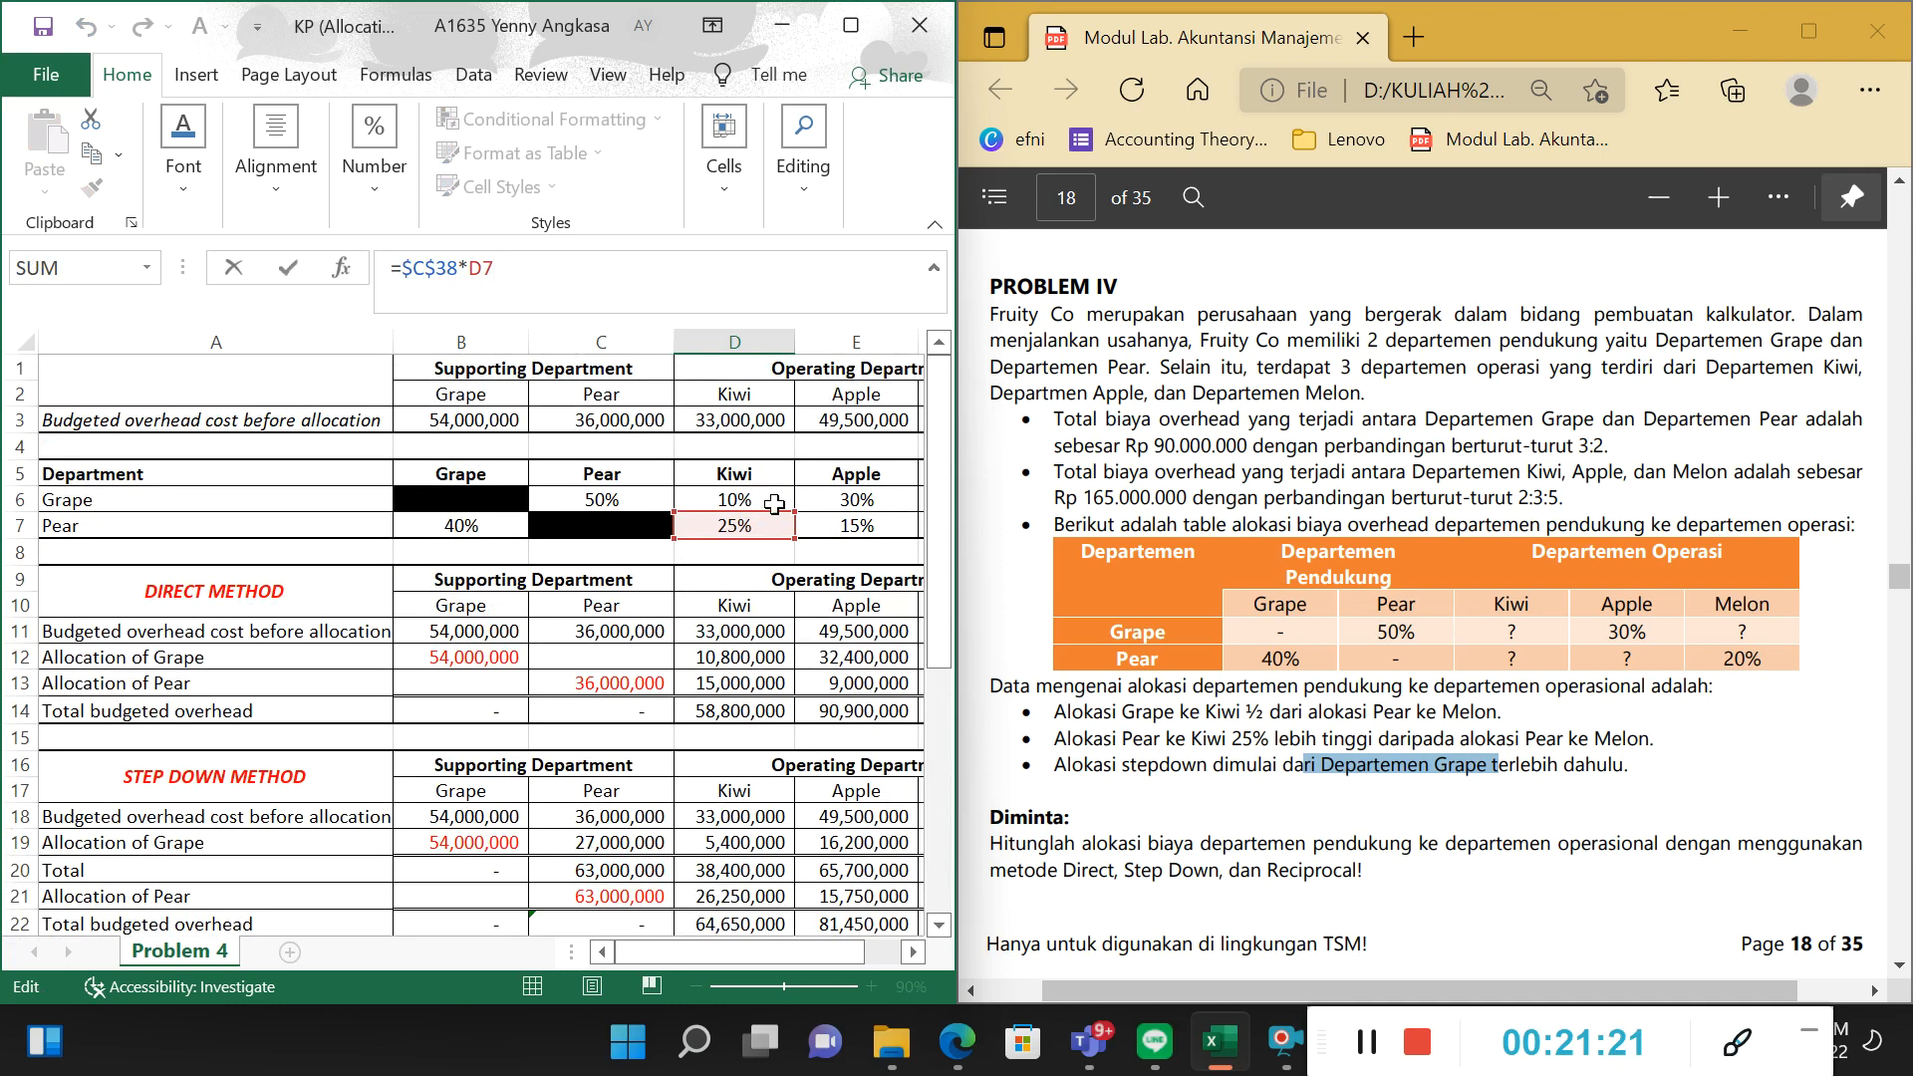
{"action": "scroll", "coordinate": [600, 703], "scroll_direction": "down", "scroll_amount": 3}
{"action": "scroll", "coordinate": [600, 703], "scroll_direction": "down", "scroll_amount": 3}
{"action": "scroll", "coordinate": [638, 757], "scroll_direction": "up", "scroll_amount": 2}
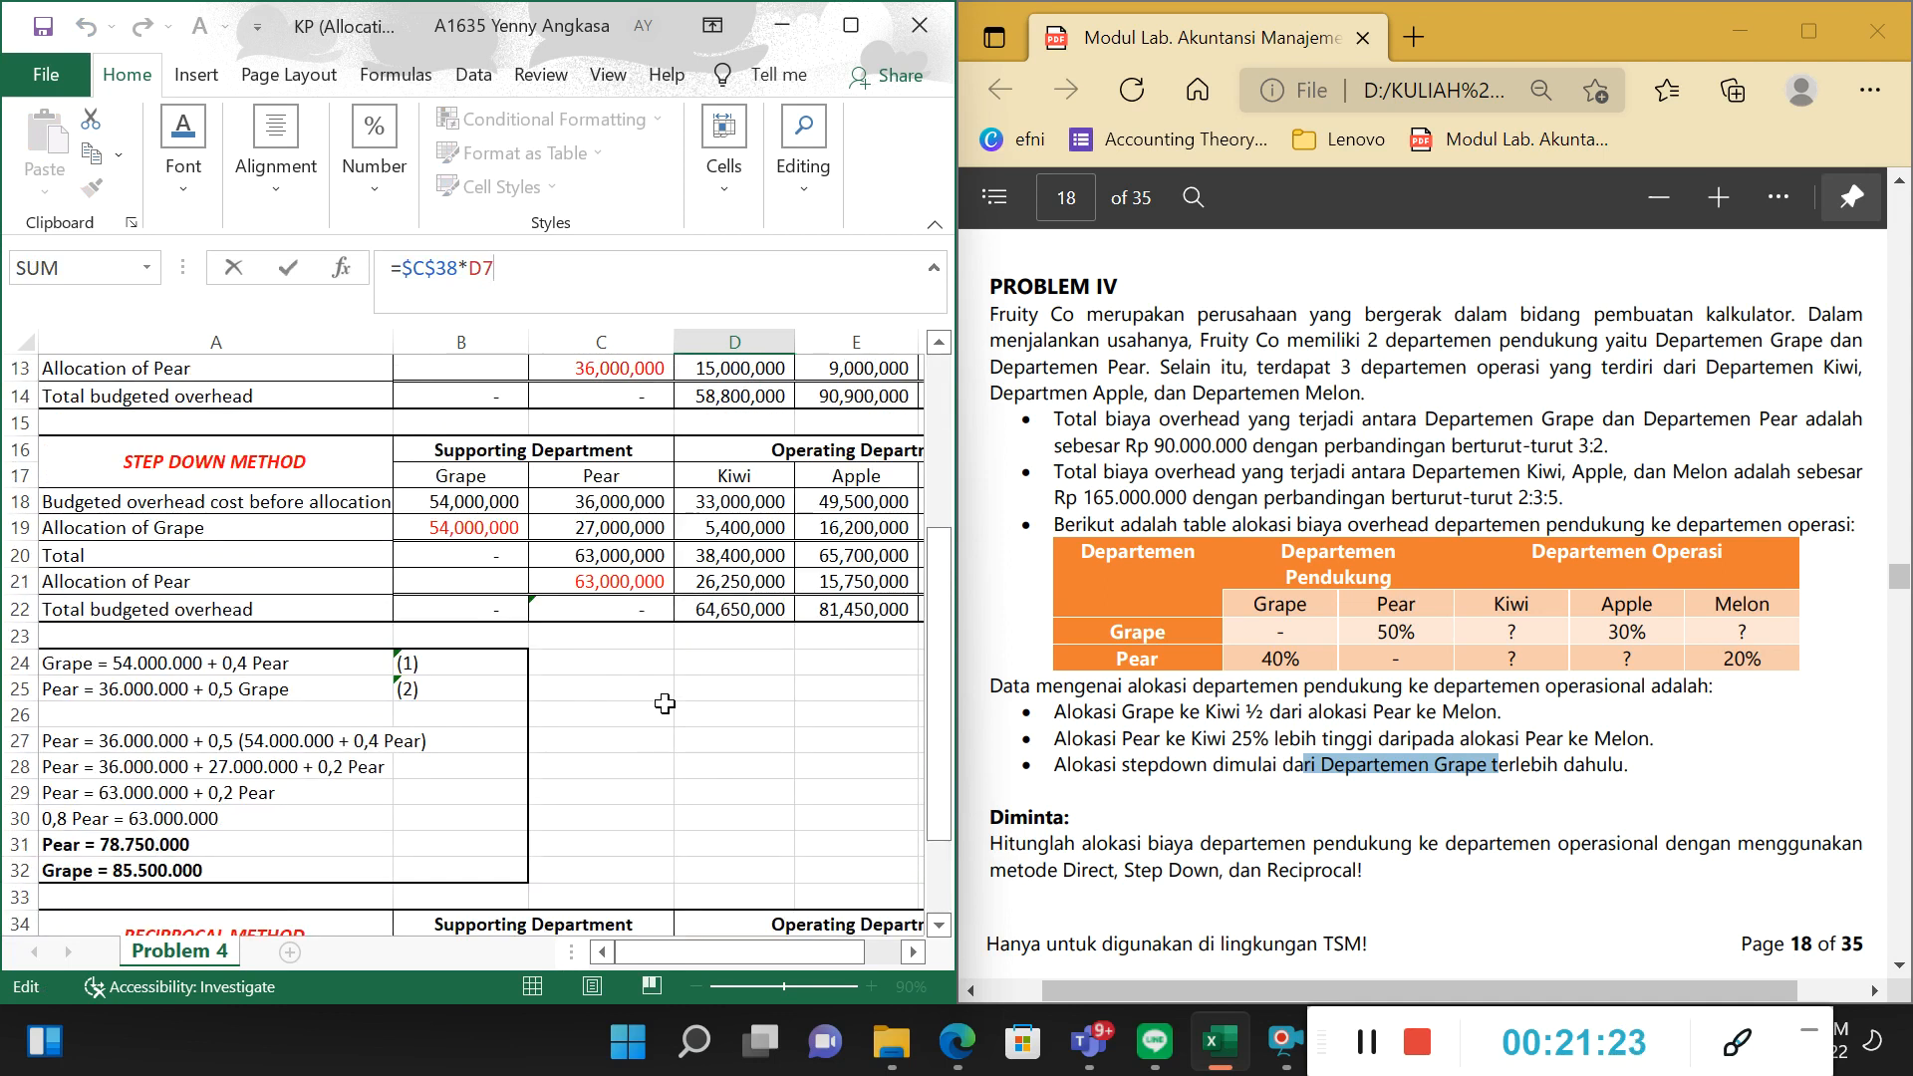
{"action": "scroll", "coordinate": [682, 811], "scroll_direction": "down", "scroll_amount": 3}
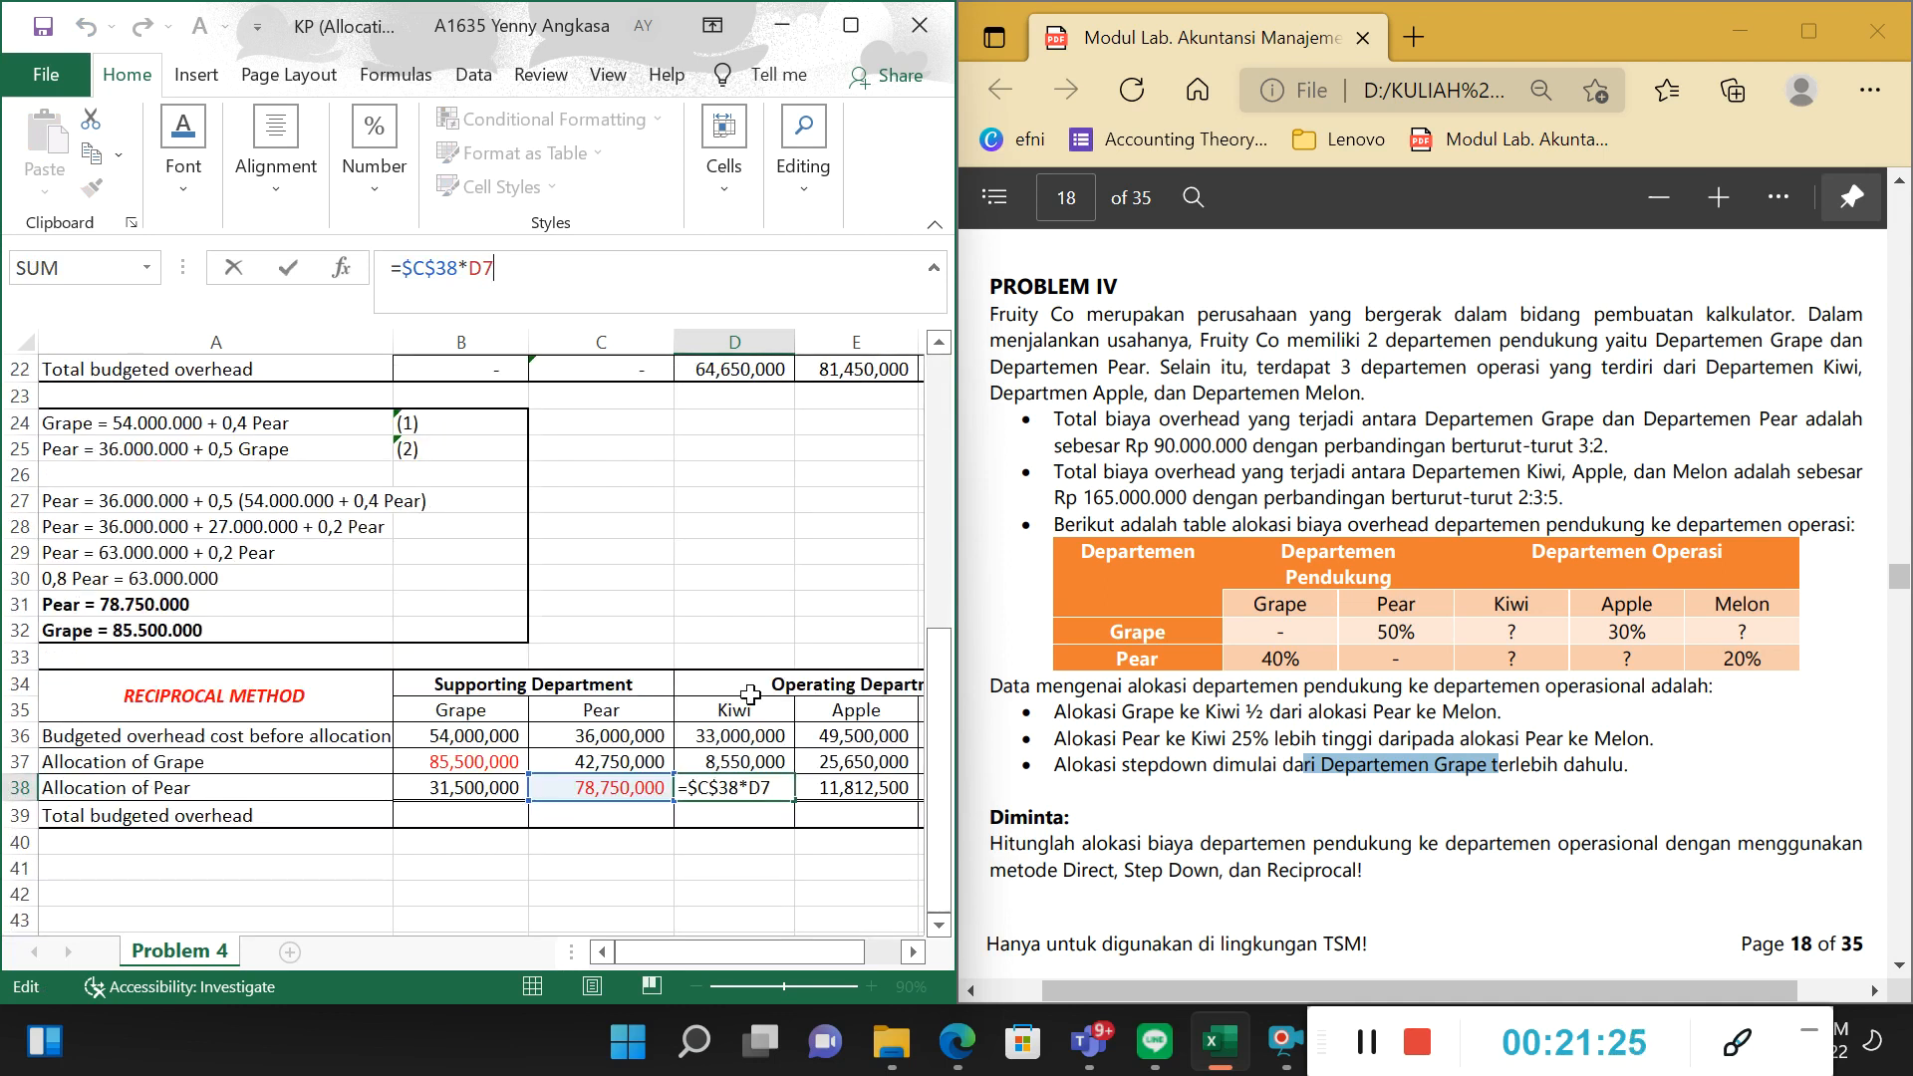
{"action": "key", "text": "Return"}
Reveal the Total budgeted overhead amounts in B39:F39 by making their font black.
{"action": "key", "text": "Right"}
{"action": "key", "text": "Right"}
{"action": "key", "text": "Right"}
{"action": "key", "text": "Right"}
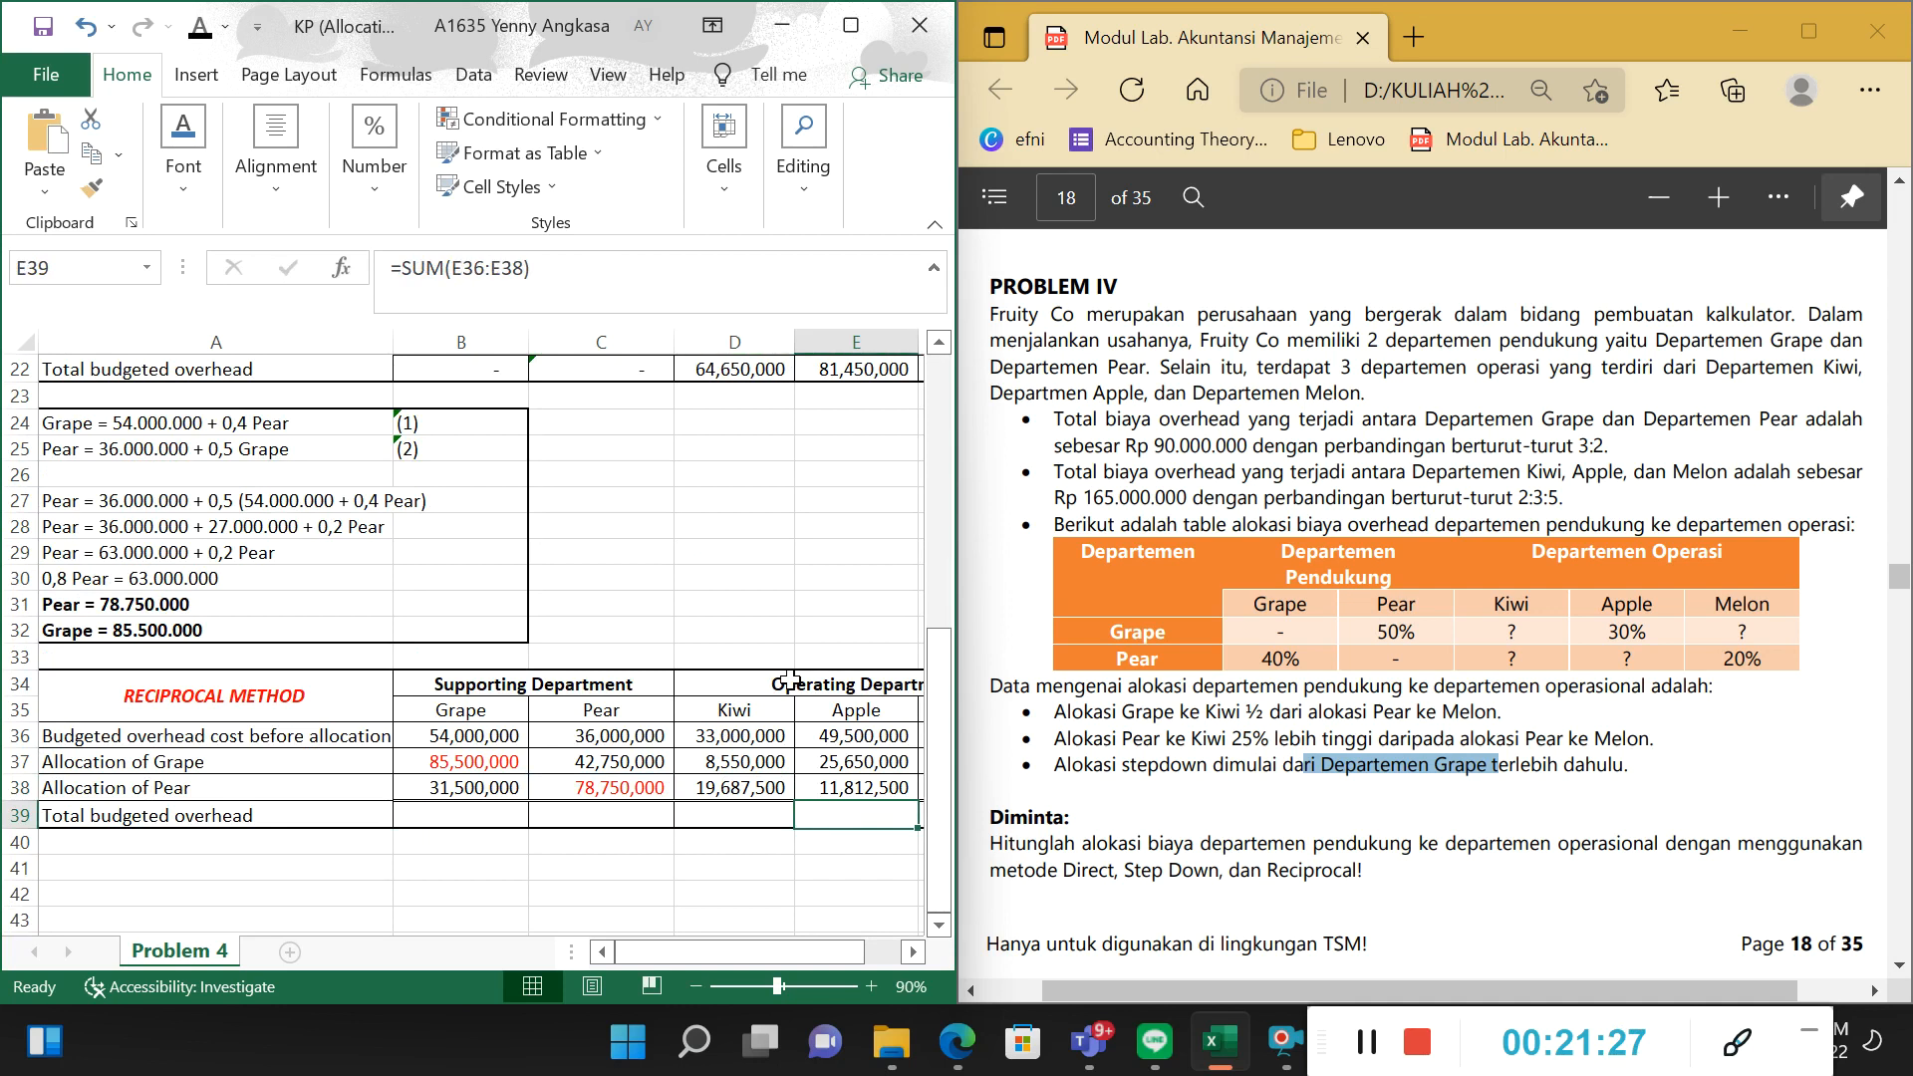
{"action": "key", "text": "Up"}
{"action": "key", "text": "Left"}
{"action": "left_click_drag", "start_coordinate": [678, 810], "coordinate": [407, 812]}
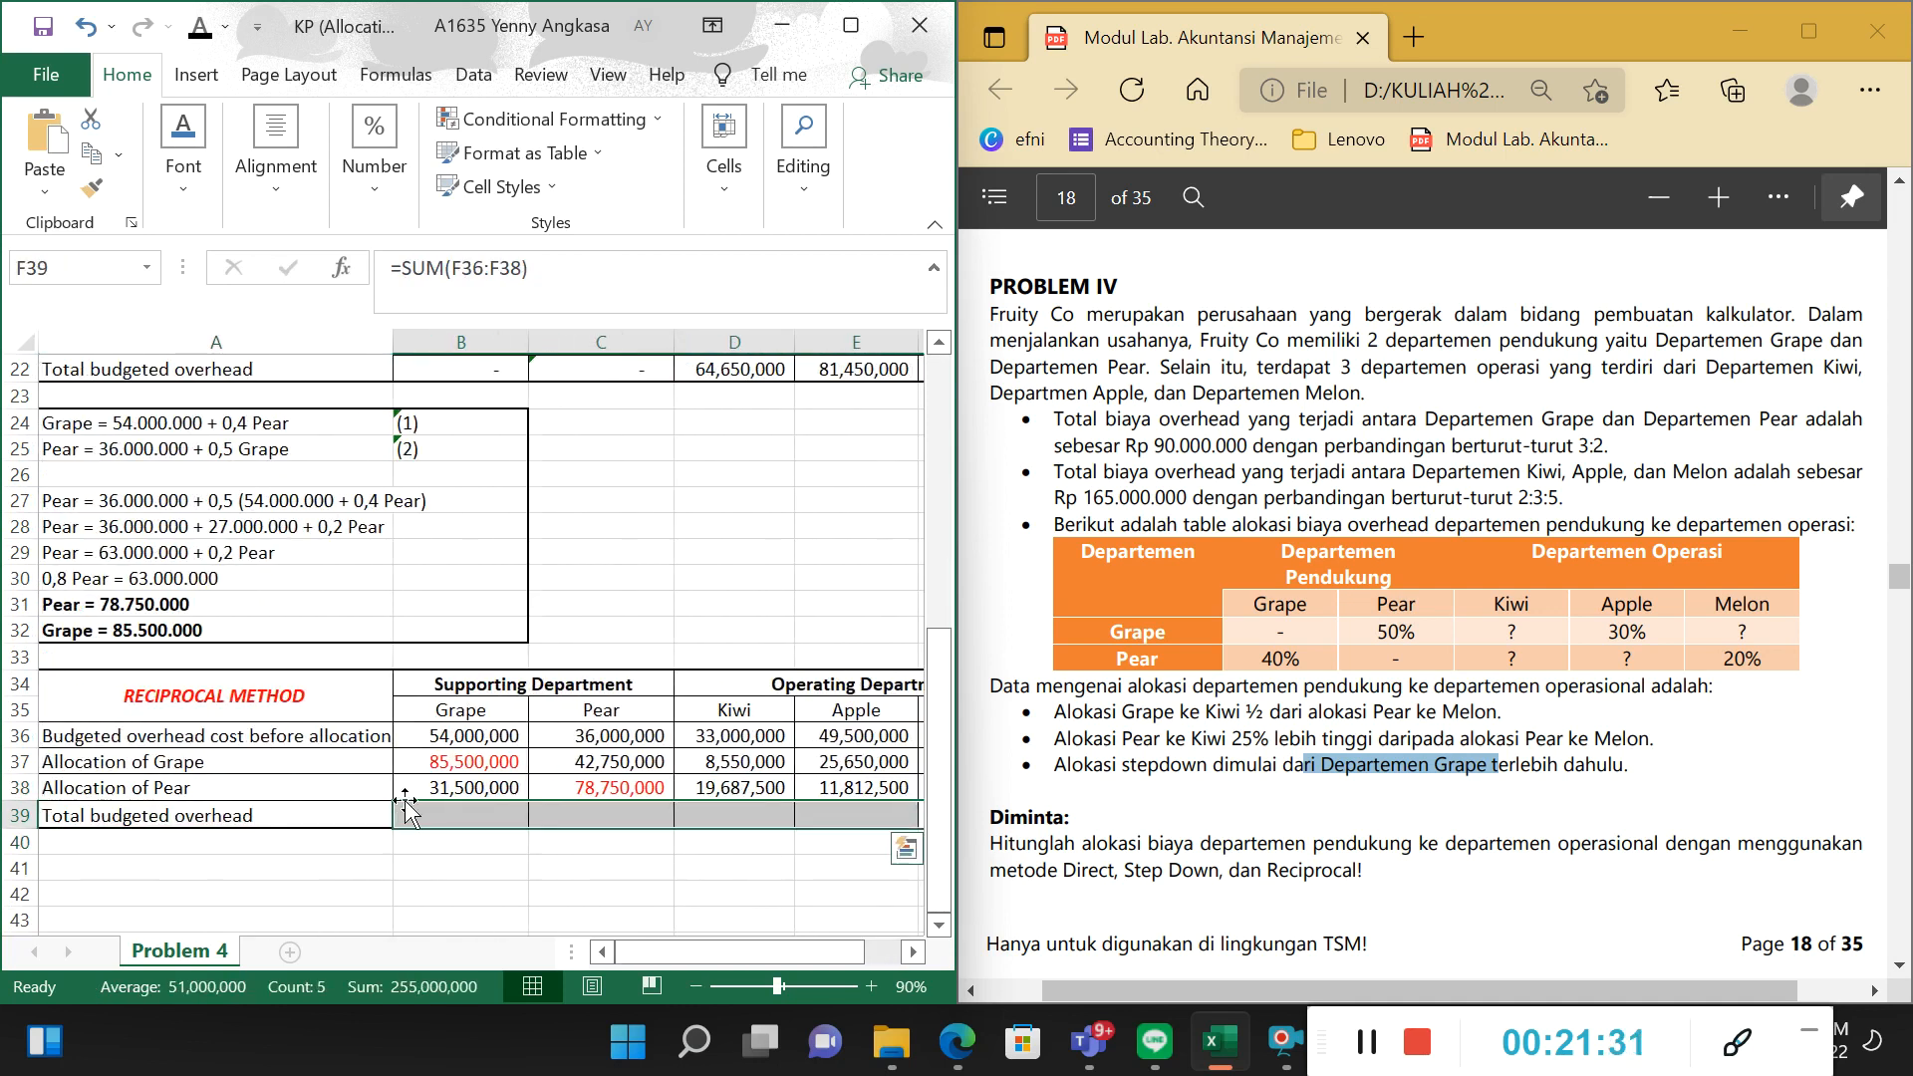
{"action": "left_click", "coordinate": [200, 28]}
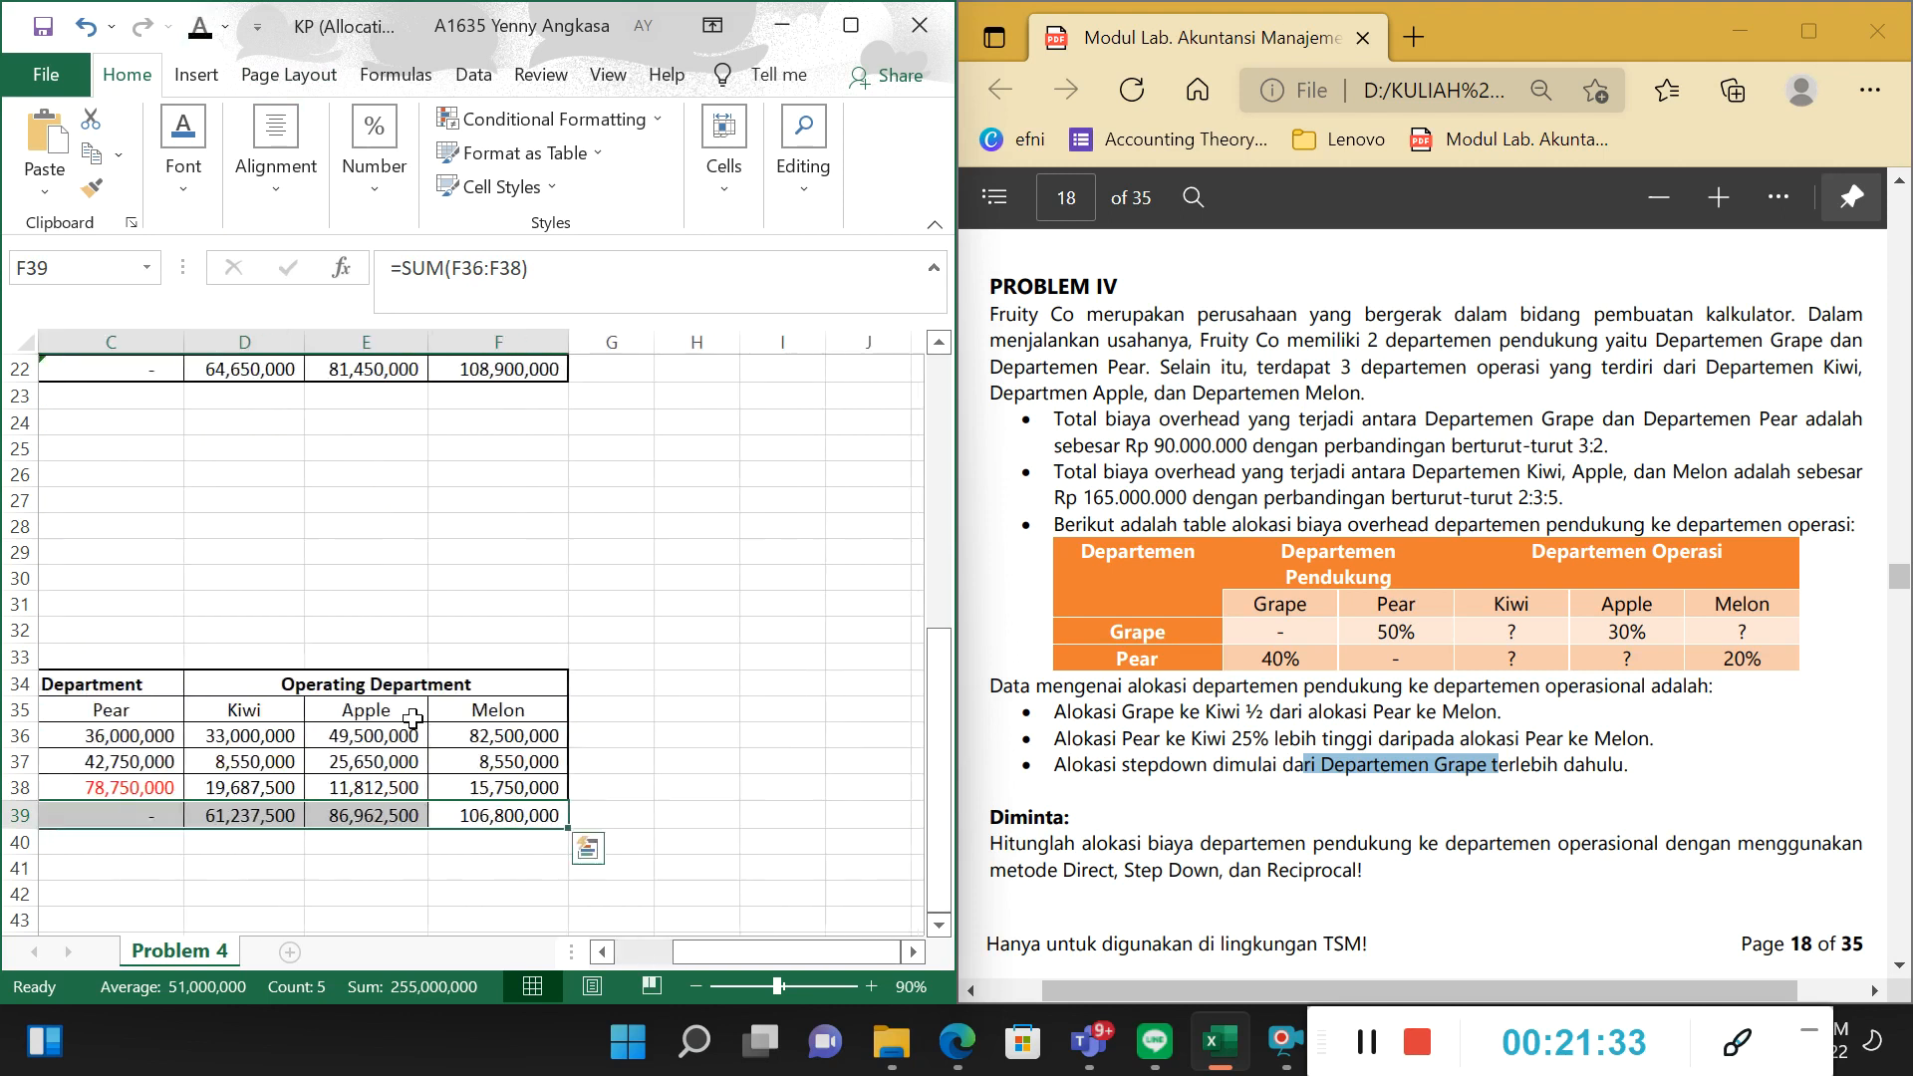
Examine Grape's amounts in B36:B38 and the solved Pear amount in C38 of the Reciprocal Method table.
{"action": "left_click", "coordinate": [380, 754]}
{"action": "mouse_move", "coordinate": [782, 947]}
{"action": "left_mouse_down"}
{"action": "mouse_move", "coordinate": [761, 947]}
{"action": "mouse_move", "coordinate": [799, 943]}
{"action": "left_mouse_up"}
{"action": "left_click", "coordinate": [488, 762]}
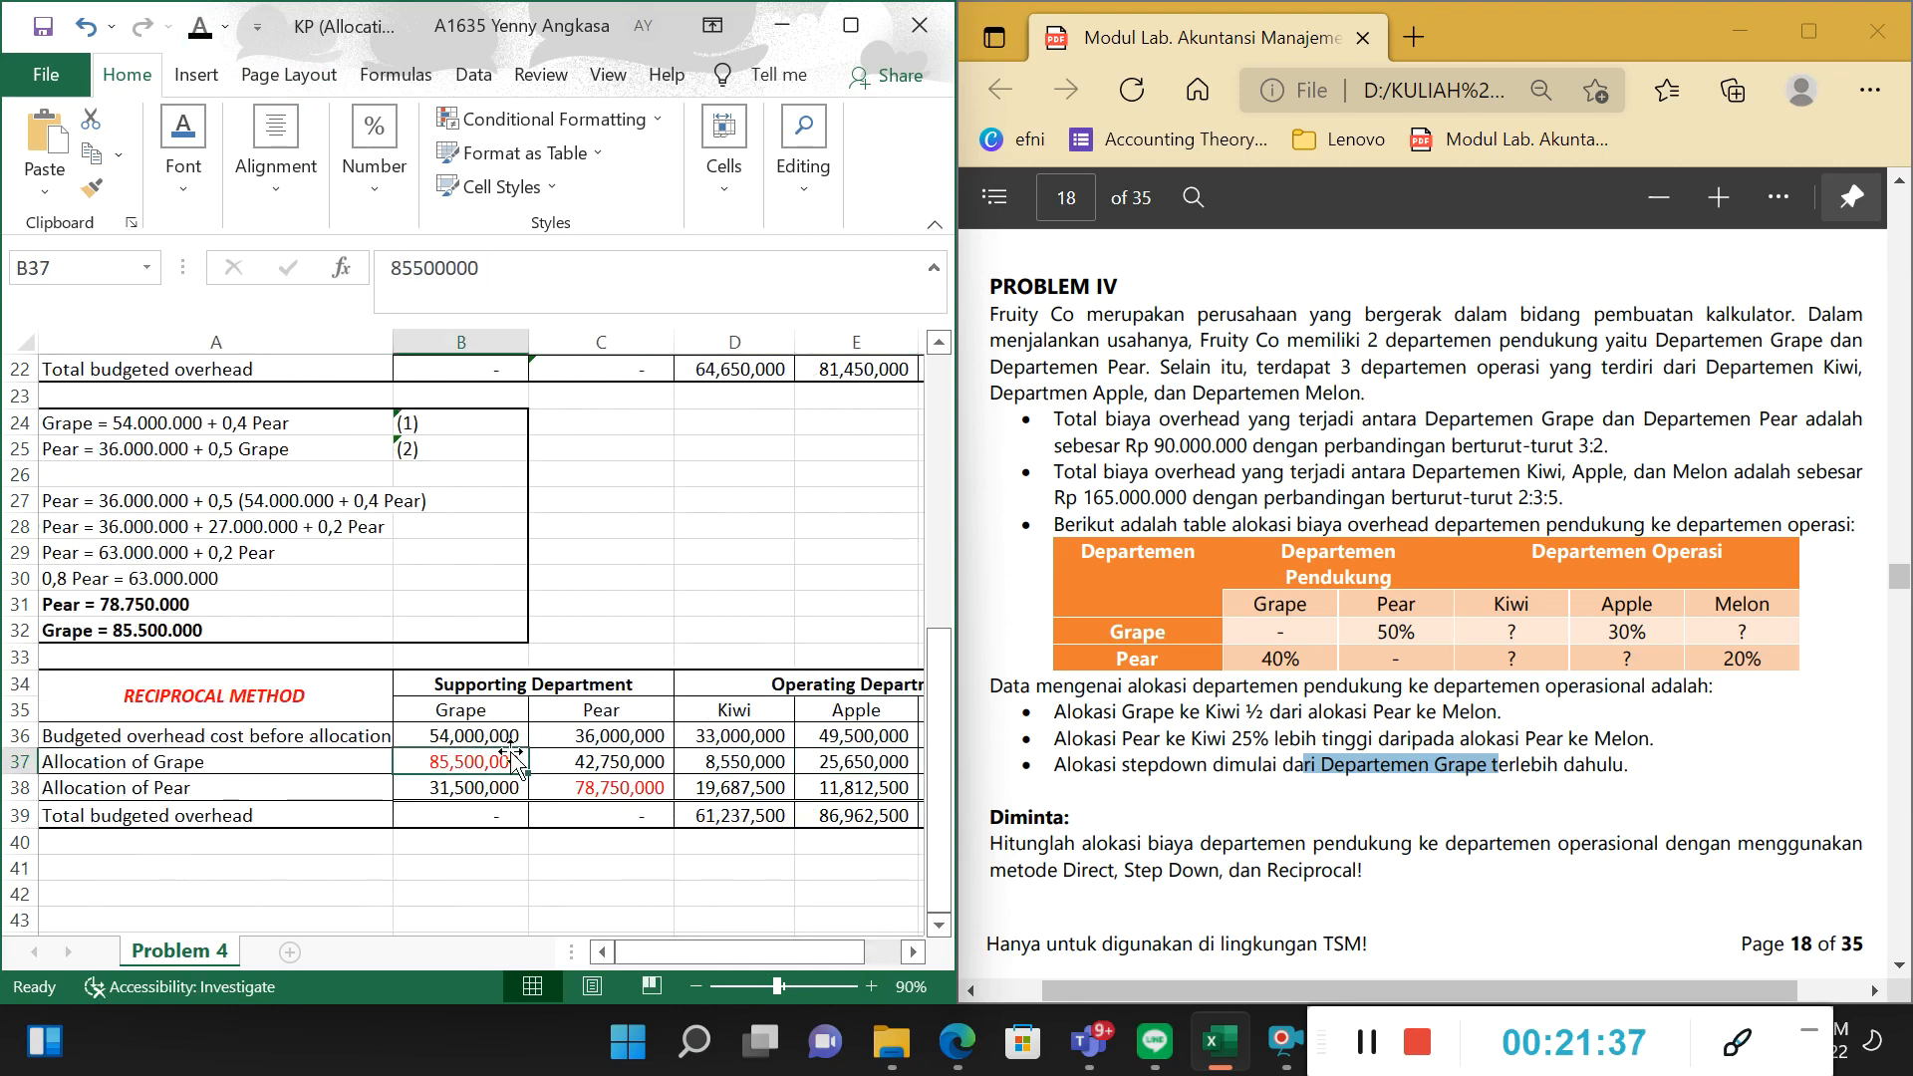
{"action": "left_click", "coordinate": [498, 736]}
{"action": "left_click", "coordinate": [488, 762]}
{"action": "left_click", "coordinate": [618, 790]}
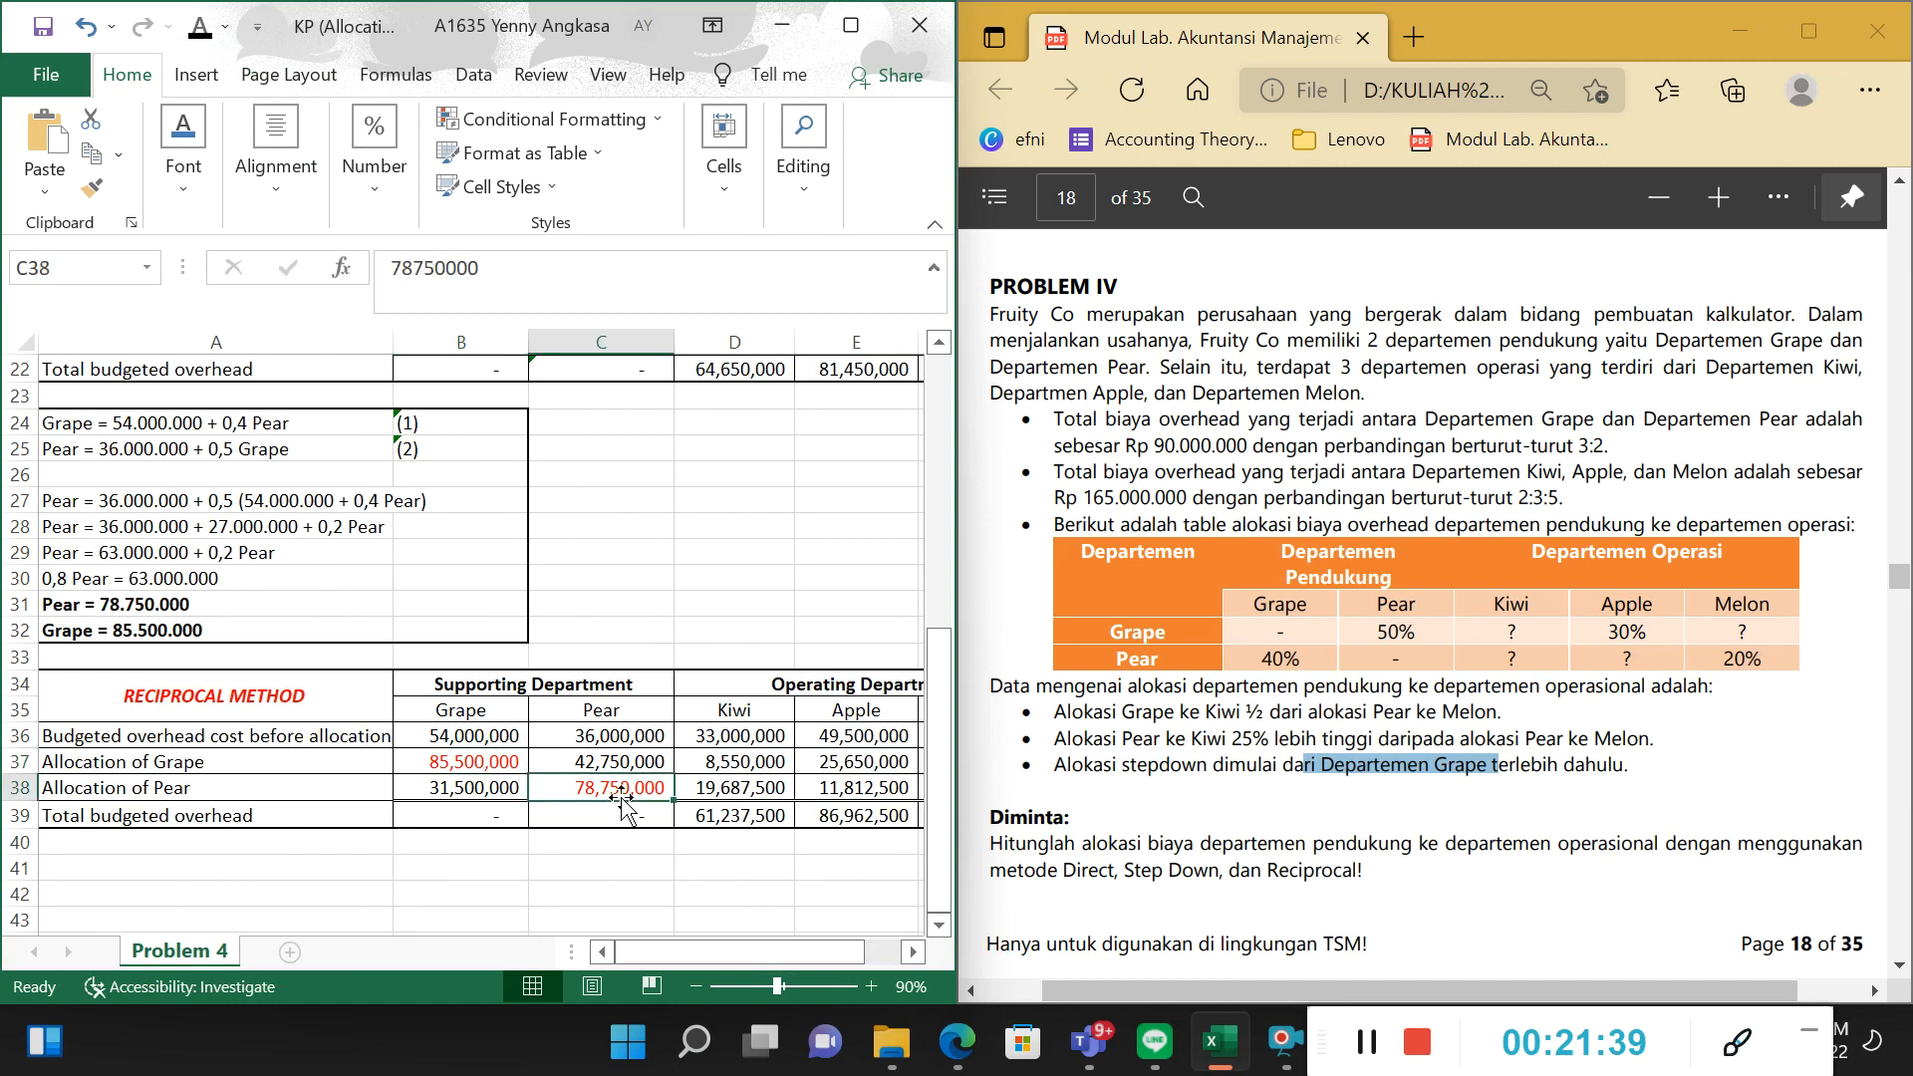
{"action": "left_click", "coordinate": [464, 761]}
{"action": "left_click", "coordinate": [466, 789]}
Check Grape's remaining overhead with the formula =B36-B37+B38 in B41 and clear the cell again.
{"action": "left_click", "coordinate": [472, 869]}
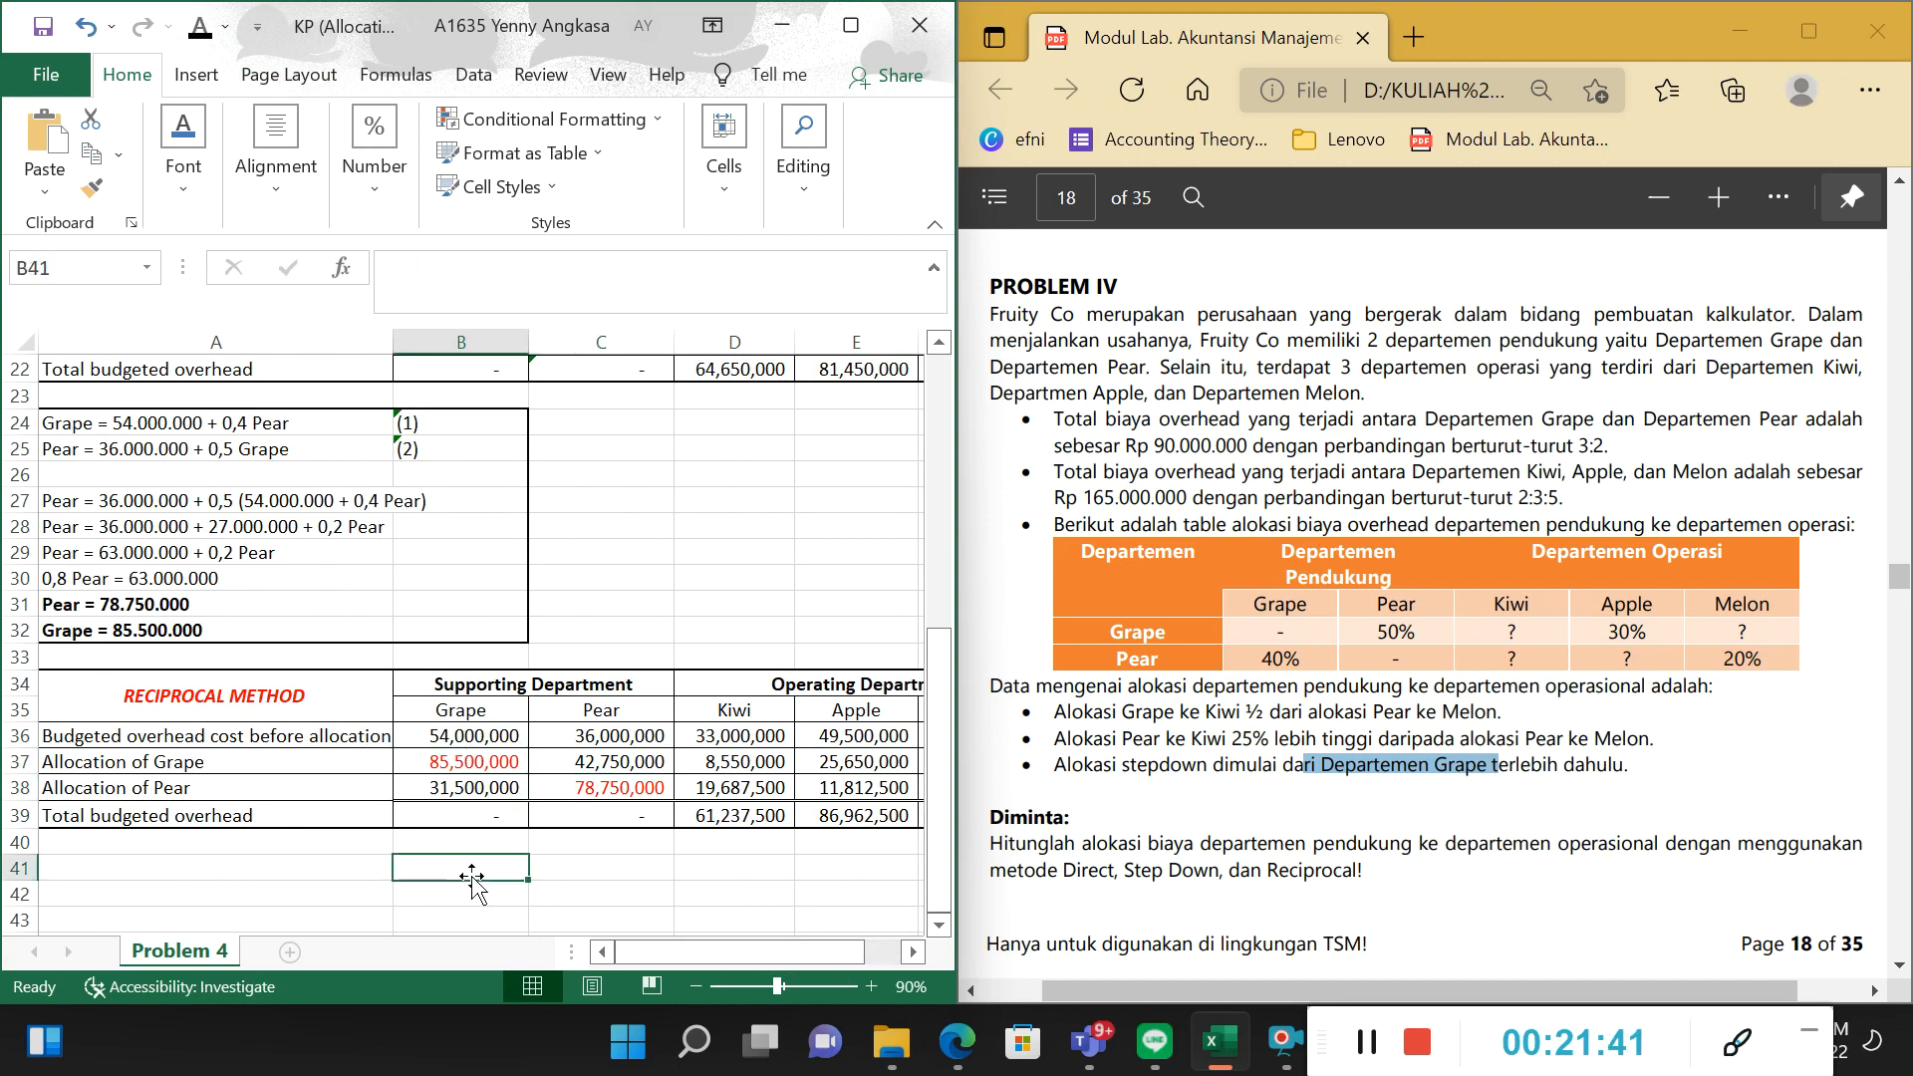
{"action": "type", "text": "="}
{"action": "key", "text": "Up"}
{"action": "key", "text": "Up"}
{"action": "key", "text": "Up"}
{"action": "key", "text": "Up"}
{"action": "key", "text": "Up"}
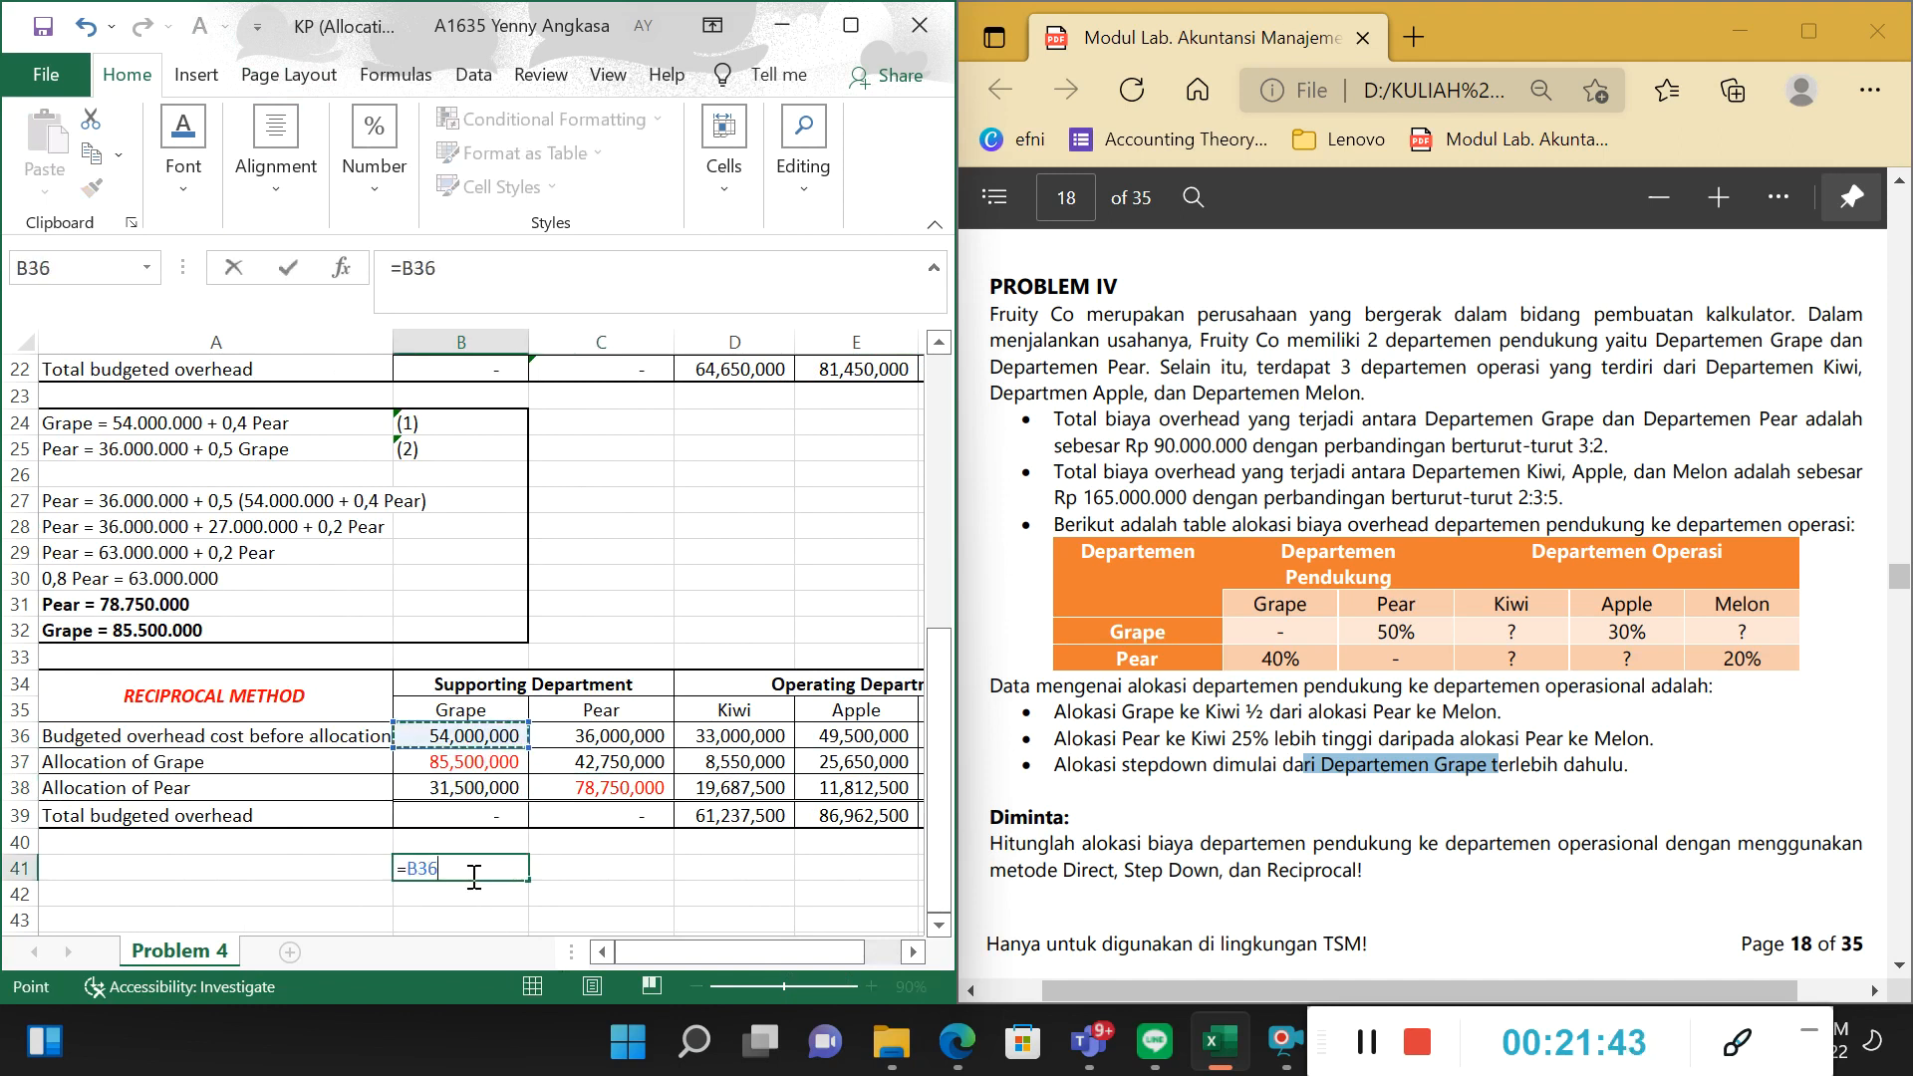
{"action": "type", "text": "-"}
{"action": "key", "text": "Up"}
{"action": "key", "text": "Up"}
{"action": "key", "text": "Up"}
{"action": "key", "text": "Up"}
{"action": "key", "text": "Up"}
{"action": "key", "text": "Down"}
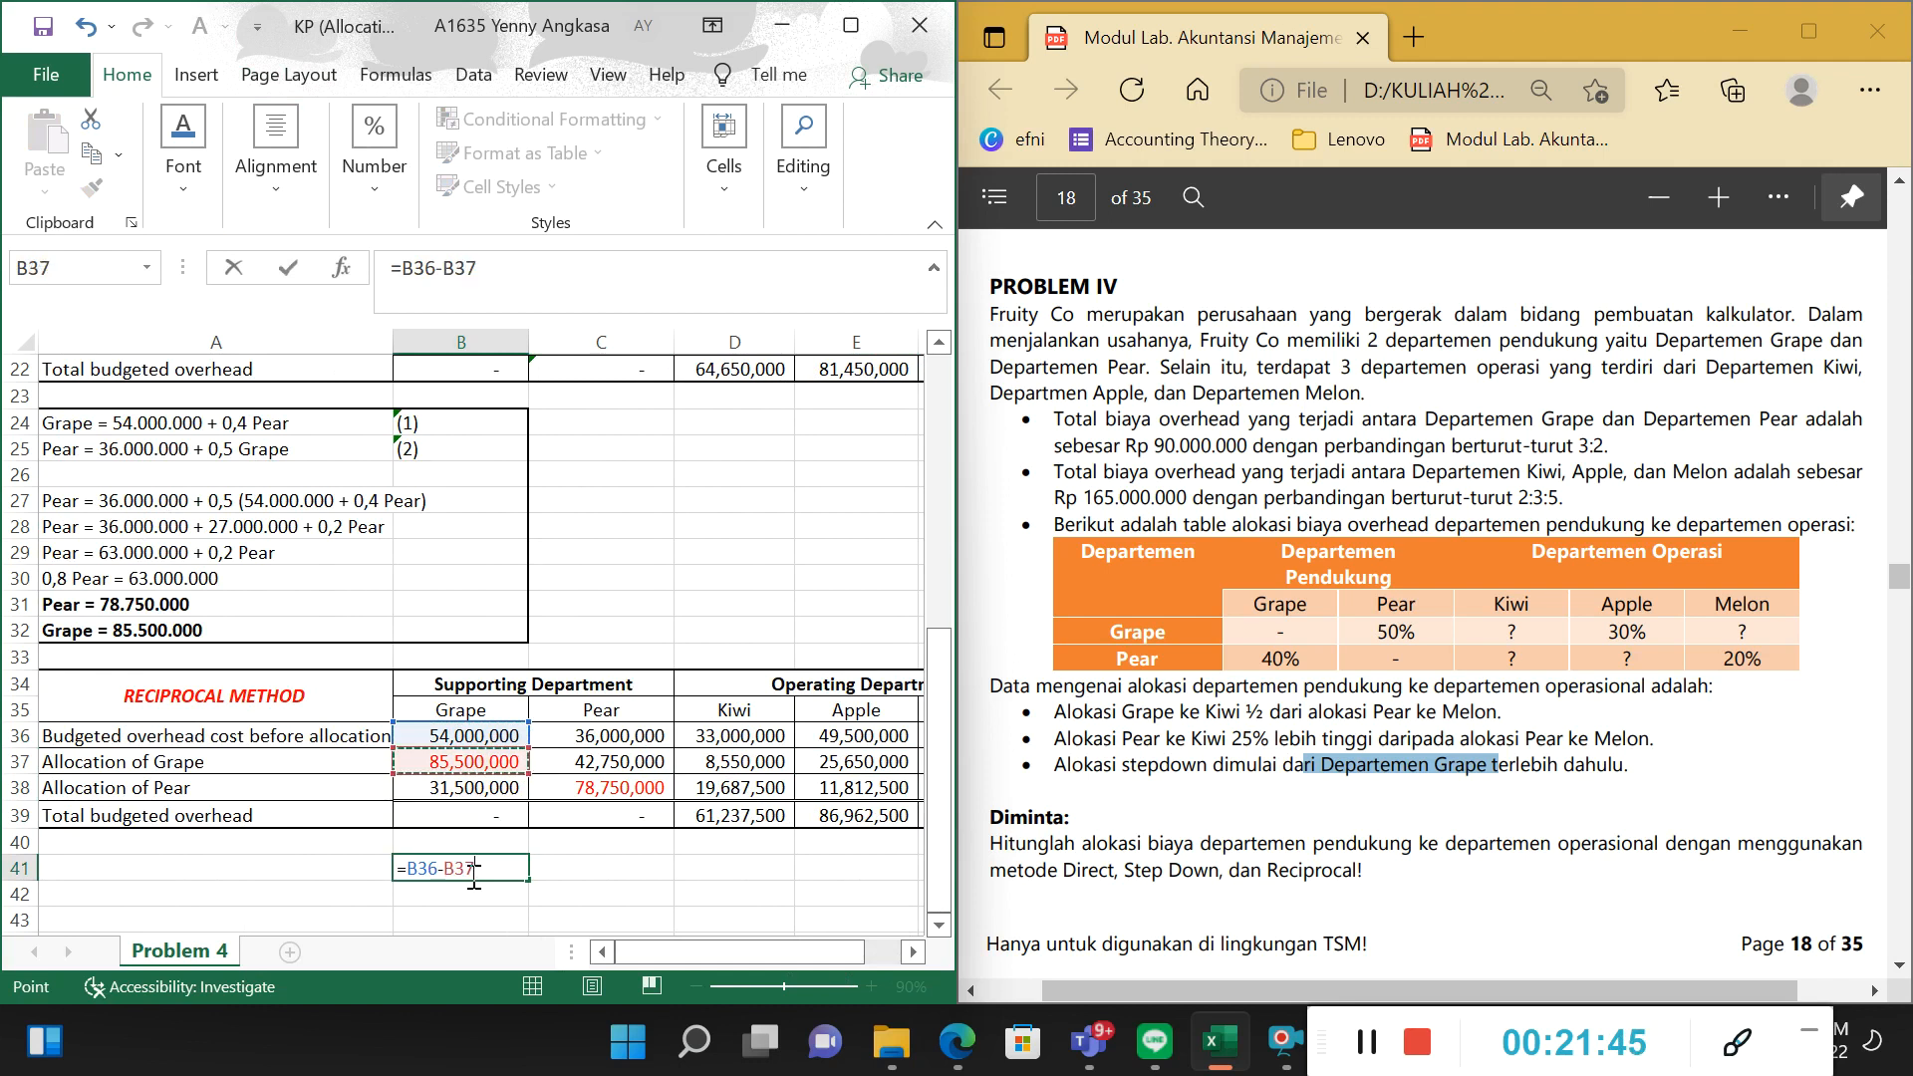
{"action": "type", "text": "+"}
{"action": "key", "text": "Up"}
{"action": "key", "text": "Up"}
{"action": "key", "text": "Up"}
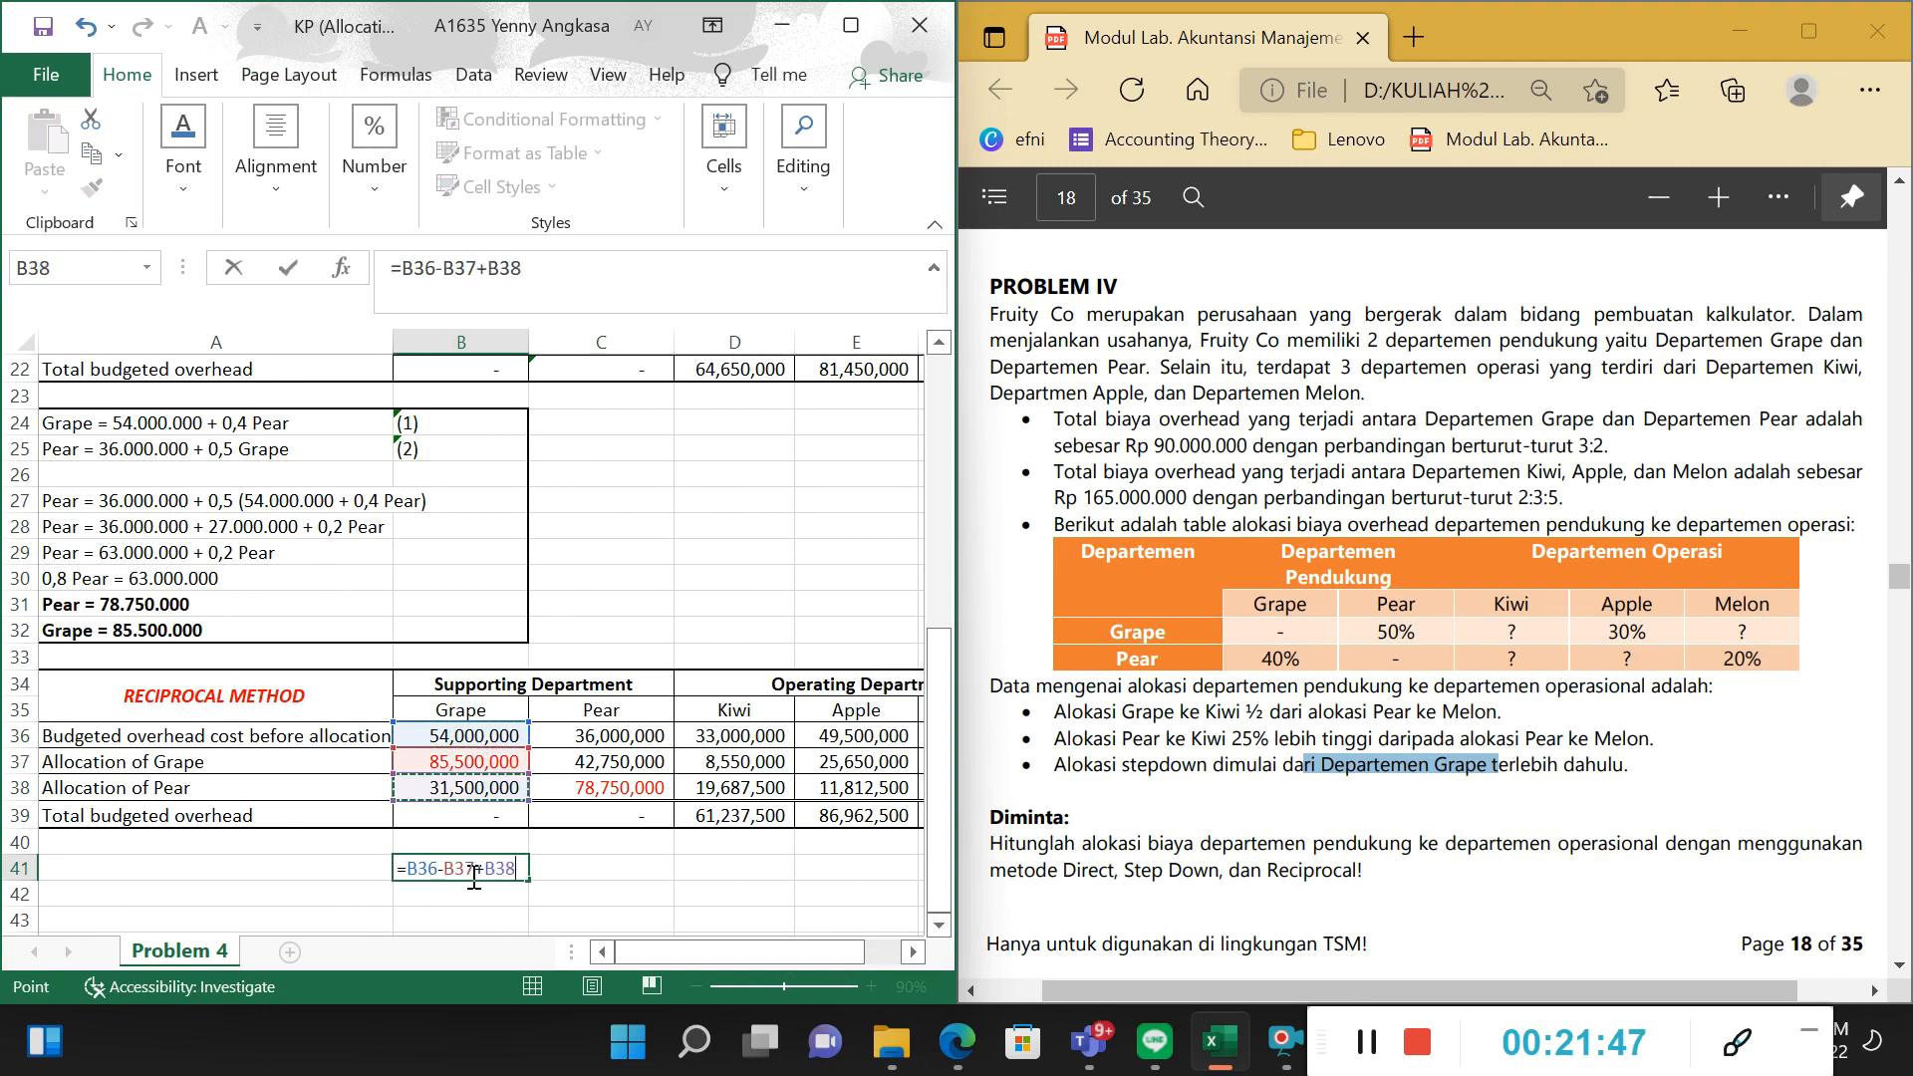
{"action": "key", "text": "Return"}
{"action": "left_click", "coordinate": [436, 862]}
{"action": "key", "text": "Delete"}
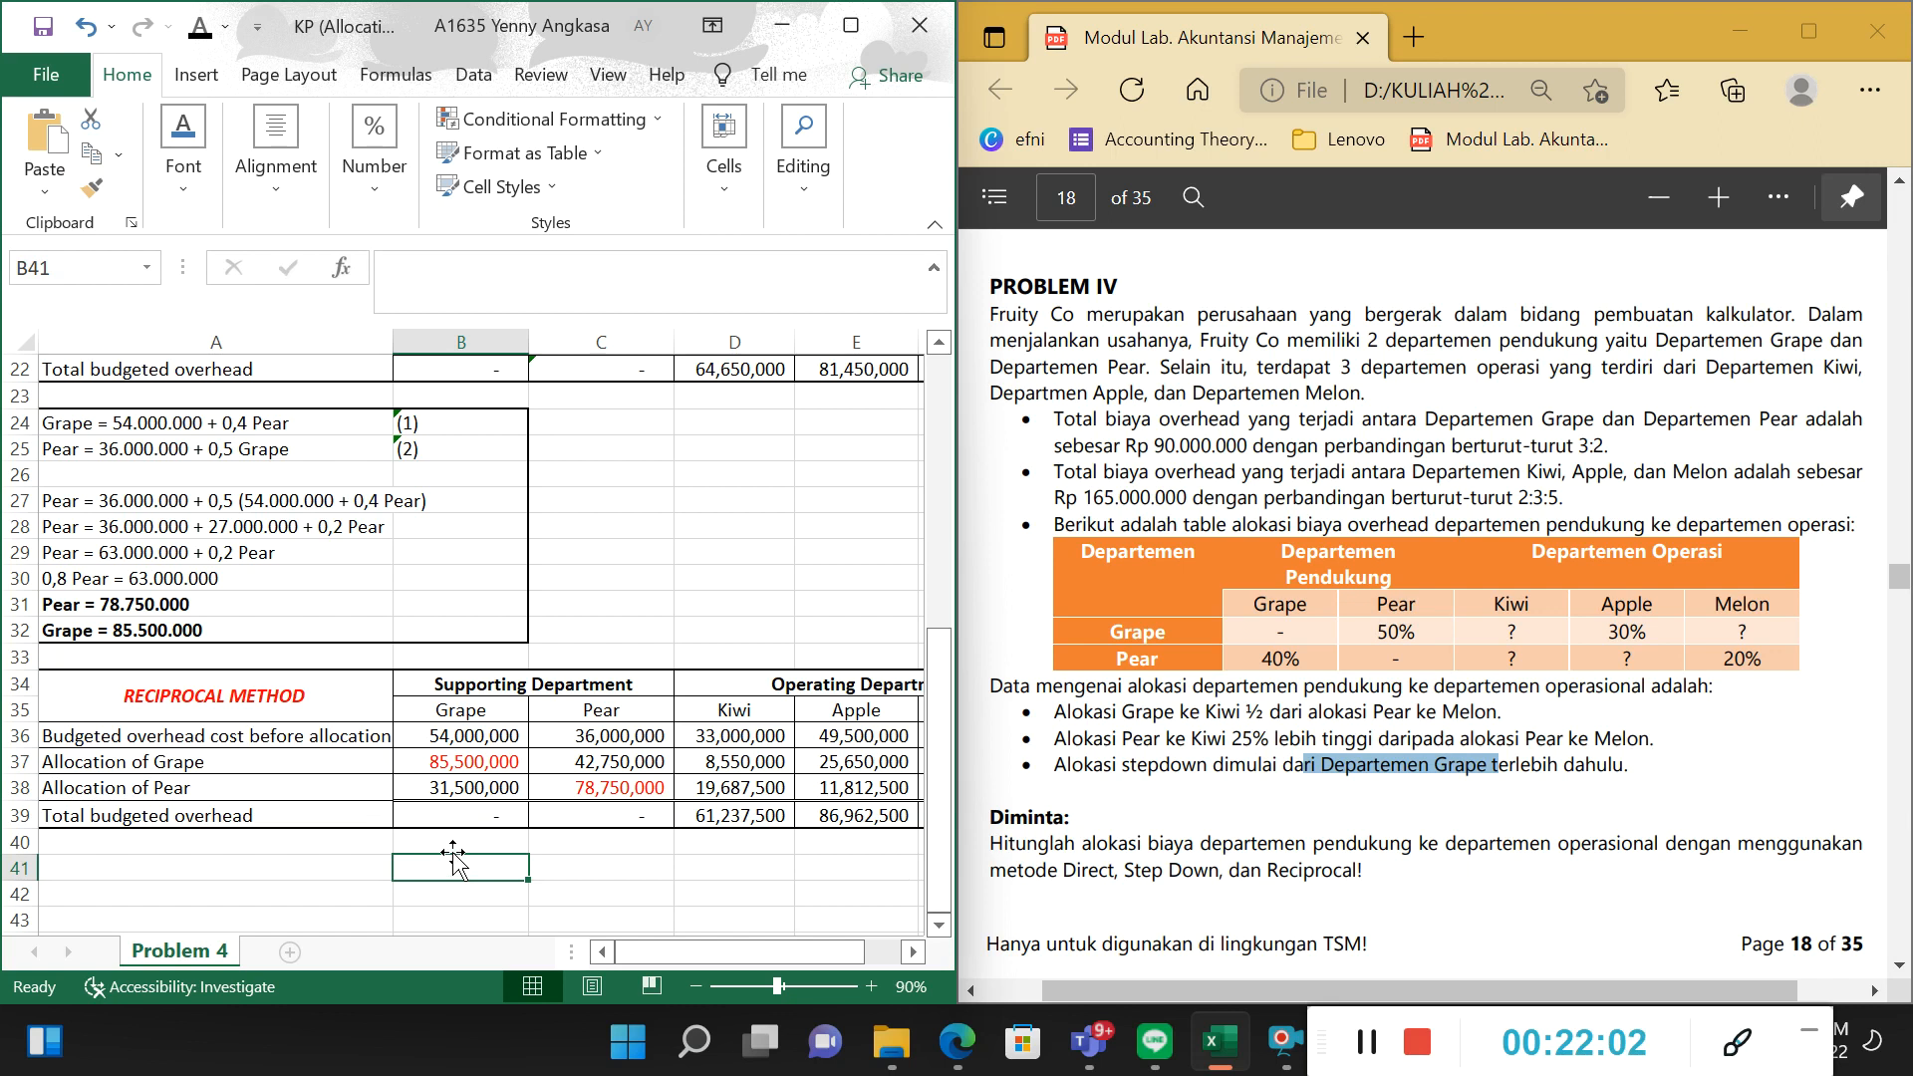
Examine the supporting departments' total budgeted overhead in B39 and C39 against the Grape and Pear allocations.
{"action": "scroll", "coordinate": [468, 867], "scroll_direction": "up", "scroll_amount": 2}
{"action": "scroll", "coordinate": [577, 909], "scroll_direction": "down", "scroll_amount": 2}
{"action": "left_click", "coordinate": [641, 823]}
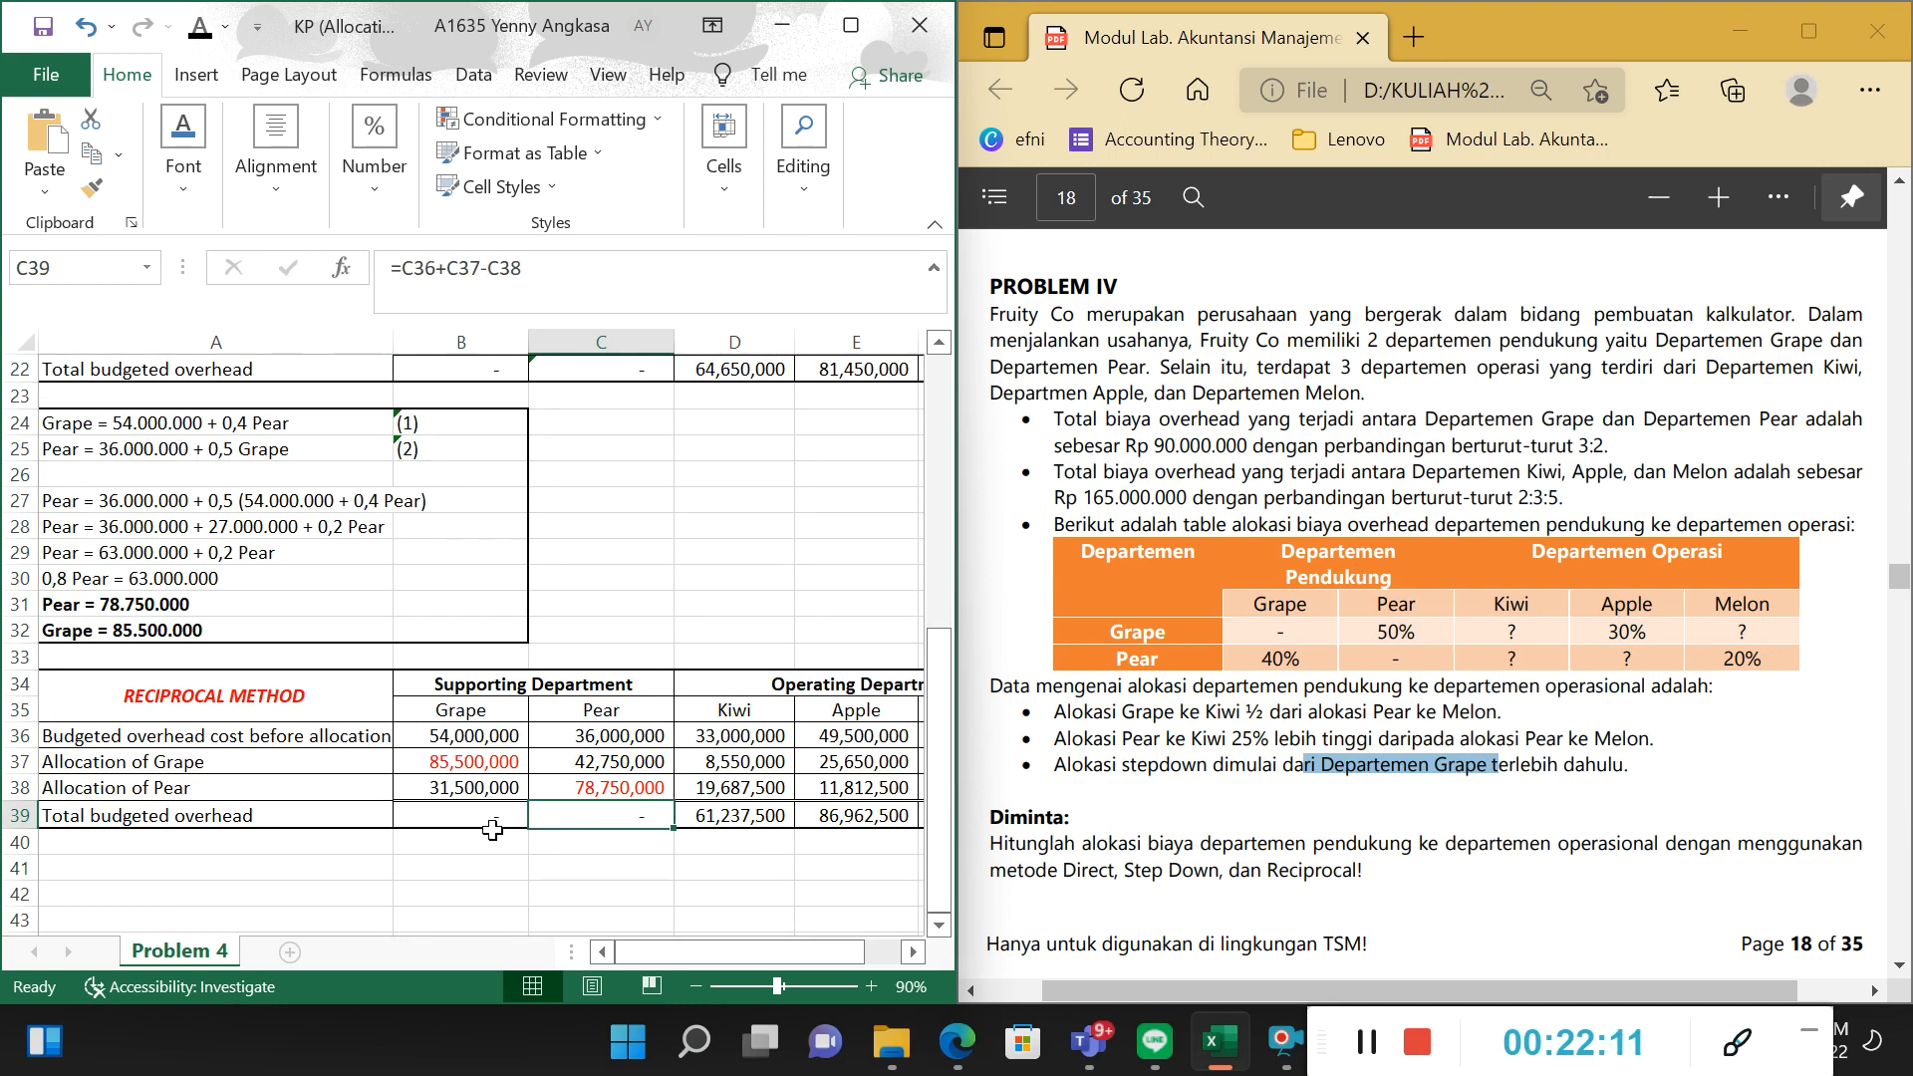
{"action": "left_click", "coordinate": [291, 820]}
{"action": "left_click", "coordinate": [299, 762]}
{"action": "left_click", "coordinate": [628, 766]}
{"action": "left_click", "coordinate": [637, 782]}
{"action": "left_click", "coordinate": [630, 813]}
{"action": "left_click", "coordinate": [467, 824]}
{"action": "left_click", "coordinate": [631, 821]}
{"action": "left_click", "coordinate": [516, 825]}
{"action": "left_click", "coordinate": [618, 815]}
{"action": "left_click", "coordinate": [498, 819]}
{"action": "left_click", "coordinate": [773, 845]}
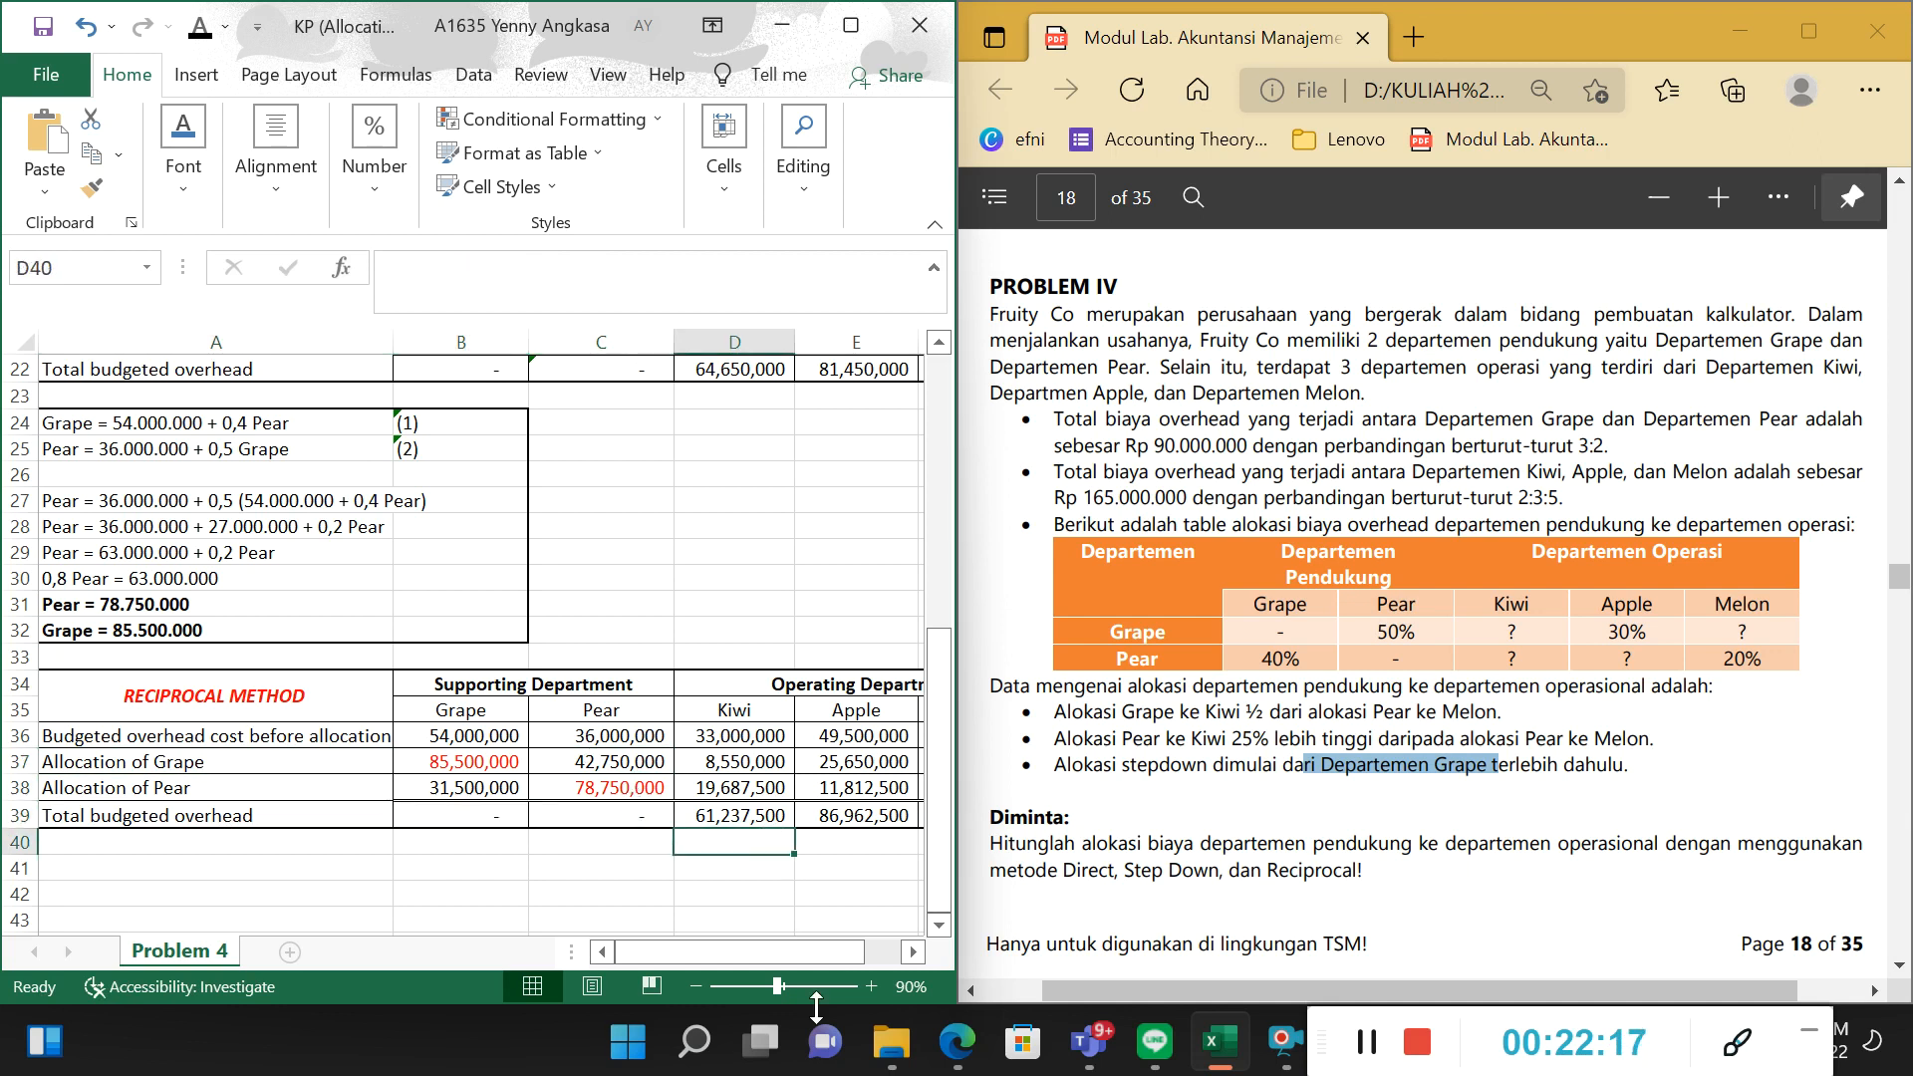
Review the total budgeted overhead formulas for Kiwi, Apple and Melon in D39:F39.
{"action": "left_click_drag", "start_coordinate": [791, 951], "coordinate": [835, 947]}
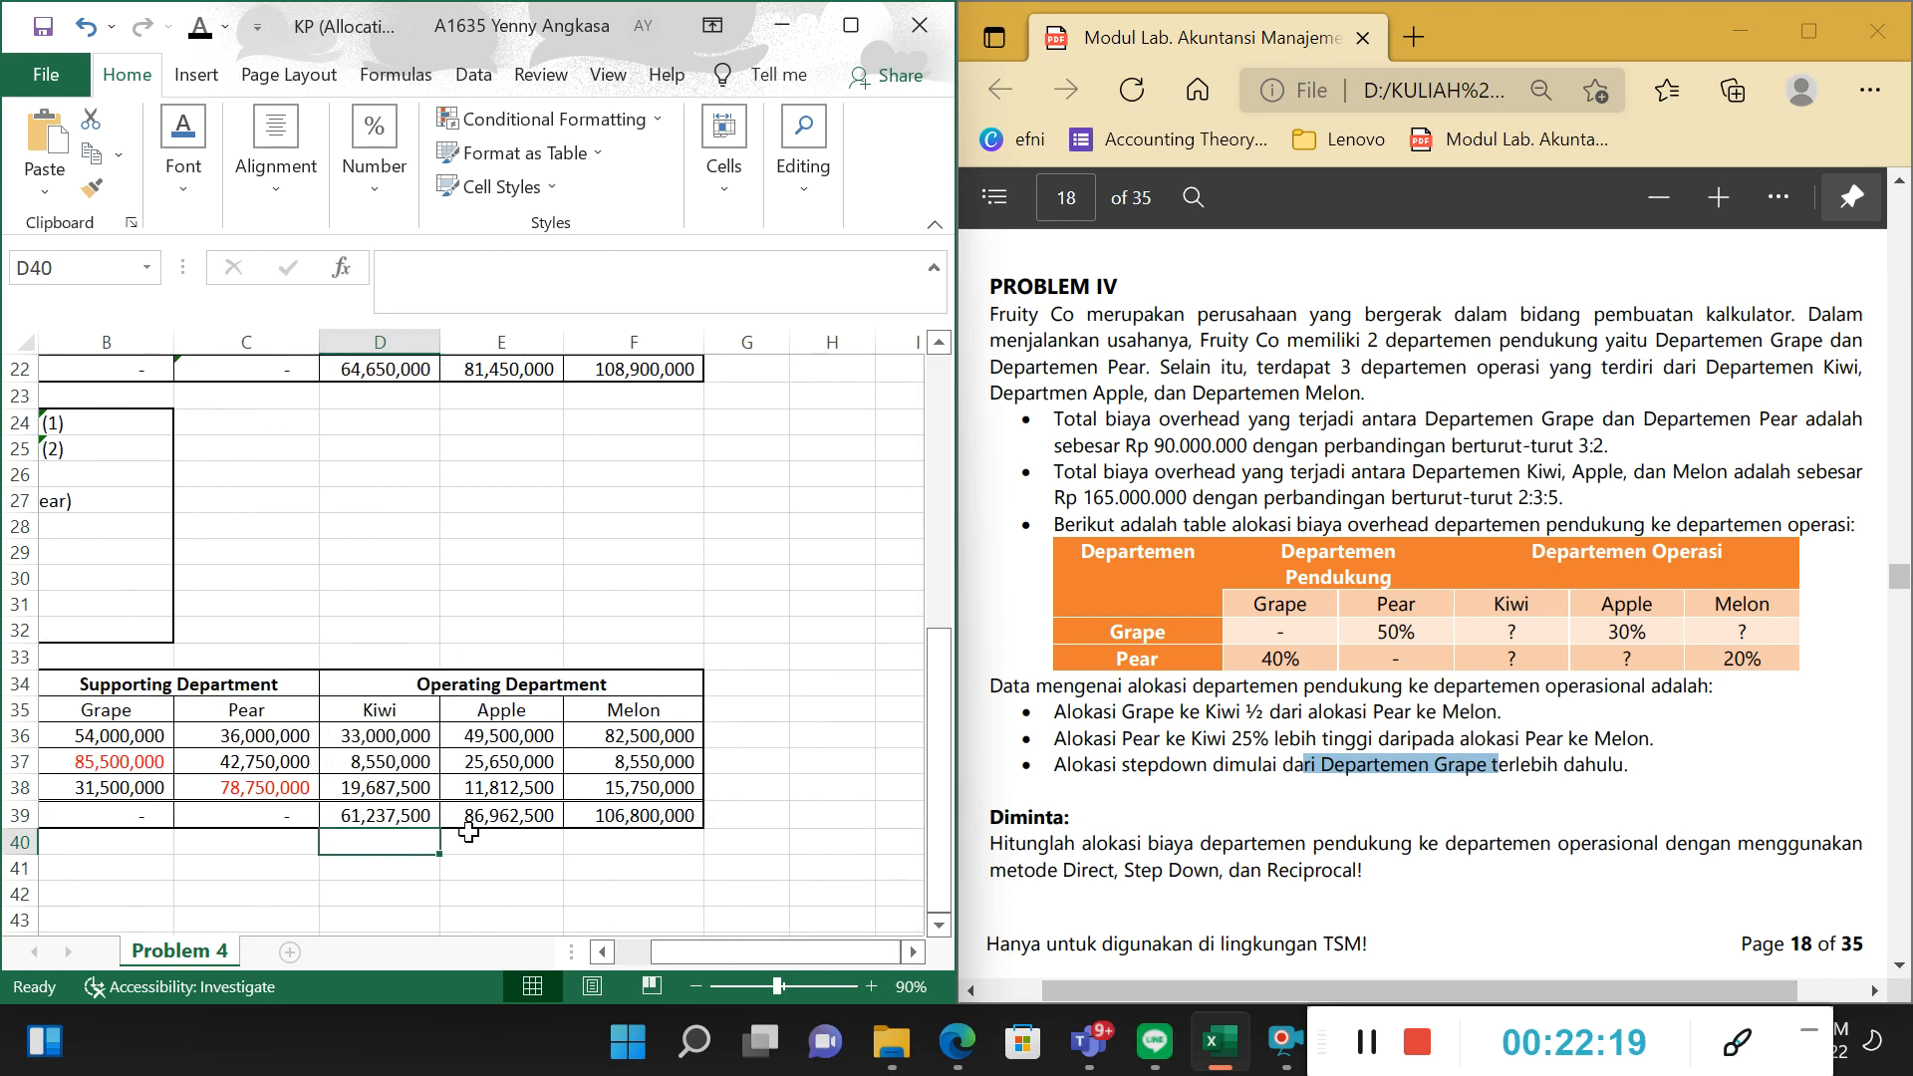
{"action": "left_click", "coordinate": [416, 809]}
{"action": "left_click", "coordinate": [476, 810]}
{"action": "left_click", "coordinate": [611, 813]}
{"action": "left_click", "coordinate": [484, 807]}
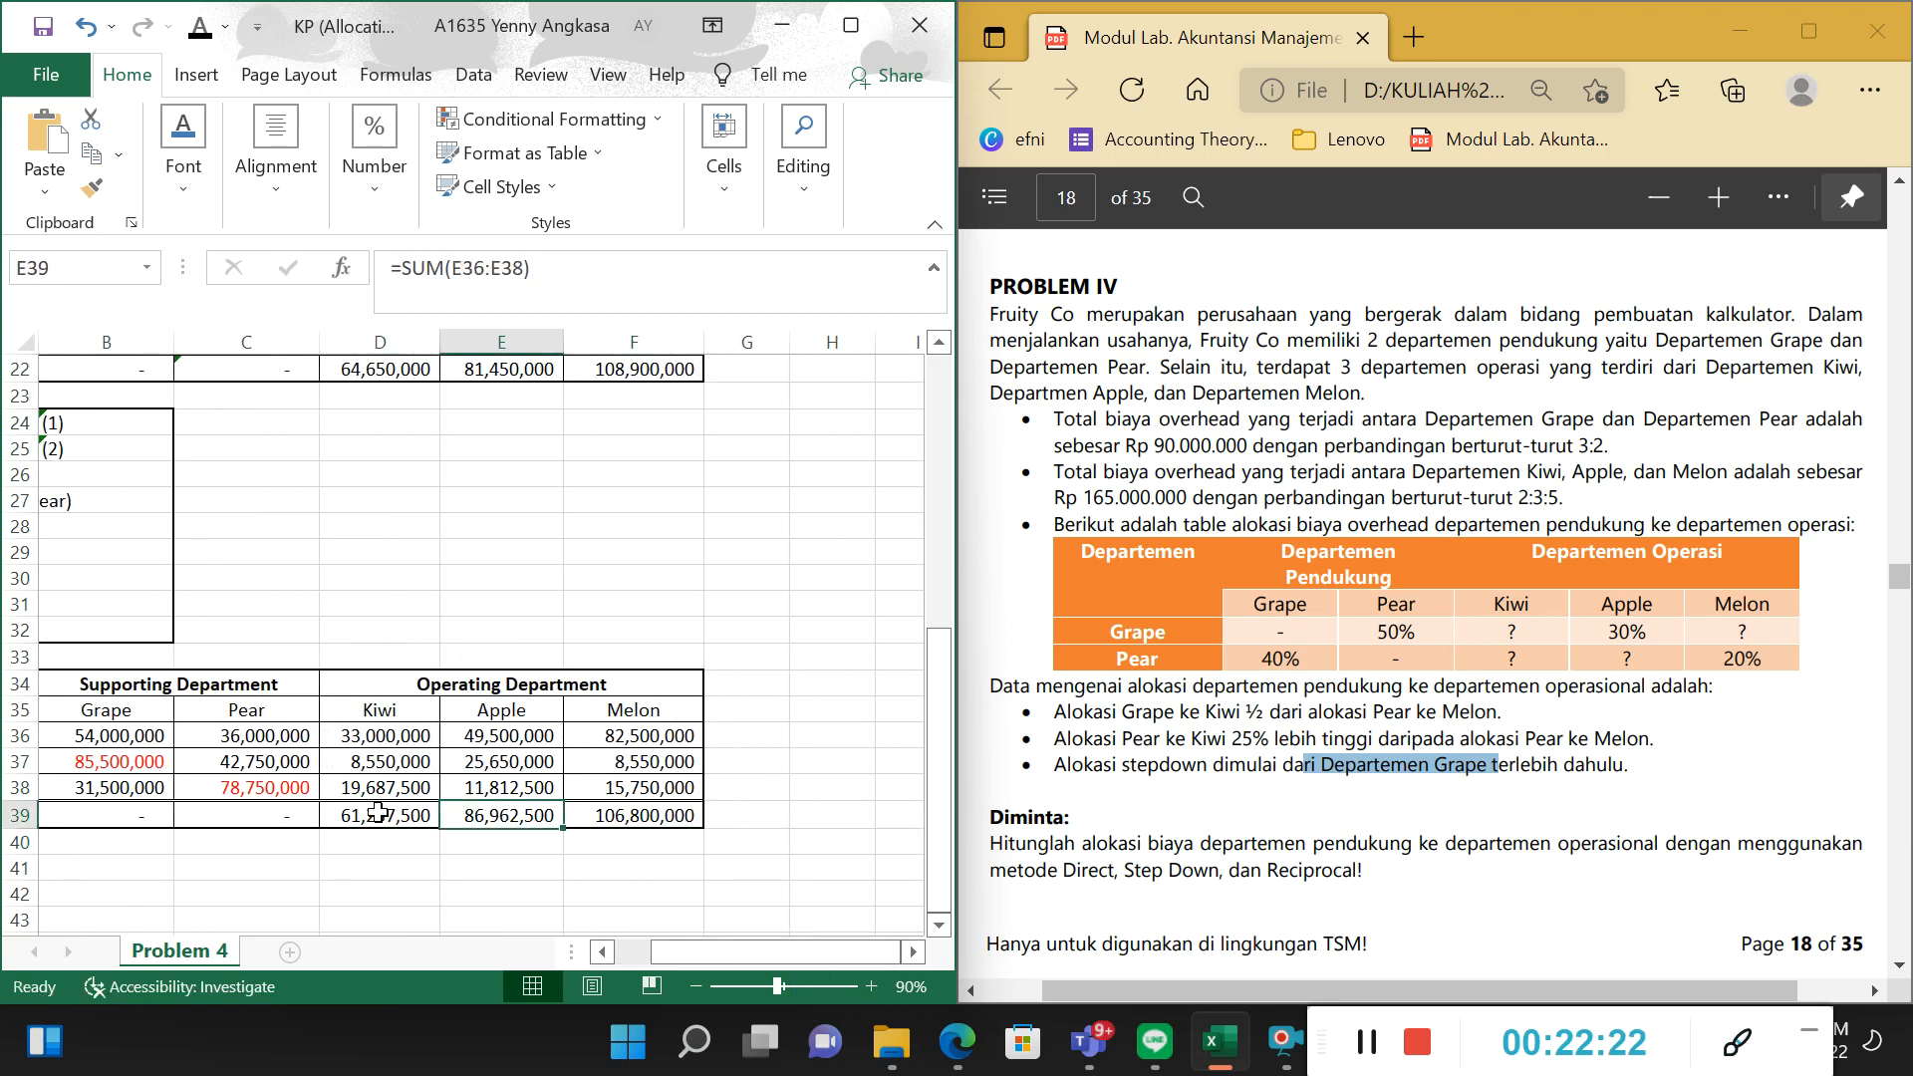
{"action": "left_click", "coordinate": [378, 812]}
{"action": "left_click_drag", "start_coordinate": [699, 945], "coordinate": [772, 956]}
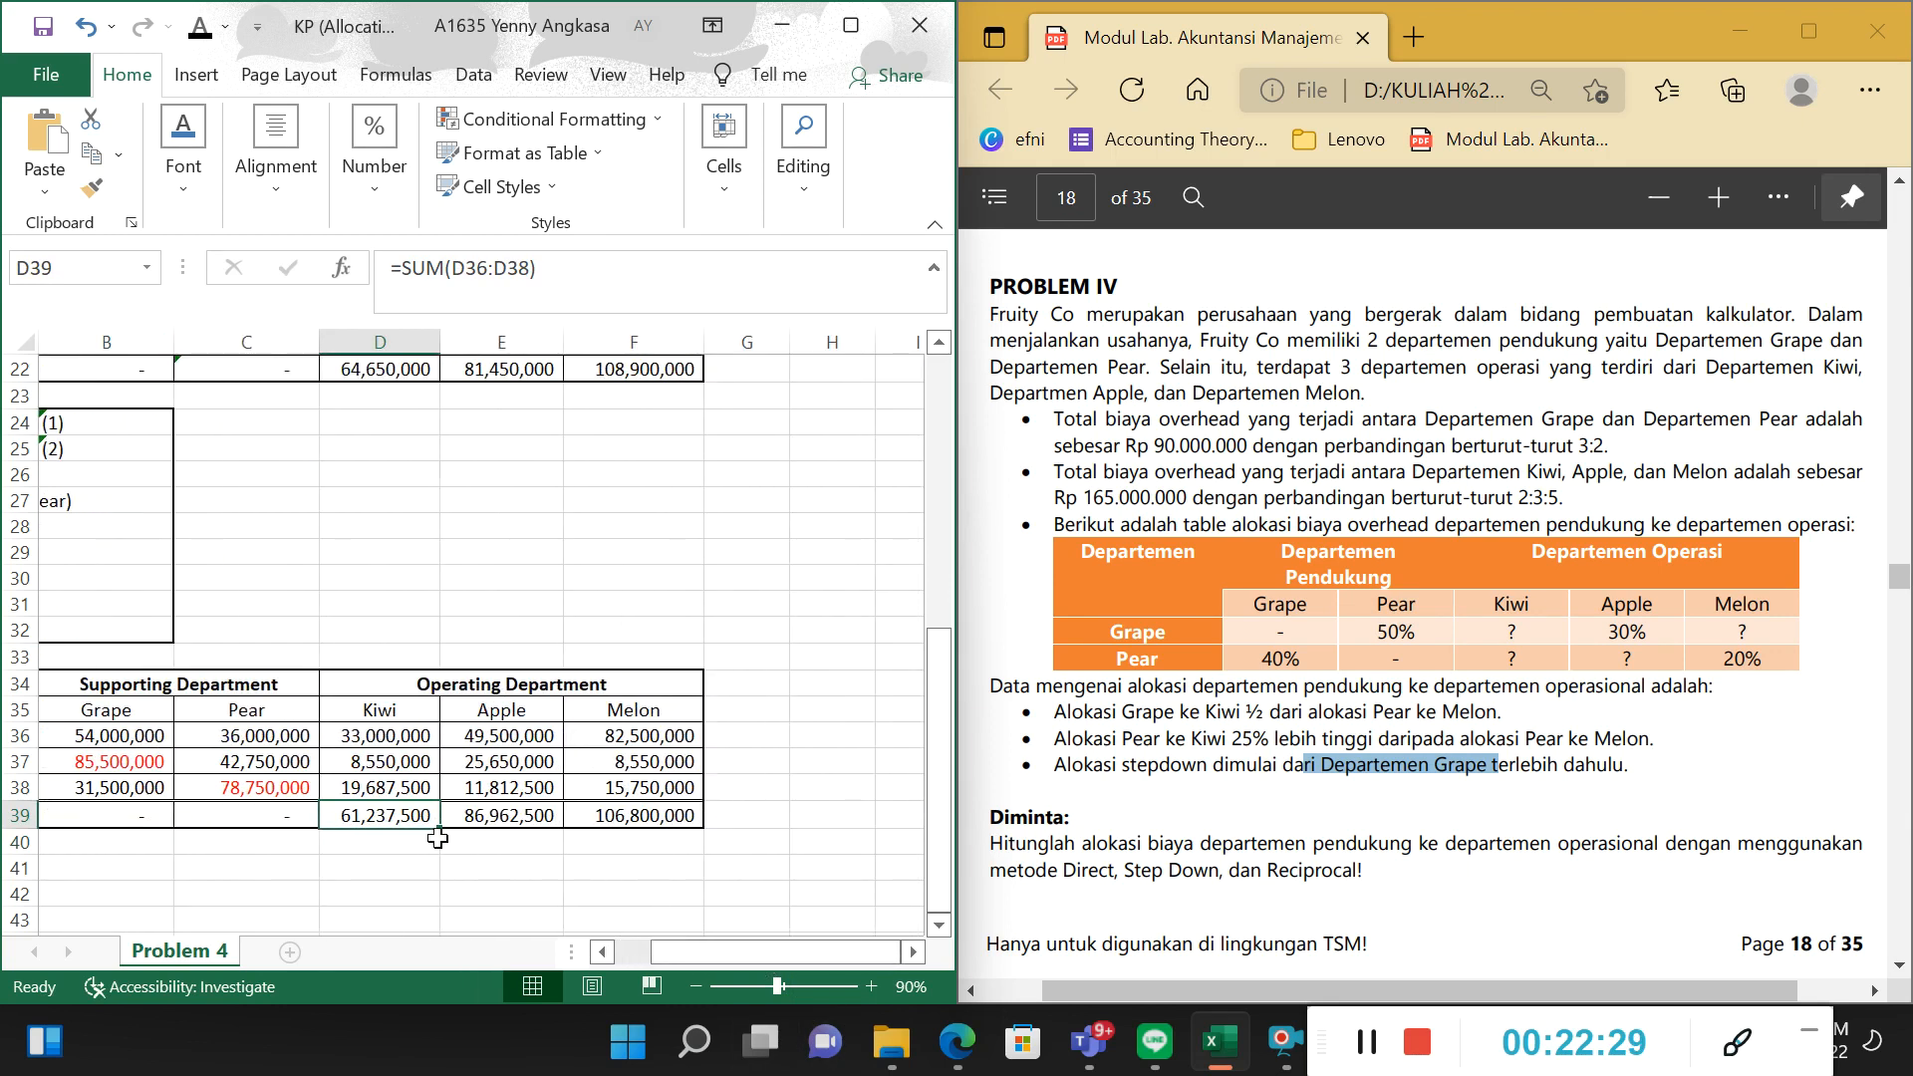
{"action": "left_click", "coordinate": [394, 840]}
{"action": "left_click", "coordinate": [395, 815]}
{"action": "left_click", "coordinate": [497, 822]}
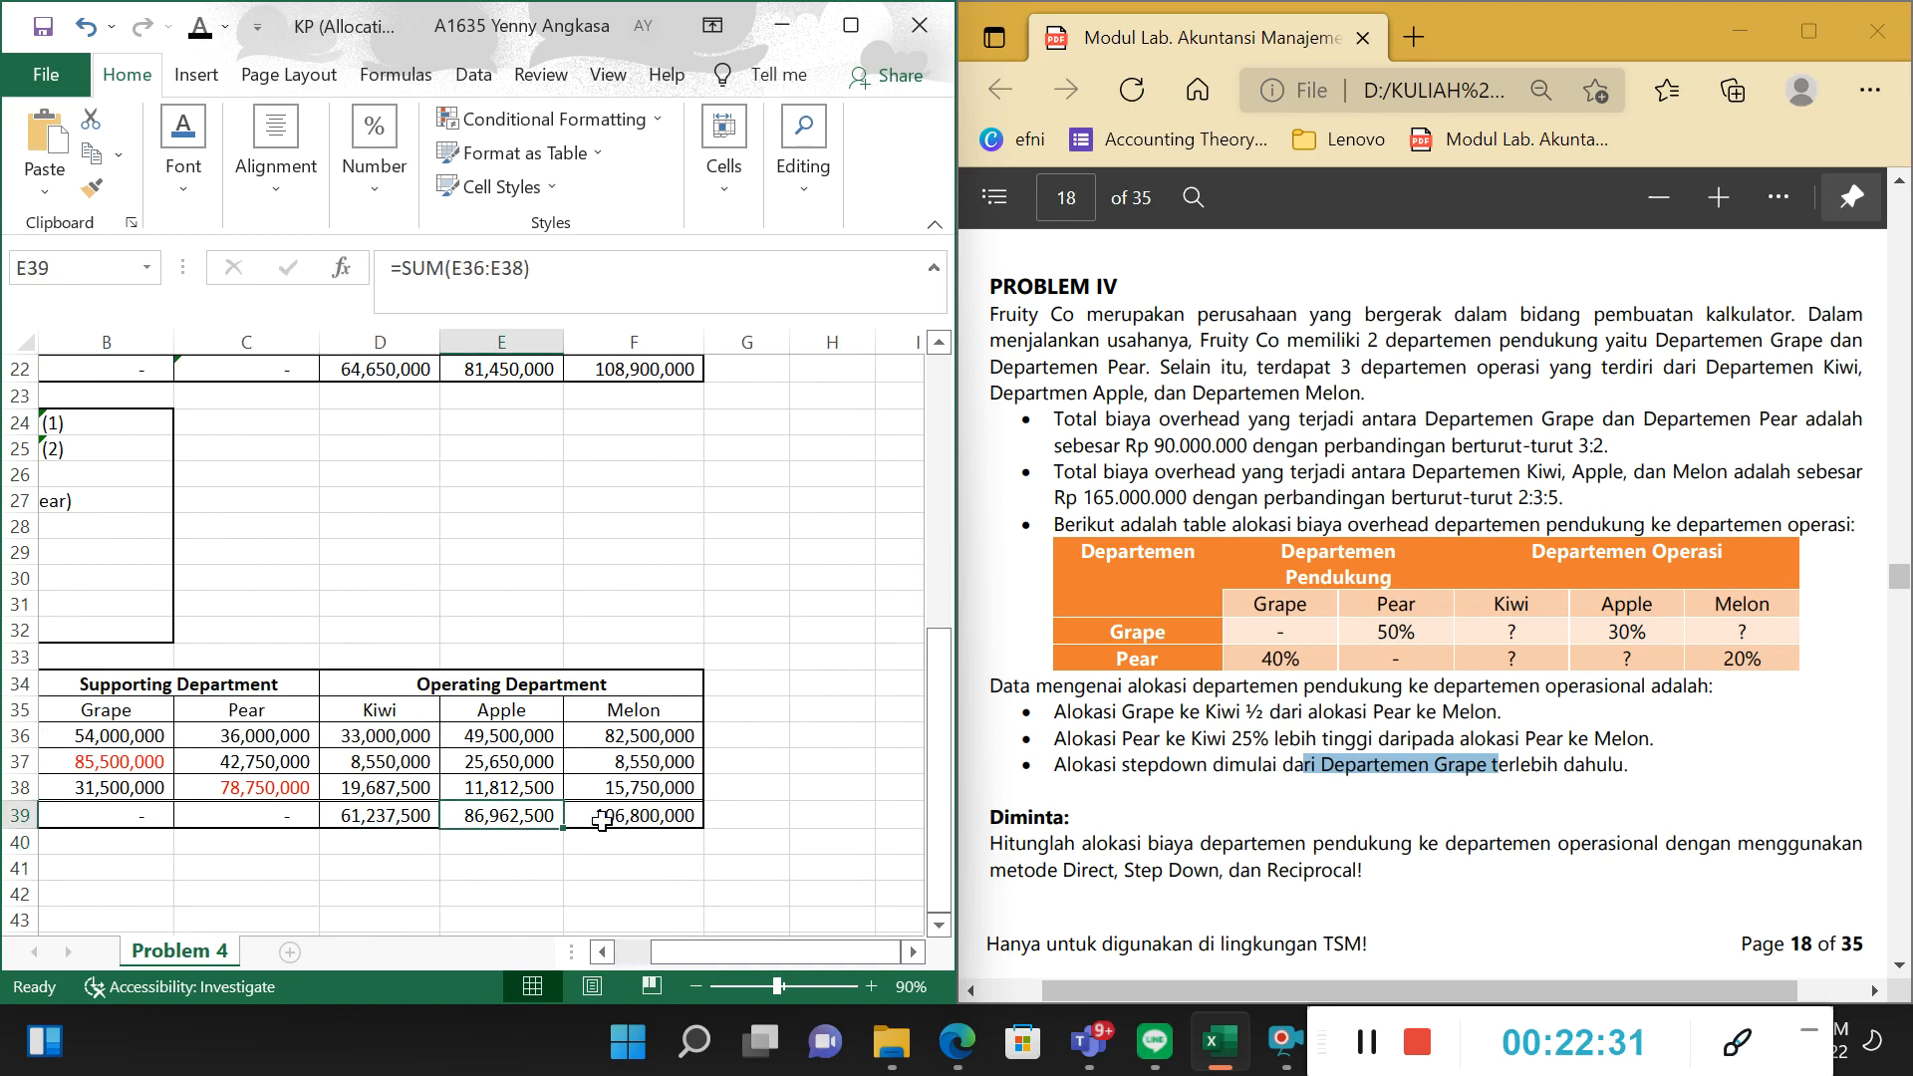
{"action": "left_click", "coordinate": [607, 822]}
{"action": "left_click", "coordinate": [548, 824]}
{"action": "left_click", "coordinate": [411, 823]}
{"action": "left_click", "coordinate": [503, 823]}
{"action": "left_click", "coordinate": [666, 844]}
{"action": "scroll", "coordinate": [708, 949], "scroll_direction": "left", "scroll_amount": 1}
{"action": "scroll", "coordinate": [691, 946], "scroll_direction": "right", "scroll_amount": 1}
{"action": "scroll", "coordinate": [718, 951], "scroll_direction": "left", "scroll_amount": 1}
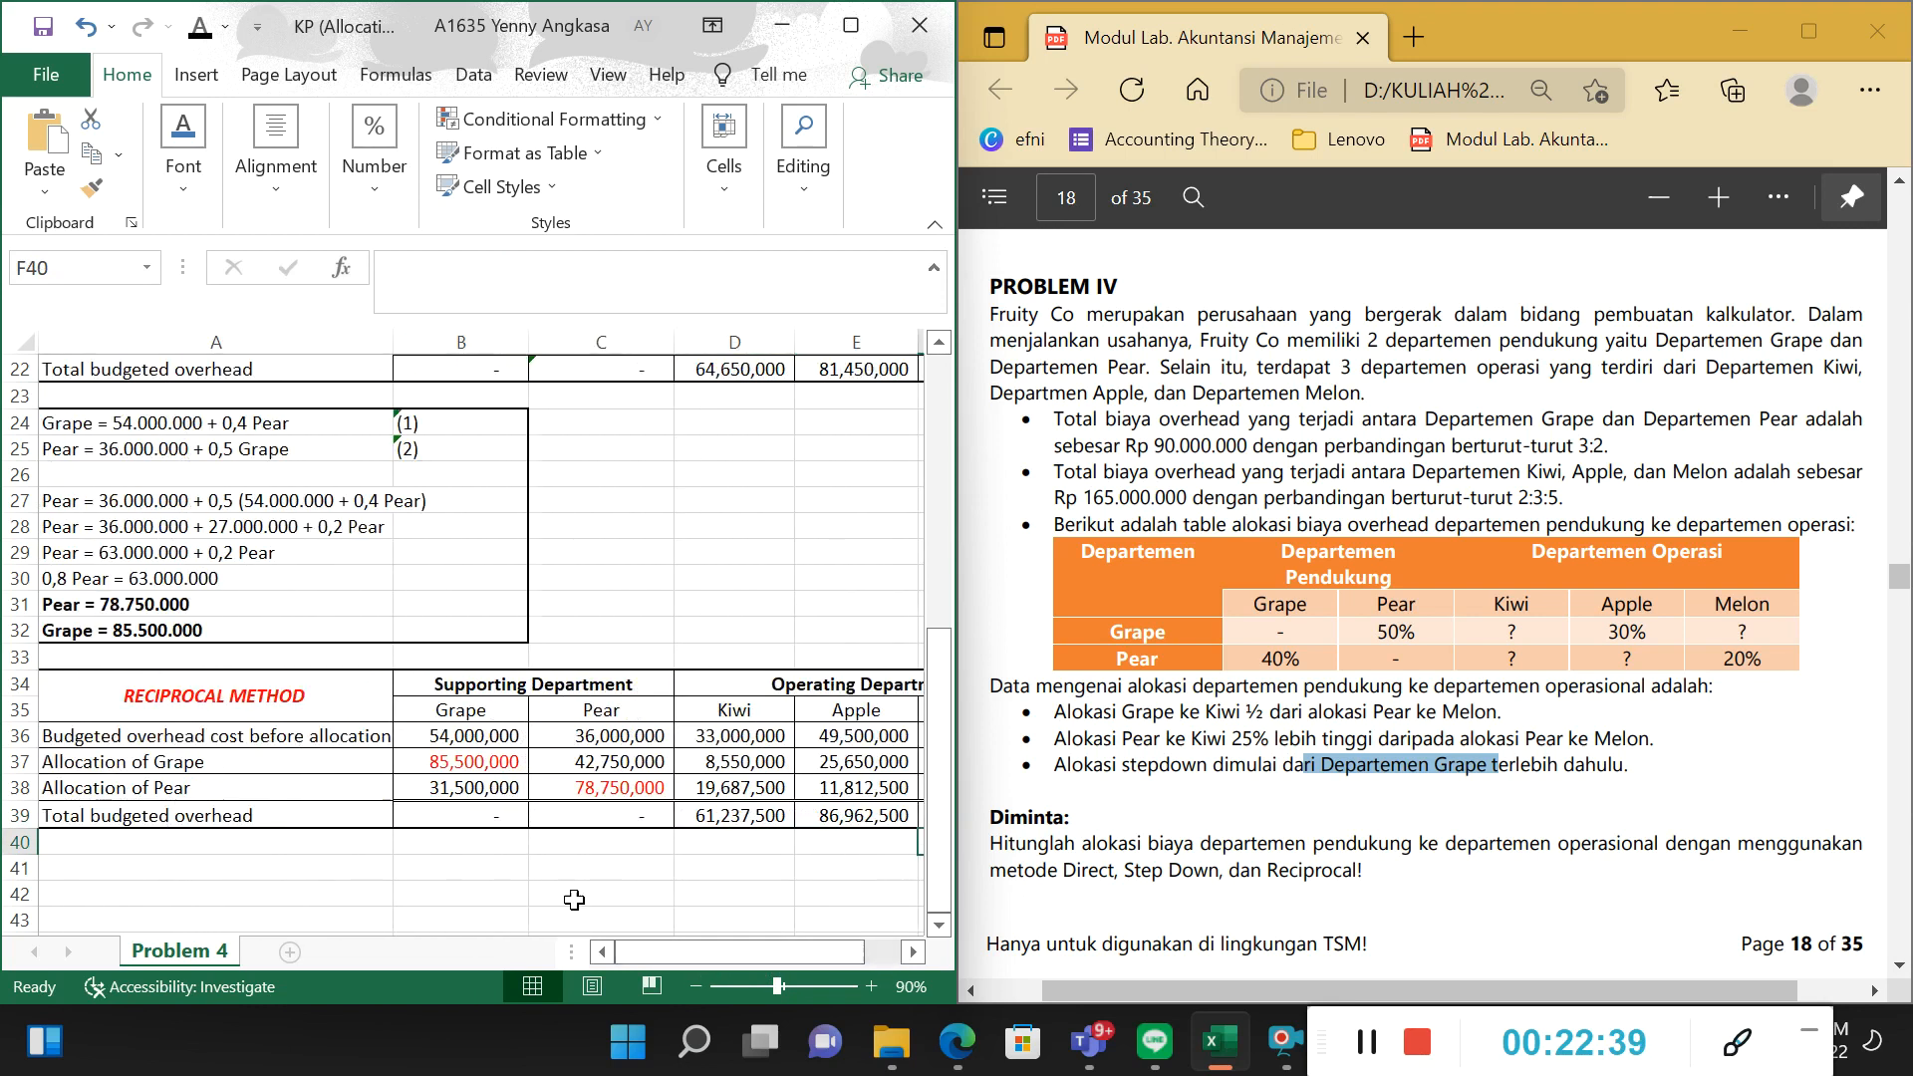
{"action": "scroll", "coordinate": [458, 760], "scroll_direction": "up", "scroll_amount": 2}
{"action": "scroll", "coordinate": [457, 759], "scroll_direction": "down", "scroll_amount": 3}
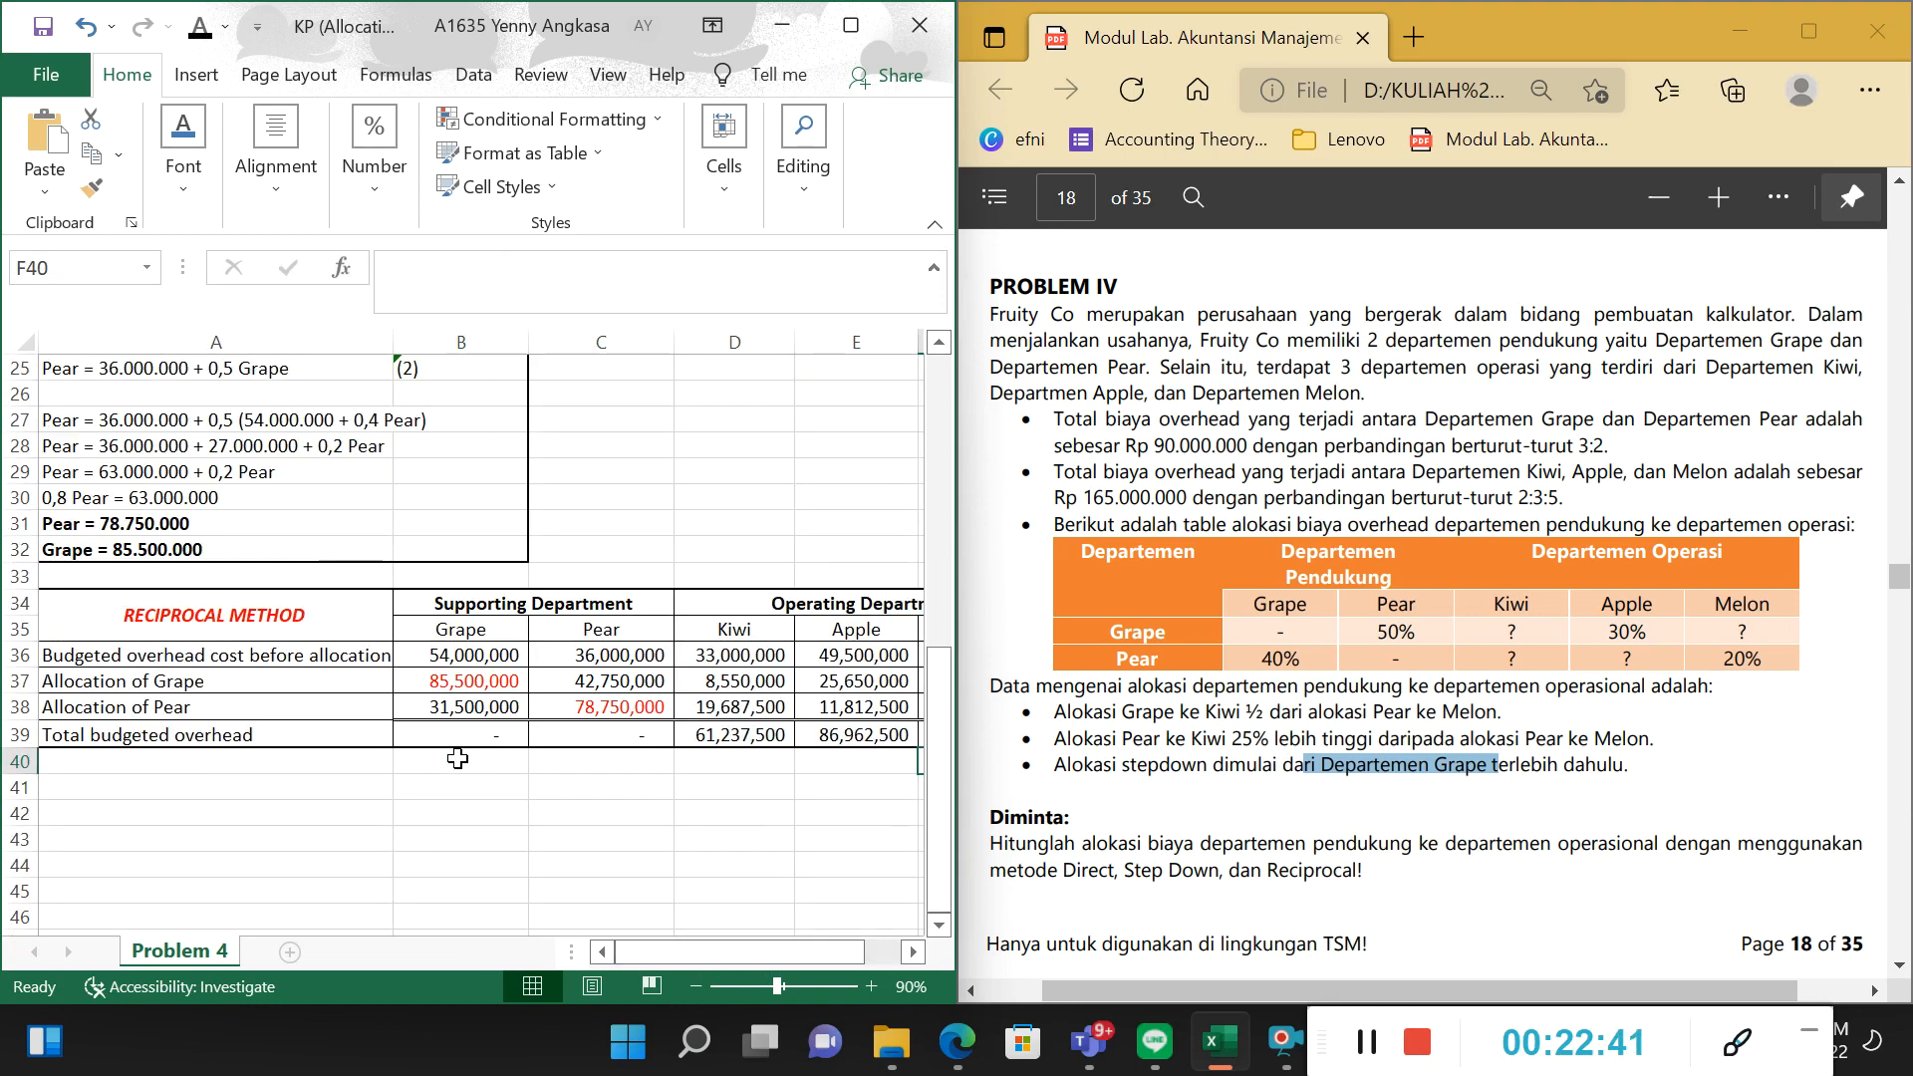